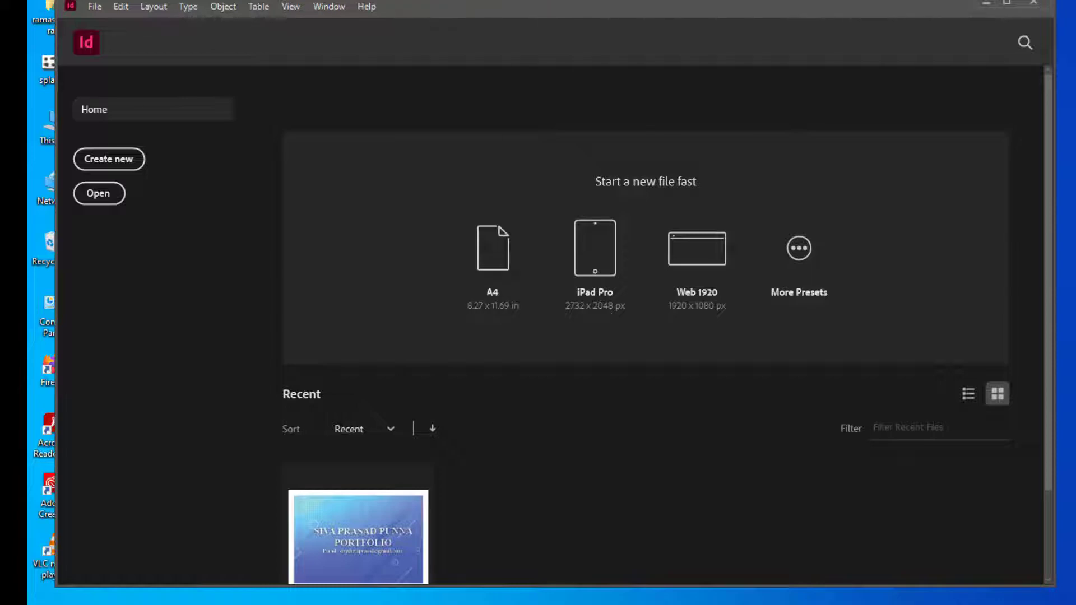
# Start a new document from the A5 print preset
pyautogui.click(135, 159)
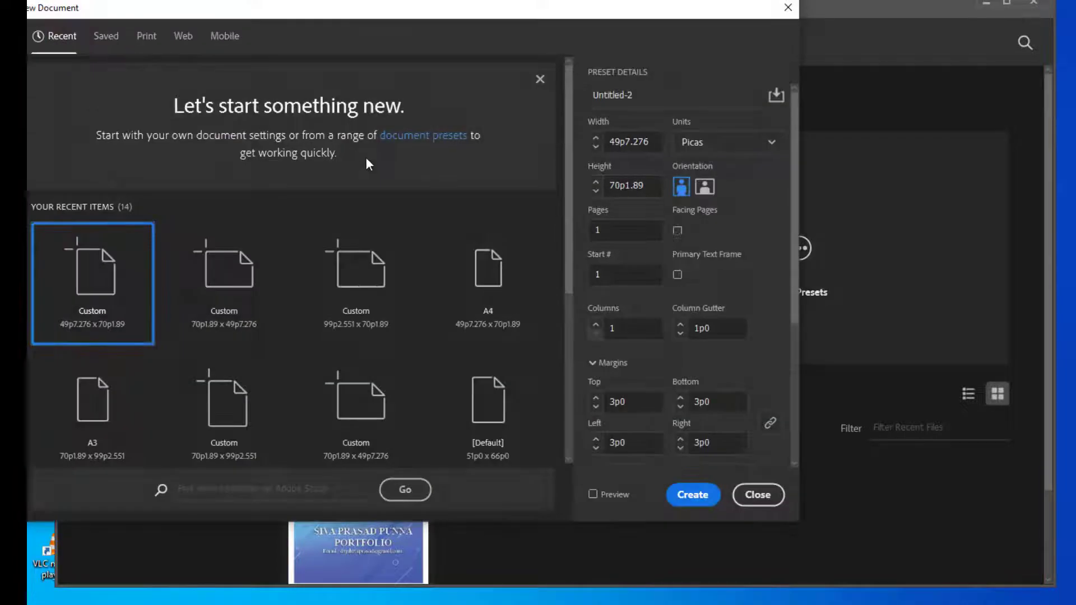
pyautogui.moveTo(363, 15); pyautogui.dragTo(565, 33)
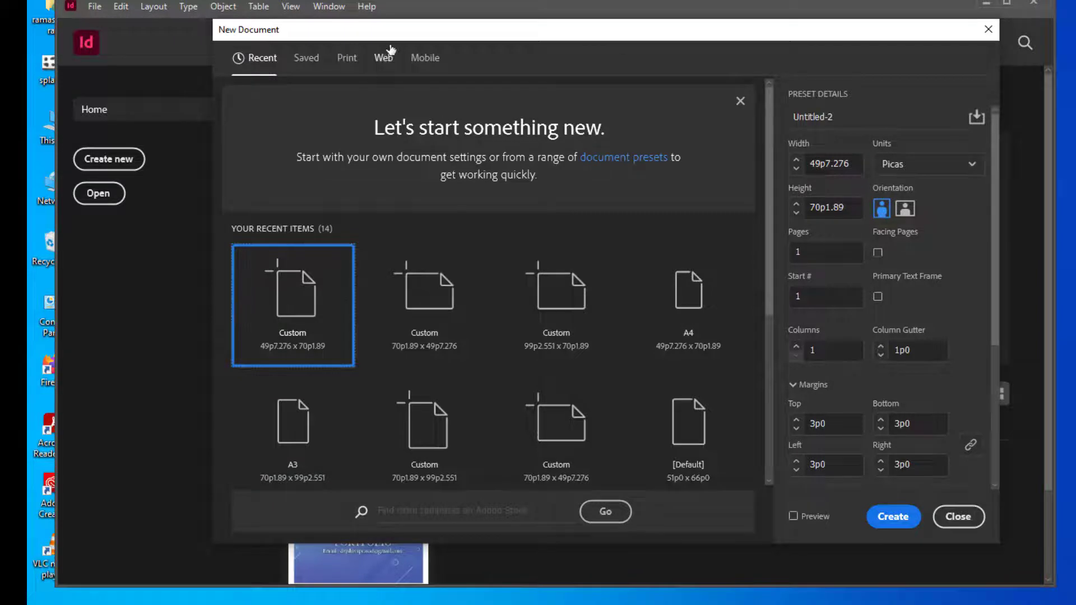
pyautogui.click(364, 59)
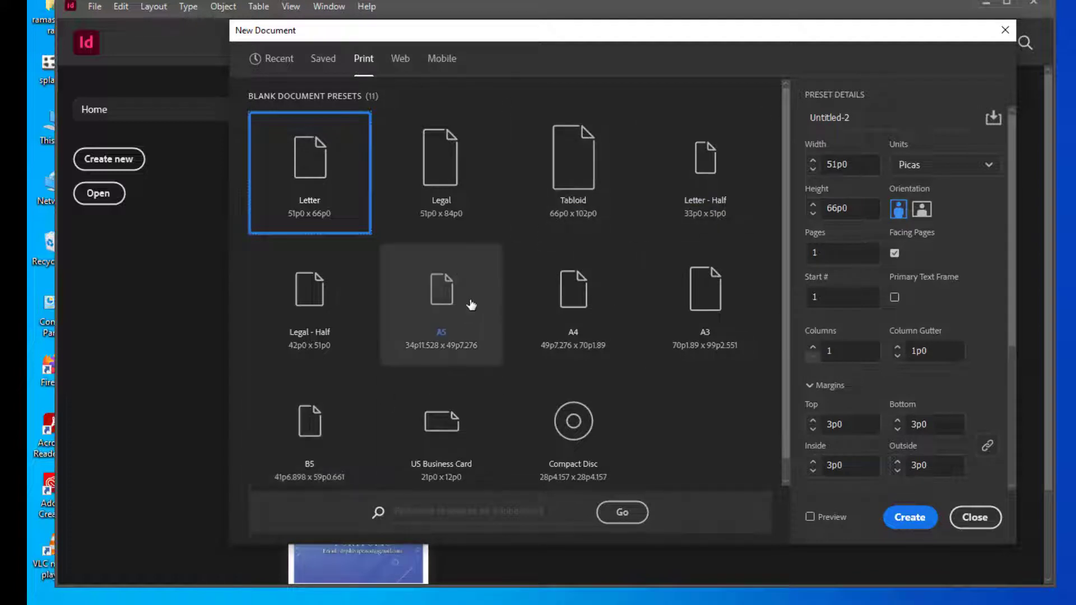
pyautogui.click(448, 300)
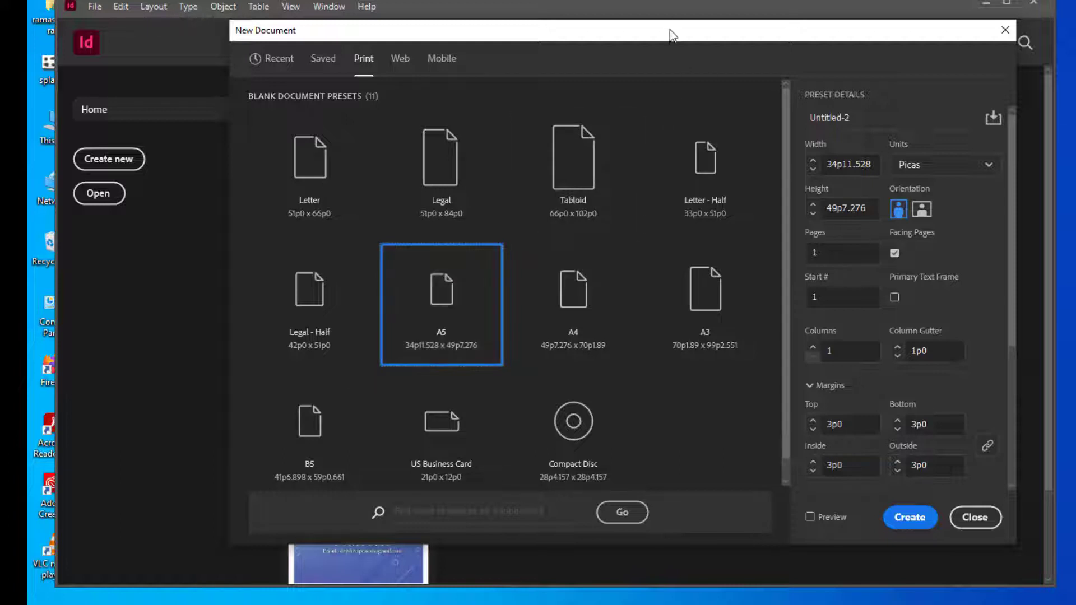
pyautogui.moveTo(670, 30); pyautogui.dragTo(628, 31)
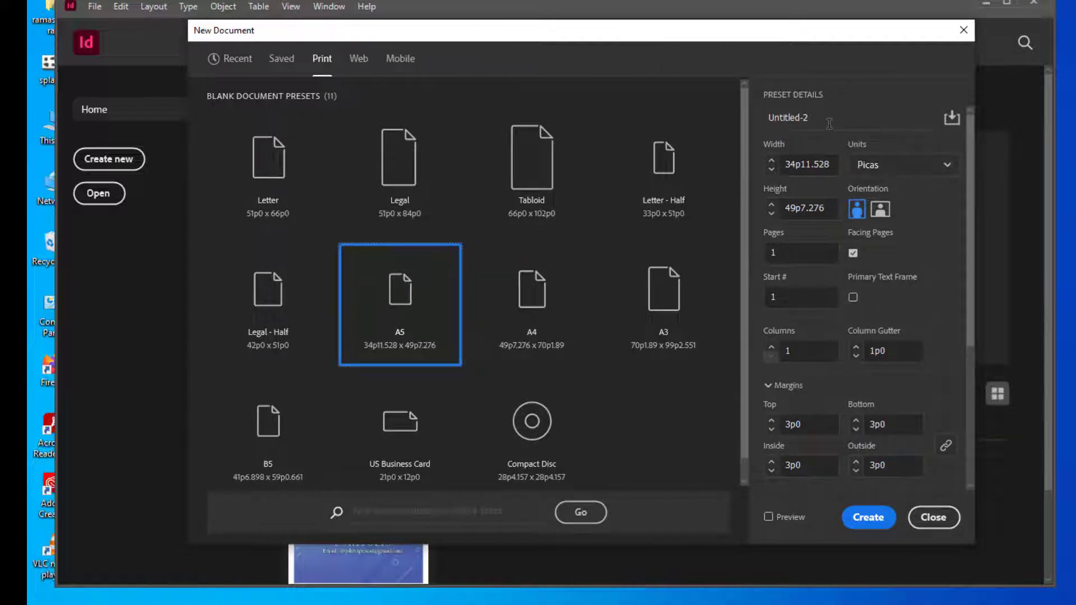
# Name the document coverpage and create it with one page, start number 1 and portrait orientation
pyautogui.moveTo(827, 118); pyautogui.dragTo(751, 119)
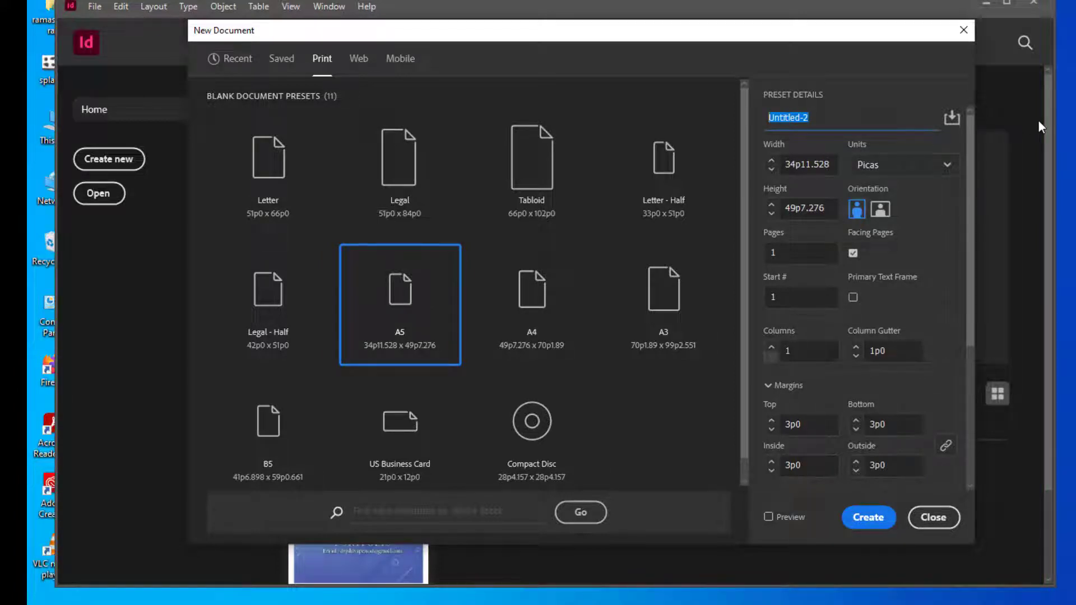
pyautogui.write('coverpage')
pyautogui.moveTo(728, 40); pyautogui.dragTo(700, 41)
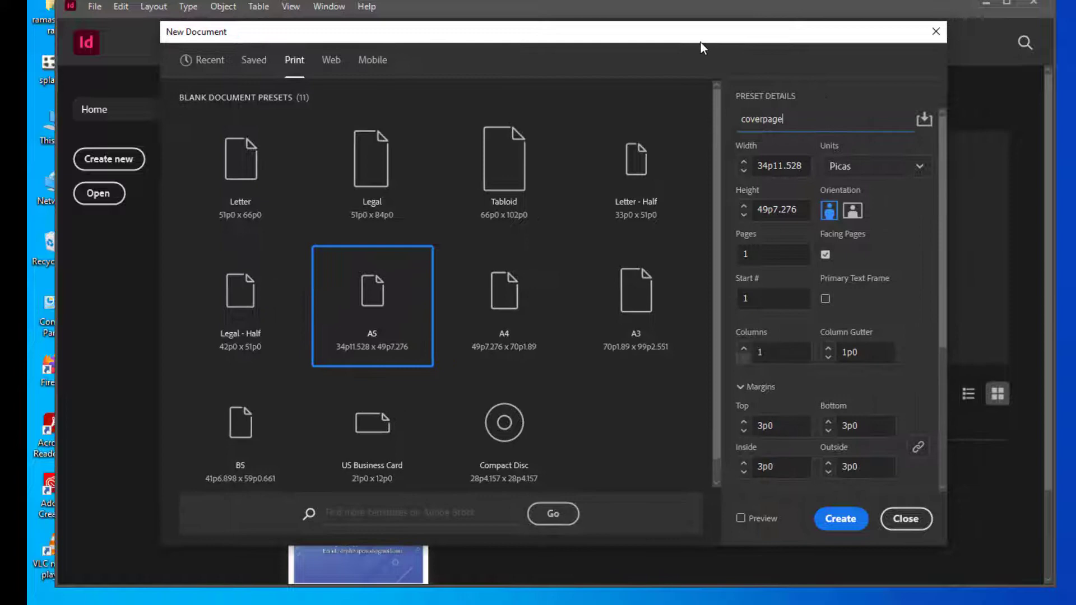
pyautogui.click(765, 254)
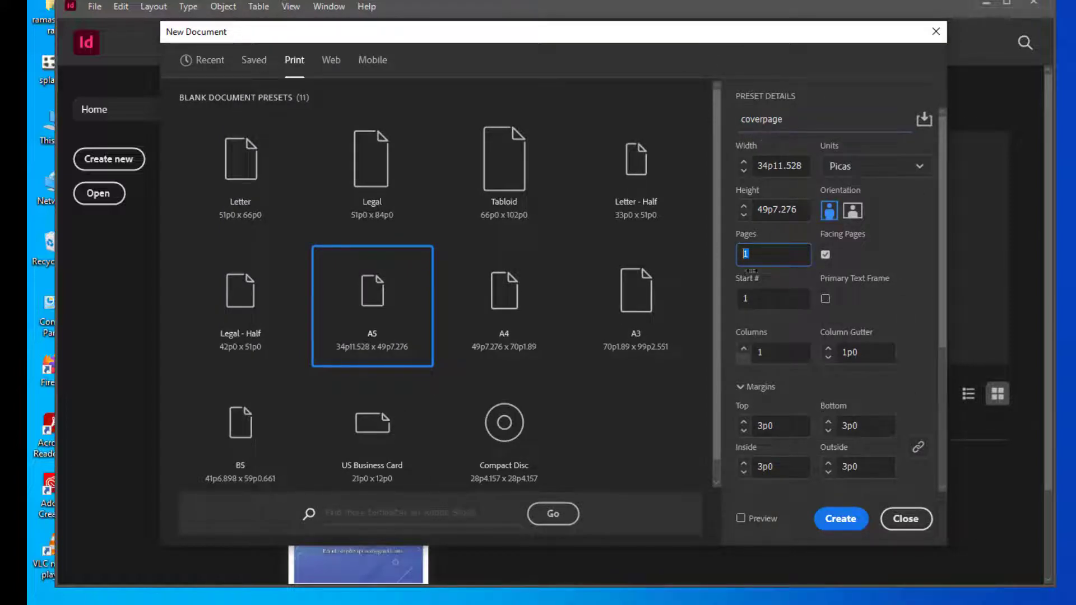
pyautogui.click(764, 253)
pyautogui.click(763, 299)
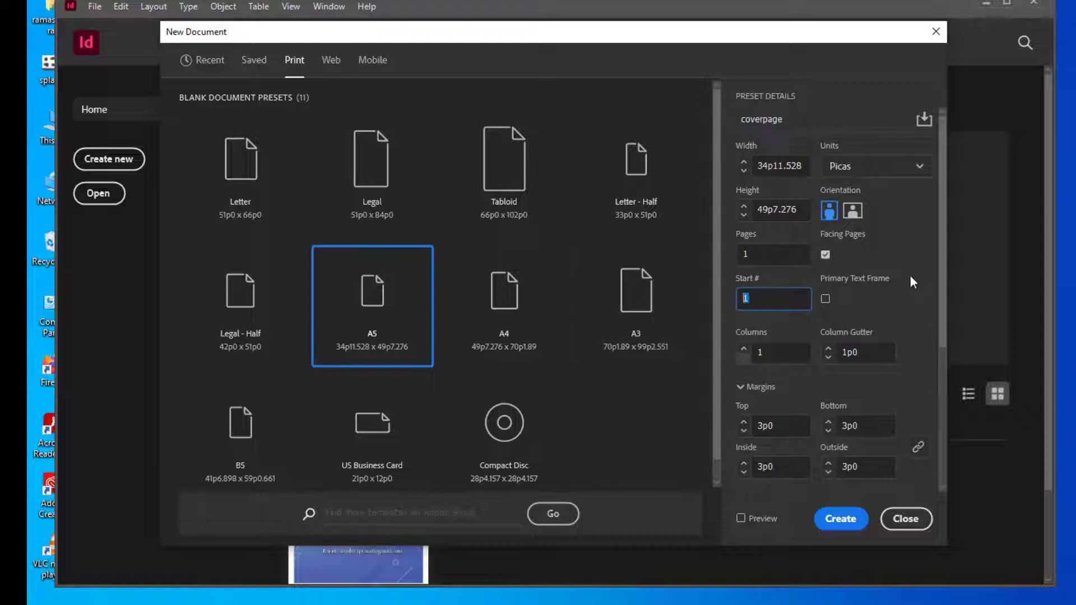
pyautogui.click(829, 212)
pyautogui.moveTo(775, 37); pyautogui.dragTo(763, 36)
pyautogui.click(830, 518)
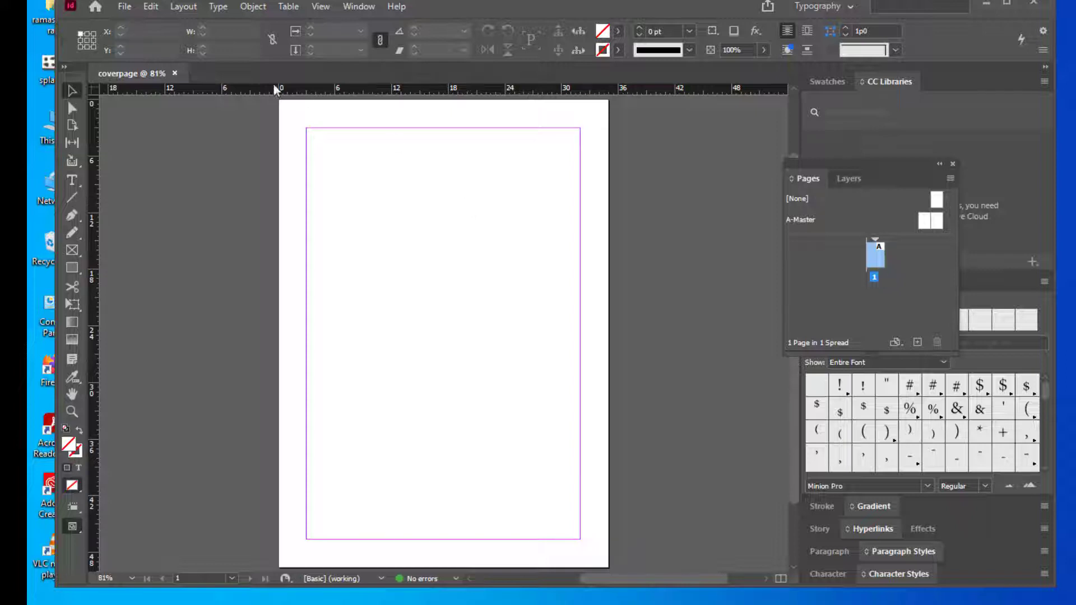
# Draw a rectangle frame that covers the whole A5 page, edge to edge
pyautogui.click(72, 250)
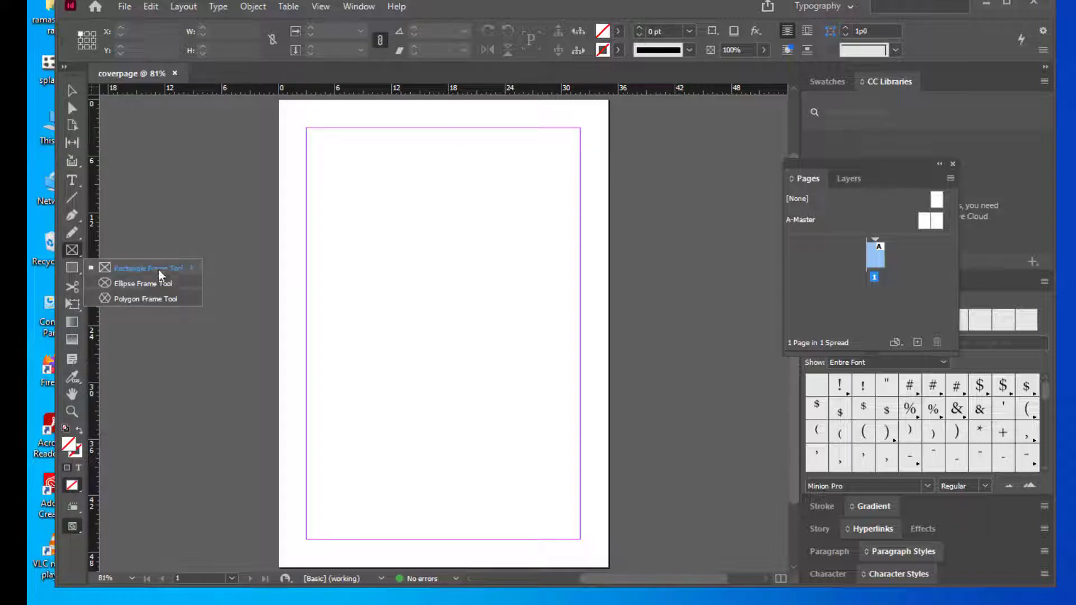
pyautogui.click(159, 268)
pyautogui.moveTo(280, 101); pyautogui.dragTo(608, 567)
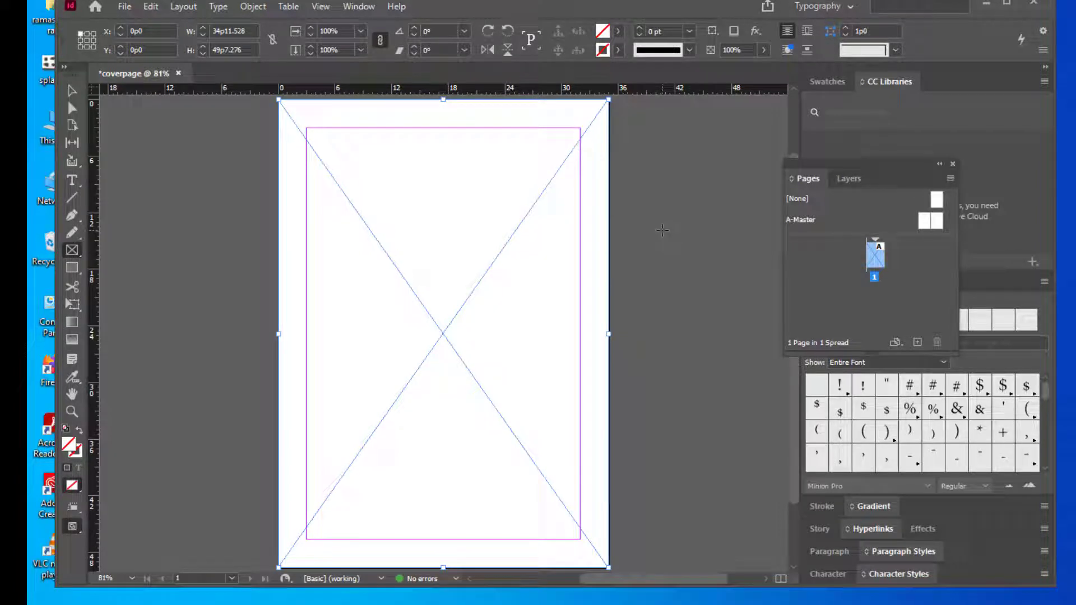
# Place the jatakatalescover image from the jatakatales folder on drive E: into the page frame
pyautogui.hotkey('ctrl', 'd')
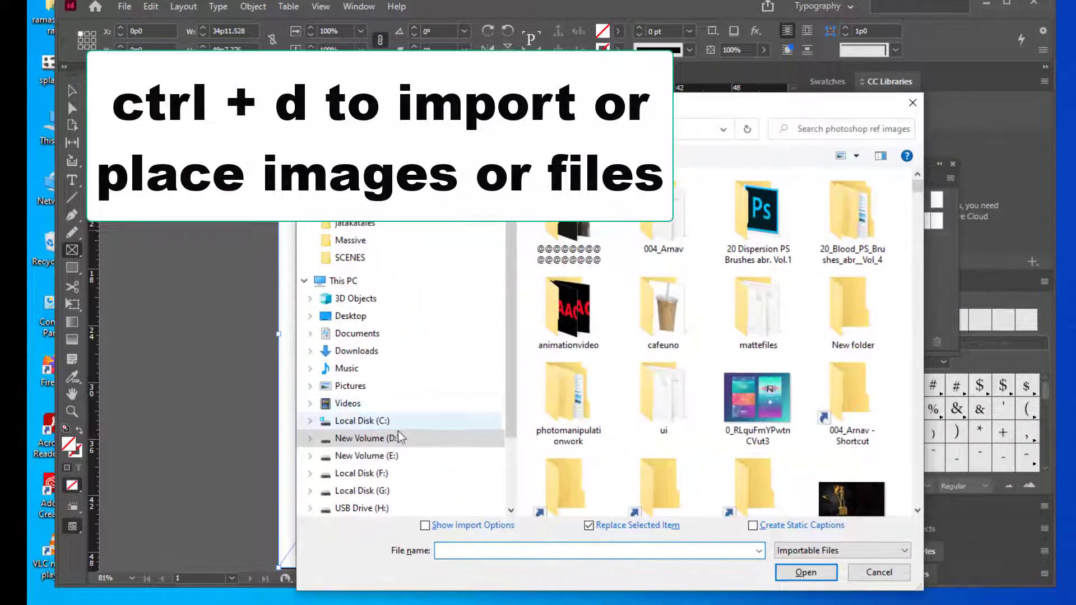
pyautogui.click(364, 455)
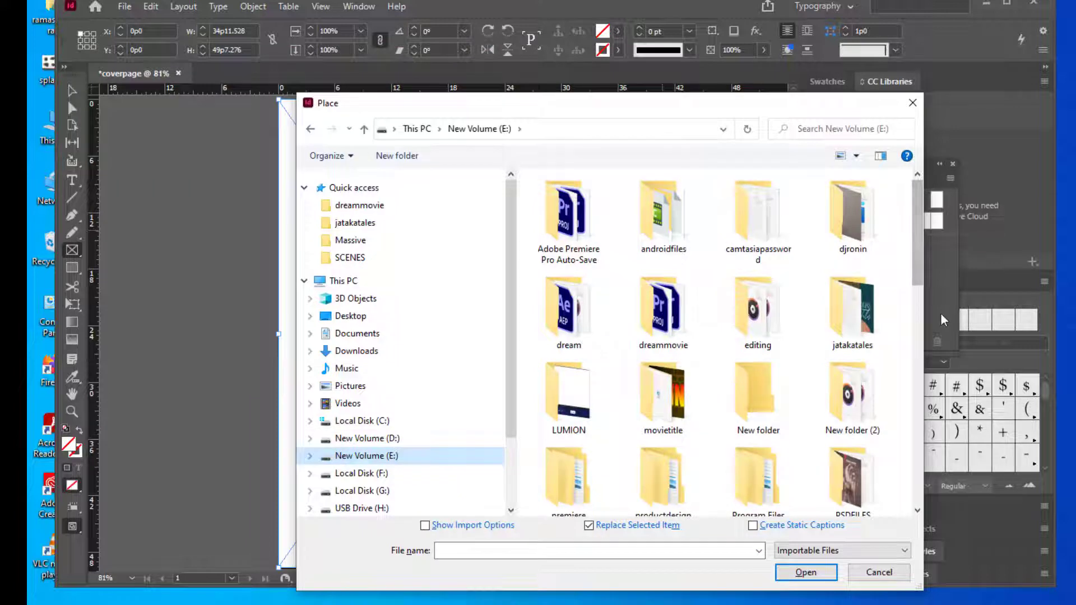
pyautogui.doubleClick(852, 308)
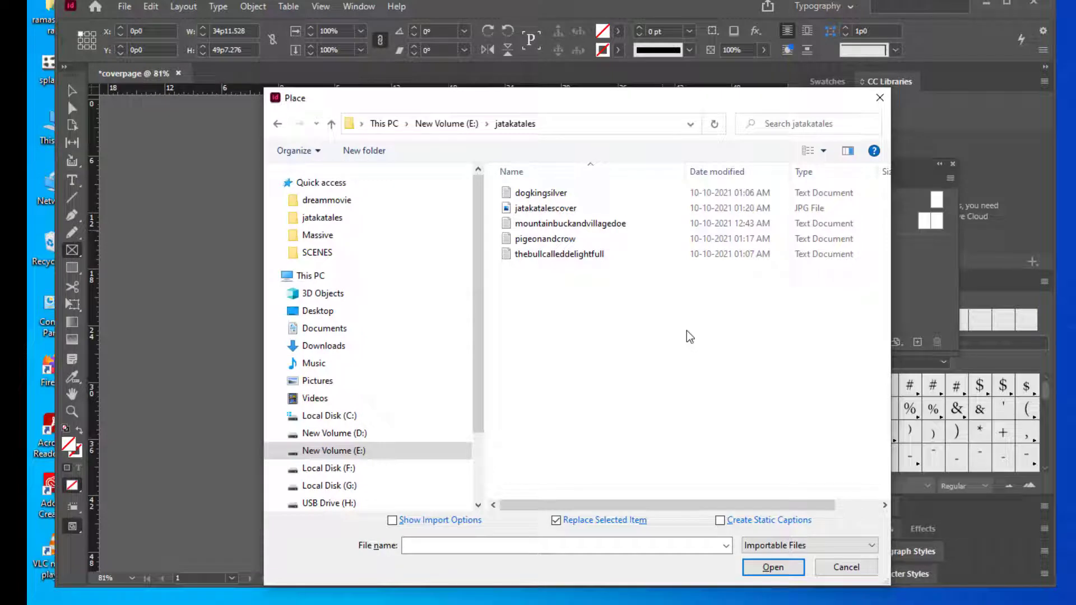
pyautogui.moveTo(554, 98); pyautogui.dragTo(556, 87)
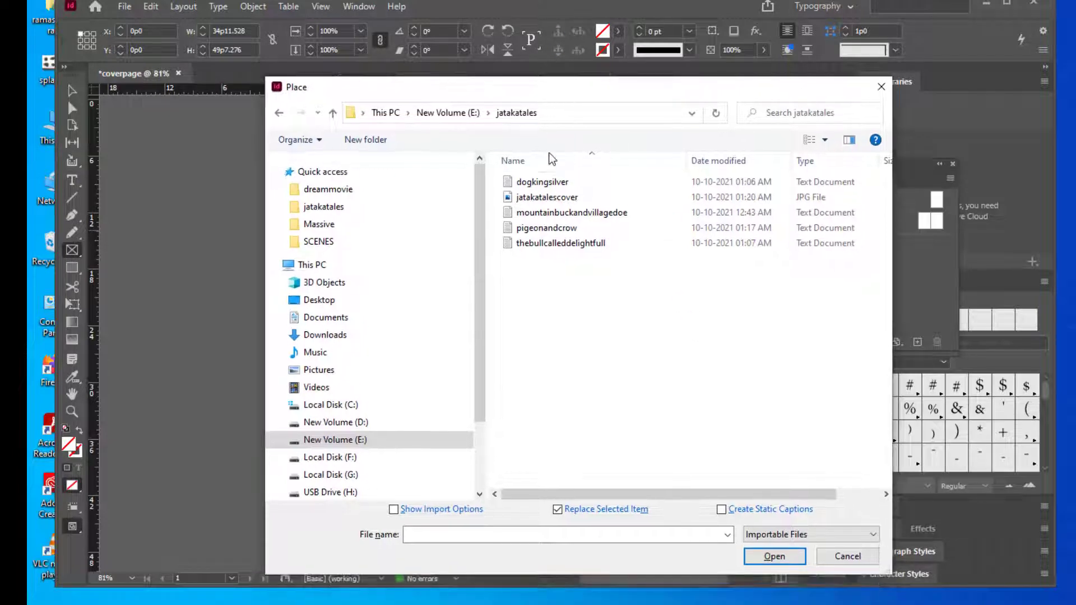
pyautogui.click(540, 202)
pyautogui.moveTo(637, 85); pyautogui.dragTo(608, 43)
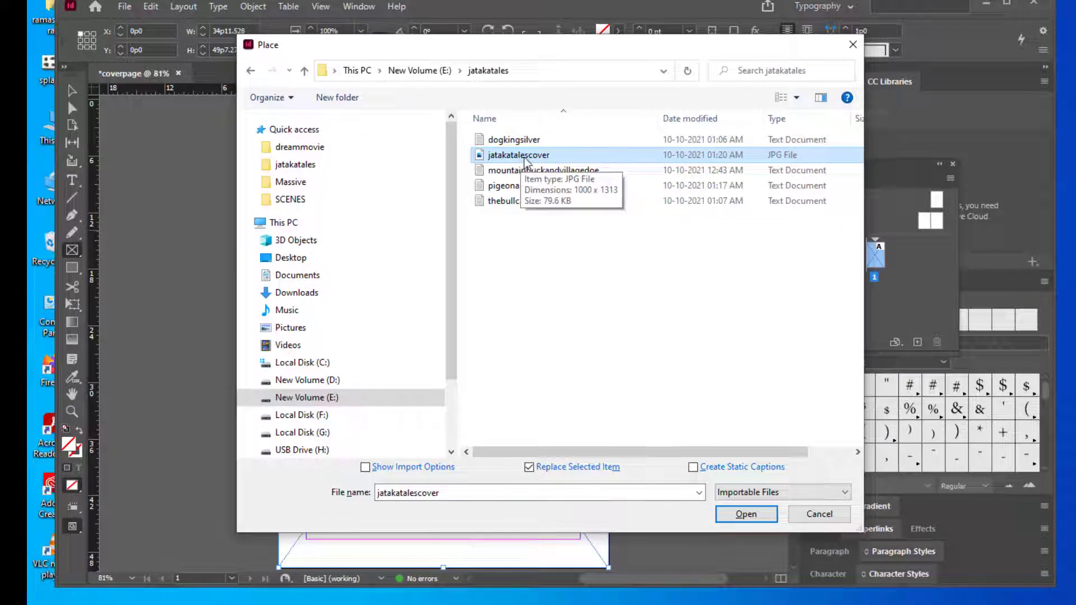
pyautogui.click(746, 514)
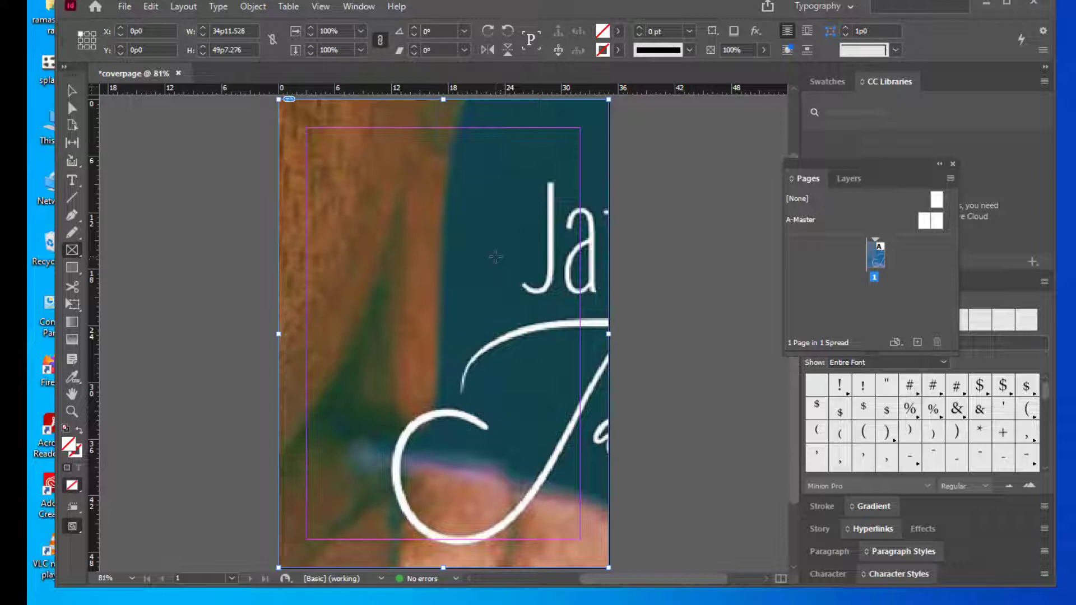
# Fit the cover image to its frame with Fill Frame Proportionally
pyautogui.rightClick(496, 258)
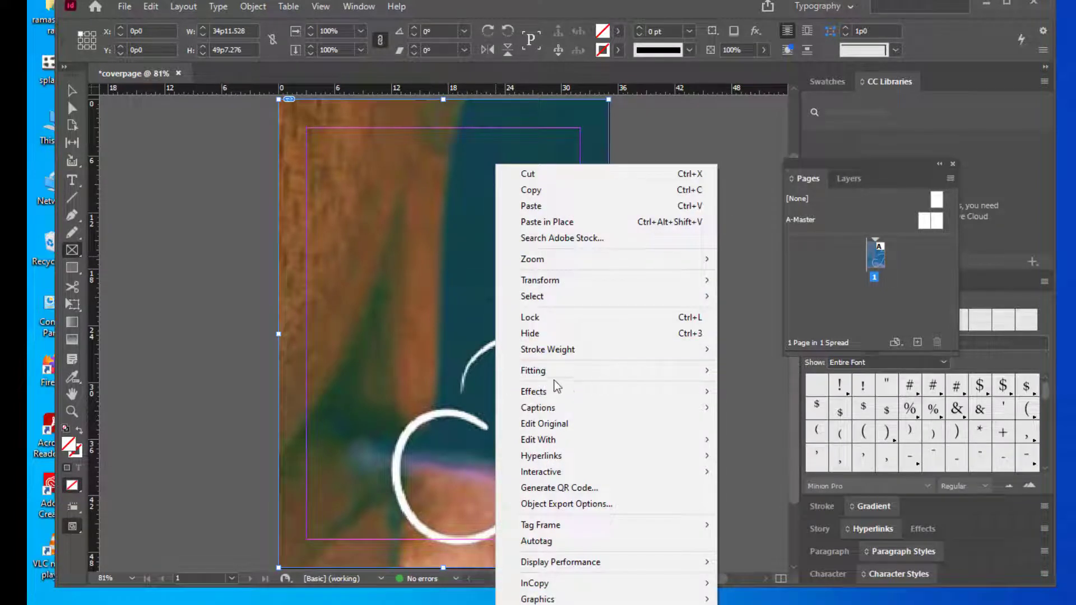
pyautogui.moveTo(569, 377)
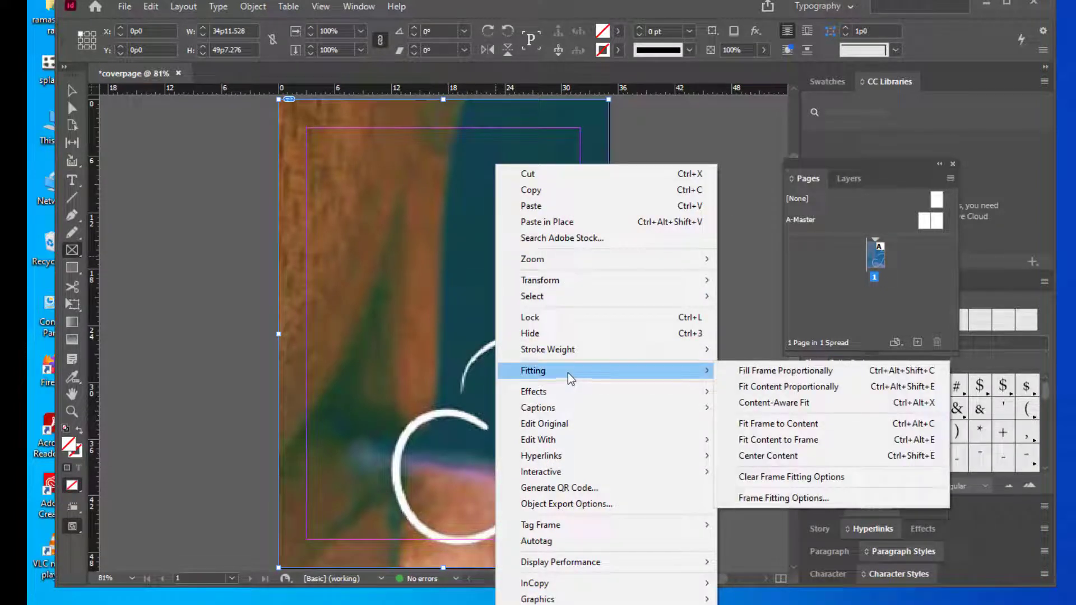
pyautogui.click(792, 371)
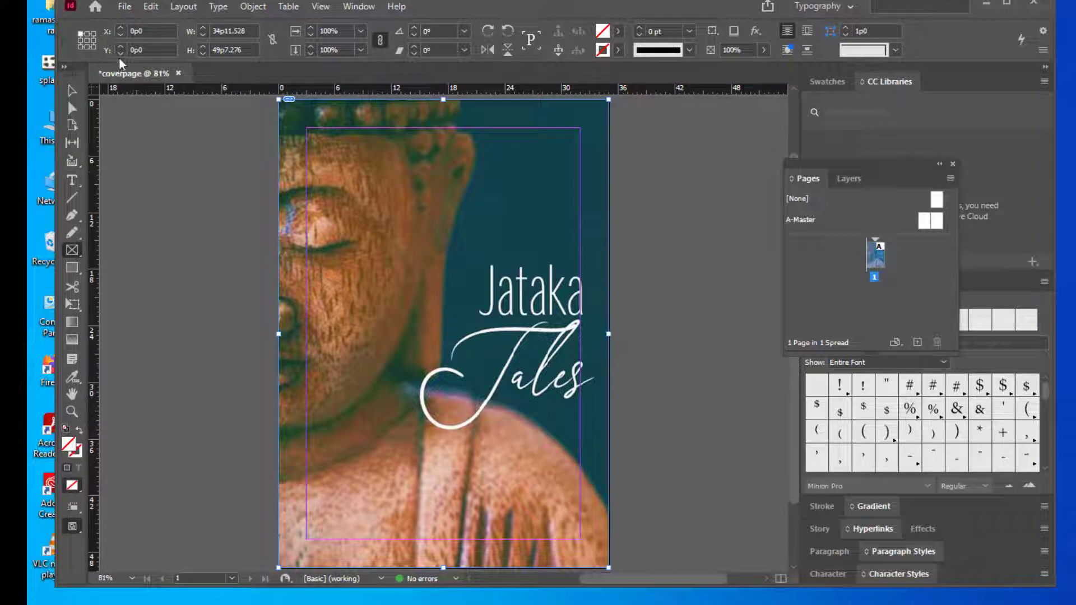
# Save the document as coverpage, an InDesign 2021 document, in the jatakatales folder
pyautogui.click(124, 6)
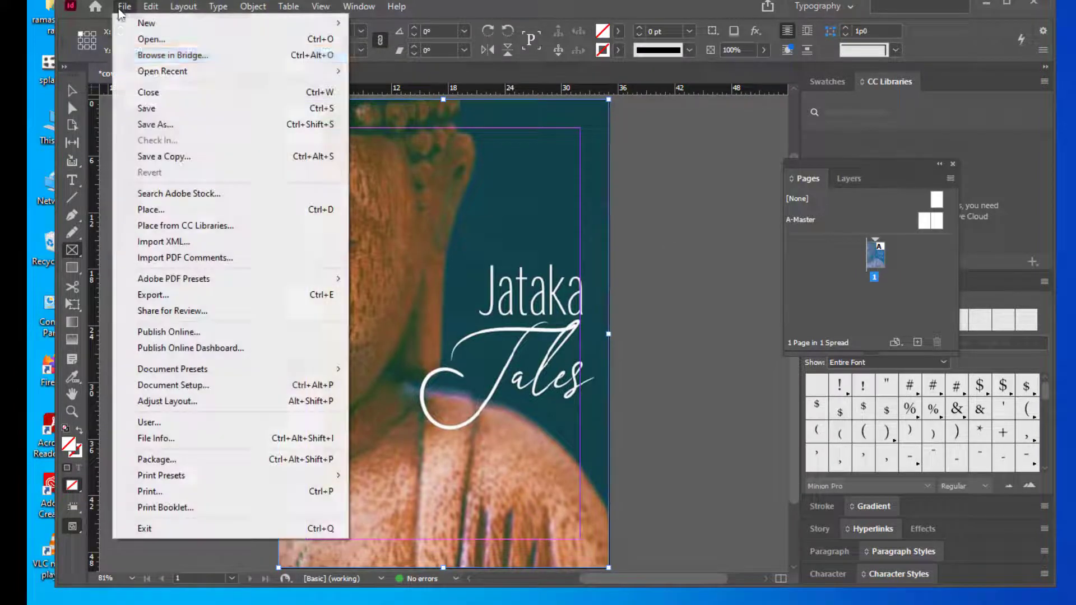
pyautogui.click(143, 108)
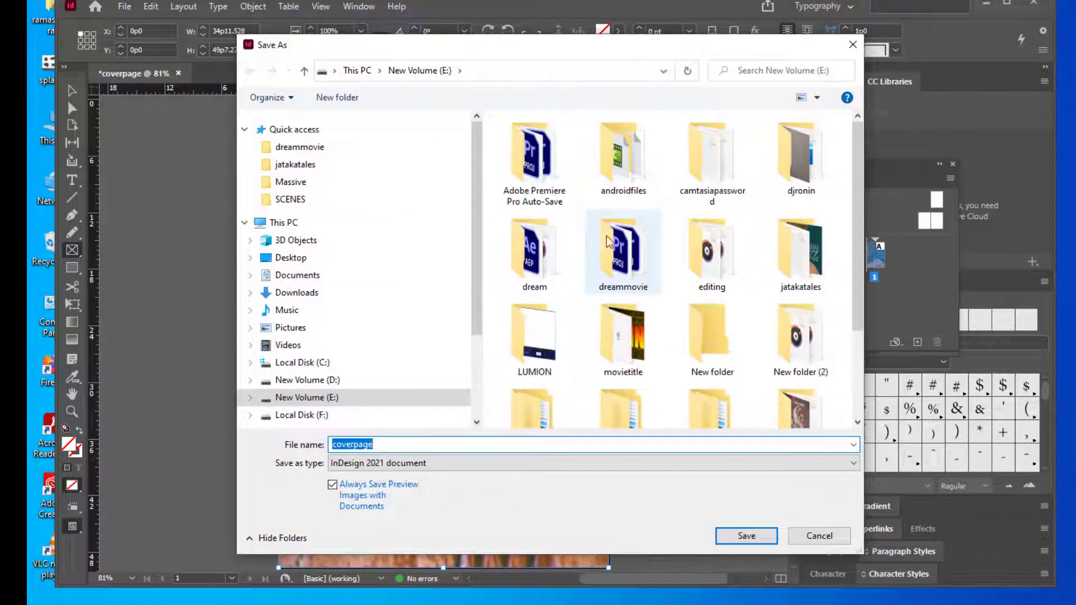
pyautogui.click(311, 166)
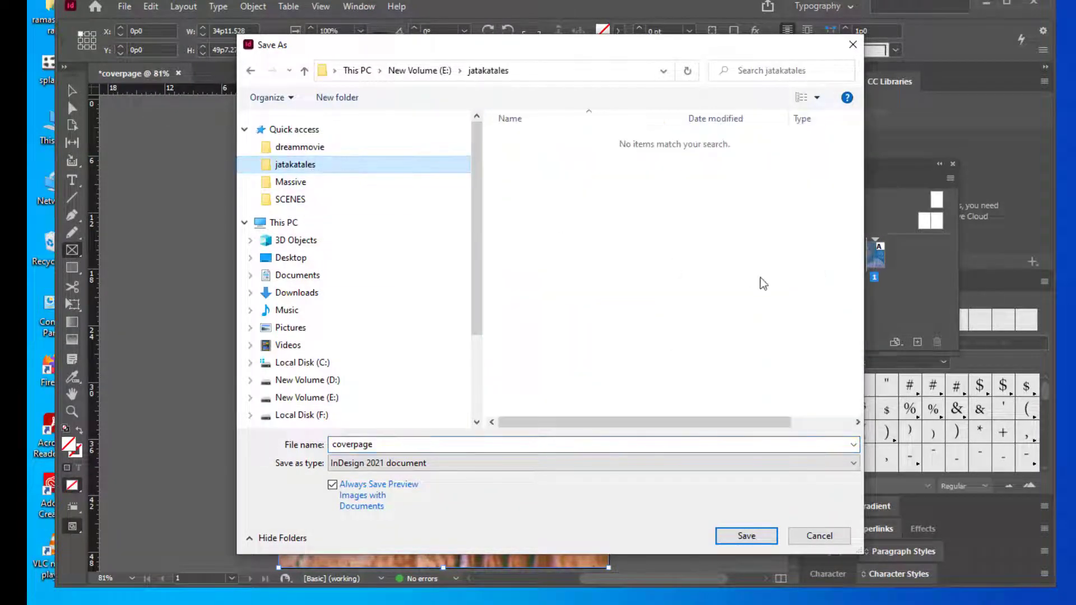
pyautogui.moveTo(567, 46); pyautogui.dragTo(596, 46)
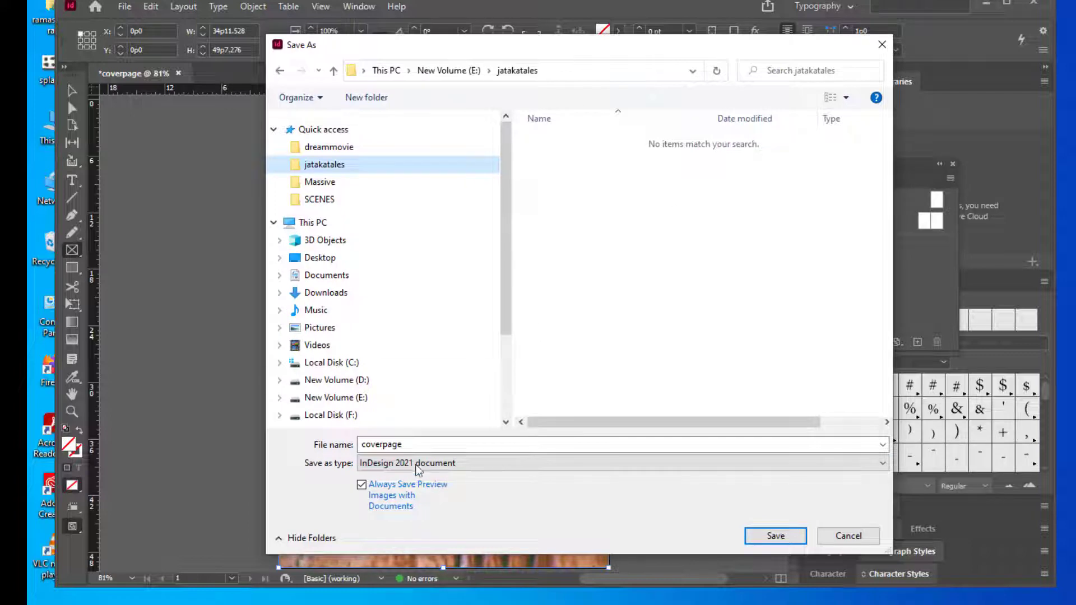
pyautogui.click(425, 446)
pyautogui.doubleClick(425, 445)
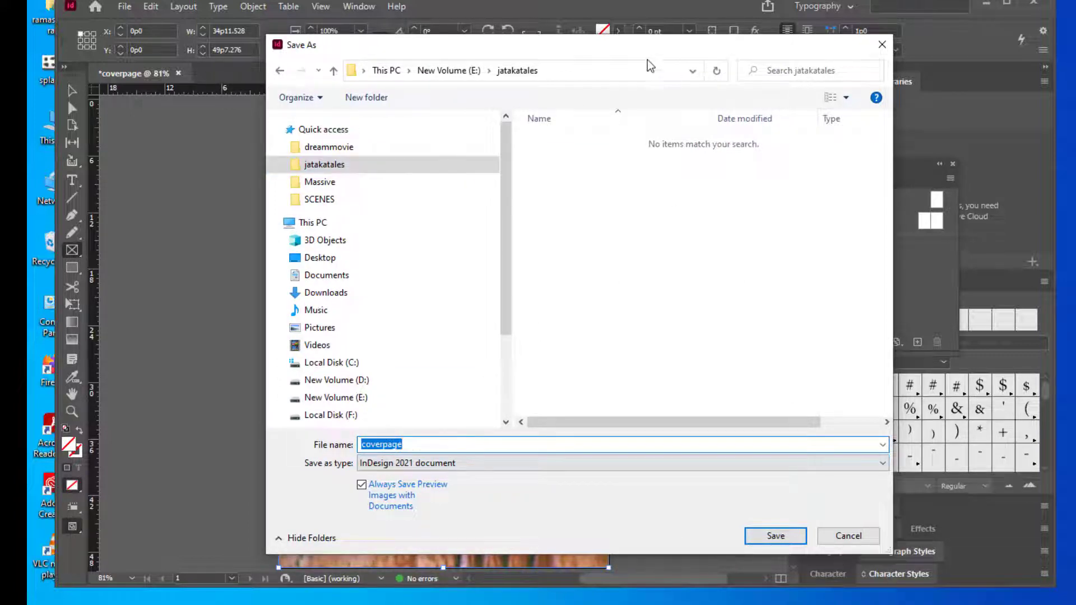
pyautogui.moveTo(650, 49); pyautogui.dragTo(632, 44)
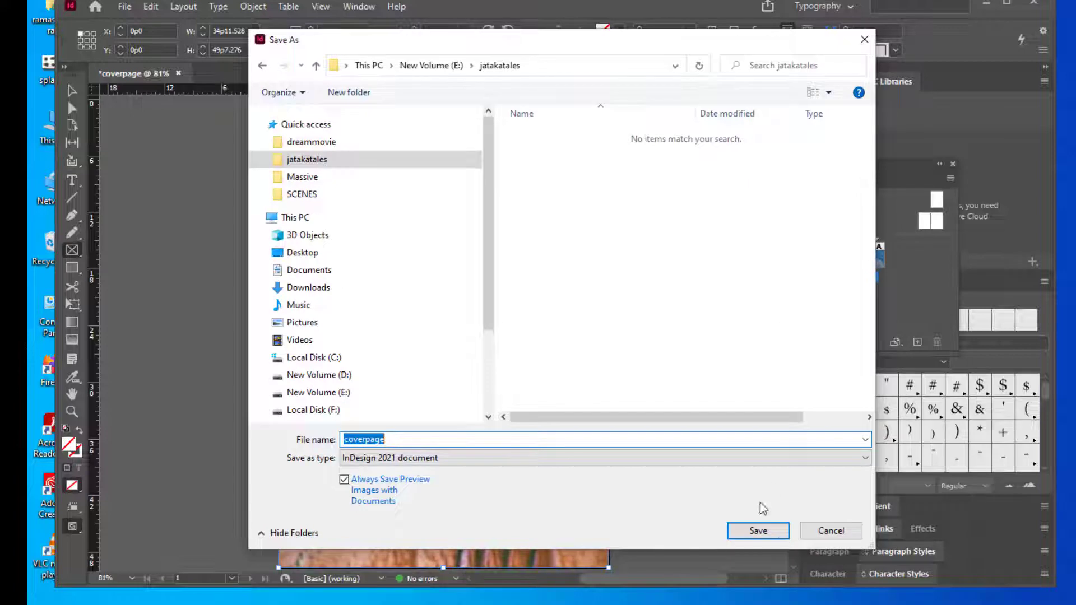
pyautogui.click(766, 536)
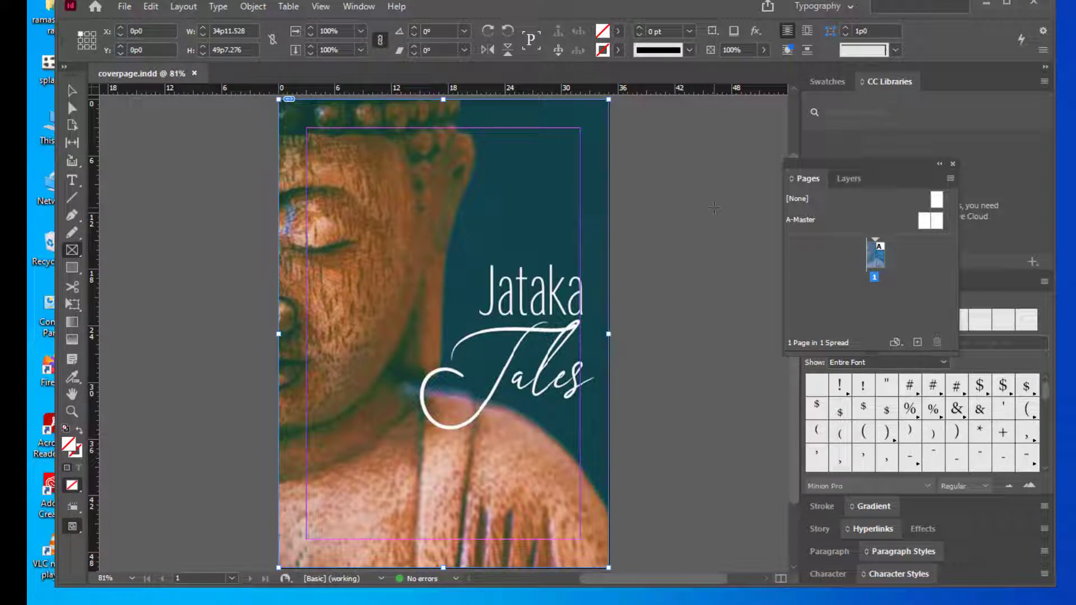
# Start another new document and check the story file names in the jatakatales folder for its name
pyautogui.click(119, 9)
pyautogui.moveTo(146, 22)
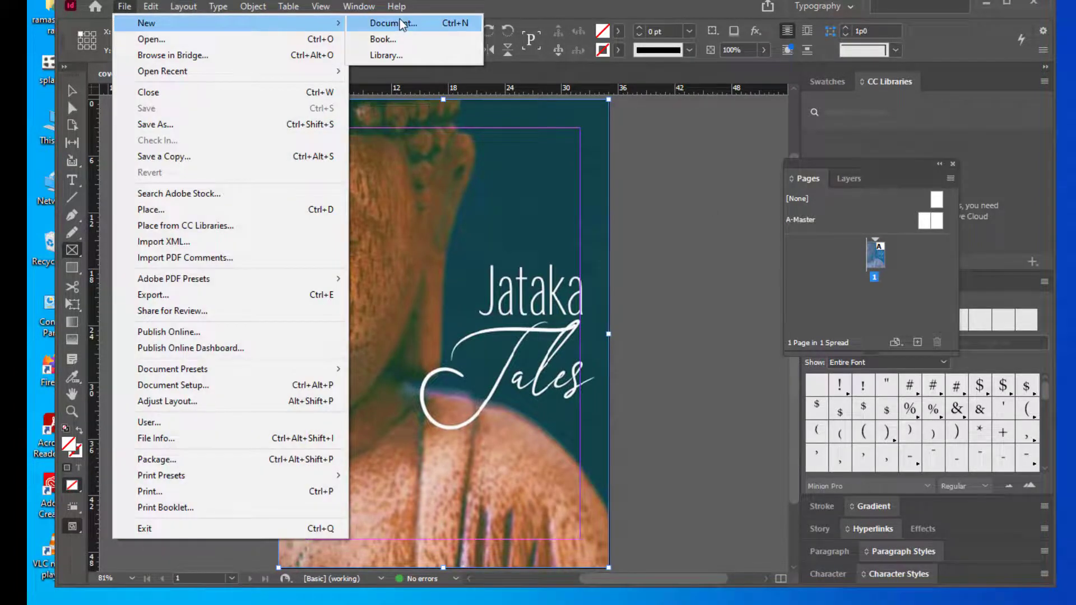
pyautogui.click(399, 23)
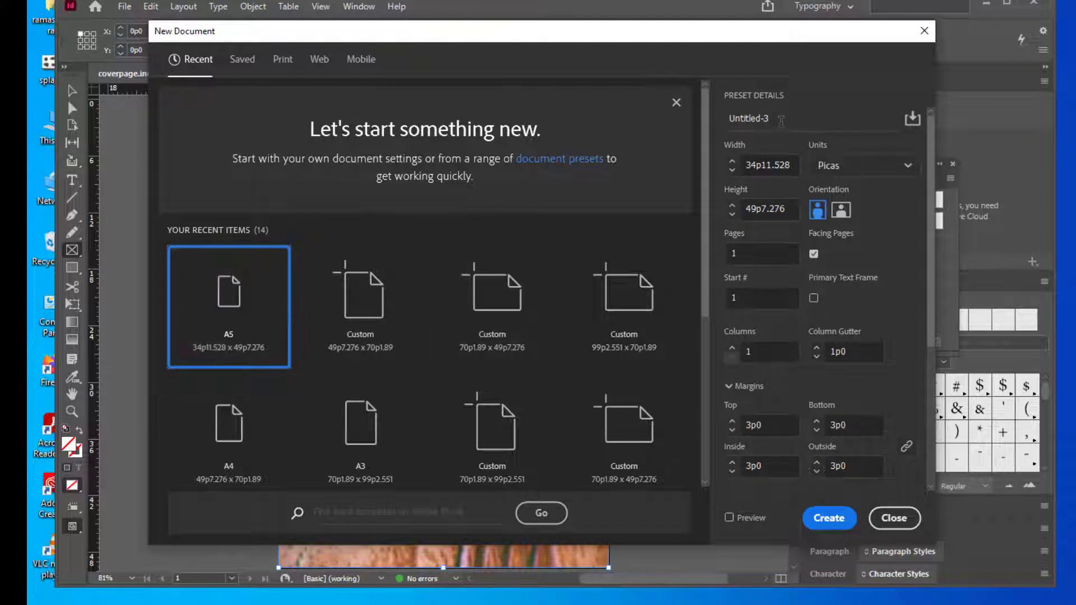
pyautogui.moveTo(779, 119); pyautogui.dragTo(683, 116)
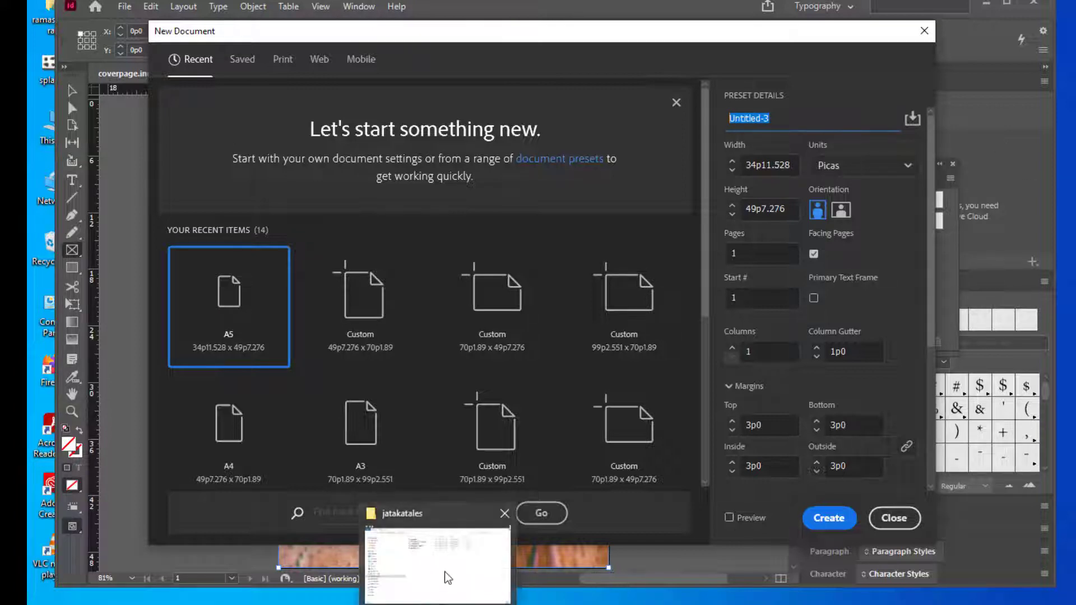
pyautogui.click(426, 552)
pyautogui.moveTo(564, 12); pyautogui.dragTo(601, 77)
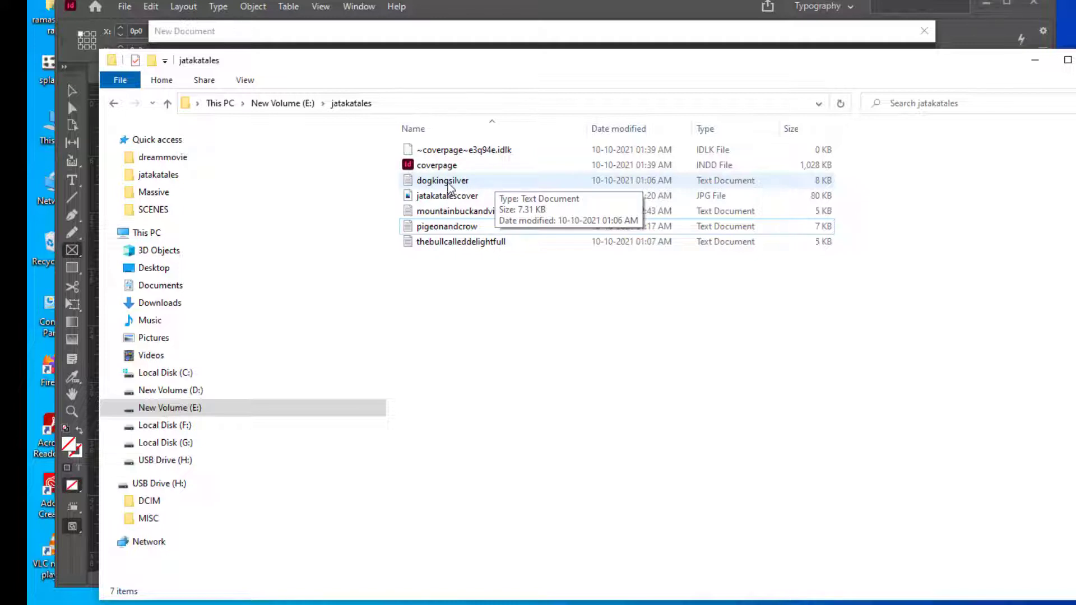
pyautogui.click(1034, 60)
# Name the new A5 document dogkingsilver and create it with one portrait page
pyautogui.click(794, 111)
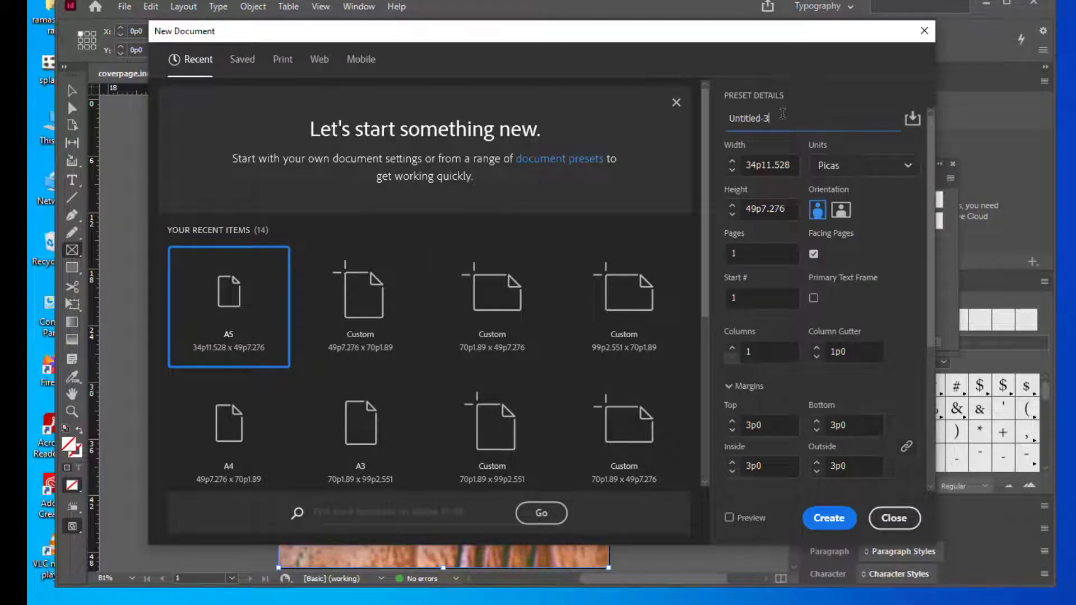
pyautogui.hotkey('ctrl', 'a')
pyautogui.write('dogkings')
pyautogui.press('BackSpace')
pyautogui.write('silver')
pyautogui.moveTo(683, 27); pyautogui.dragTo(654, 28)
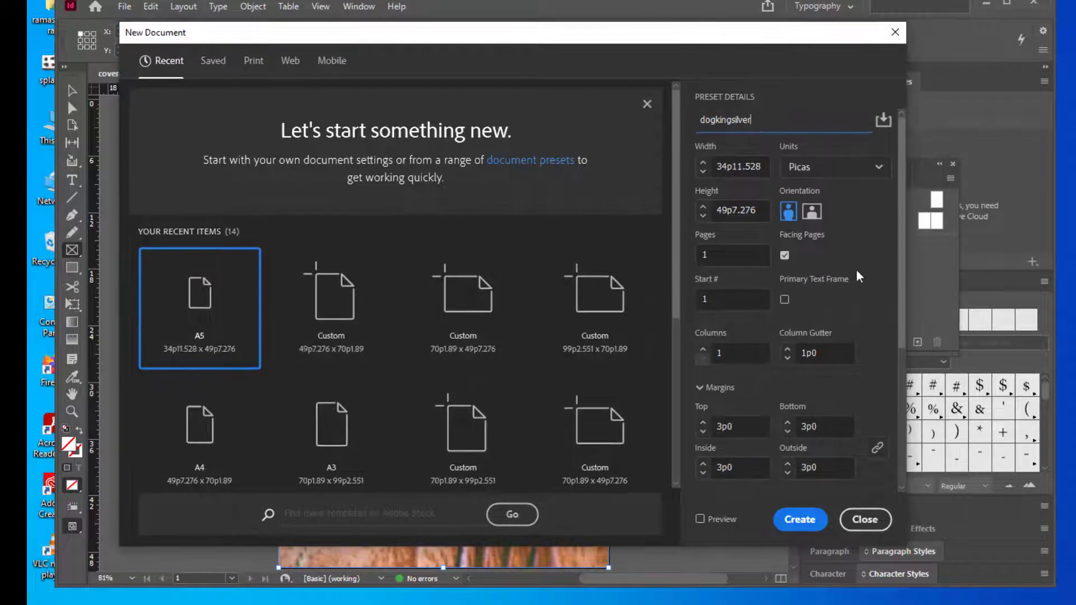
pyautogui.click(797, 521)
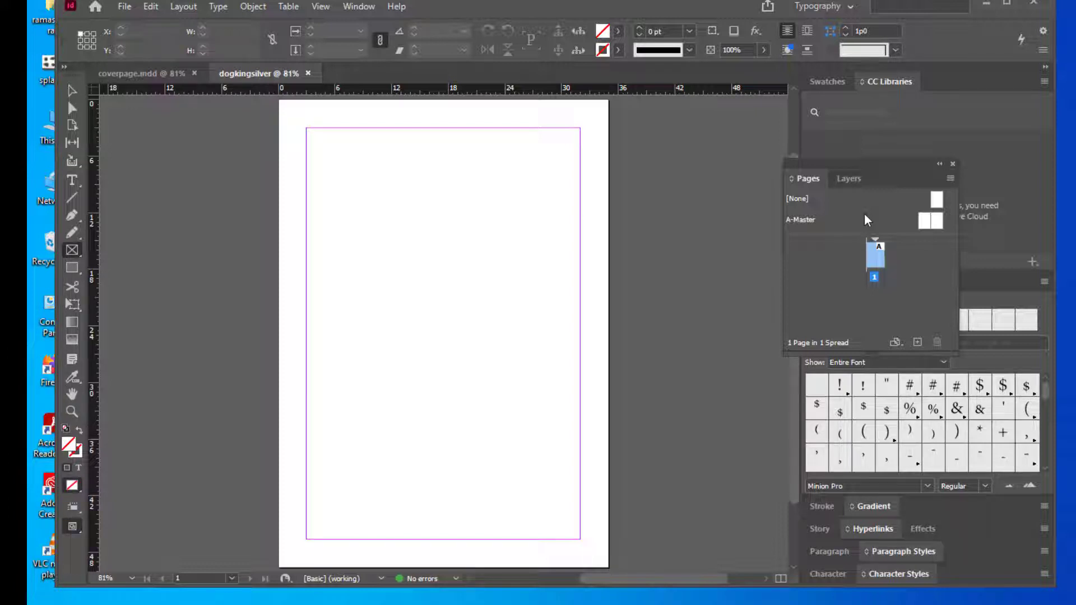
# Draw a text frame about 18p10 wide and 3p8 high along the page's top margin and enter the title Dog King Silver
pyautogui.moveTo(813, 164); pyautogui.dragTo(752, 180)
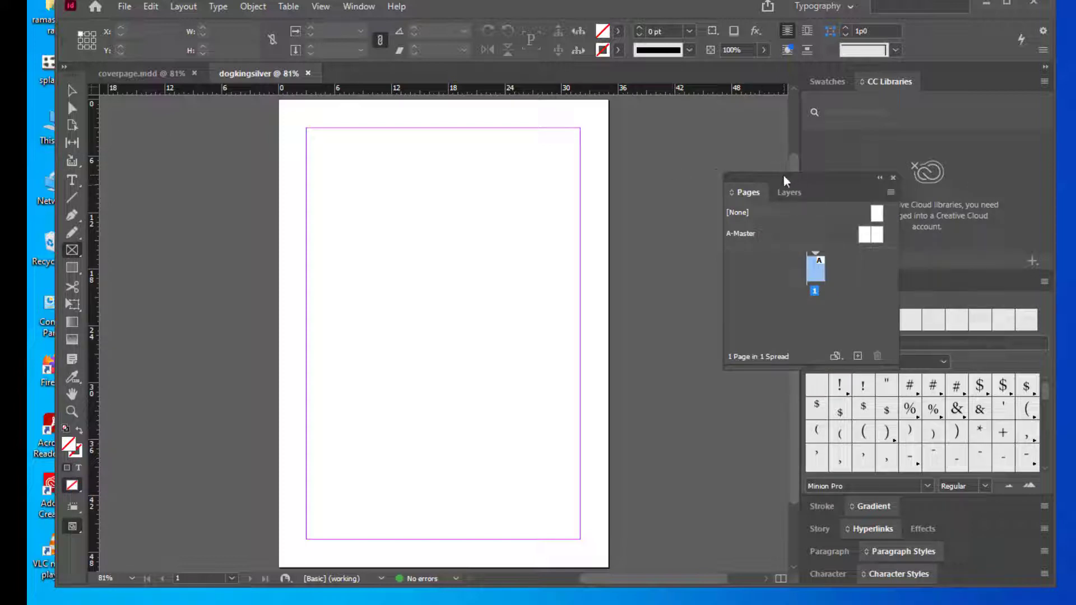
pyautogui.moveTo(783, 174); pyautogui.dragTo(760, 174)
pyautogui.click(72, 180)
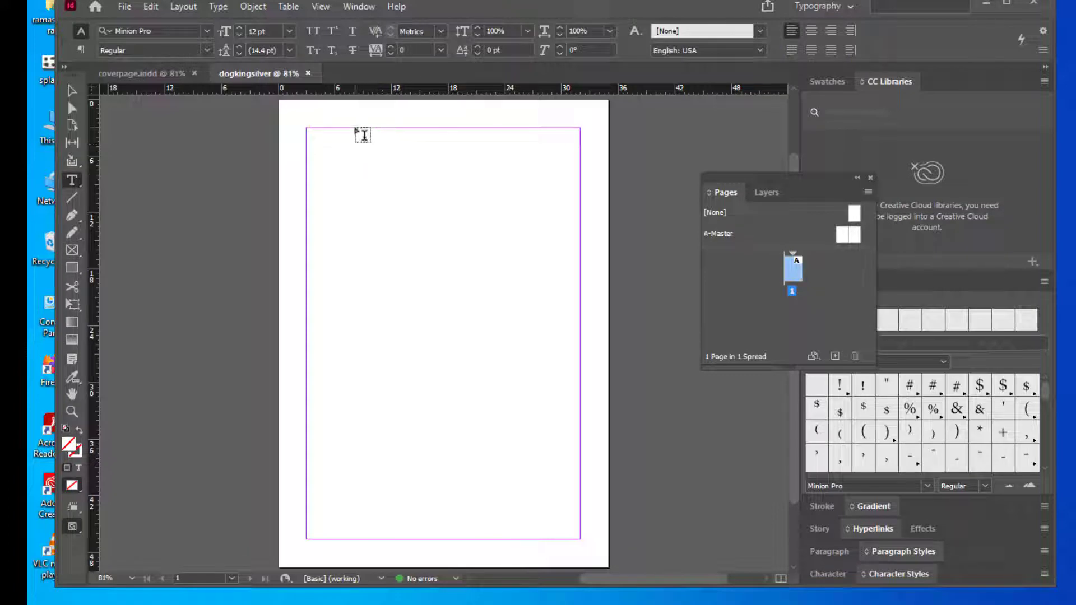
pyautogui.moveTo(354, 127); pyautogui.dragTo(532, 163)
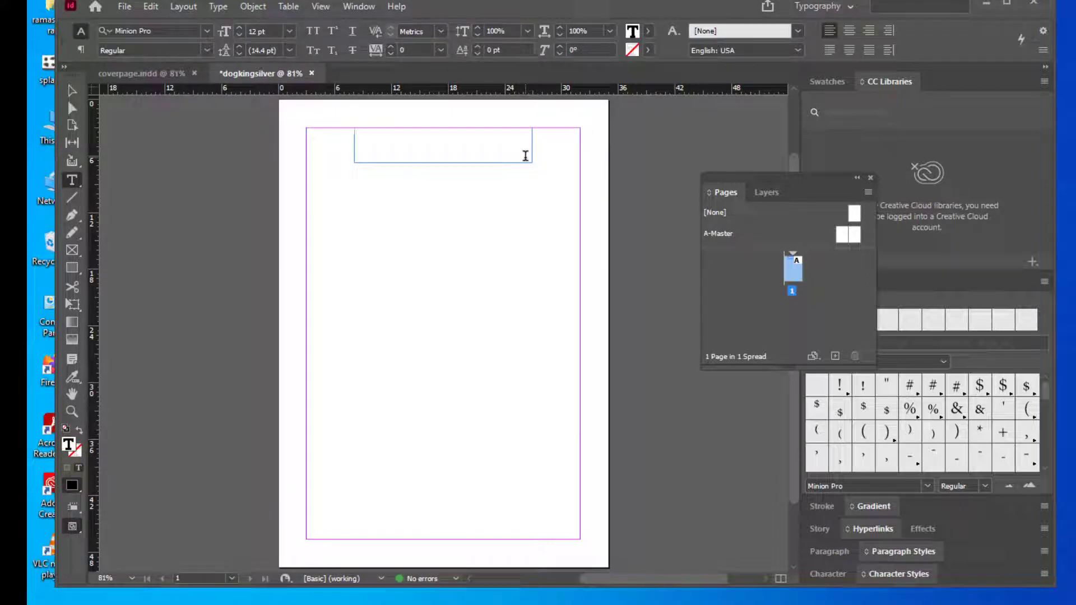
pyautogui.write('Dog KING')
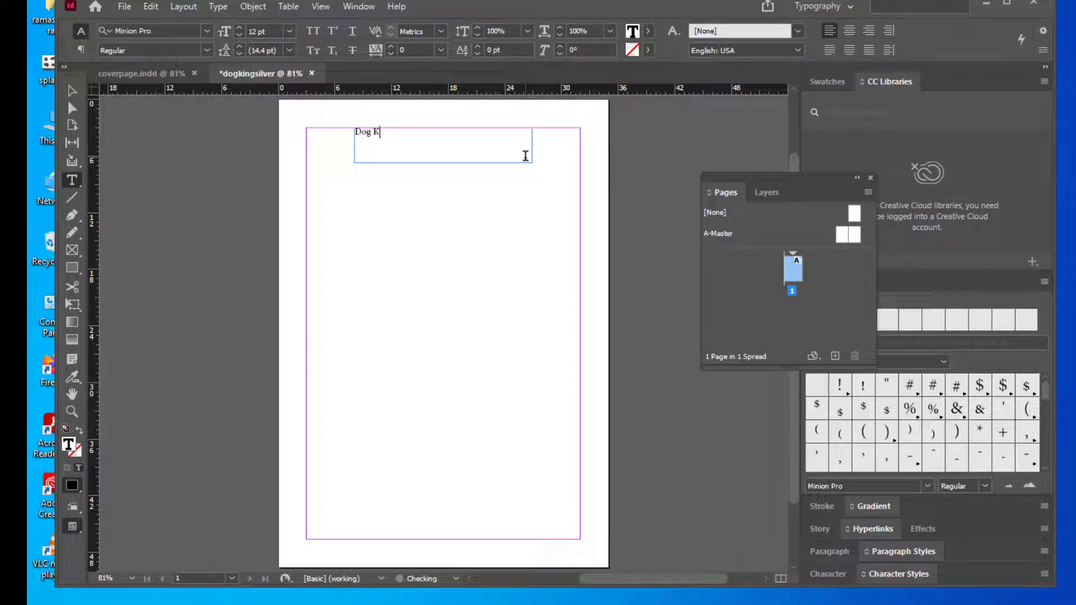
pyautogui.press('BackSpace')
pyautogui.press('BackSpace')
pyautogui.press('BackSpace')
pyautogui.write('ing Silver')
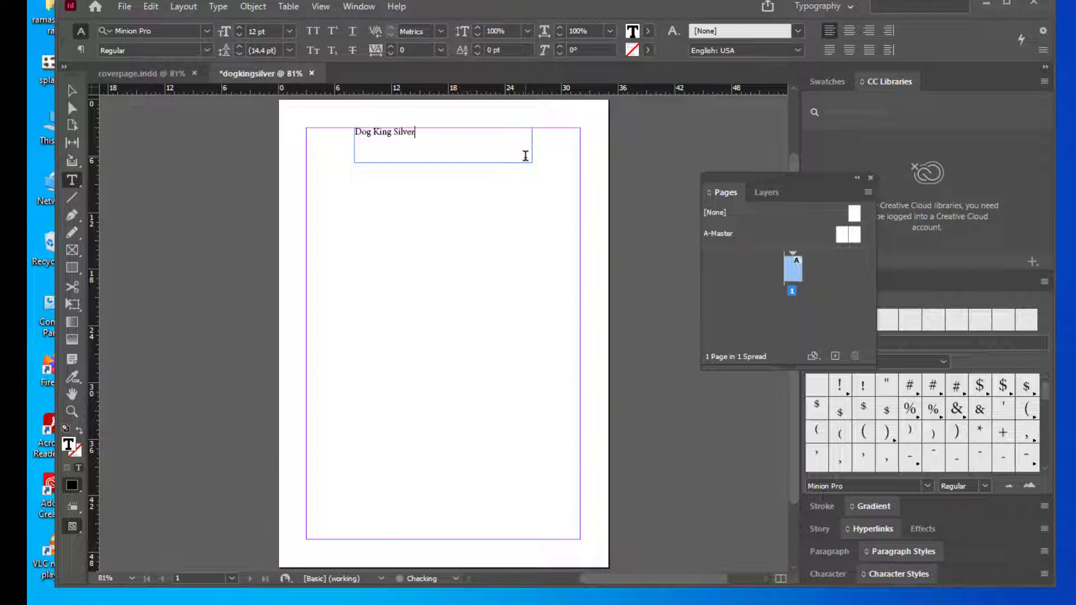
# Center the Dog King Silver title and set its font to Times New Roman Bold
pyautogui.moveTo(436, 133); pyautogui.dragTo(358, 131)
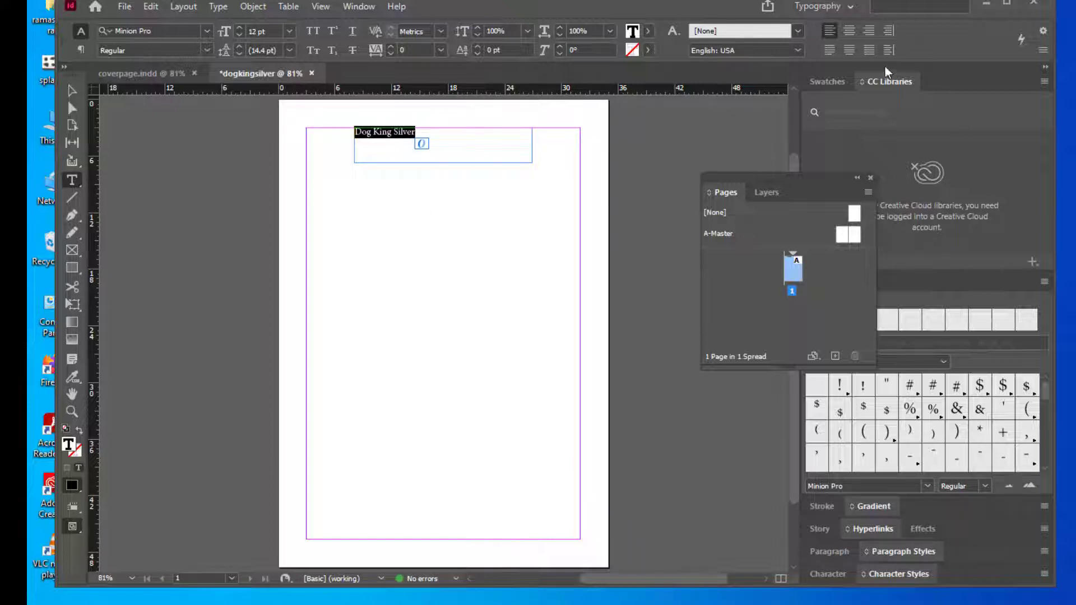
pyautogui.click(850, 31)
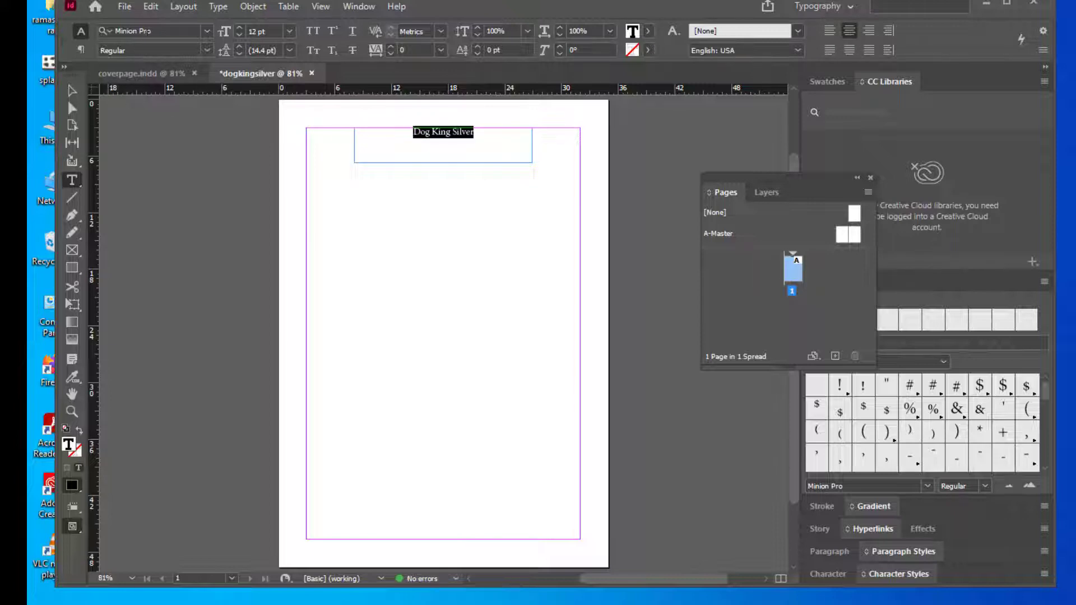
pyautogui.click(160, 30)
pyautogui.write('time')
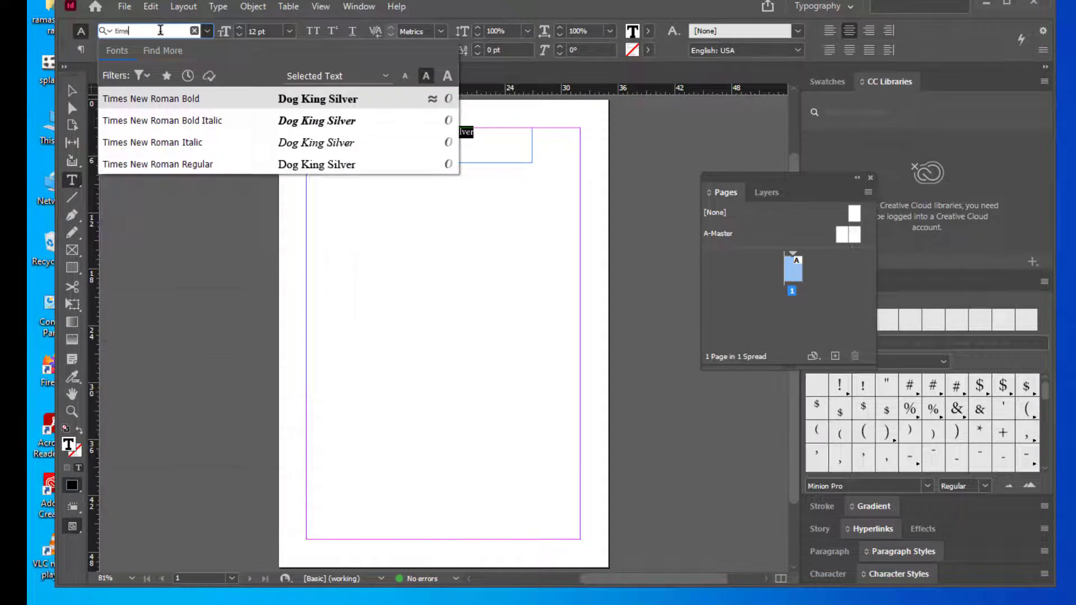
pyautogui.click(197, 98)
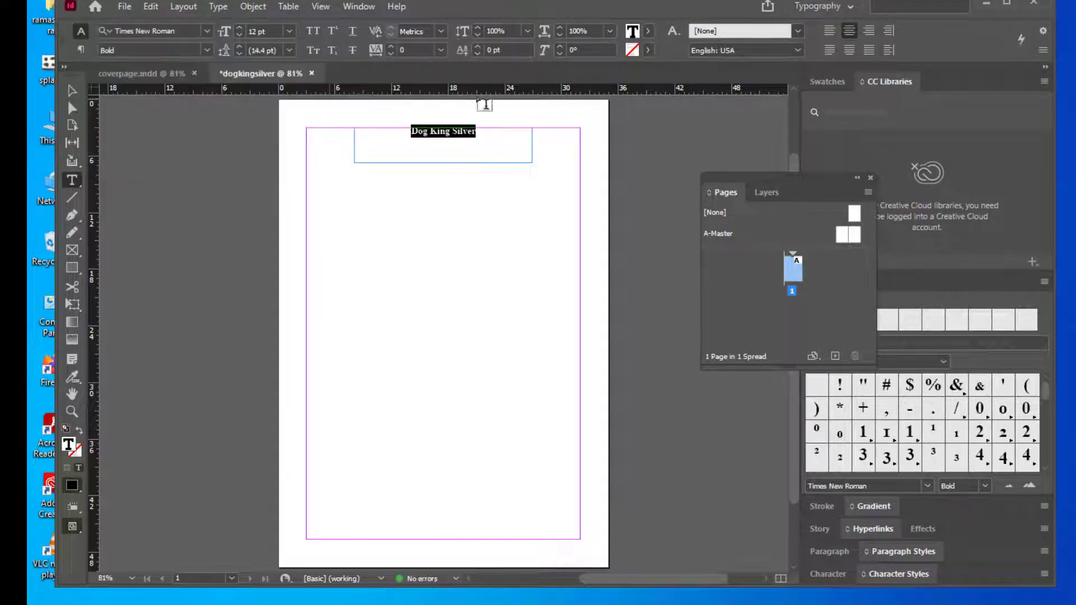
# Set the title's font size to 25 pt
pyautogui.doubleClick(251, 29)
pyautogui.write('14')
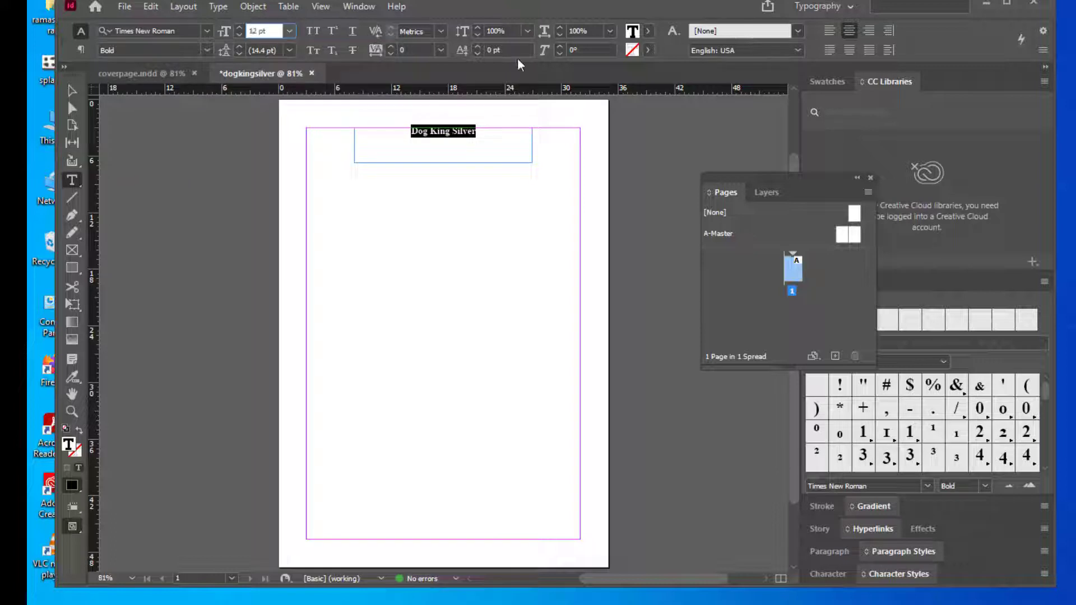
pyautogui.press('Return')
pyautogui.press('Up')
pyautogui.press('Up')
pyautogui.press('Up')
pyautogui.press('Up')
pyautogui.press('Up')
pyautogui.press('Up')
pyautogui.press('Up')
pyautogui.press('Up')
pyautogui.press('Up')
pyautogui.press('Up')
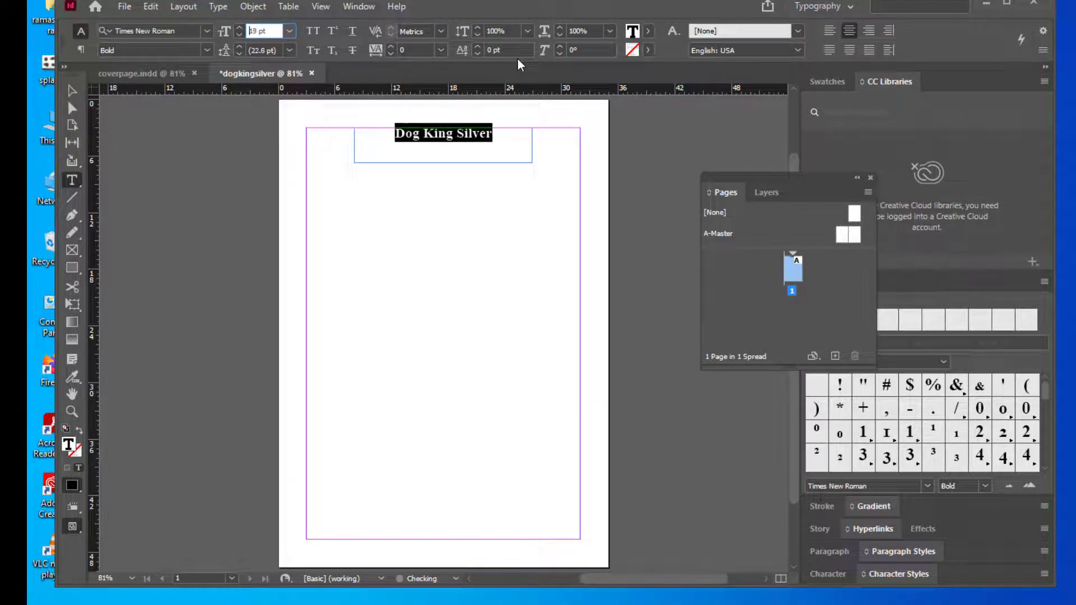
pyautogui.press('Up')
pyautogui.press('Up')
pyautogui.press('Up')
pyautogui.press('Up')
pyautogui.press('Up')
pyautogui.press('Up')
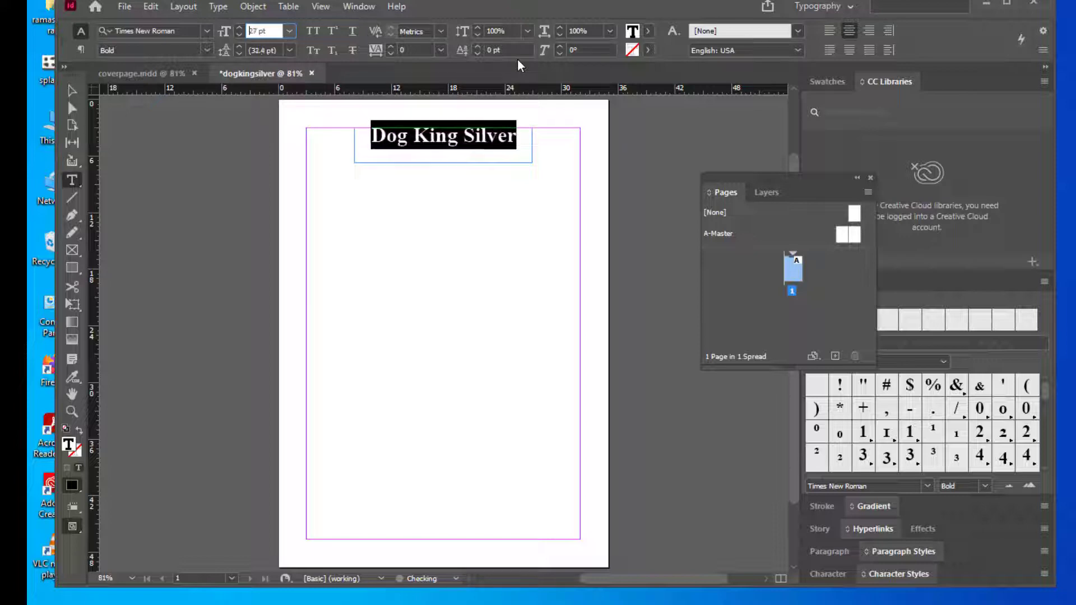
pyautogui.press('Up')
pyautogui.press('Up')
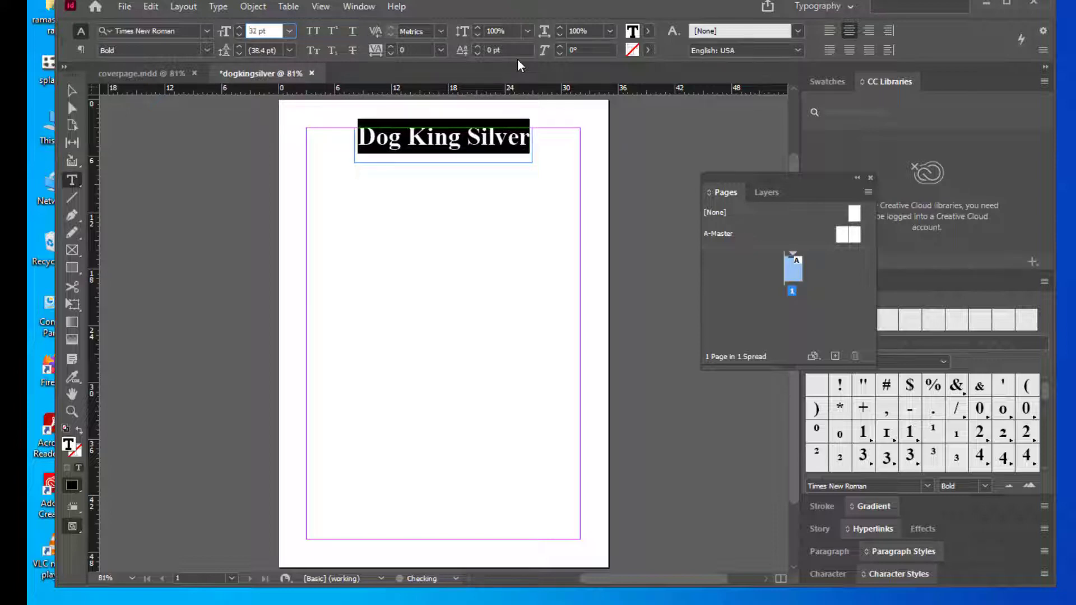
pyautogui.press('Down')
pyautogui.press('Down')
pyautogui.press('Down')
pyautogui.press('Down')
pyautogui.press('Down')
pyautogui.press('Down')
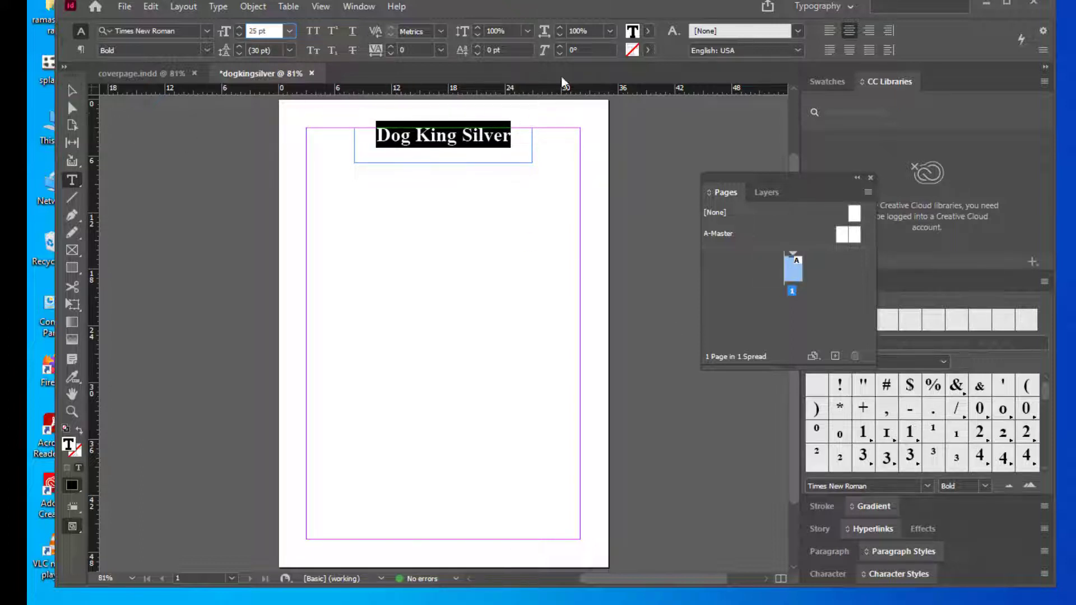
# Color the title text red with the C=15 M=100 Y=100 K=0 swatch and deselect it
pyautogui.click(648, 32)
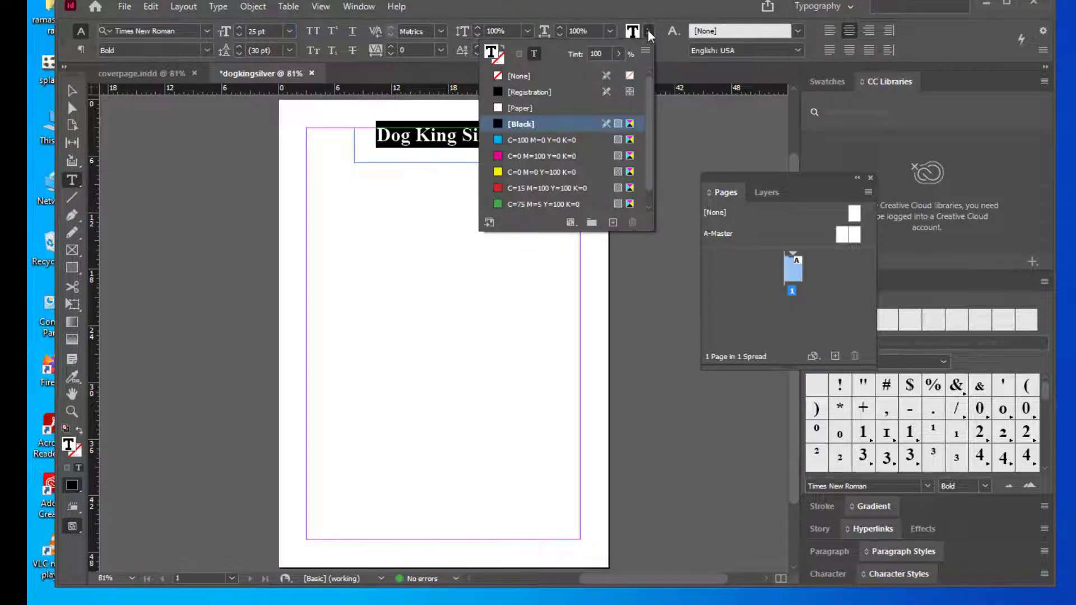
pyautogui.click(503, 189)
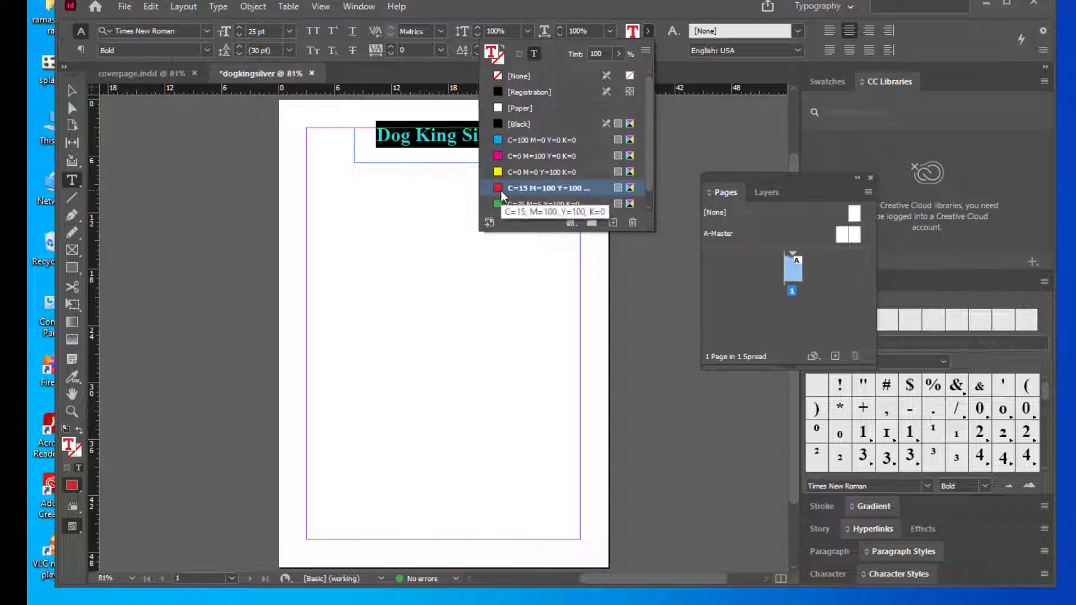
pyautogui.click(72, 91)
pyautogui.click(641, 160)
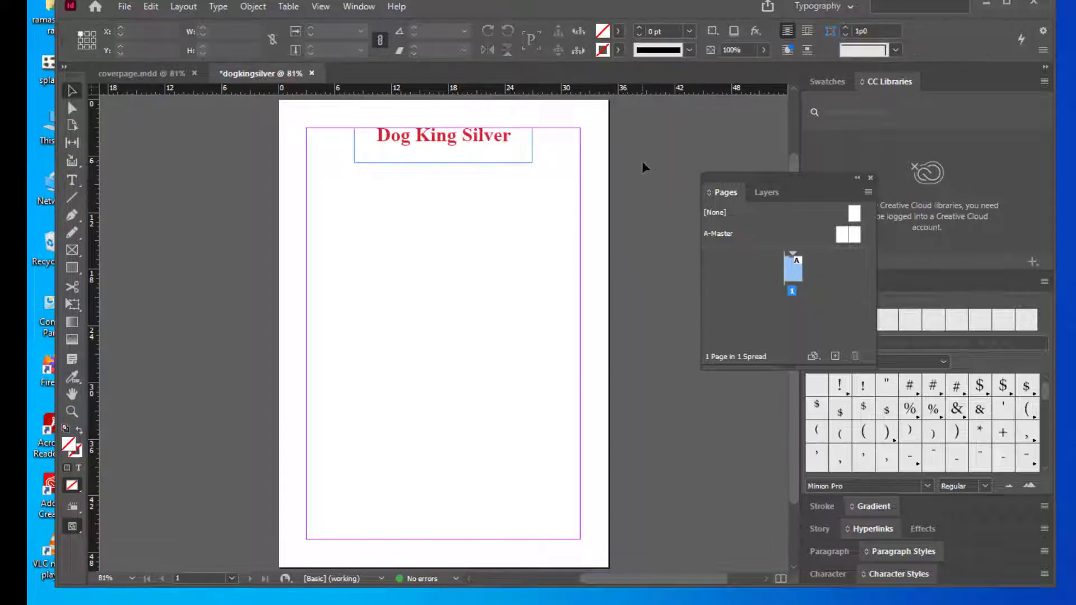
# Select the title frame and show the paragraph styles as an enlarged floating list beside the page
pyautogui.click(497, 143)
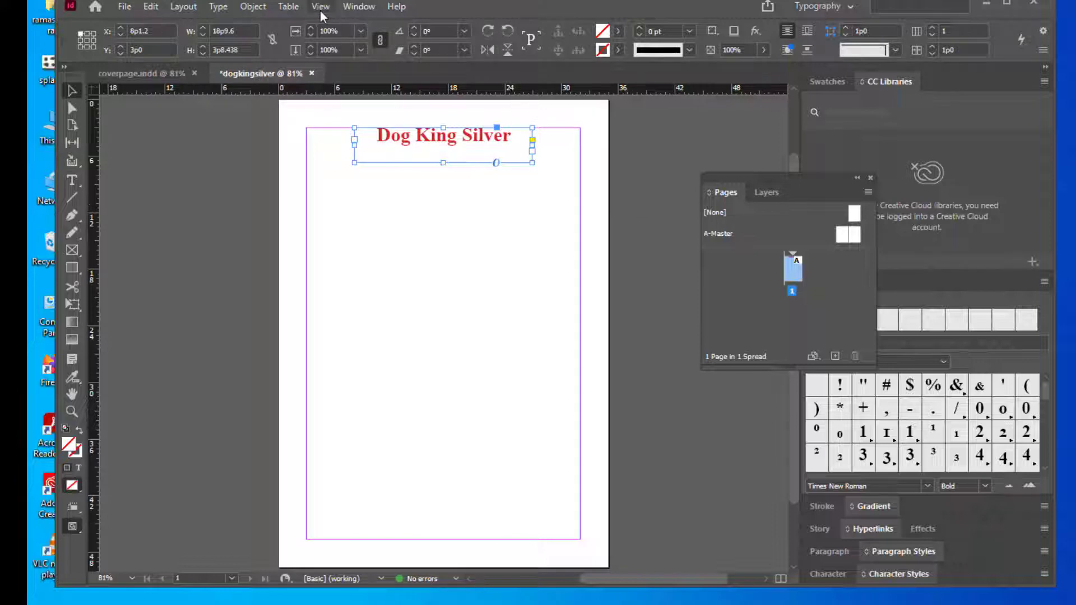
pyautogui.click(355, 7)
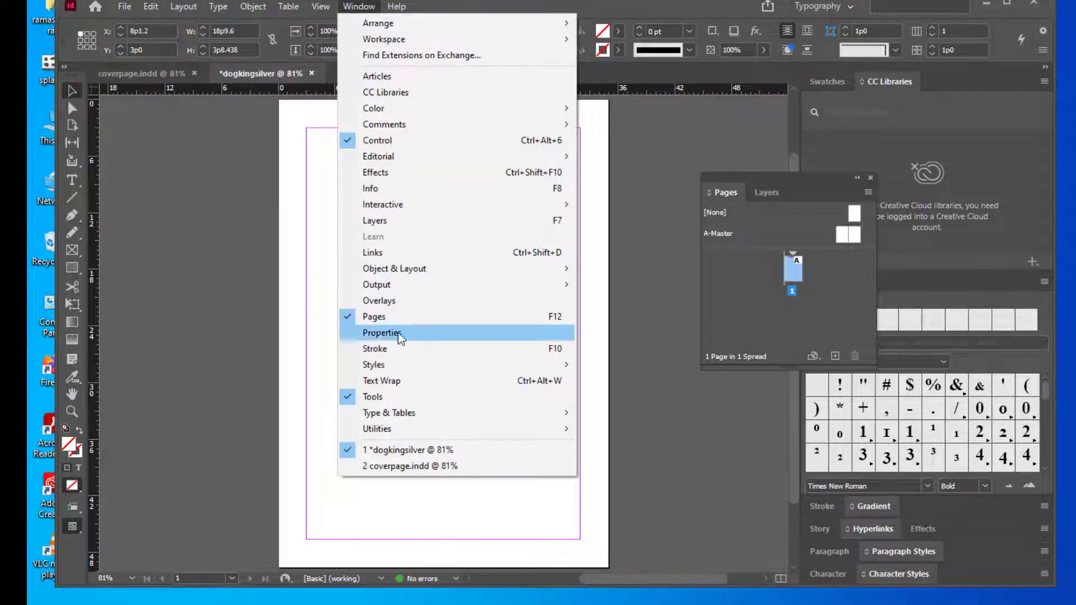
pyautogui.moveTo(396, 364)
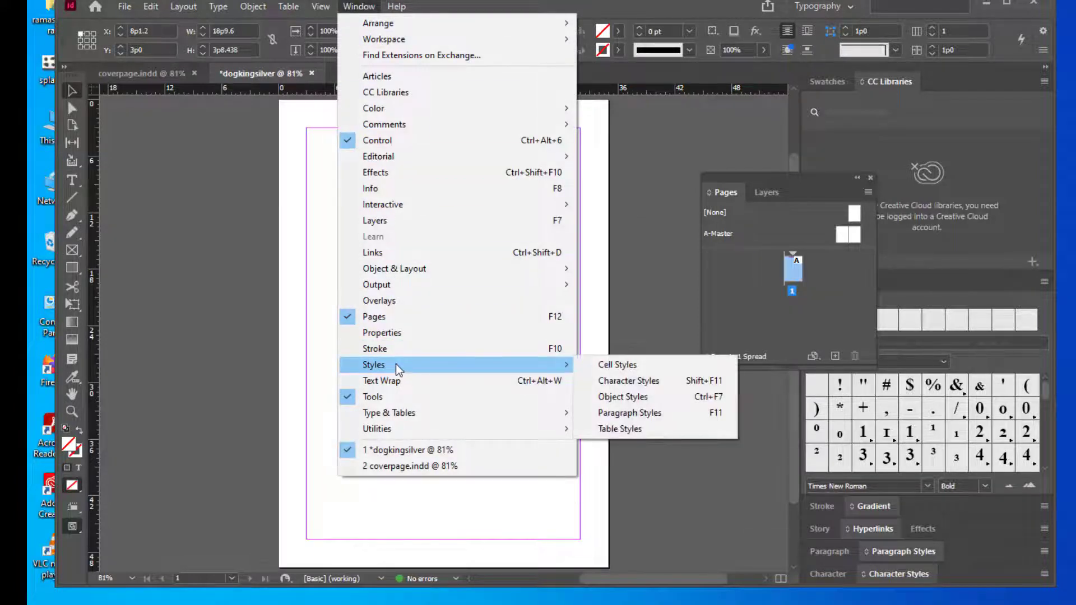
pyautogui.click(647, 413)
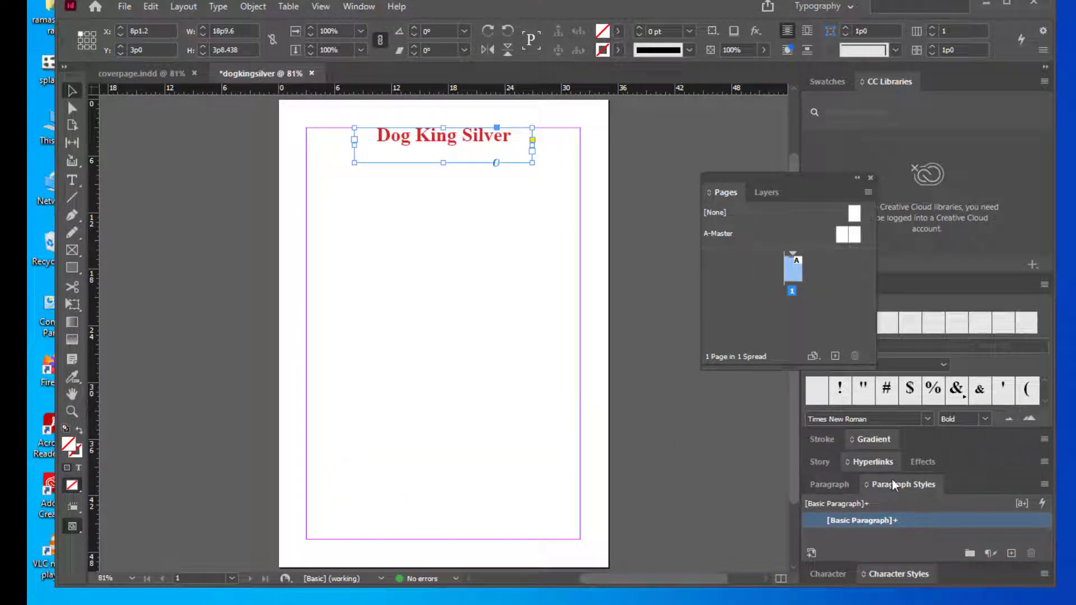
pyautogui.moveTo(899, 484); pyautogui.dragTo(607, 144)
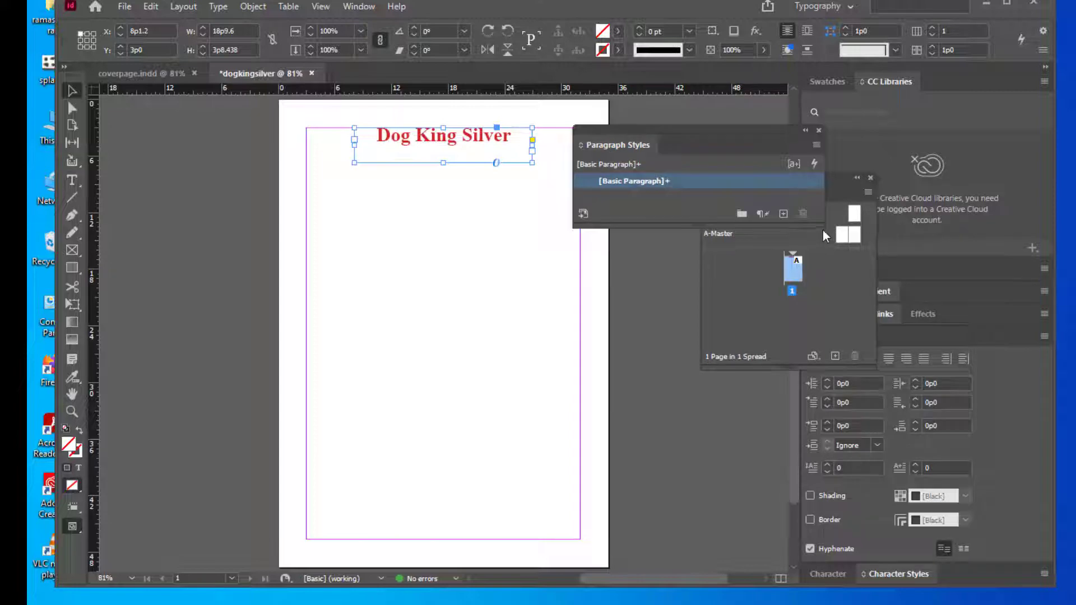
pyautogui.moveTo(819, 228); pyautogui.dragTo(768, 403)
pyautogui.moveTo(630, 130); pyautogui.dragTo(650, 139)
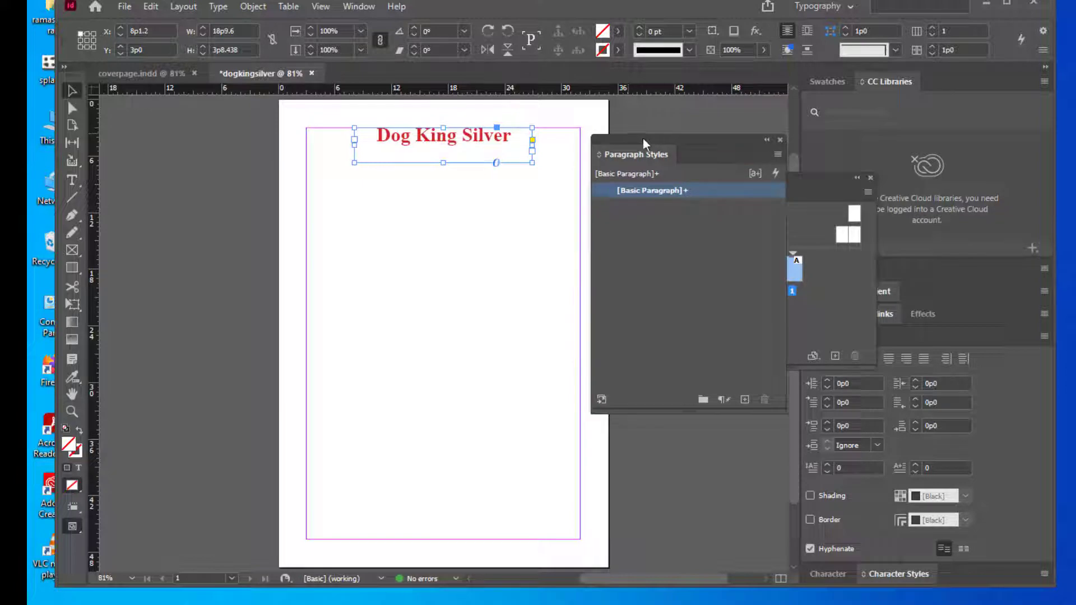
pyautogui.click(357, 7)
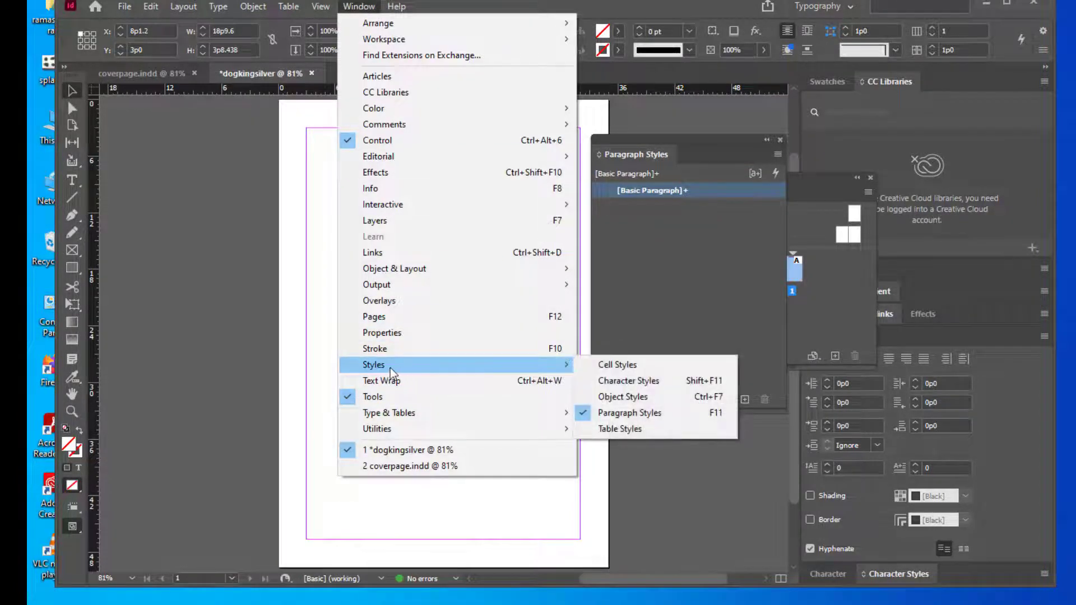
pyautogui.moveTo(390, 368)
pyautogui.moveTo(634, 137); pyautogui.dragTo(647, 137)
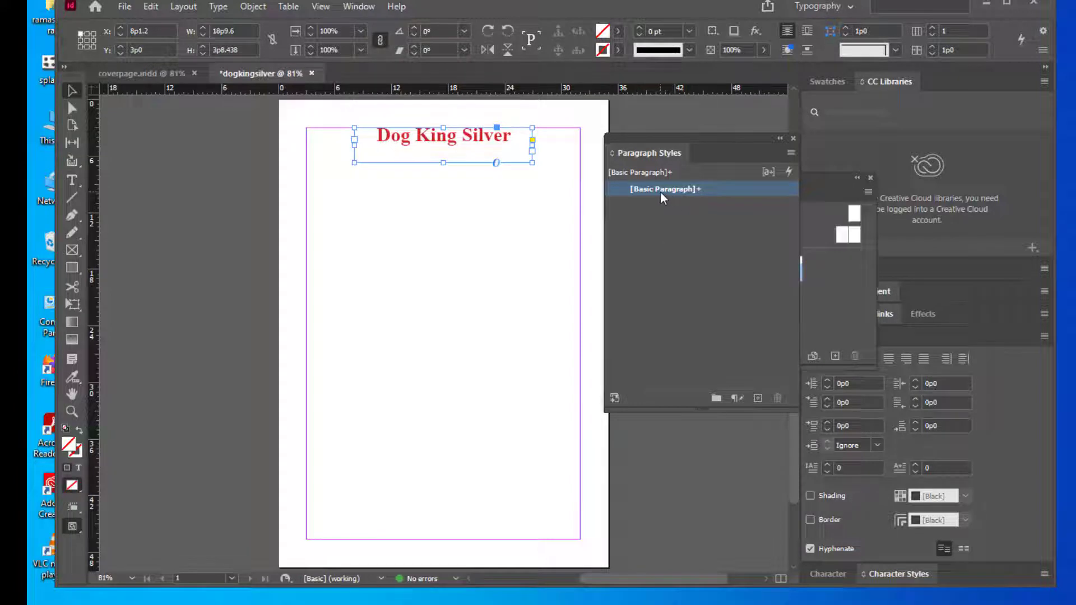
pyautogui.moveTo(661, 191)
pyautogui.moveTo(715, 136); pyautogui.dragTo(674, 136)
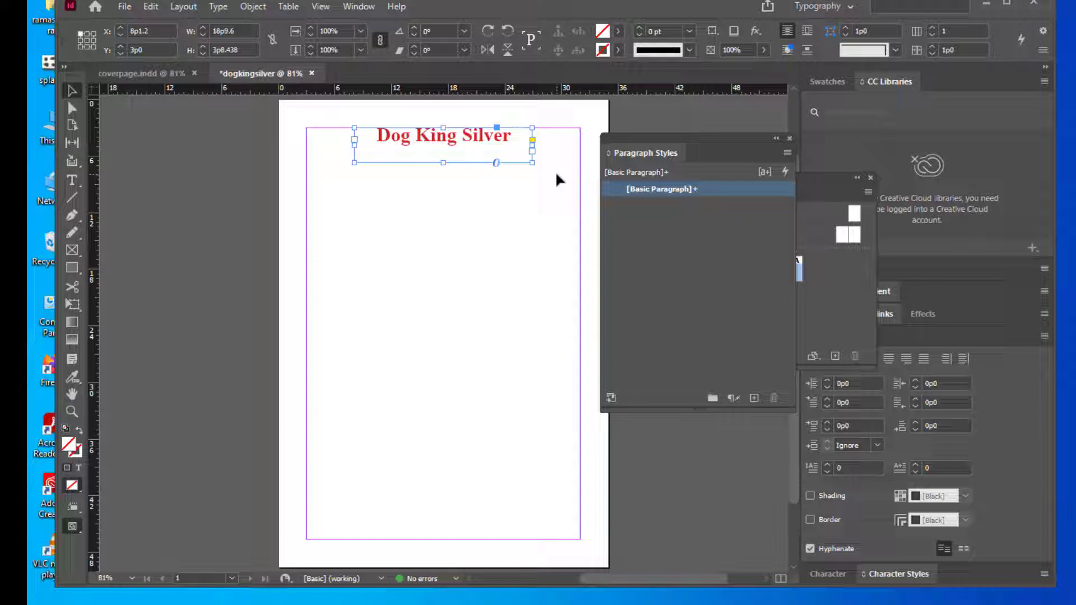
pyautogui.moveTo(637, 137); pyautogui.dragTo(639, 123)
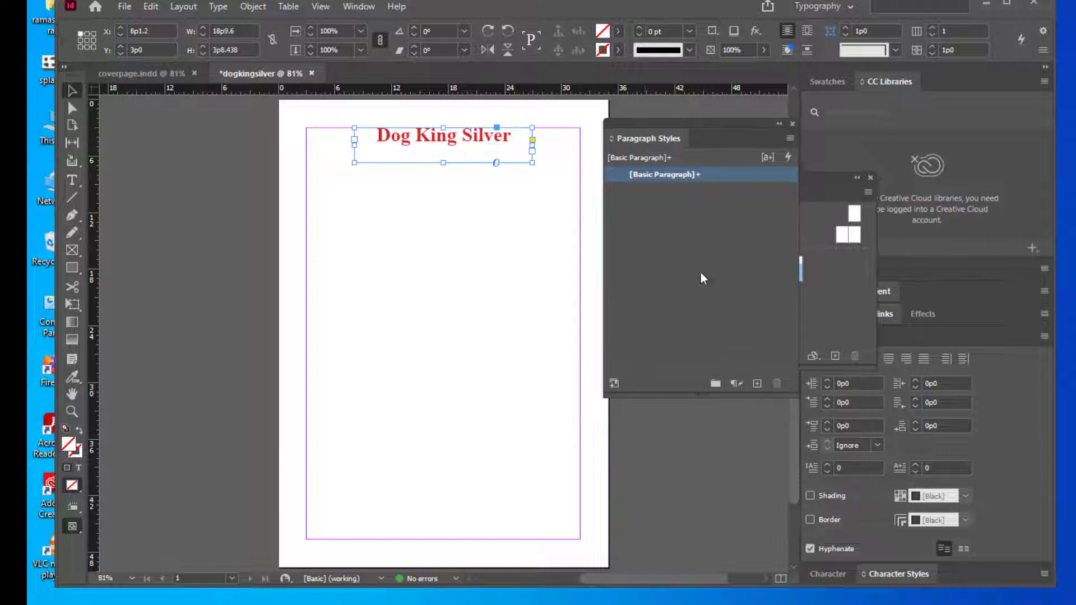
# Create a new paragraph style from the title's formatting and apply it to the title
pyautogui.click(757, 385)
pyautogui.moveTo(680, 125); pyautogui.dragTo(701, 123)
pyautogui.click(721, 186)
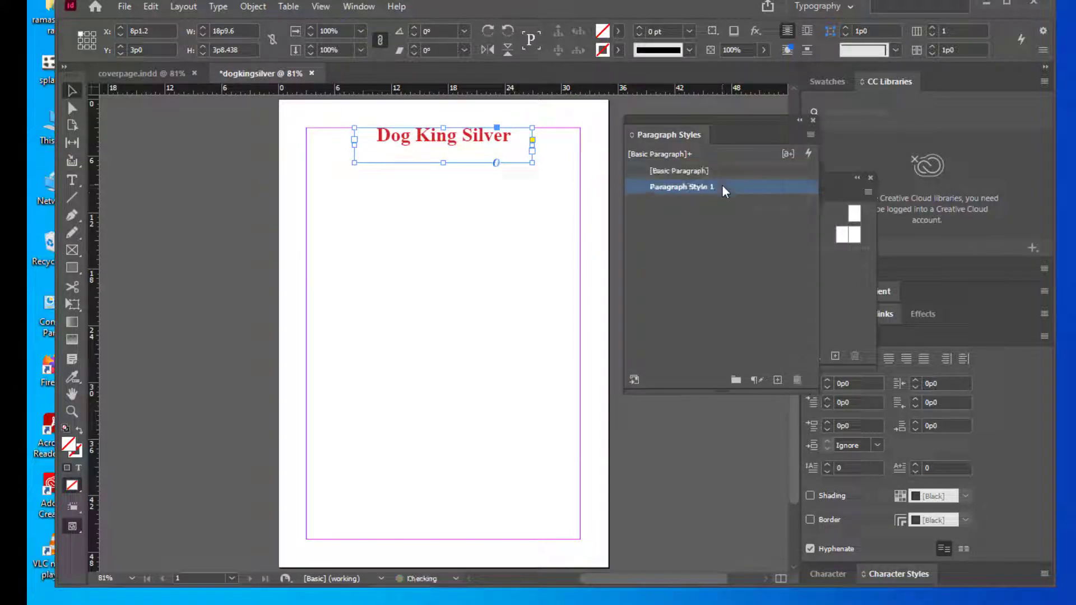
# Rename the new paragraph style chaptertitle and turn on Preview in its options
pyautogui.doubleClick(722, 187)
pyautogui.moveTo(469, 45); pyautogui.dragTo(665, 145)
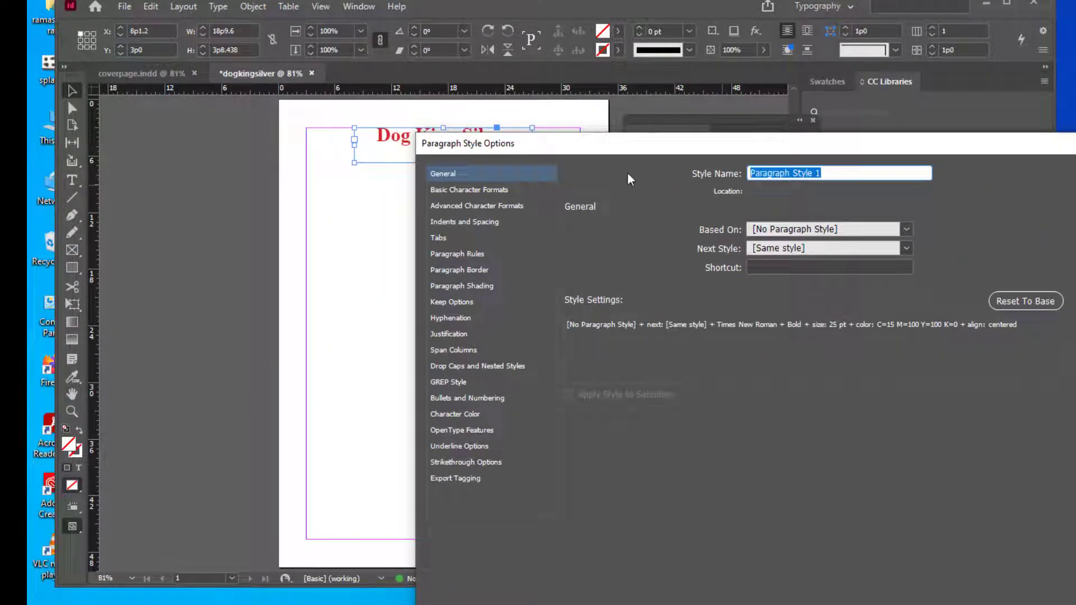
pyautogui.write('hea')
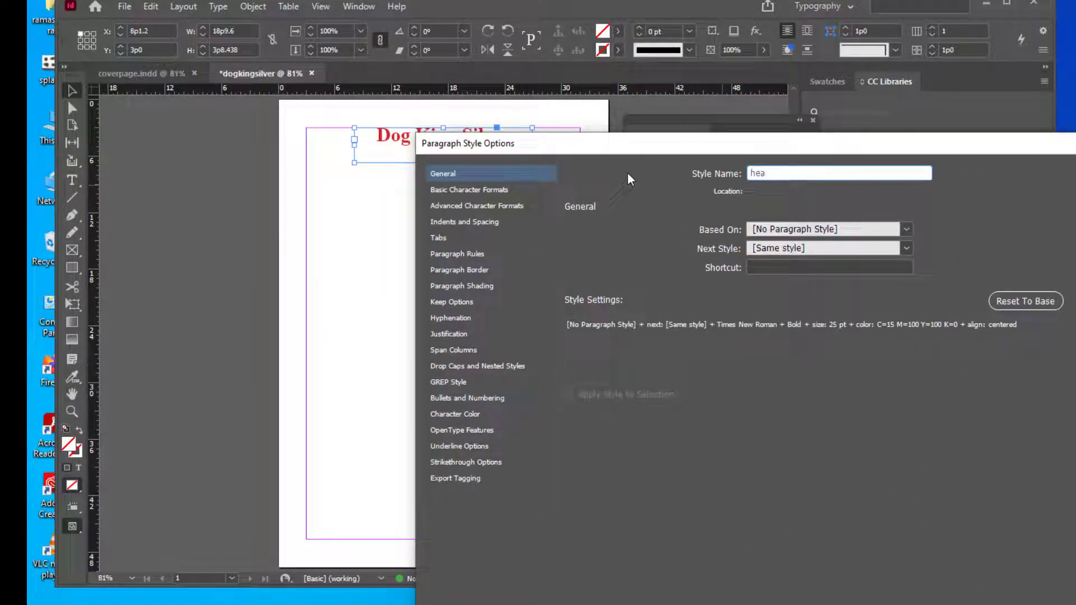
pyautogui.write('din')
pyautogui.press('BackSpace')
pyautogui.press('BackSpace')
pyautogui.press('BackSpace')
pyautogui.press('BackSpace')
pyautogui.press('BackSpace')
pyautogui.press('BackSpace')
pyautogui.write('chaptertitle')
pyautogui.moveTo(620, 139); pyautogui.dragTo(793, 36)
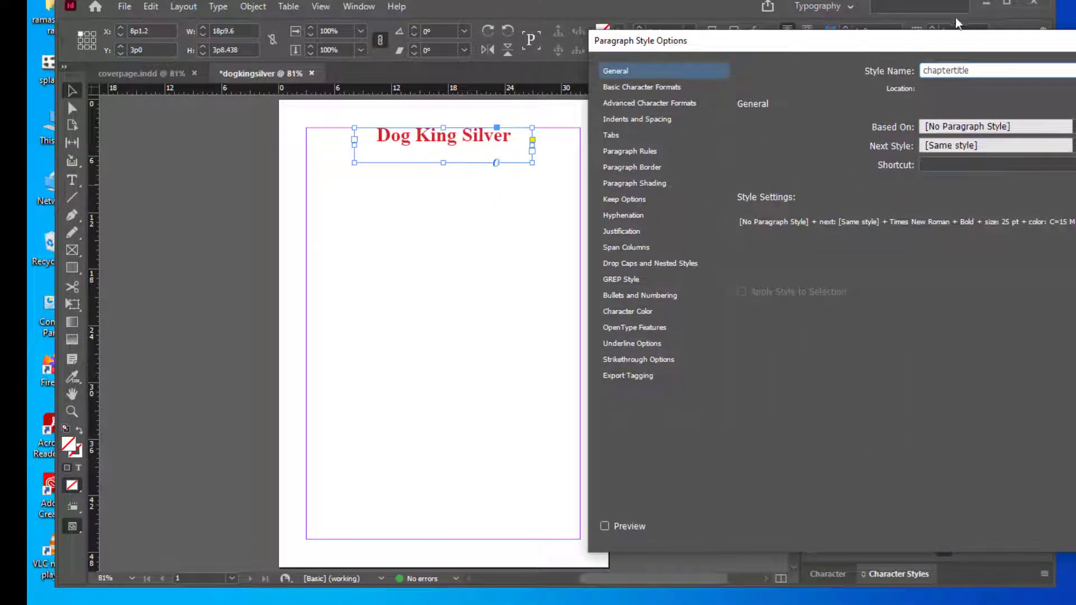
pyautogui.moveTo(909, 37); pyautogui.dragTo(760, 35)
pyautogui.click(539, 527)
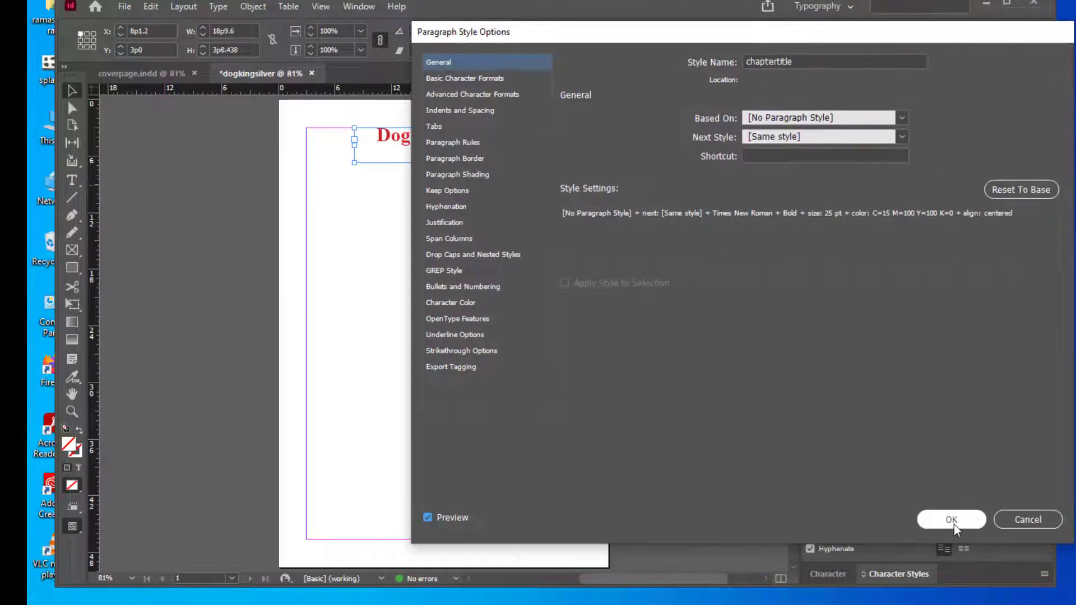
pyautogui.click(953, 523)
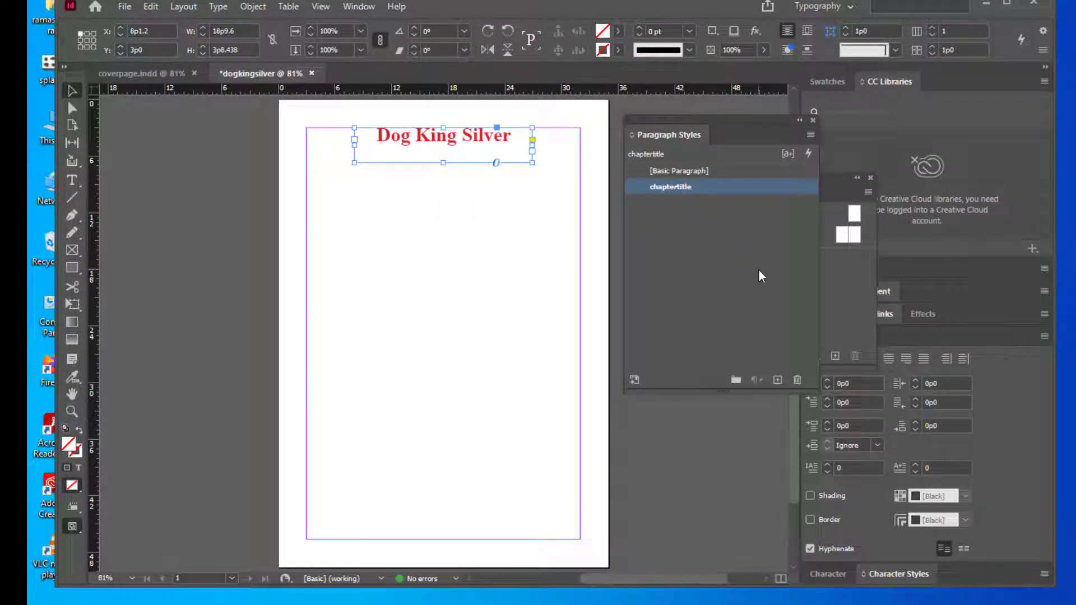
# Shorten the title frame so its lower edge sits just below the text, and deselect it
pyautogui.moveTo(691, 116); pyautogui.dragTo(704, 114)
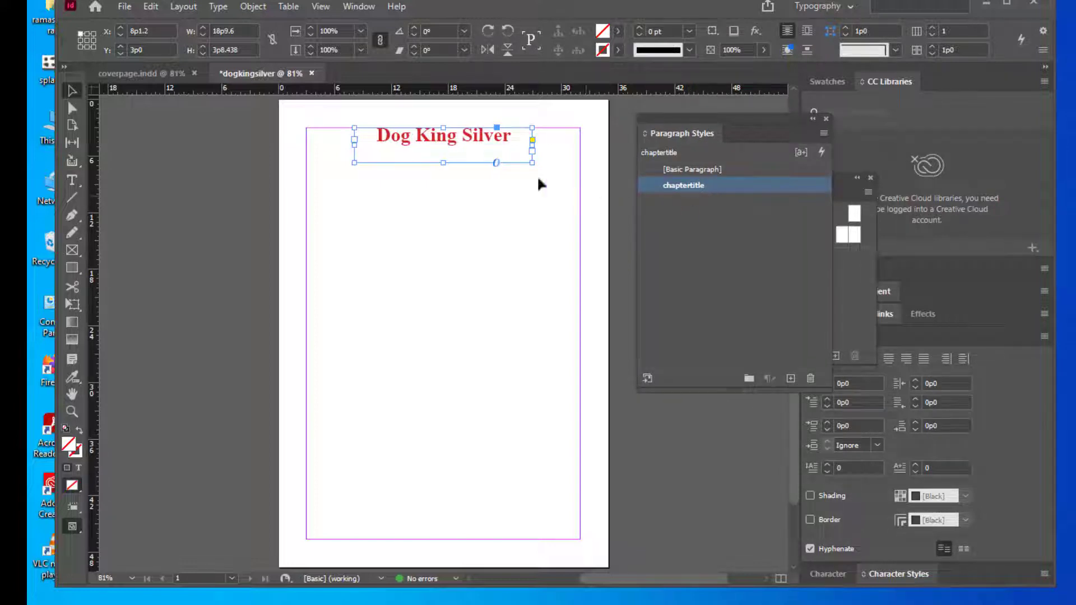
pyautogui.moveTo(439, 163); pyautogui.dragTo(440, 151)
pyautogui.click(472, 108)
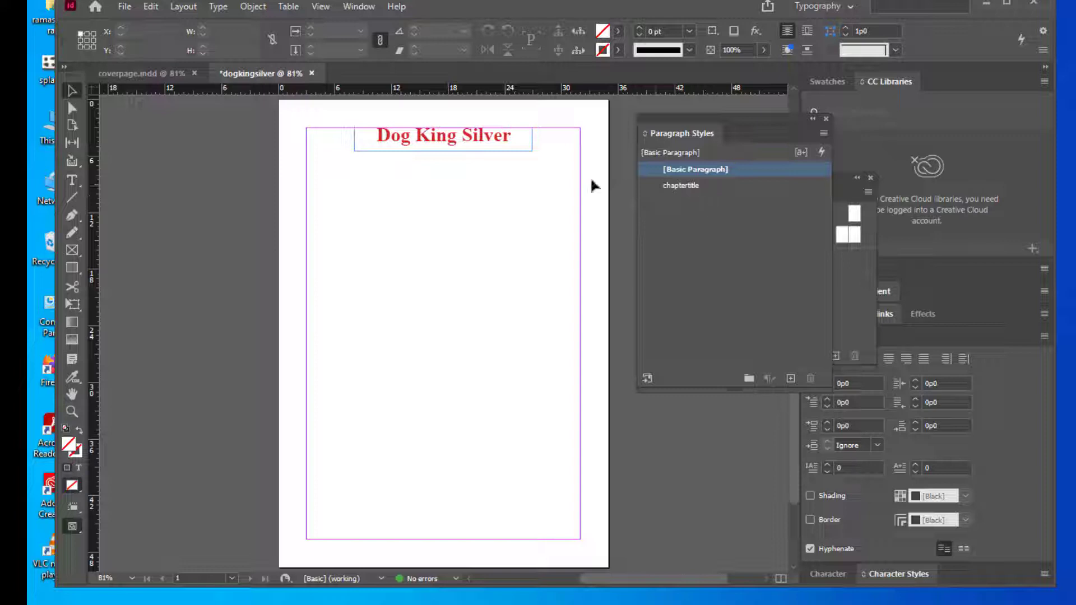
# Draw a text frame below the title spanning the page margins and fill it with placeholder text
pyautogui.click(72, 179)
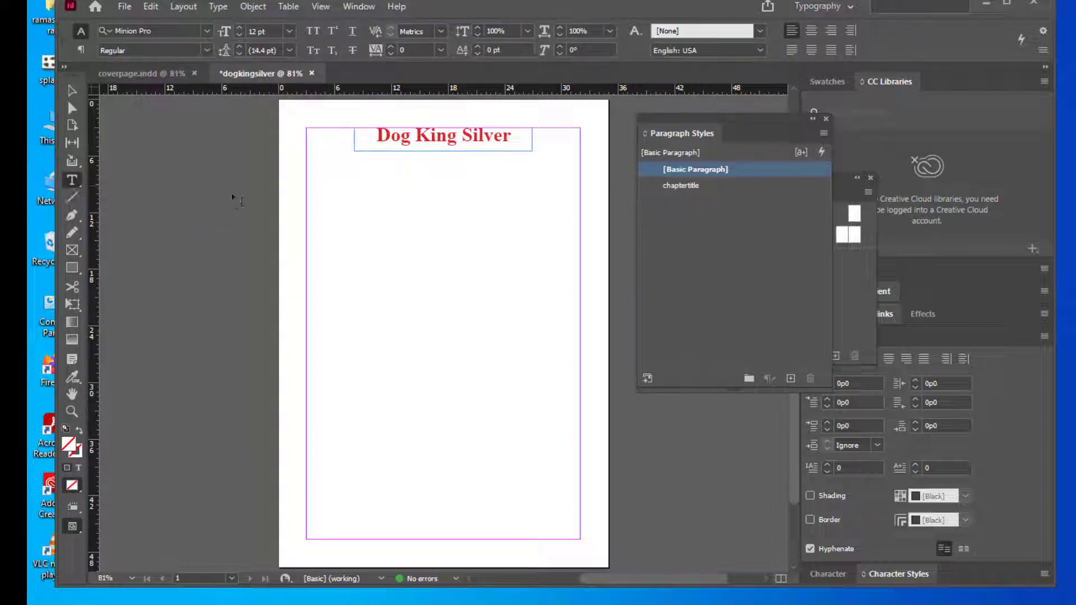
pyautogui.moveTo(307, 162); pyautogui.dragTo(580, 540)
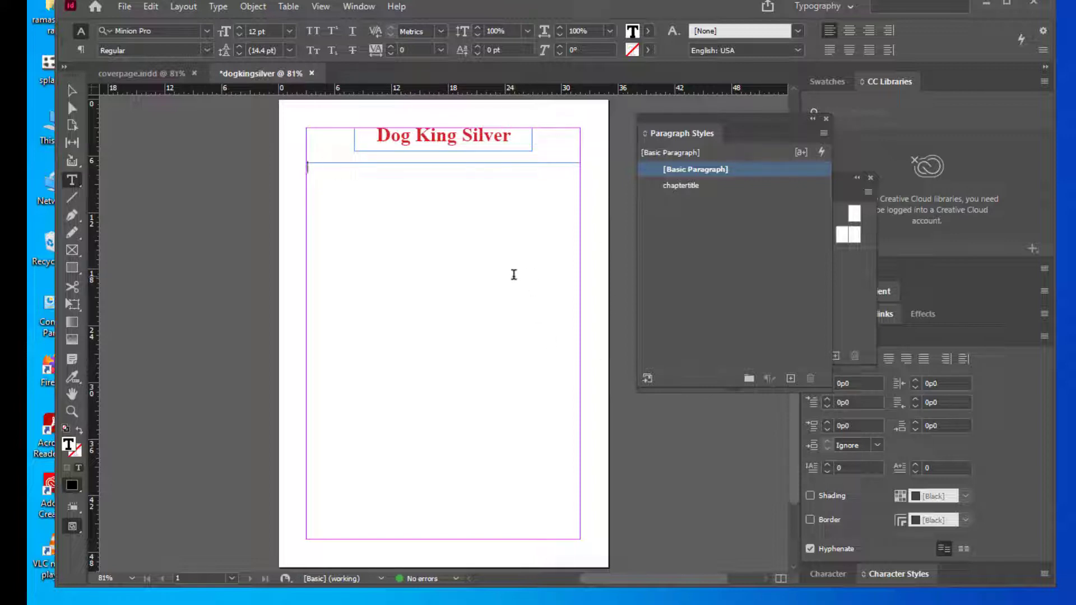
pyautogui.rightClick(407, 179)
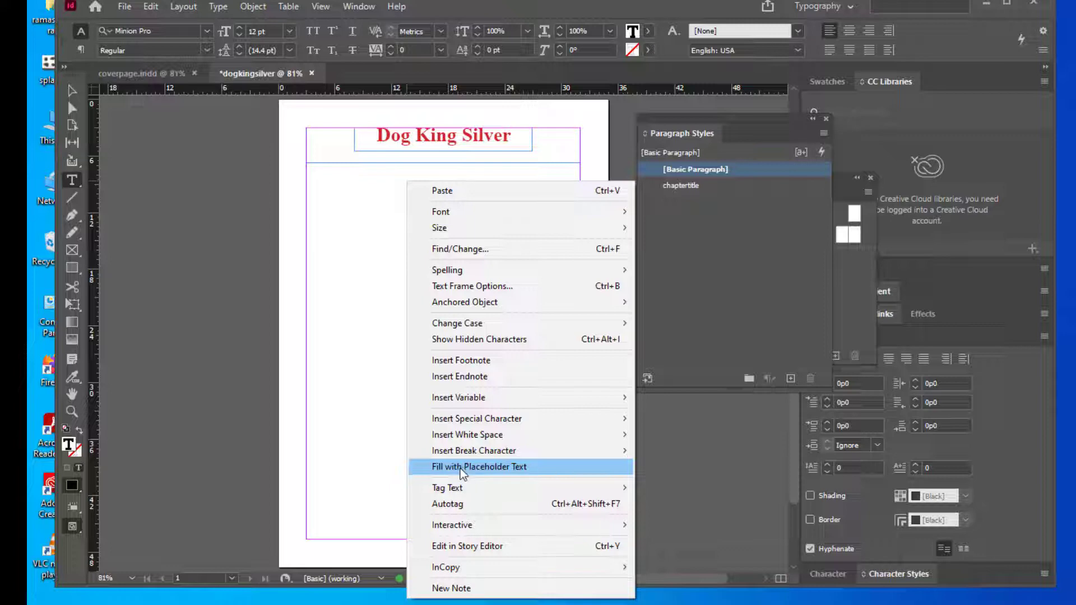
pyautogui.click(536, 465)
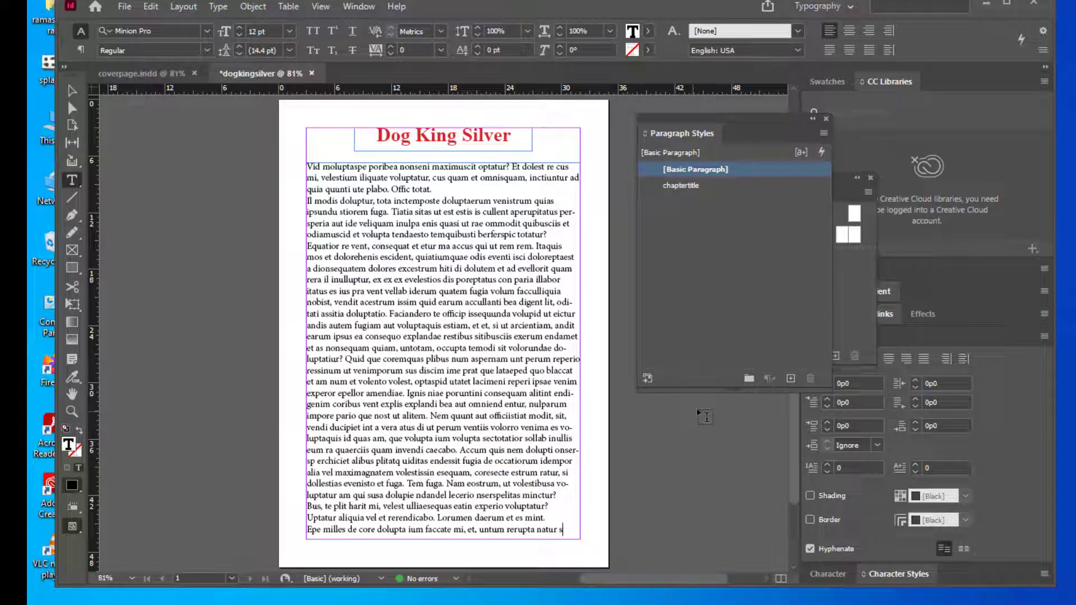
# Select the body text frame, create a new paragraph style for it, and open that style's options
pyautogui.click(69, 91)
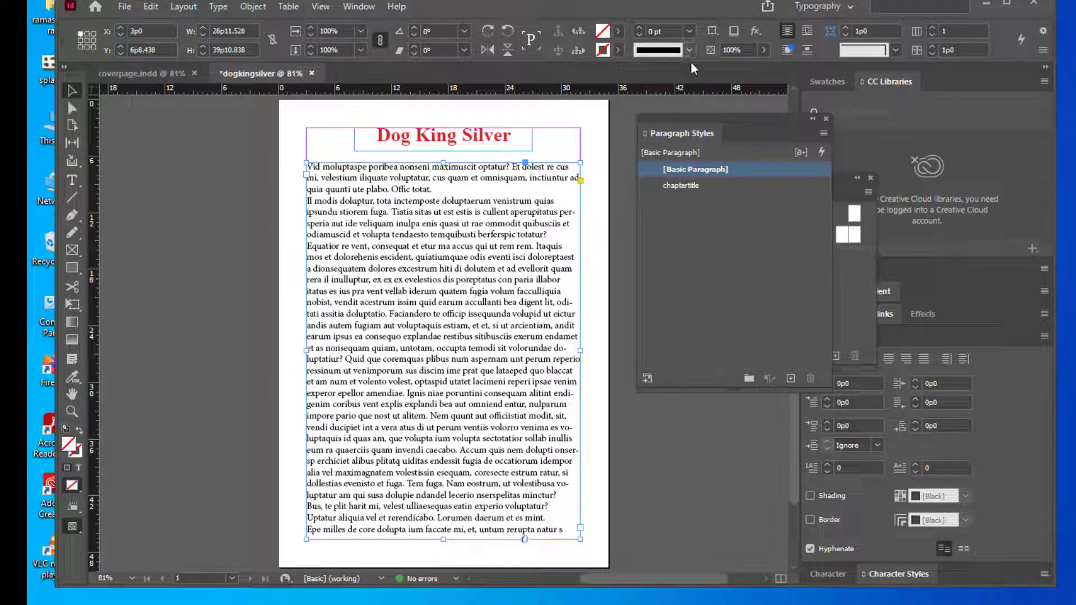
pyautogui.moveTo(694, 115); pyautogui.dragTo(686, 114)
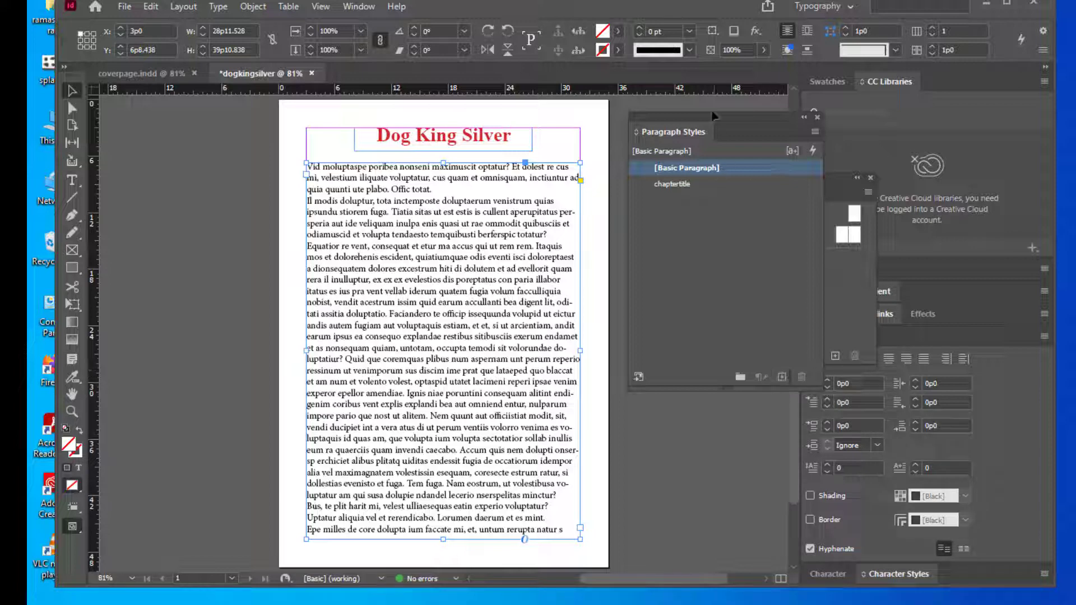
pyautogui.moveTo(701, 115); pyautogui.dragTo(742, 117)
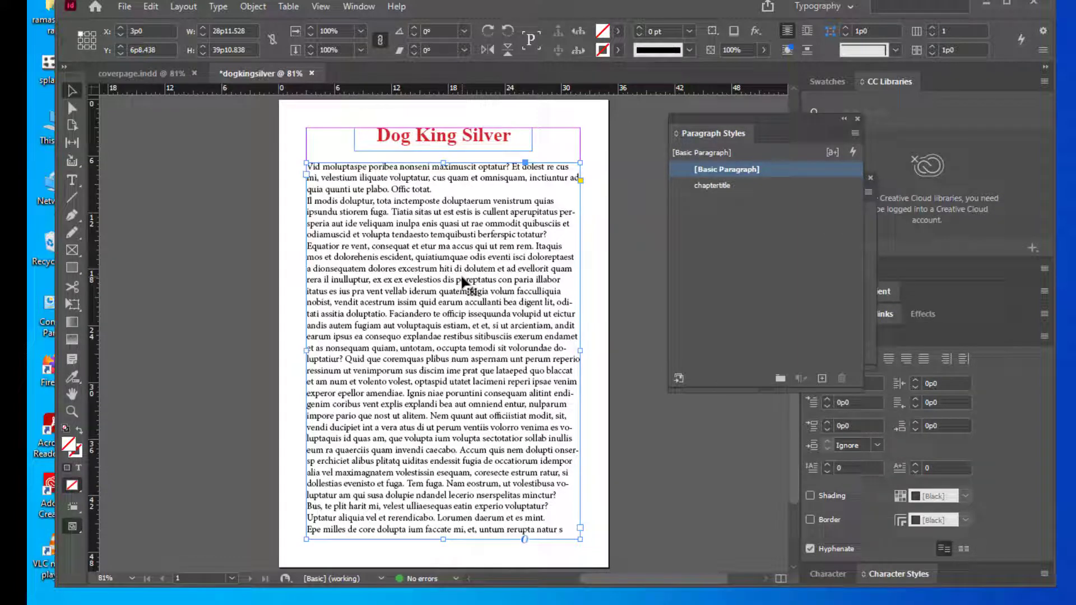
pyautogui.click(77, 177)
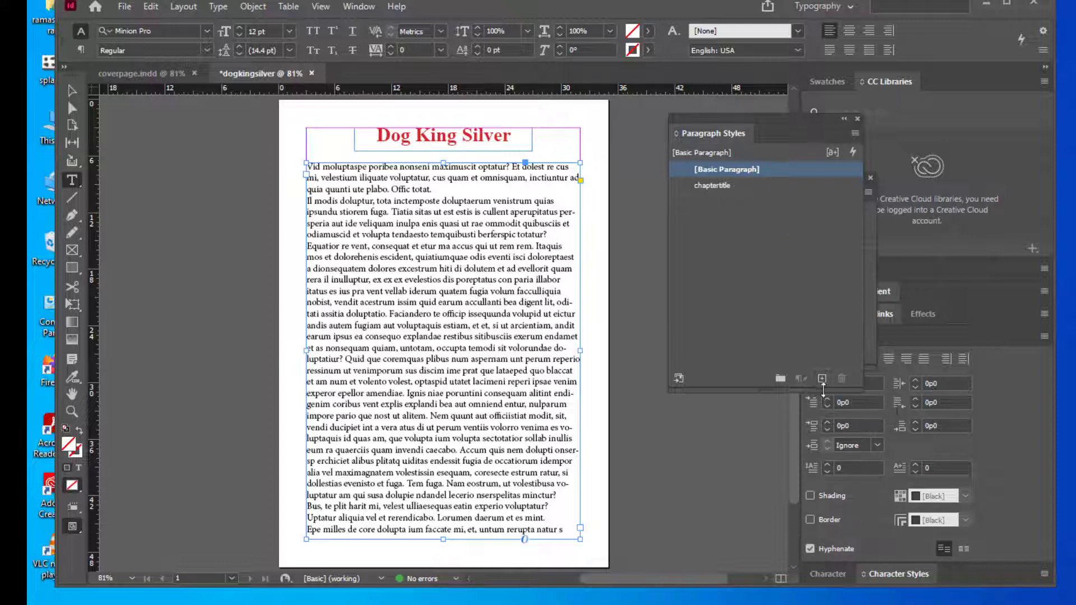
pyautogui.moveTo(734, 121); pyautogui.dragTo(717, 119)
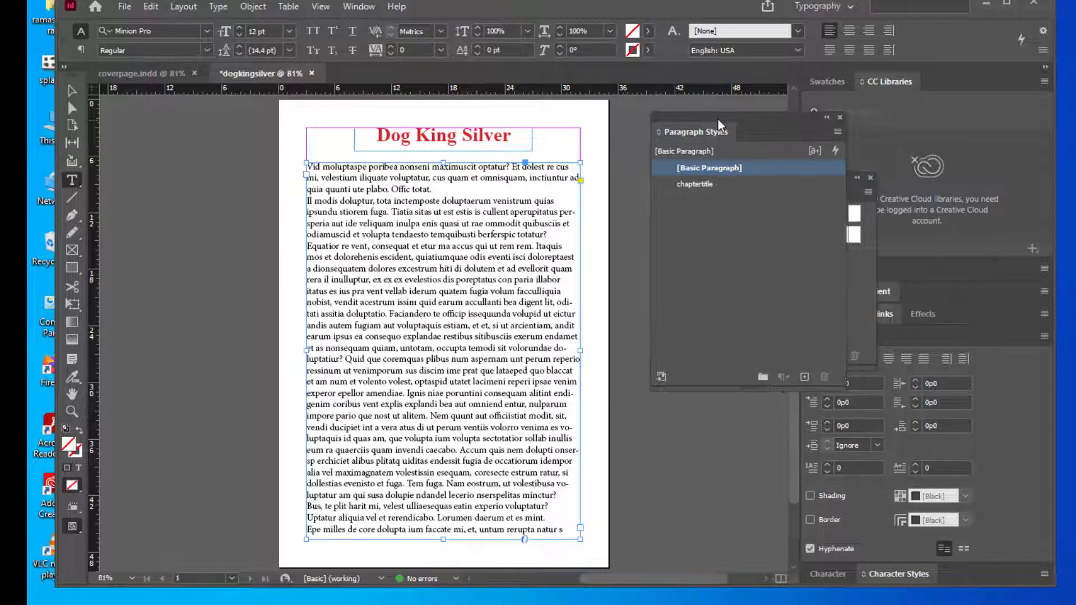
pyautogui.click(804, 377)
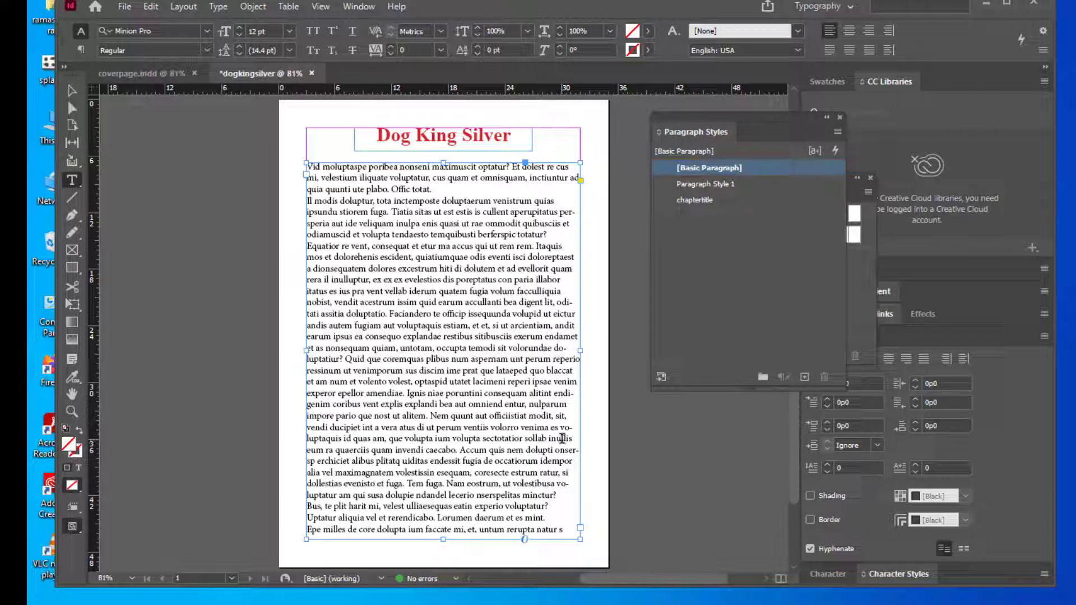
pyautogui.doubleClick(769, 184)
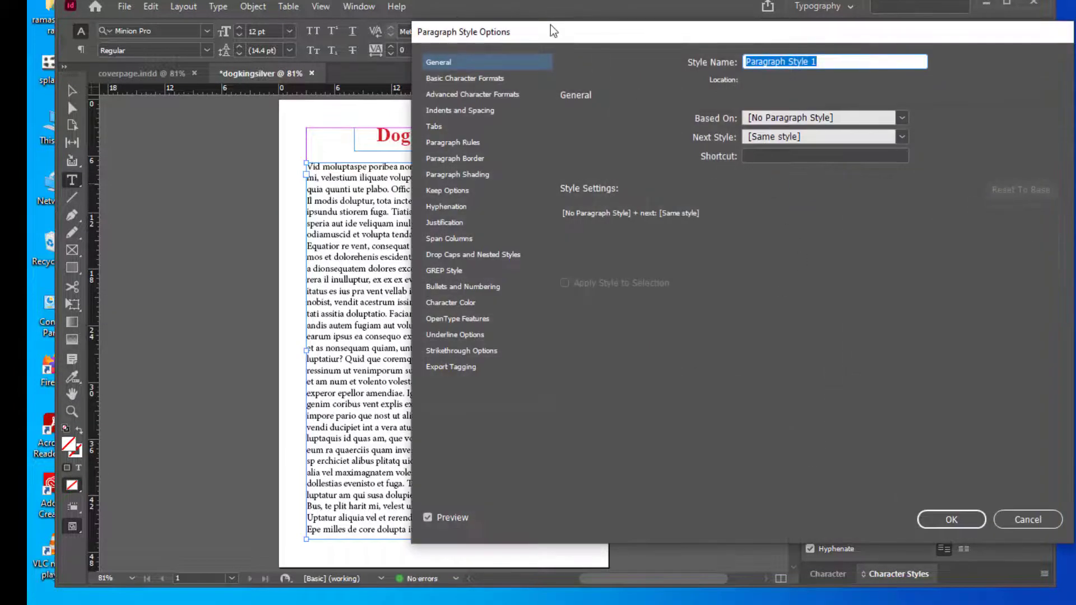
# Set the new paragraph style's font family to Times New Roman
pyautogui.moveTo(550, 15); pyautogui.dragTo(721, 46)
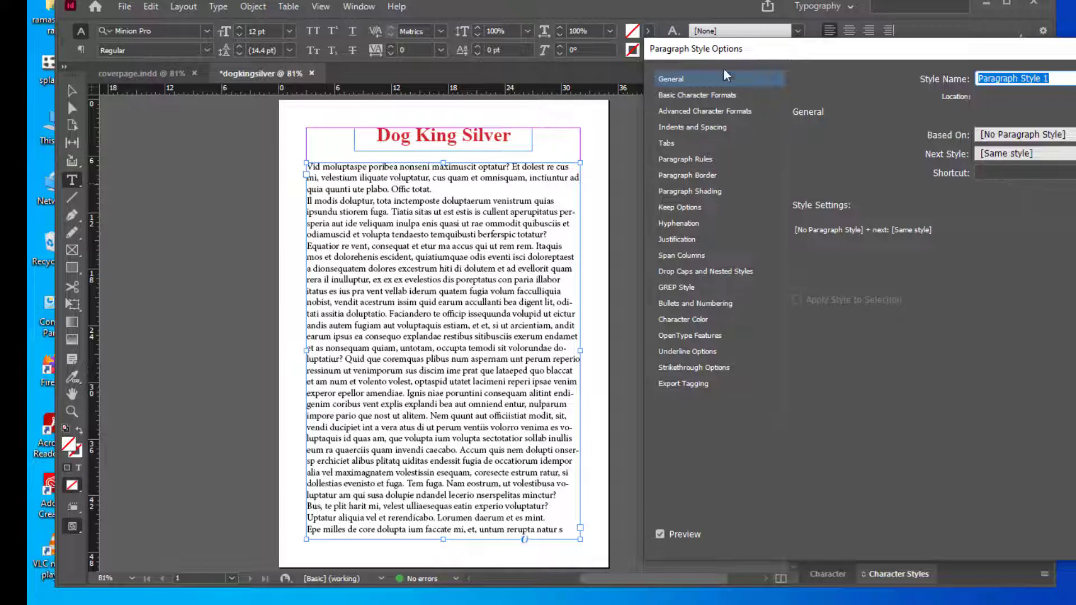
pyautogui.moveTo(733, 54); pyautogui.dragTo(684, 68)
pyautogui.click(658, 111)
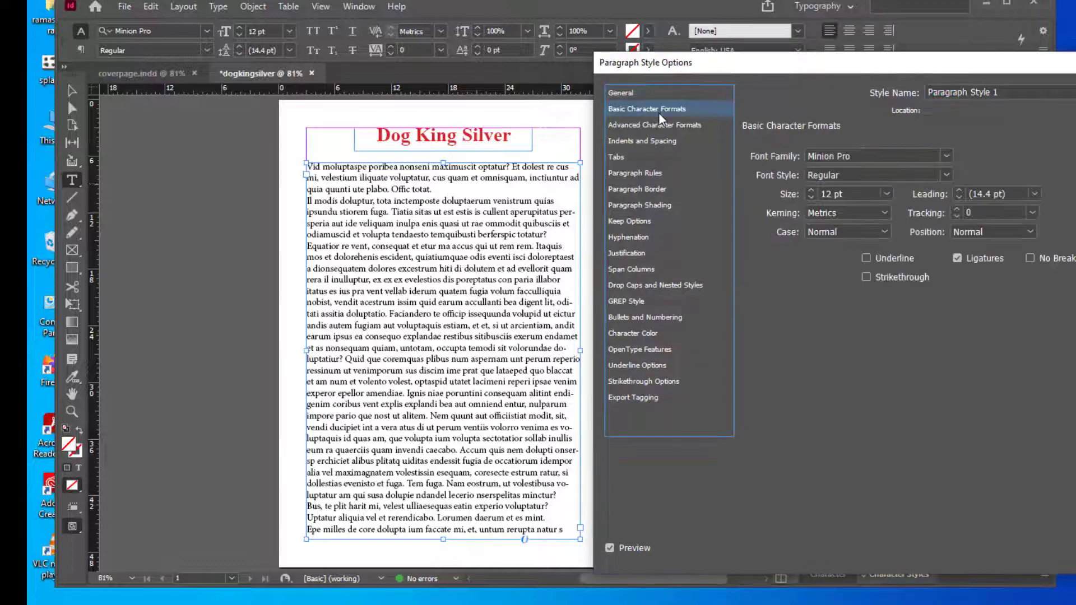
pyautogui.moveTo(771, 57); pyautogui.dragTo(732, 70)
pyautogui.click(812, 166)
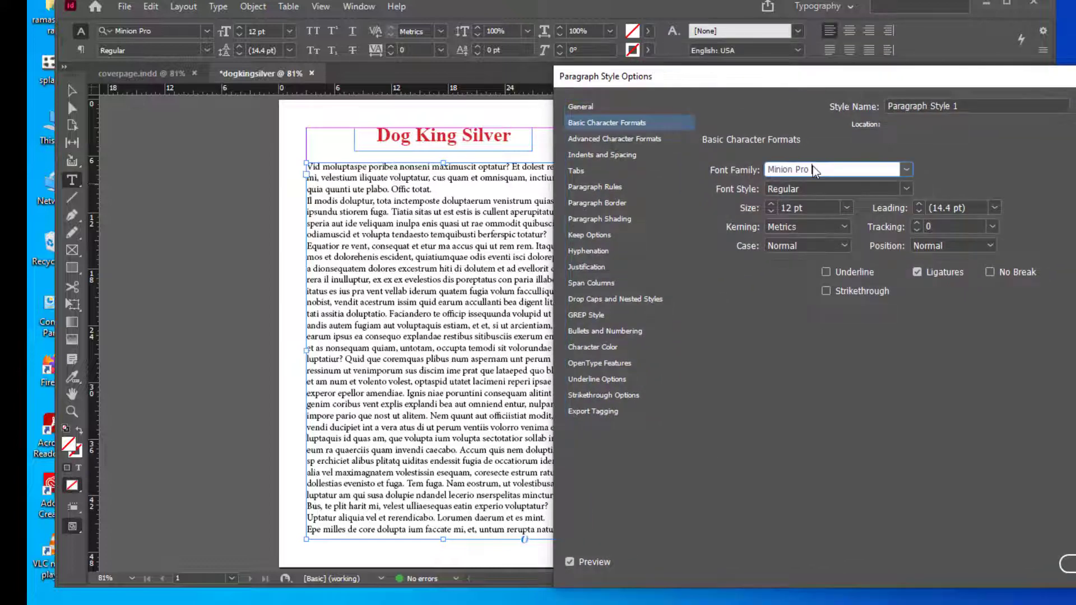
pyautogui.moveTo(815, 166); pyautogui.dragTo(704, 168)
pyautogui.write('Times New Roman')
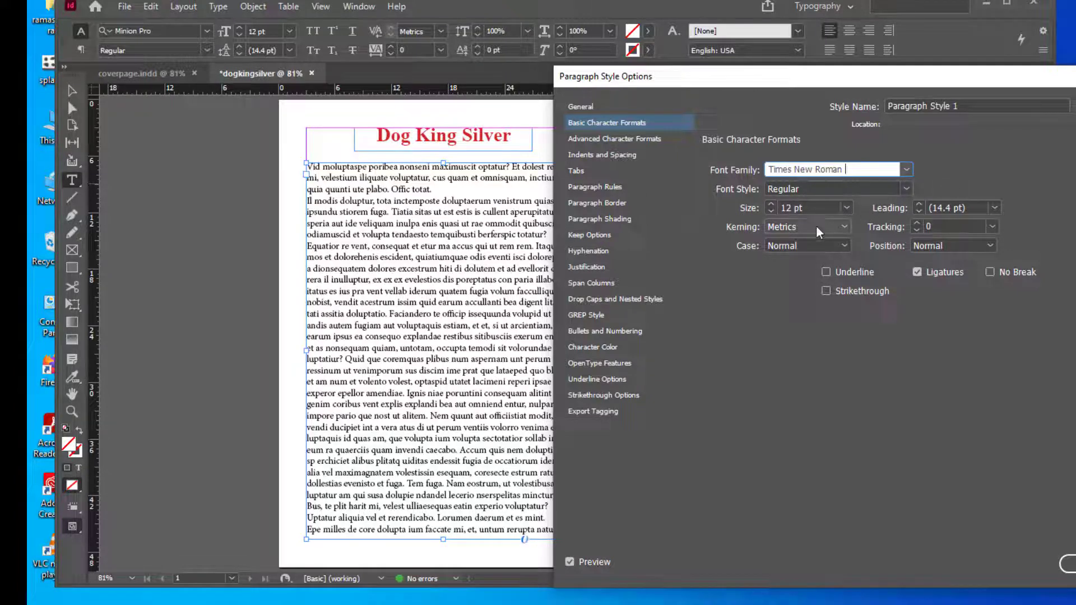
# Raise the paragraph style's font size to 18 pt
pyautogui.click(787, 209)
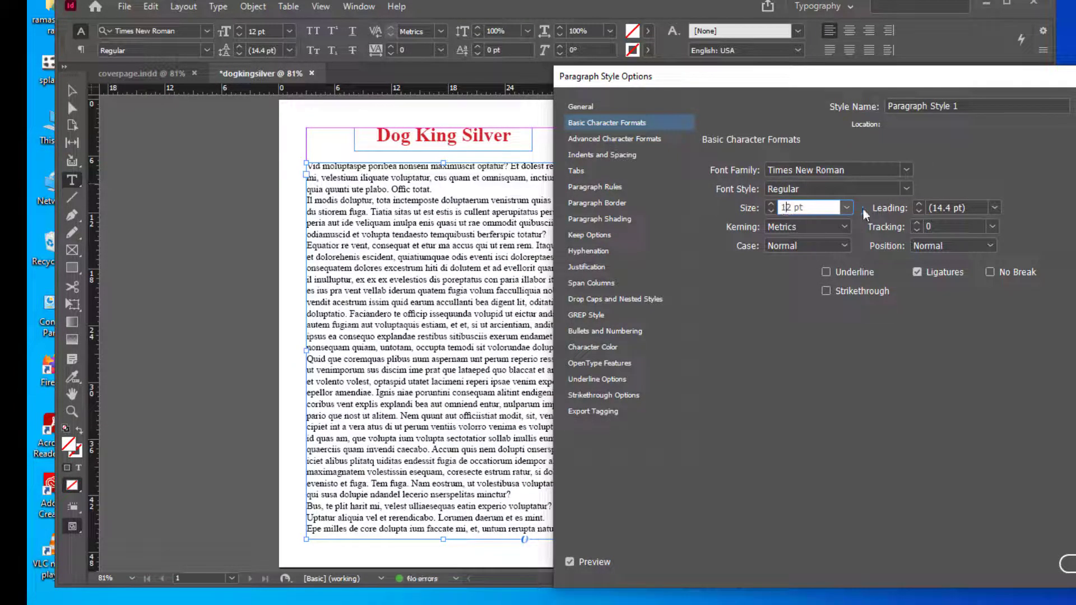
pyautogui.press('Up')
pyautogui.press('Up')
pyautogui.press('Up')
pyautogui.press('Up')
pyautogui.press('Up')
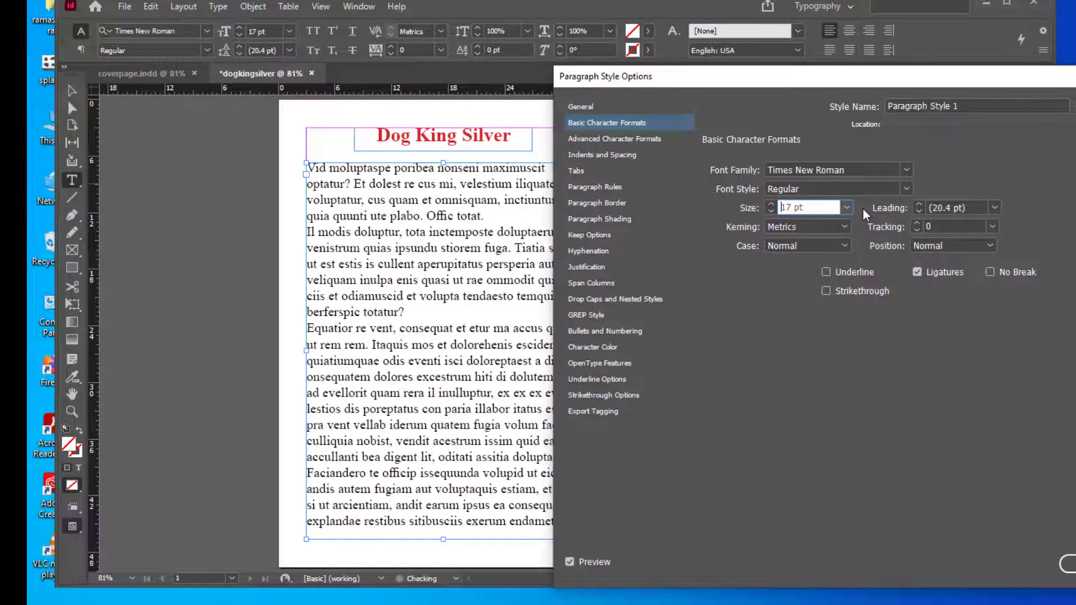
pyautogui.press('Up')
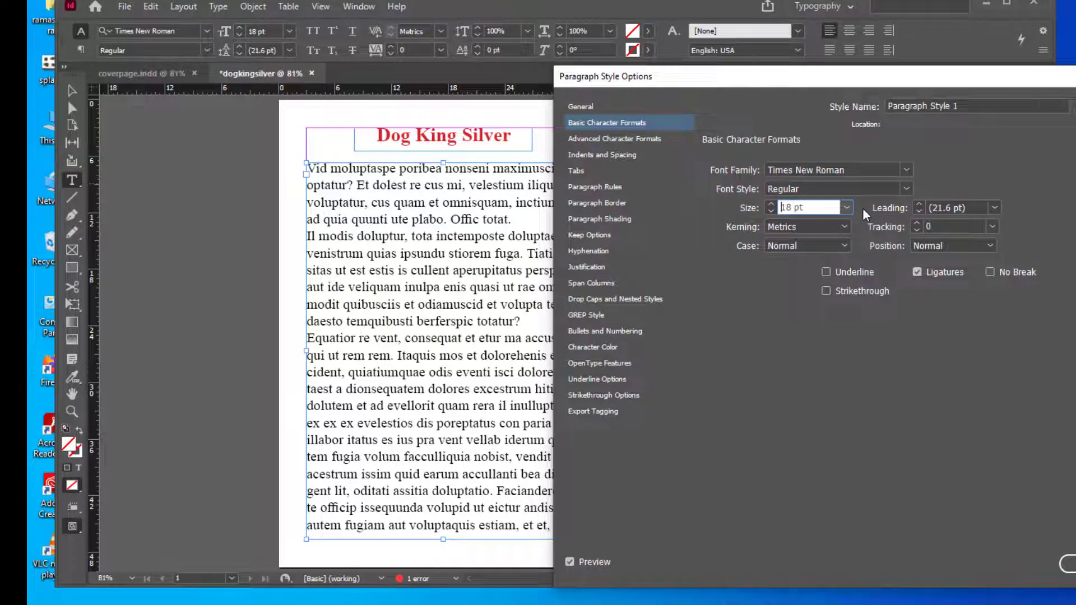
pyautogui.press('Down')
pyautogui.press('Up')
# Rename the new paragraph style parastyle
pyautogui.moveTo(902, 78); pyautogui.dragTo(880, 93)
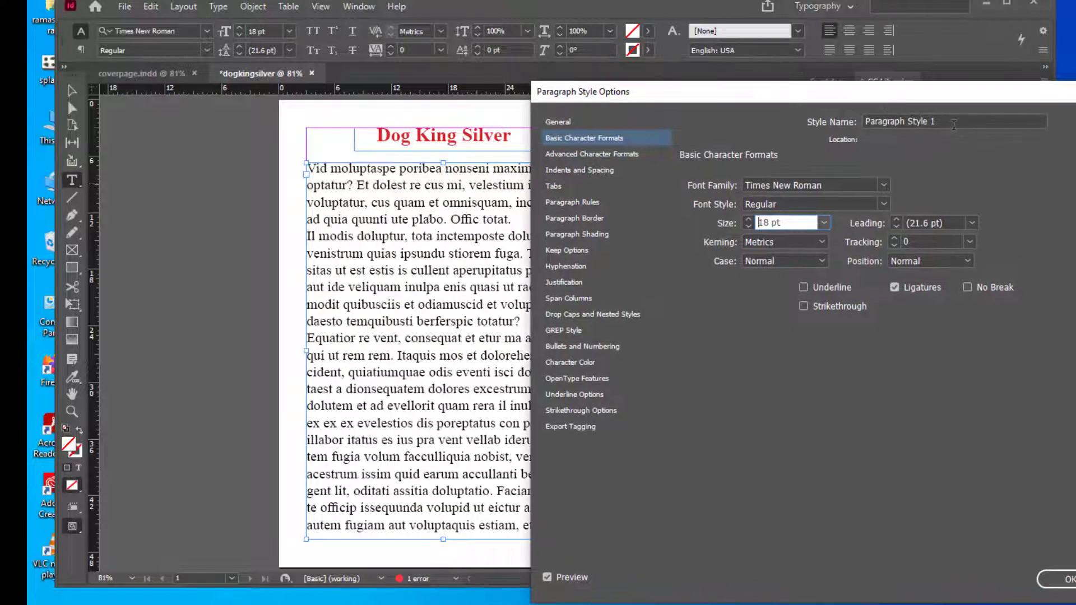
pyautogui.click(955, 121)
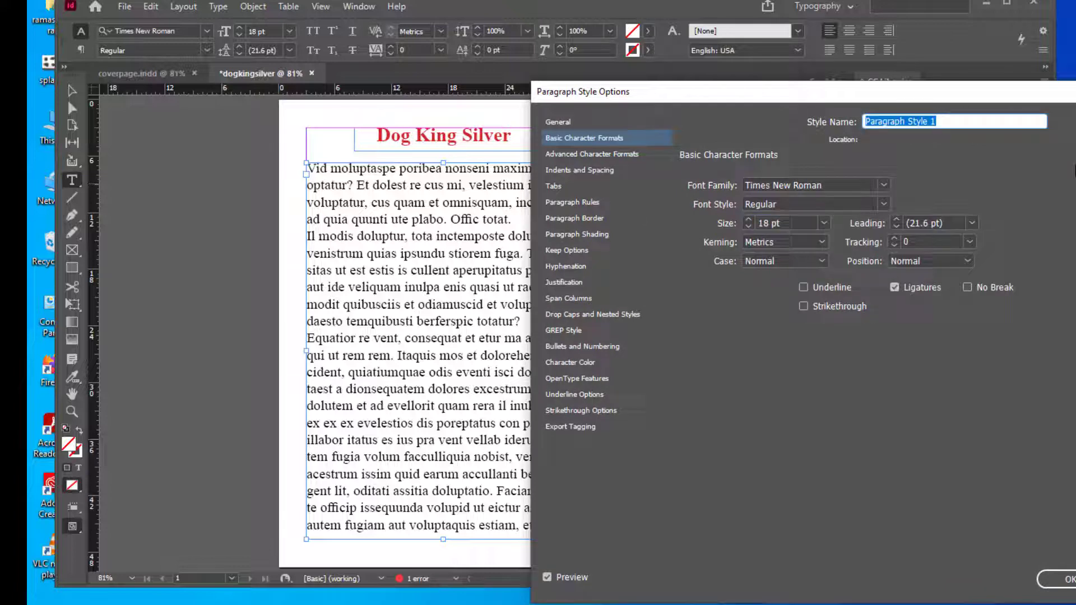
pyautogui.write('pa')
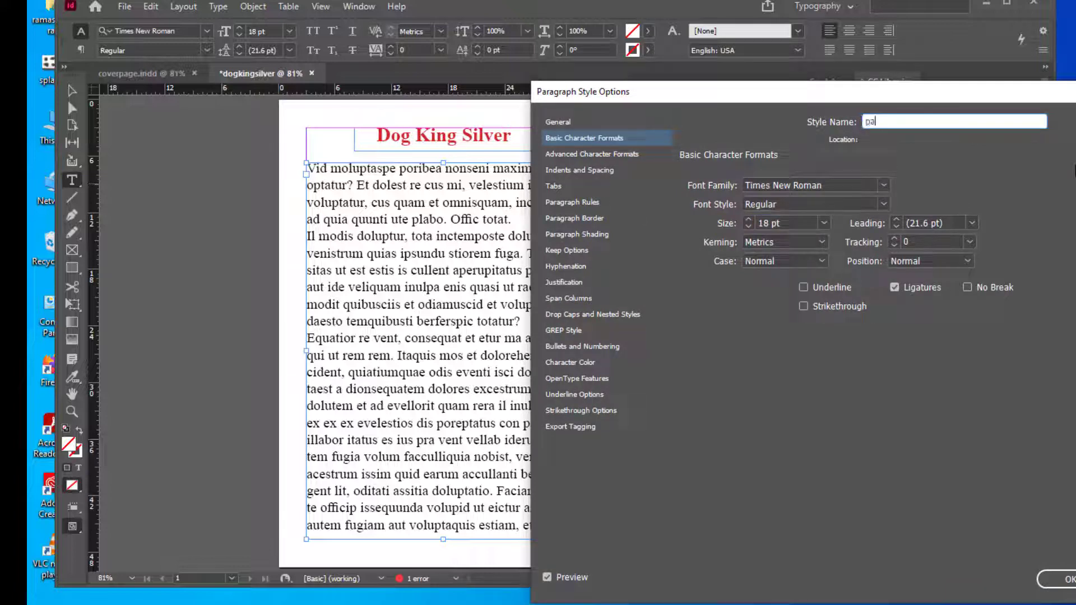
pyautogui.write('rastyle')
# Set the alignment of parastyle to Left Justify, check the previewed body text, and accept the style options
pyautogui.moveTo(718, 101); pyautogui.dragTo(764, 119)
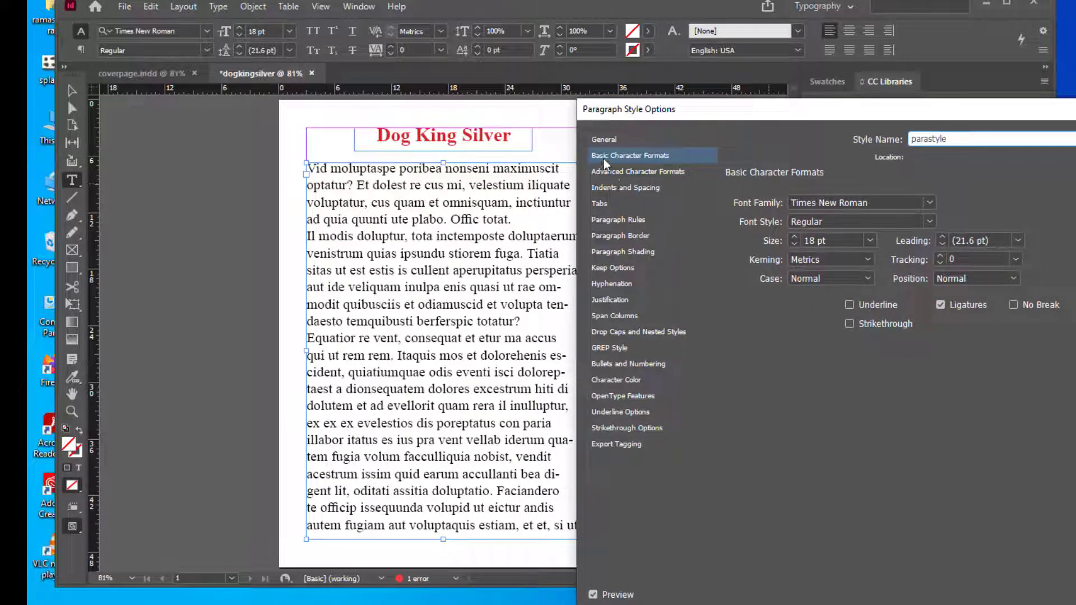
pyautogui.moveTo(710, 119)
pyautogui.mouseDown()
pyautogui.moveTo(744, 116)
pyautogui.moveTo(695, 112)
pyautogui.mouseUp()
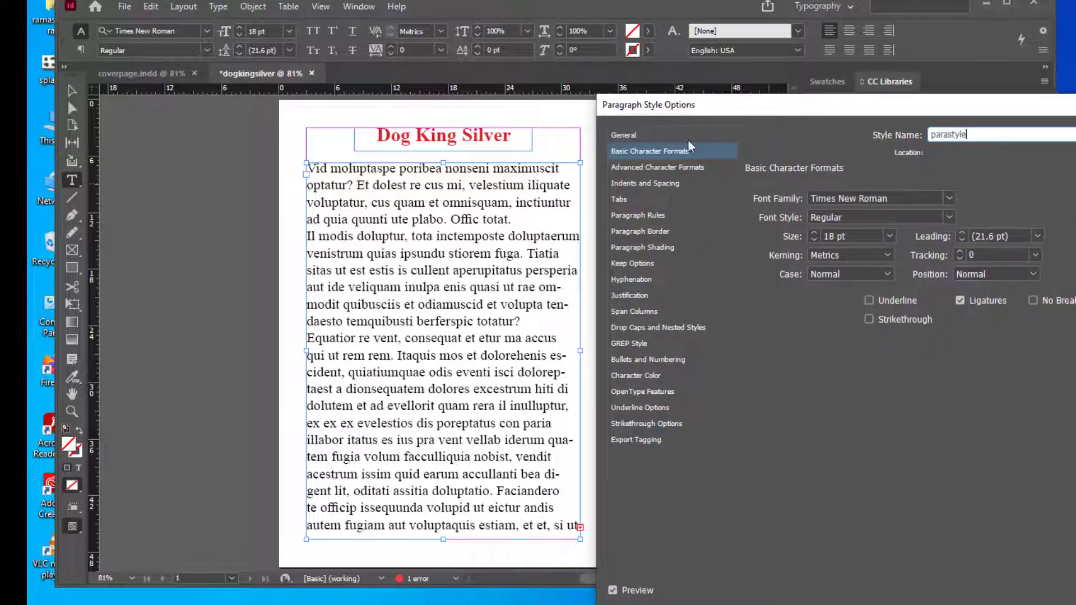
pyautogui.click(657, 185)
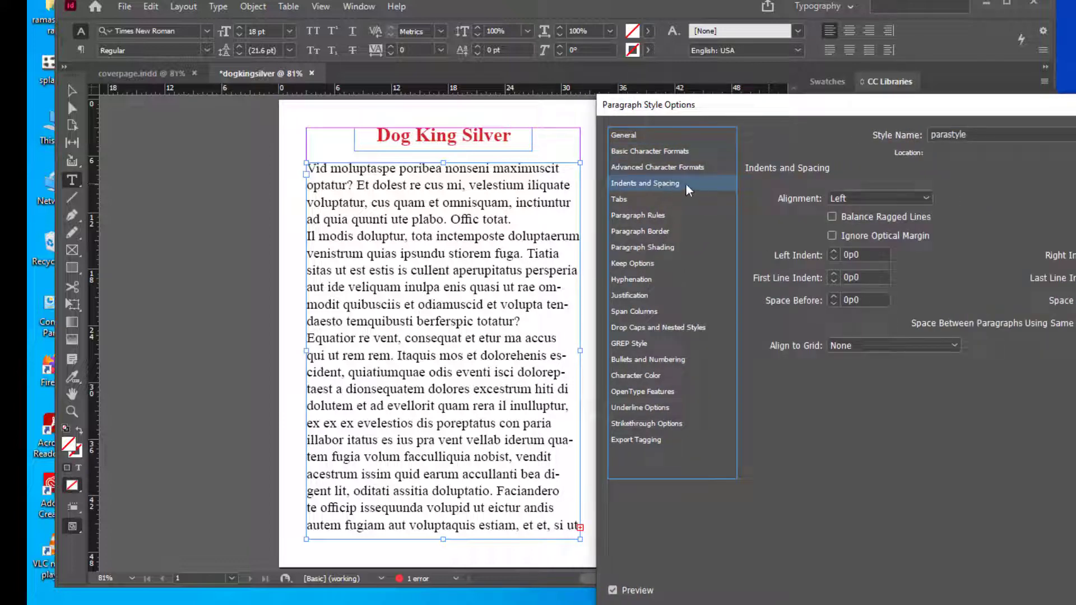
pyautogui.moveTo(806, 114); pyautogui.dragTo(818, 111)
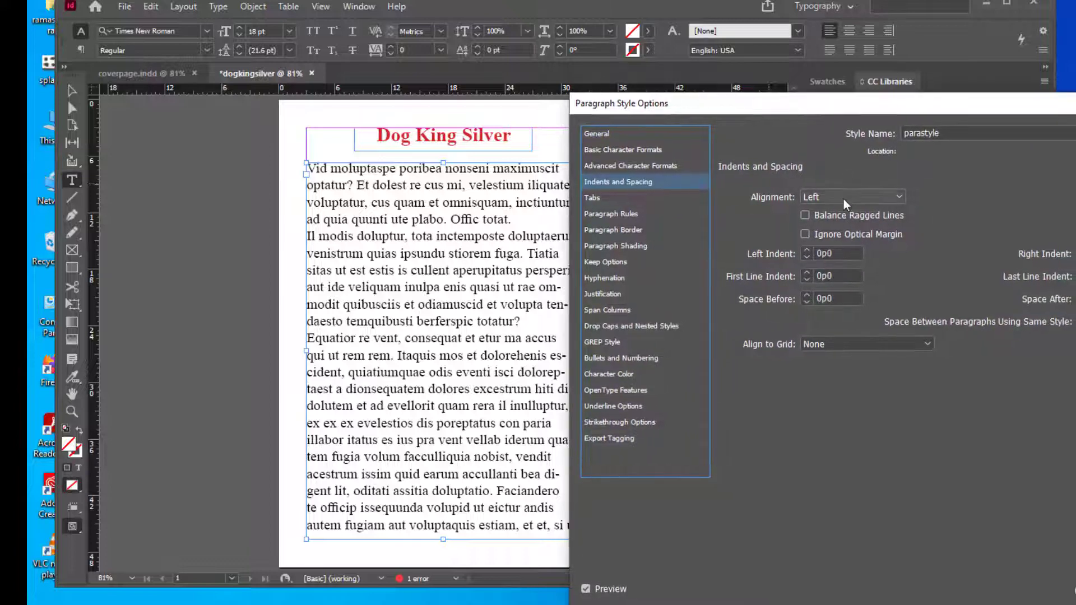
pyautogui.click(843, 198)
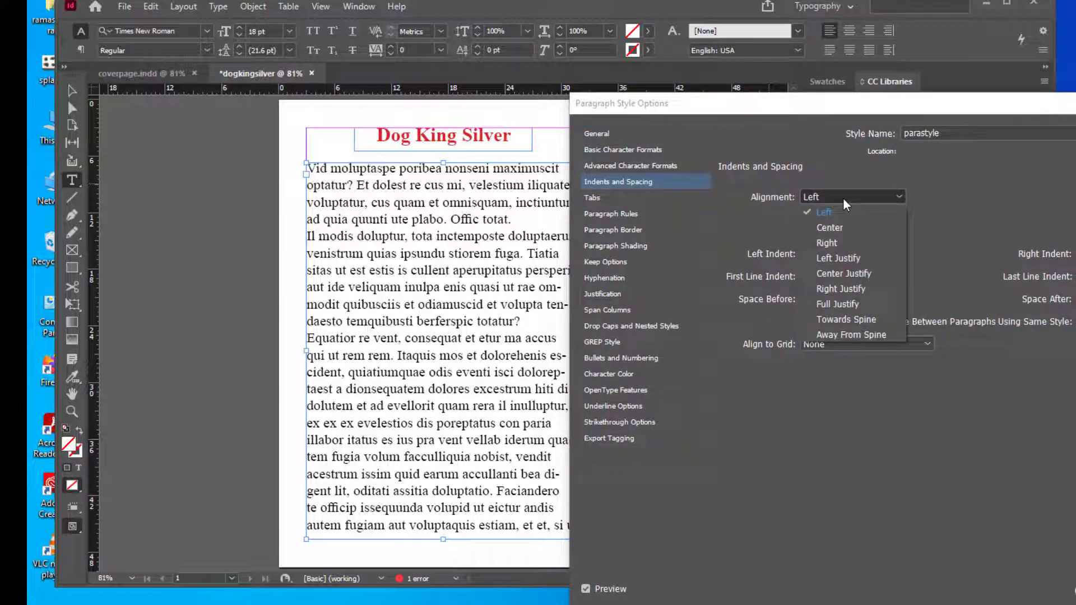
pyautogui.click(845, 260)
pyautogui.moveTo(687, 112); pyautogui.dragTo(750, 102)
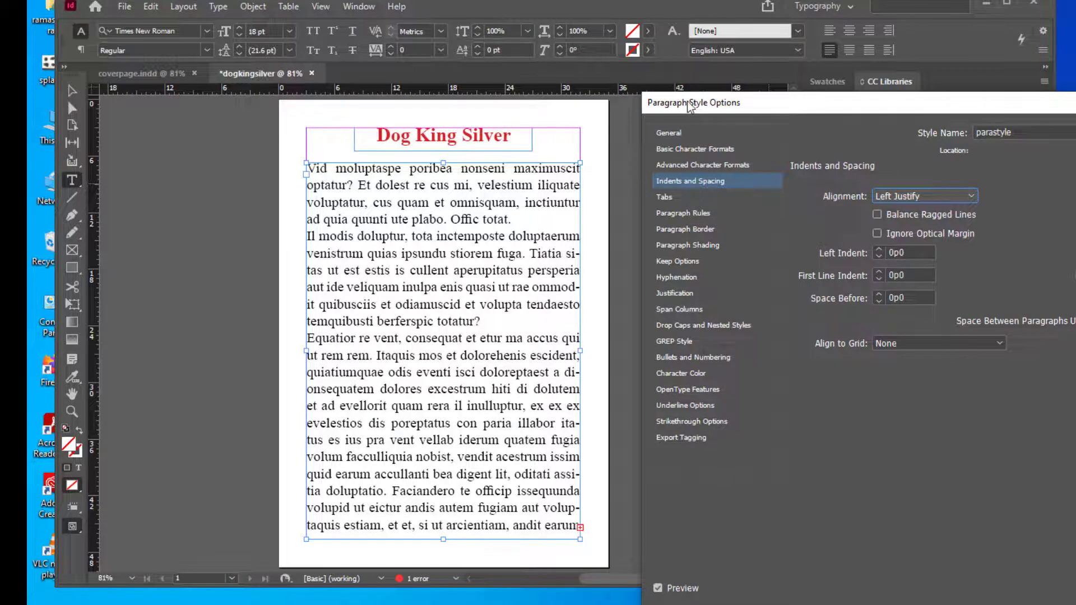
pyautogui.moveTo(692, 106); pyautogui.dragTo(664, 105)
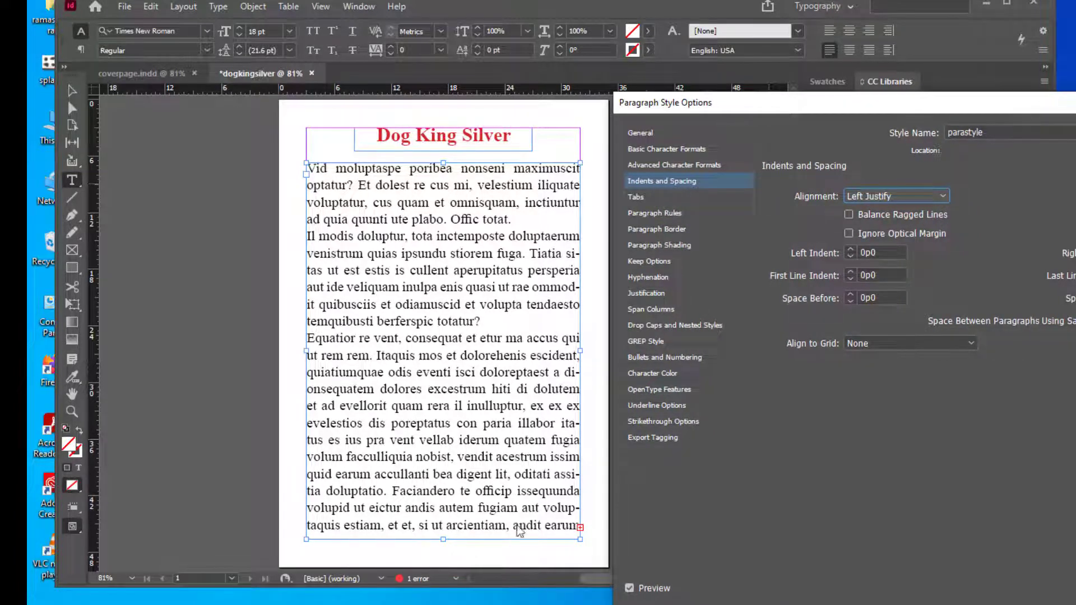
pyautogui.moveTo(756, 110); pyautogui.dragTo(676, 109)
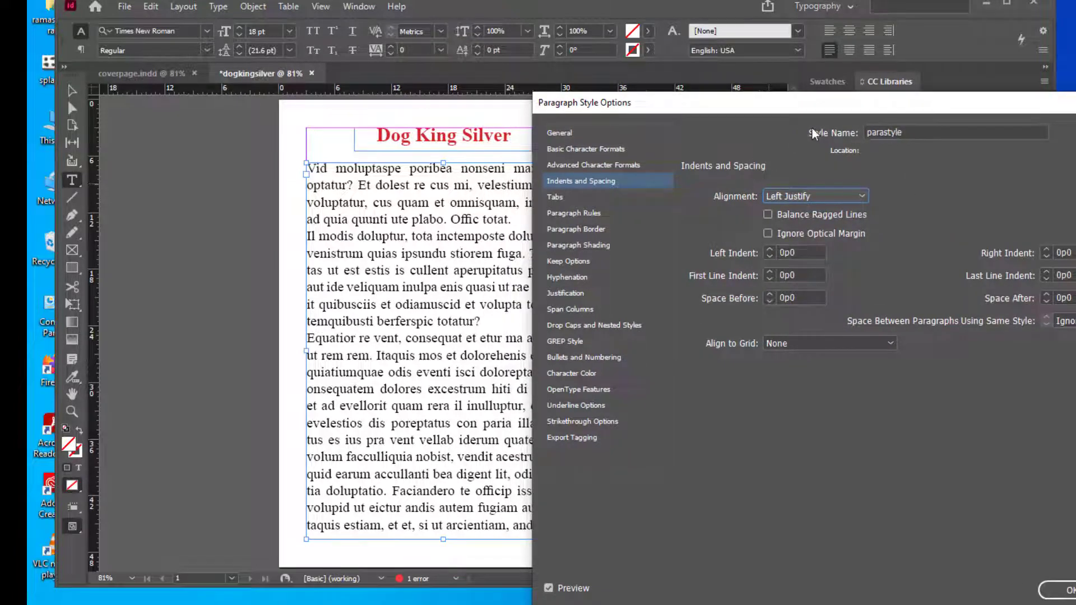
pyautogui.moveTo(818, 102); pyautogui.dragTo(539, 21)
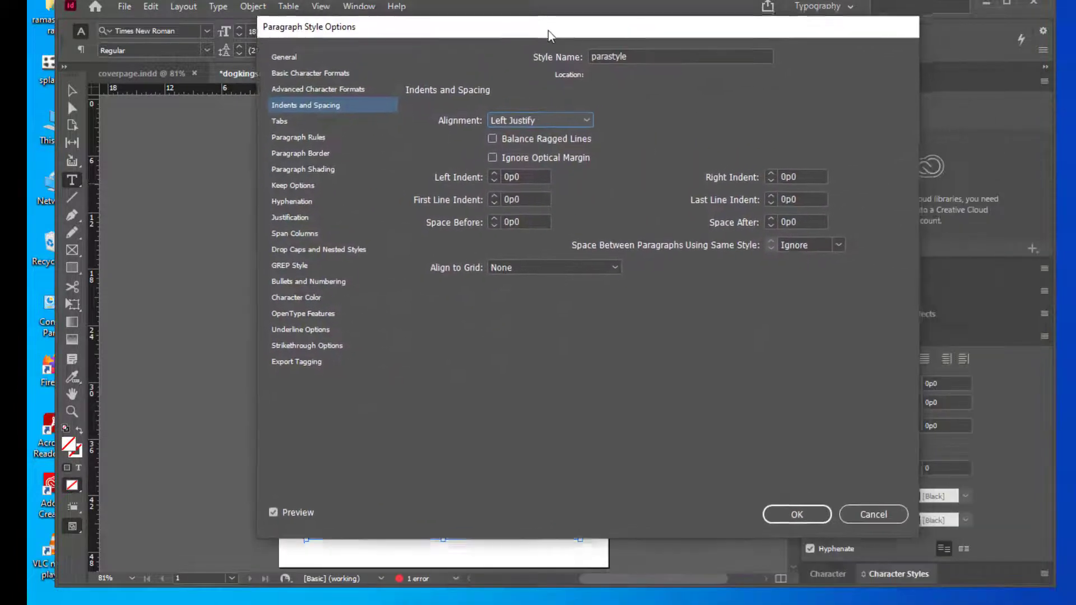
pyautogui.click(789, 525)
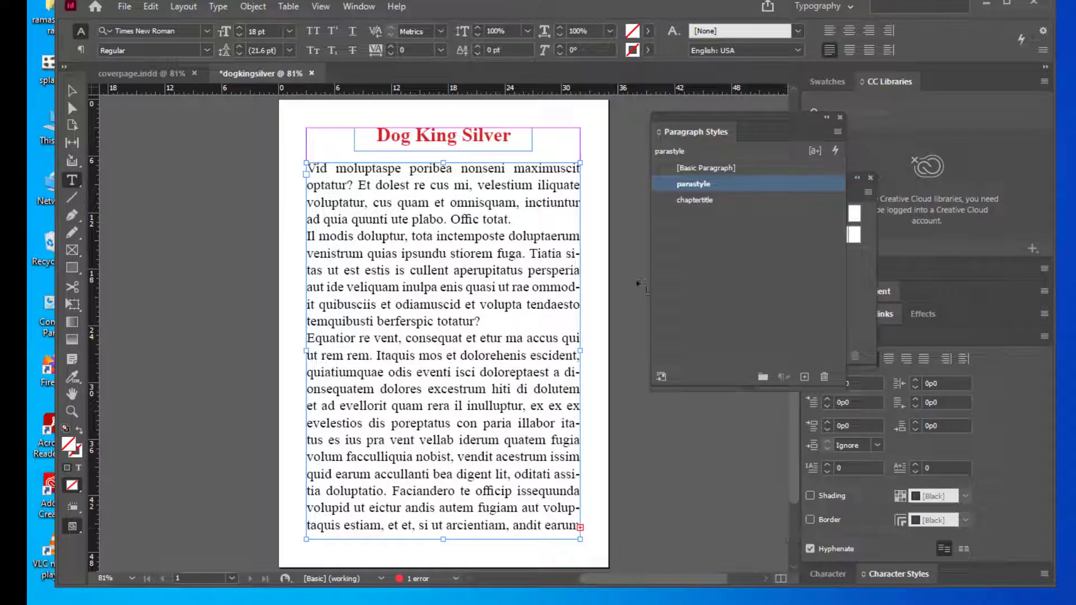
# Delete the placeholder body text frame from the page, keeping the title frame
pyautogui.moveTo(733, 118); pyautogui.dragTo(747, 117)
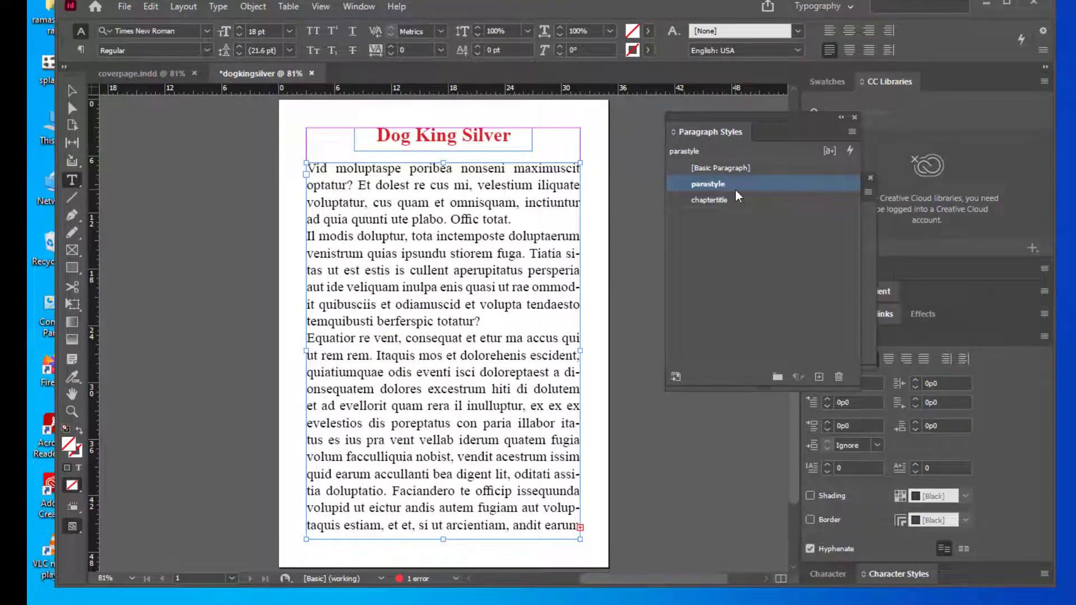
pyautogui.click(72, 92)
pyautogui.click(204, 222)
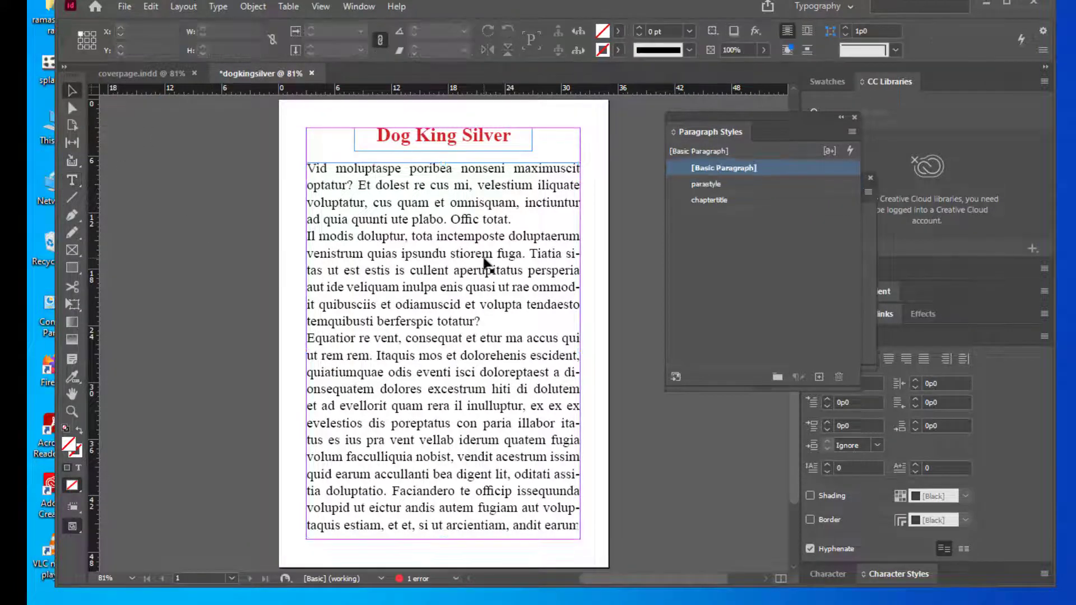
pyautogui.click(485, 261)
pyautogui.press('Delete')
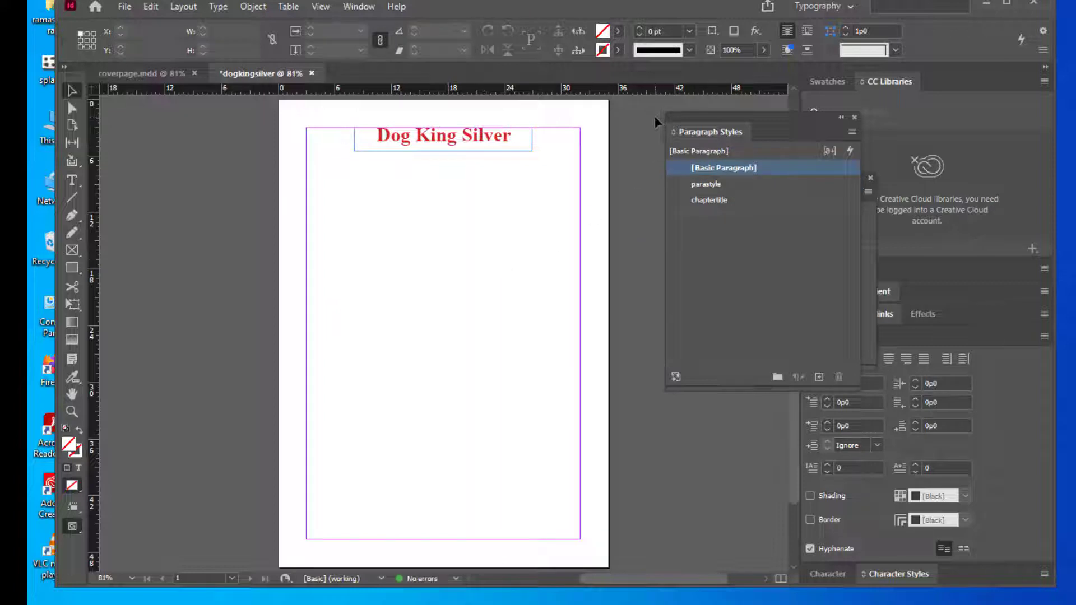
pyautogui.moveTo(677, 118); pyautogui.dragTo(678, 117)
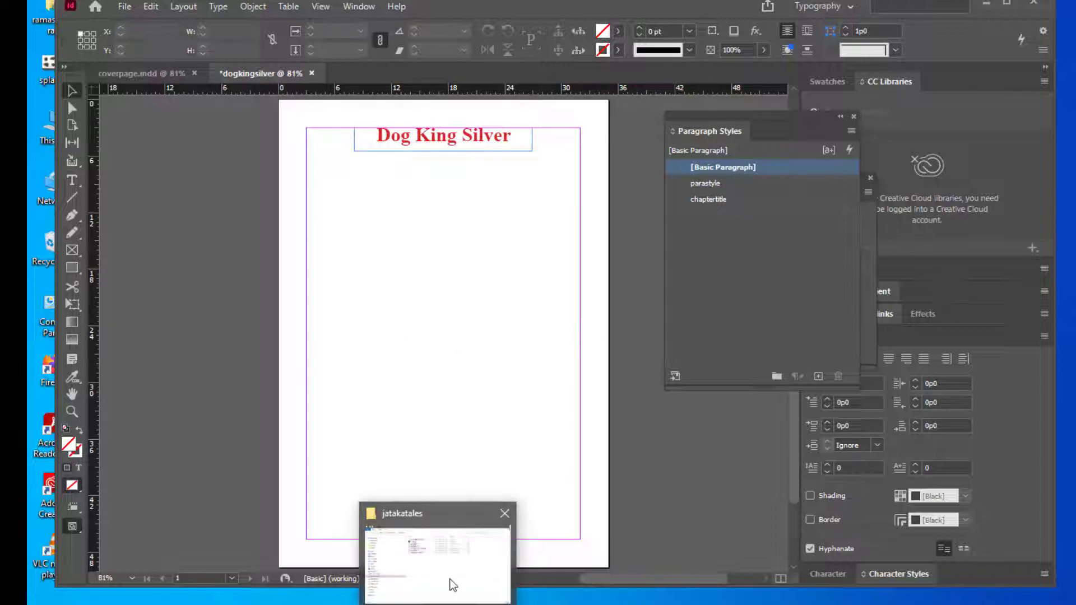
# Open the dogkingsilver text file from the jatakatales folder, skim the story, and return to the InDesign document
pyautogui.click(449, 583)
pyautogui.moveTo(526, 71); pyautogui.dragTo(589, 71)
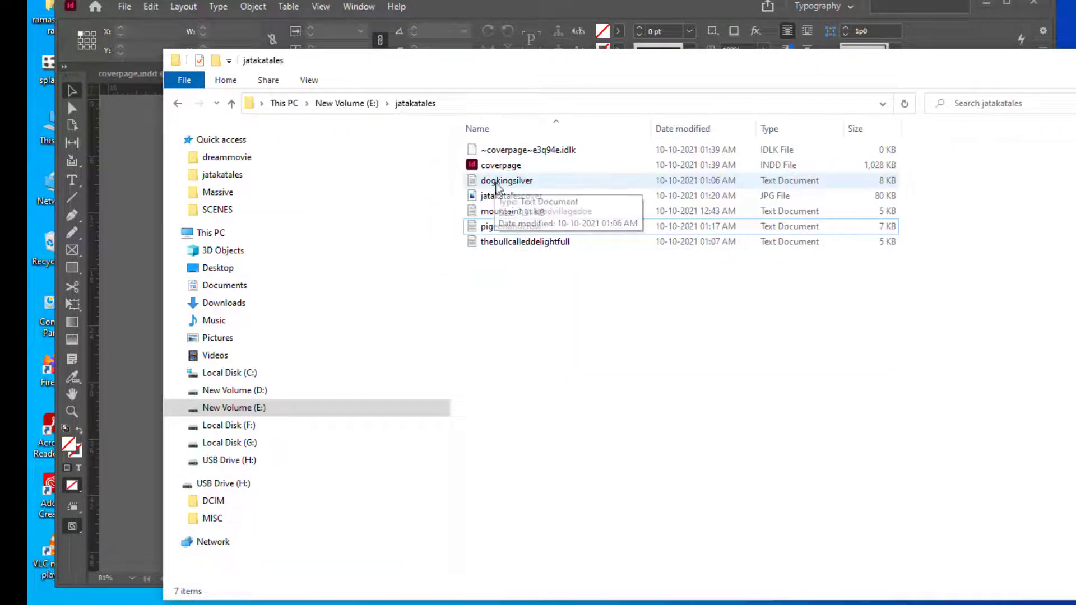
pyautogui.doubleClick(504, 181)
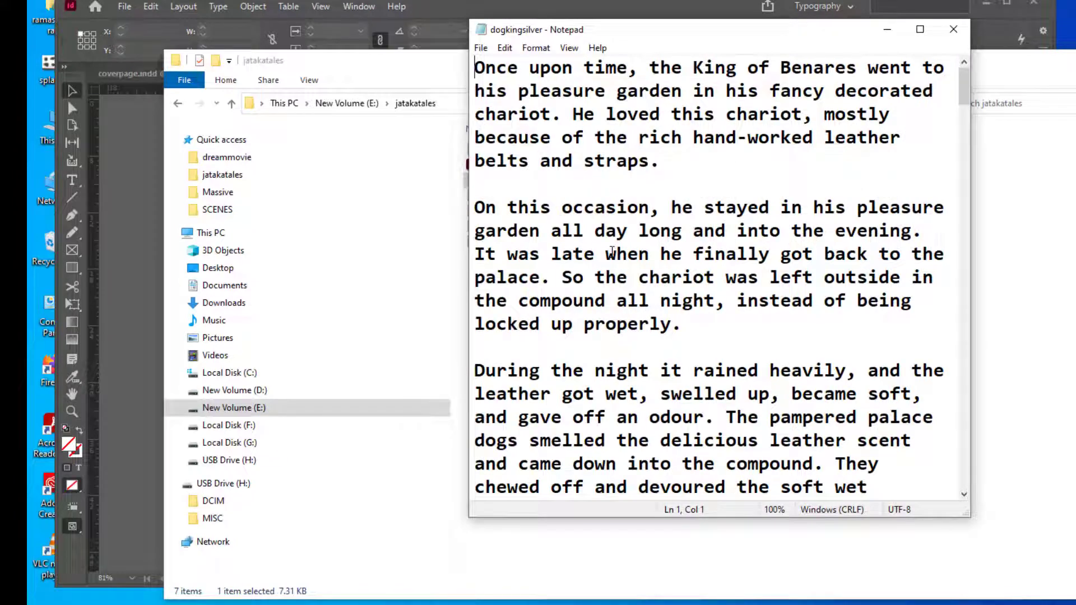
pyautogui.scroll(-9, 613, 252)
pyautogui.scroll(-18, 614, 246)
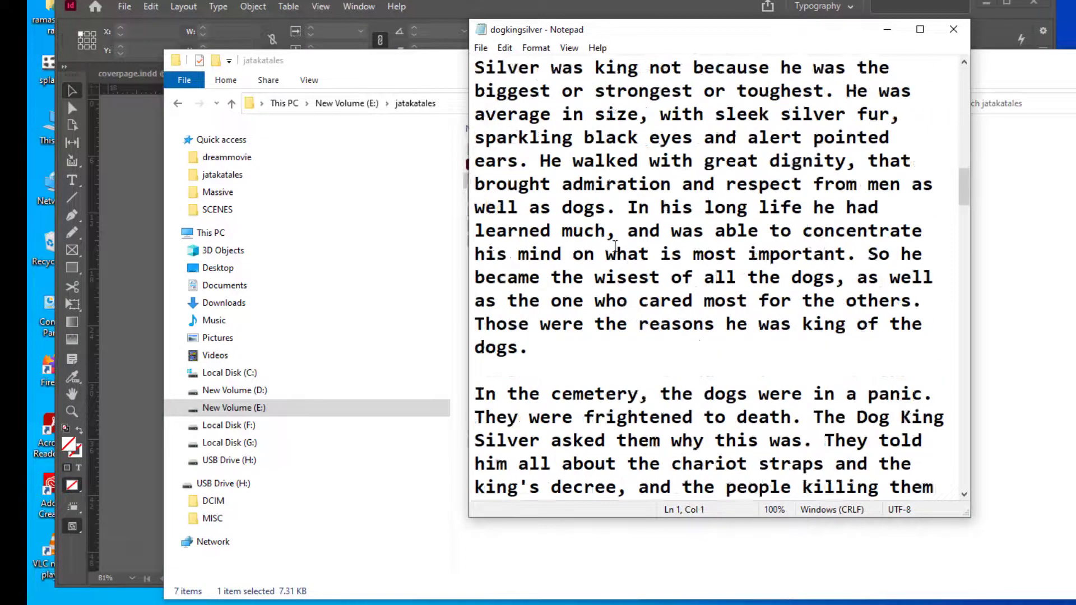
pyautogui.scroll(8, 615, 246)
pyautogui.scroll(7, 614, 246)
pyautogui.click(887, 29)
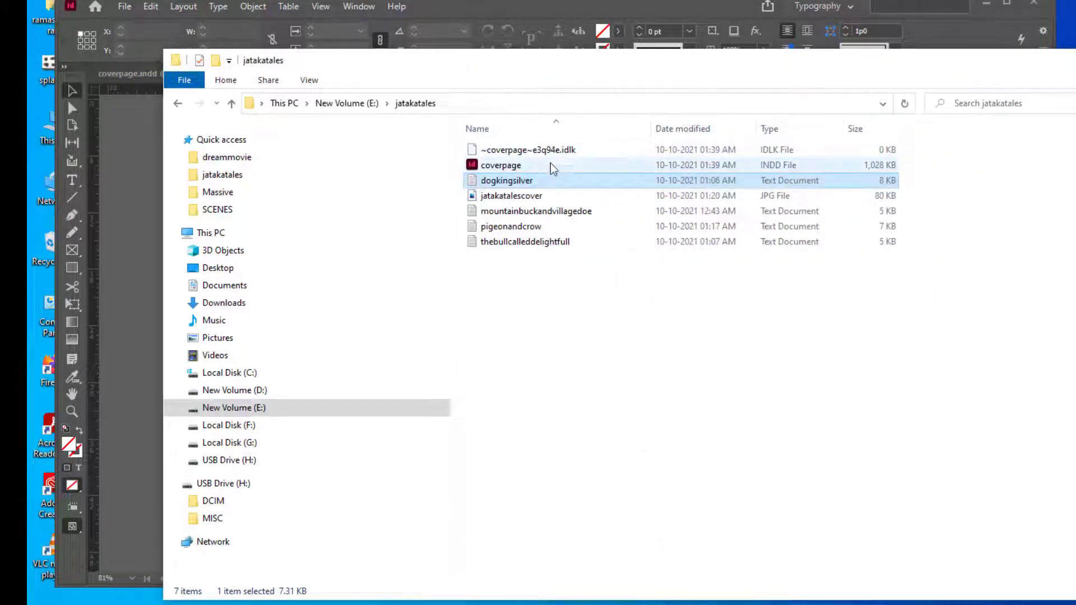
pyautogui.moveTo(1054, 67); pyautogui.dragTo(922, 99)
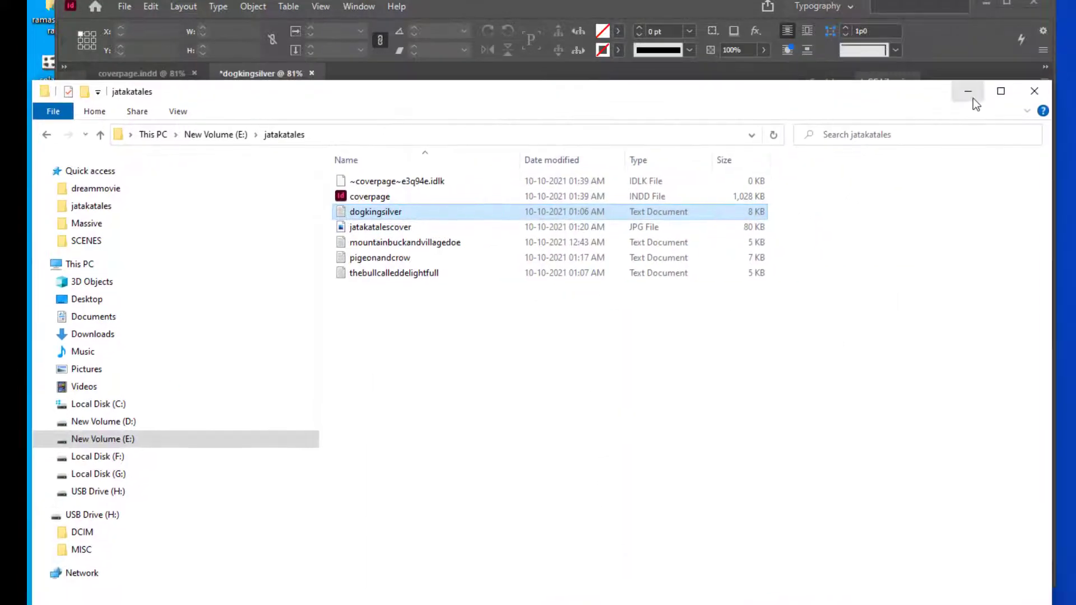
pyautogui.click(968, 92)
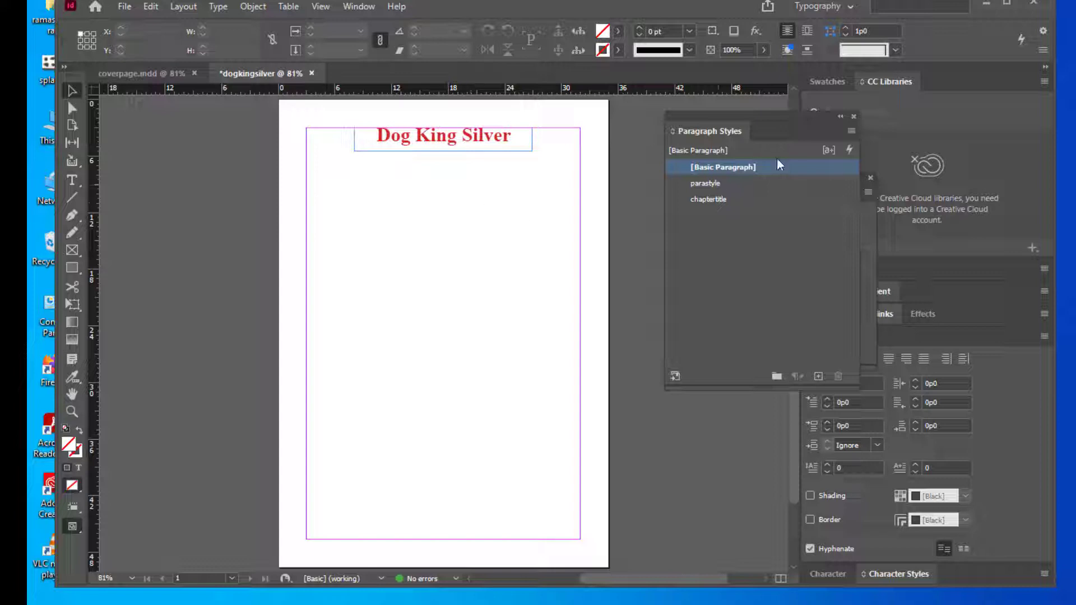
# Make parastyle the active paragraph style for the story text
pyautogui.moveTo(729, 122); pyautogui.dragTo(703, 122)
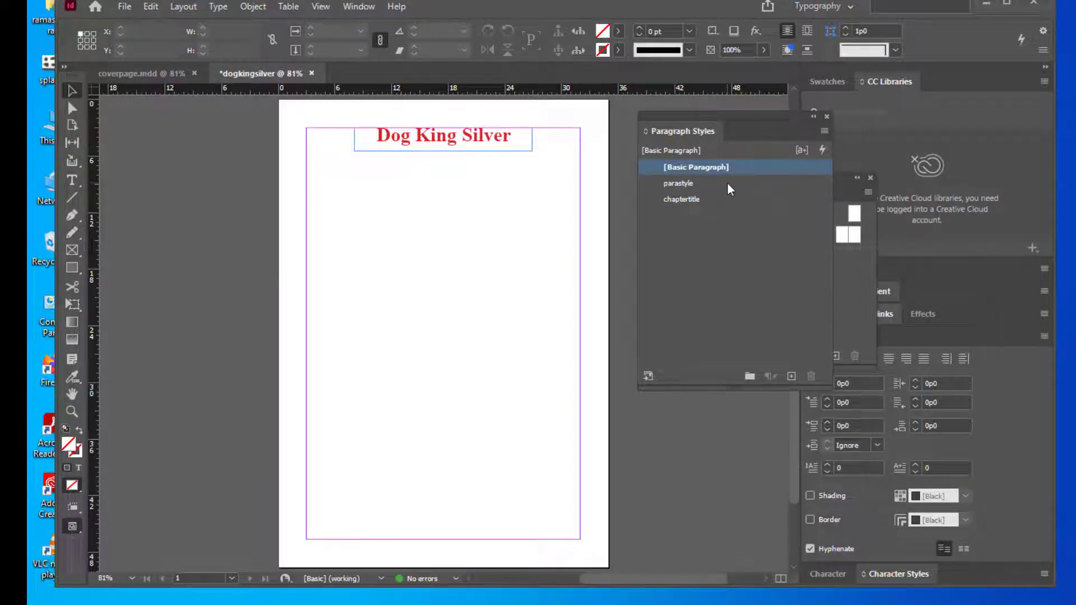
pyautogui.click(737, 185)
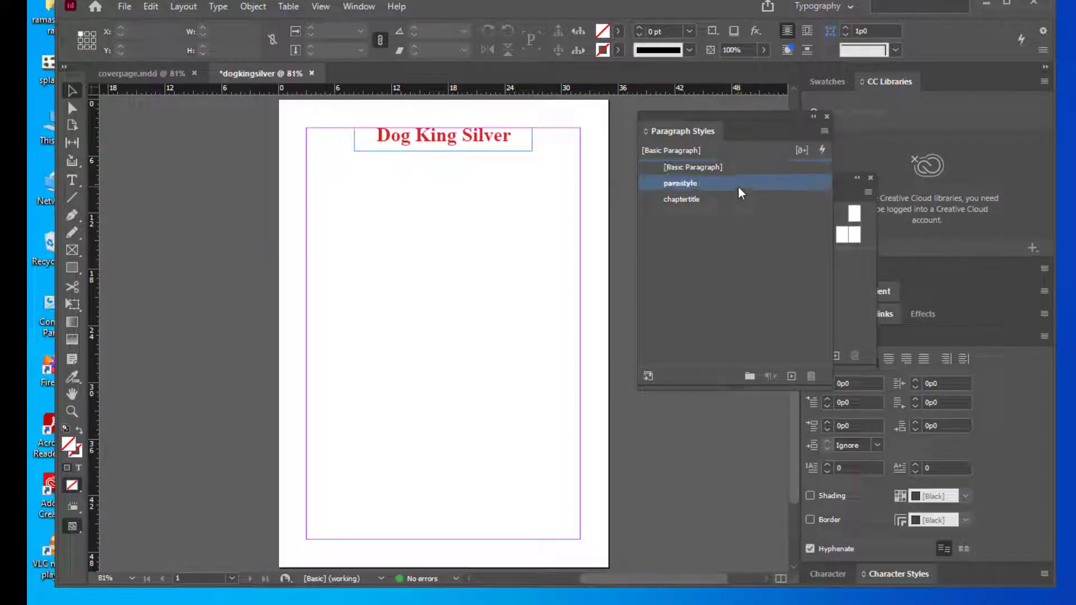
pyautogui.moveTo(708, 122); pyautogui.dragTo(742, 118)
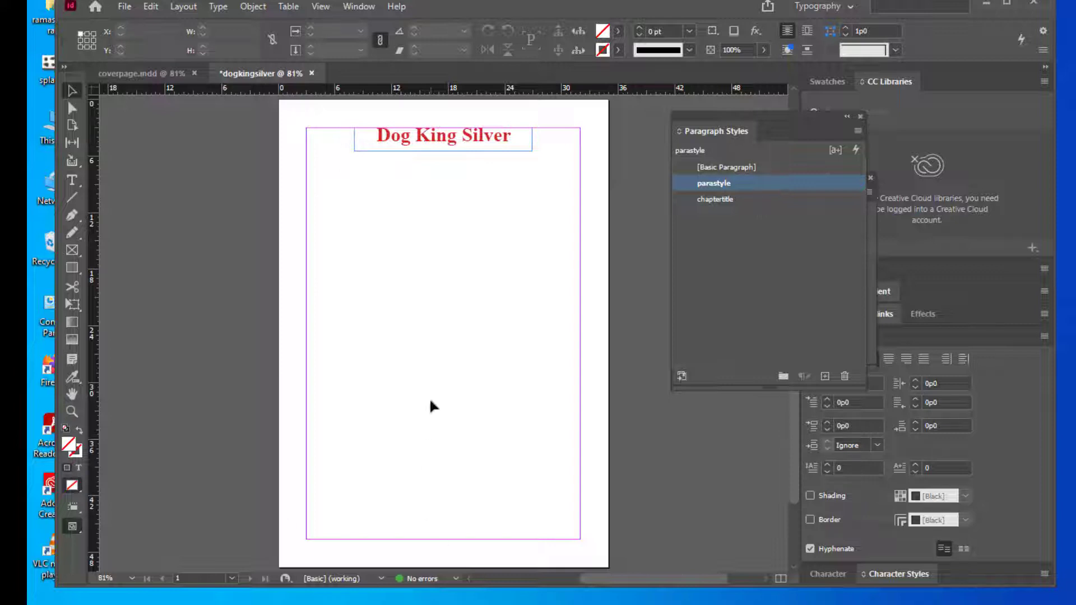
# Place the dogkingsilver text file below the Dog King Silver title, autoflowing it within the margins onto added pages
pyautogui.click(124, 6)
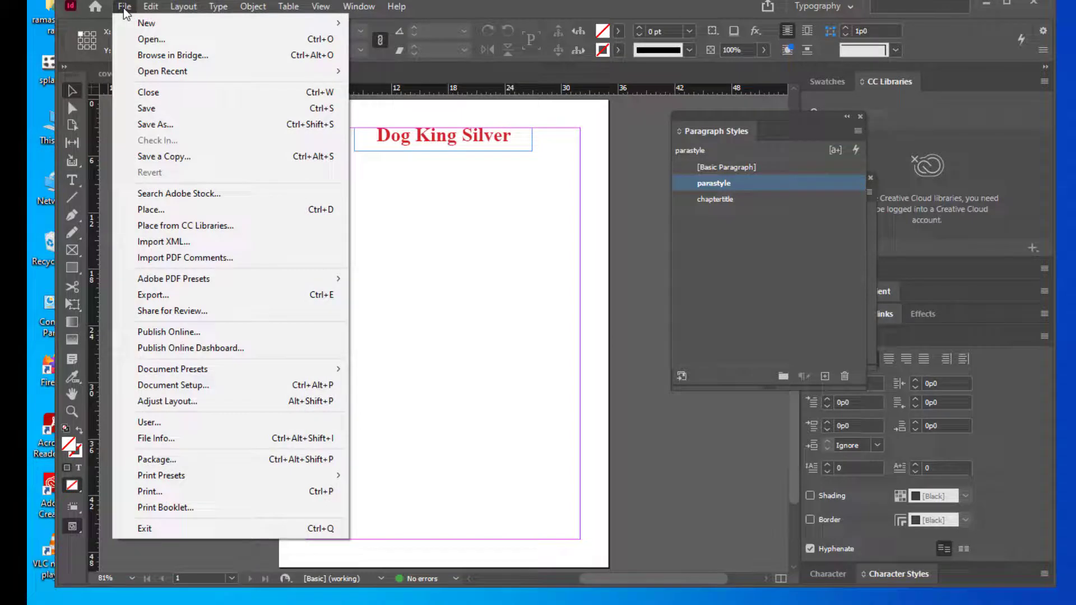
pyautogui.click(207, 212)
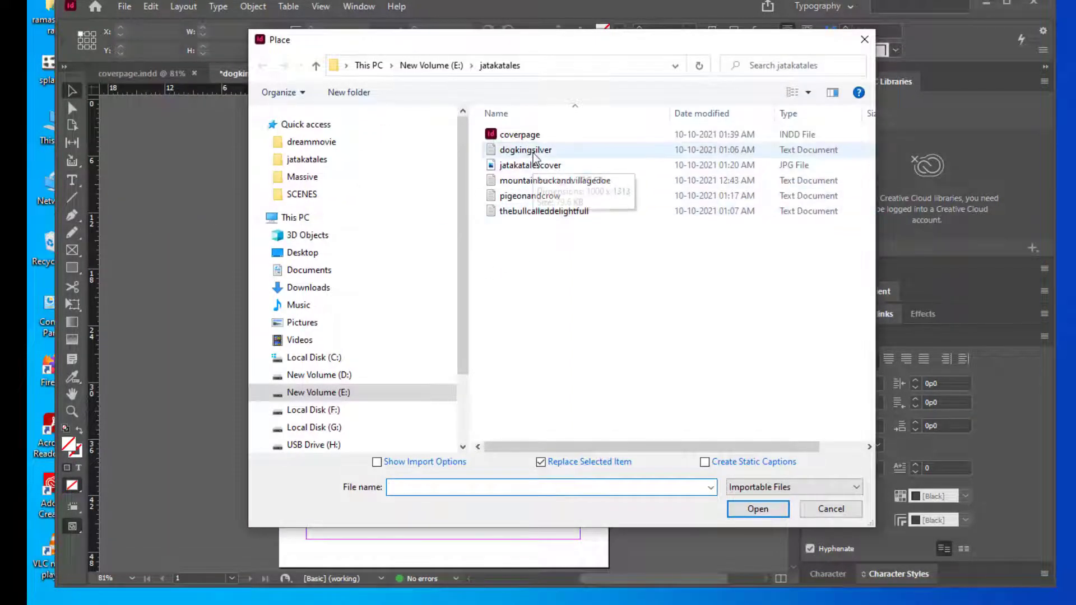
pyautogui.click(532, 153)
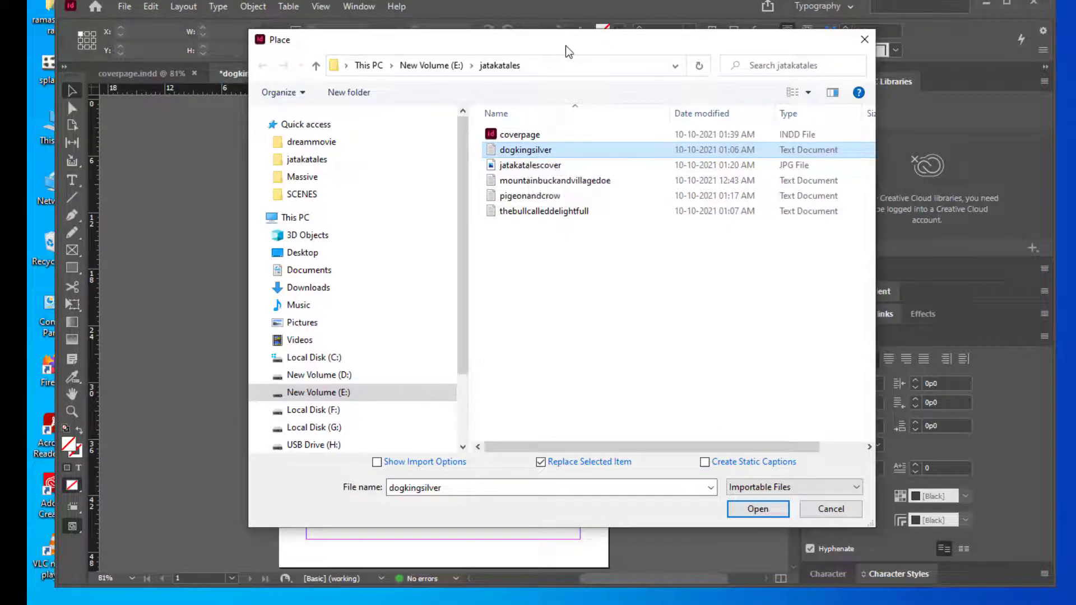
pyautogui.moveTo(568, 52); pyautogui.dragTo(535, 55)
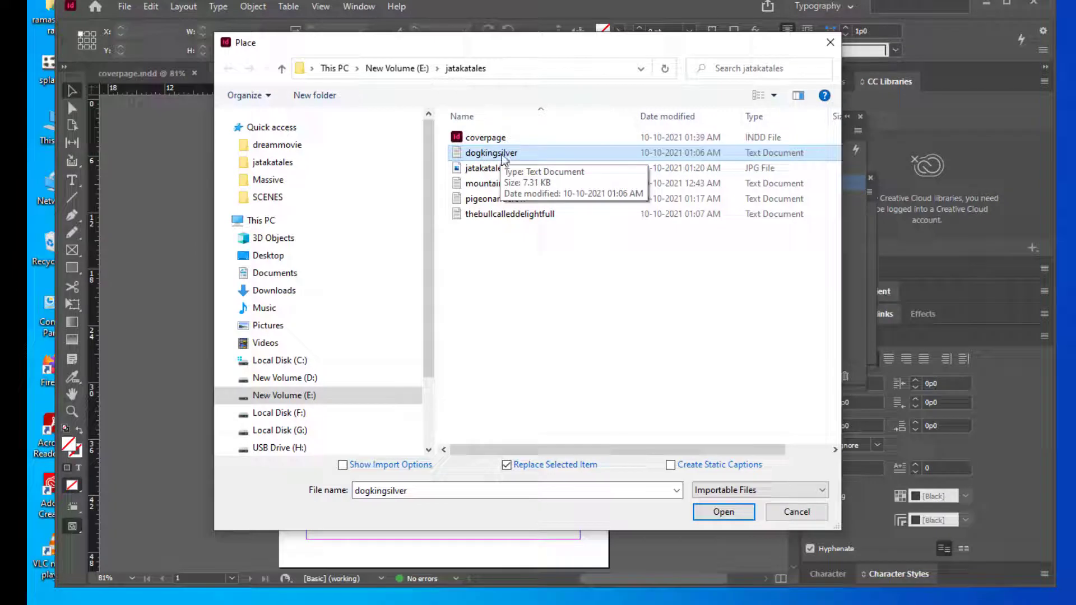
pyautogui.click(723, 512)
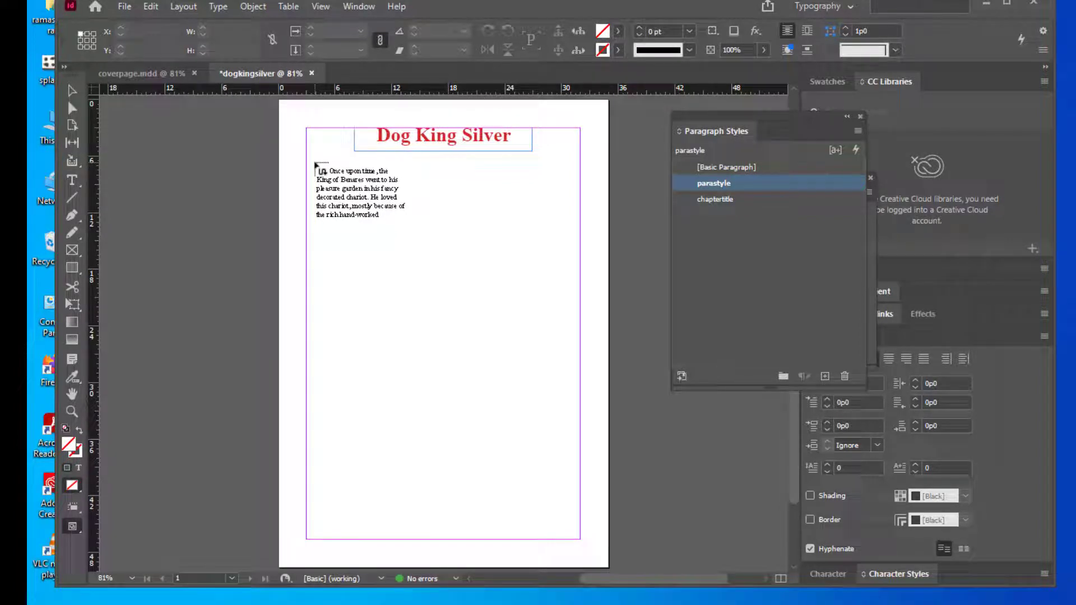
pyautogui.keyDown('shift'); pyautogui.click(315, 164); pyautogui.keyUp('shift')
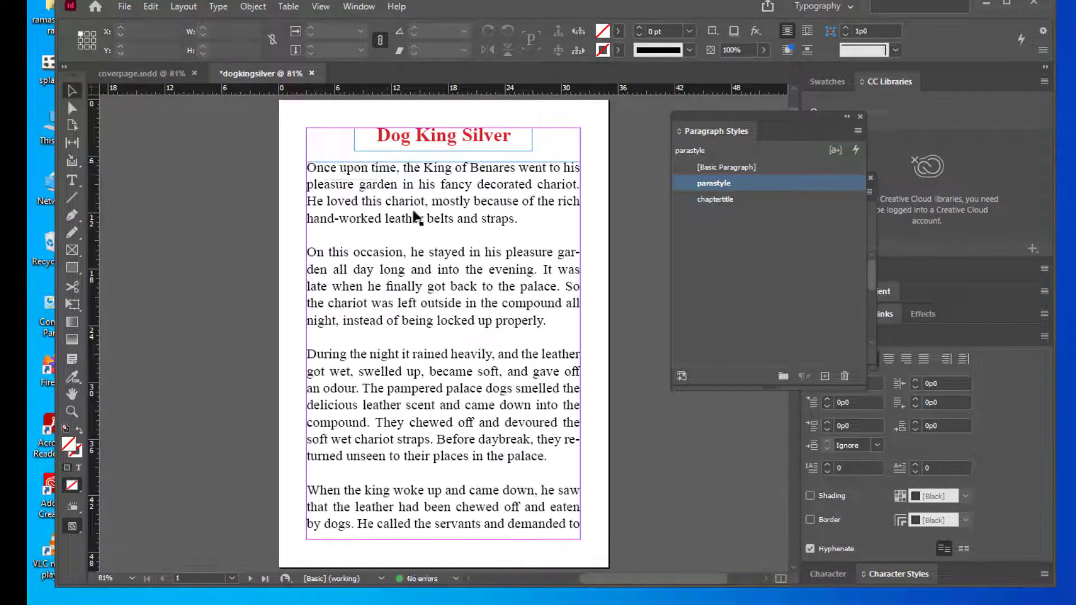
# Review the flowed story through its last page, and examine all the spreads together in an overview
pyautogui.scroll(-15, 416, 217)
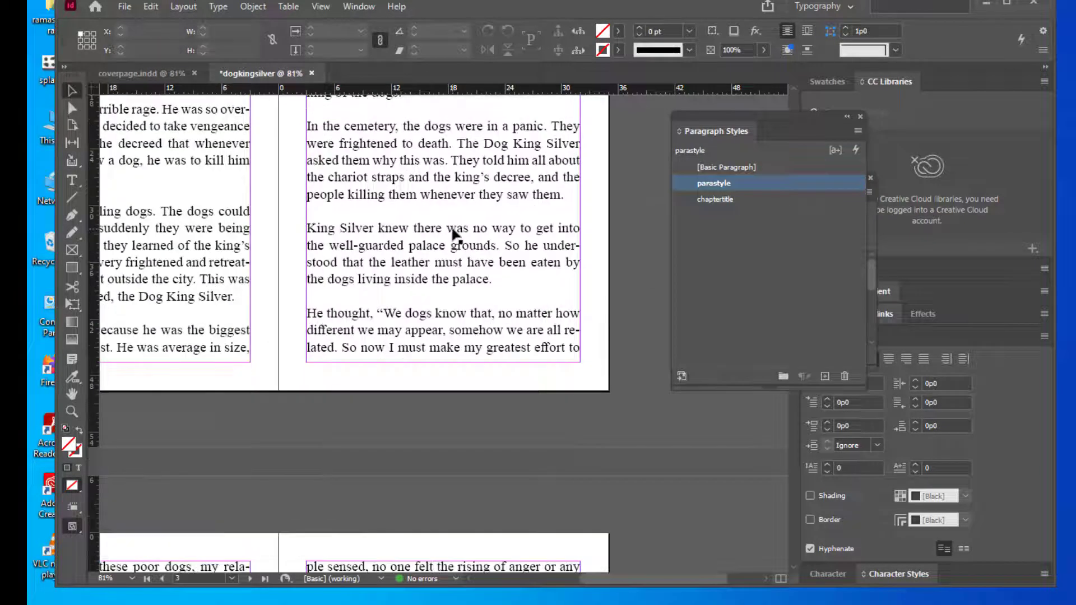
pyautogui.scroll(-20, 454, 232)
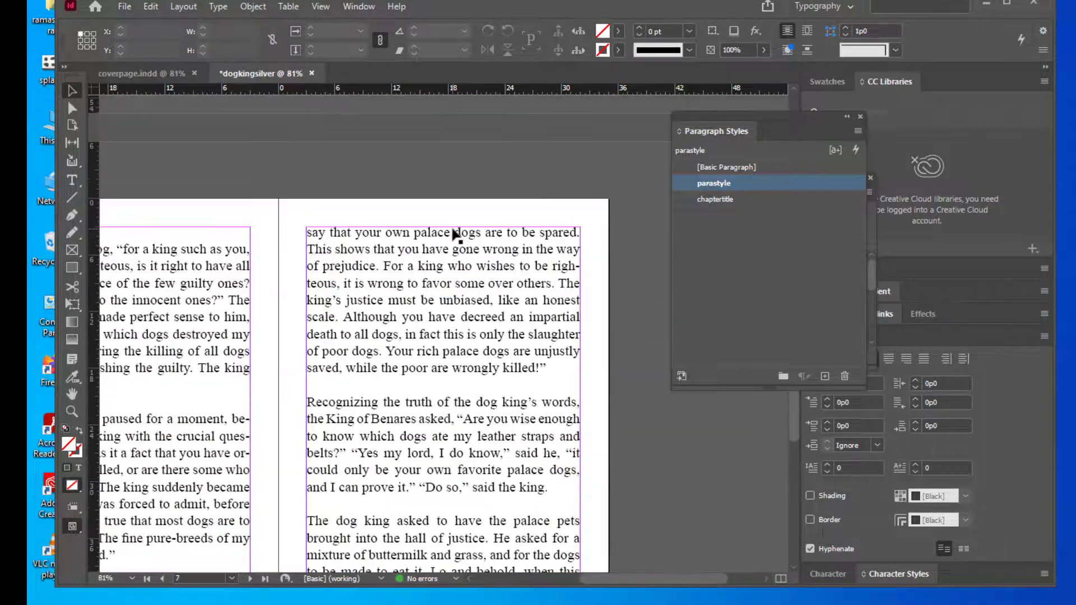
pyautogui.scroll(-12, 453, 232)
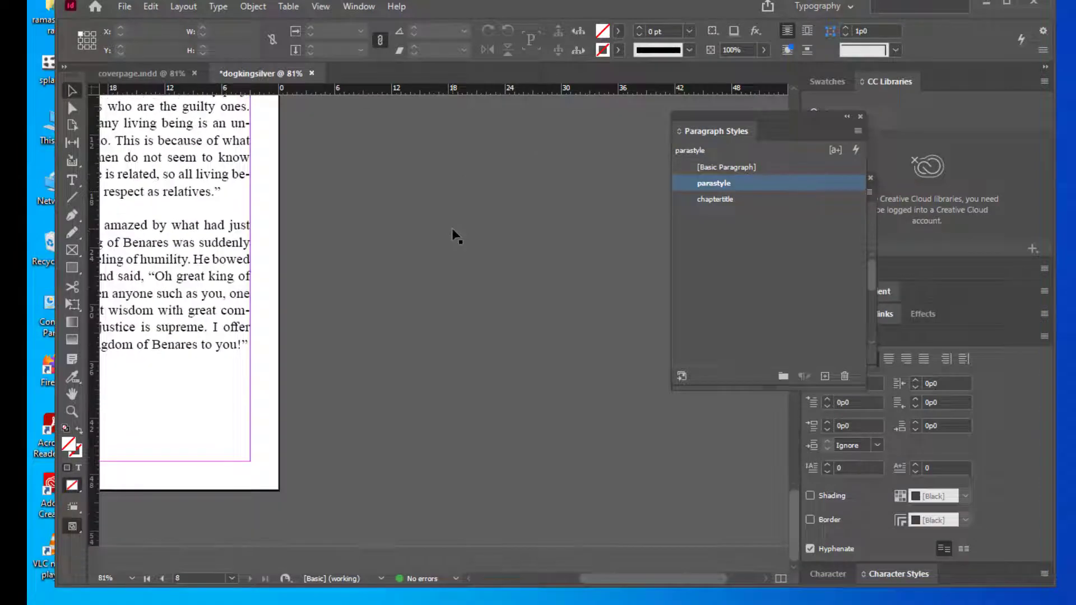
pyautogui.moveTo(612, 581); pyautogui.dragTo(518, 578)
pyautogui.scroll(5, 537, 452)
pyautogui.scroll(-5, 538, 451)
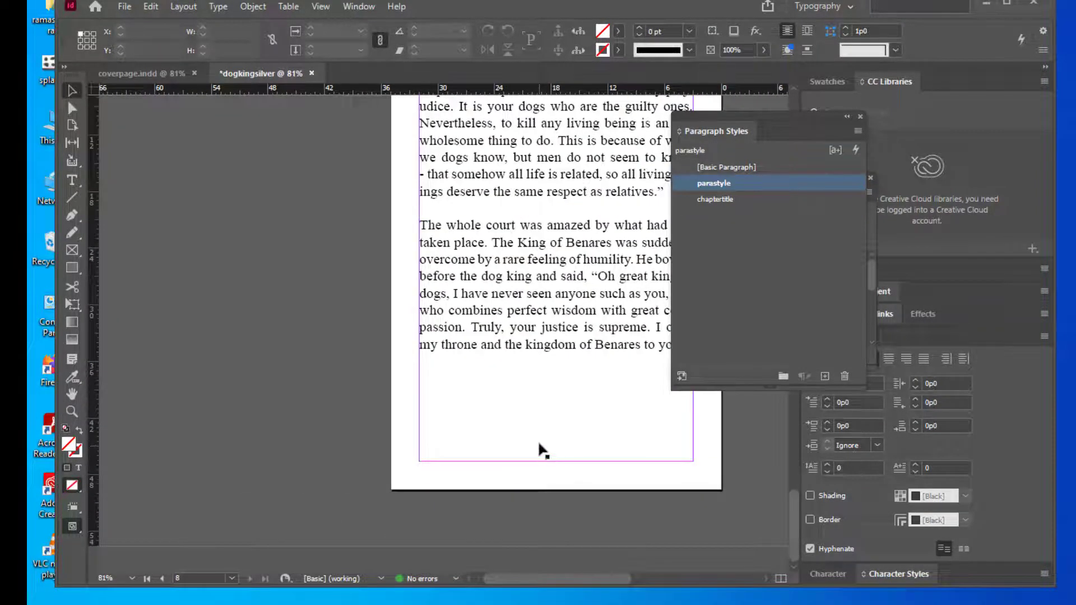
pyautogui.scroll(-6, 539, 444)
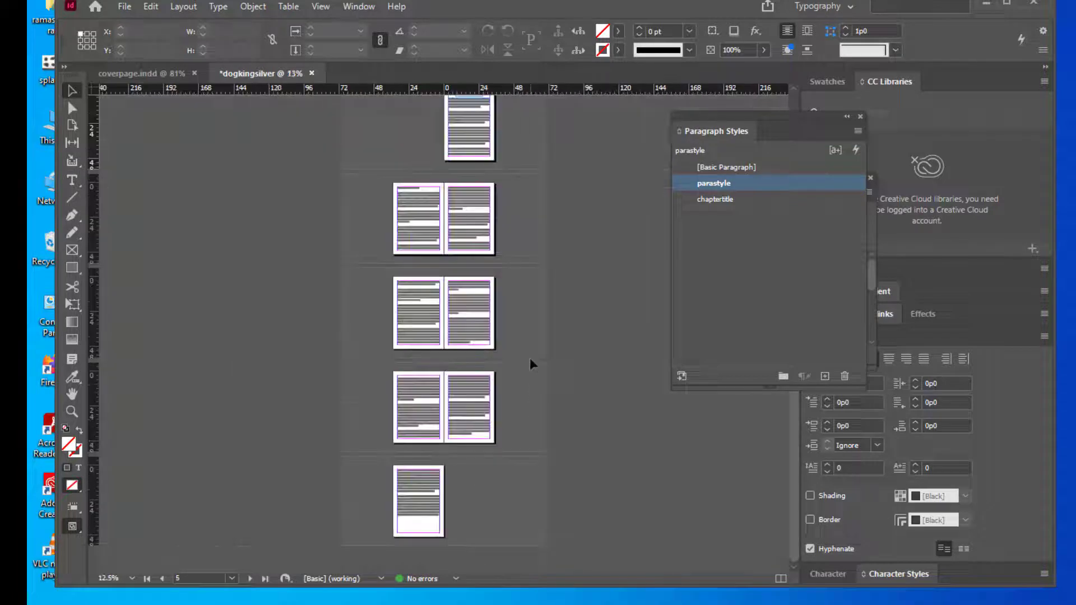
pyautogui.scroll(1, 531, 363)
pyautogui.scroll(-1, 531, 363)
pyautogui.scroll(1, 526, 336)
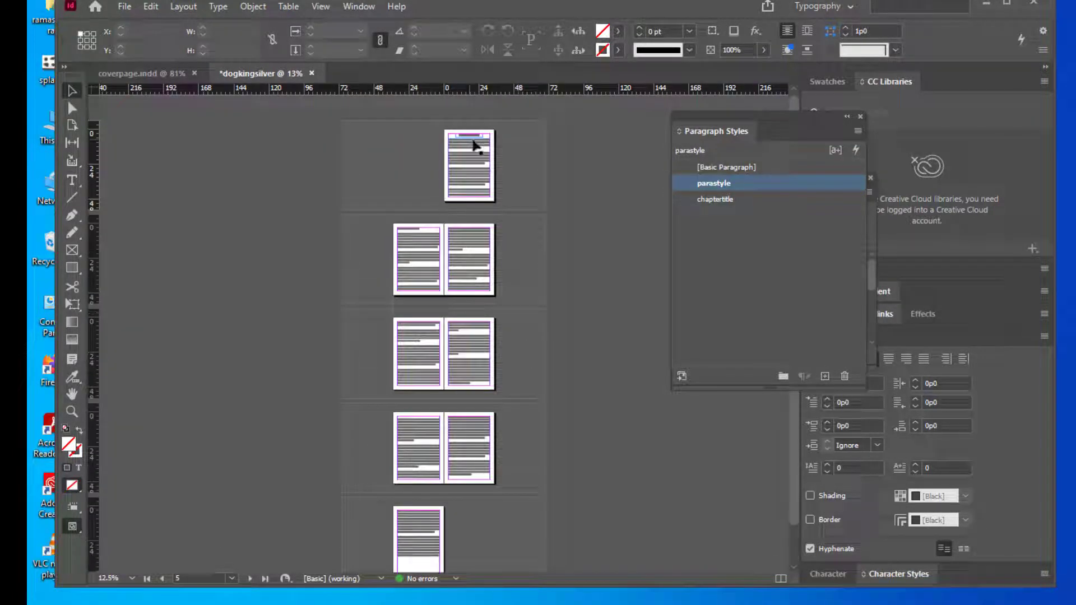
# Enlarge the Pages panel to show every spread, and reposition it and the Paragraph Styles panel away from the page layout
pyautogui.moveTo(764, 128); pyautogui.dragTo(630, 242)
pyautogui.moveTo(785, 178); pyautogui.dragTo(742, 111)
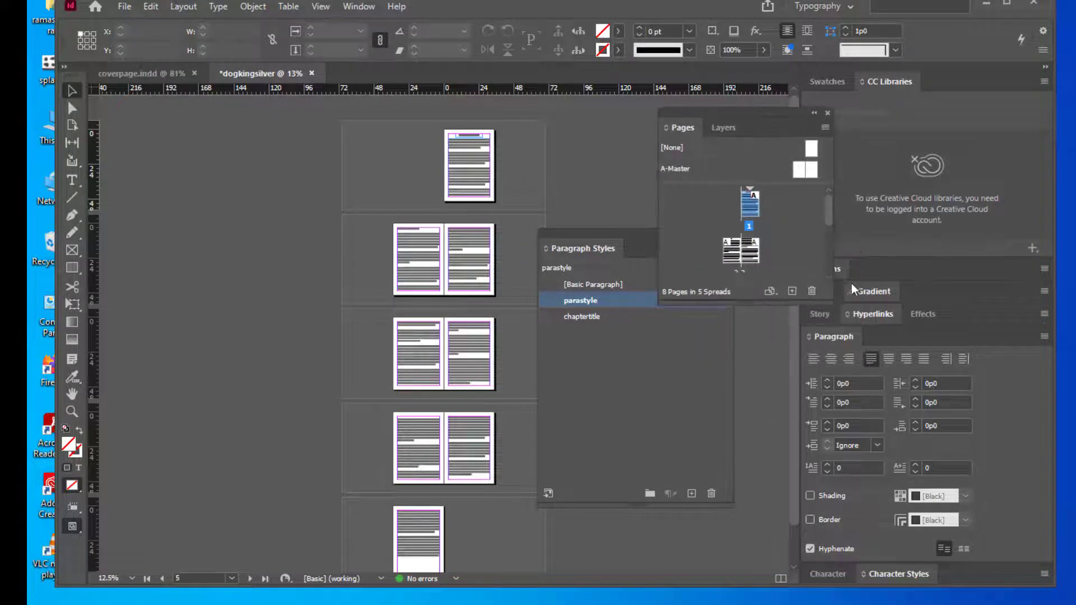
pyautogui.moveTo(832, 301); pyautogui.dragTo(899, 483)
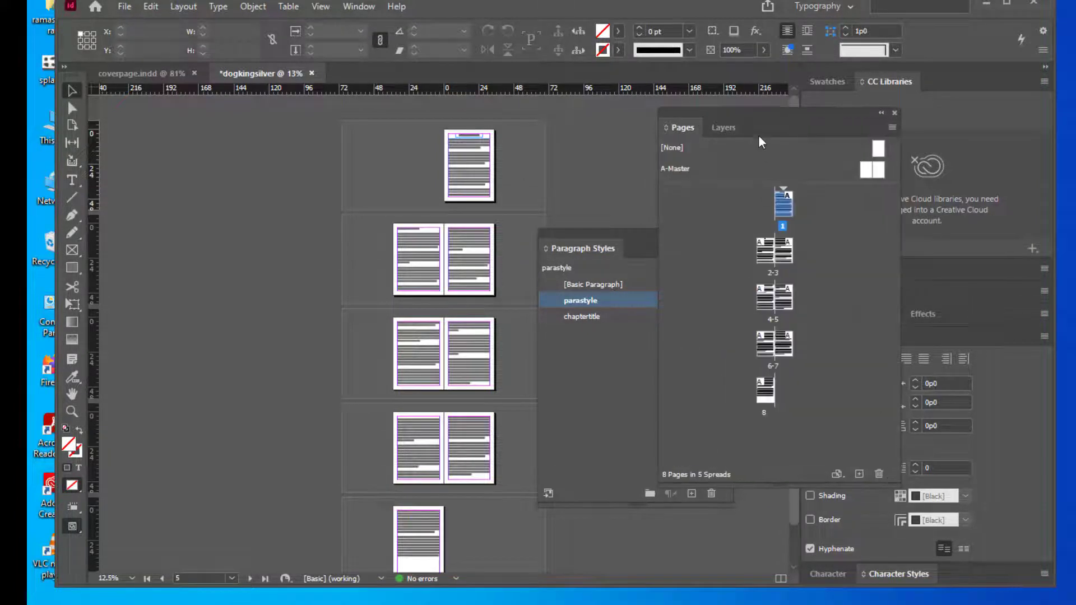
pyautogui.moveTo(754, 110)
pyautogui.mouseDown()
pyautogui.moveTo(737, 115)
pyautogui.moveTo(749, 112)
pyautogui.mouseUp()
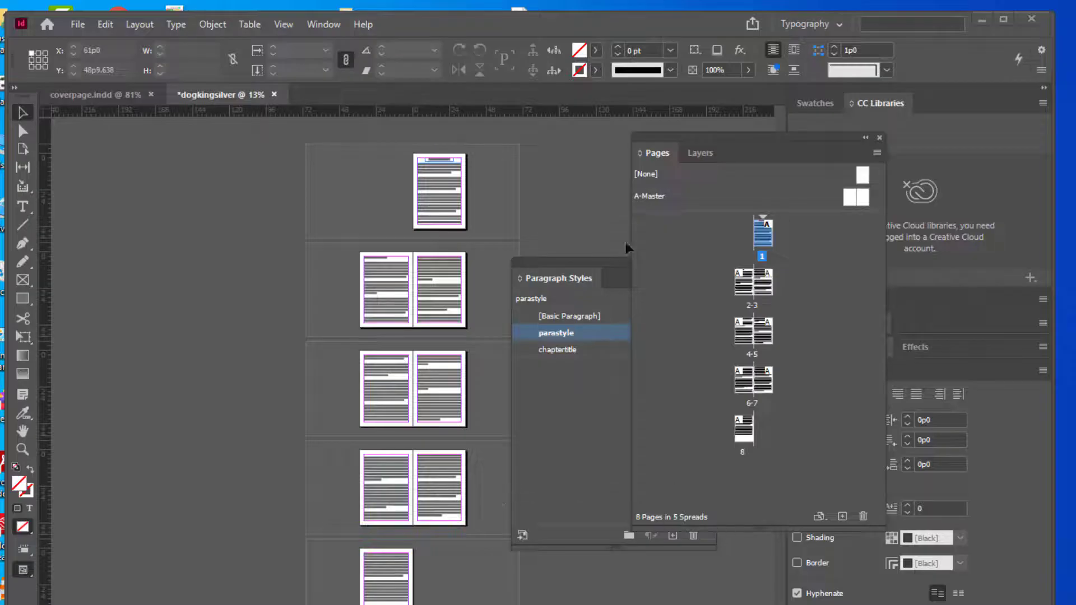
pyautogui.moveTo(652, 137); pyautogui.dragTo(691, 138)
pyautogui.moveTo(526, 263); pyautogui.dragTo(619, 295)
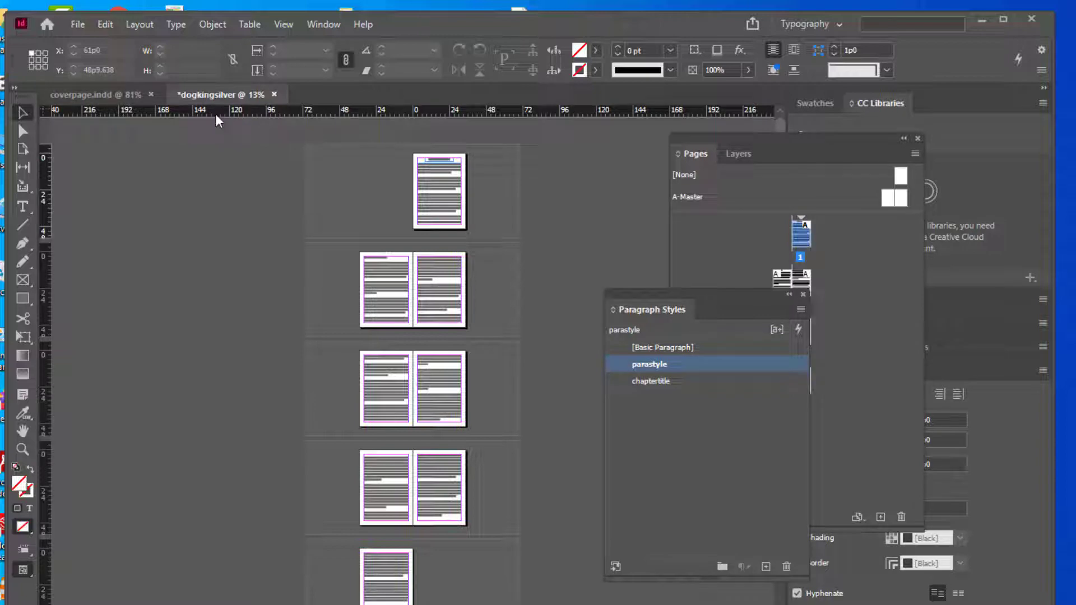
# Start setting up a new A5 document and open its name for editing
pyautogui.click(77, 25)
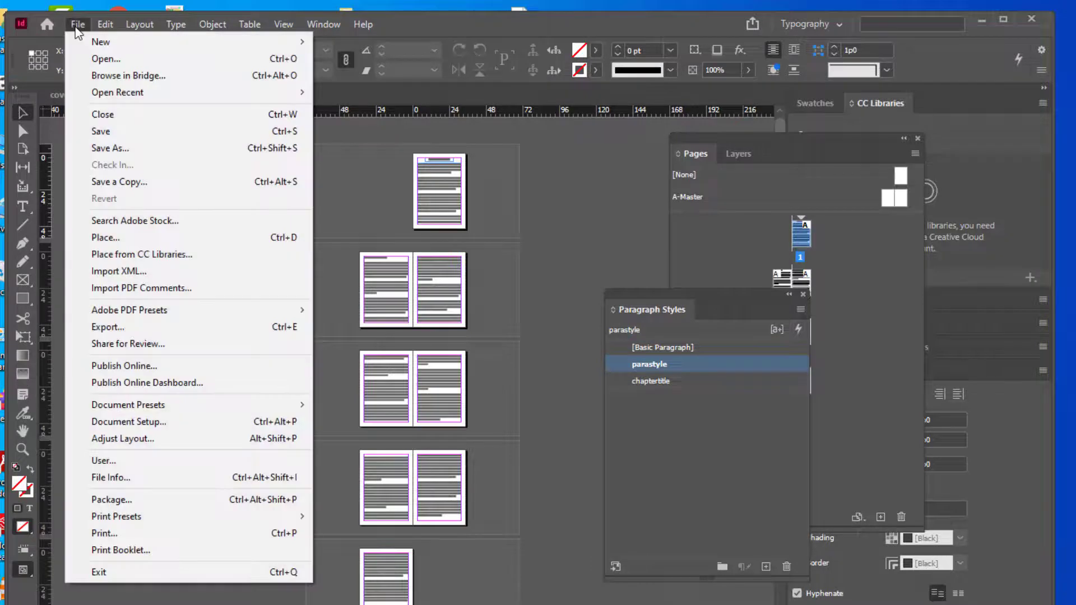
pyautogui.moveTo(112, 43)
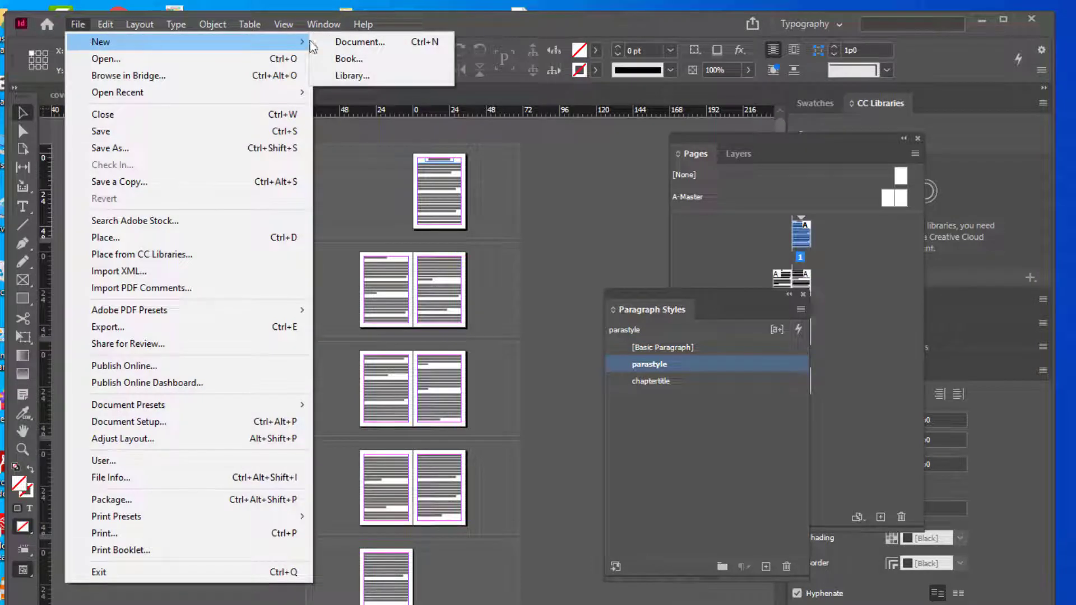
pyautogui.click(383, 46)
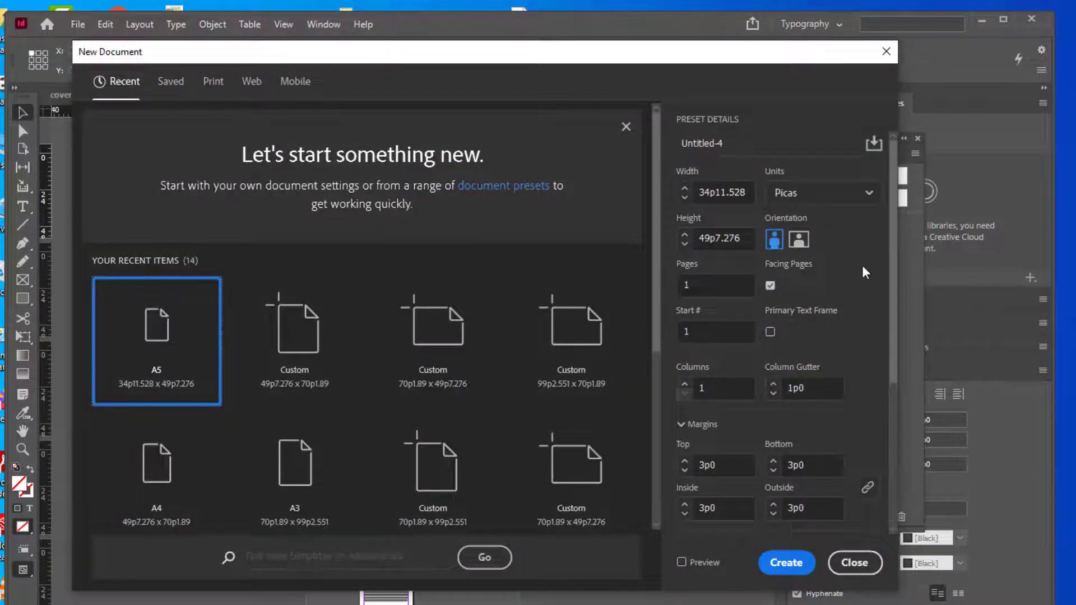
pyautogui.moveTo(694, 52); pyautogui.dragTo(663, 45)
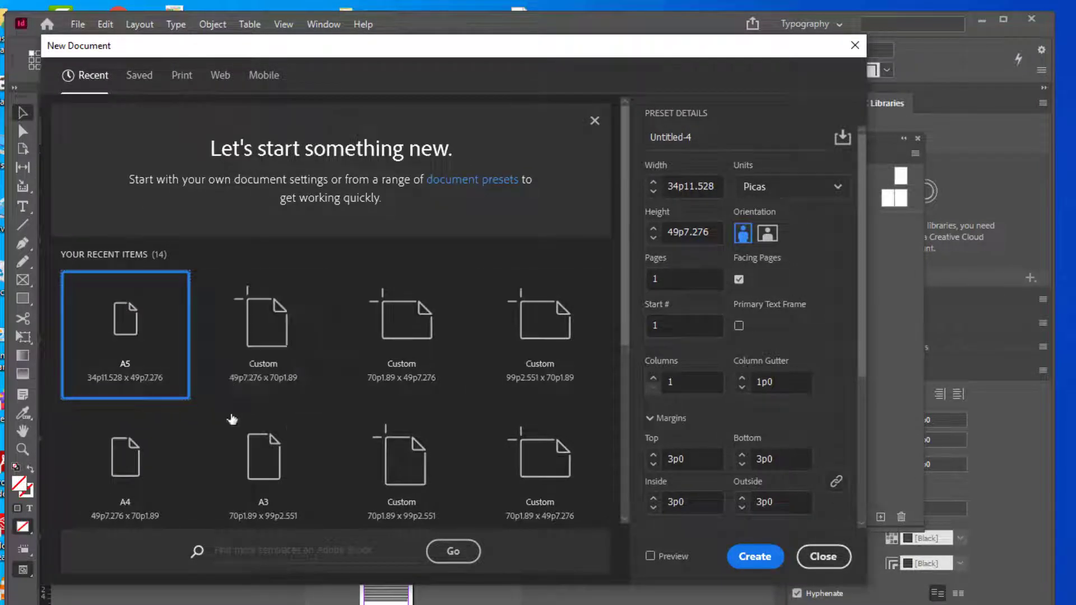
pyautogui.scroll(-2, 241, 330)
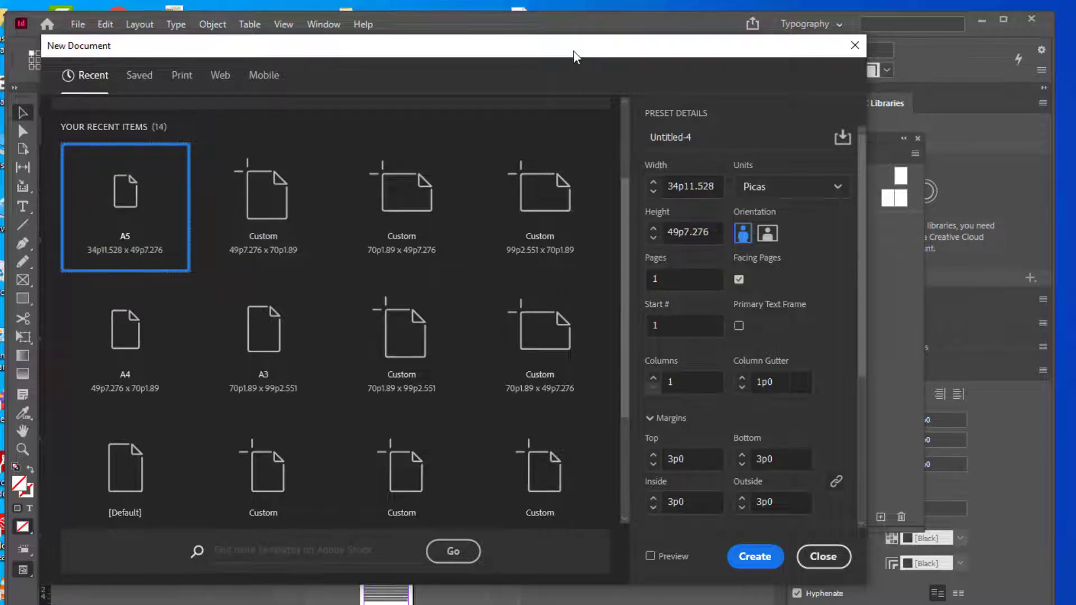
pyautogui.moveTo(572, 51); pyautogui.dragTo(594, 64)
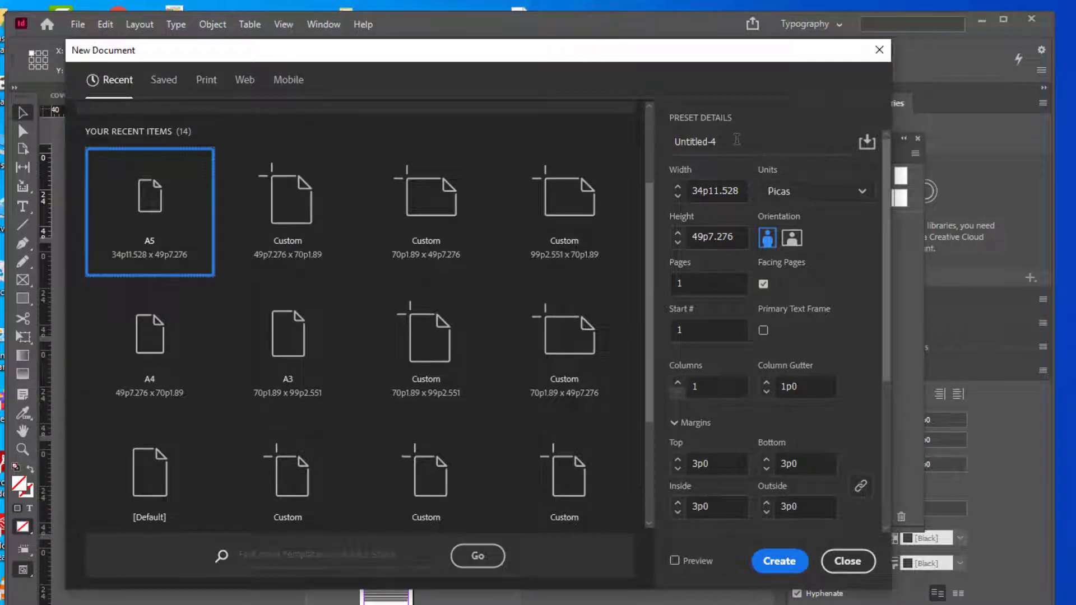
pyautogui.moveTo(679, 56); pyautogui.dragTo(650, 69)
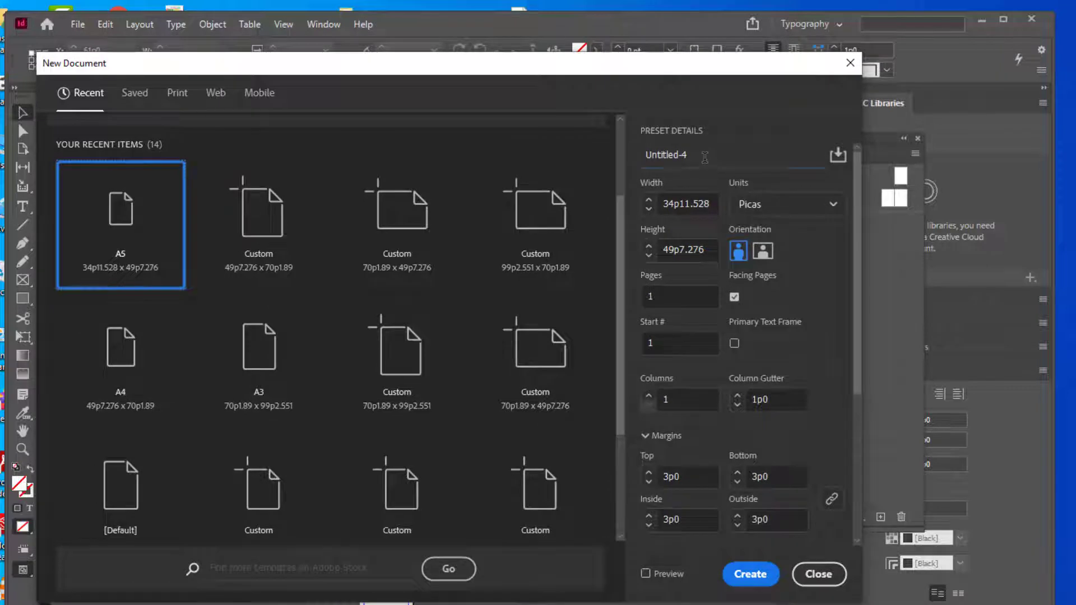
pyautogui.click(705, 157)
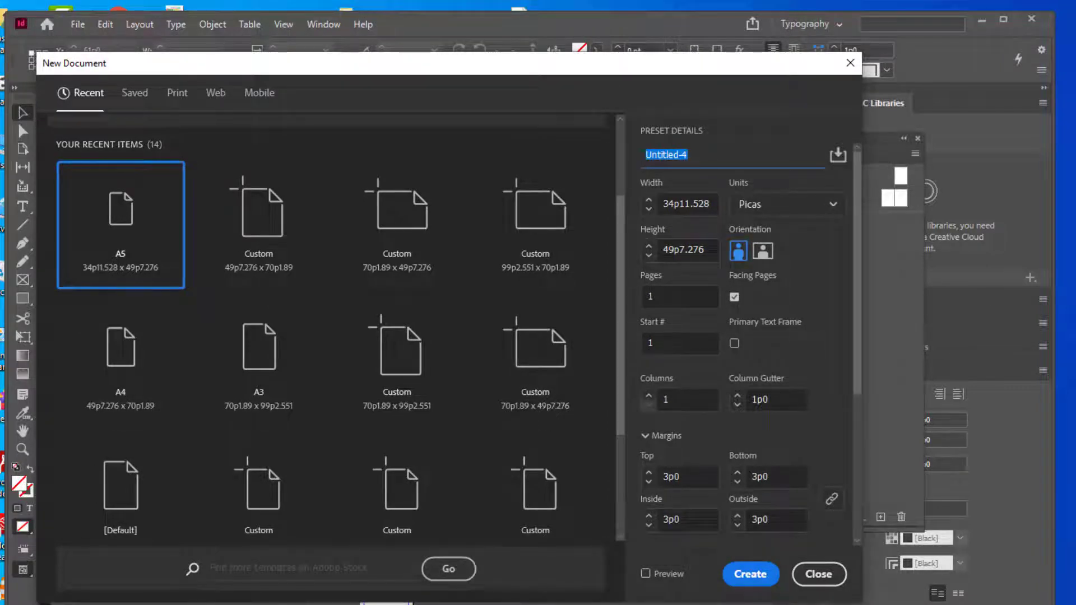
# Check the next story's file name in the jatakatales folder, and create the A5 document named mountainbuckandvillagedoe
pyautogui.moveTo(806, 604)
pyautogui.moveTo(403, 604)
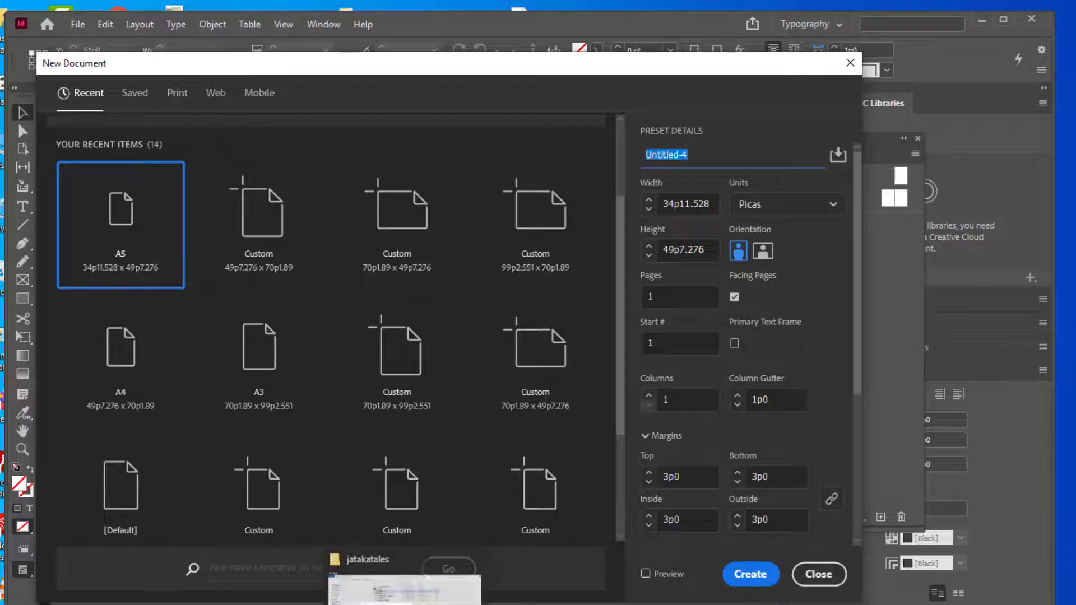
pyautogui.click(403, 582)
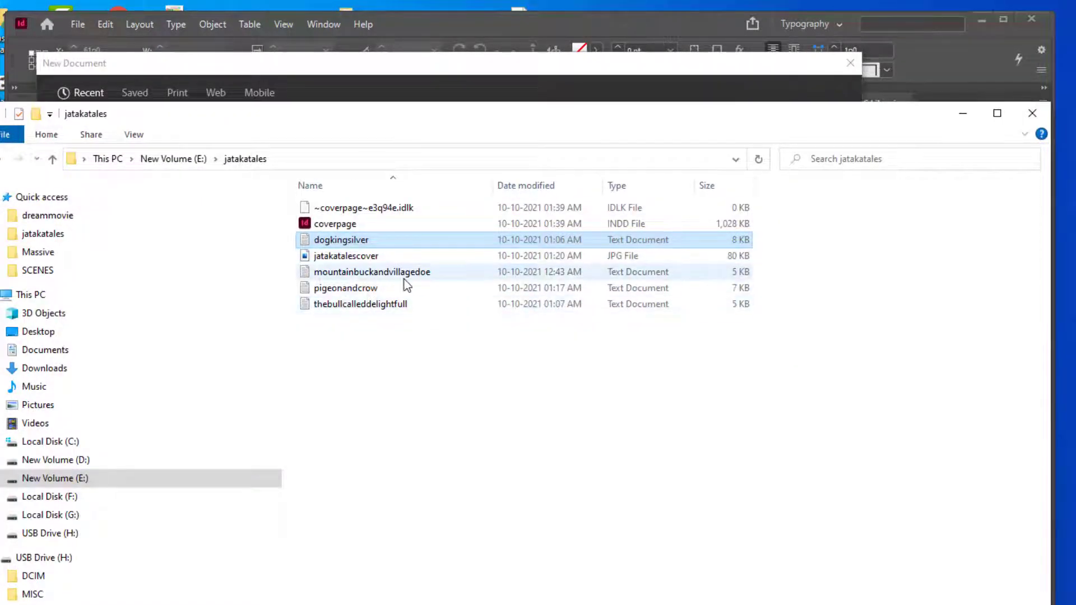
pyautogui.click(963, 114)
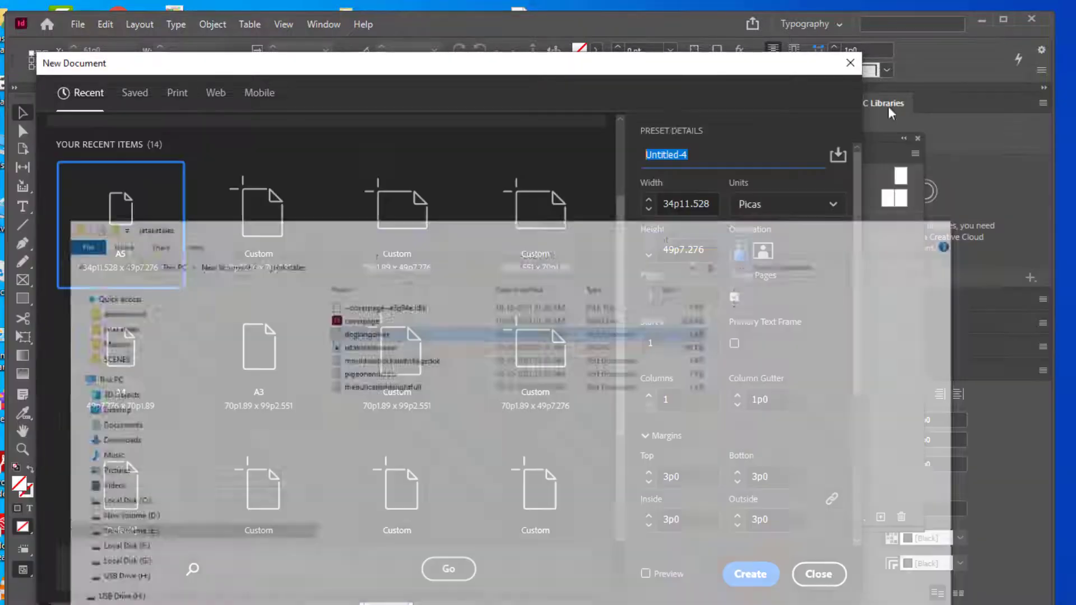
pyautogui.moveTo(699, 153); pyautogui.dragTo(504, 144)
pyautogui.write('mou')
pyautogui.write('nt')
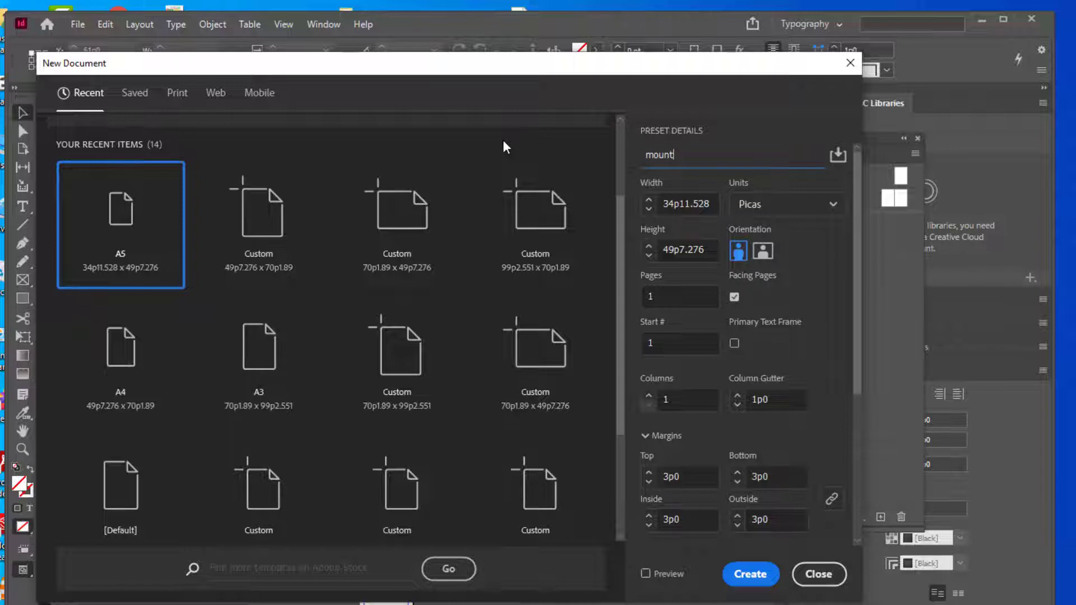
pyautogui.write('ainbuckandvillagedoe')
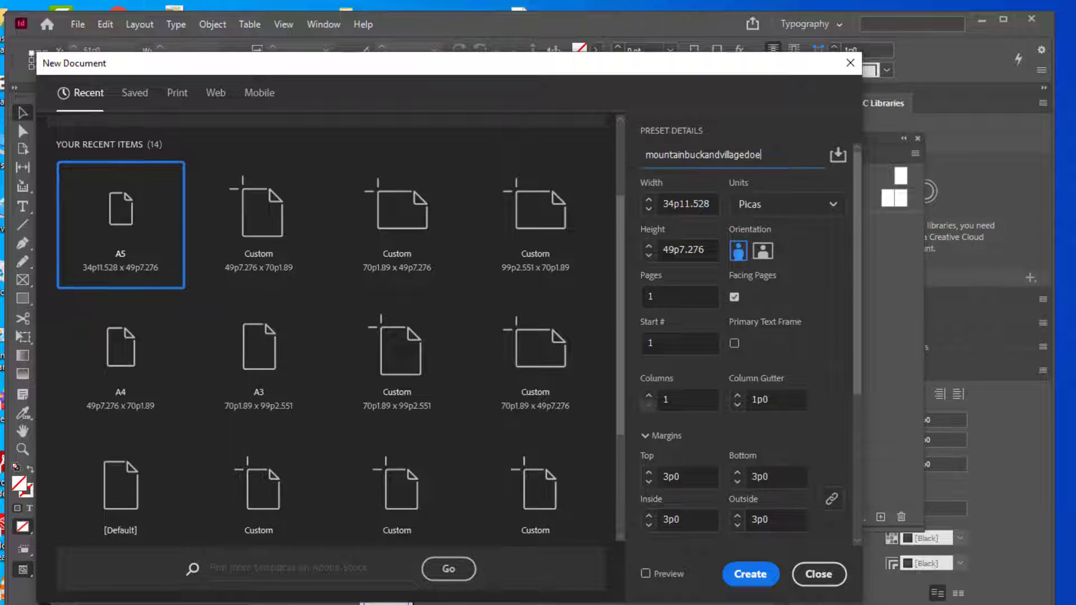
pyautogui.moveTo(695, 62); pyautogui.dragTo(704, 39)
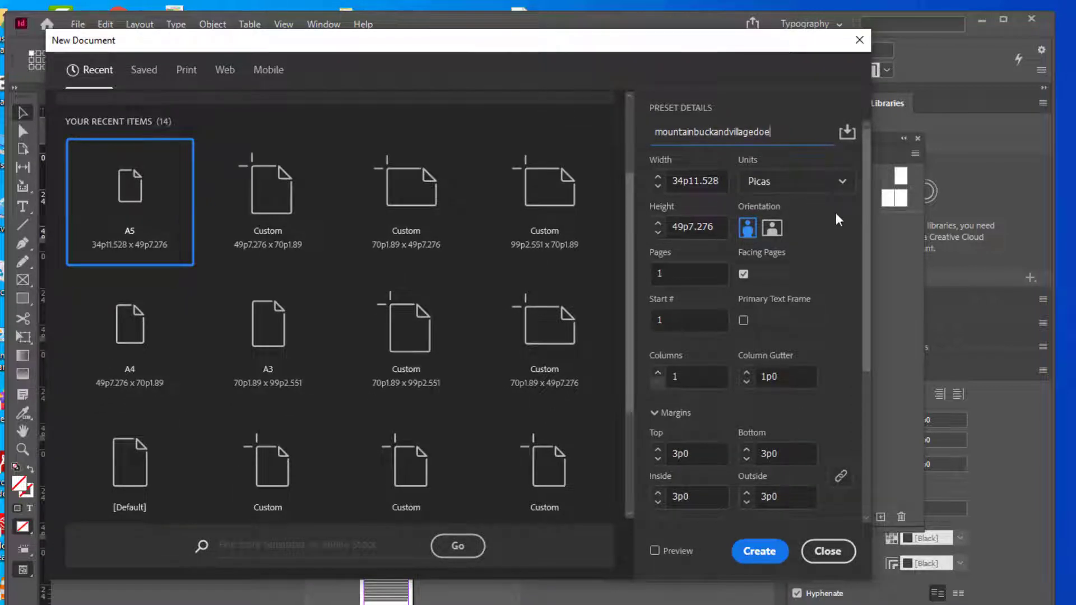
pyautogui.click(741, 545)
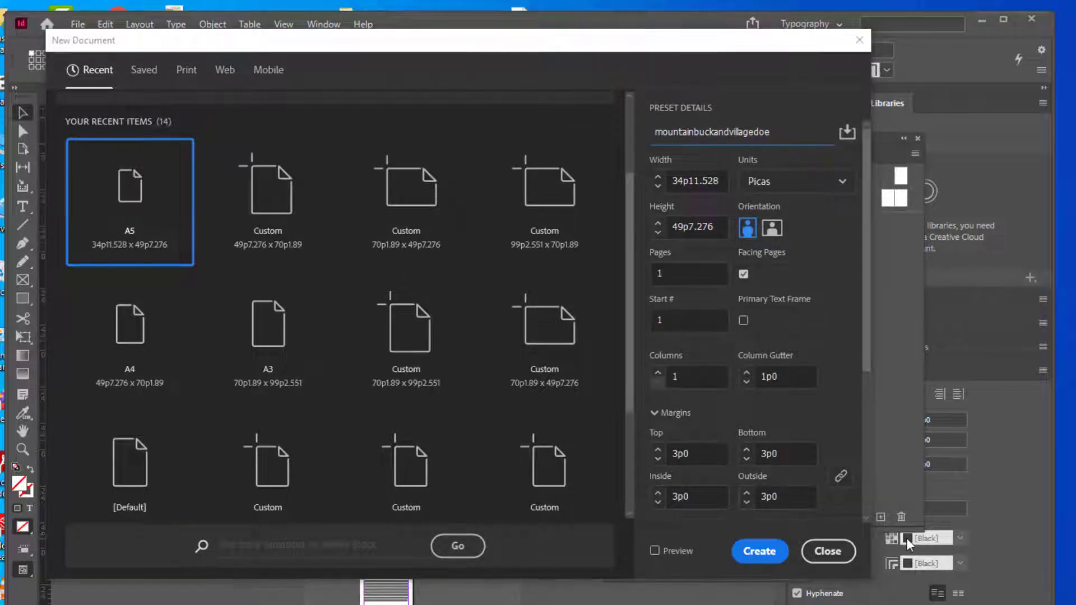
pyautogui.click(752, 550)
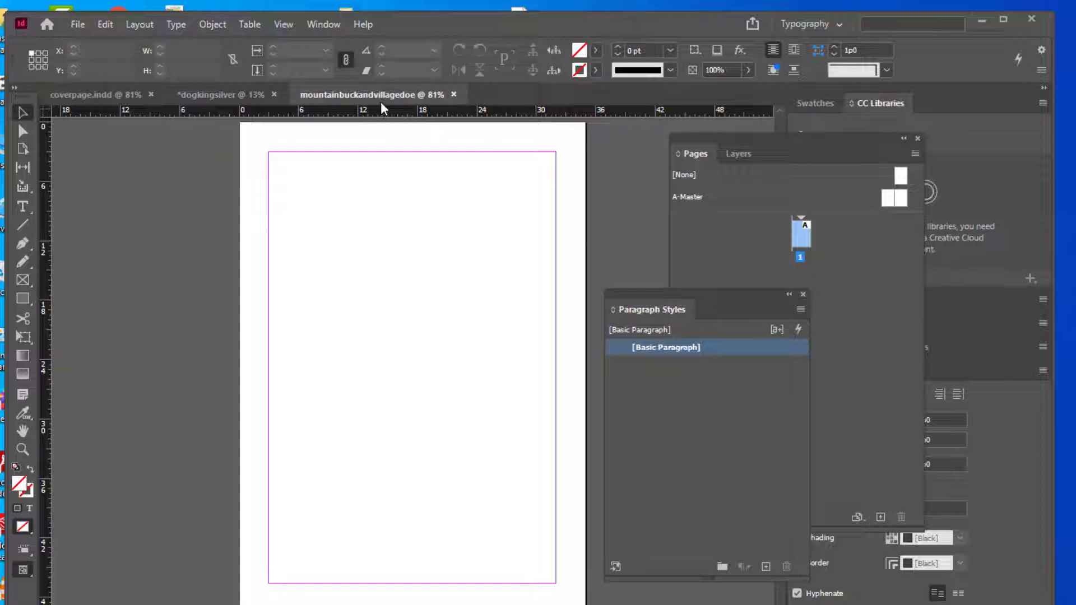
pyautogui.moveTo(631, 295); pyautogui.dragTo(660, 279)
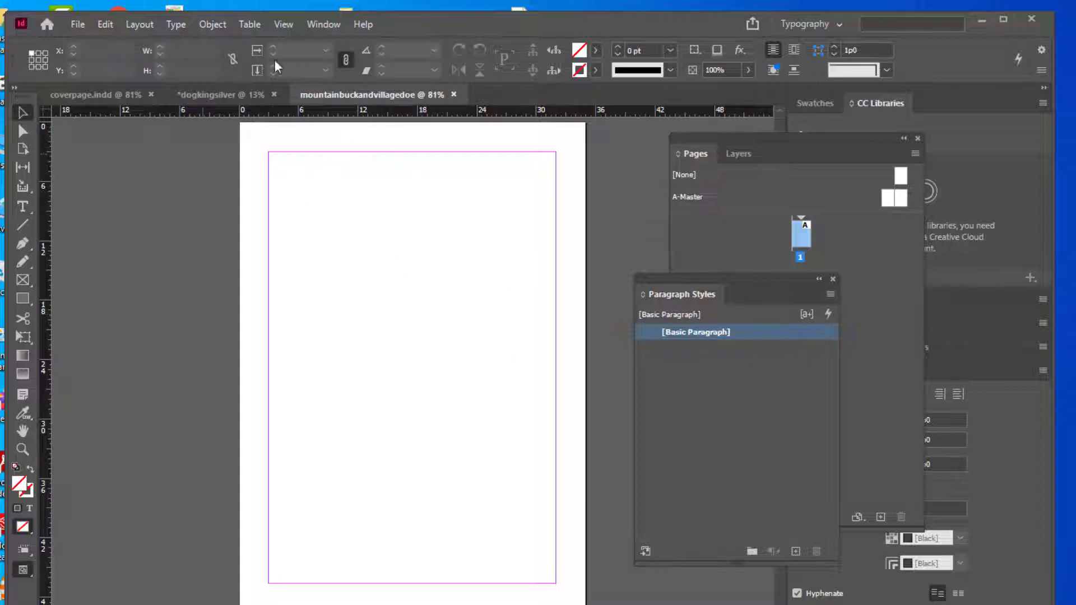
# Create another A5 document named pigeonandcrow, matching the story's file name in the jatakatales folder
pyautogui.click(79, 26)
pyautogui.moveTo(92, 41)
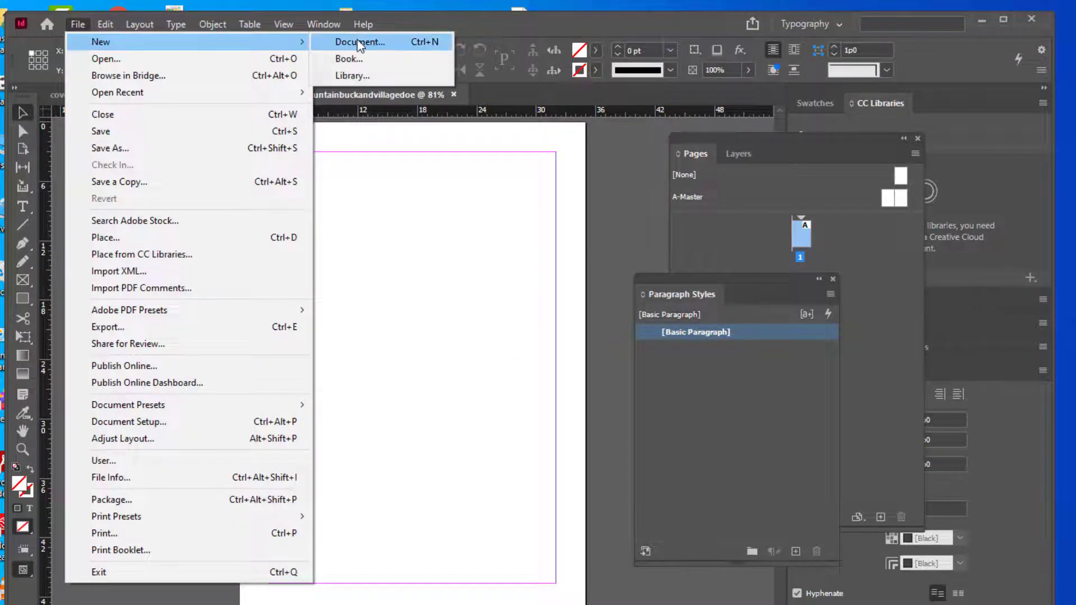
pyautogui.click(357, 41)
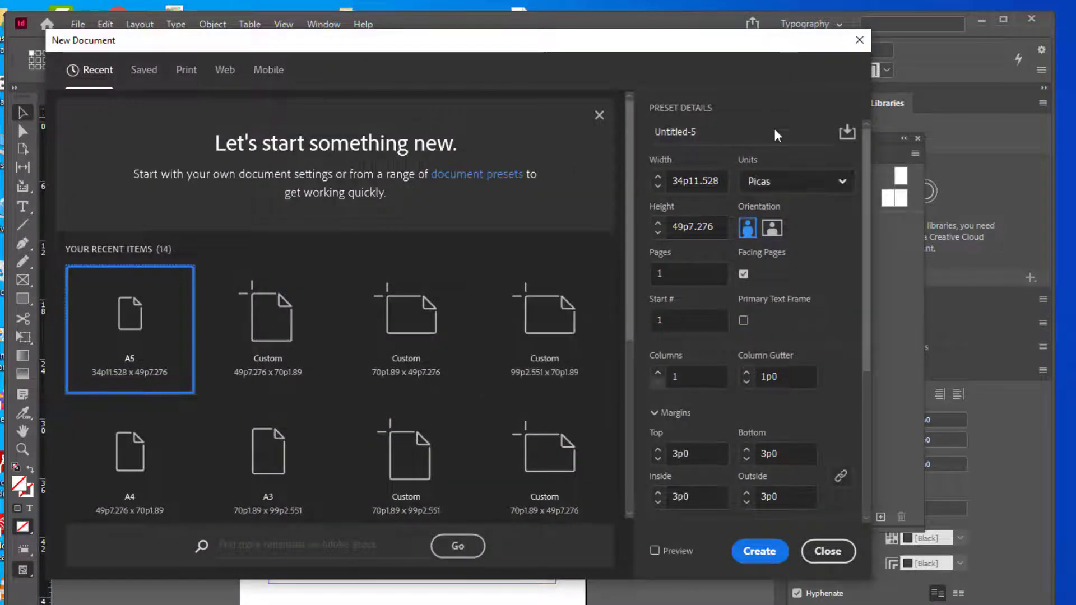
pyautogui.hotkey('alt', 'Tab')
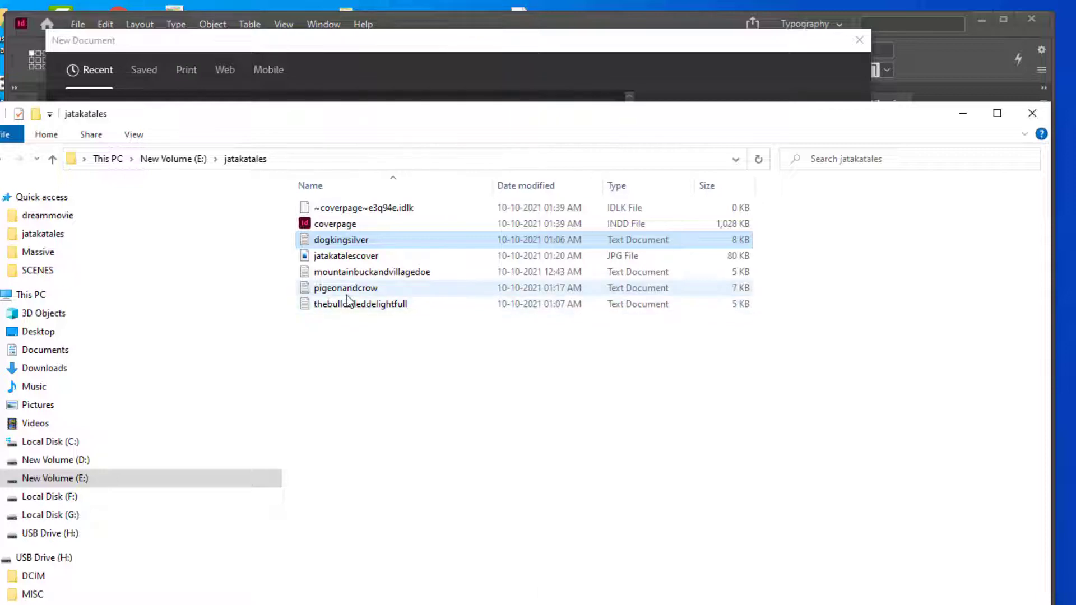
pyautogui.click(964, 115)
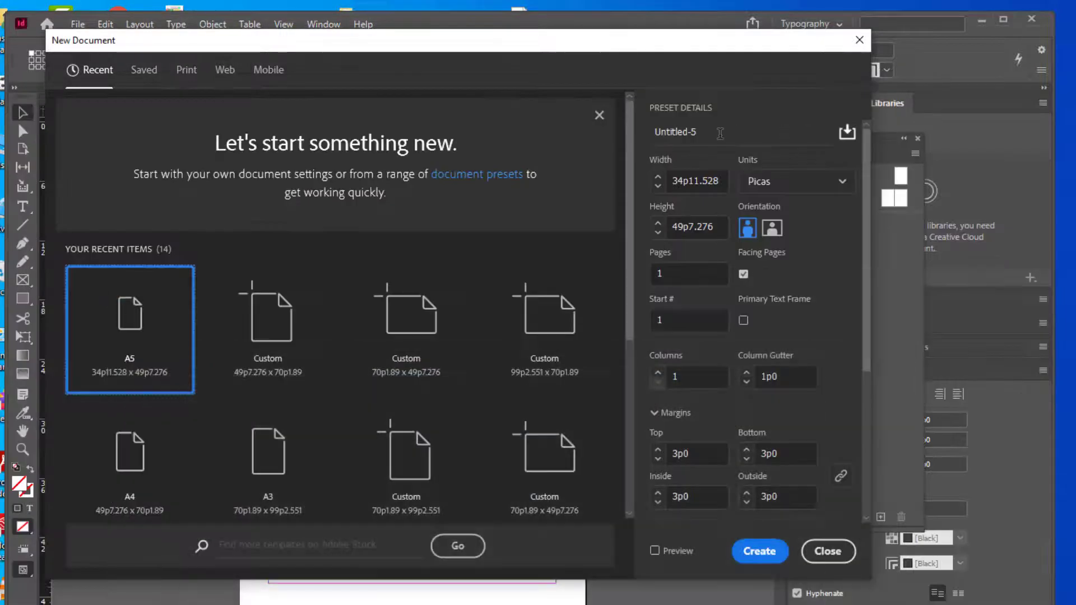
pyautogui.write('pl')
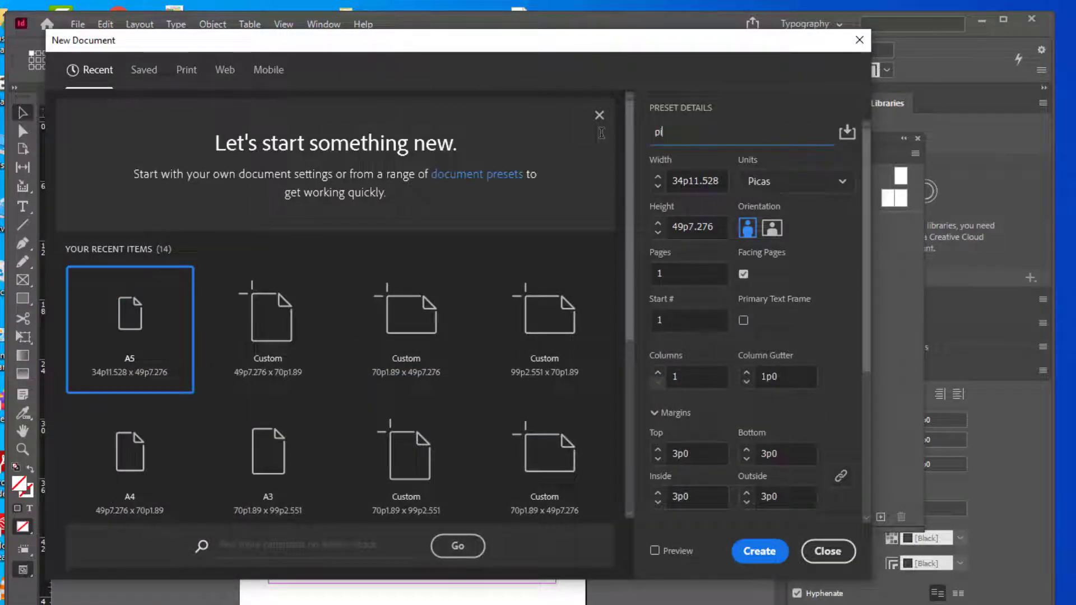
pyautogui.write('geonandc')
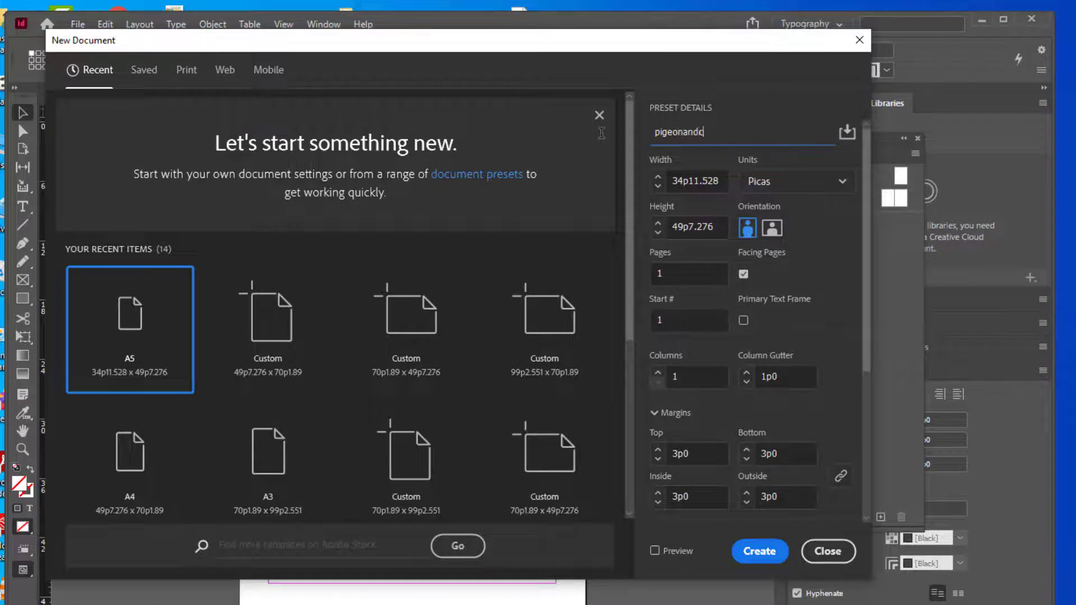
pyautogui.write('row')
pyautogui.click(759, 551)
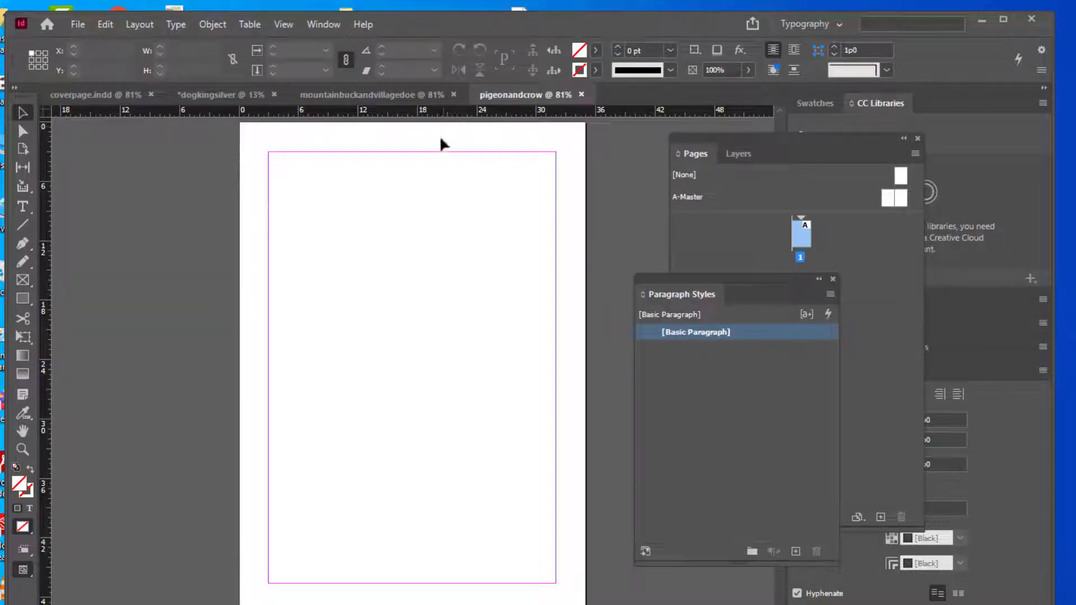
# Return to the dogkingsilver document and examine its title and the styled story text across the first pages
pyautogui.click(389, 101)
pyautogui.click(246, 98)
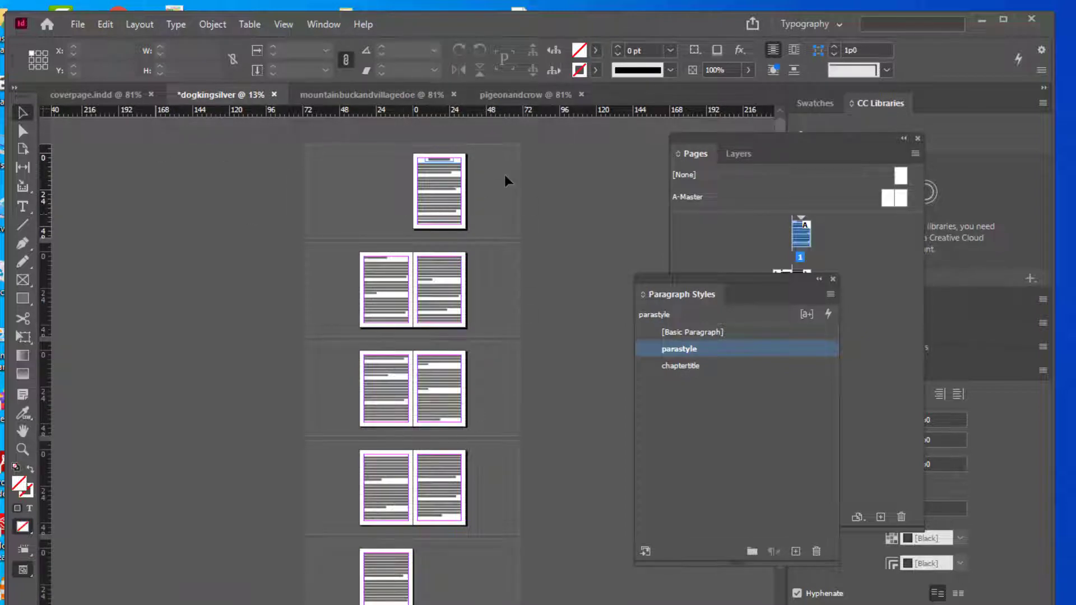
pyautogui.hotkey('ctrl', '=')
pyautogui.hotkey('ctrl', '=')
pyautogui.hotkey('ctrl', '=')
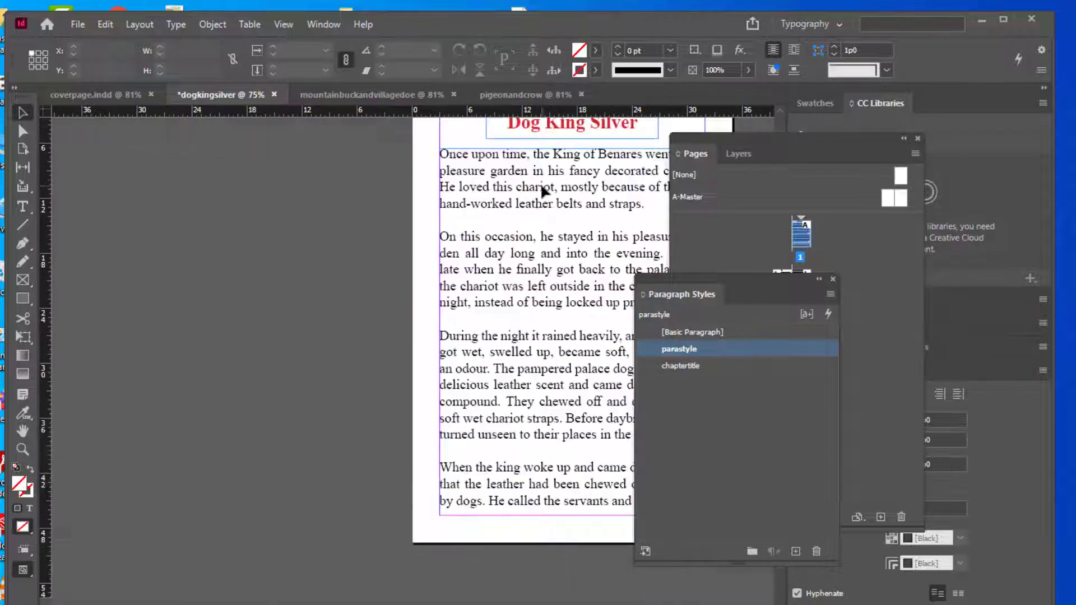
pyautogui.scroll(2, 562, 202)
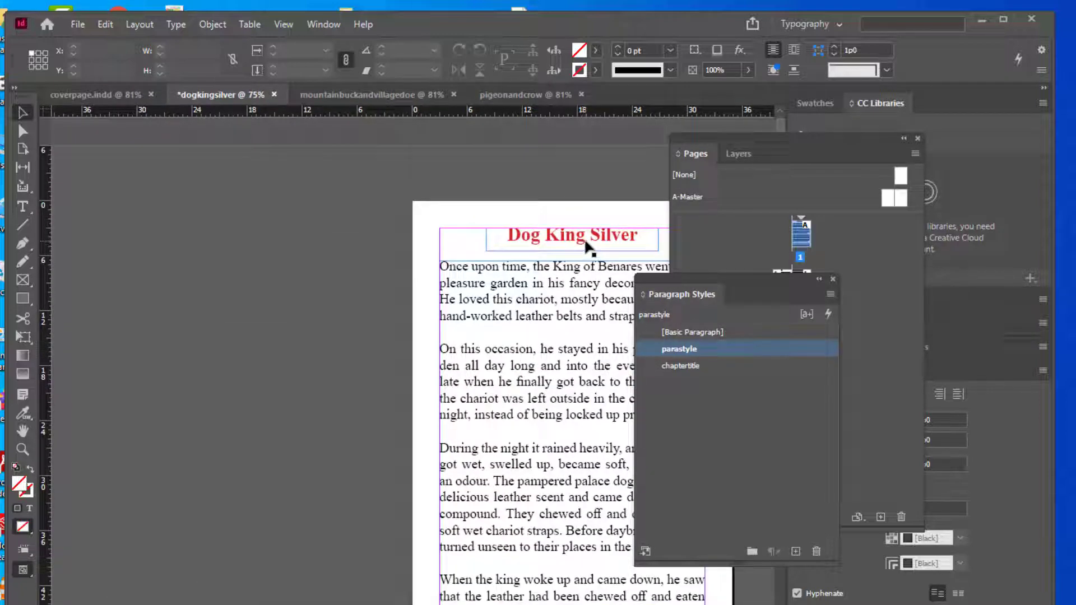
pyautogui.scroll(-2, 585, 238)
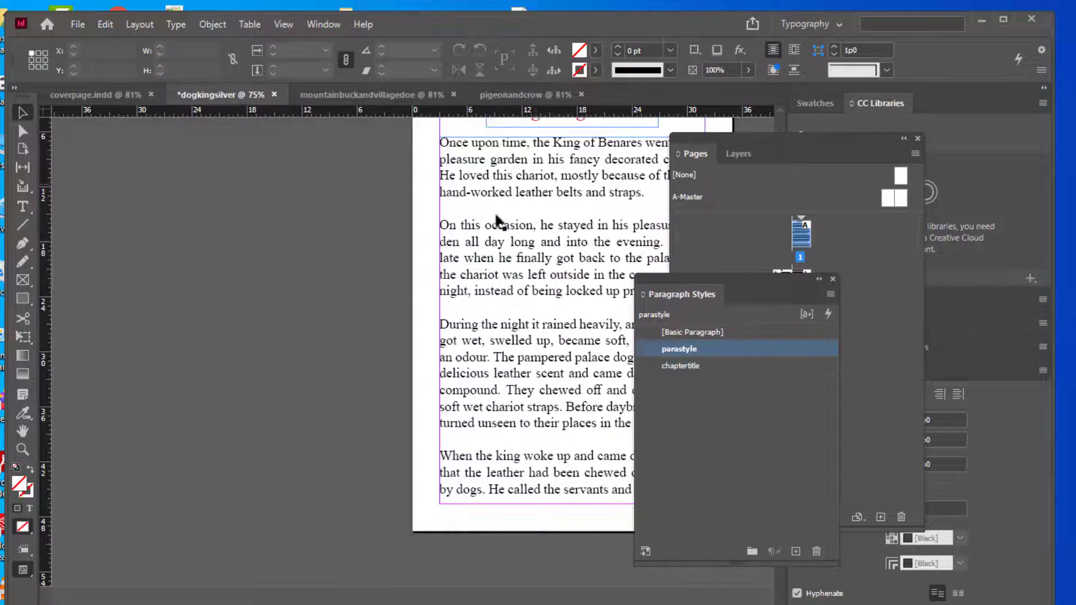
pyautogui.scroll(-3, 563, 245)
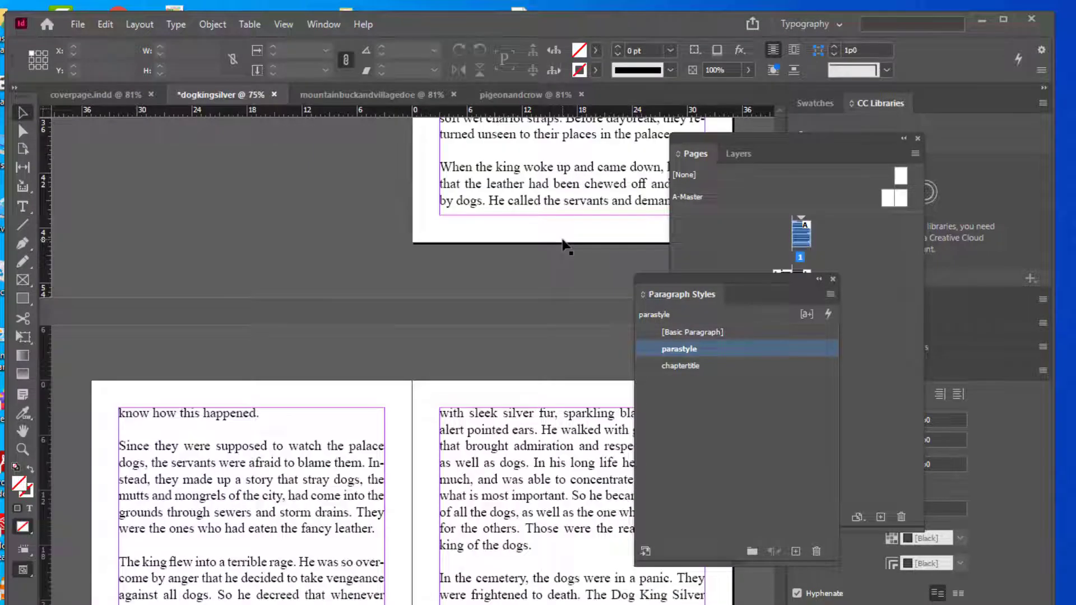
pyautogui.scroll(3, 560, 244)
pyautogui.scroll(-4, 588, 196)
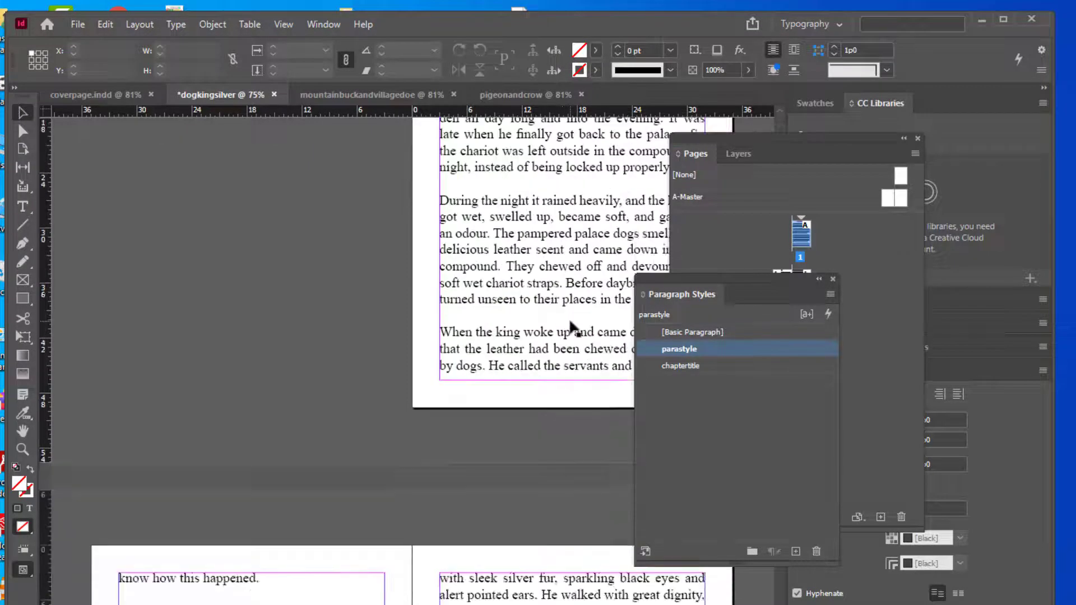
pyautogui.scroll(2, 569, 320)
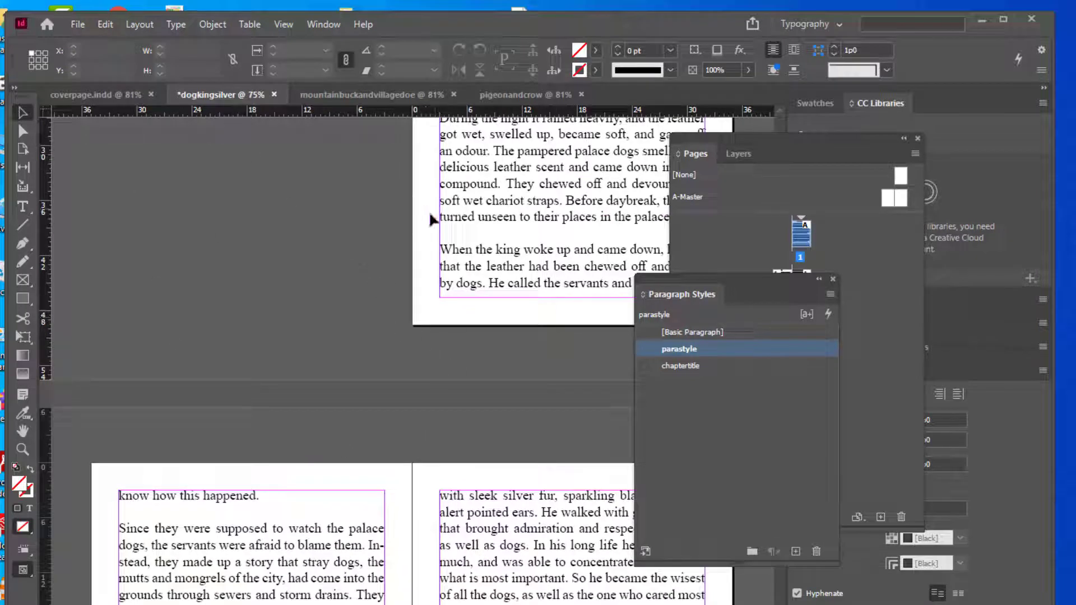
# Move the Paragraph Styles panel away from the page so the Dog King Silver text is less covered
pyautogui.moveTo(738, 276); pyautogui.dragTo(746, 224)
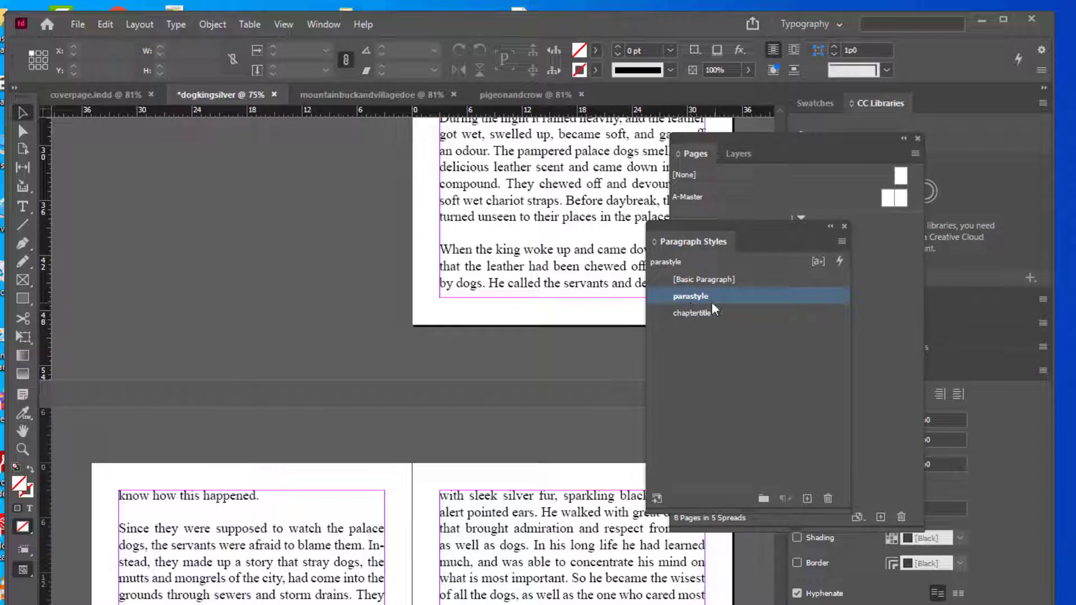
pyautogui.scroll(5, 548, 294)
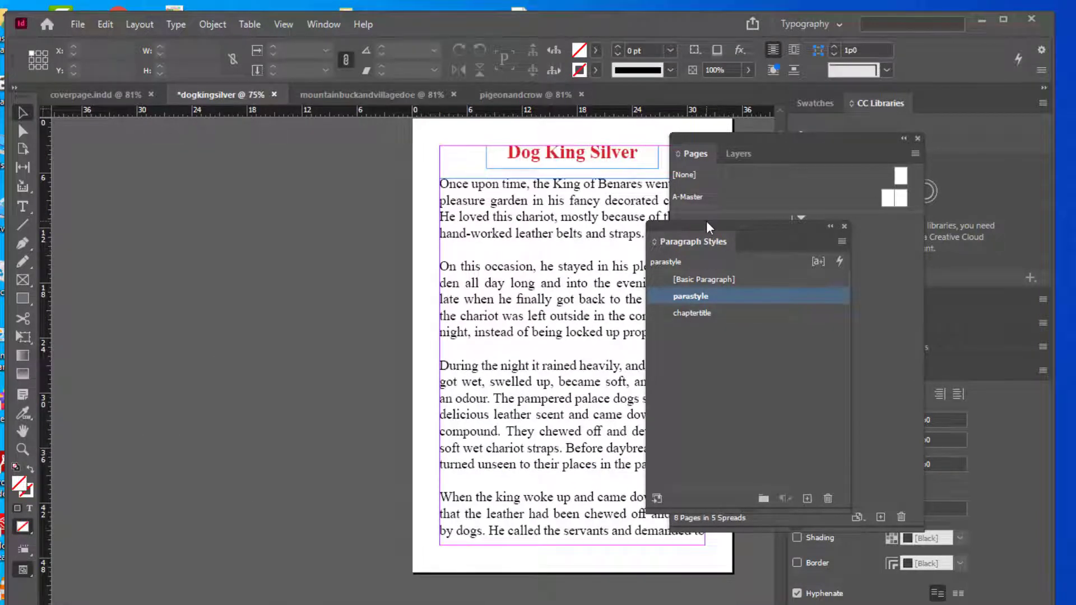
pyautogui.moveTo(706, 222); pyautogui.dragTo(816, 236)
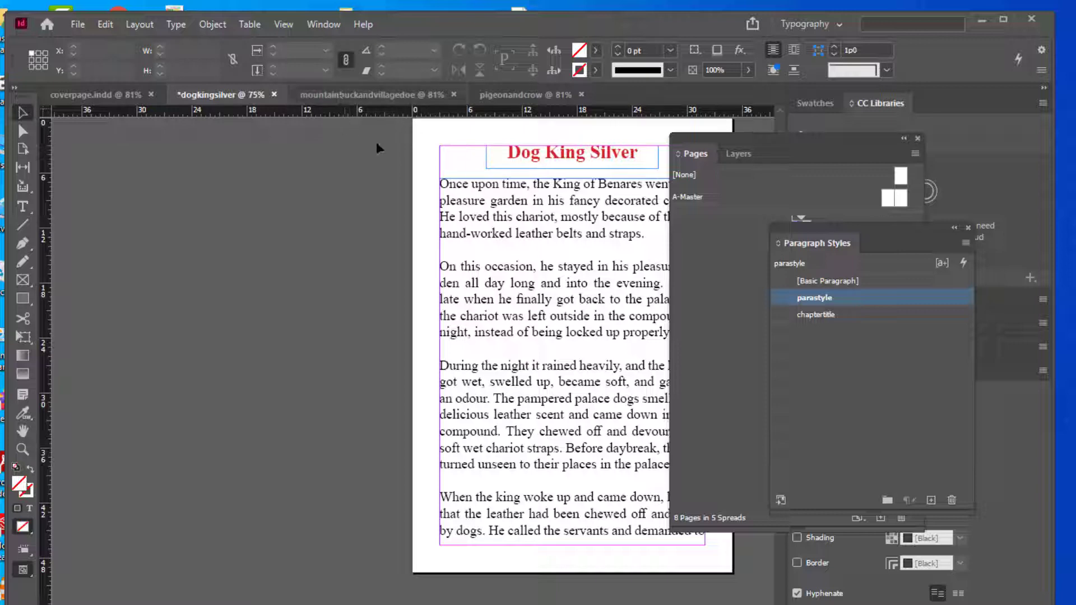
# Compare the paragraph styles available in the mountainbuckandvillagedoe, pigeonandcrow and dogkingsilver documents
pyautogui.click(363, 95)
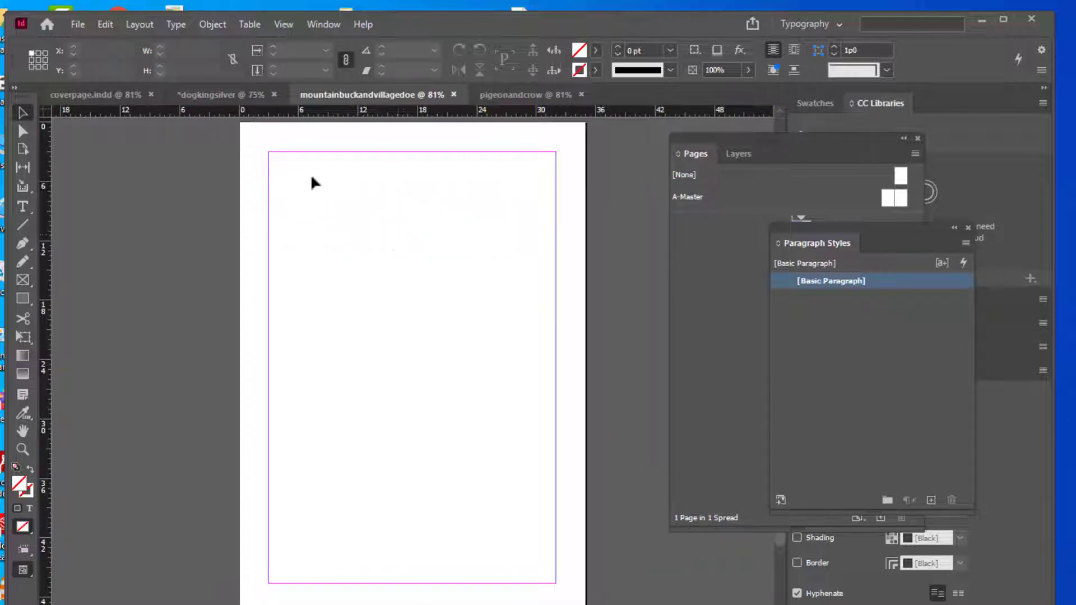
pyautogui.click(536, 95)
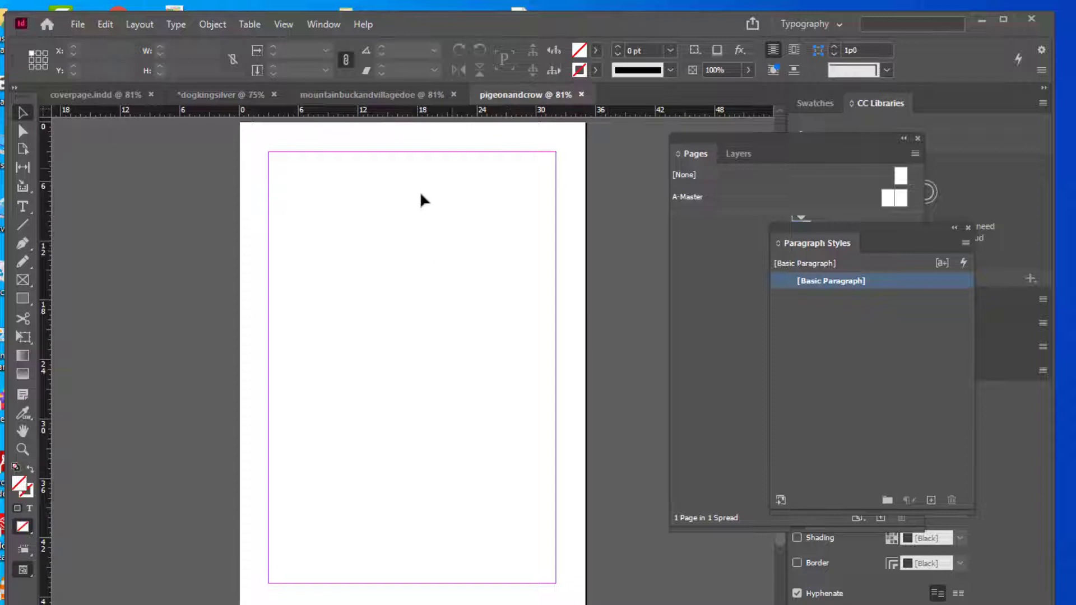
pyautogui.click(386, 96)
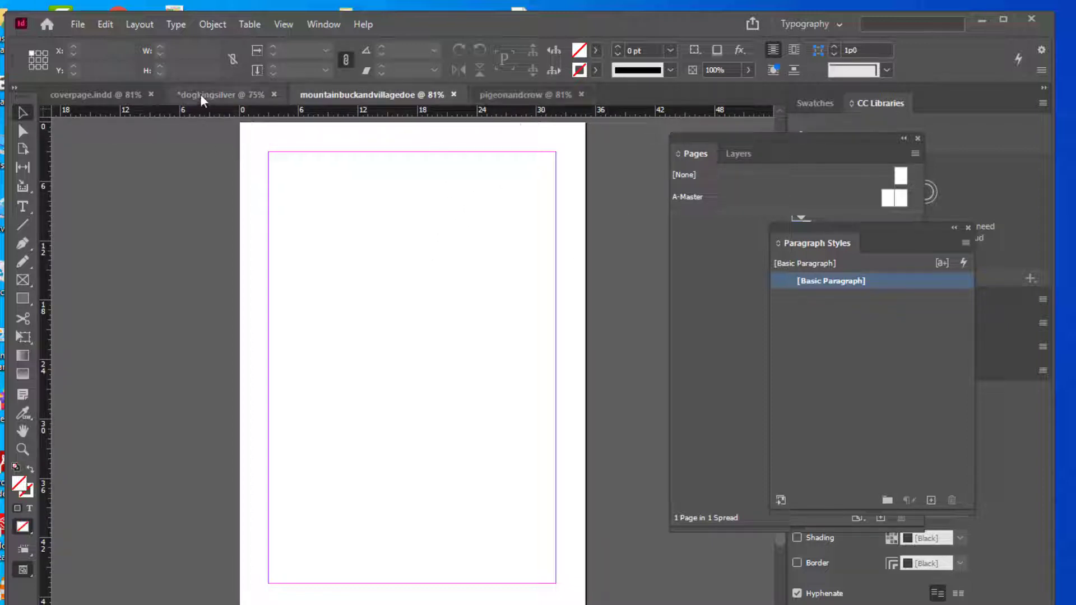
pyautogui.click(222, 96)
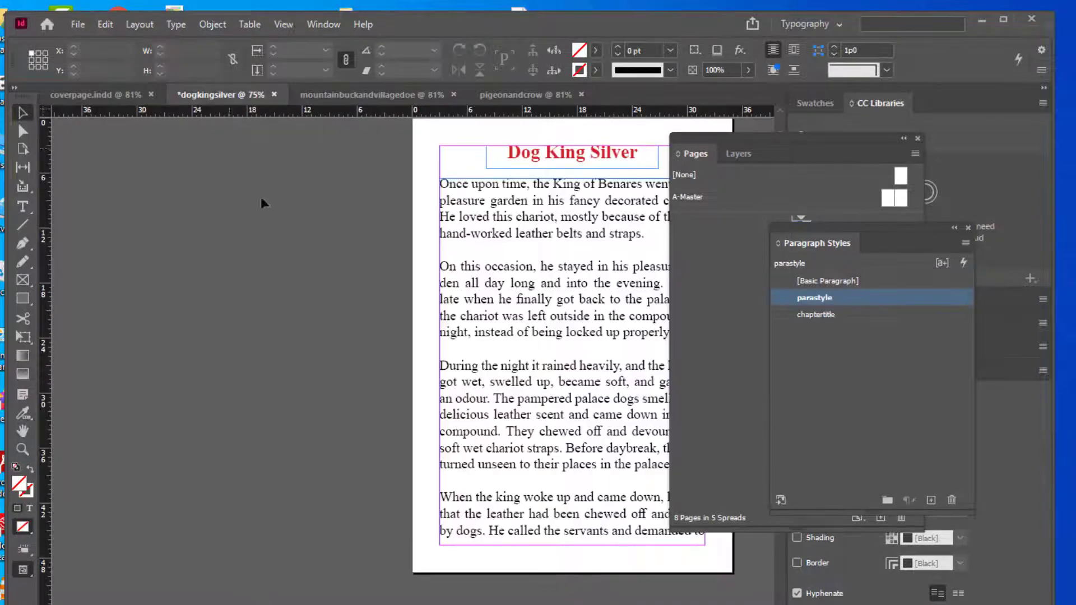
pyautogui.scroll(3, 511, 222)
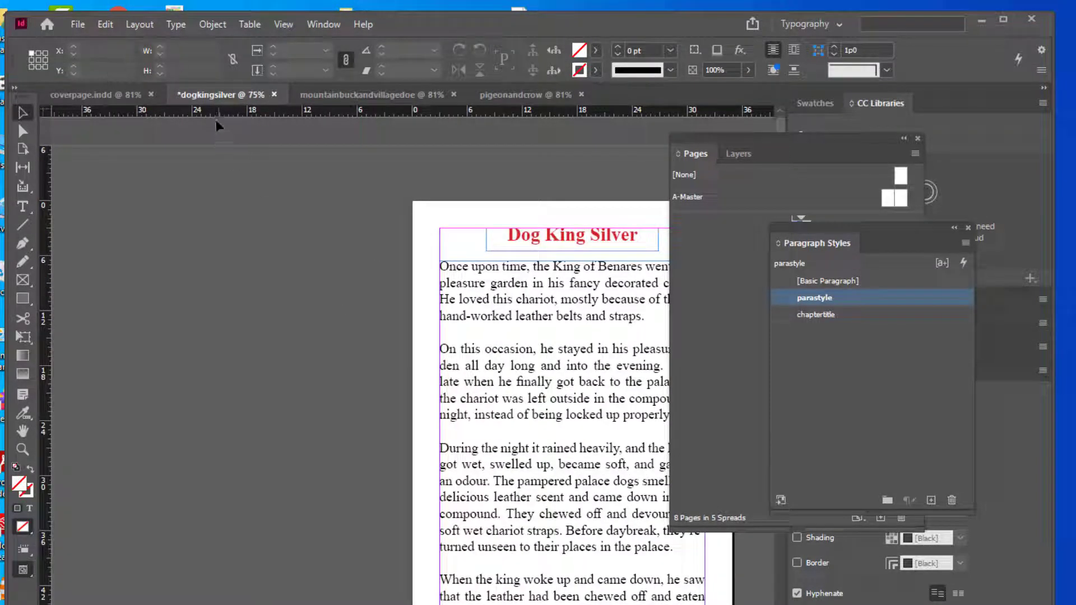
# Start a new book file and choose the jatakatales folder on New Volume (E:) as its location
pyautogui.click(76, 24)
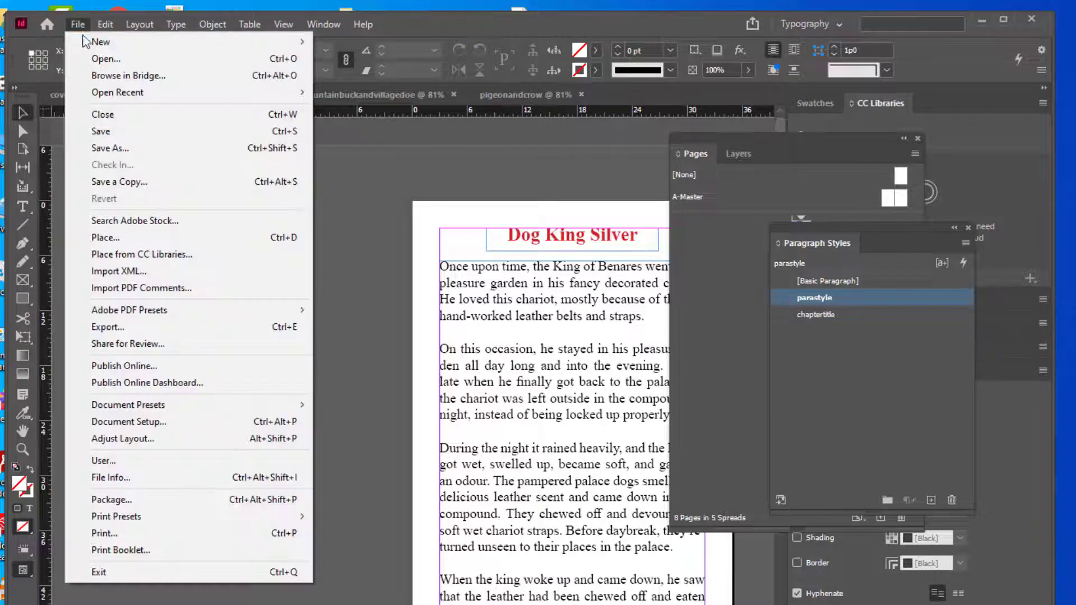
pyautogui.moveTo(88, 44)
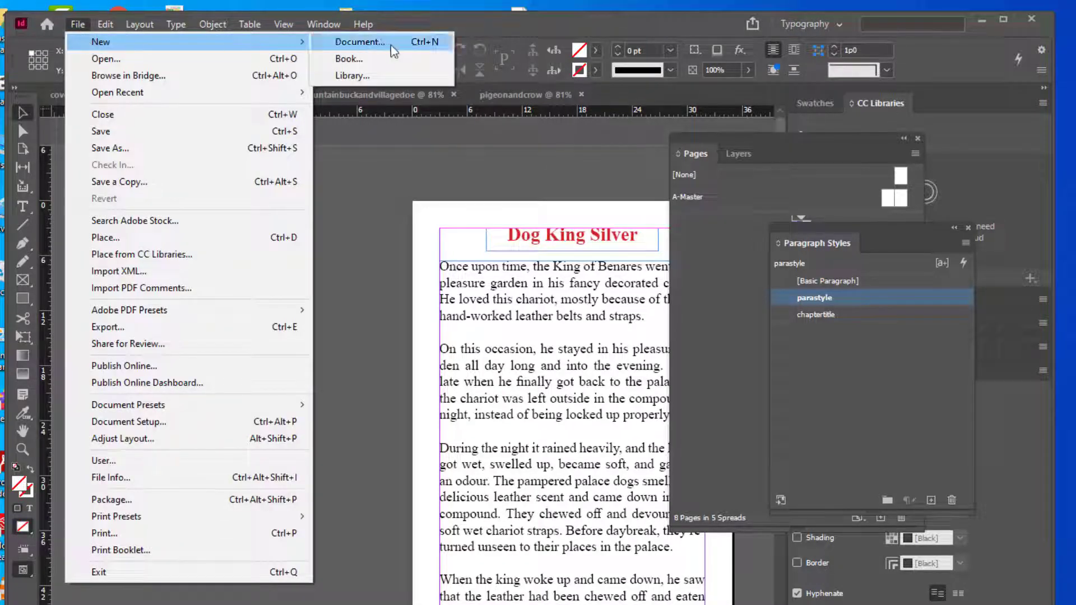
pyautogui.click(363, 58)
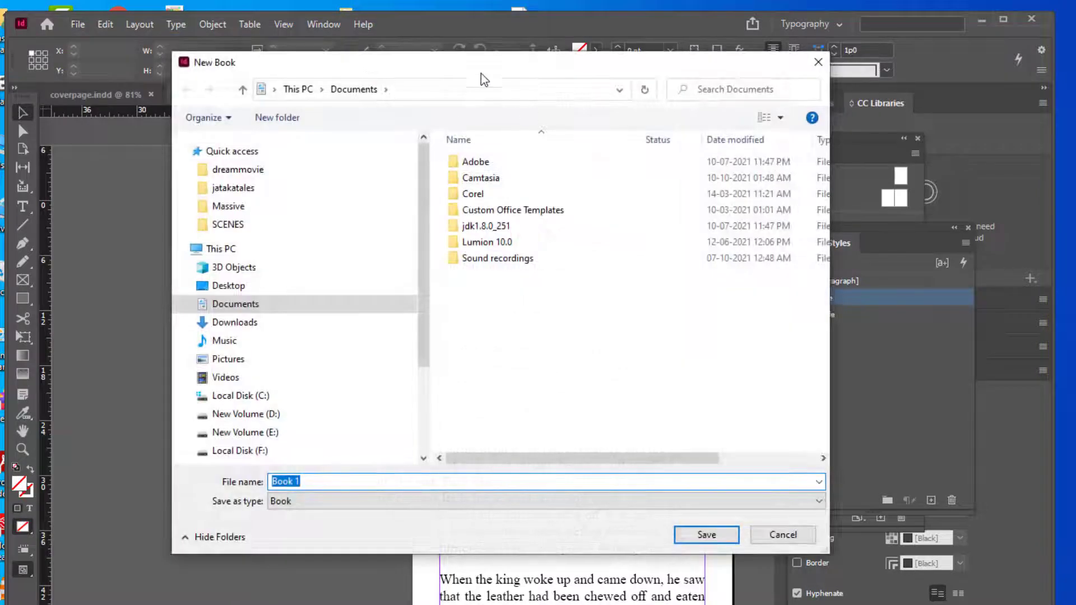
pyautogui.moveTo(470, 63)
pyautogui.mouseDown()
pyautogui.moveTo(486, 70)
pyautogui.moveTo(446, 84)
pyautogui.moveTo(466, 64)
pyautogui.mouseUp()
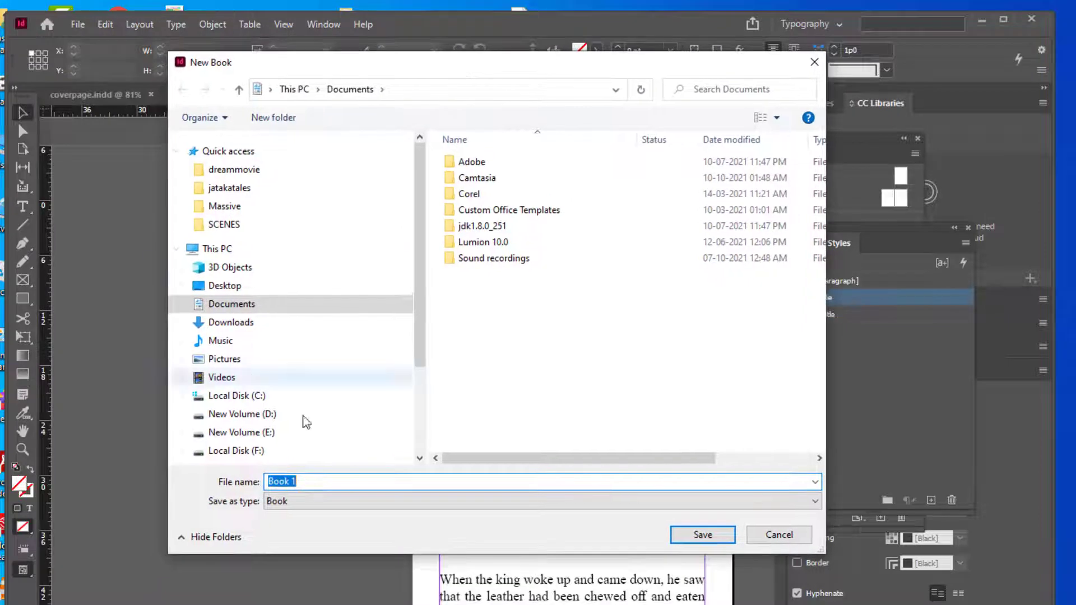
pyautogui.click(269, 433)
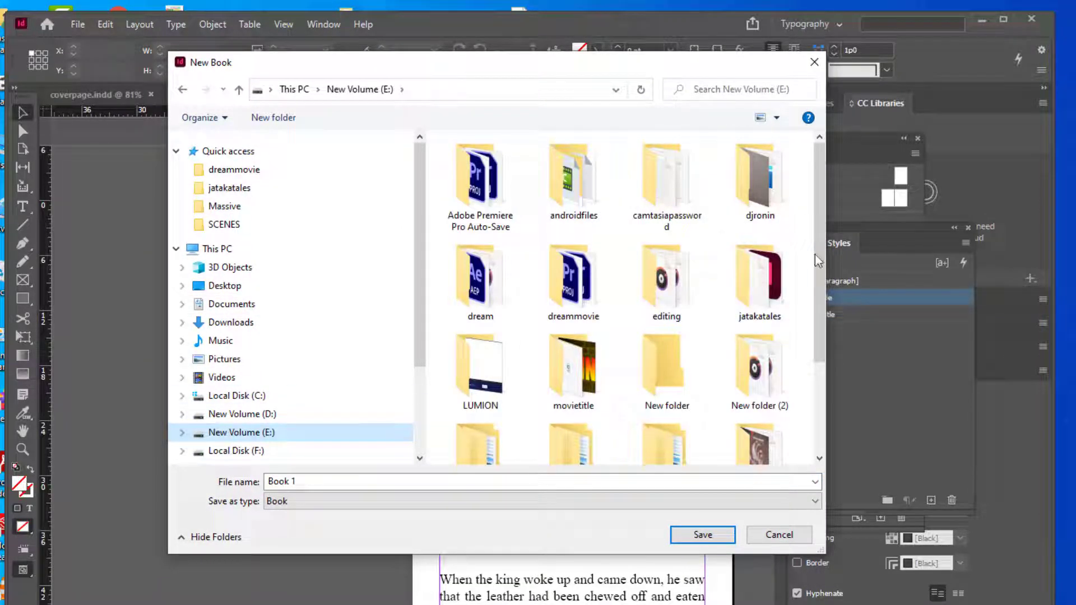
pyautogui.doubleClick(772, 280)
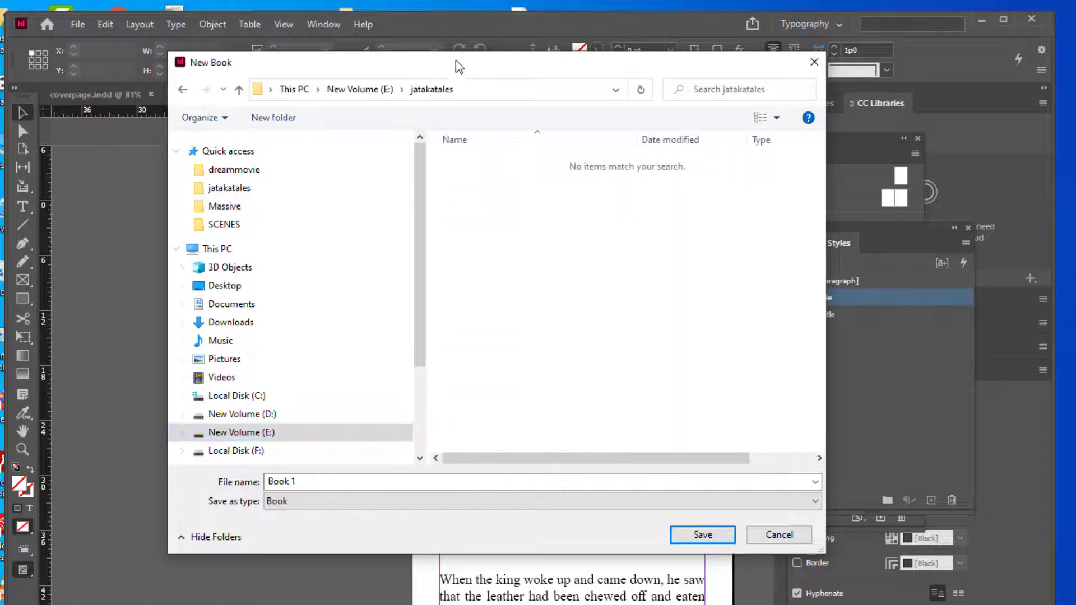
pyautogui.moveTo(455, 59); pyautogui.dragTo(432, 55)
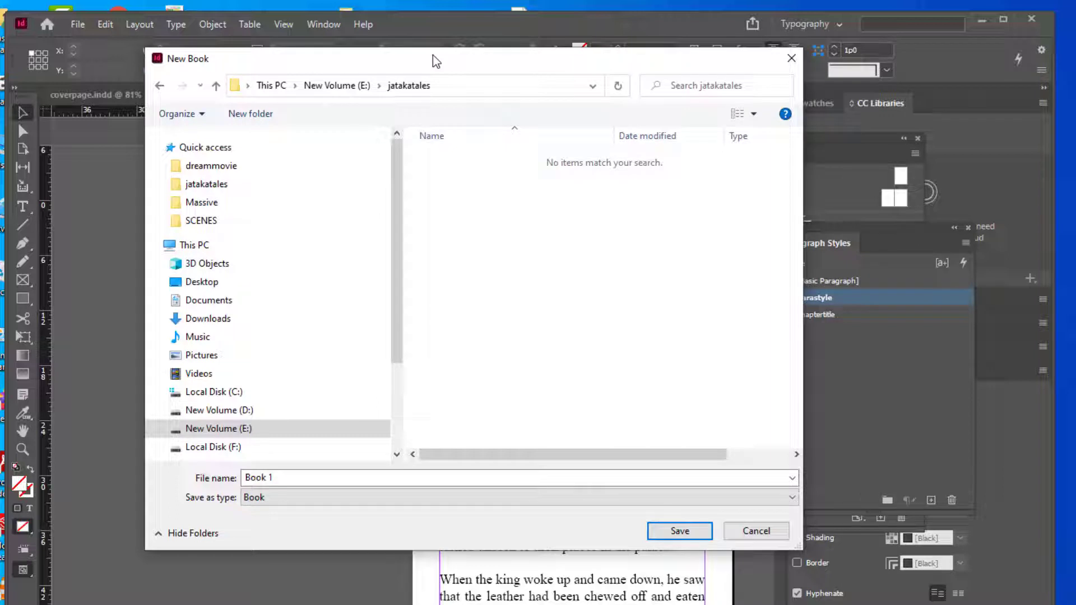
pyautogui.moveTo(433, 55); pyautogui.dragTo(451, 55)
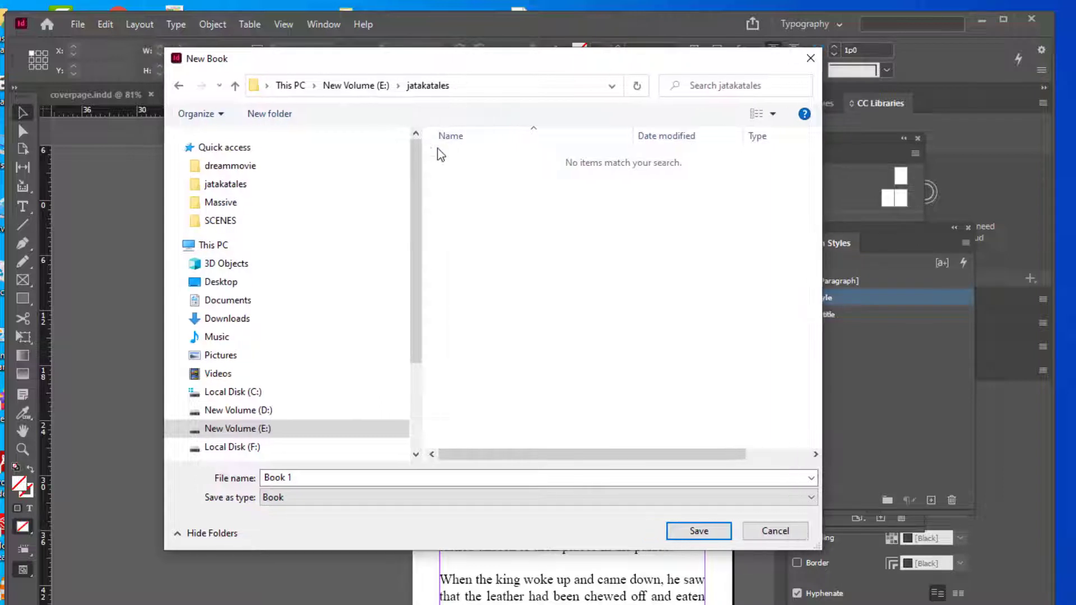
# Name the new book jatakatalesbook and save it in the jatakatales folder
pyautogui.click(320, 478)
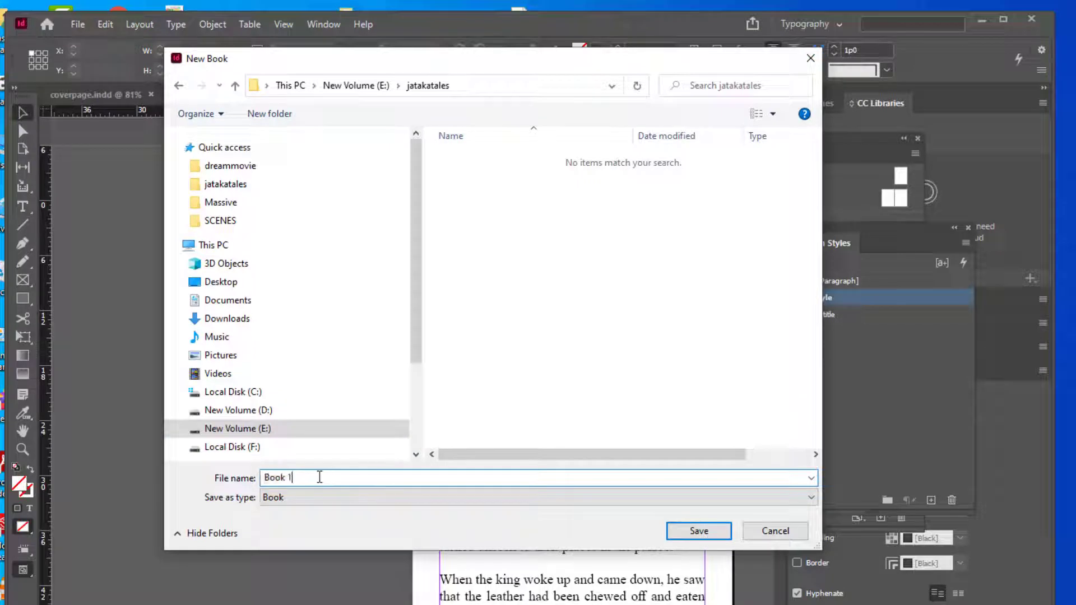
pyautogui.hotkey('ctrl', 'a')
pyautogui.press('BackSpace')
pyautogui.write('jataka')
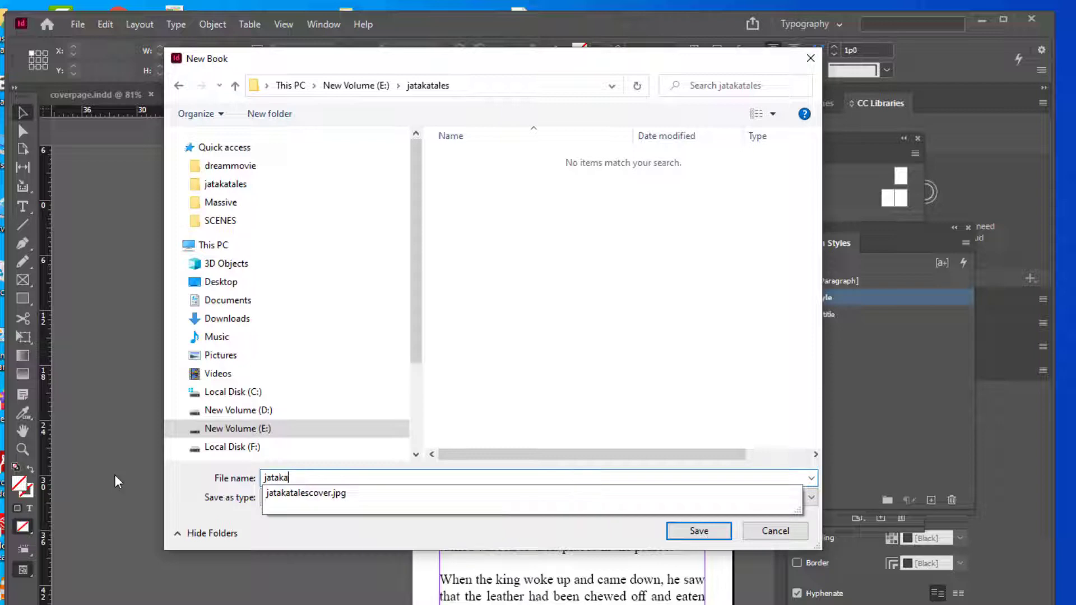
pyautogui.write('talesboo')
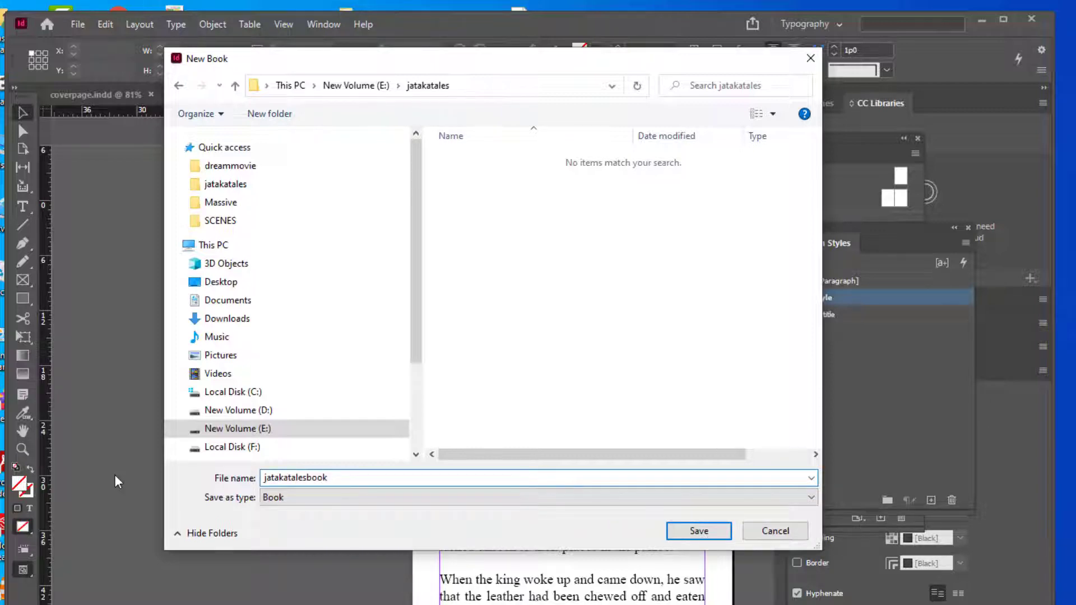
pyautogui.click(700, 535)
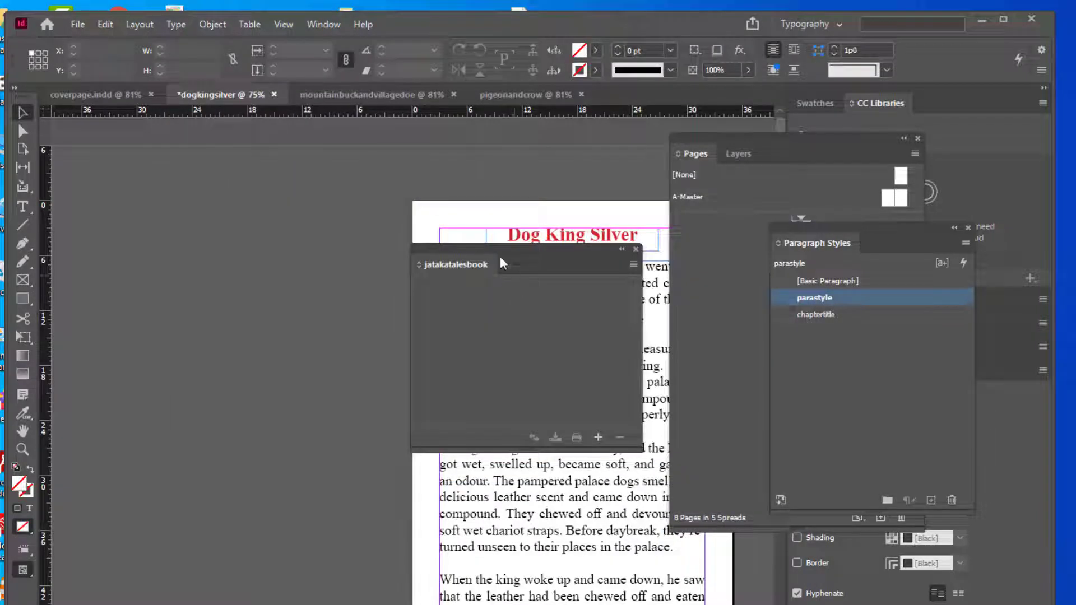
# Add the coverpage document to the jatakatalesbook book
pyautogui.moveTo(463, 252); pyautogui.dragTo(458, 180)
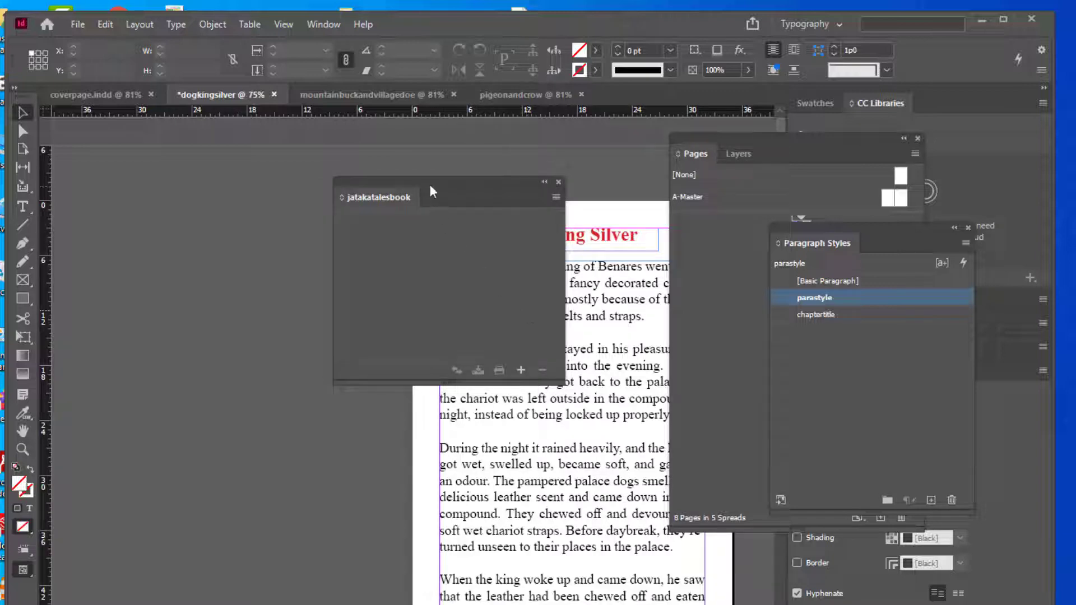
pyautogui.moveTo(429, 184)
pyautogui.mouseDown()
pyautogui.moveTo(521, 183)
pyautogui.moveTo(442, 181)
pyautogui.moveTo(430, 169)
pyautogui.mouseUp()
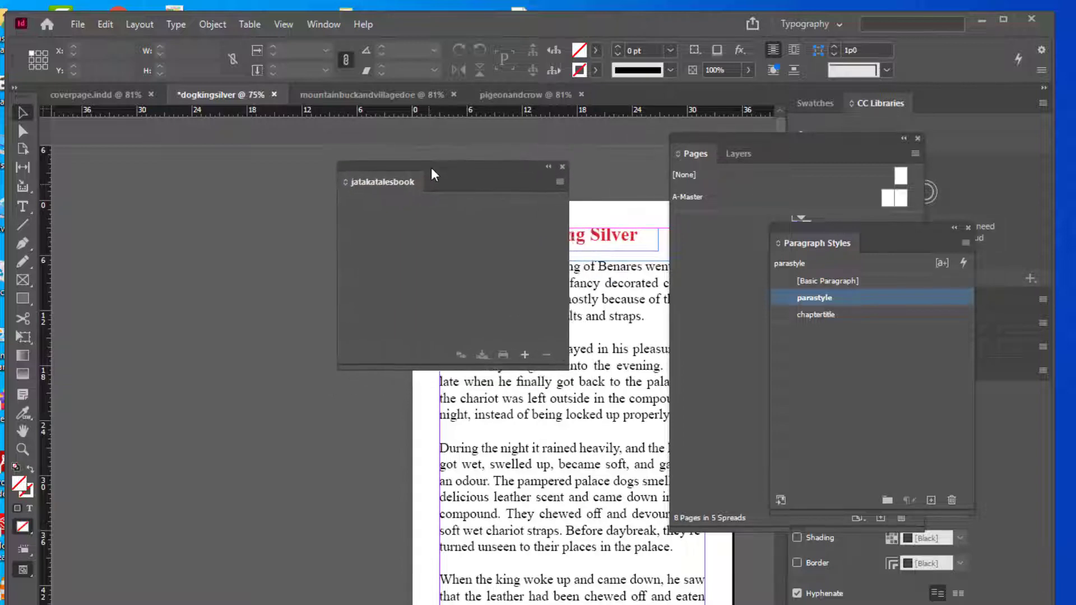
pyautogui.click(522, 354)
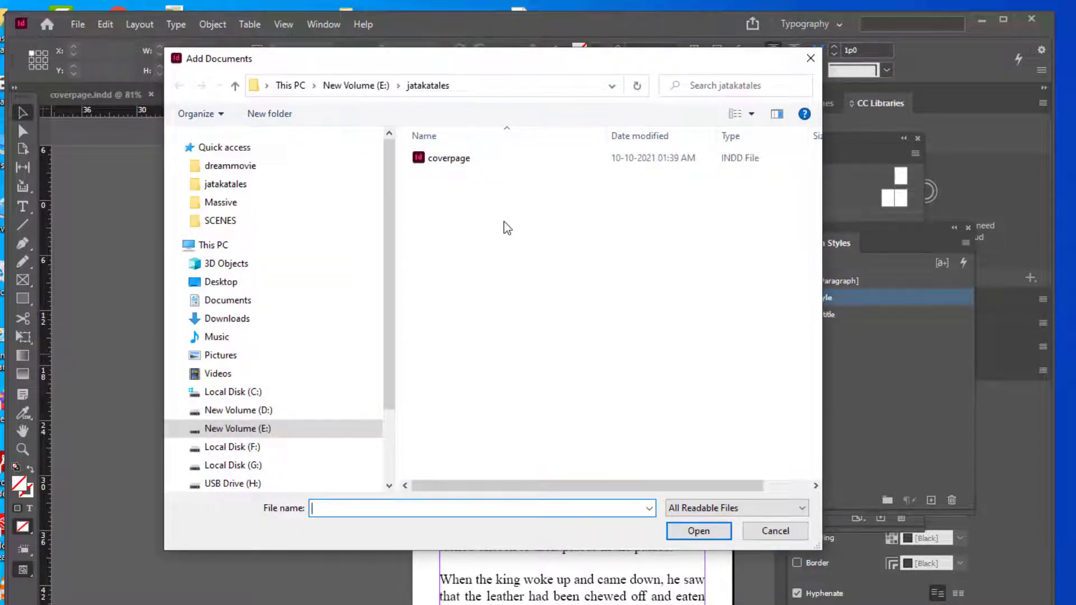
pyautogui.click(444, 162)
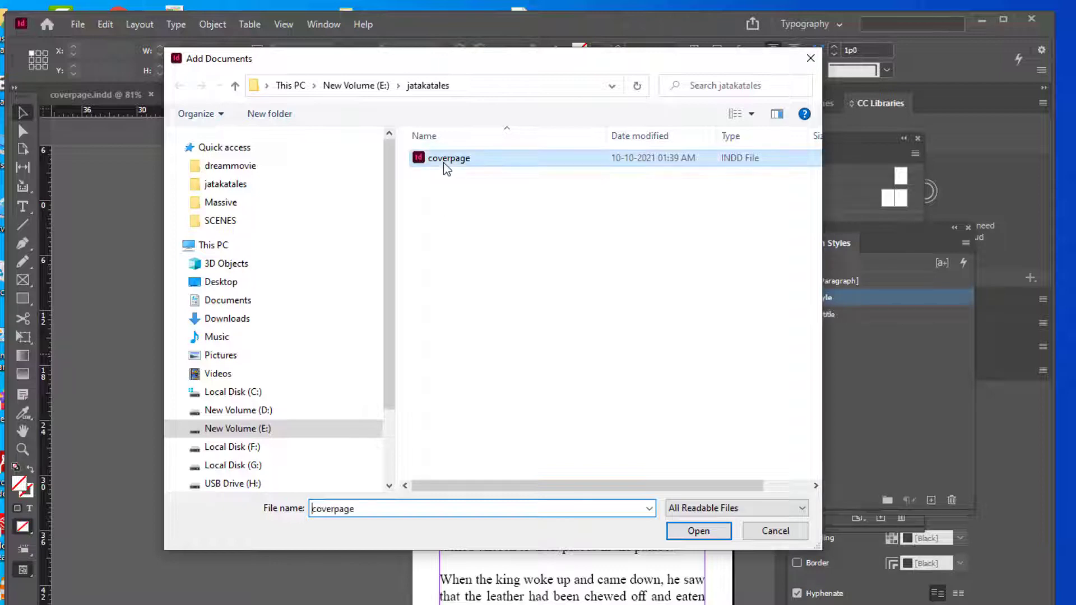
pyautogui.click(698, 531)
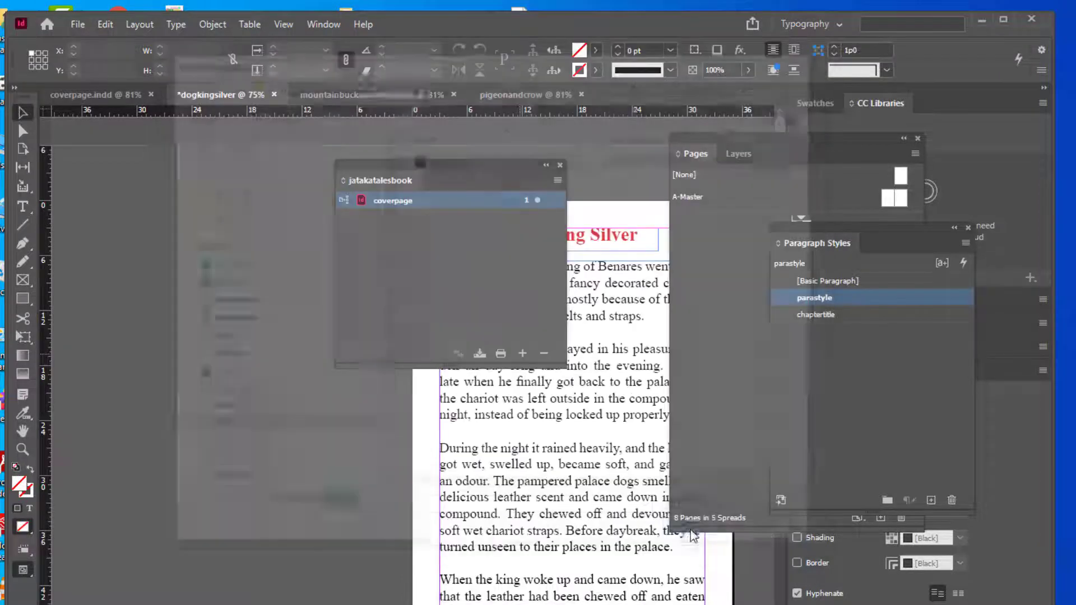
pyautogui.moveTo(393, 168); pyautogui.dragTo(363, 232)
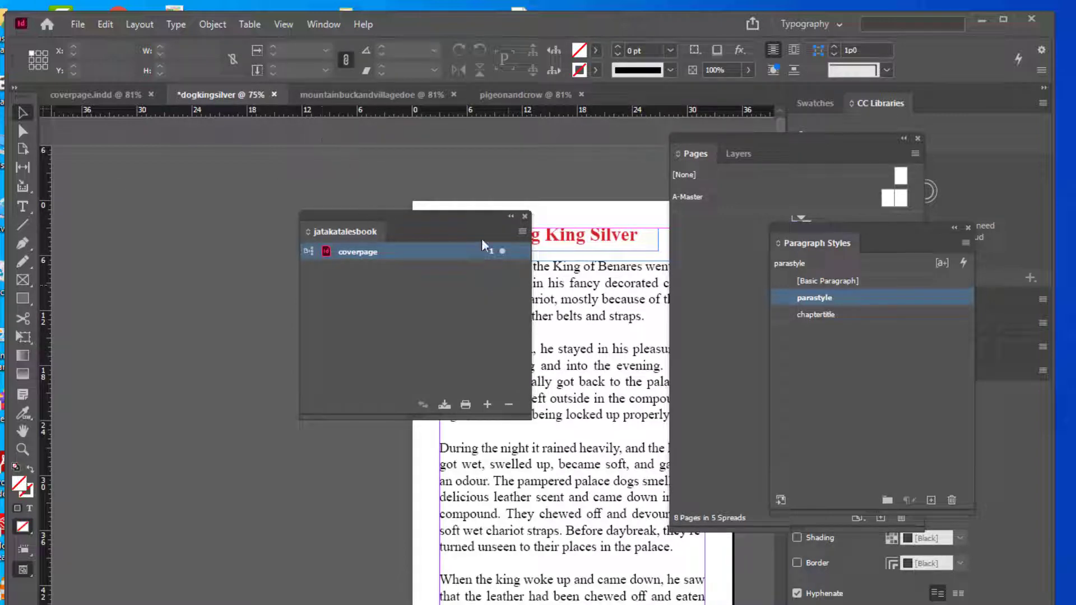
# Save the dogkingsilver document under that name as an InDesign 2021 document in the jatakatales folder
pyautogui.click(347, 93)
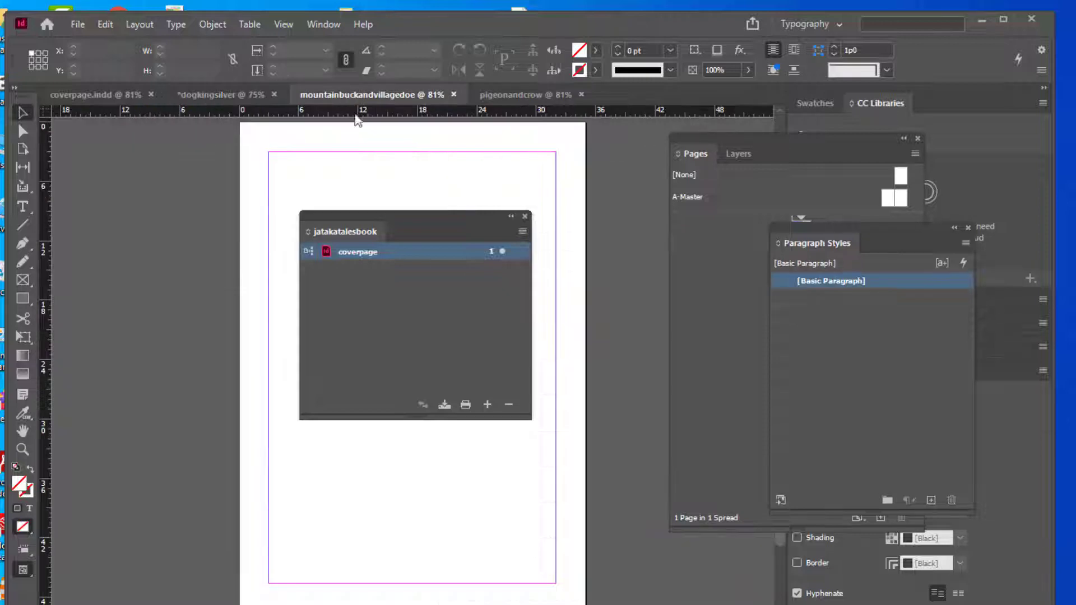
pyautogui.moveTo(426, 215); pyautogui.dragTo(568, 237)
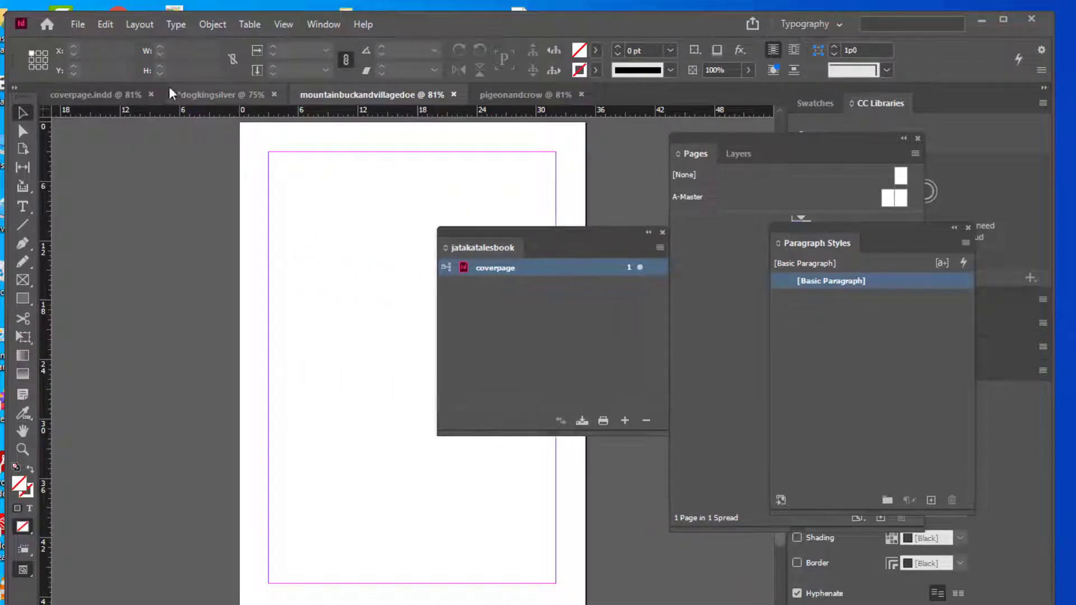
pyautogui.click(223, 95)
pyautogui.moveTo(482, 231); pyautogui.dragTo(526, 232)
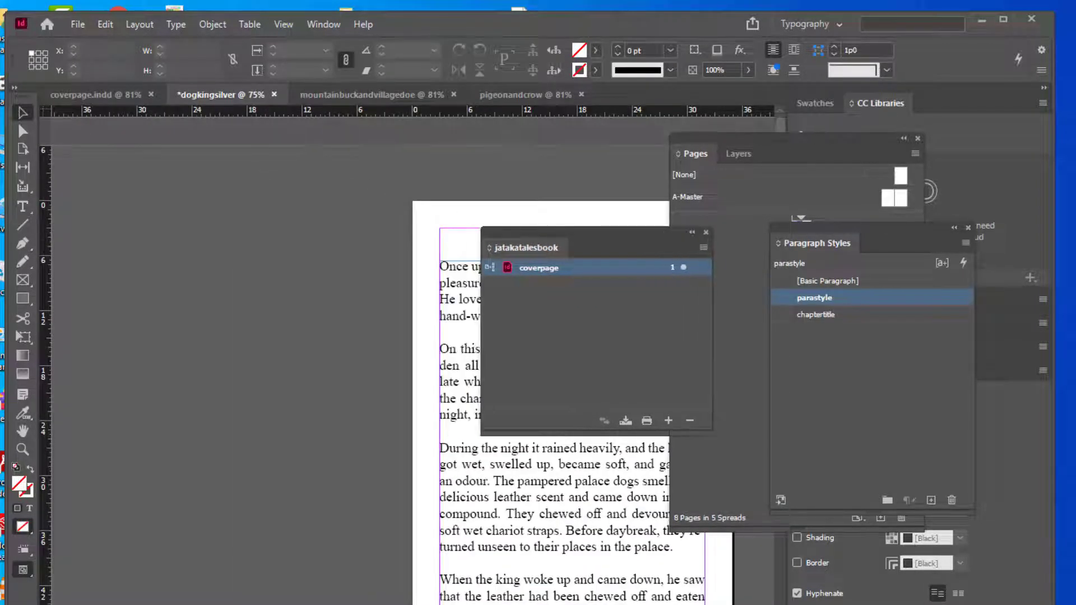
pyautogui.click(76, 24)
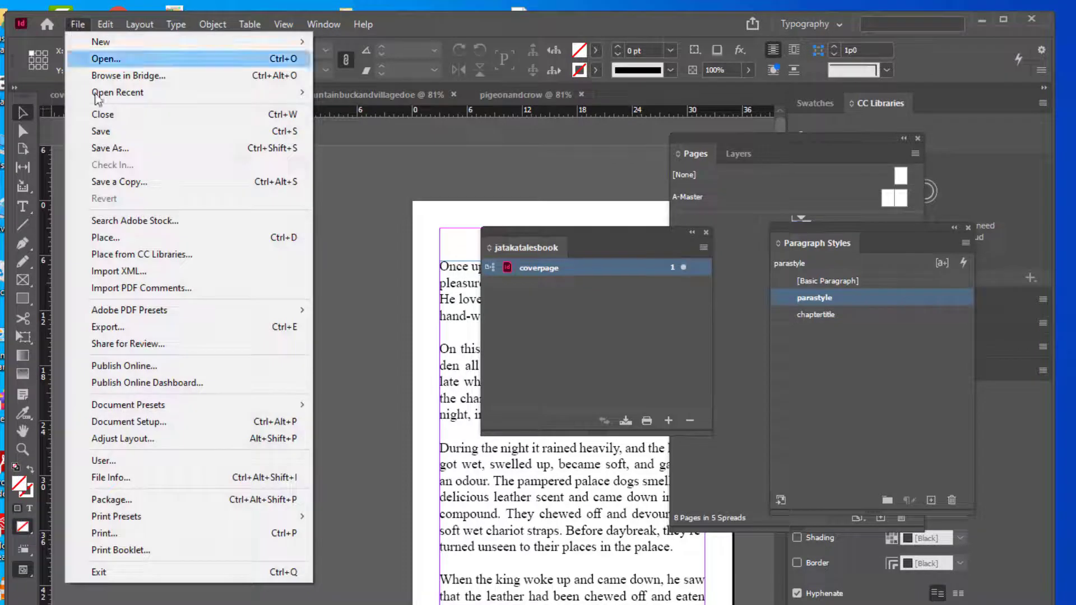
pyautogui.click(126, 148)
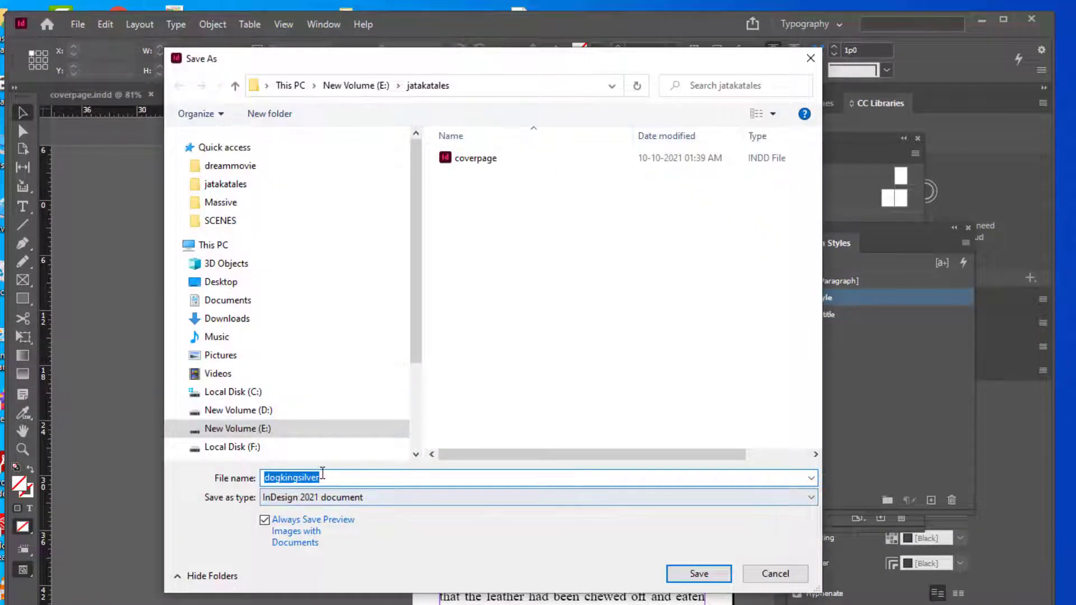
pyautogui.click(699, 574)
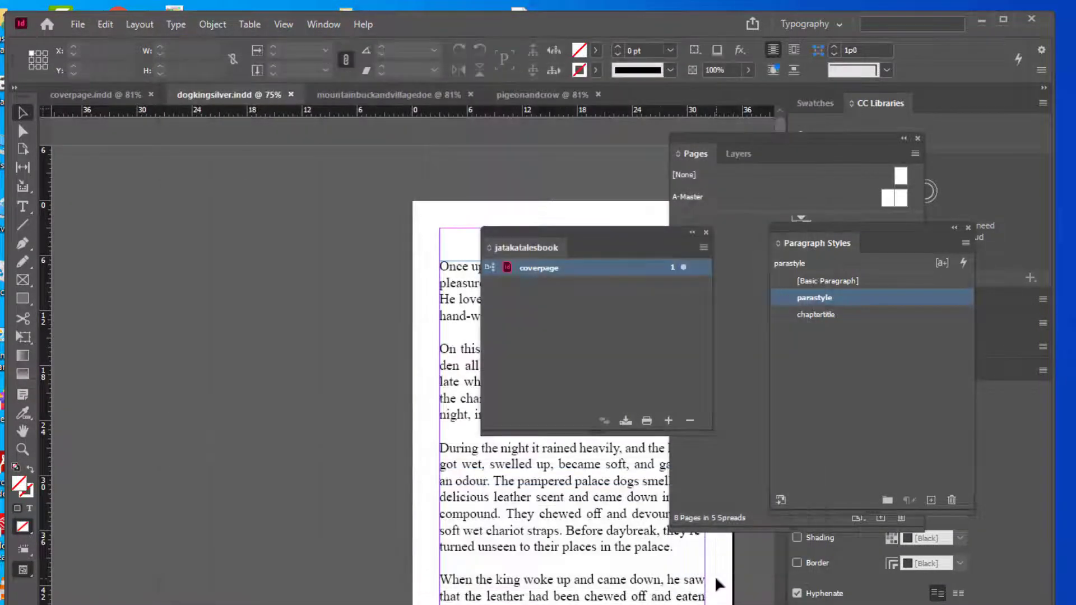
# Save the mountainbuckandvillagedoe document under that name in the jatakatales folder
pyautogui.click(351, 98)
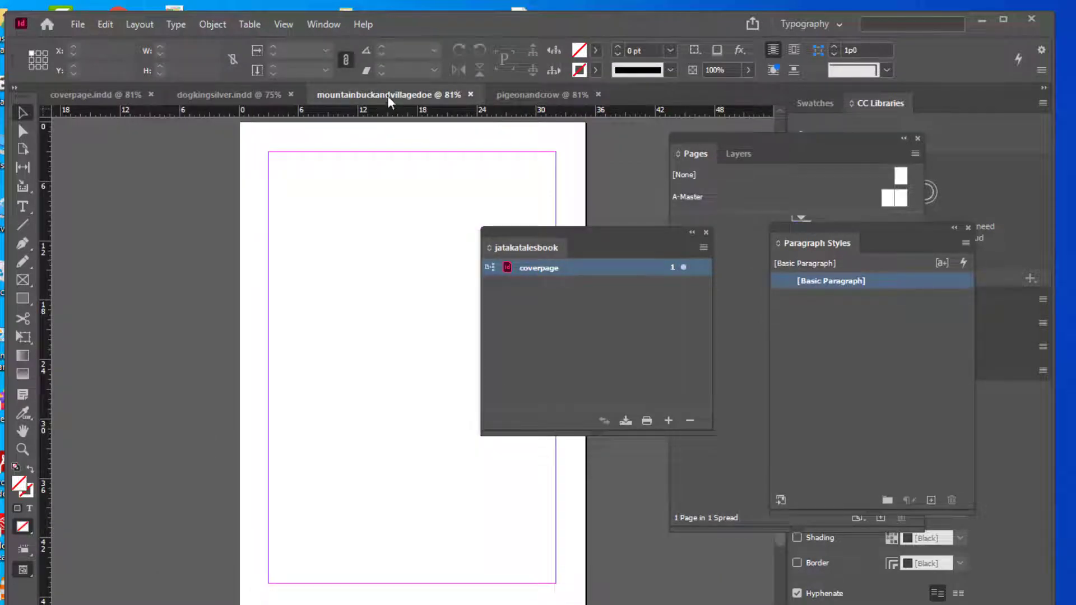
pyautogui.click(82, 26)
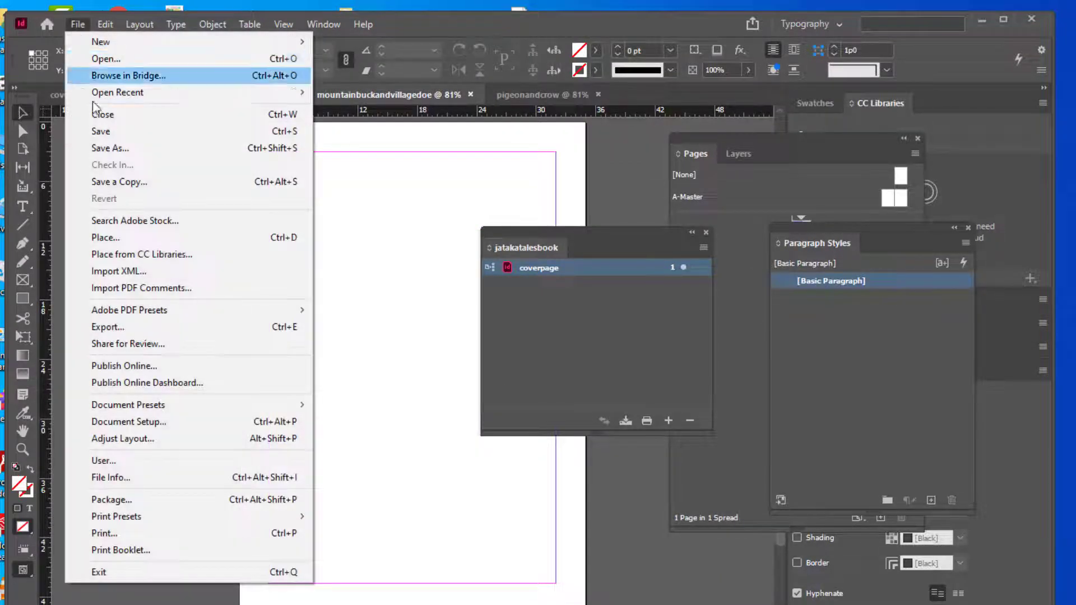
pyautogui.click(115, 147)
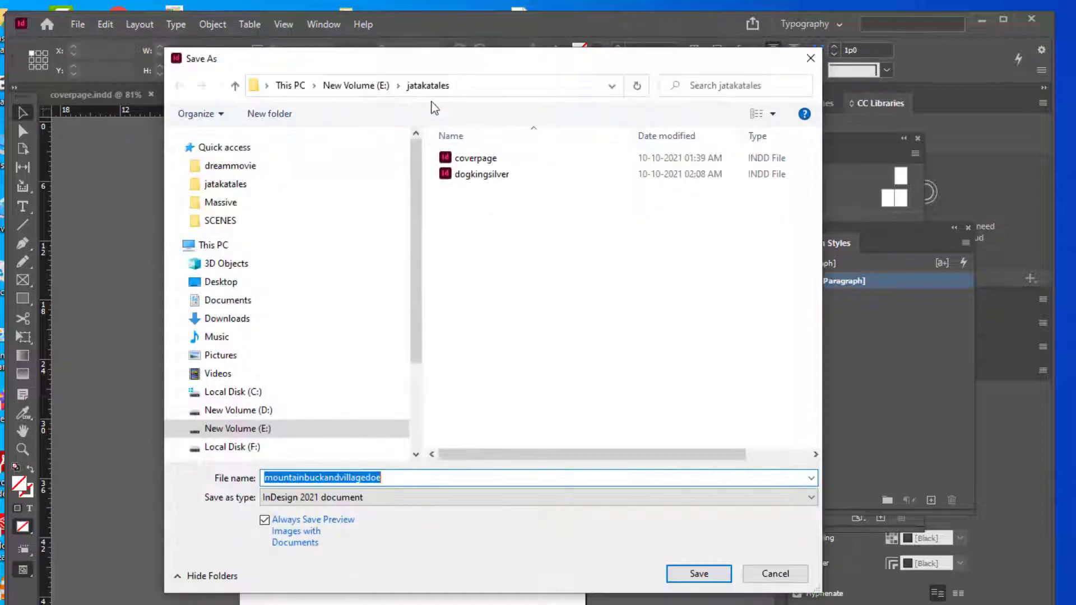
pyautogui.click(696, 574)
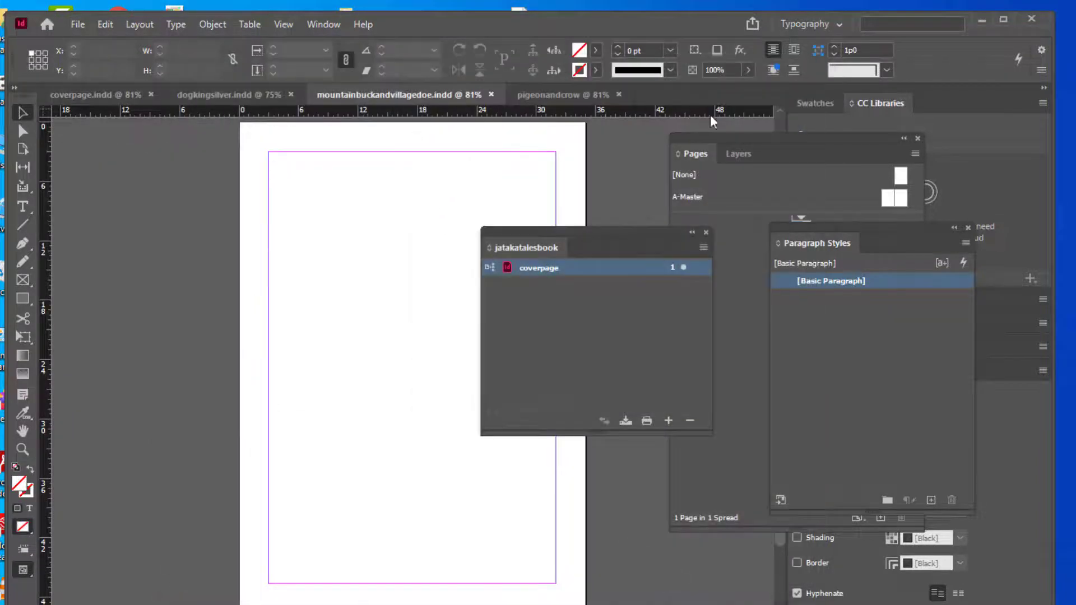
# Save the pigeonandcrow document under that name in the jatakatales folder
pyautogui.click(560, 96)
pyautogui.click(73, 25)
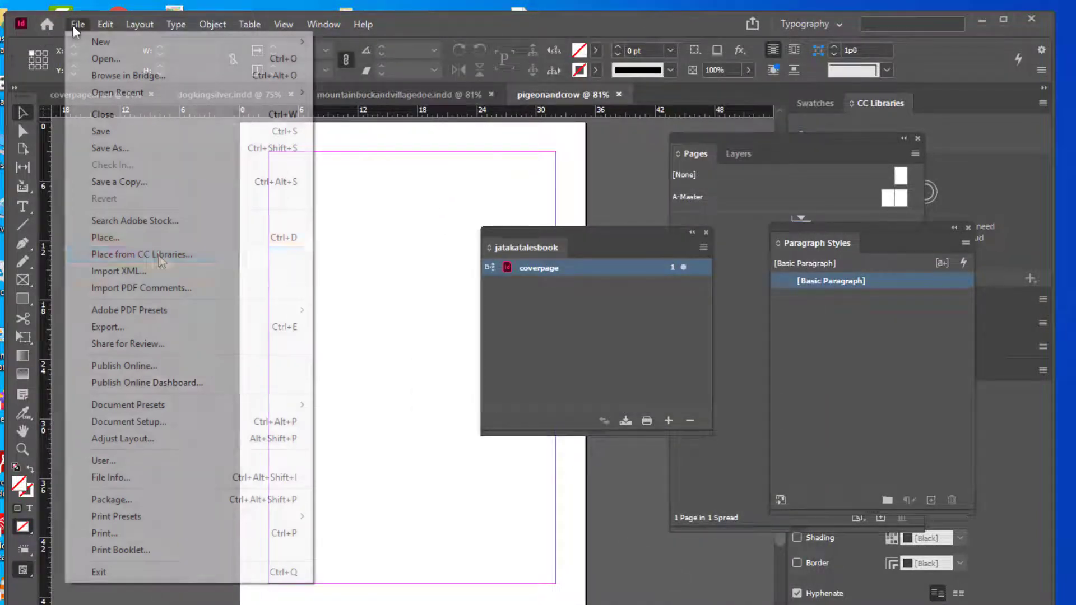
pyautogui.click(128, 146)
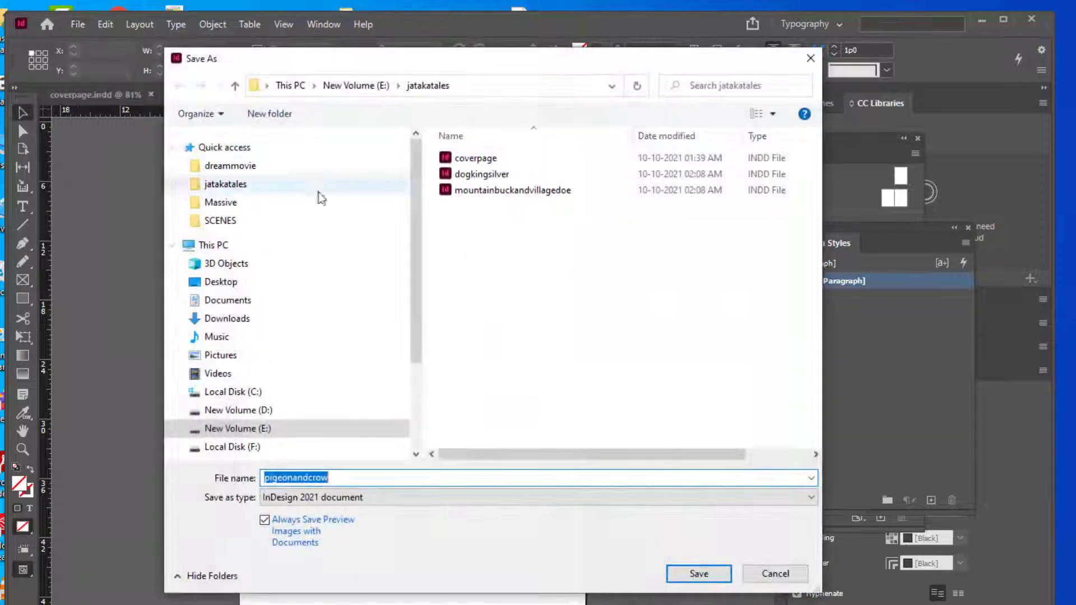
pyautogui.click(701, 575)
pyautogui.click(704, 575)
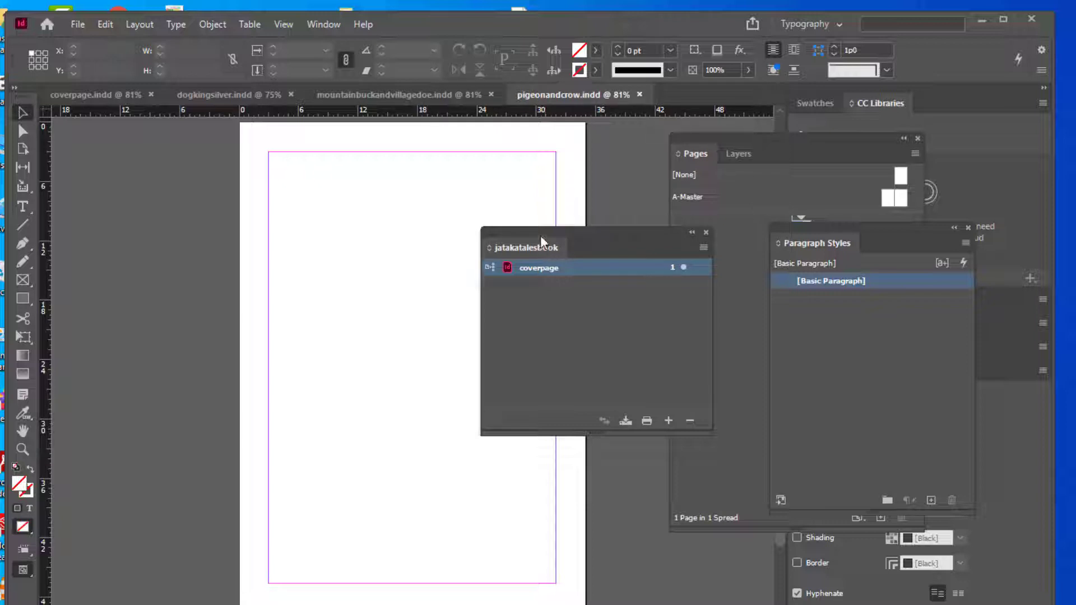
# Add the dogkingsilver, mountainbuckandvillagedoe and pigeonandcrow documents from the jatakatales folder to the jatakatalesbook book
pyautogui.moveTo(540, 227); pyautogui.dragTo(511, 218)
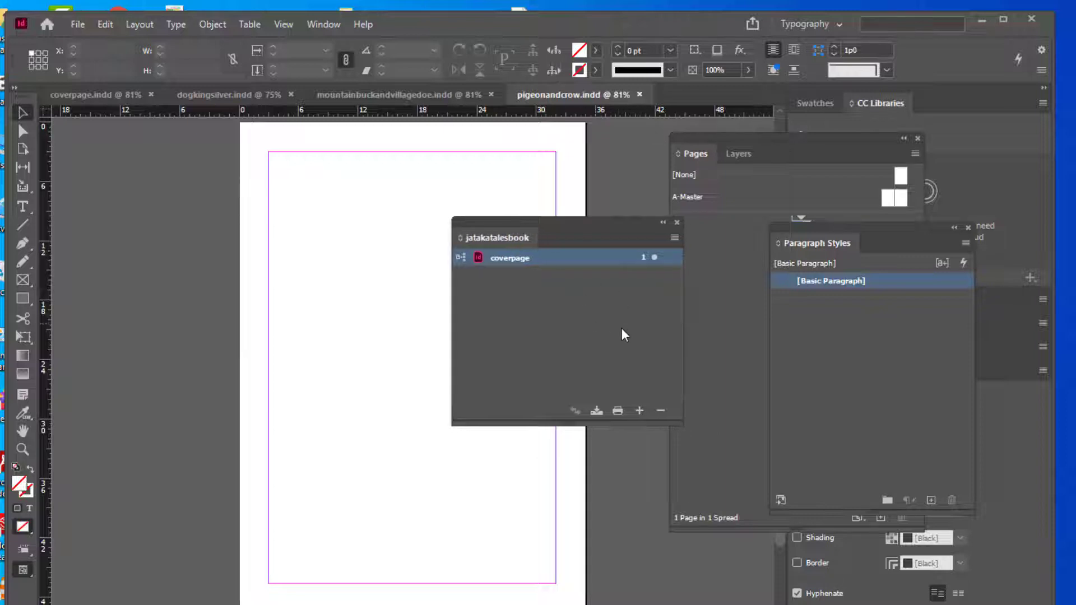
pyautogui.moveTo(580, 221); pyautogui.dragTo(500, 172)
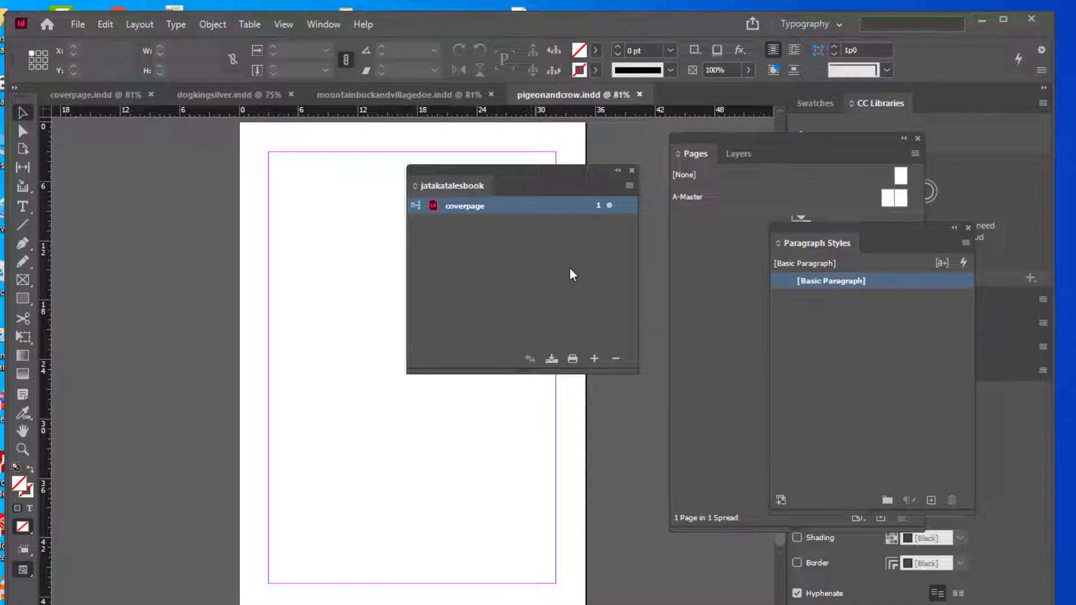
pyautogui.click(593, 361)
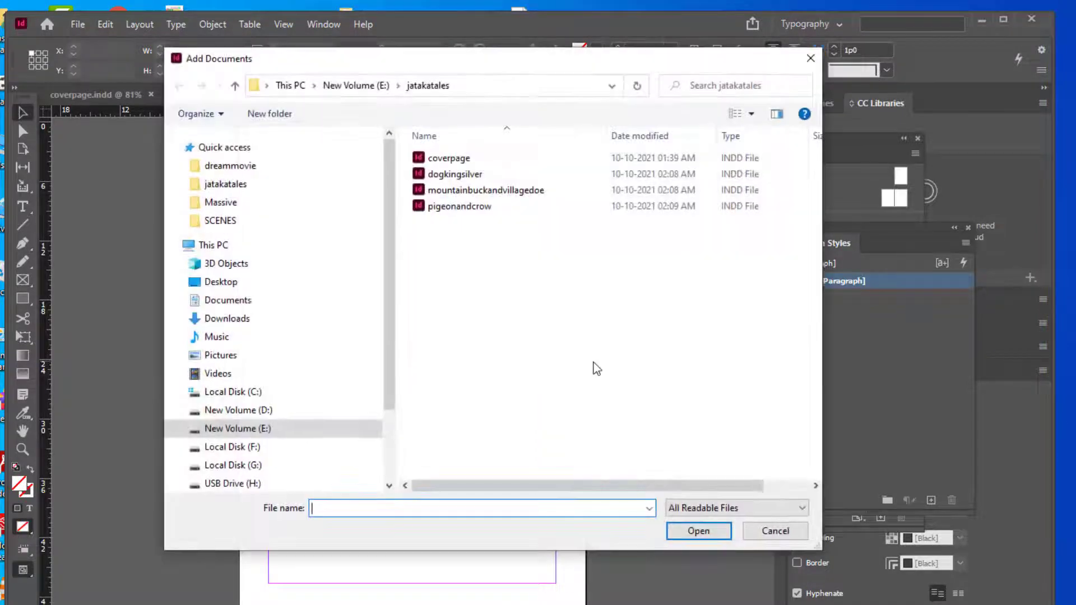
pyautogui.moveTo(515, 254); pyautogui.dragTo(425, 174)
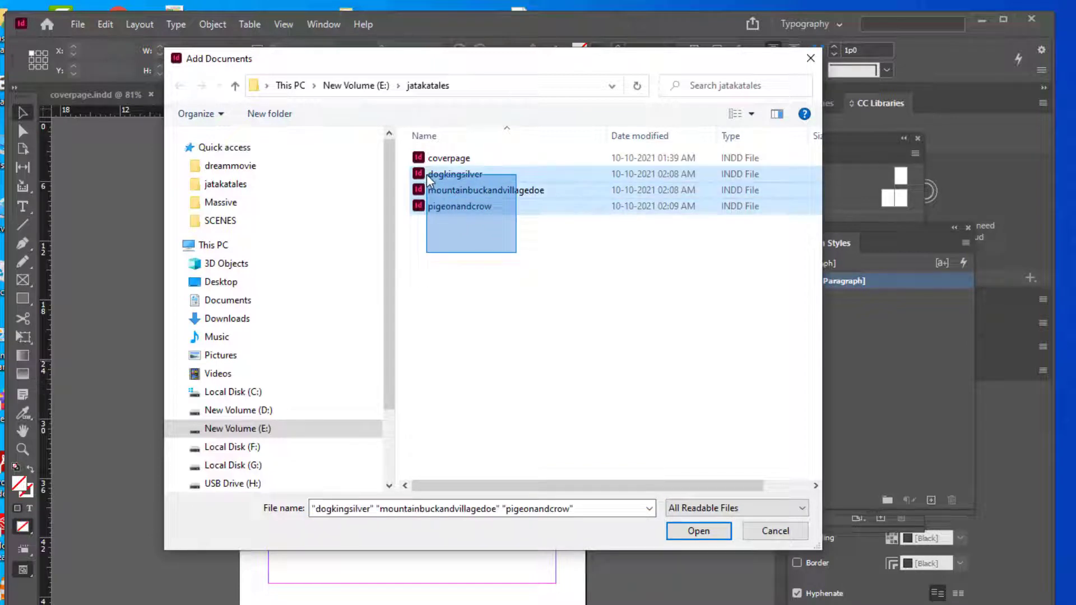
pyautogui.moveTo(426, 174); pyautogui.dragTo(415, 176)
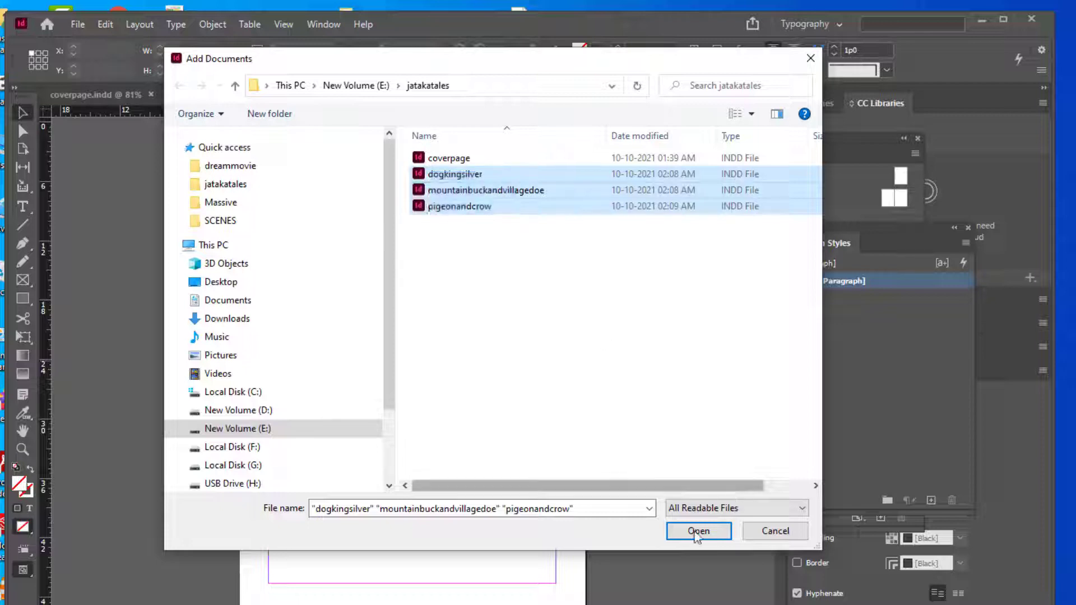
pyautogui.click(695, 532)
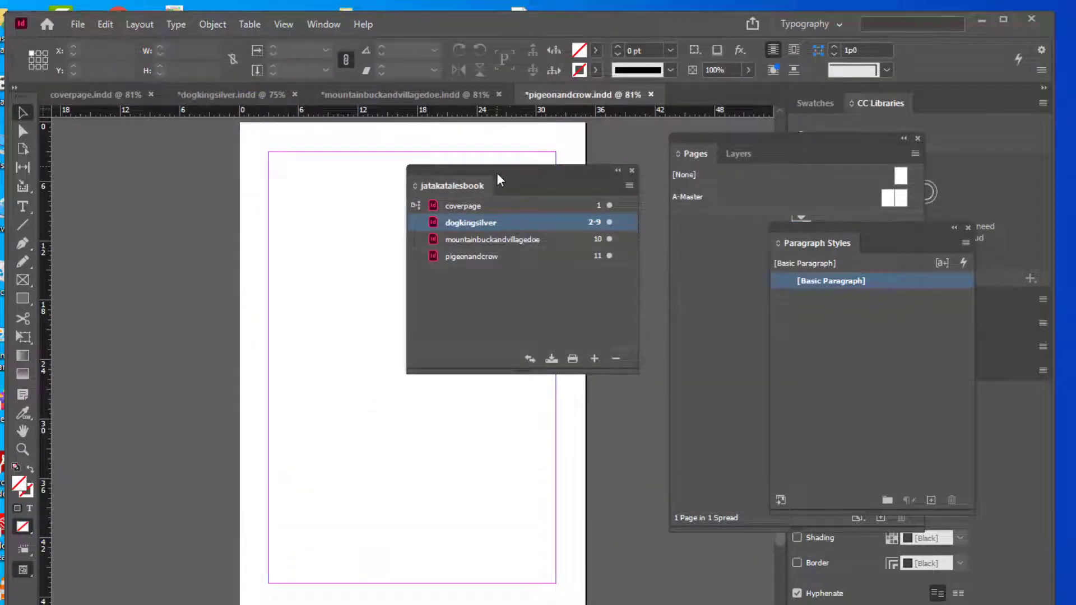
pyautogui.moveTo(496, 172)
pyautogui.mouseDown()
pyautogui.moveTo(522, 173)
pyautogui.moveTo(497, 174)
pyautogui.mouseUp()
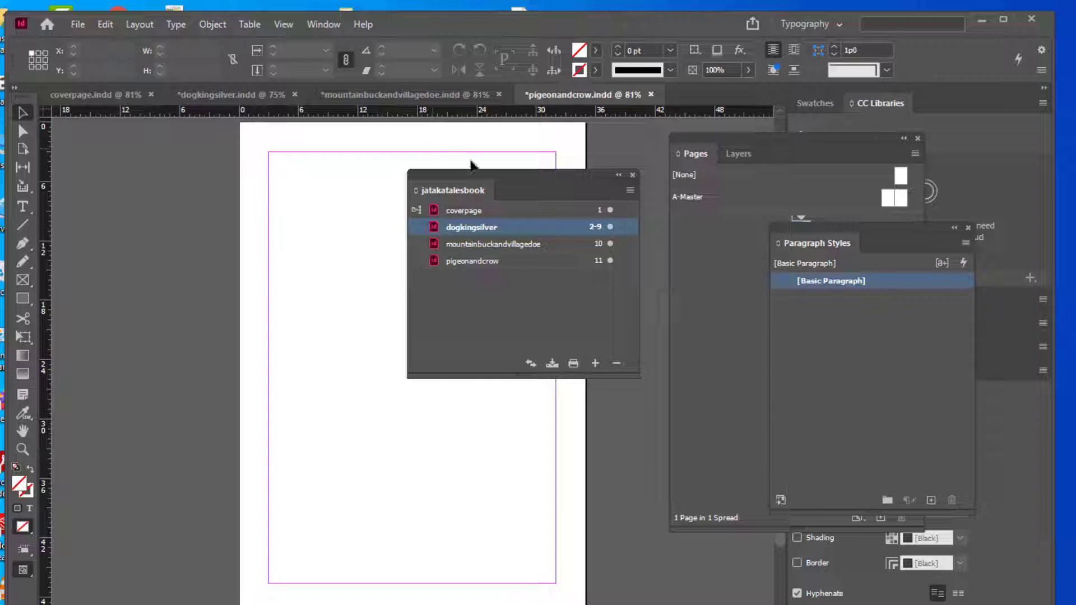
pyautogui.moveTo(481, 175); pyautogui.dragTo(455, 177)
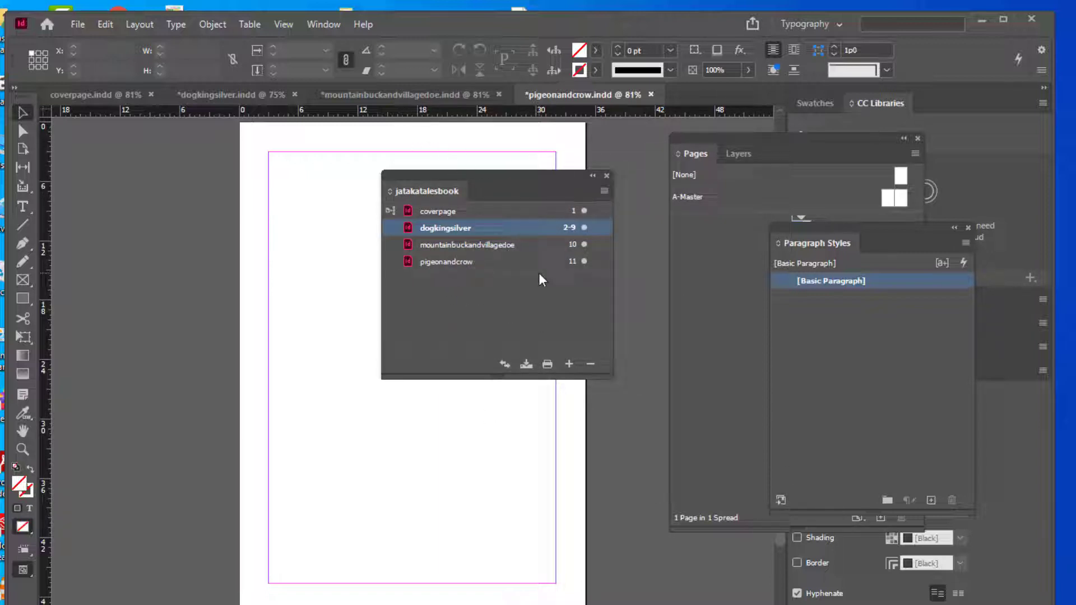
pyautogui.moveTo(441, 176); pyautogui.dragTo(456, 170)
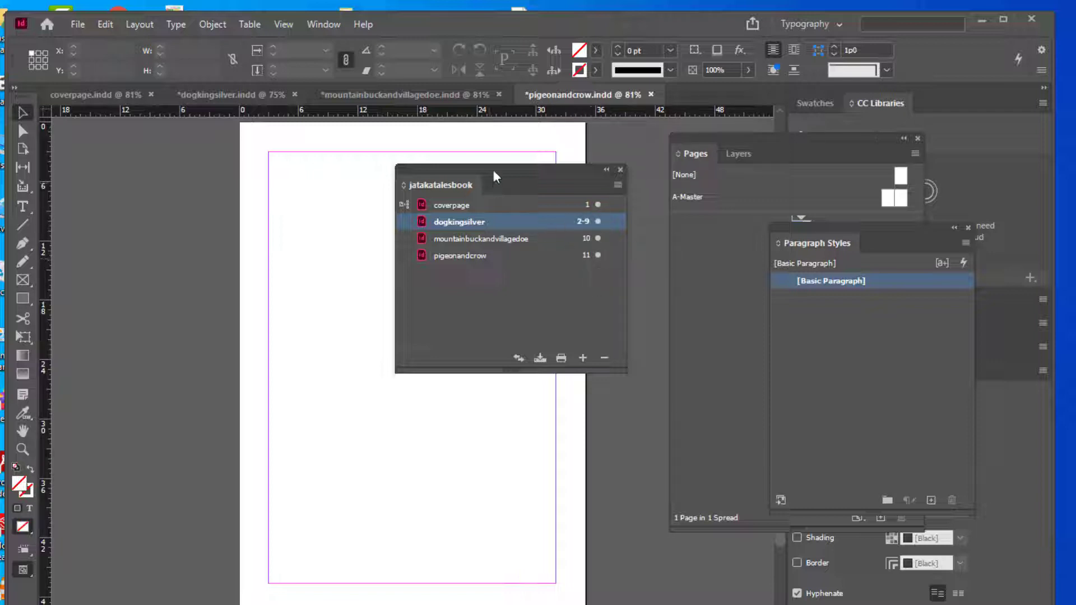
pyautogui.moveTo(496, 168)
pyautogui.mouseDown()
pyautogui.moveTo(524, 166)
pyautogui.moveTo(502, 163)
pyautogui.mouseUp()
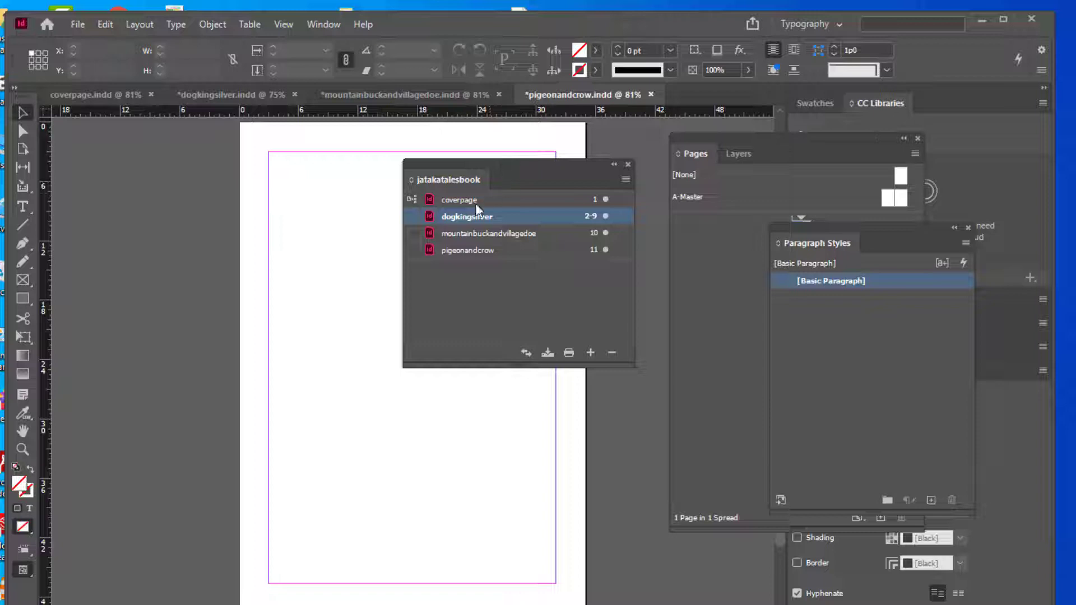
pyautogui.moveTo(478, 175); pyautogui.dragTo(498, 171)
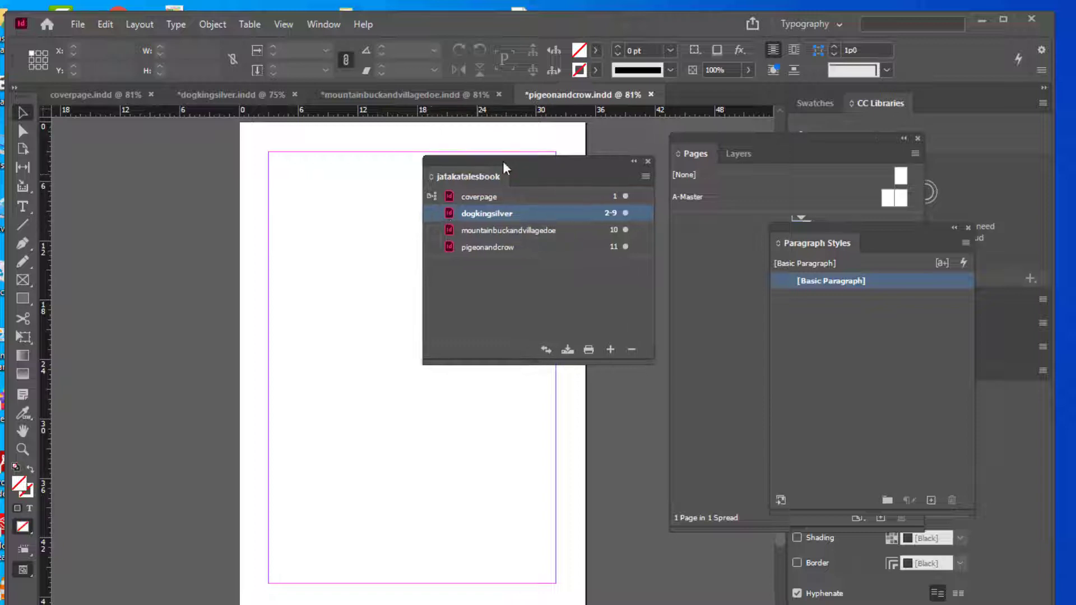
# Make dogkingsilver the style source of the jatakatalesbook book
pyautogui.click(432, 213)
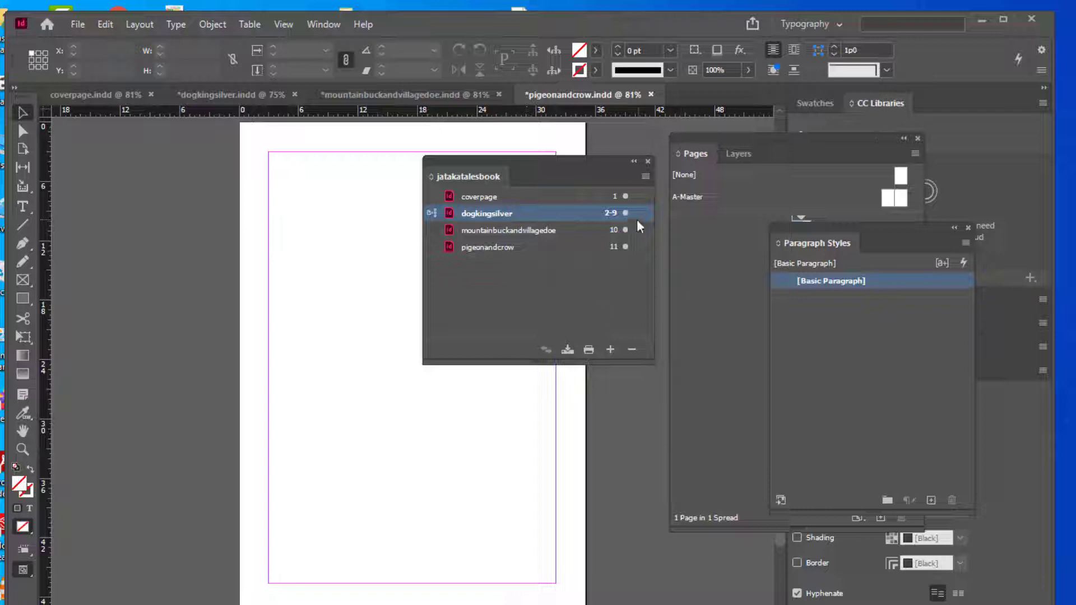
pyautogui.moveTo(502, 164); pyautogui.dragTo(547, 198)
# Switch to the dogkingsilver document and review its page spreads and story text alongside the book
pyautogui.click(234, 94)
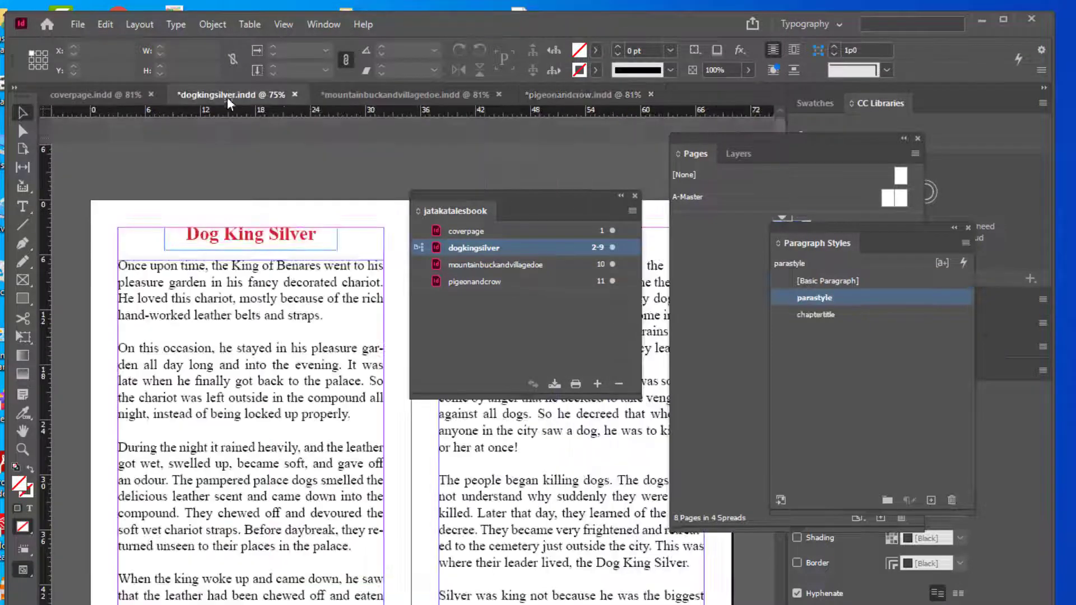
pyautogui.moveTo(490, 201); pyautogui.dragTo(516, 184)
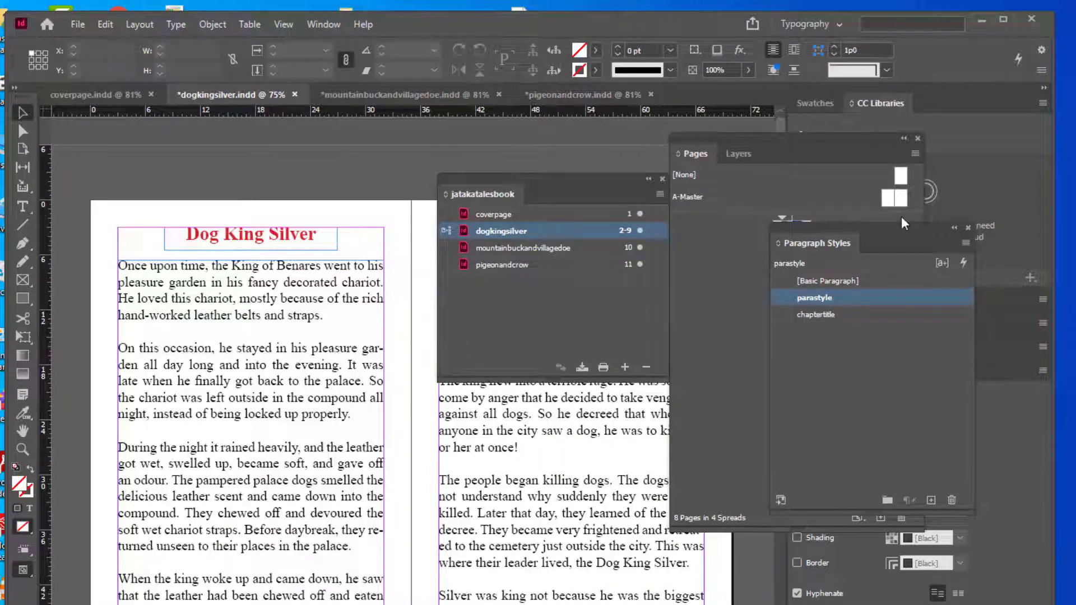
pyautogui.click(760, 139)
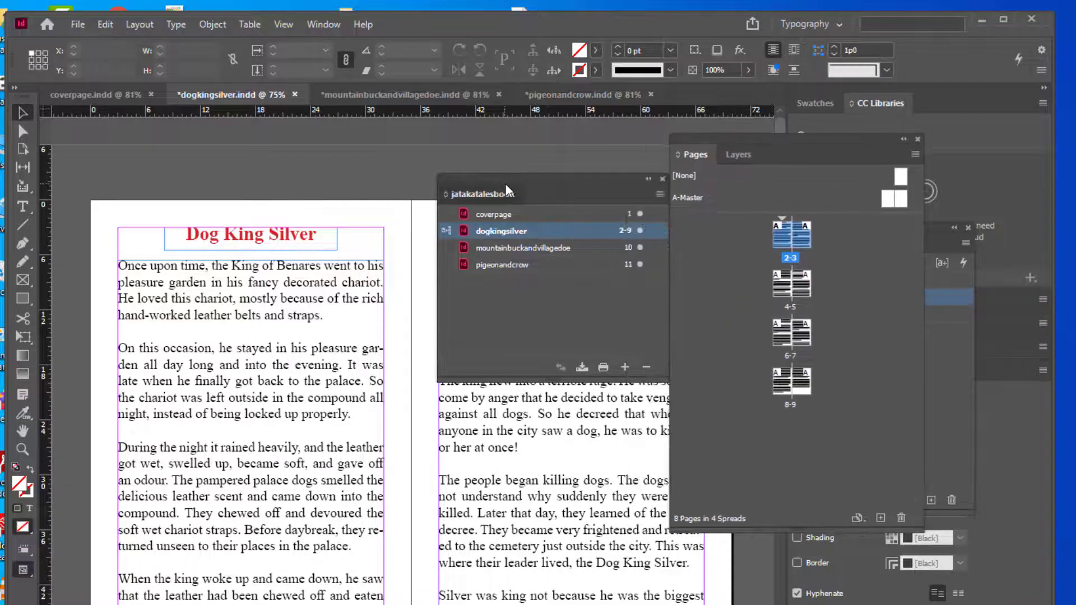
pyautogui.moveTo(505, 184); pyautogui.dragTo(550, 175)
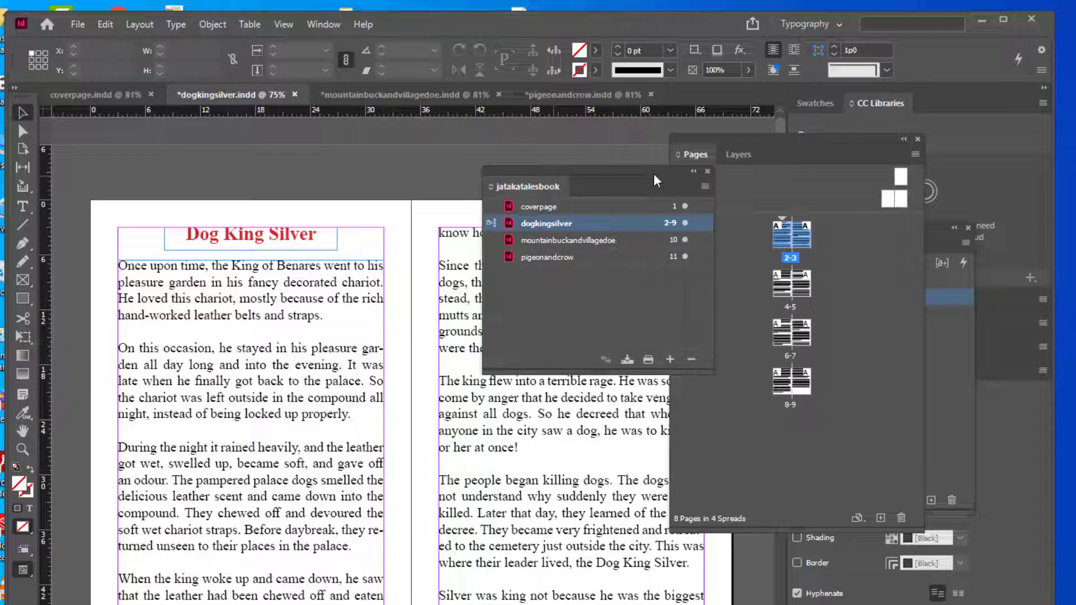
pyautogui.scroll(-4, 361, 388)
pyautogui.scroll(3, 361, 390)
pyautogui.scroll(1, 360, 389)
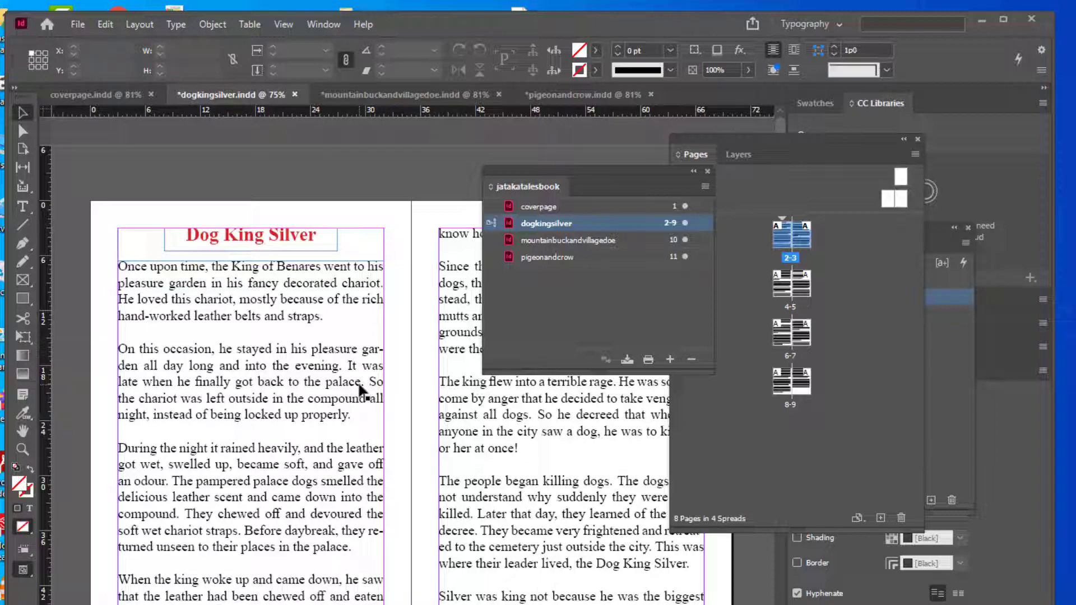
pyautogui.scroll(-4, 319, 283)
pyautogui.scroll(4, 319, 283)
# Open the A-Master spread of dogkingsilver for editing and clear the floating panels away from its left page
pyautogui.moveTo(784, 138); pyautogui.dragTo(743, 140)
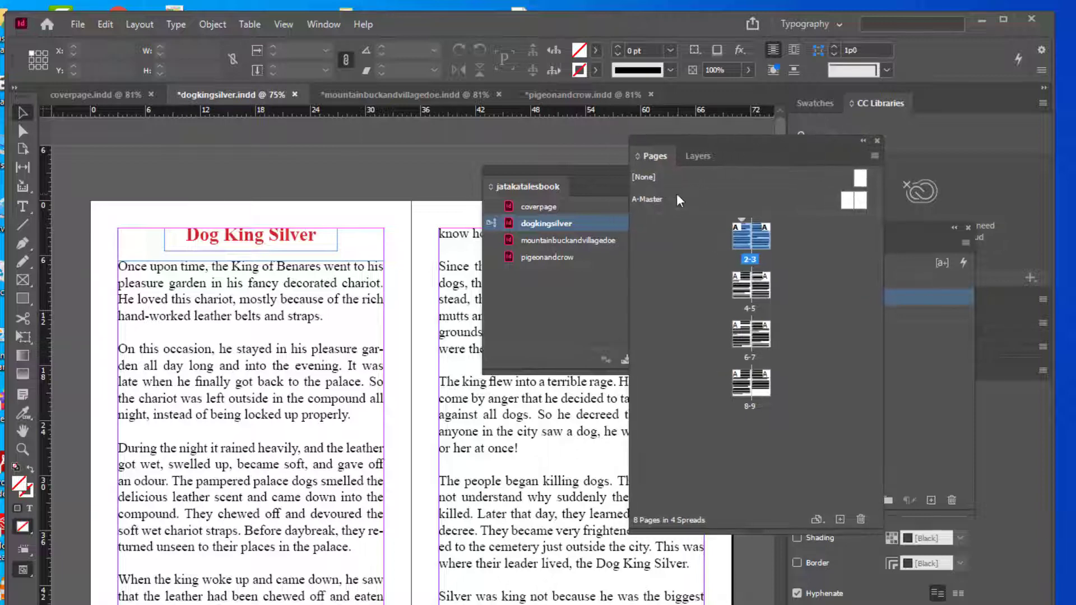
pyautogui.doubleClick(847, 200)
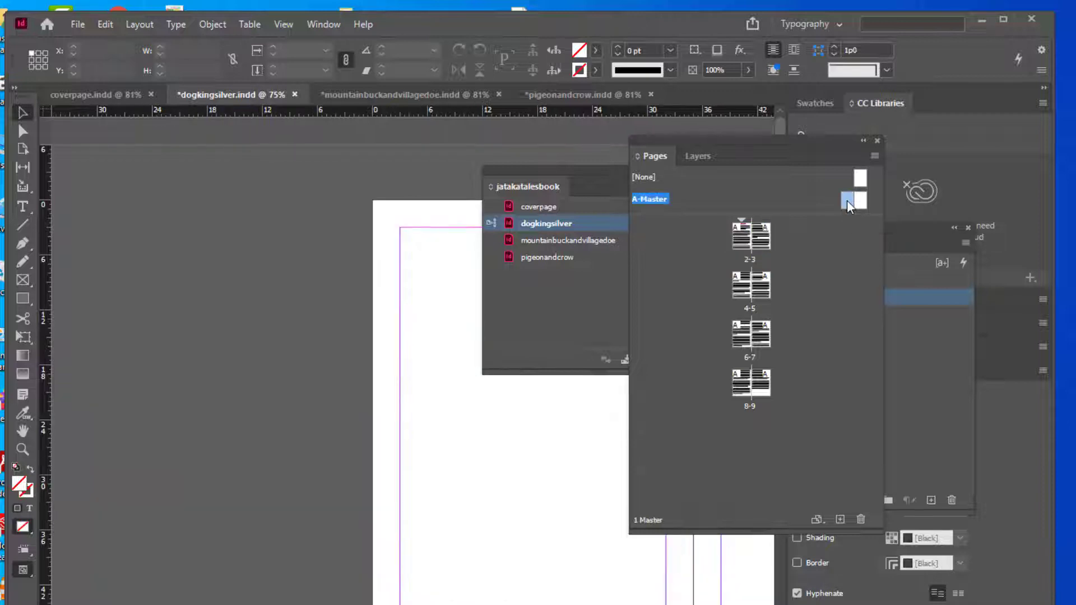
pyautogui.moveTo(550, 173); pyautogui.dragTo(94, 226)
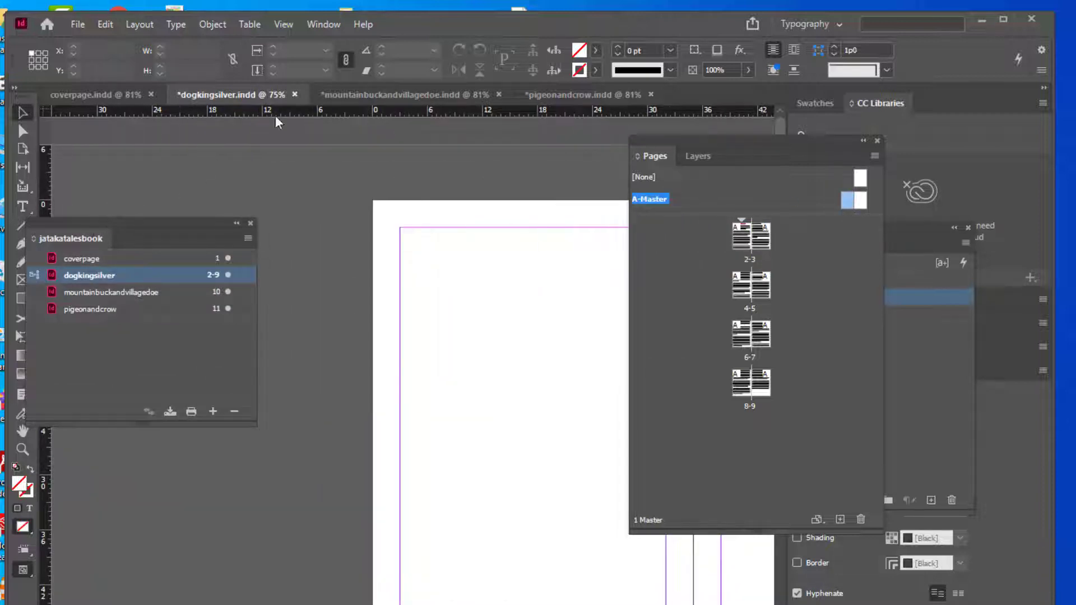
pyautogui.moveTo(692, 135); pyautogui.dragTo(763, 134)
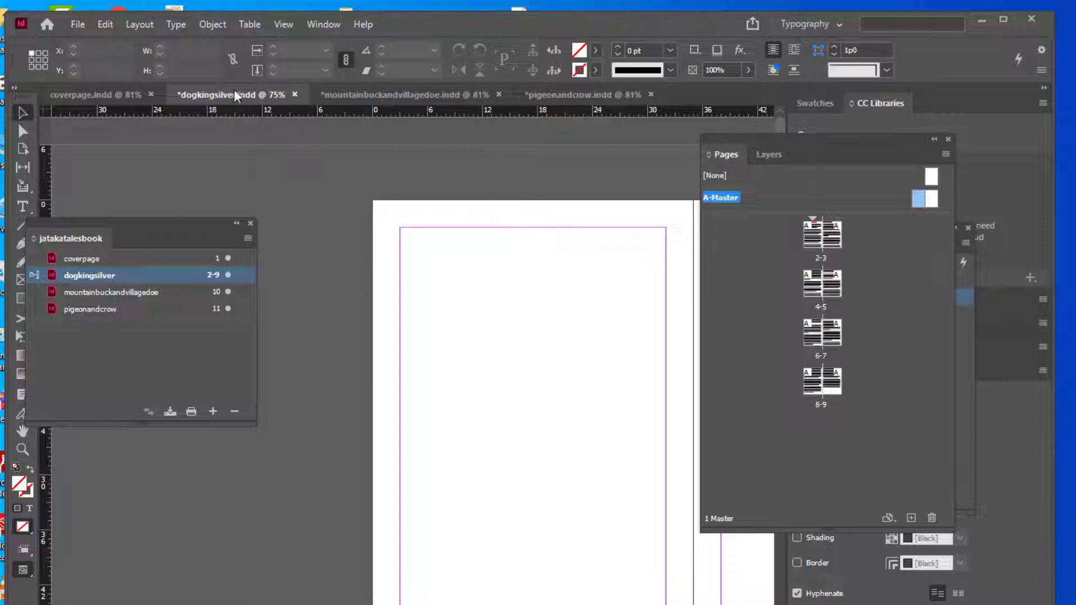
pyautogui.moveTo(764, 144); pyautogui.dragTo(797, 146)
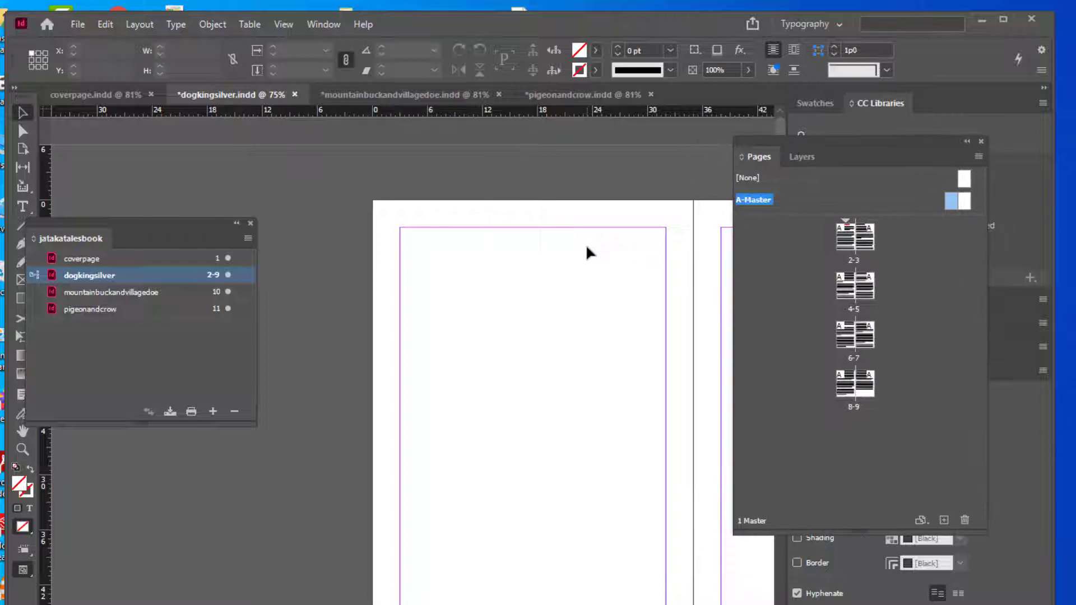
pyautogui.scroll(-2, 594, 196)
pyautogui.scroll(2, 599, 207)
pyautogui.scroll(-1, 613, 228)
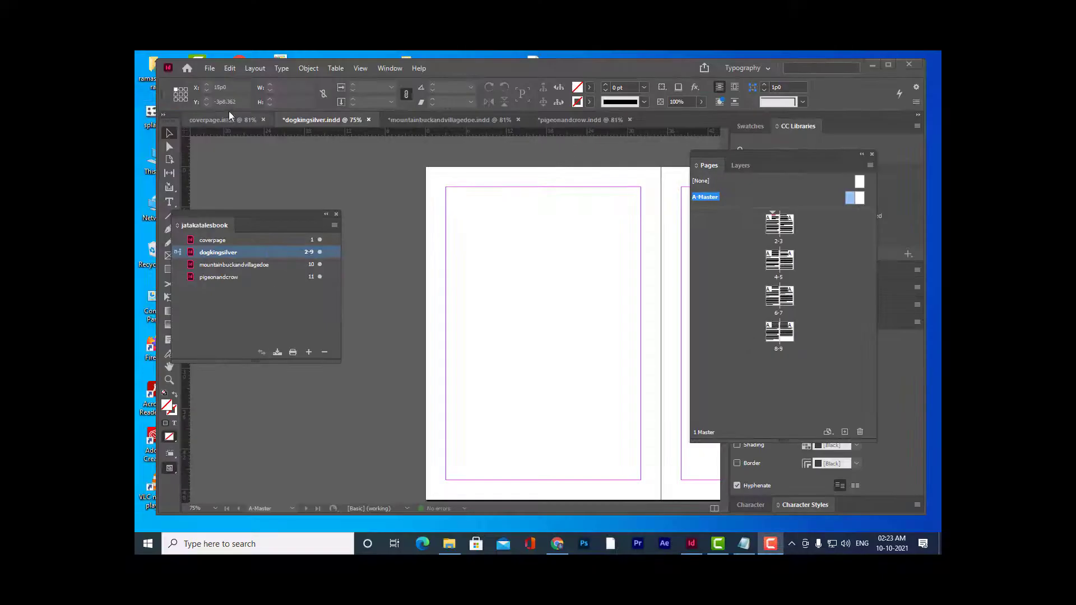
# Start defining a new text variable in the dogkingsilver document
pyautogui.click(282, 68)
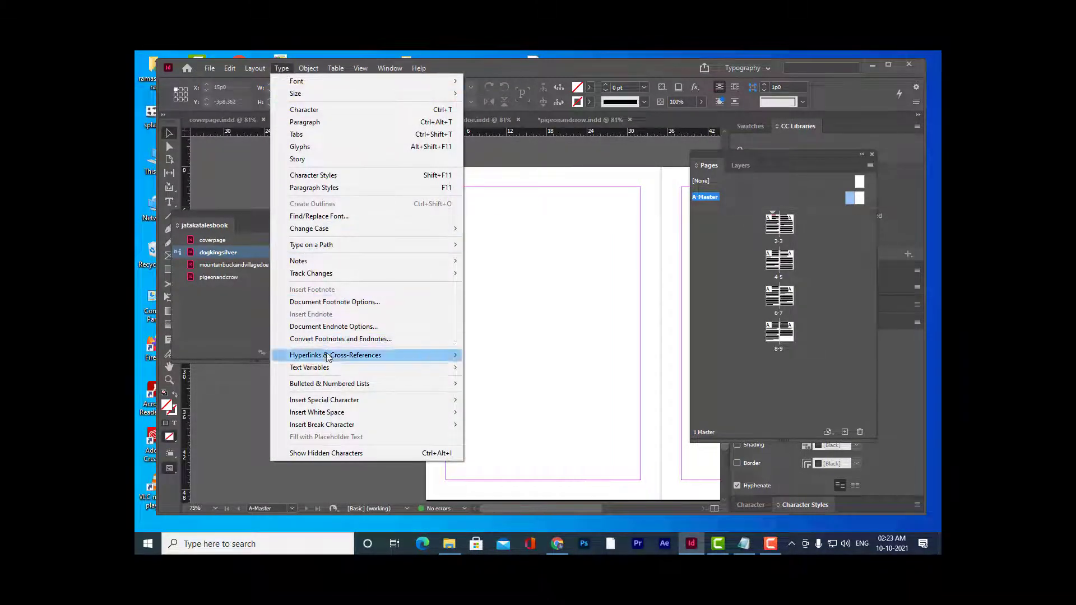
pyautogui.moveTo(328, 371)
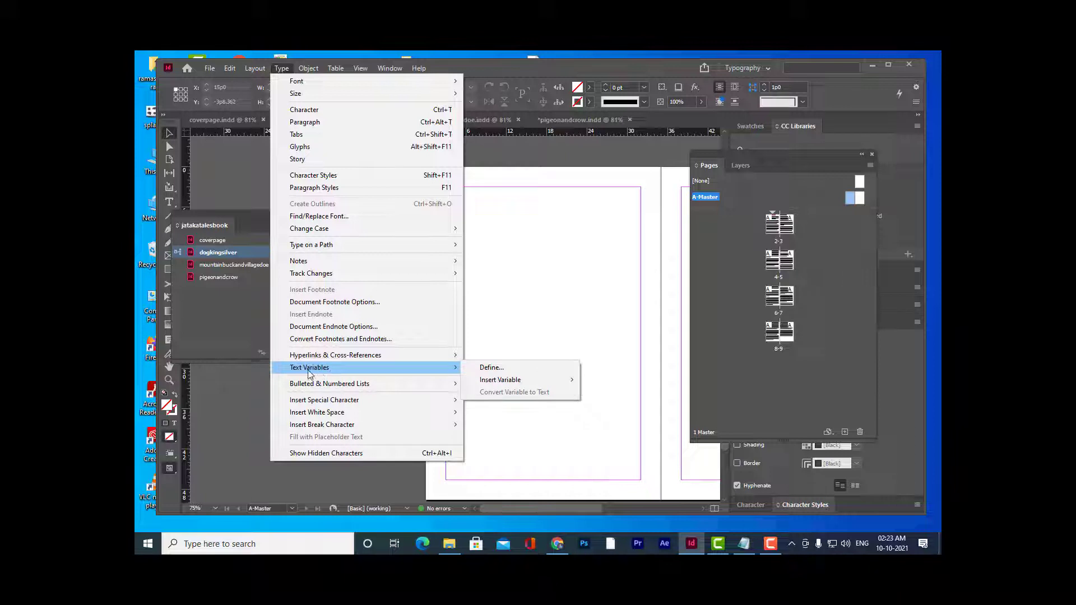
pyautogui.click(499, 370)
pyautogui.moveTo(494, 196); pyautogui.dragTo(485, 173)
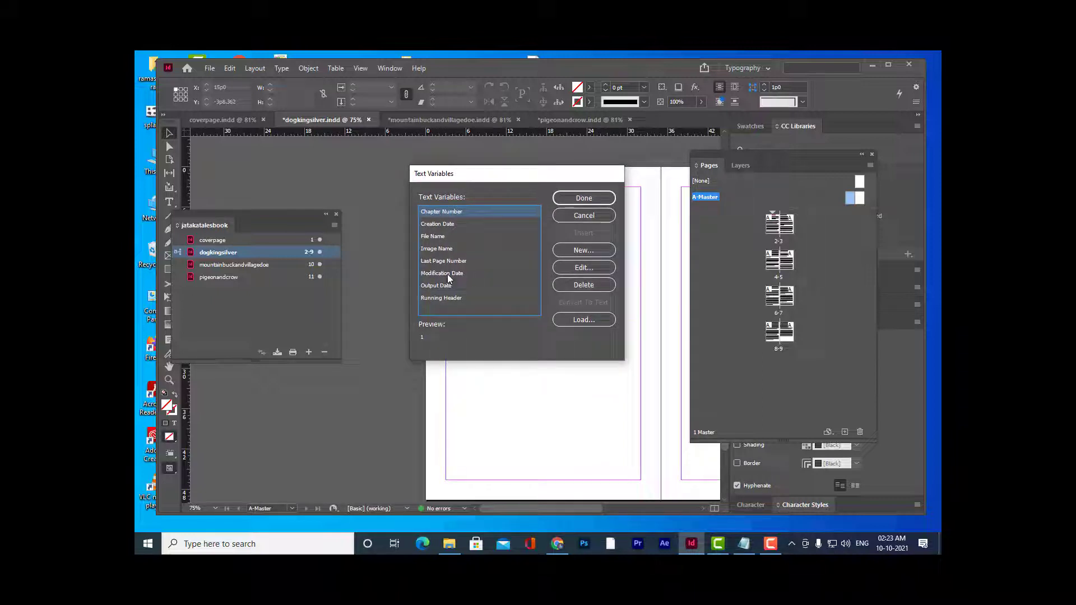
pyautogui.moveTo(476, 179); pyautogui.dragTo(493, 187)
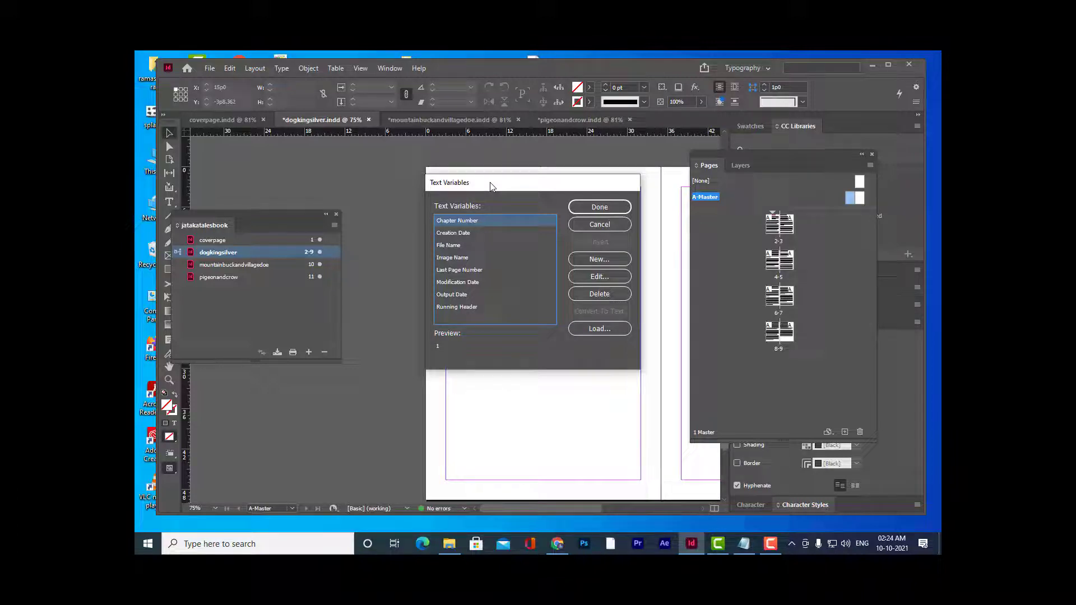
pyautogui.moveTo(492, 183); pyautogui.dragTo(520, 181)
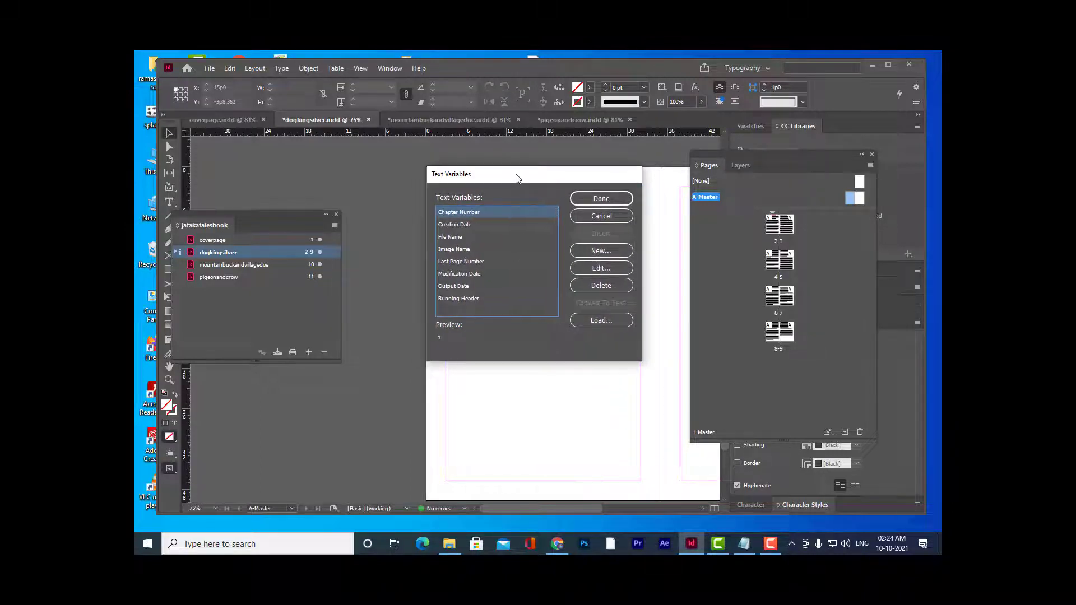
pyautogui.click(602, 252)
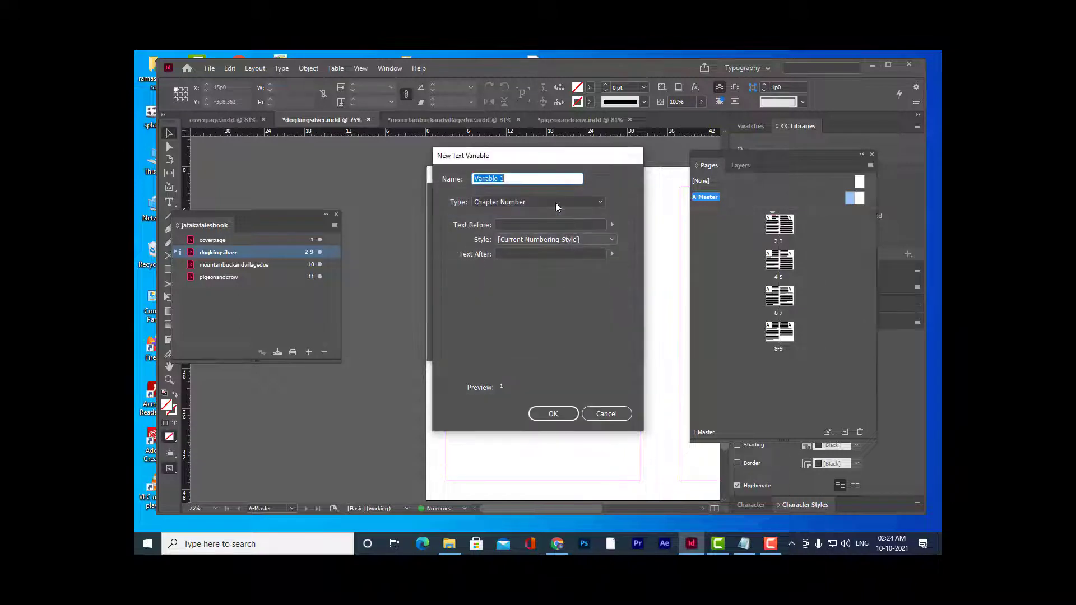
pyautogui.moveTo(510, 155); pyautogui.dragTo(576, 161)
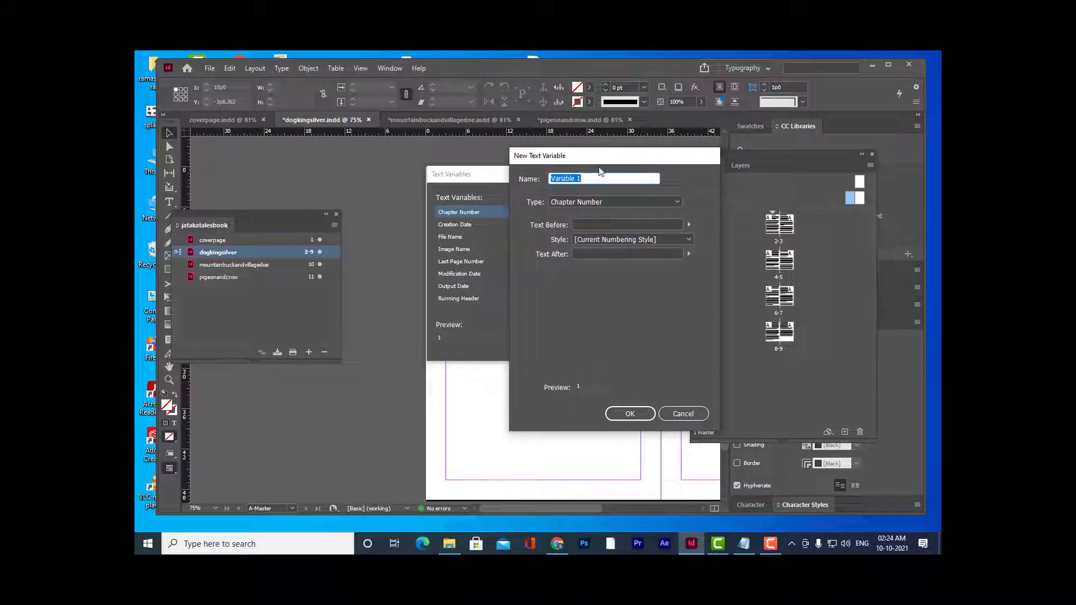
pyautogui.moveTo(600, 162); pyautogui.dragTo(564, 160)
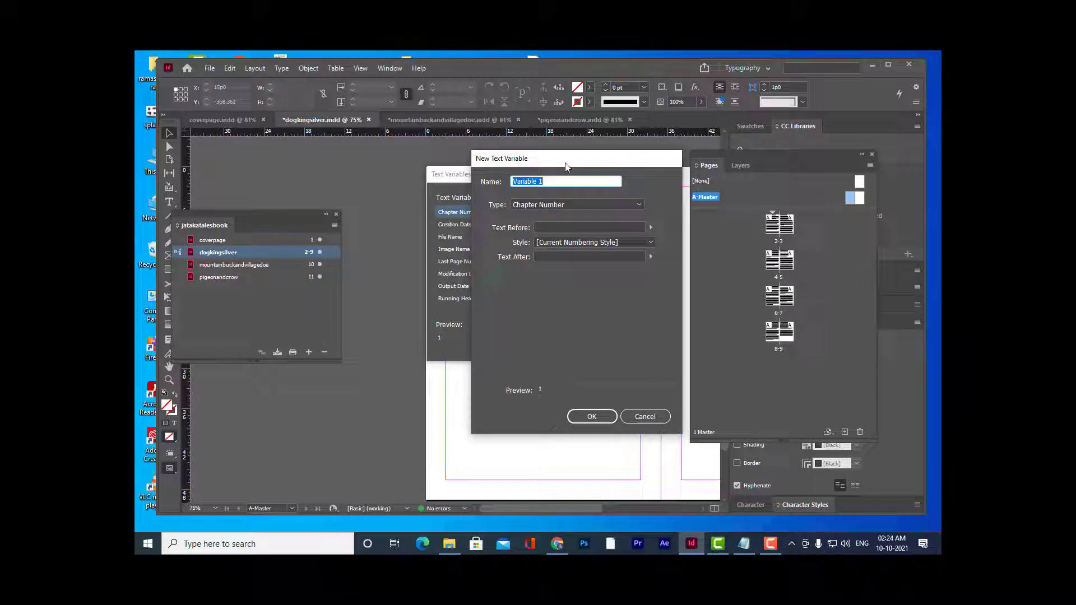
# Name the new text variable jatakatales and set its type to Custom Text
pyautogui.click(558, 204)
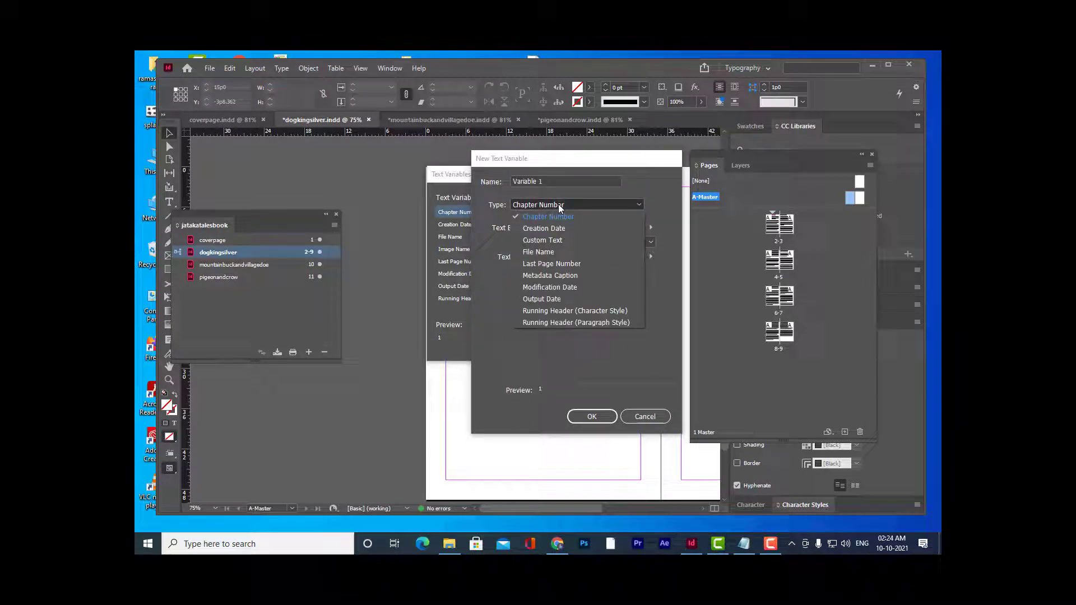
pyautogui.click(550, 240)
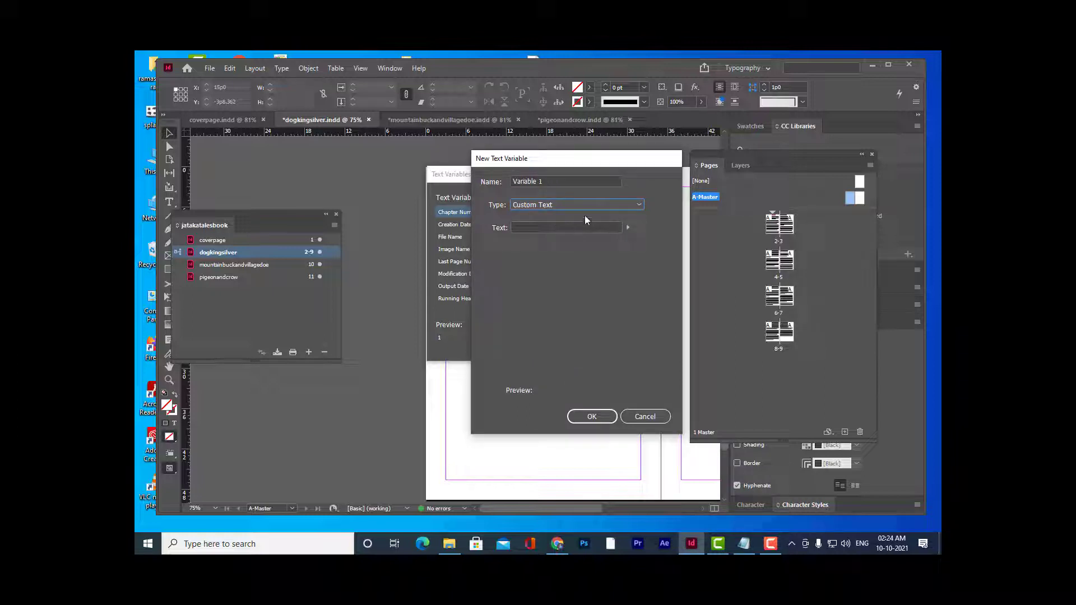
pyautogui.click(576, 229)
pyautogui.moveTo(552, 180); pyautogui.dragTo(431, 176)
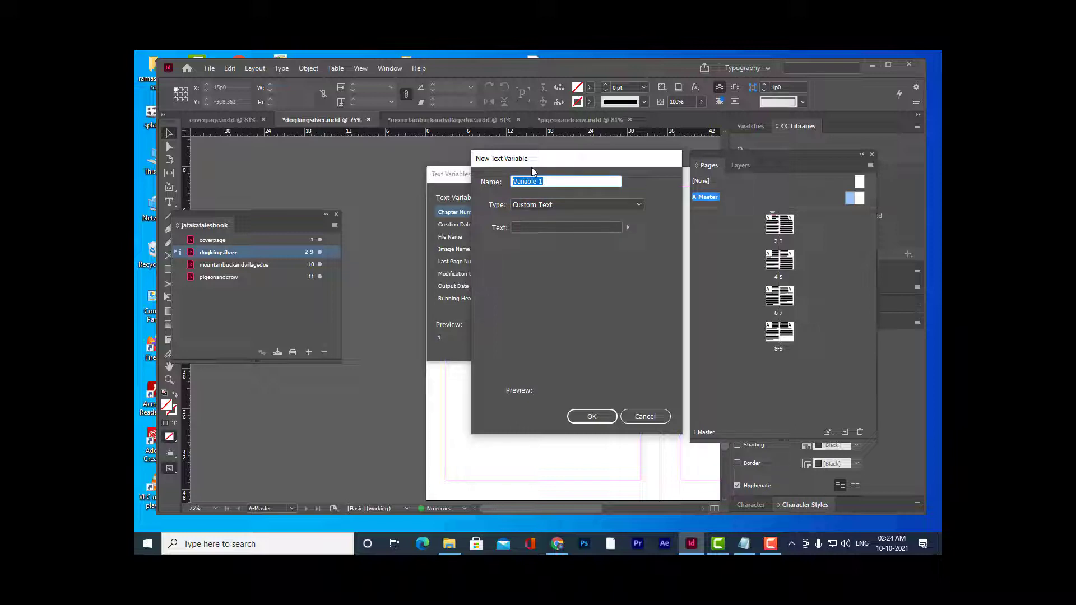
pyautogui.write('jatakatales')
pyautogui.click(562, 206)
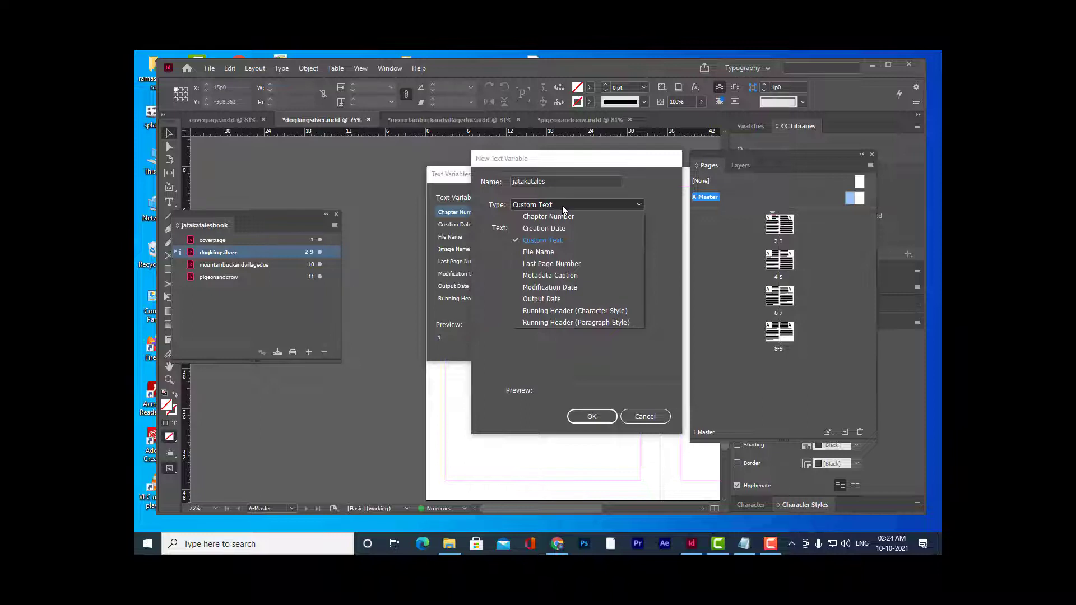
pyautogui.click(564, 202)
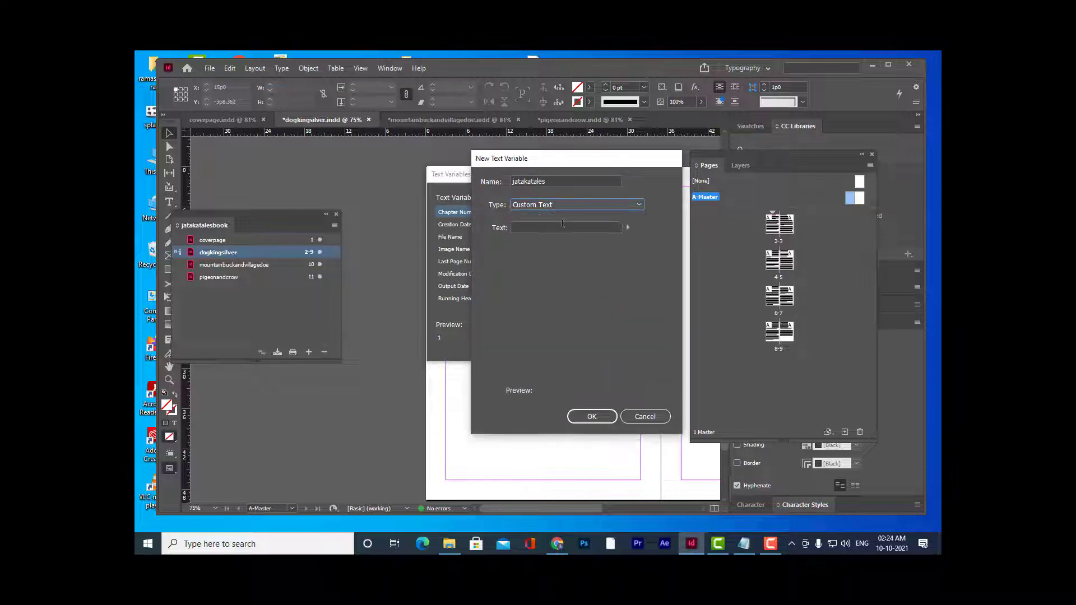
# Give the jatakatales variable the custom text jatakatales and create it
pyautogui.click(609, 228)
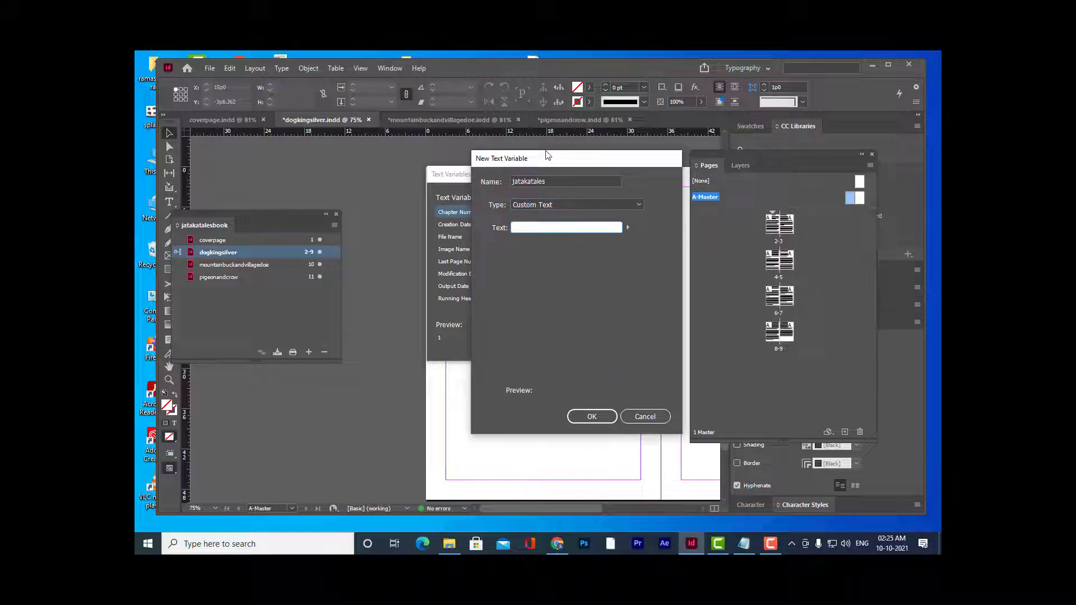
pyautogui.moveTo(546, 162); pyautogui.dragTo(559, 164)
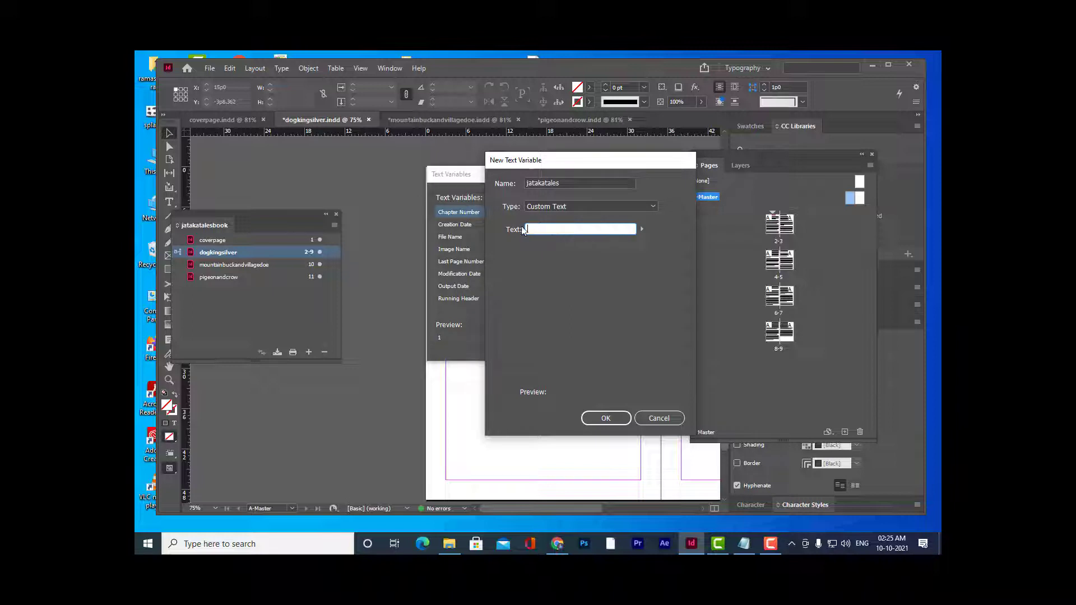
pyautogui.moveTo(590, 164); pyautogui.dragTo(573, 168)
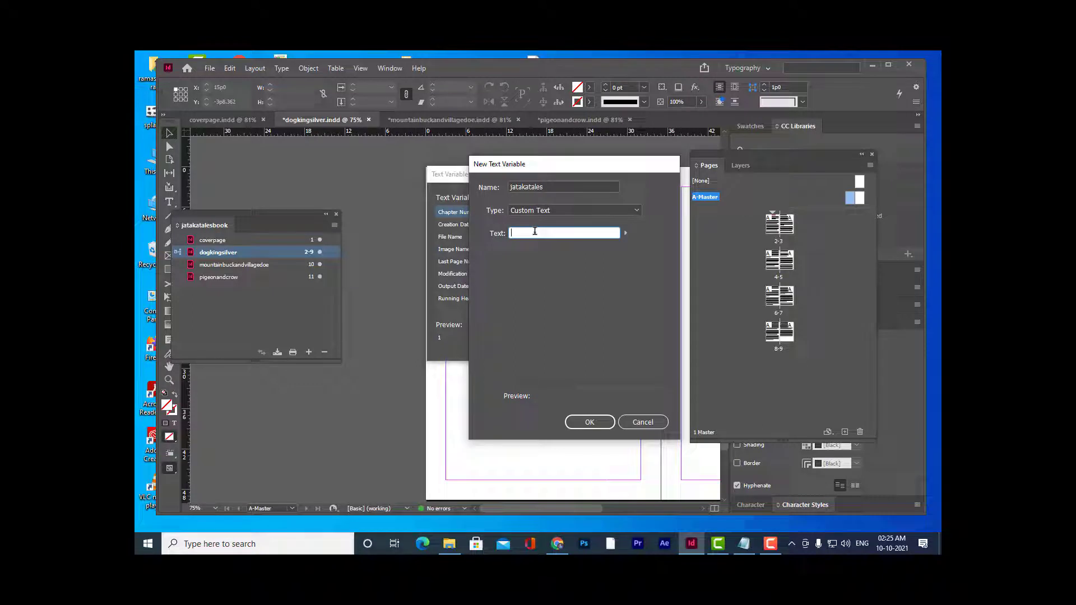
pyautogui.hotkey('shift', 'Tab')
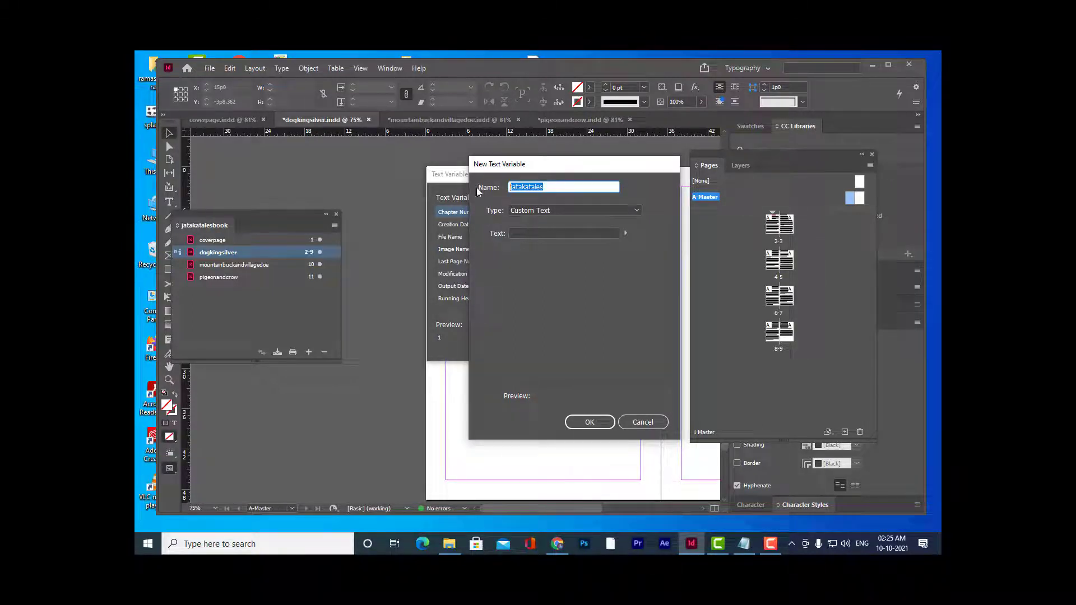
pyautogui.click(530, 233)
pyautogui.write('j')
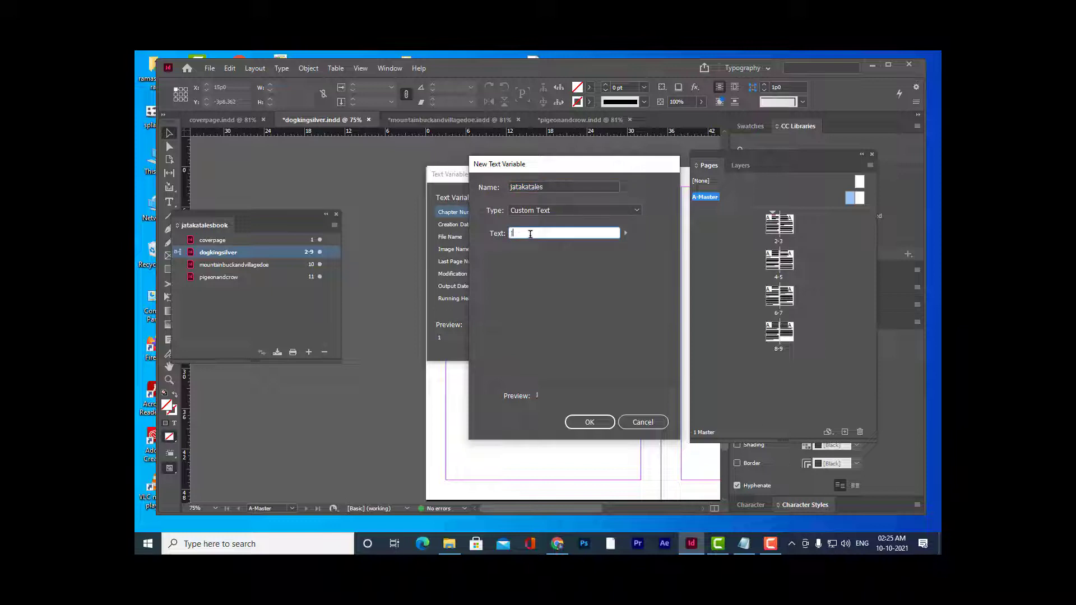
pyautogui.write('atakatales')
pyautogui.moveTo(576, 165); pyautogui.dragTo(548, 158)
pyautogui.click(562, 415)
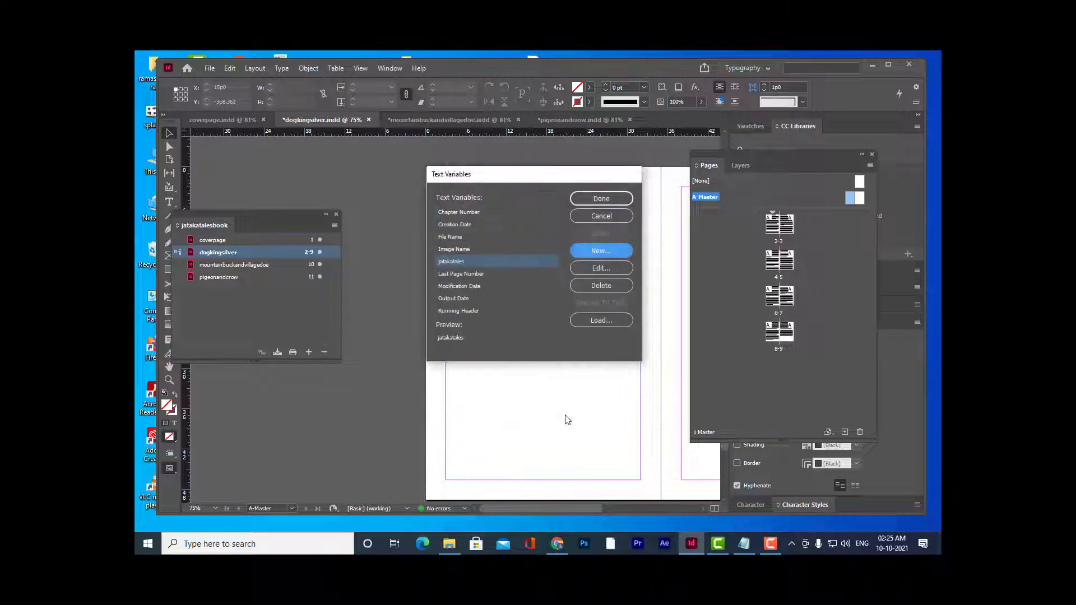
# Start a second text variable of type Running Header (Paragraph Style) and name it titleofthestory
pyautogui.moveTo(484, 193); pyautogui.dragTo(519, 187)
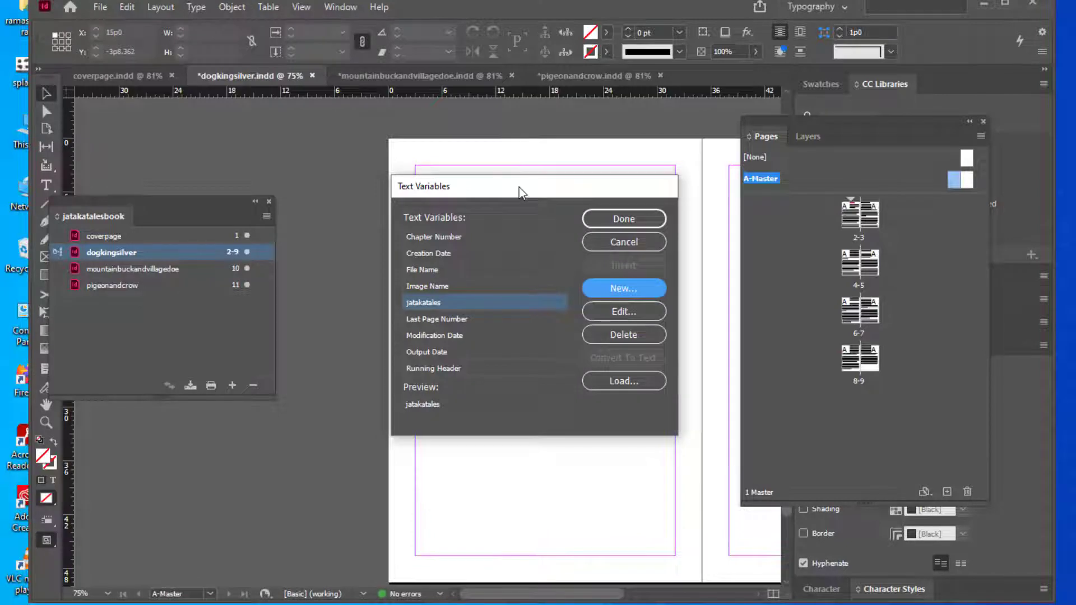
pyautogui.moveTo(519, 187); pyautogui.dragTo(526, 172)
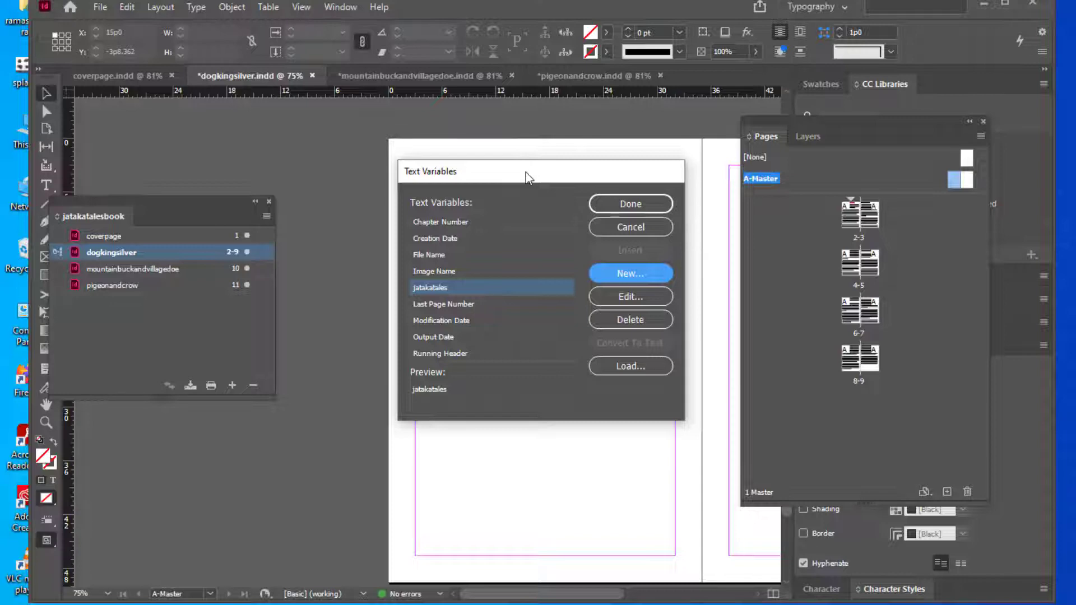
pyautogui.moveTo(525, 172)
pyautogui.mouseDown()
pyautogui.moveTo(504, 171)
pyautogui.moveTo(546, 172)
pyautogui.mouseUp()
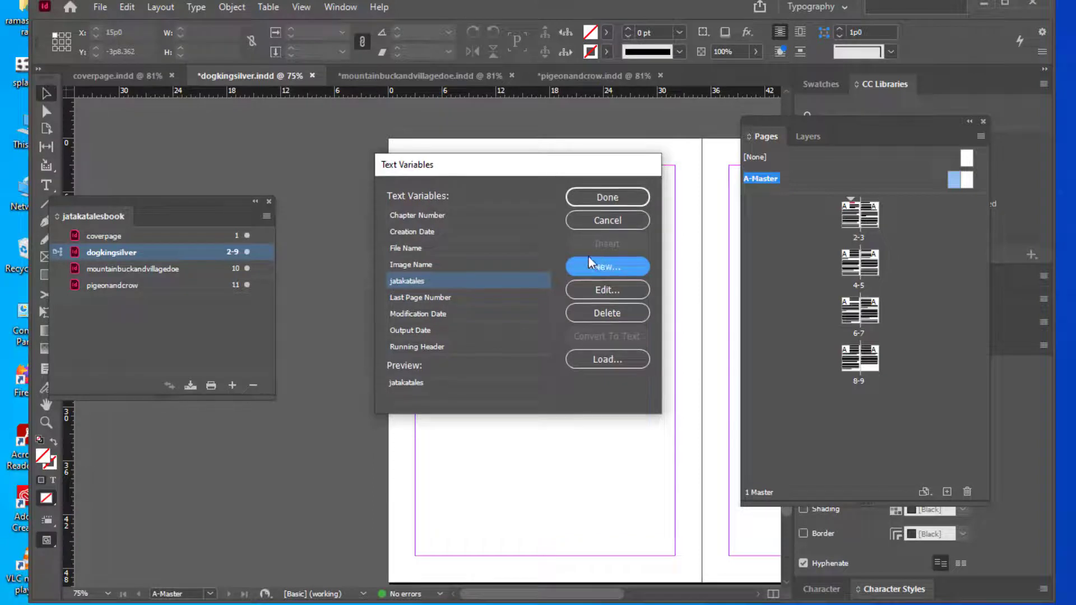
pyautogui.click(605, 268)
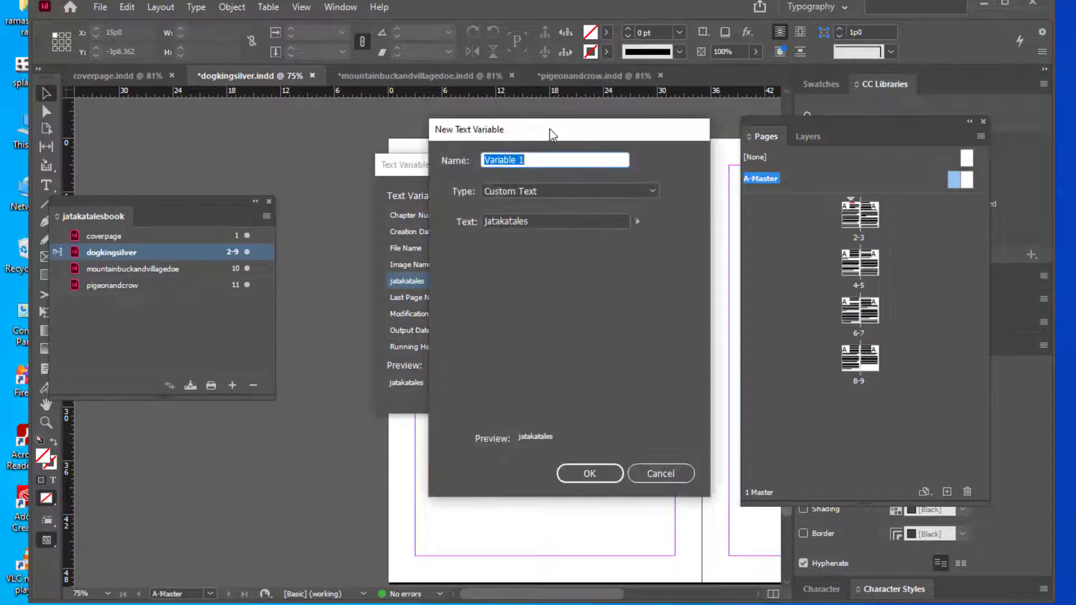
pyautogui.moveTo(550, 129); pyautogui.dragTo(551, 108)
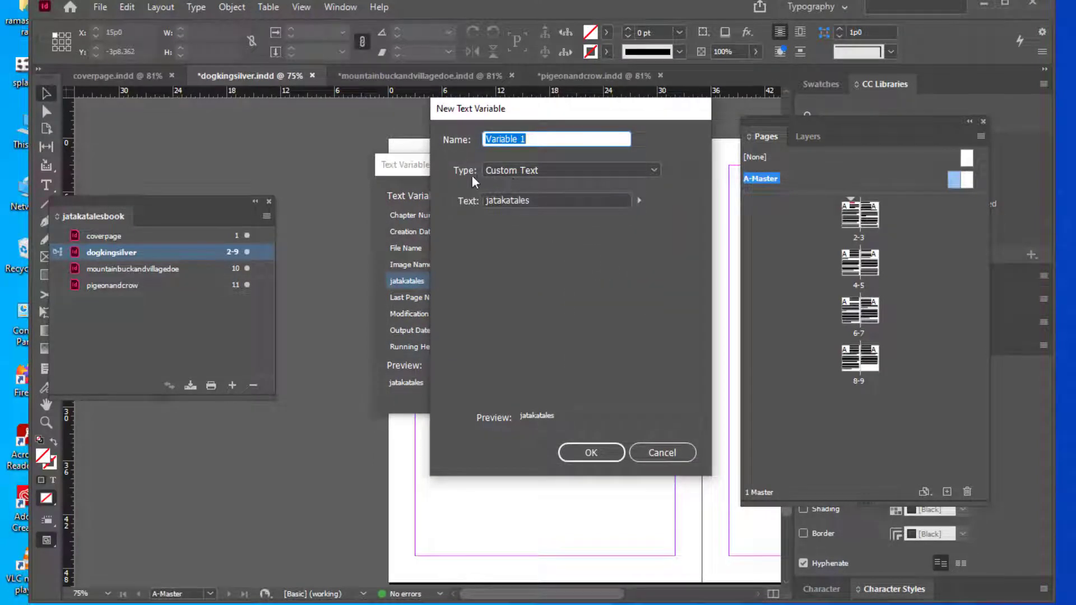
pyautogui.click(556, 169)
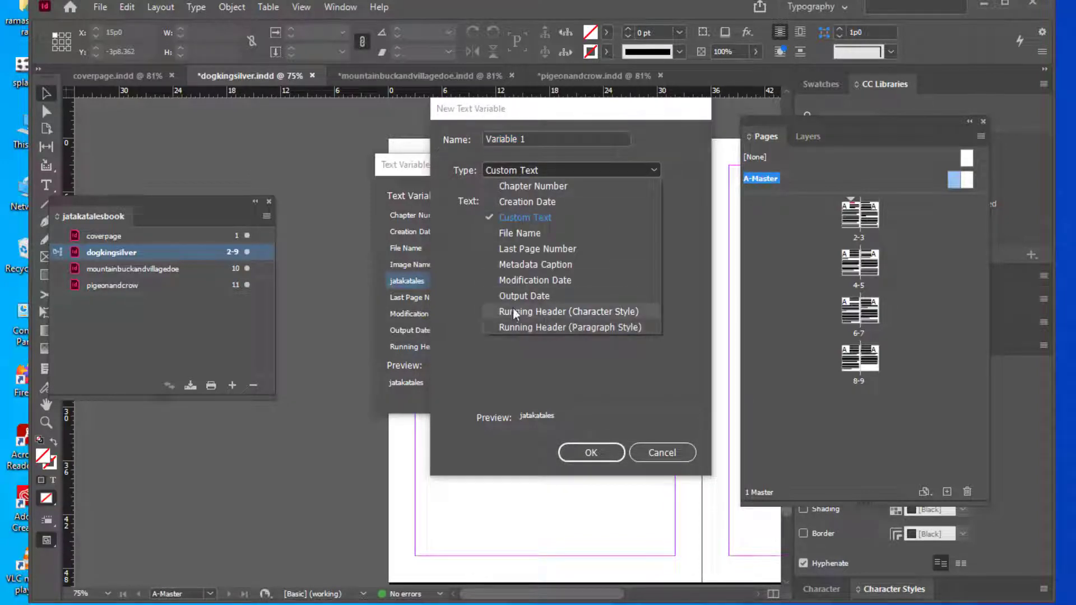
pyautogui.click(548, 328)
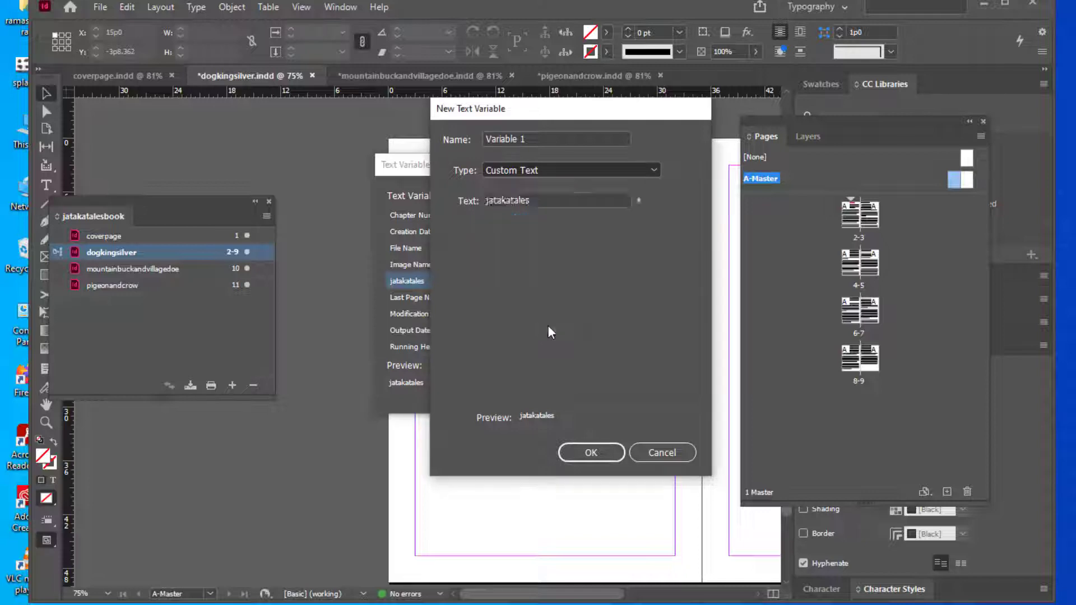
pyautogui.moveTo(532, 106); pyautogui.dragTo(417, 156)
pyautogui.click(536, 149)
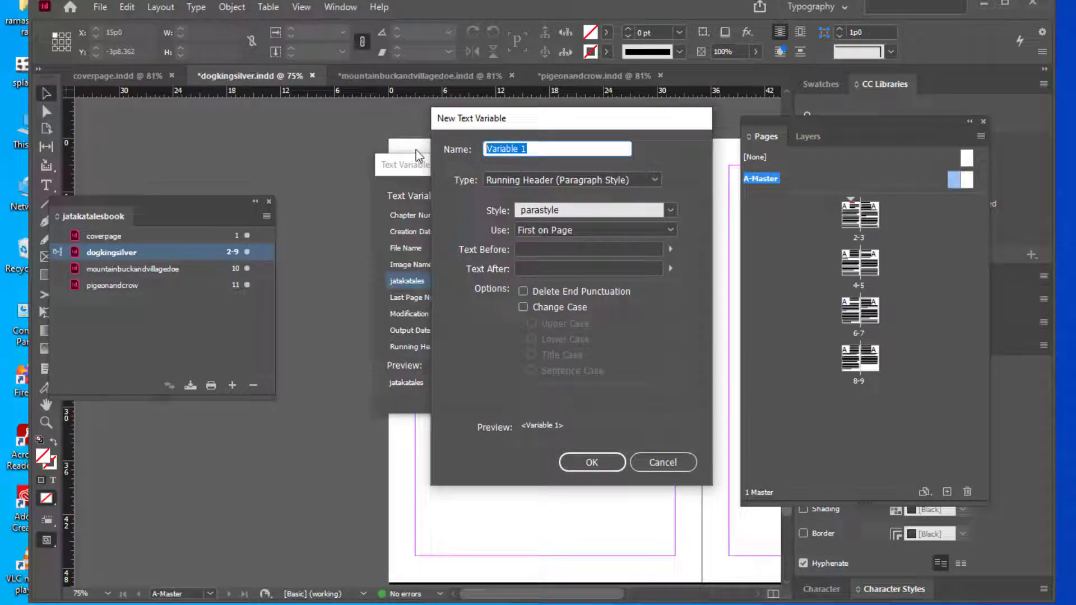
pyautogui.write('titleofthestory')
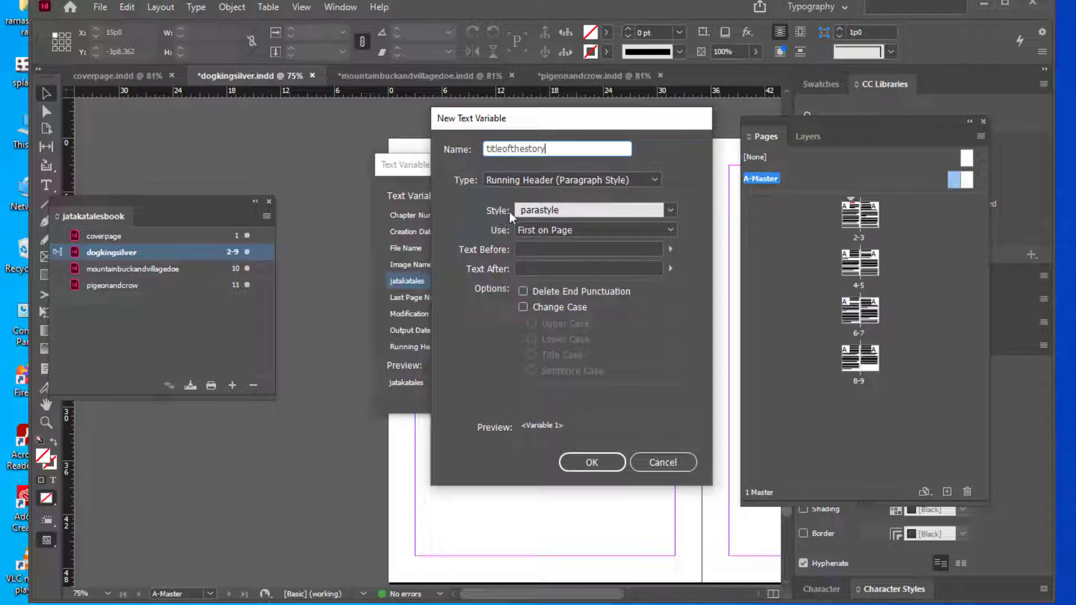
# Base the titleofthestory variable on the chaptertitle paragraph style, create it and finish defining text variables
pyautogui.click(555, 214)
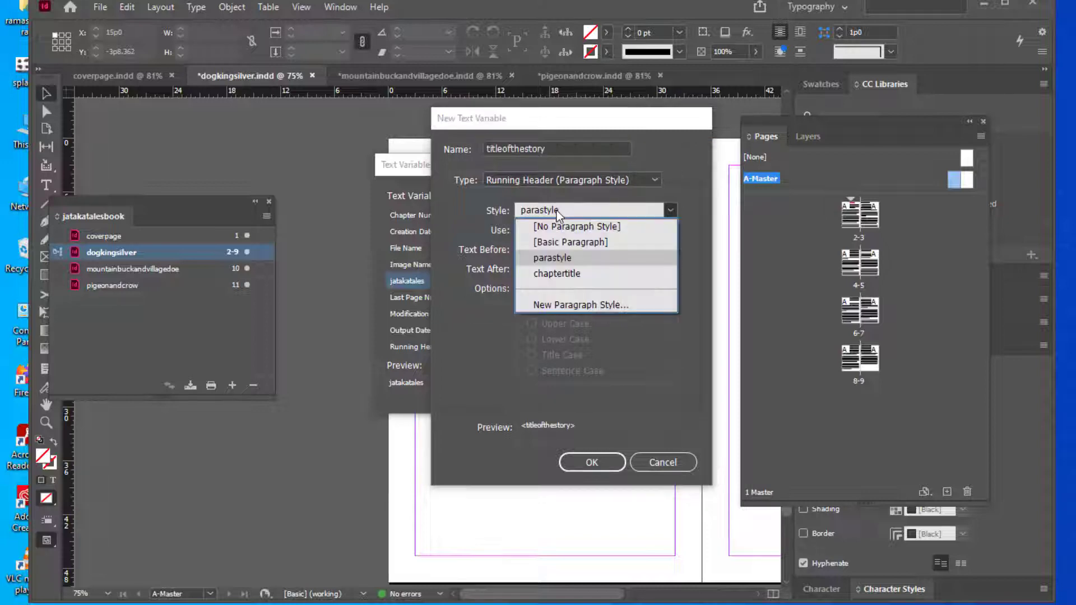
pyautogui.click(555, 274)
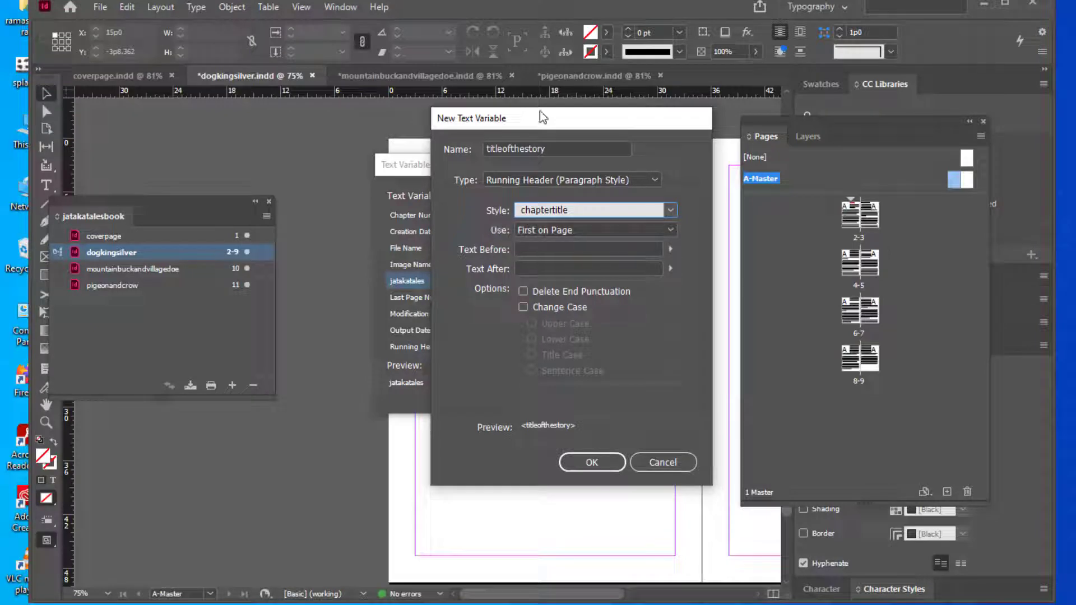
pyautogui.moveTo(533, 109); pyautogui.dragTo(555, 73)
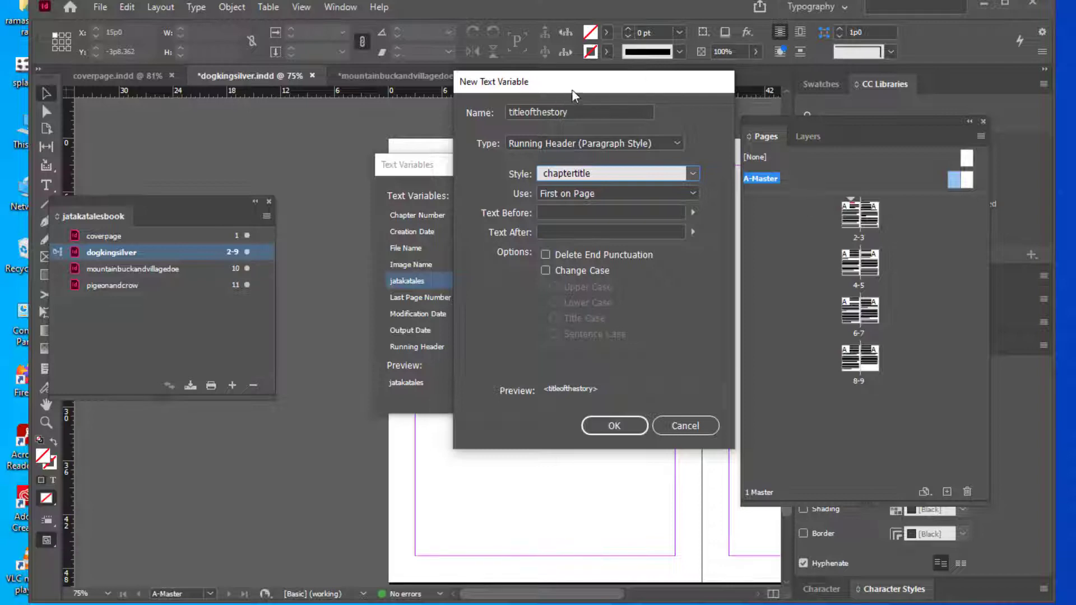
pyautogui.moveTo(572, 90); pyautogui.dragTo(587, 88)
pyautogui.click(633, 425)
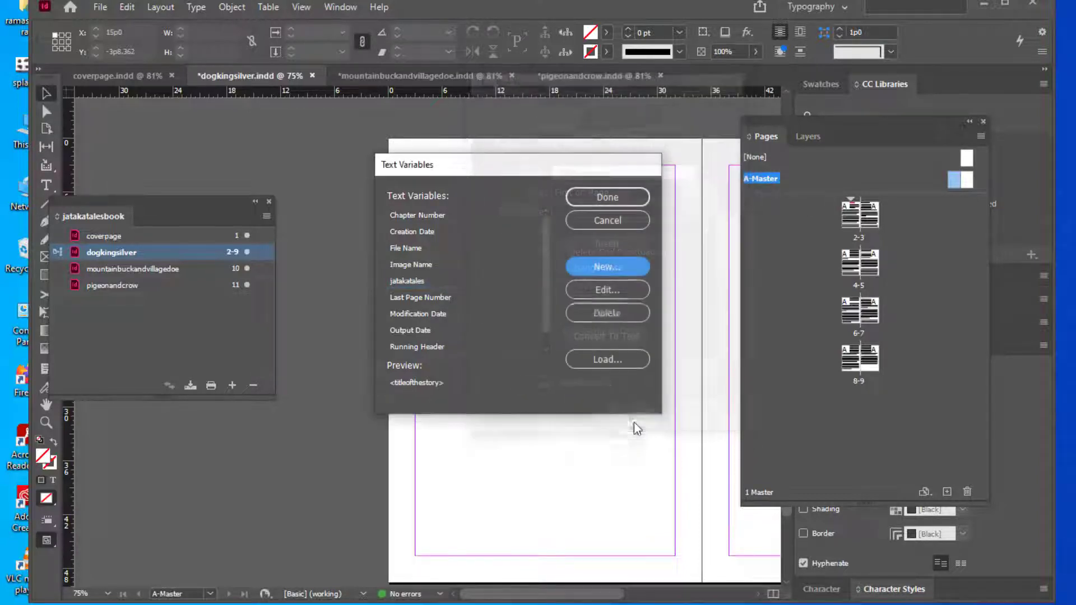
pyautogui.moveTo(493, 153); pyautogui.dragTo(526, 153)
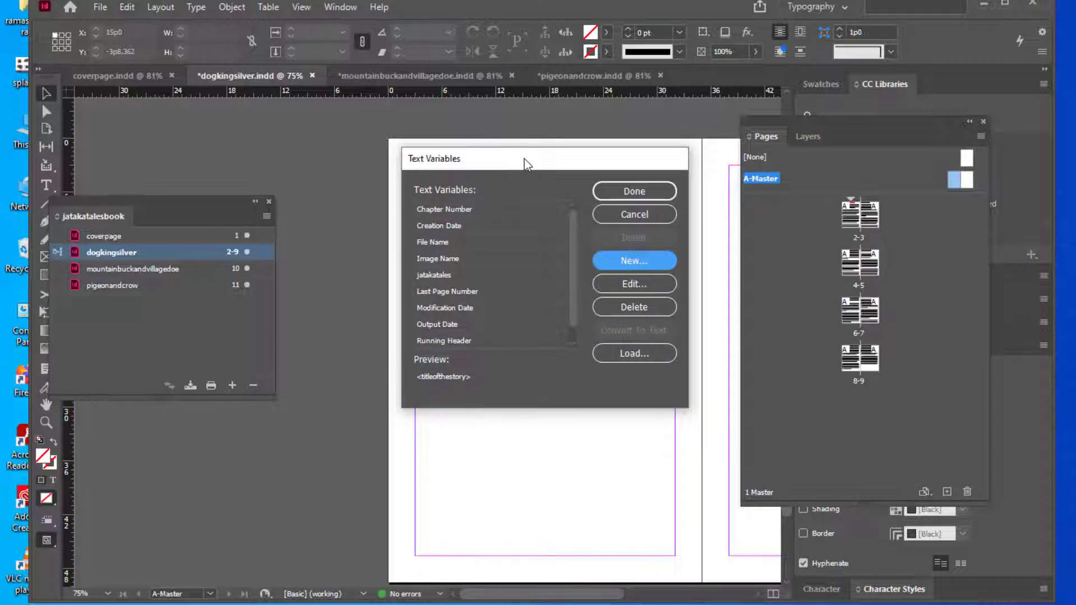
pyautogui.moveTo(523, 159); pyautogui.dragTo(543, 167)
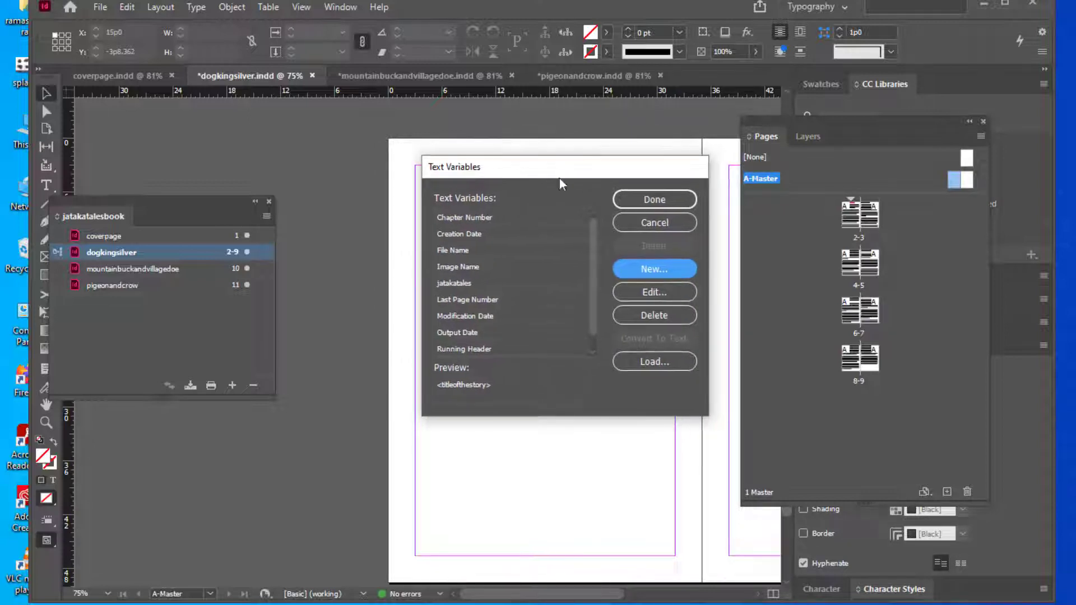
pyautogui.click(653, 201)
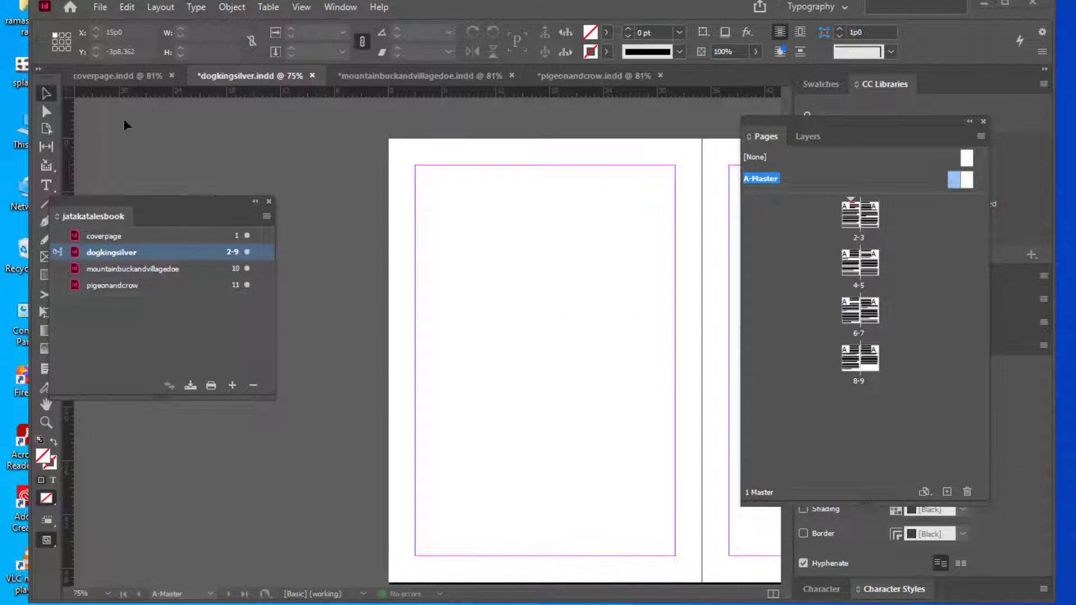
# Bring the A-Master spread into view and move the jatakatalesbook panel off its left page
pyautogui.scroll(-3, 503, 224)
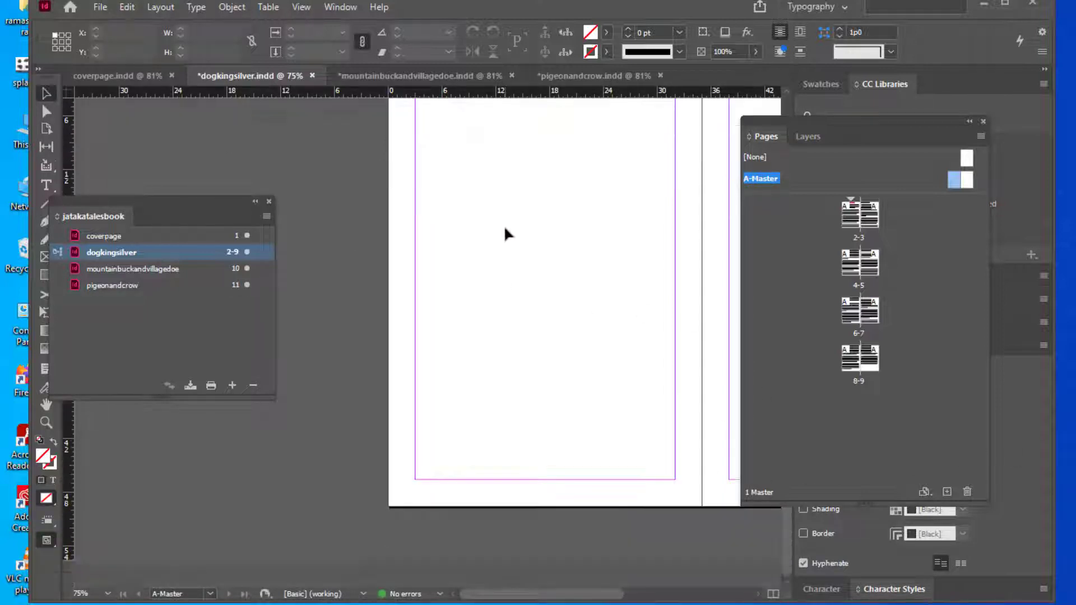
pyautogui.hotkey('ctrl', '-')
pyautogui.hotkey('ctrl', '=')
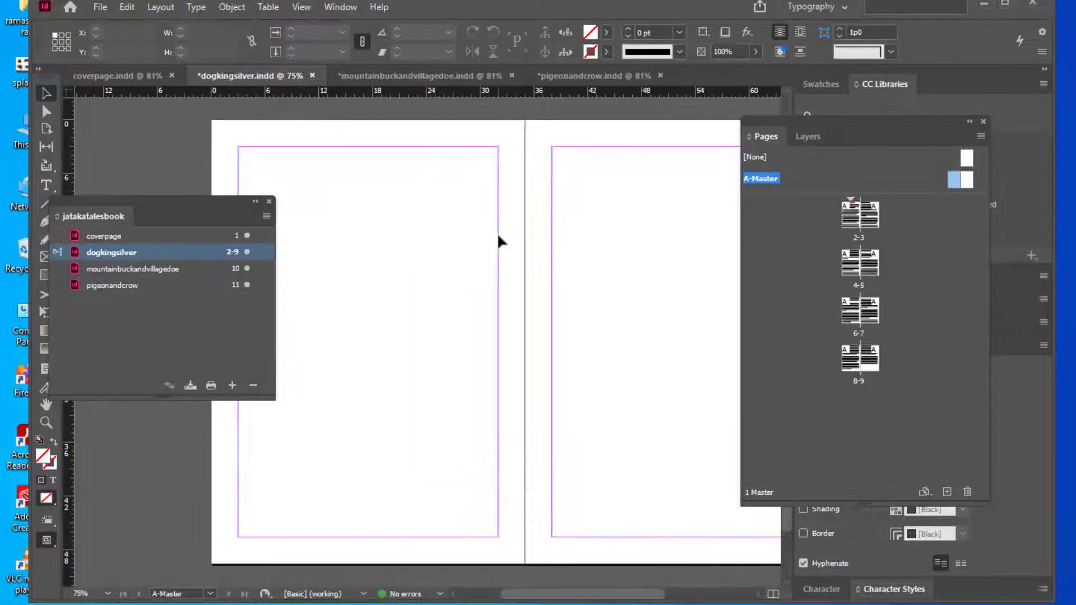
pyautogui.moveTo(164, 220); pyautogui.dragTo(682, 267)
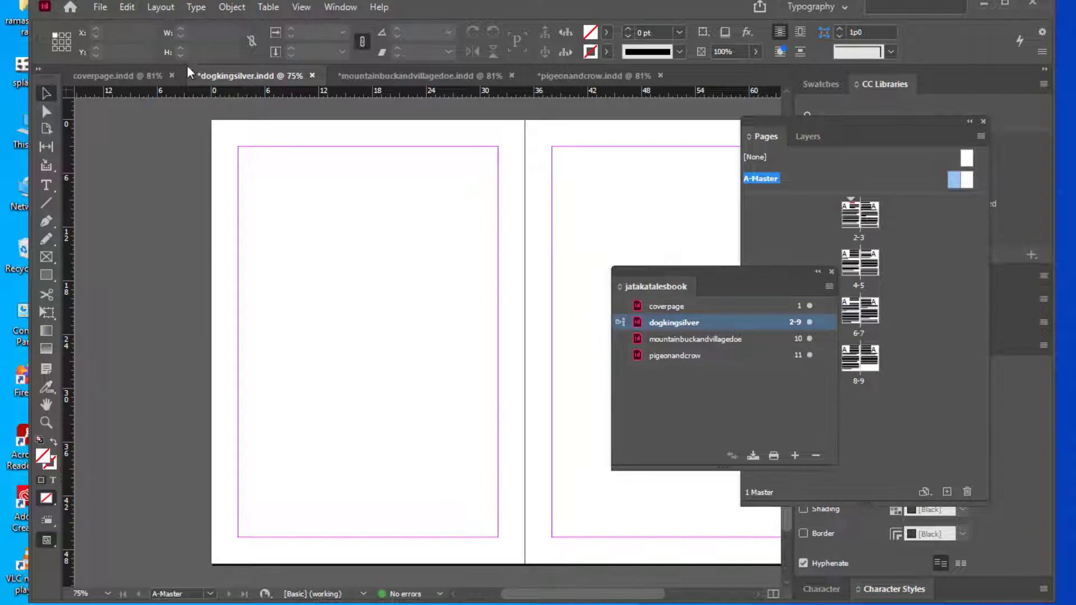
pyautogui.click(196, 7)
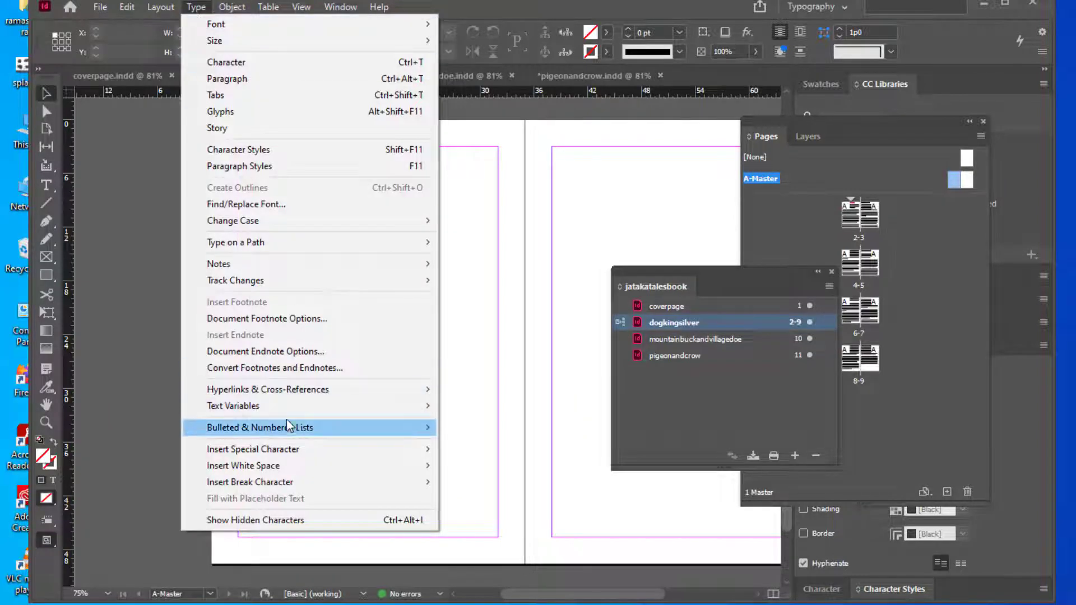
pyautogui.moveTo(247, 410)
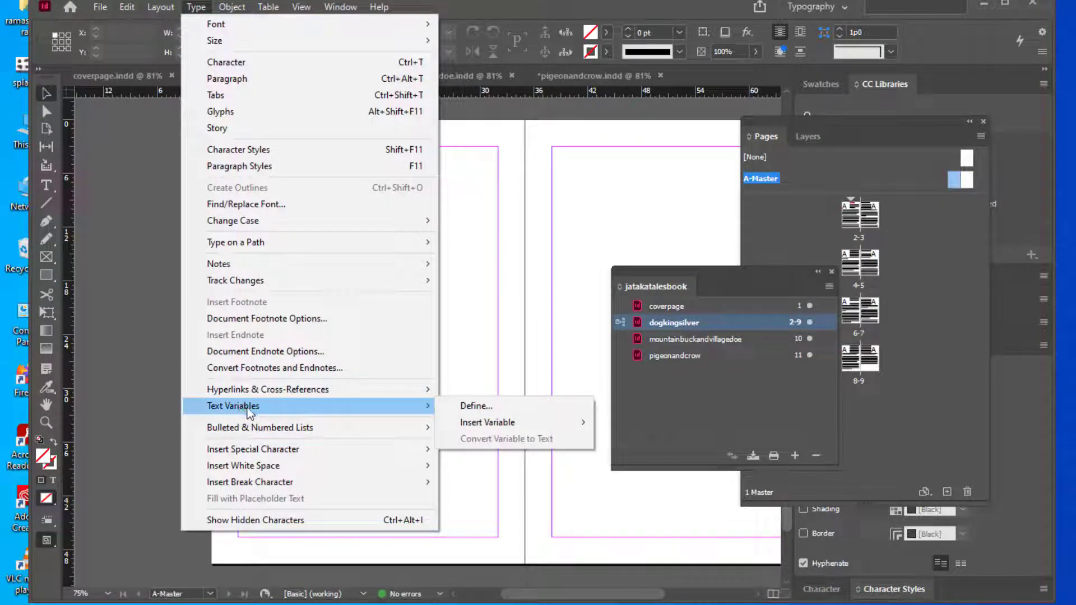
pyautogui.moveTo(487, 423)
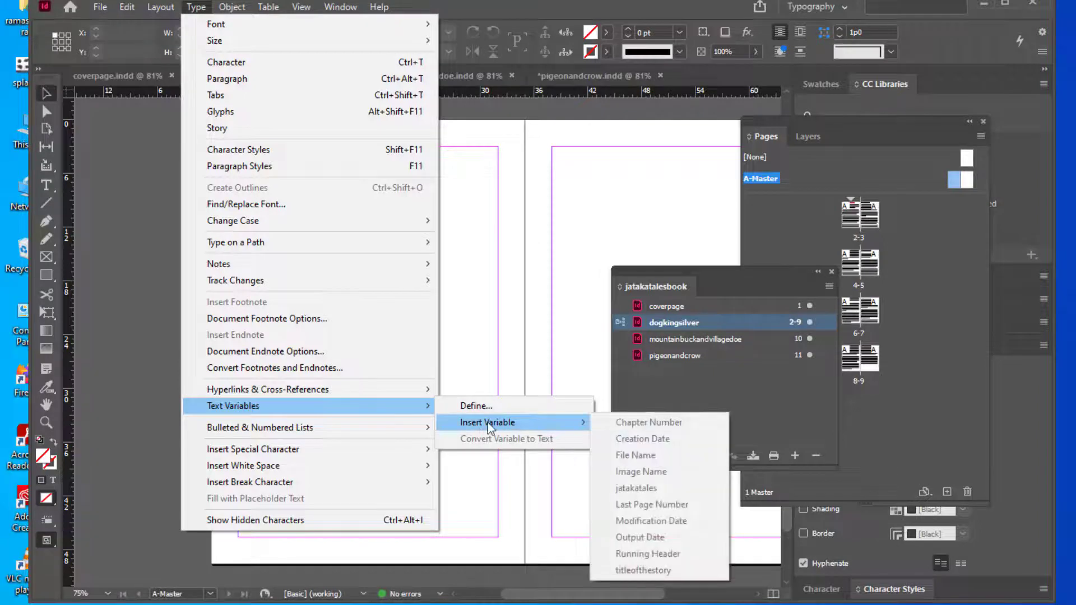
pyautogui.click(456, 203)
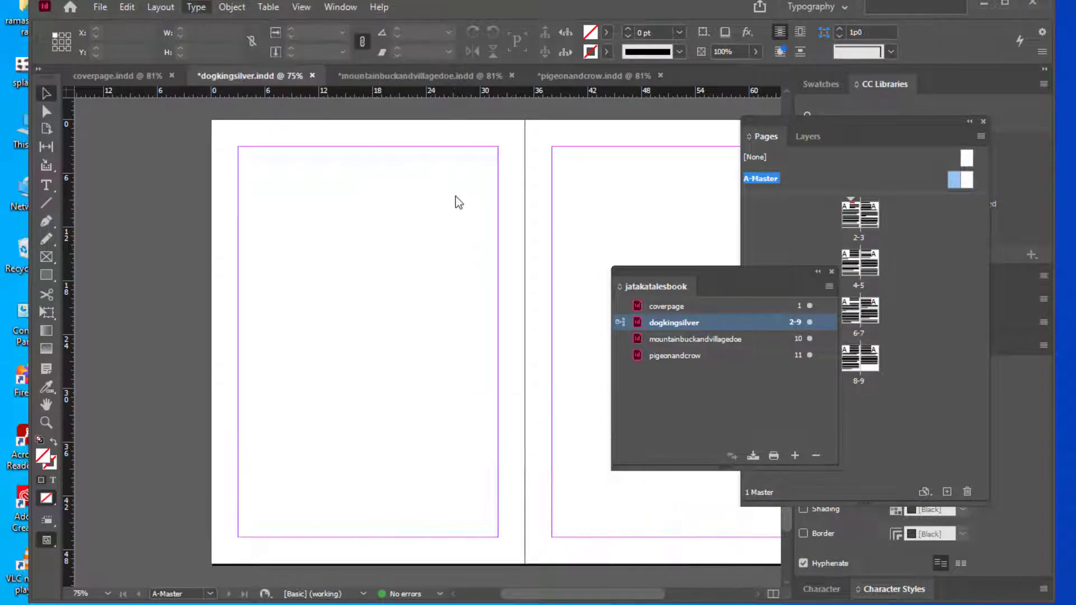
# Draw a text frame about 13p9 by 3p0 in the left A-Master page's bottom margin and insert the jatakatales variable
pyautogui.click(46, 185)
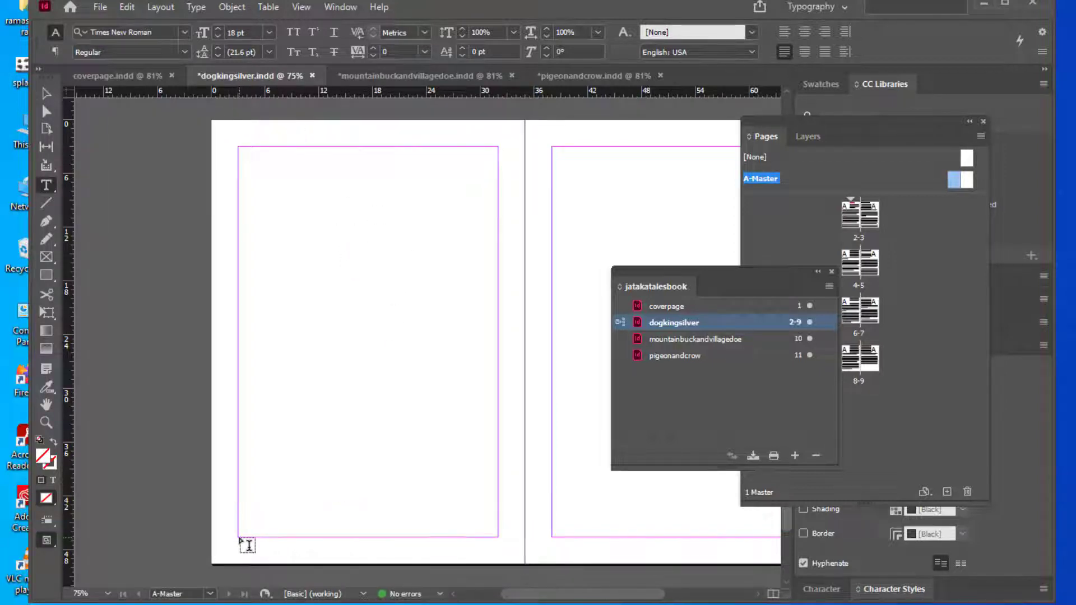
pyautogui.moveTo(239, 539); pyautogui.dragTo(362, 563)
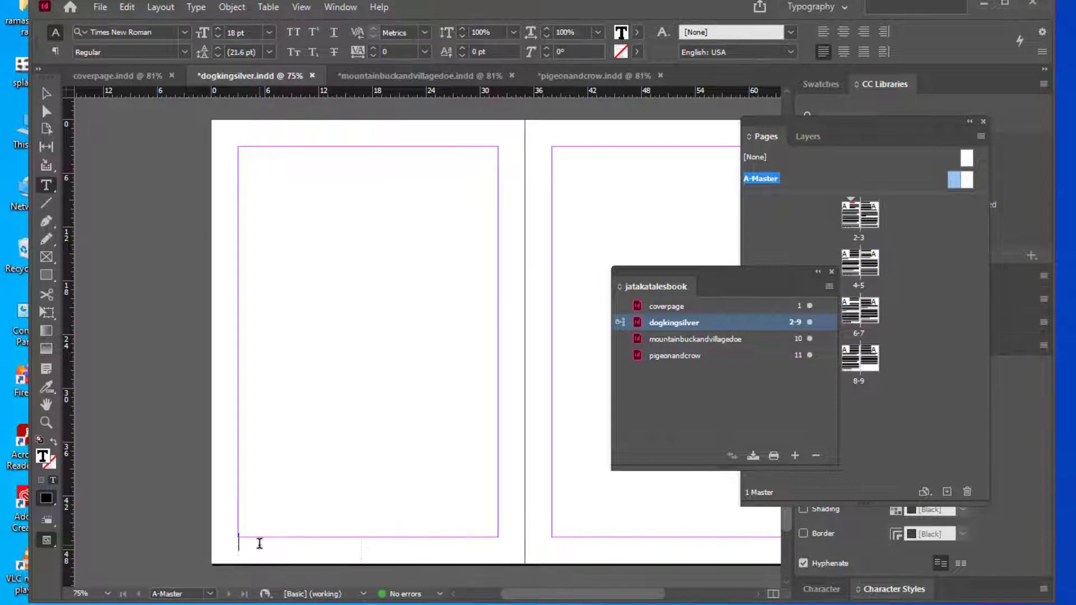
pyautogui.rightClick(260, 543)
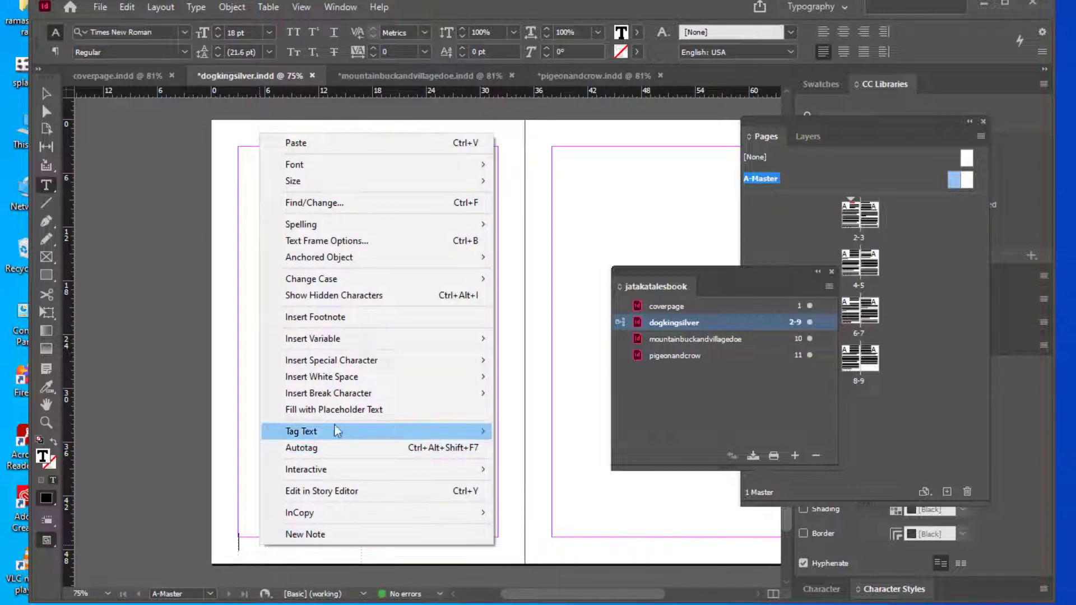
pyautogui.moveTo(344, 340)
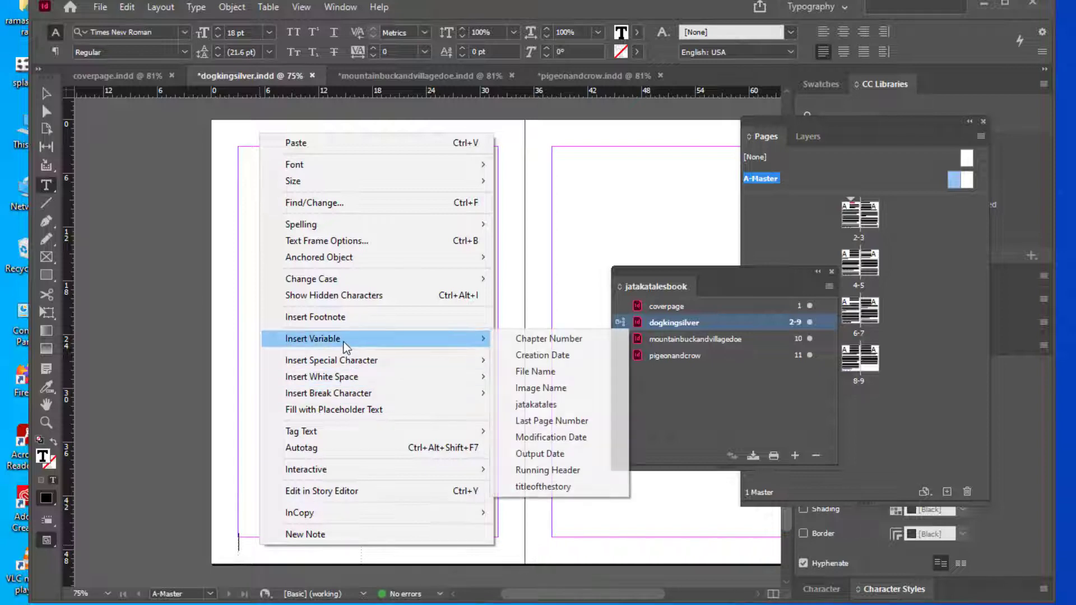
pyautogui.click(547, 405)
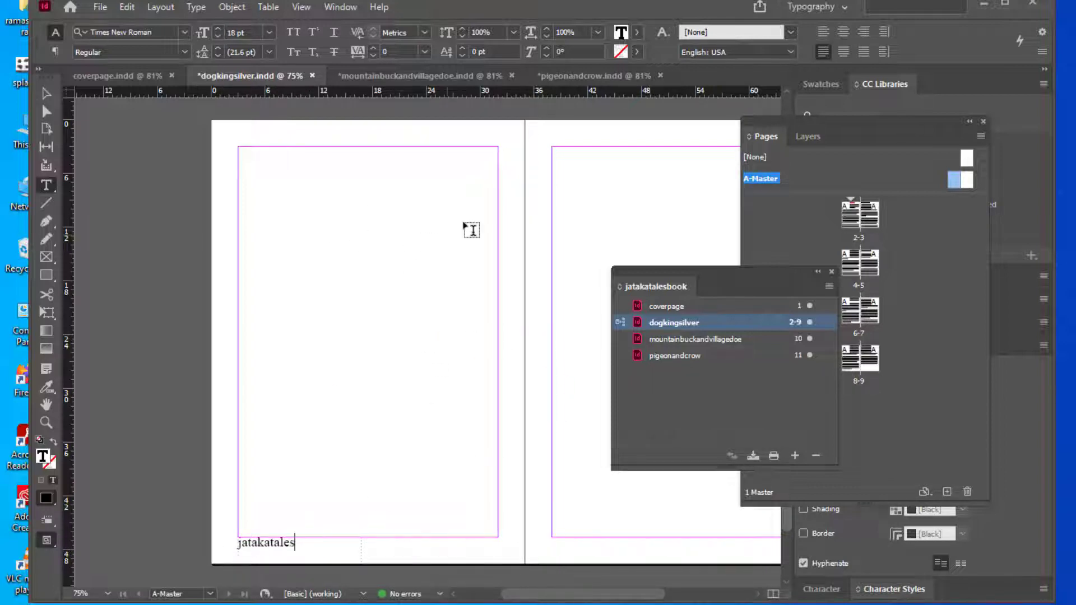
# Draw a text frame about 15p6 by 3p0 in the left A-Master page's top margin, ending at the inner margin
pyautogui.moveTo(658, 270); pyautogui.dragTo(677, 270)
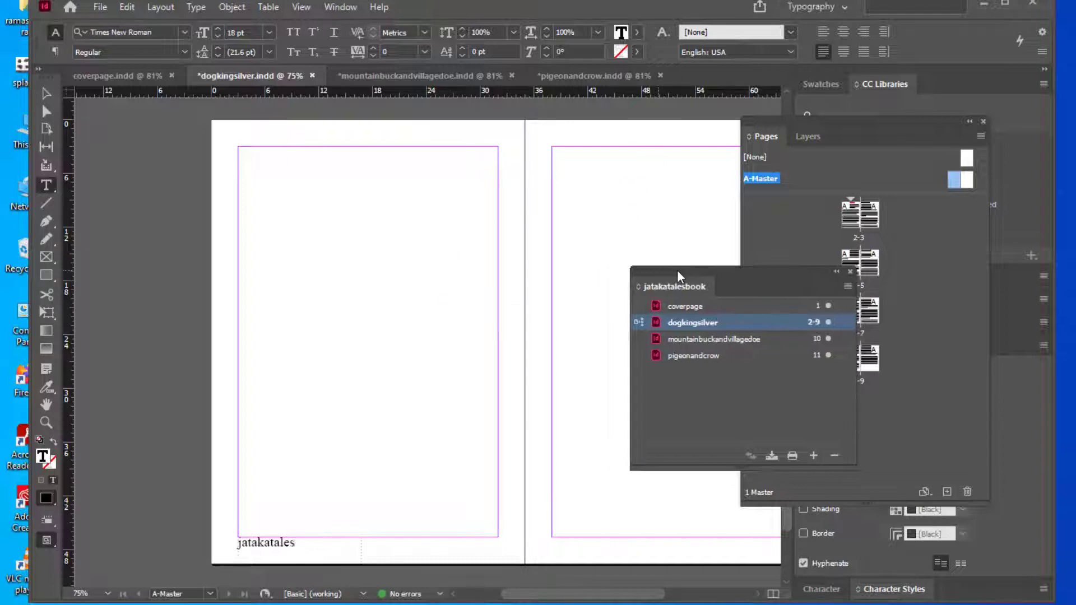
pyautogui.scroll(2, 495, 267)
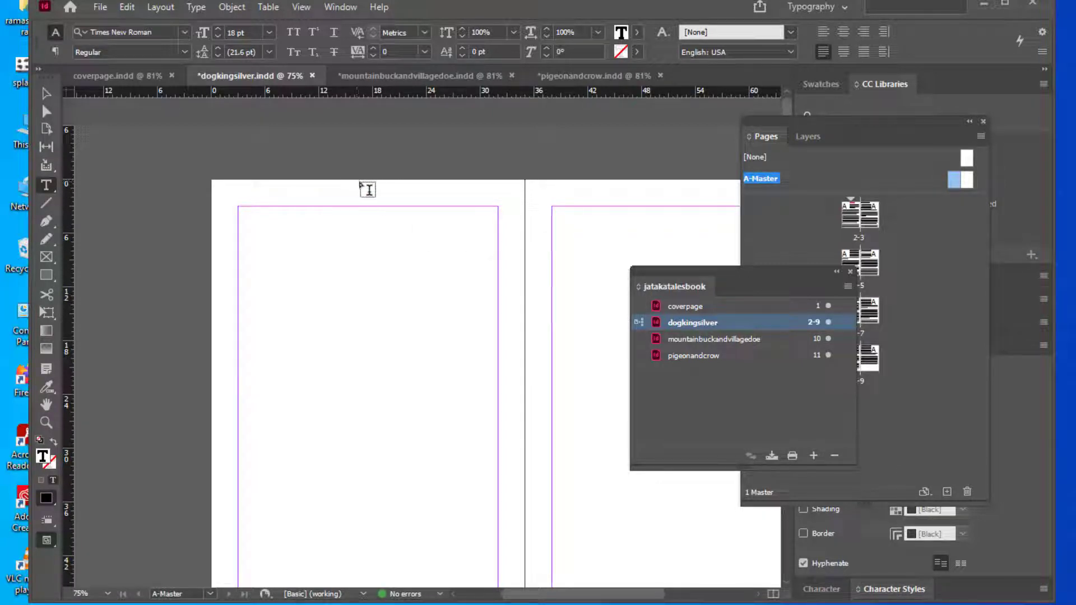
pyautogui.moveTo(359, 180); pyautogui.dragTo(497, 207)
pyautogui.rightClick(398, 189)
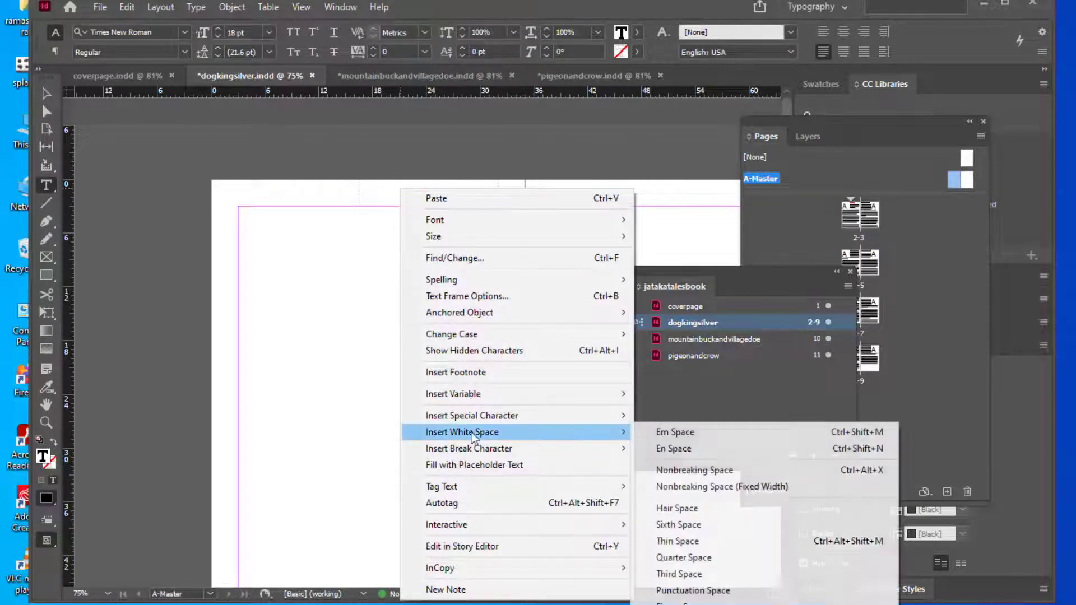
pyautogui.moveTo(498, 399)
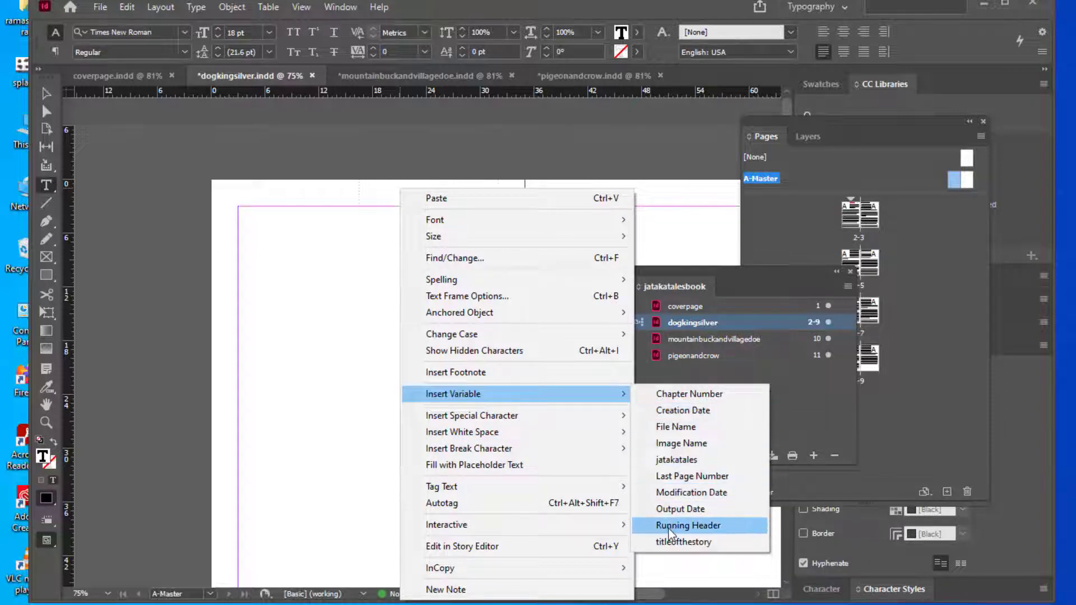
pyautogui.click(756, 510)
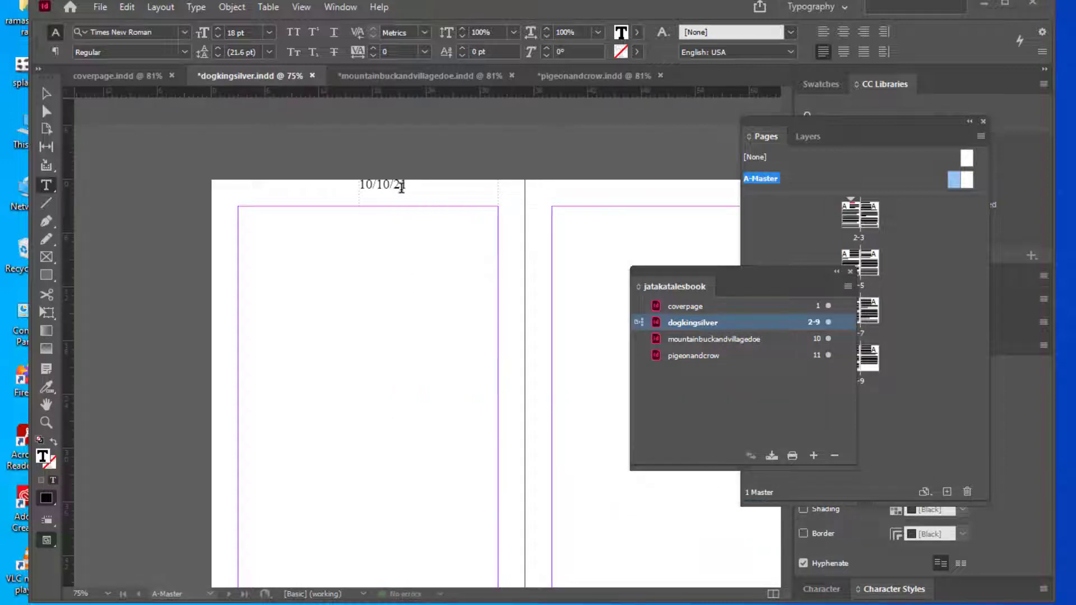
pyautogui.moveTo(407, 184); pyautogui.dragTo(367, 184)
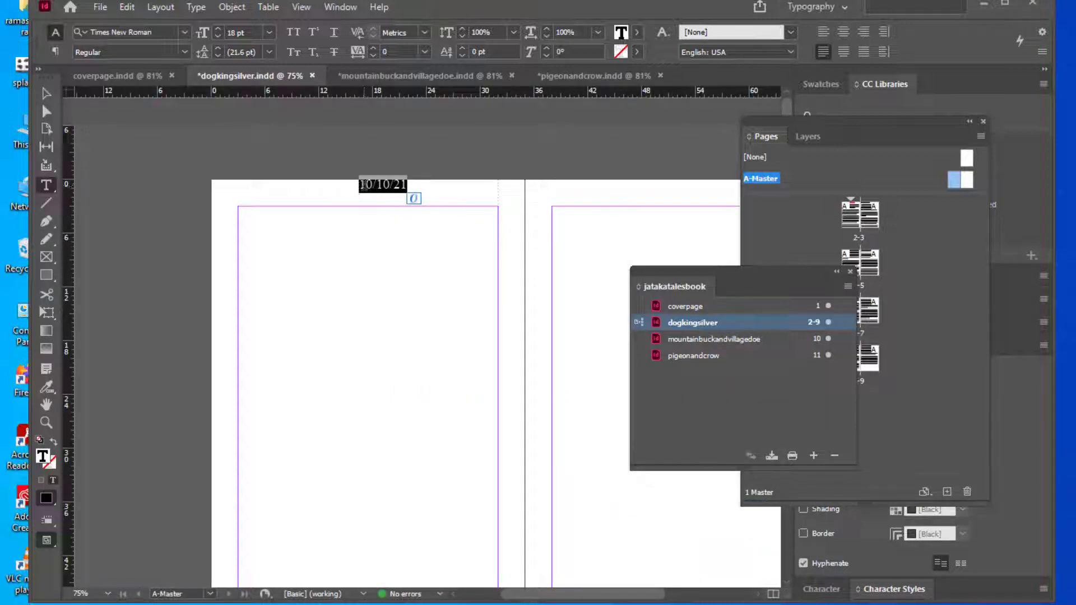
pyautogui.hotkey('ctrl', 'x')
# Insert the titleofthestory variable into the empty header frame of the left A-Master page
pyautogui.rightClick(385, 190)
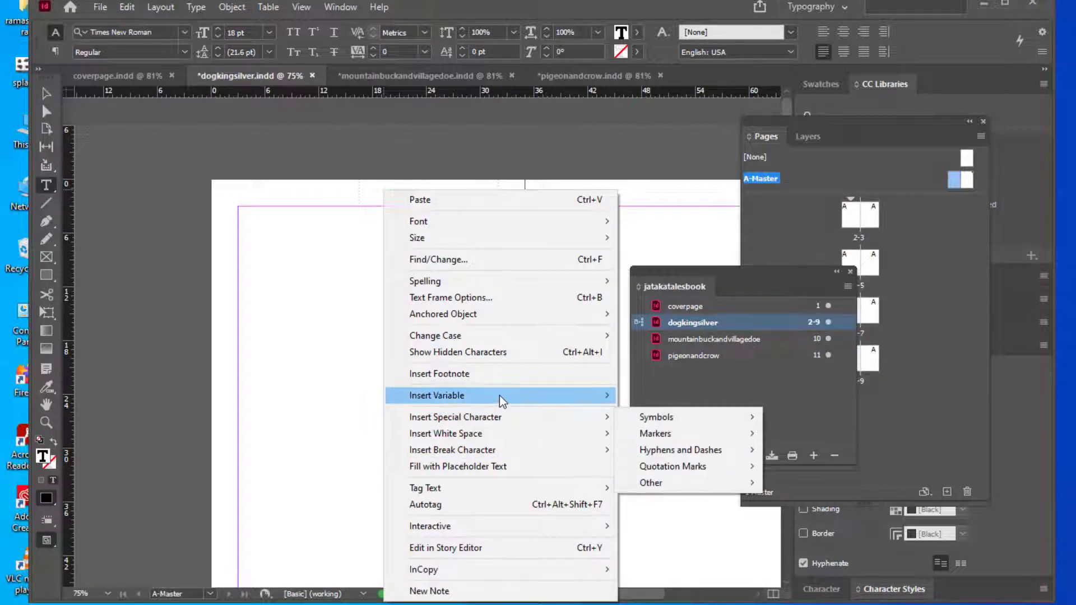
pyautogui.moveTo(499, 398)
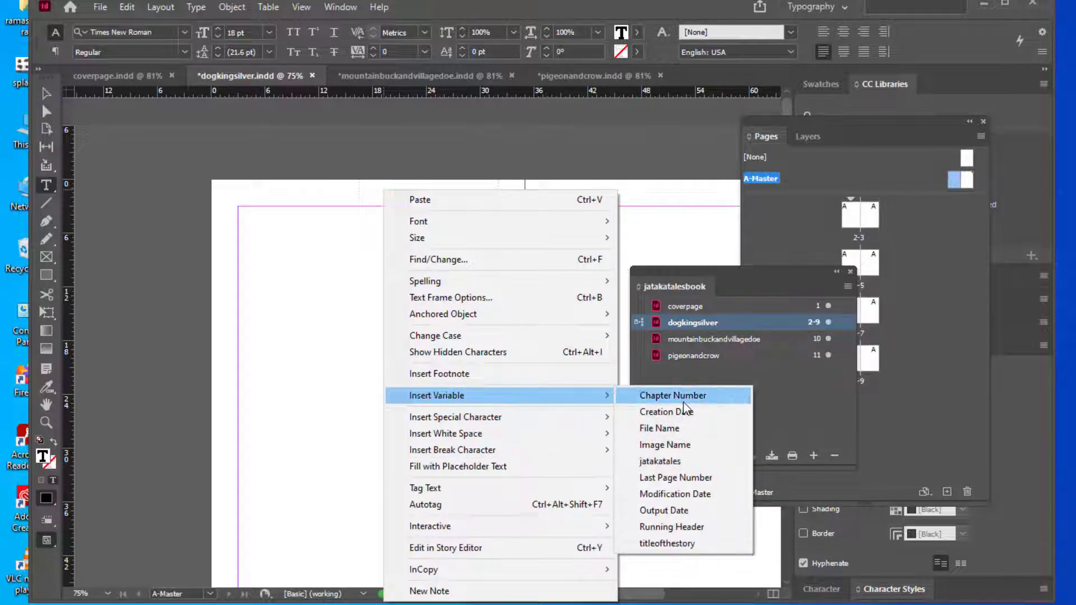
pyautogui.click(676, 543)
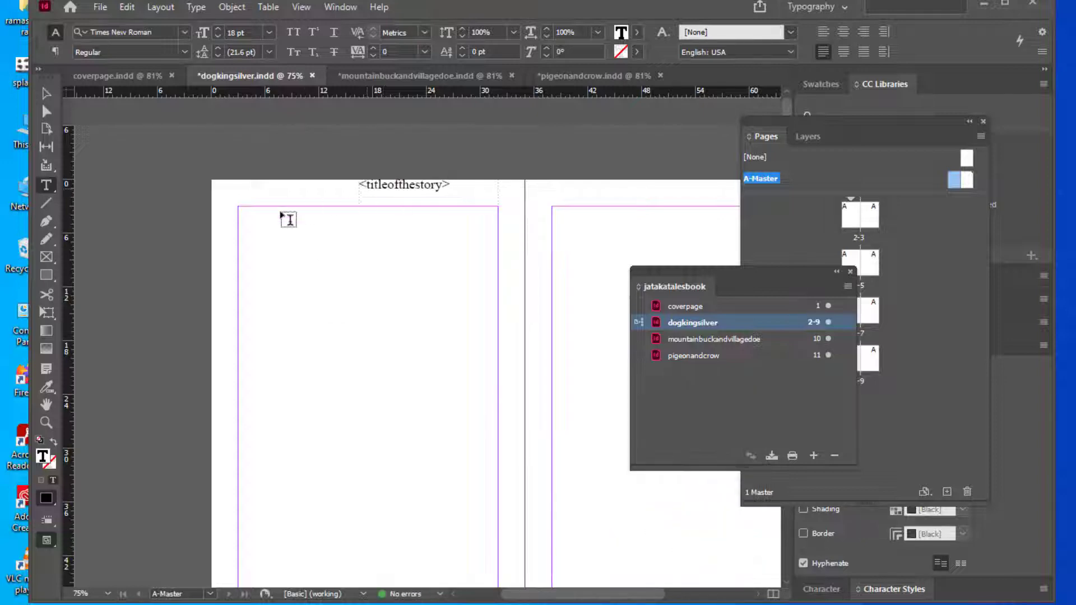
# Duplicate the titleofthestory header frame and the jatakatales footer frame from the left master page to matching positions on the right page
pyautogui.moveTo(687, 271); pyautogui.dragTo(736, 268)
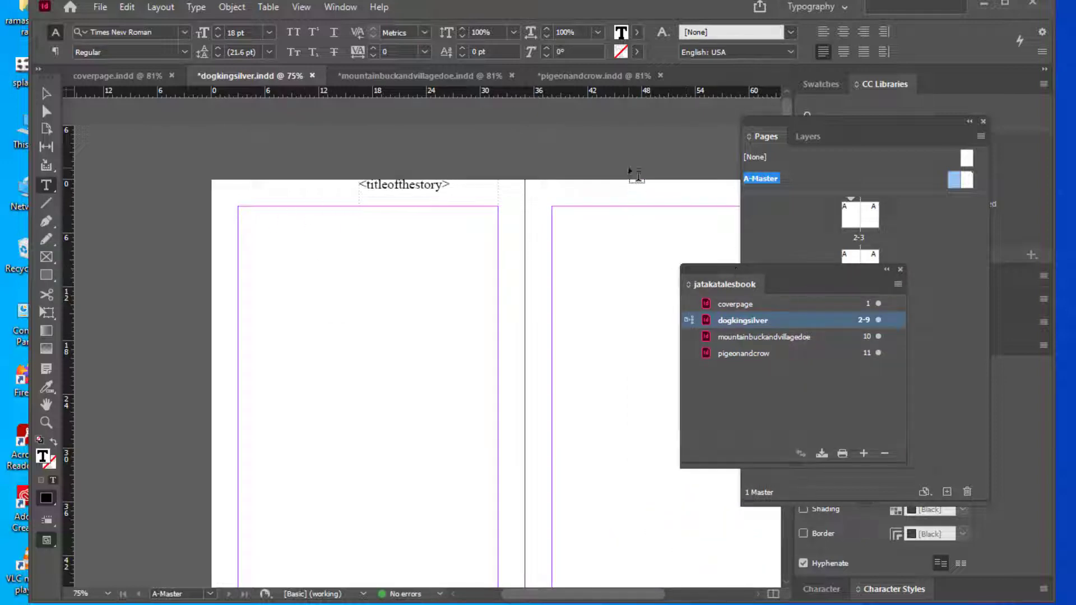
pyautogui.scroll(-1, 633, 179)
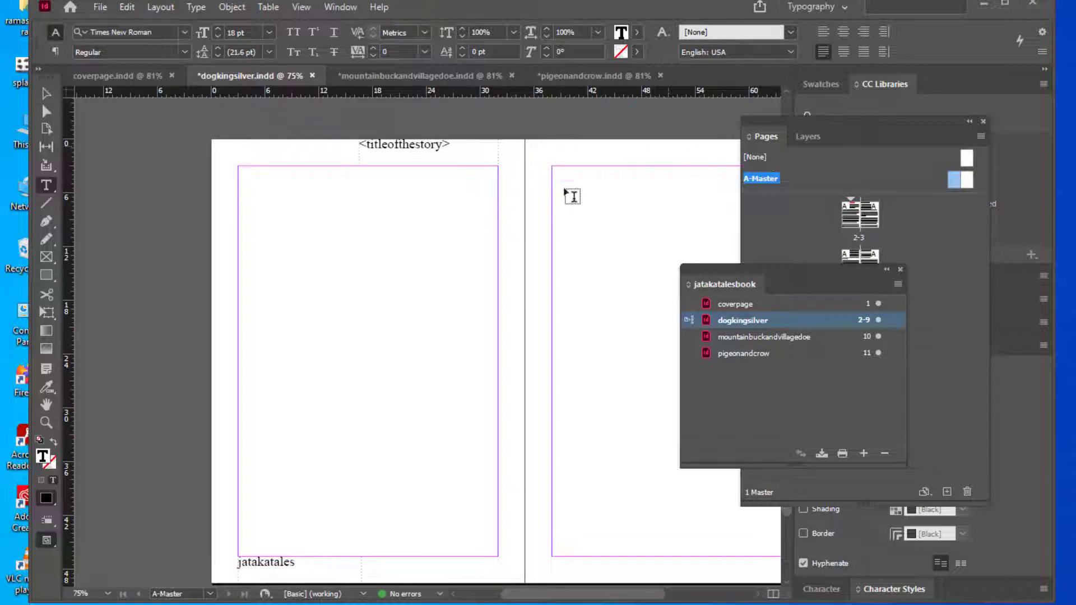
pyautogui.moveTo(711, 268); pyautogui.dragTo(771, 266)
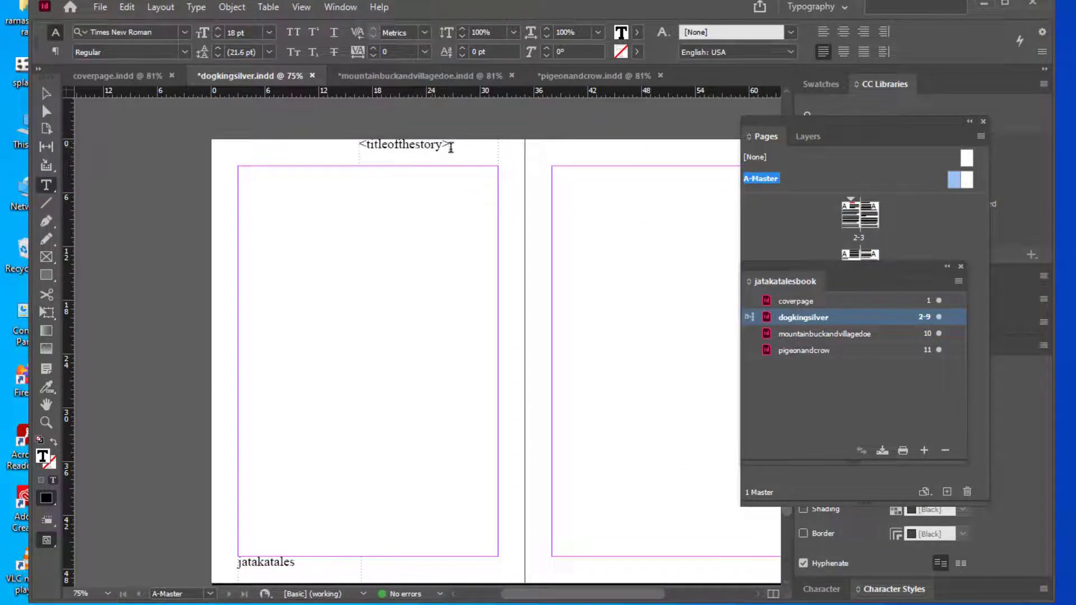
pyautogui.click(48, 94)
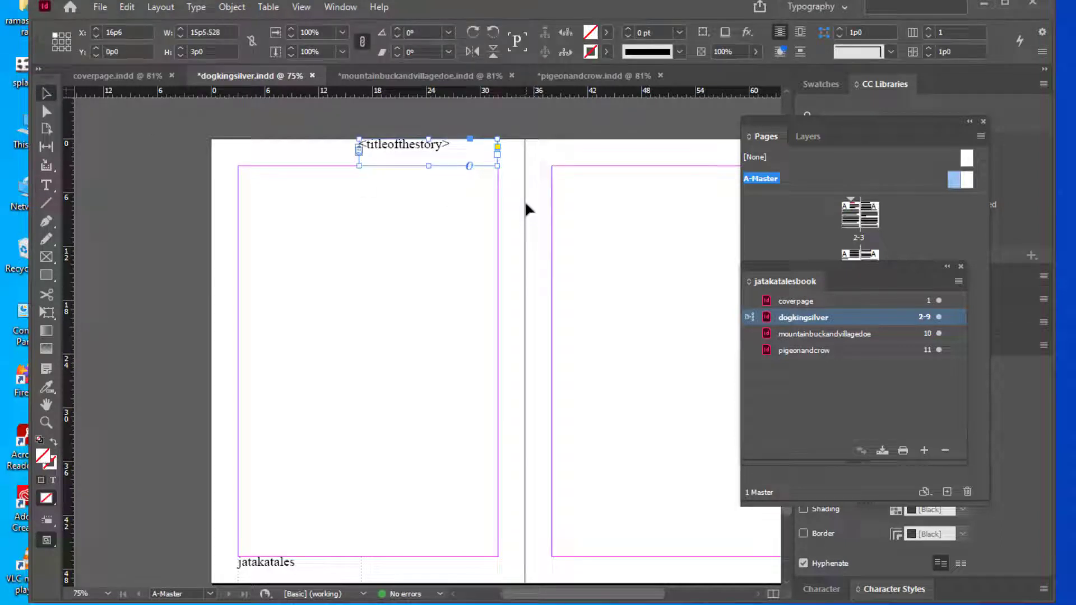
pyautogui.hotkey('ctrl', '-')
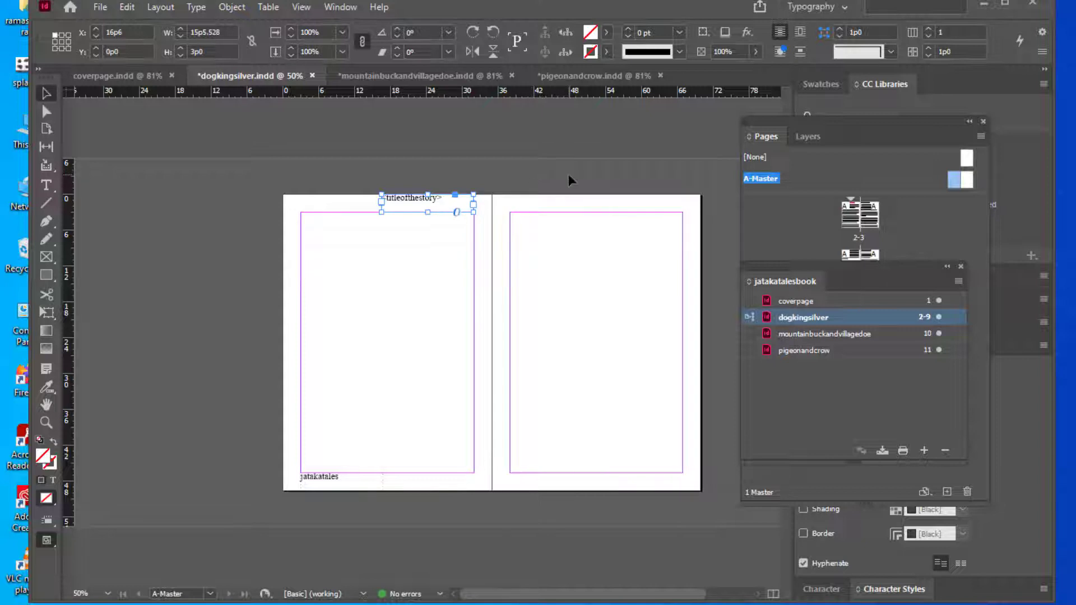
pyautogui.click(510, 181)
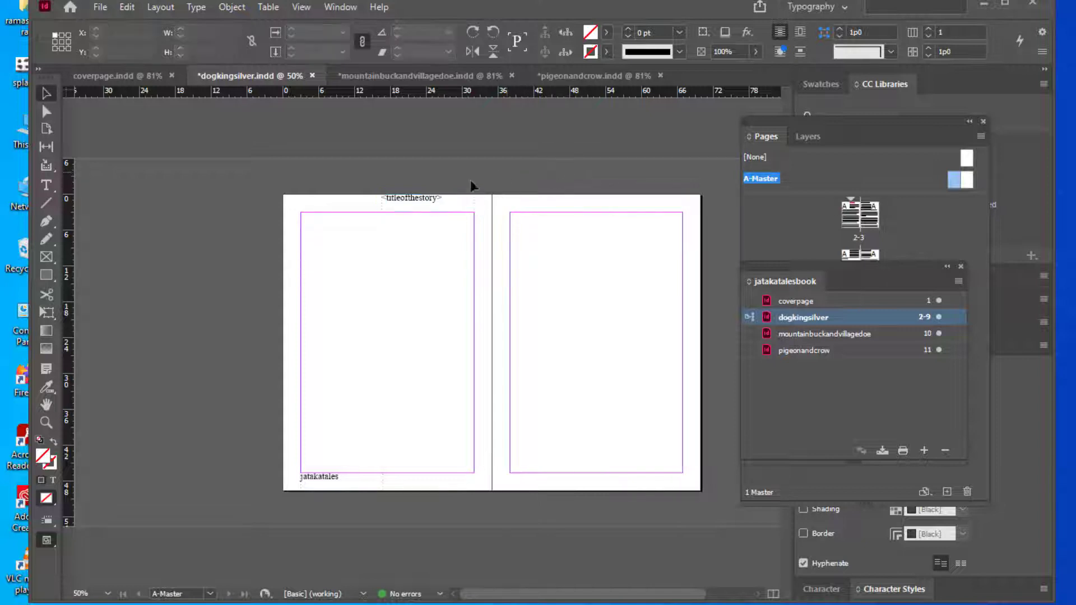
pyautogui.click(424, 206)
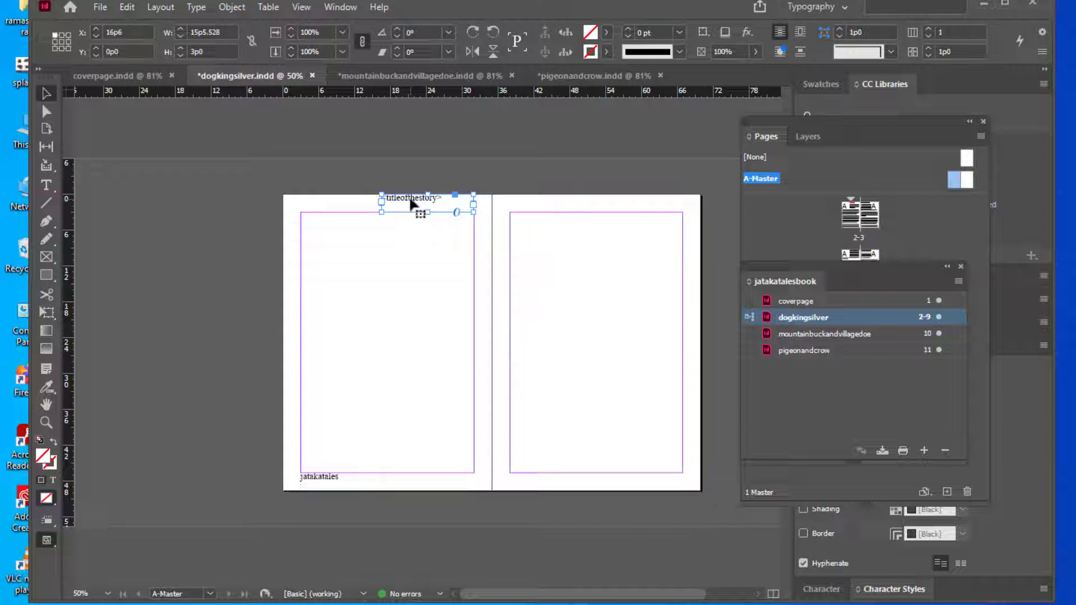
pyautogui.moveTo(413, 202); pyautogui.dragTo(618, 205)
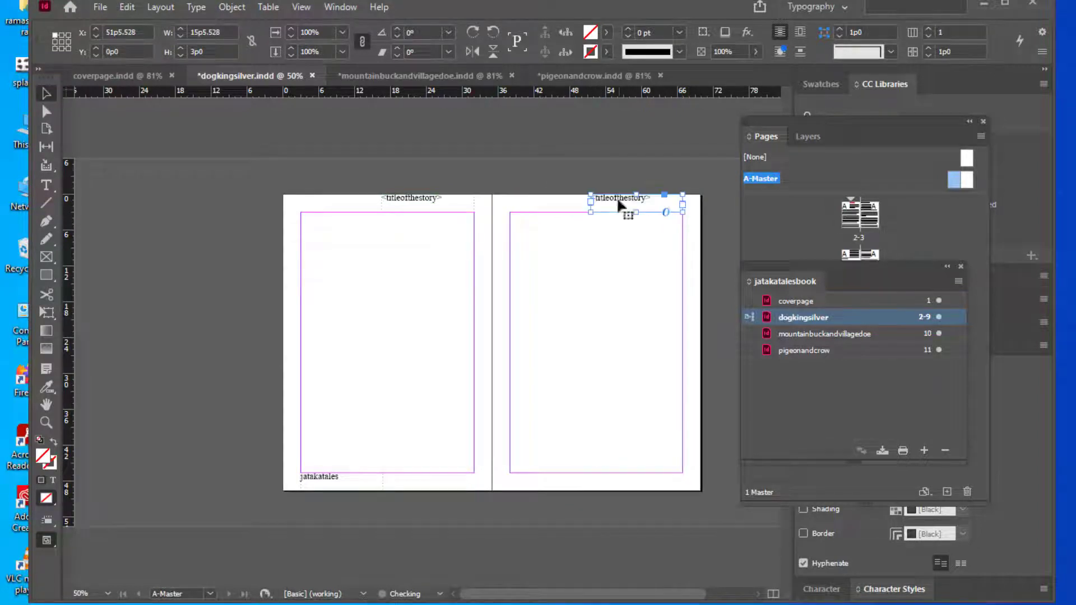
pyautogui.click(333, 479)
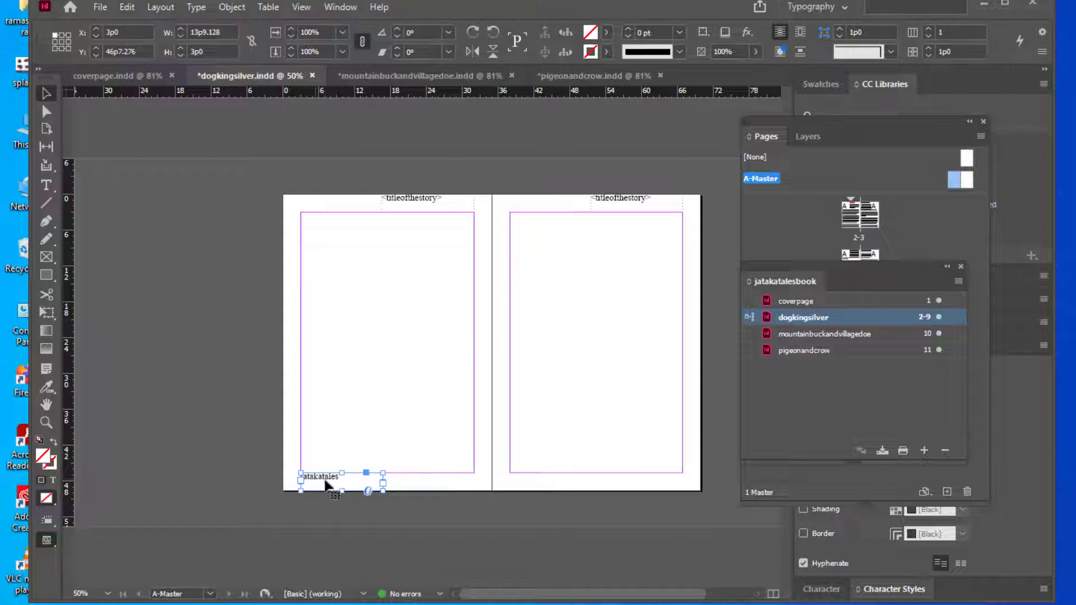
pyautogui.moveTo(329, 482); pyautogui.dragTo(535, 481)
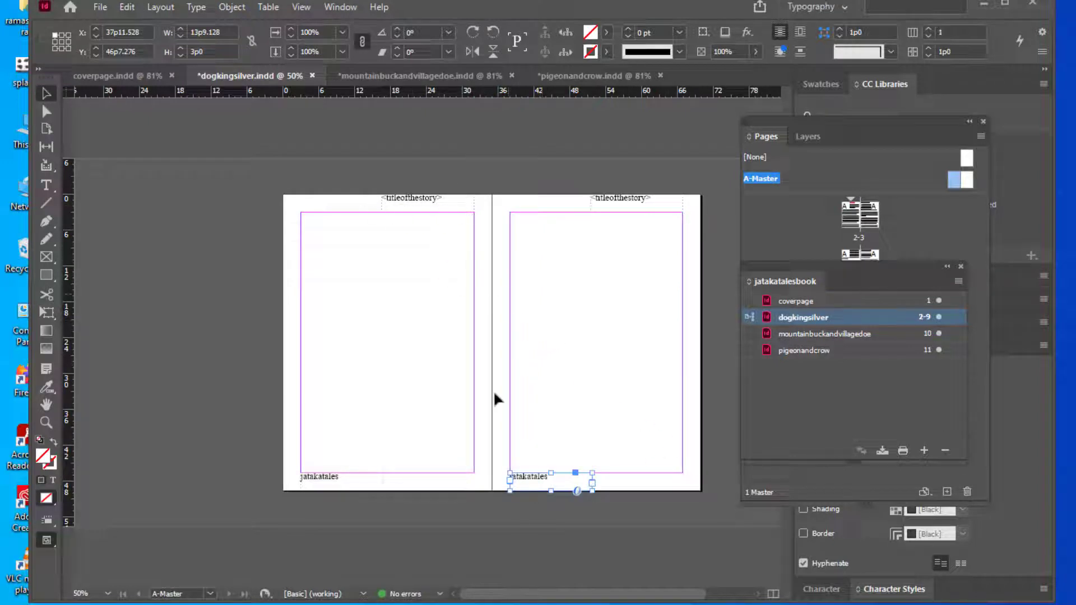
# Right-align the titleofthestory text in the left master page's header frame
pyautogui.click(423, 197)
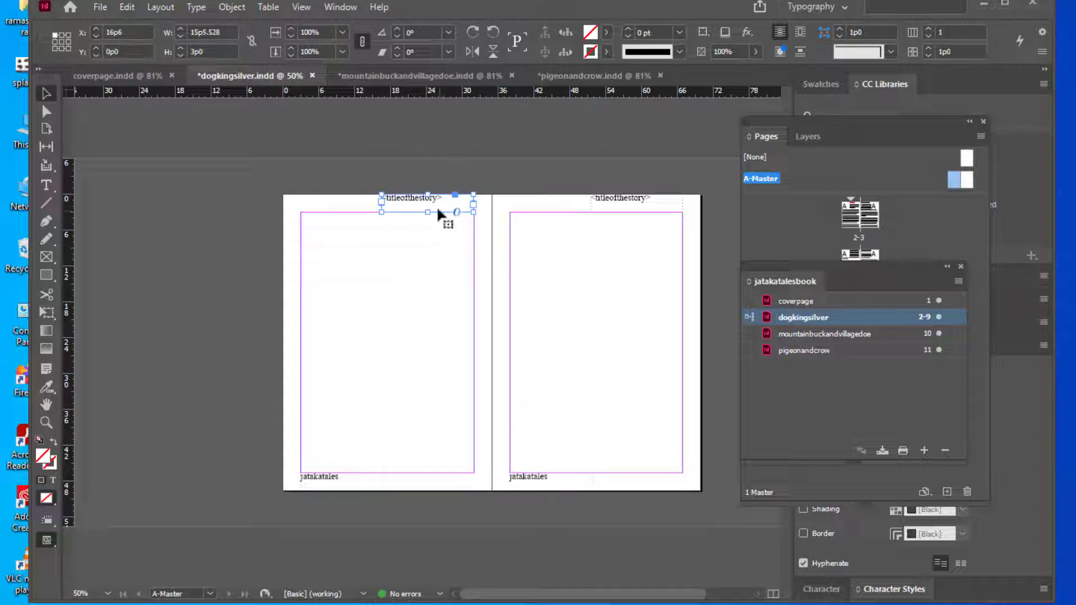
pyautogui.click(47, 185)
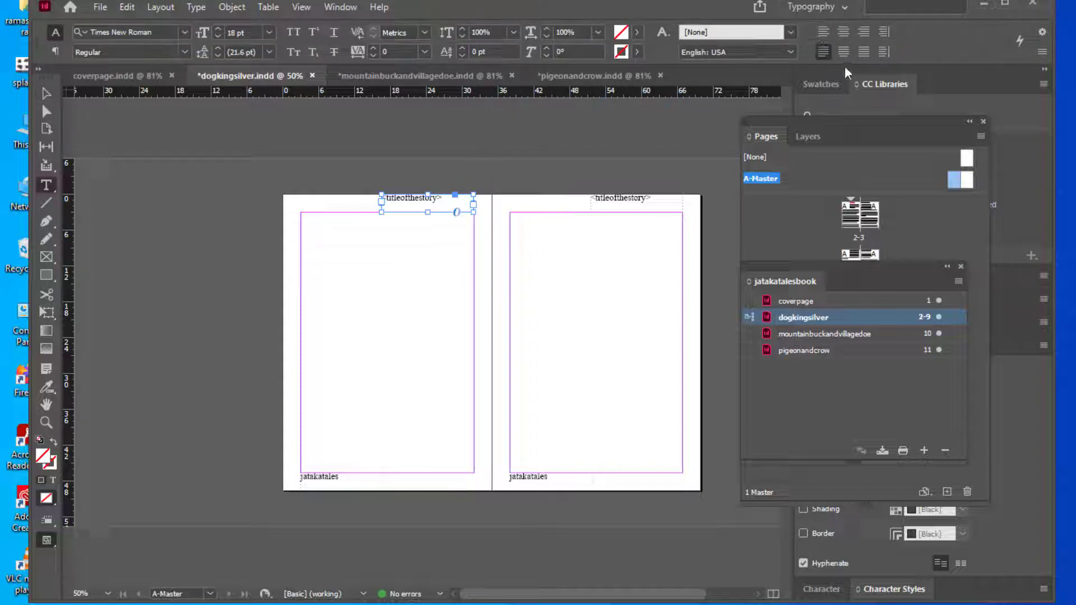
pyautogui.click(843, 32)
pyautogui.click(863, 32)
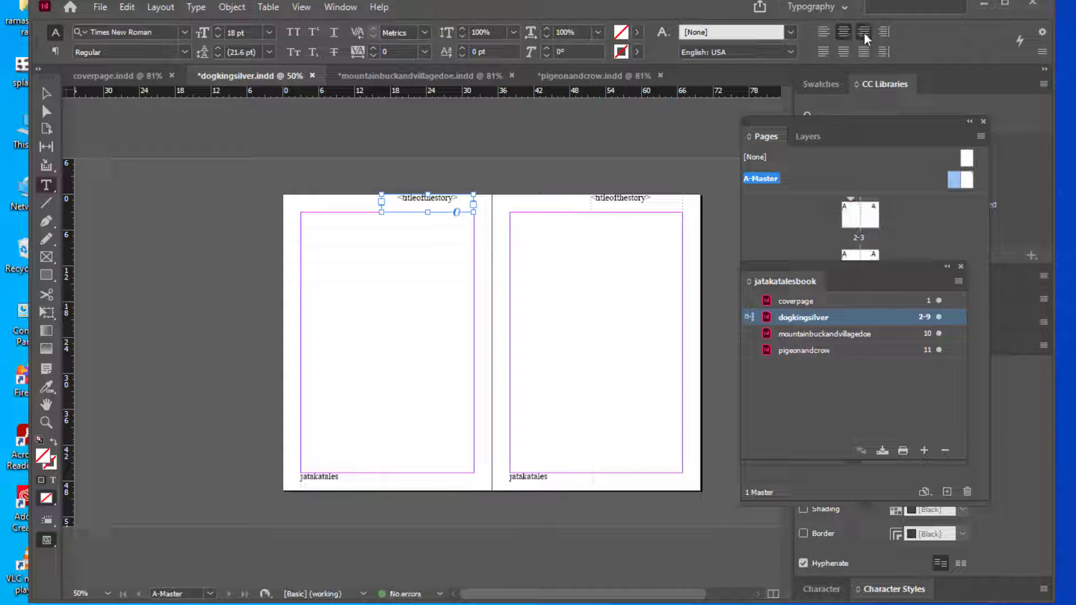
pyautogui.click(46, 93)
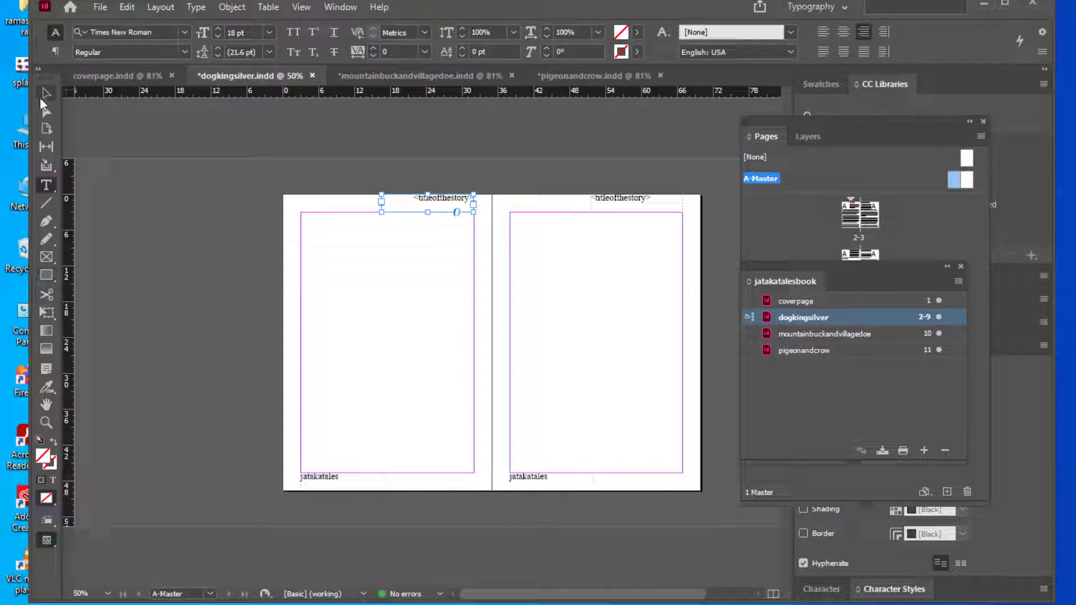
# Right-align the titleofthestory text in the right master page's header frame and deselect it
pyautogui.click(637, 205)
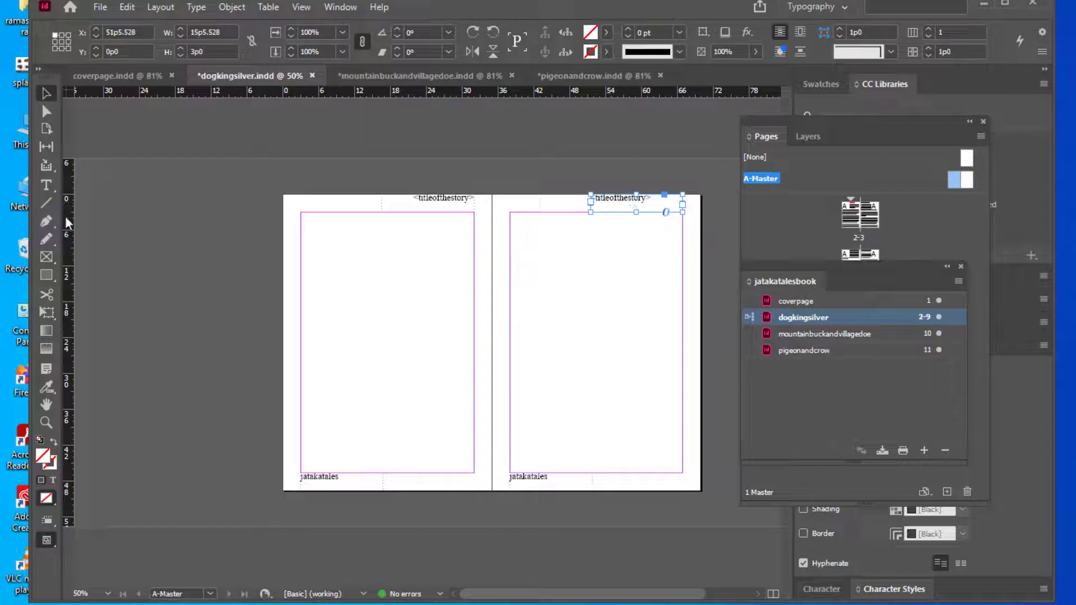
pyautogui.click(46, 185)
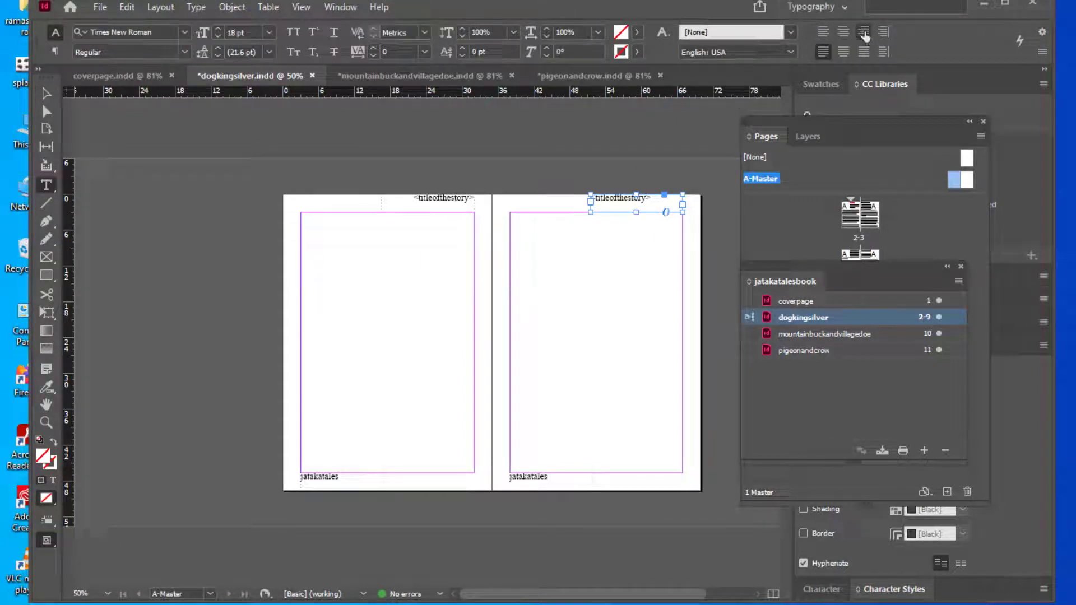
pyautogui.click(864, 33)
pyautogui.click(46, 93)
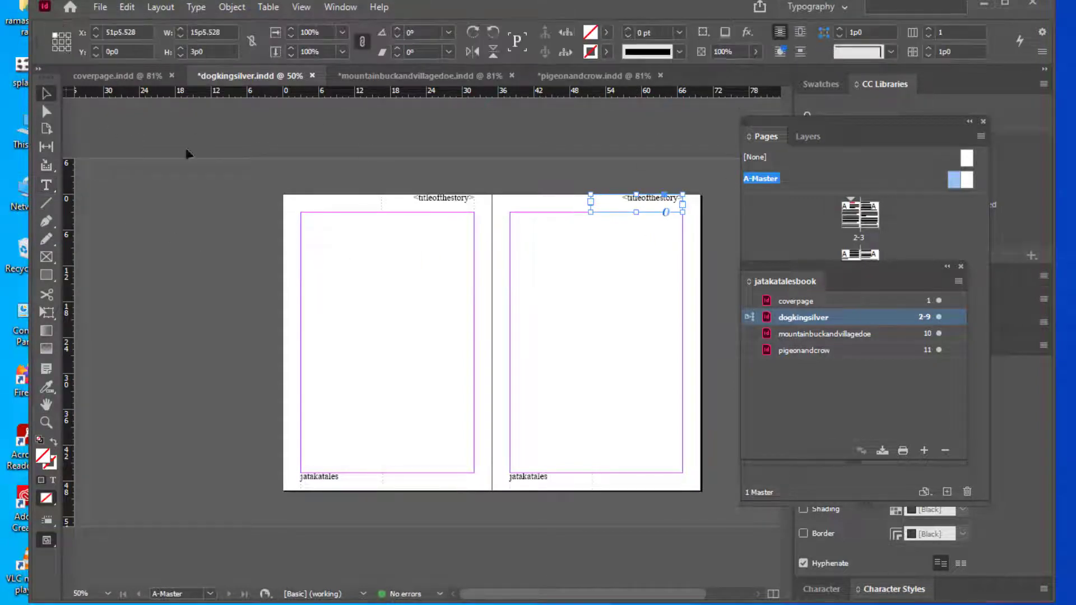
pyautogui.click(409, 171)
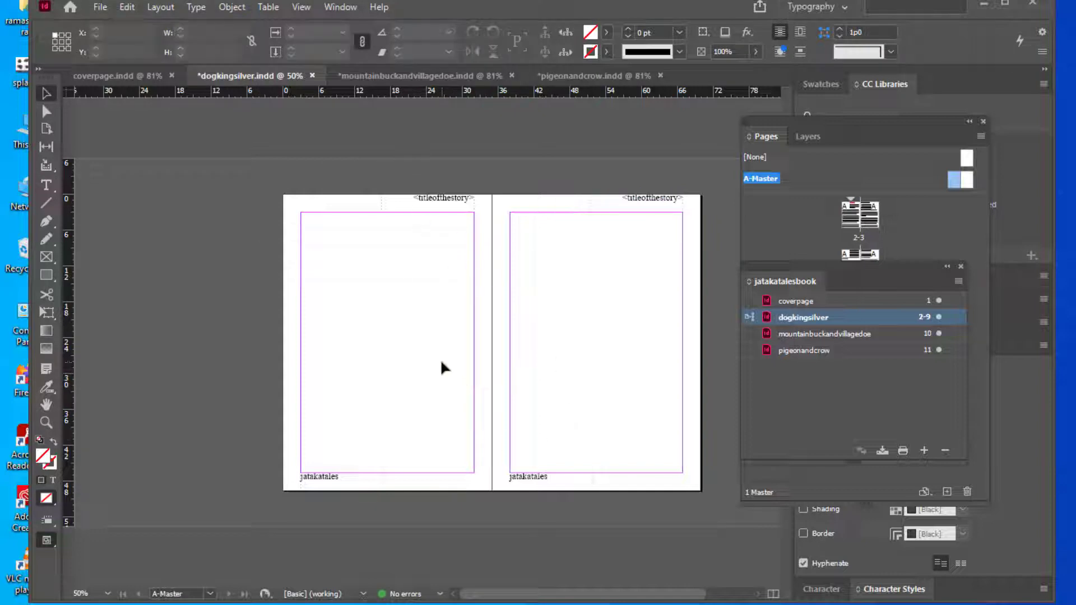
# Draw a text frame about 3p11 wide and 3p0 high at the right end of the left A-Master page's footer
pyautogui.hotkey('ctrl', '=')
pyautogui.scroll(-2, 439, 357)
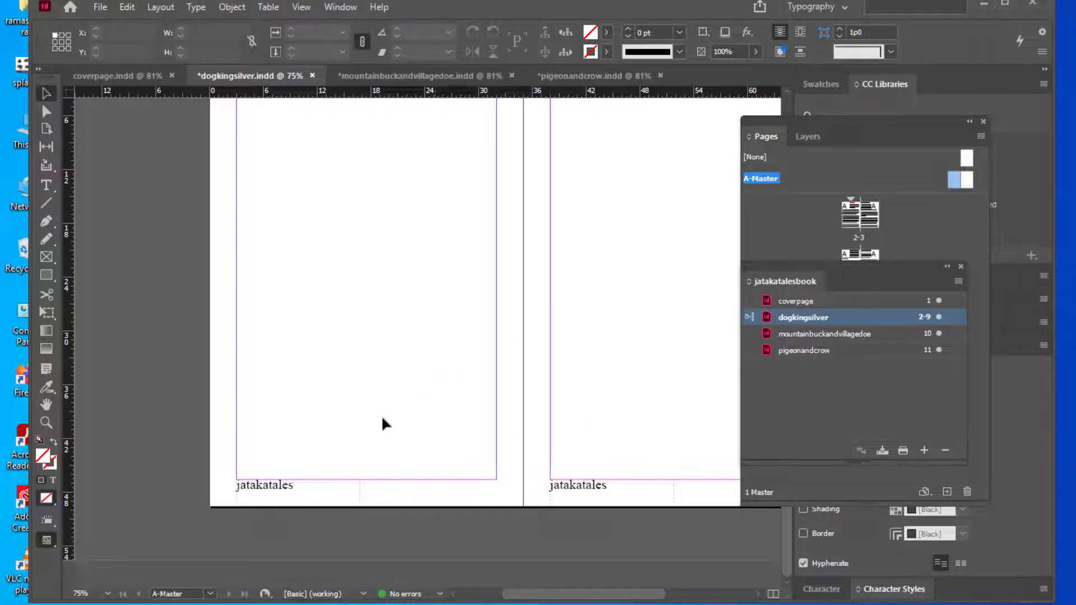
pyautogui.moveTo(773, 121); pyautogui.dragTo(829, 131)
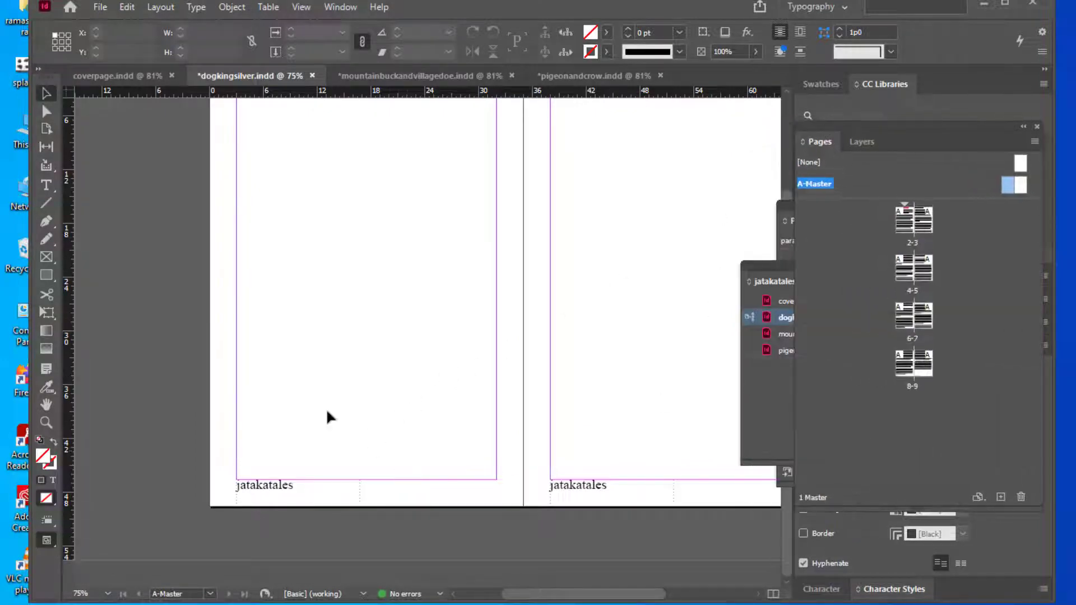
pyautogui.click(48, 188)
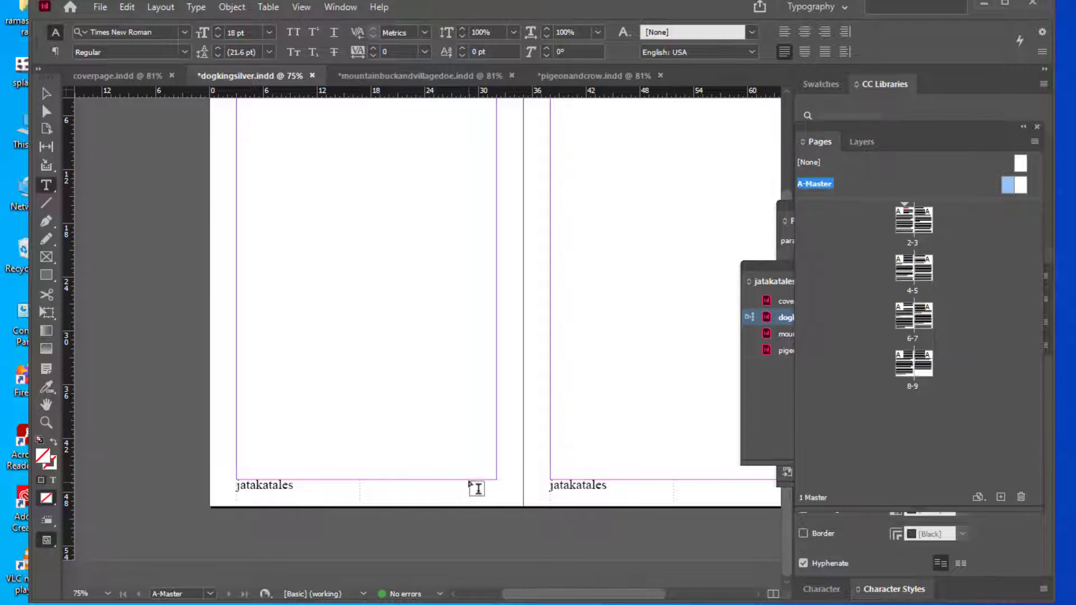
pyautogui.moveTo(462, 479); pyautogui.dragTo(497, 505)
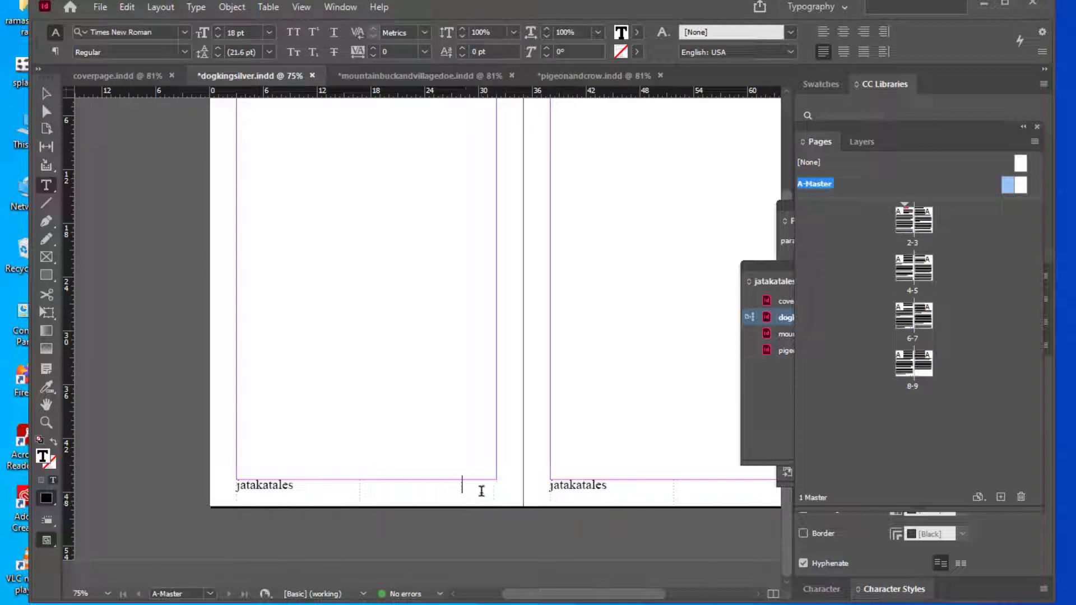
# Insert a Current Page Number marker into the new footer frame on the left master page
pyautogui.rightClick(479, 490)
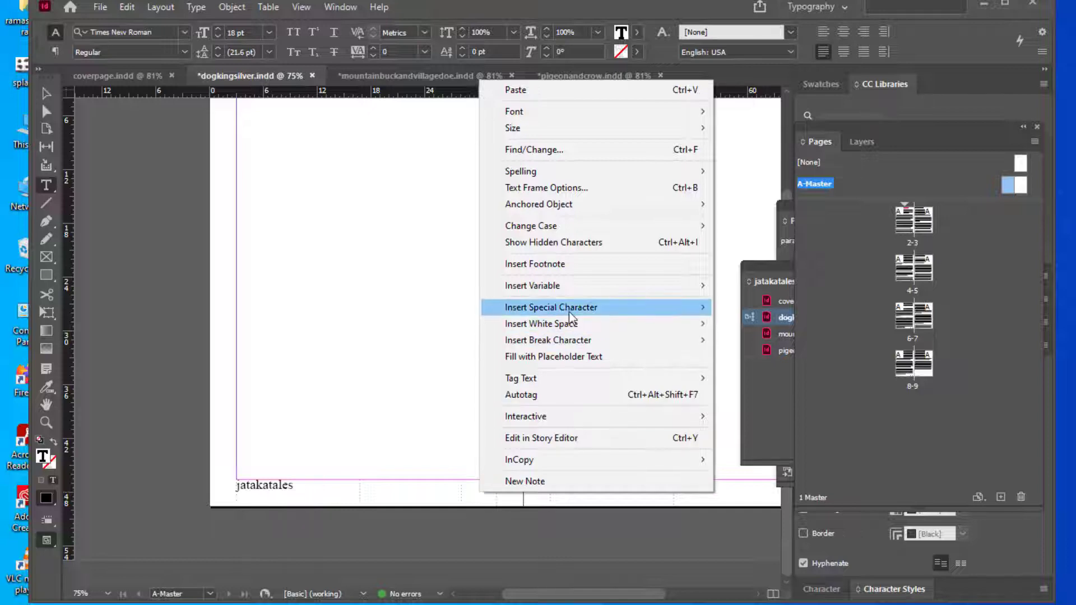
pyautogui.moveTo(569, 311)
pyautogui.moveTo(812, 328)
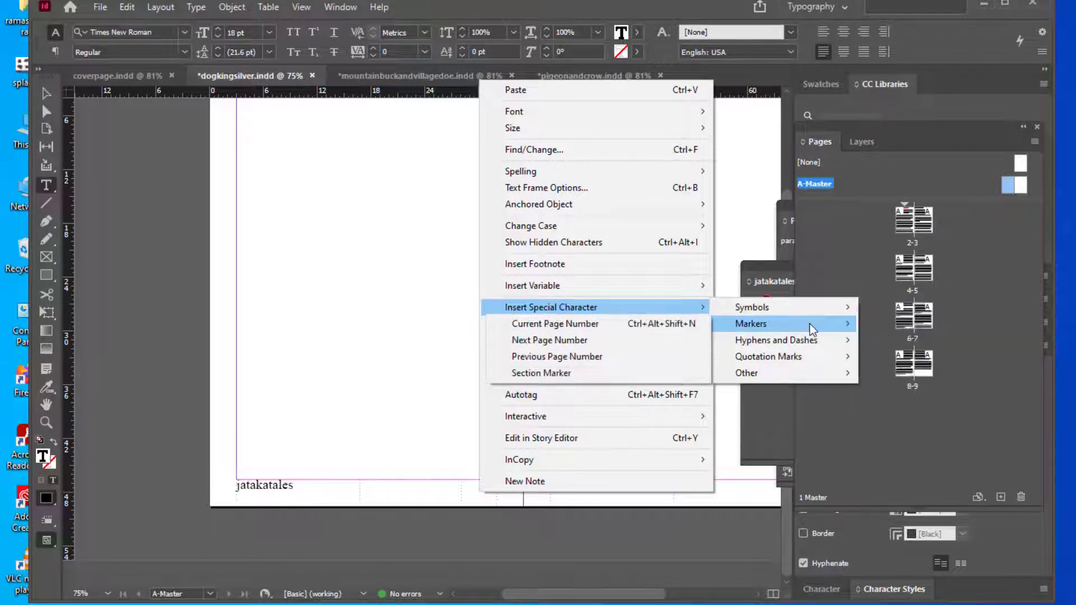
pyautogui.click(598, 325)
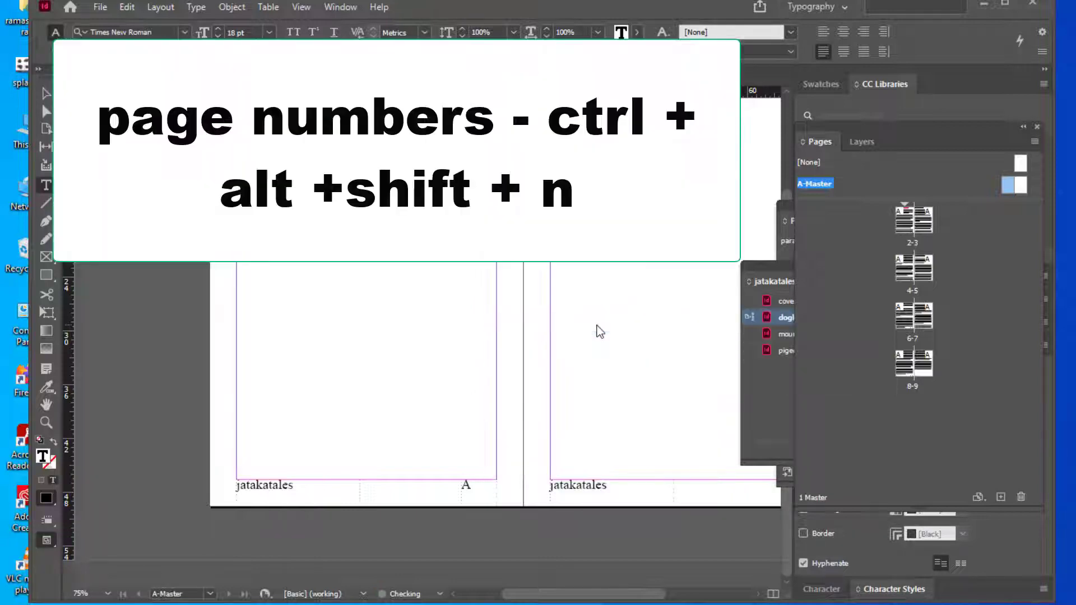
# Center-align the page number marker within its footer frame on the left master page
pyautogui.hotkey('ctrl', '-')
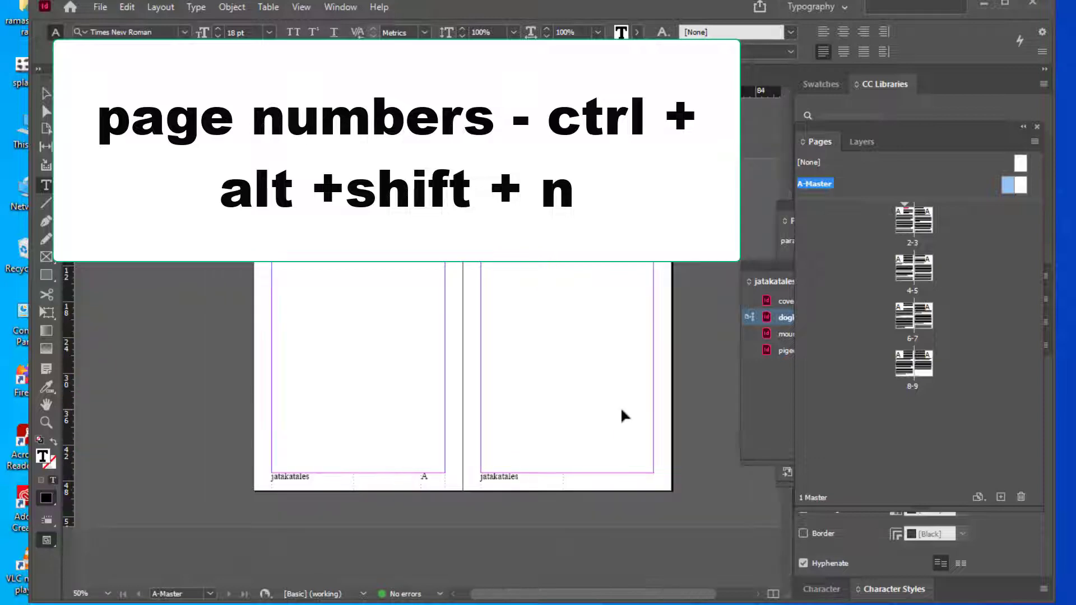
pyautogui.click(45, 94)
pyautogui.click(431, 481)
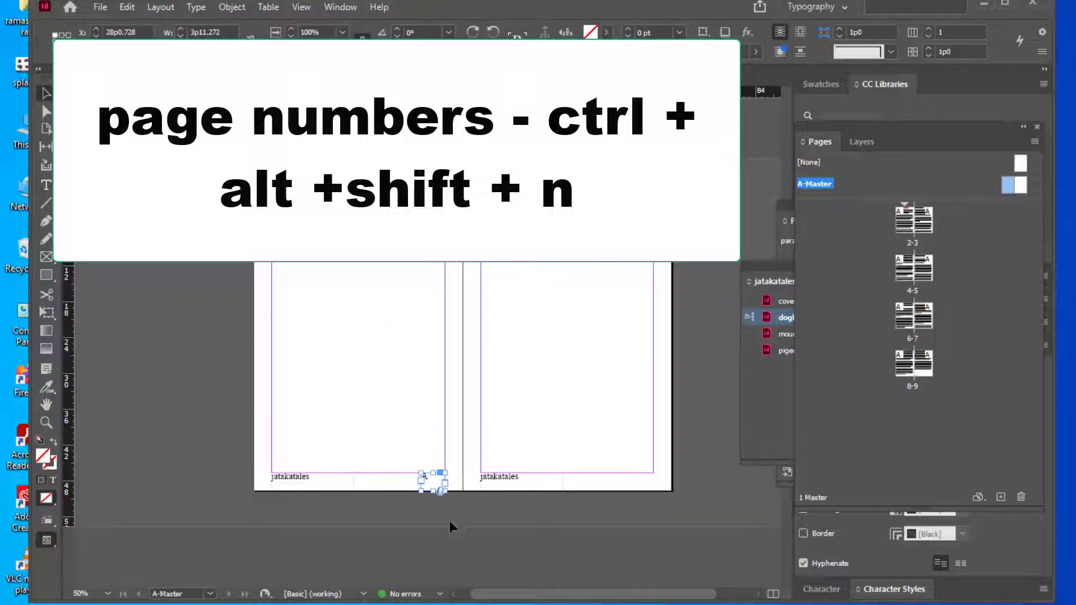
pyautogui.hotkey('ctrl', '=')
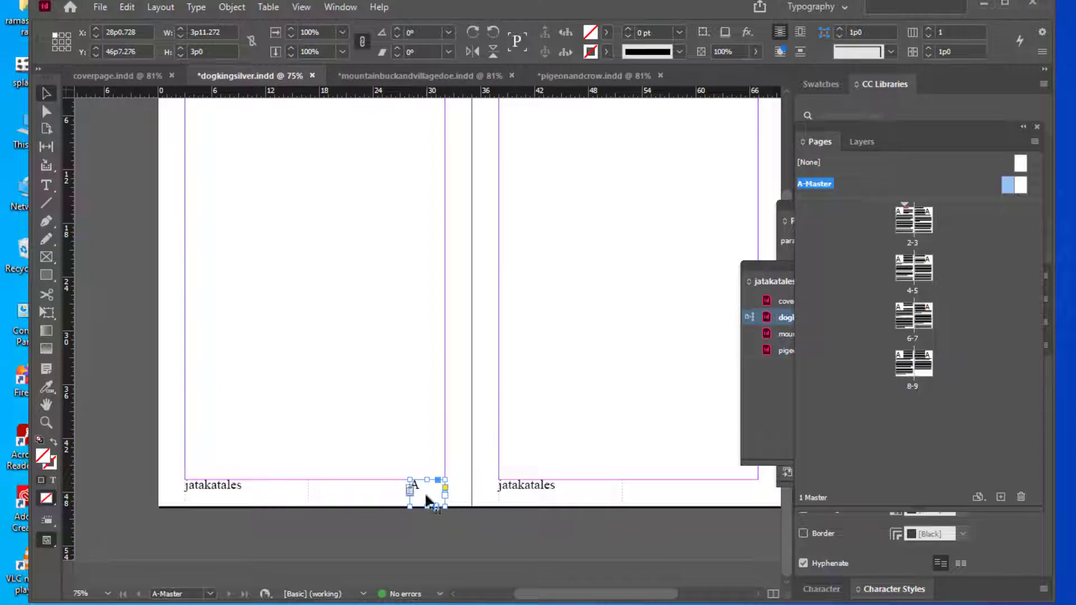
pyautogui.hotkey('ctrl', '-')
pyautogui.hotkey('ctrl', '=')
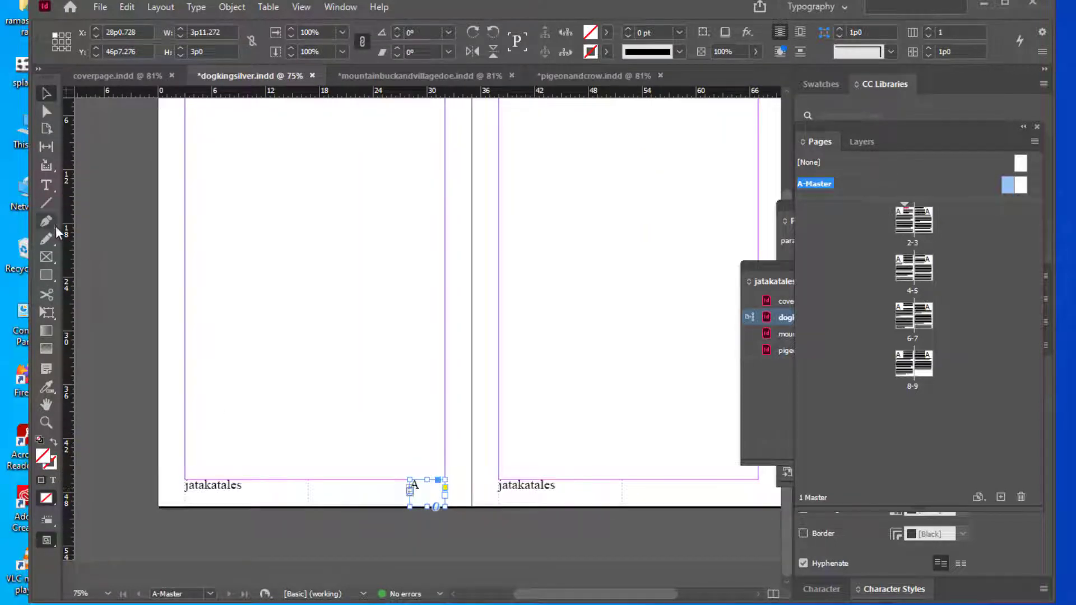
pyautogui.press('t')
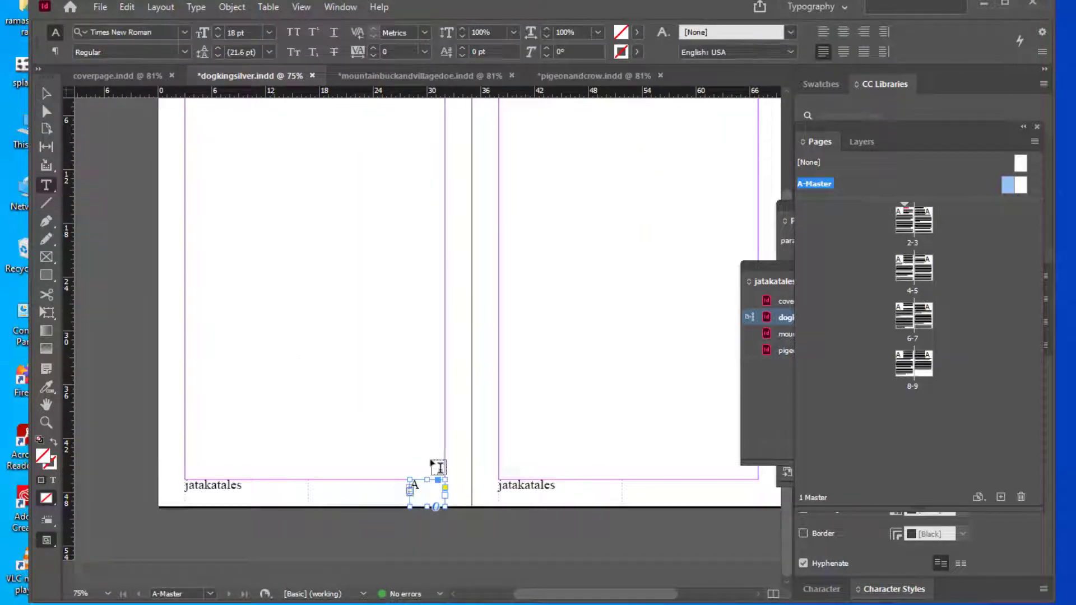
pyautogui.doubleClick(414, 485)
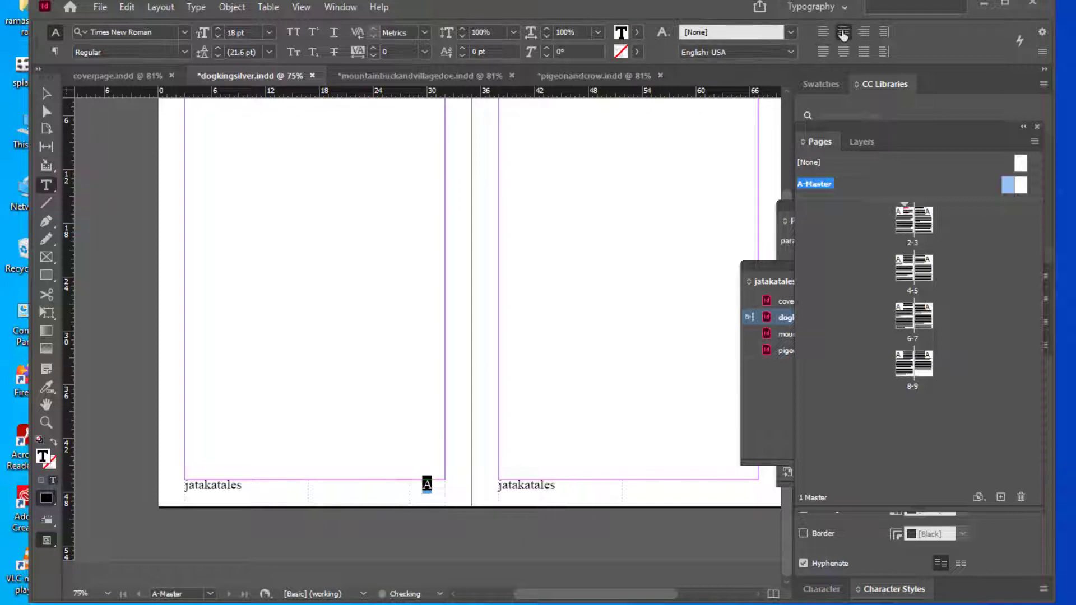
# Duplicate the page number frame to the matching footer position on the right master page and deselect it
pyautogui.click(47, 93)
pyautogui.hotkey('ctrl', '-')
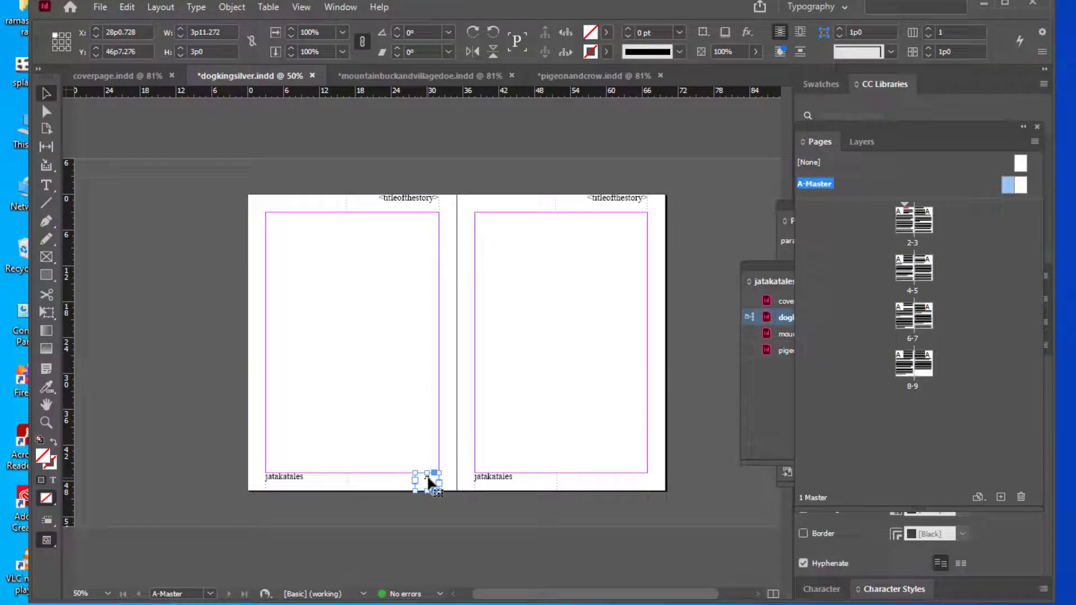
pyautogui.moveTo(430, 482); pyautogui.dragTo(641, 480)
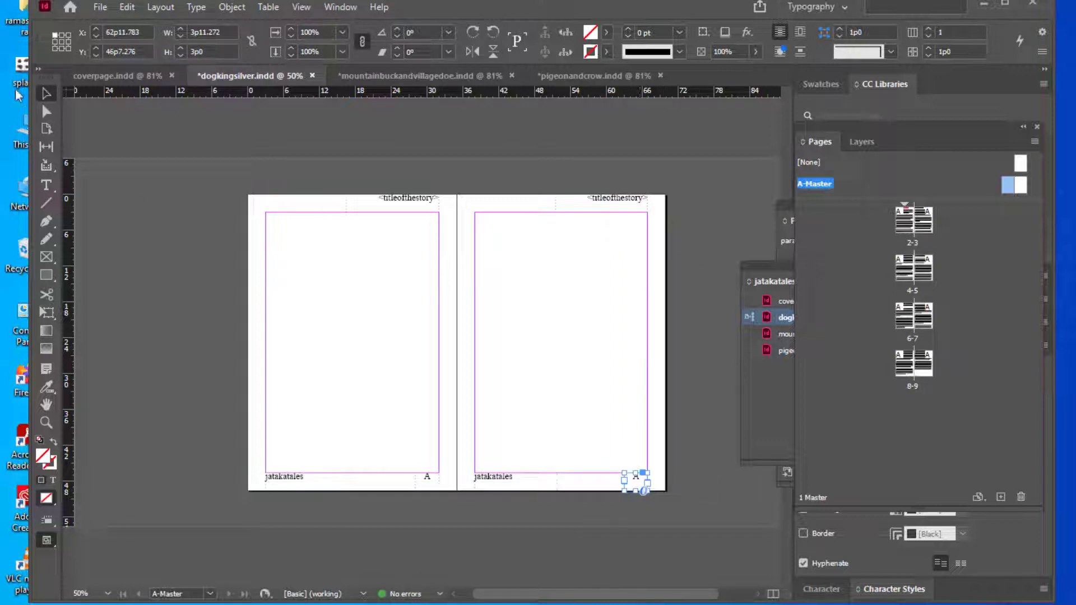
pyautogui.click(500, 317)
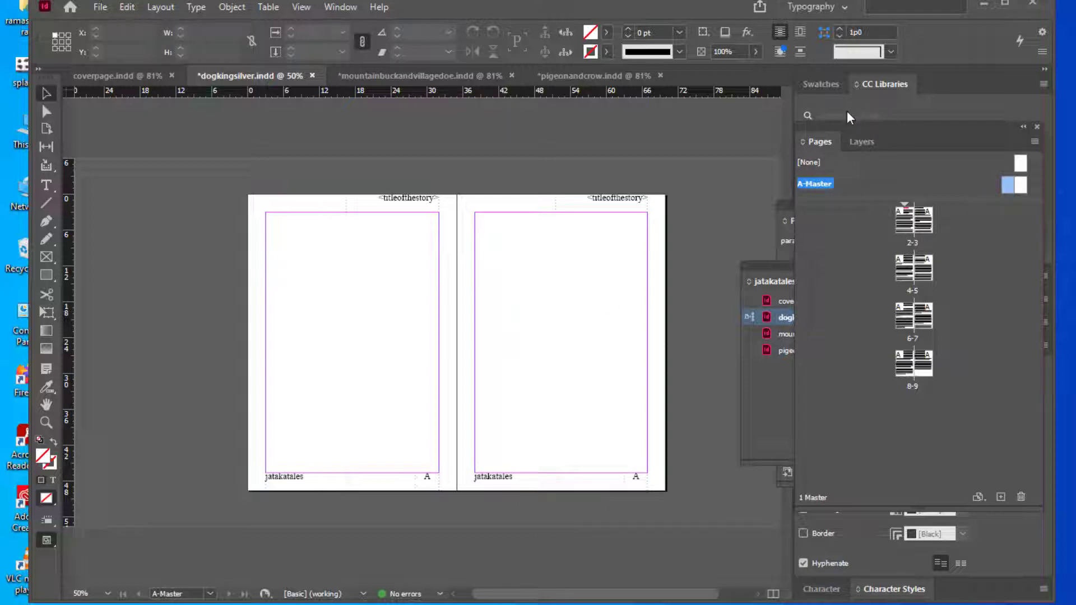
# Go to page 2 of dogkingsilver and examine the story-title headers, book-title footers and page numbers through page 9
pyautogui.moveTo(842, 125); pyautogui.dragTo(779, 123)
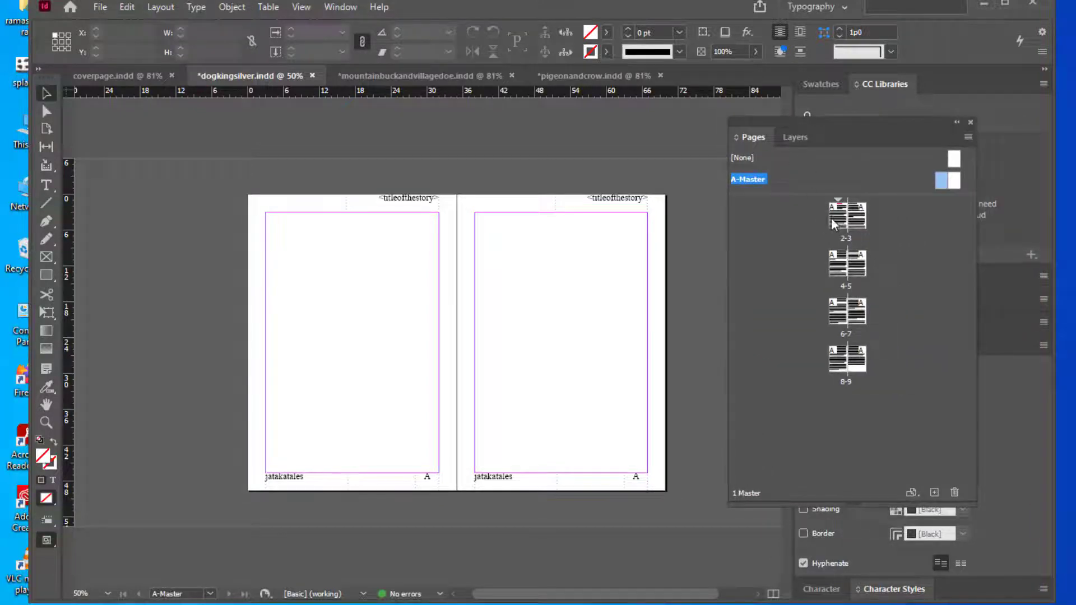
pyautogui.doubleClick(837, 220)
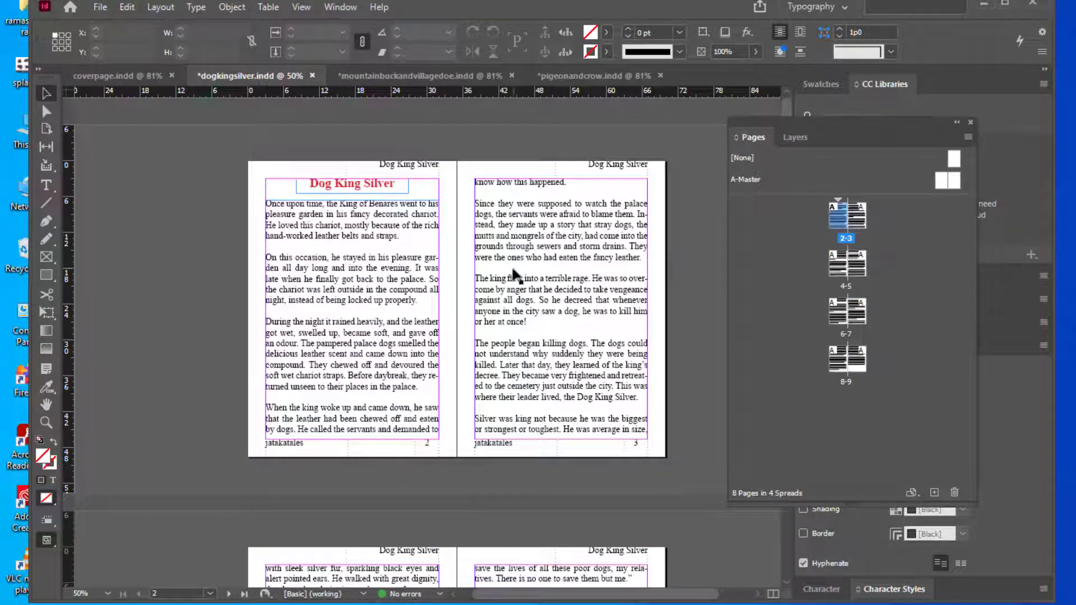
pyautogui.scroll(-9, 611, 259)
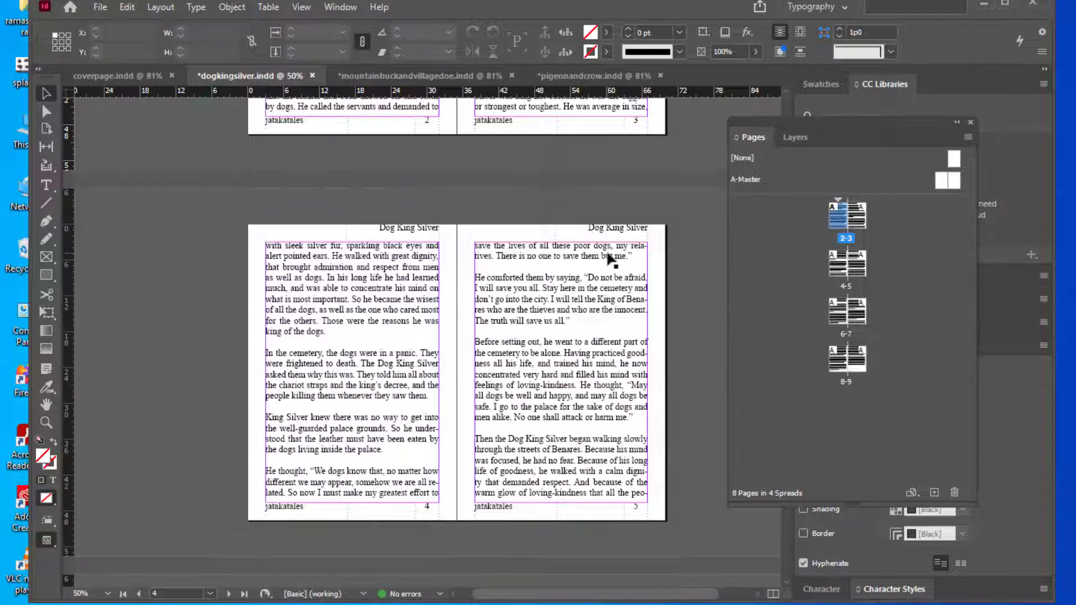
pyautogui.scroll(-3, 611, 259)
pyautogui.scroll(-3, 610, 259)
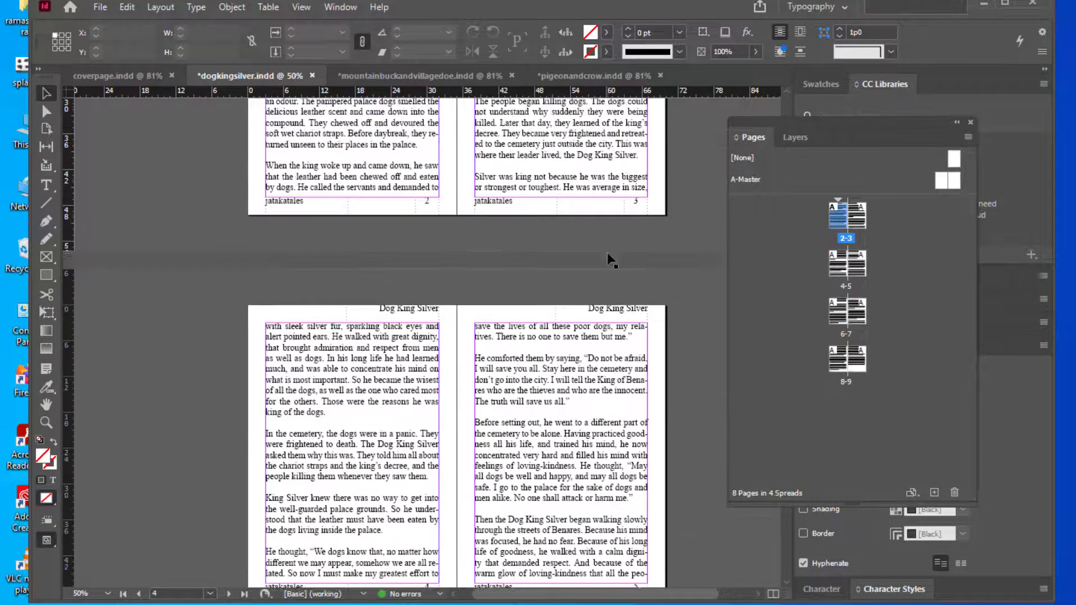
pyautogui.scroll(-13, 611, 259)
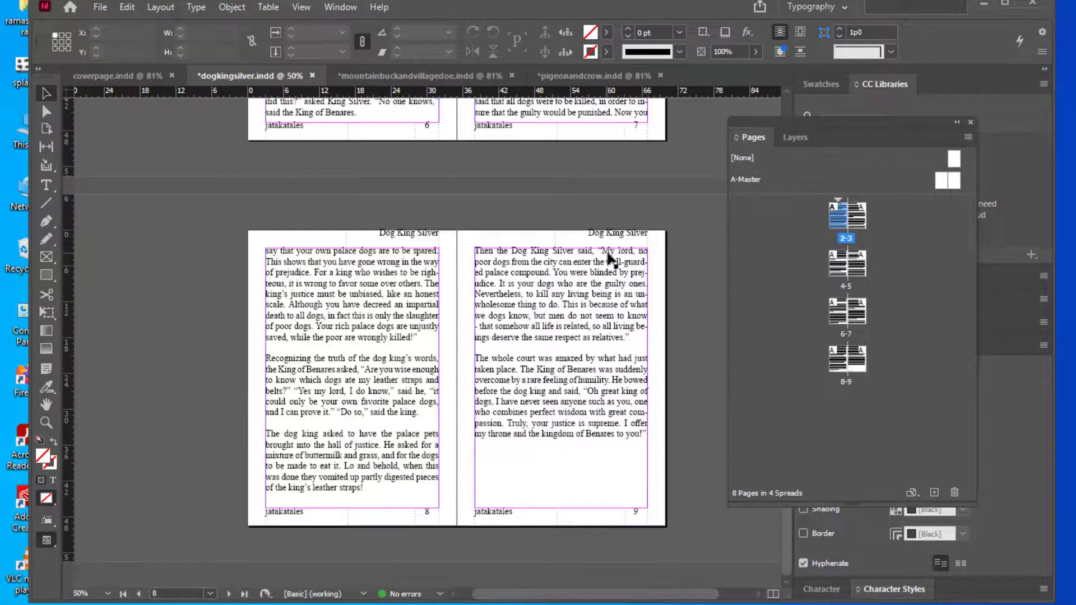
pyautogui.scroll(-1, 611, 259)
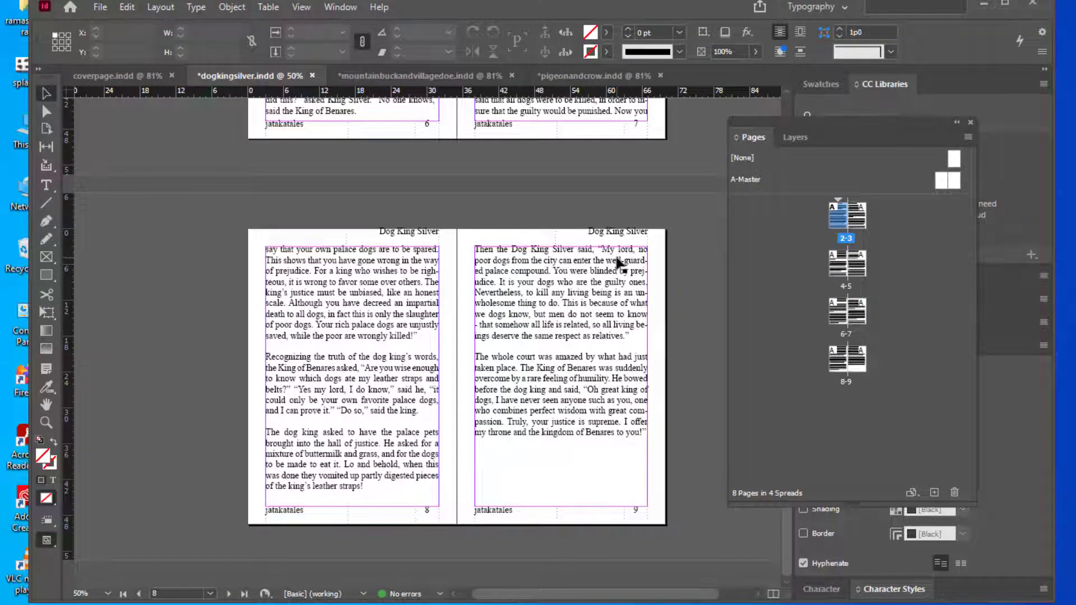
pyautogui.hotkey('ctrl', '=')
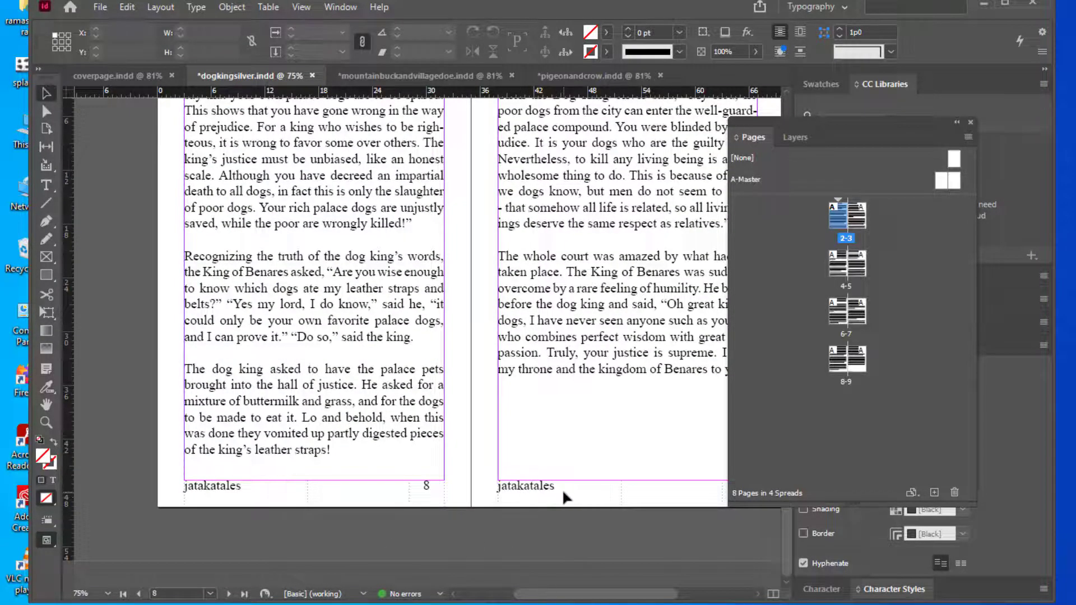
pyautogui.scroll(3, 554, 454)
pyautogui.scroll(1, 555, 453)
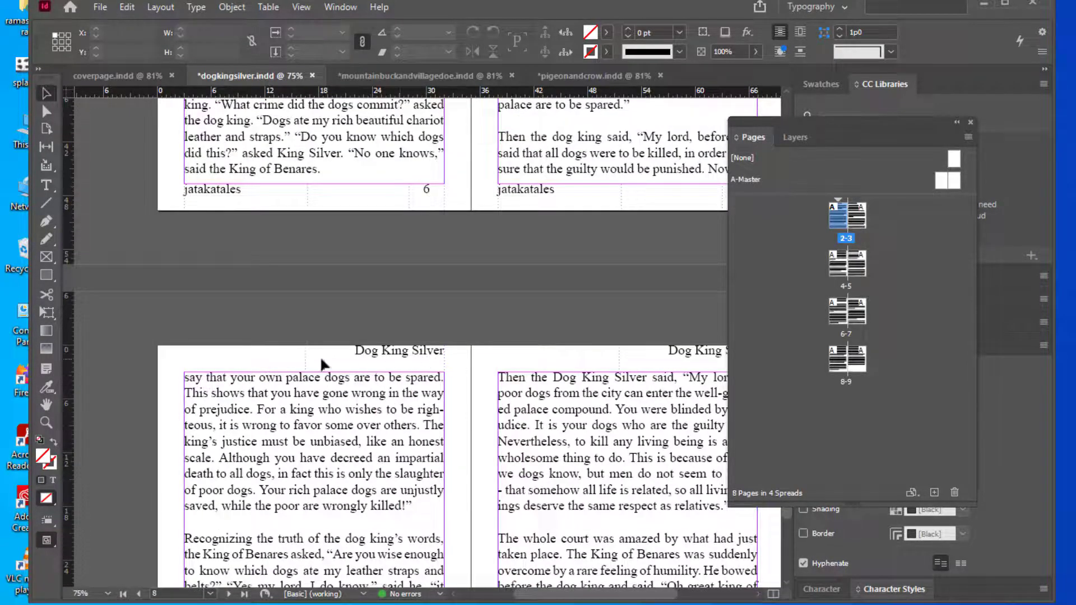
pyautogui.scroll(1, 400, 370)
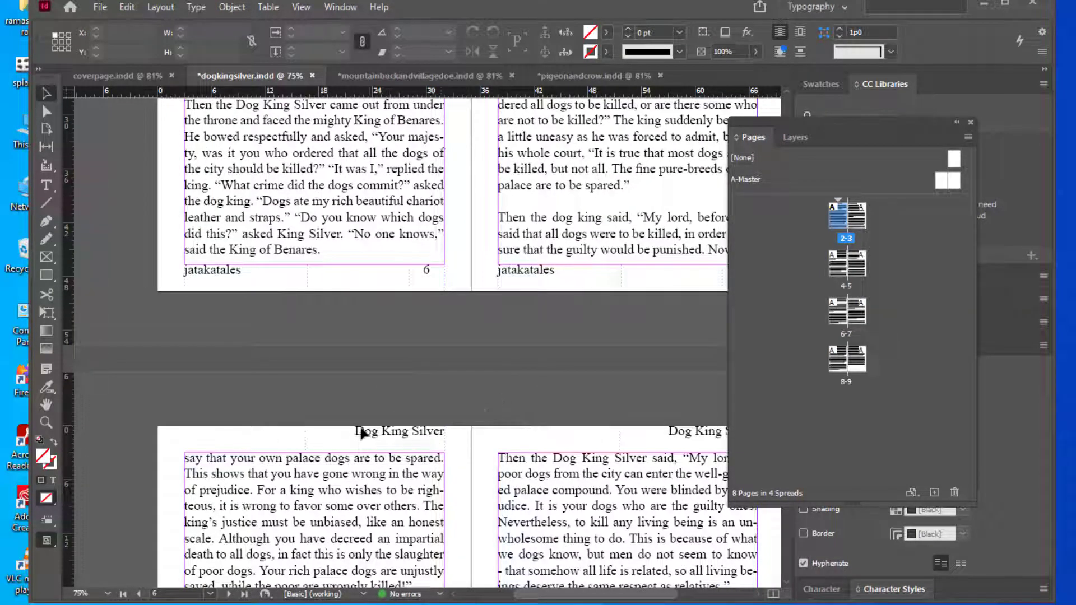
pyautogui.scroll(2, 398, 431)
pyautogui.scroll(10, 436, 347)
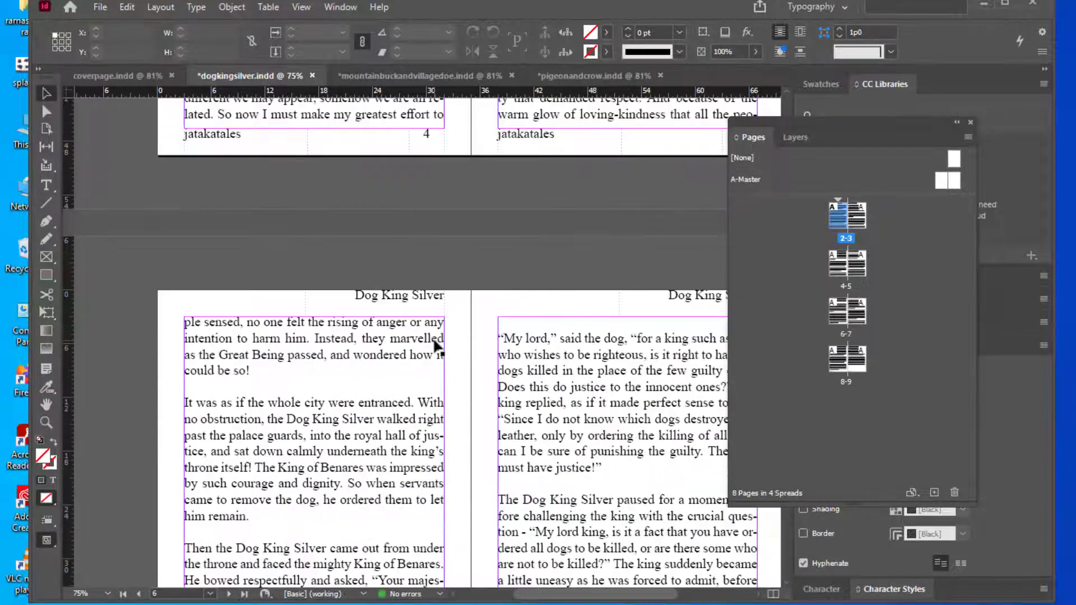
pyautogui.scroll(10, 438, 335)
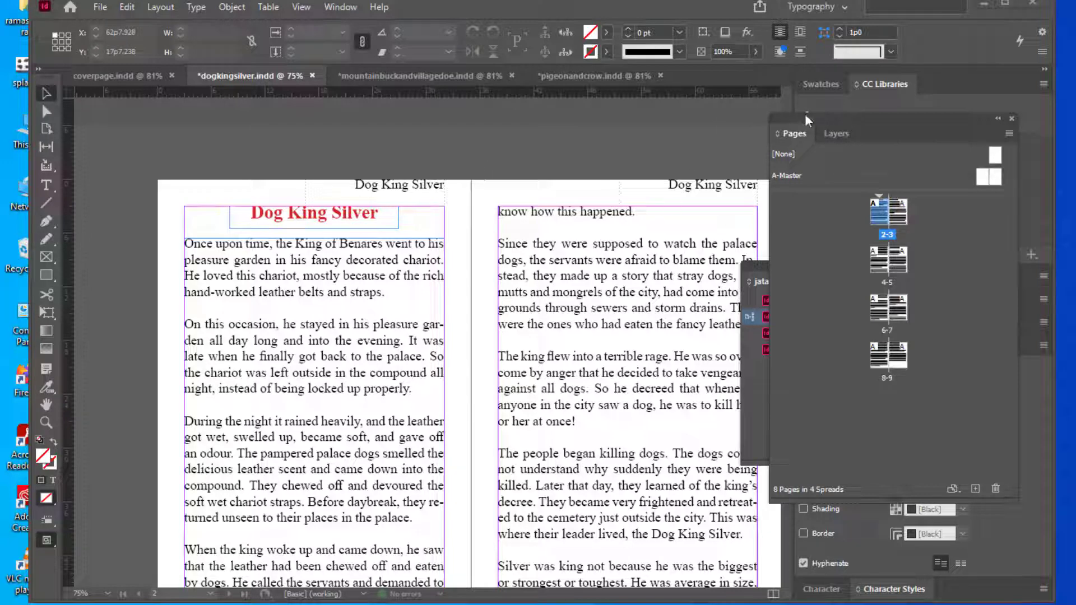
# Create a new one-page A5 portrait document with facing pages and 3p0 margins
pyautogui.moveTo(805, 113); pyautogui.dragTo(821, 116)
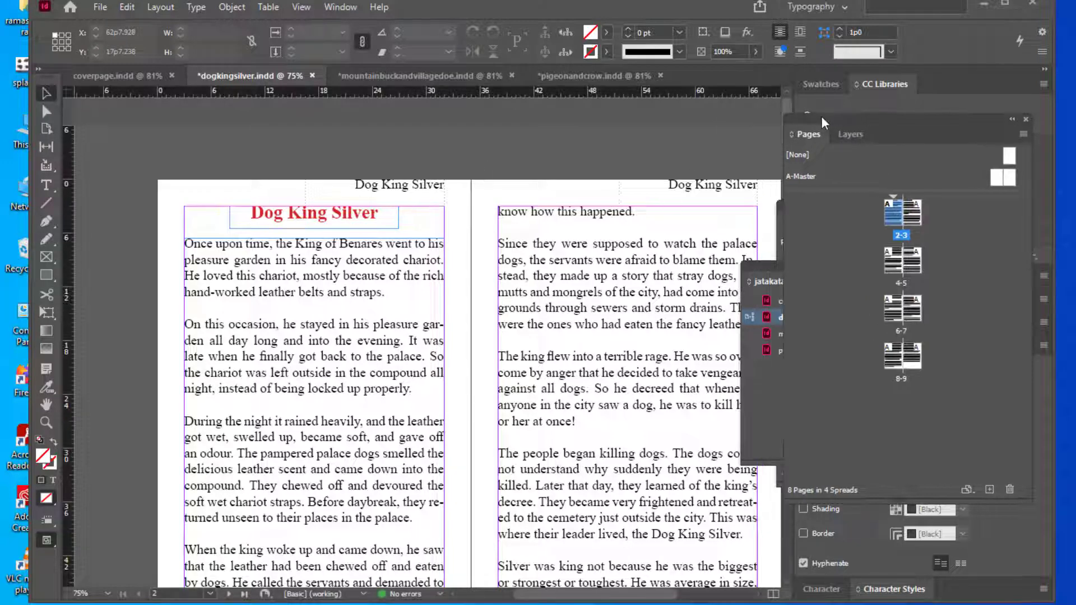
pyautogui.click(98, 10)
pyautogui.moveTo(252, 24)
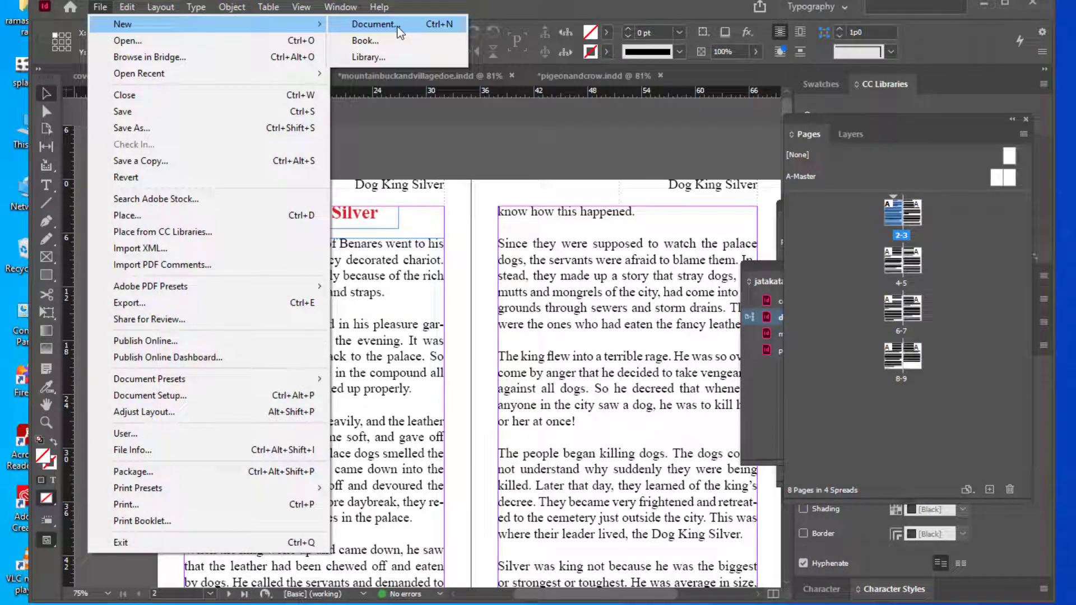
pyautogui.click(400, 29)
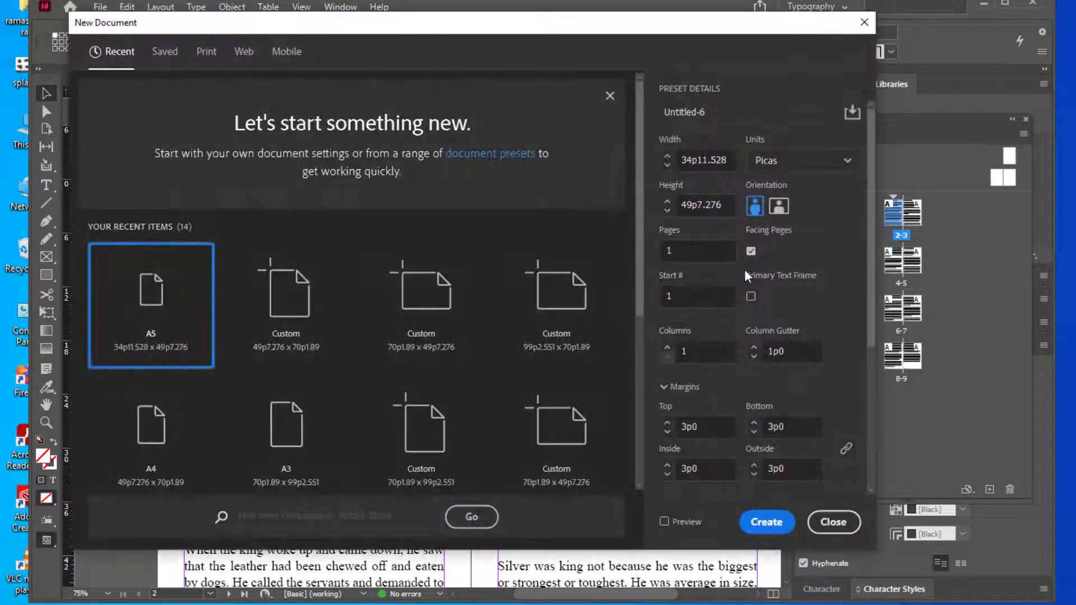
pyautogui.moveTo(604, 29); pyautogui.dragTo(560, 21)
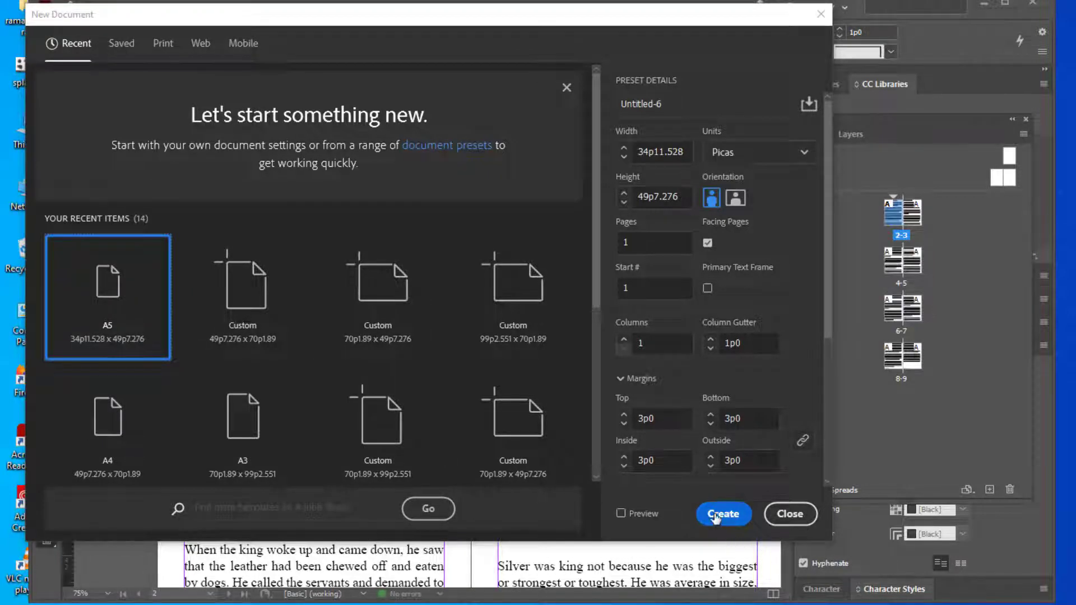
pyautogui.click(724, 513)
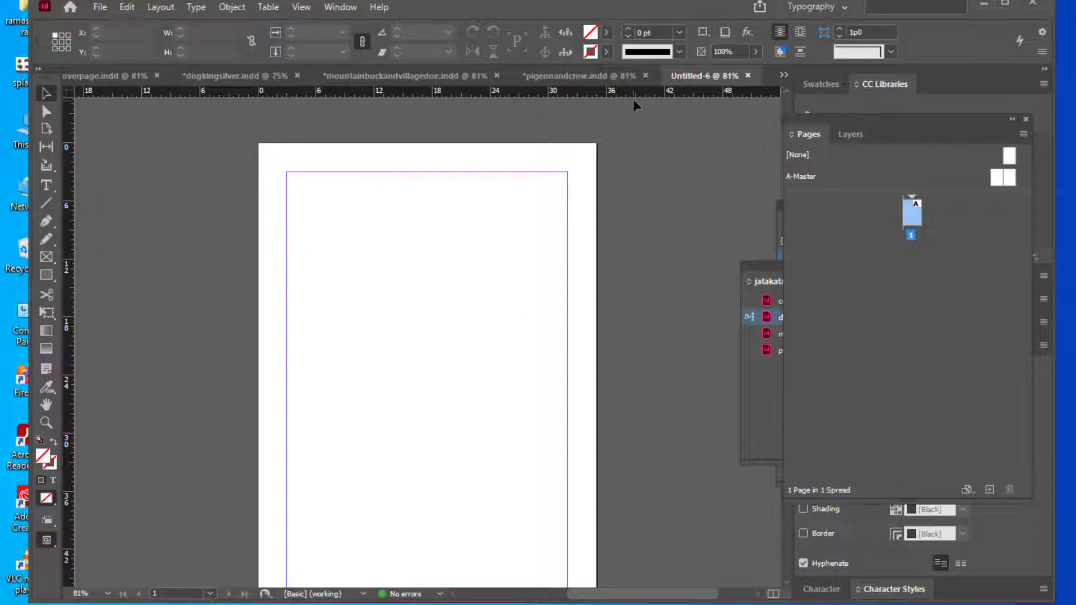
# Save the new A5 document as tableofcontents in the jatakatales folder
pyautogui.click(98, 8)
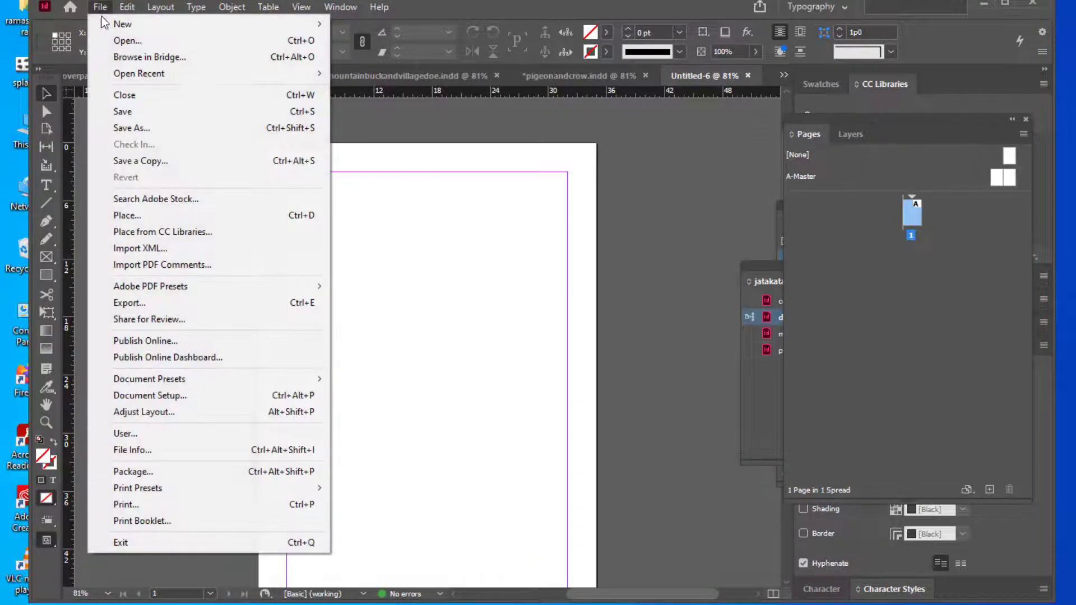
pyautogui.click(152, 128)
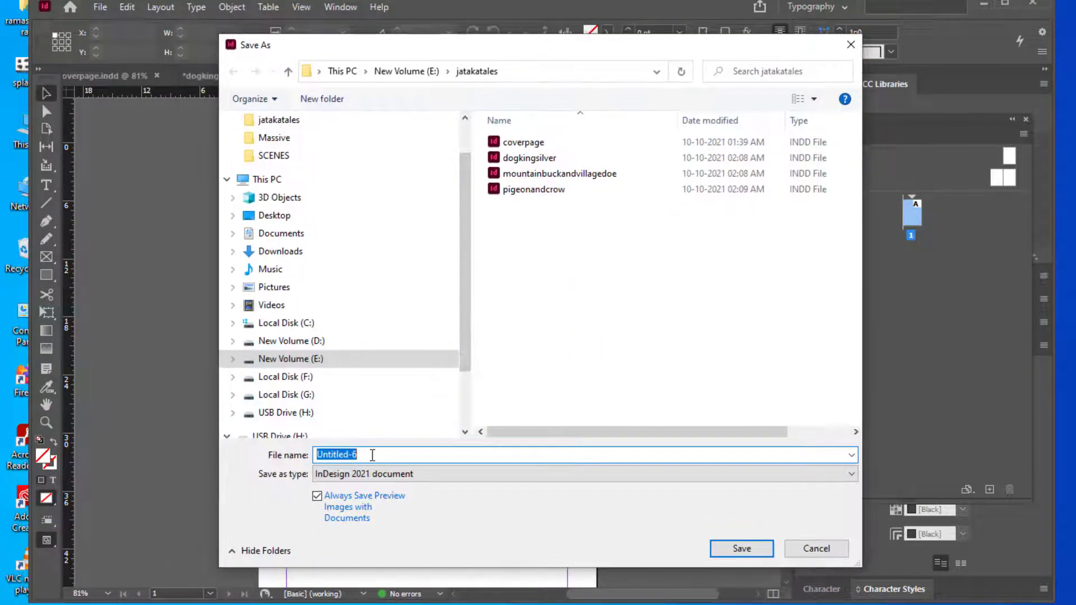
pyautogui.write('tableo')
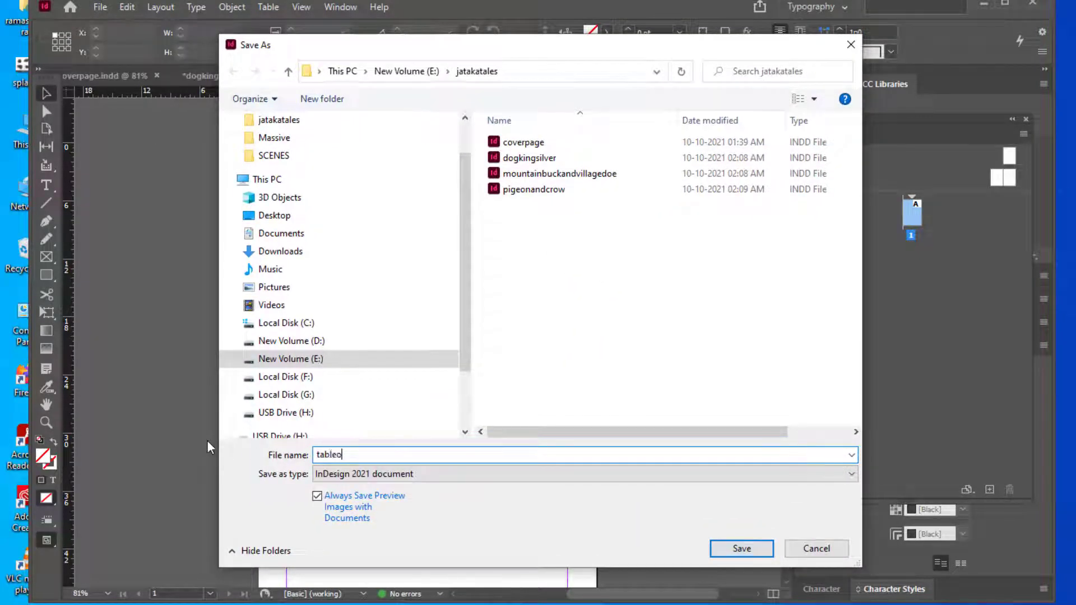
pyautogui.write('fcontents')
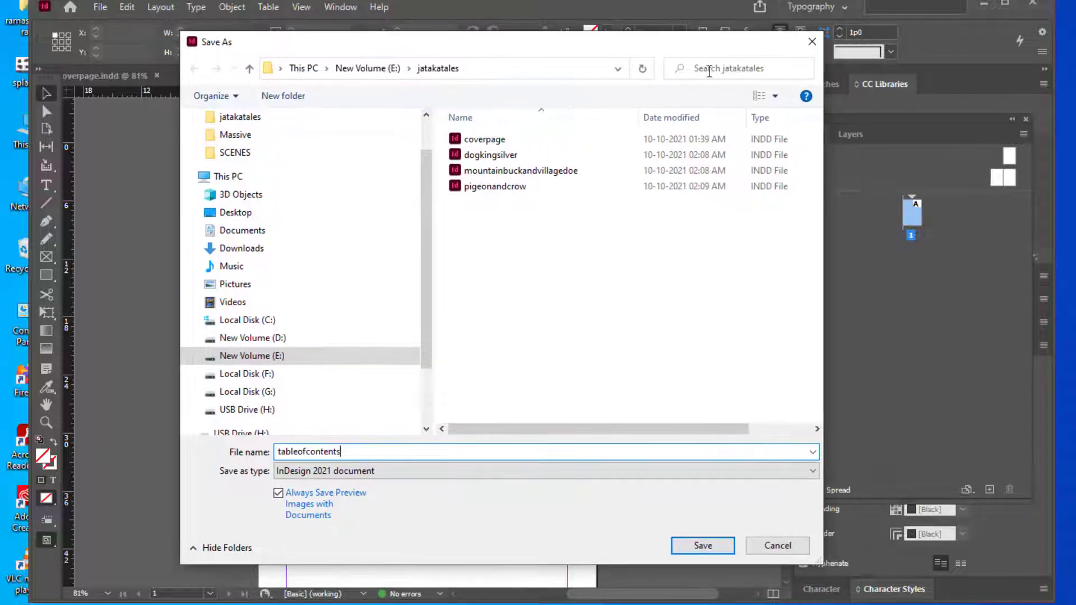
pyautogui.click(706, 549)
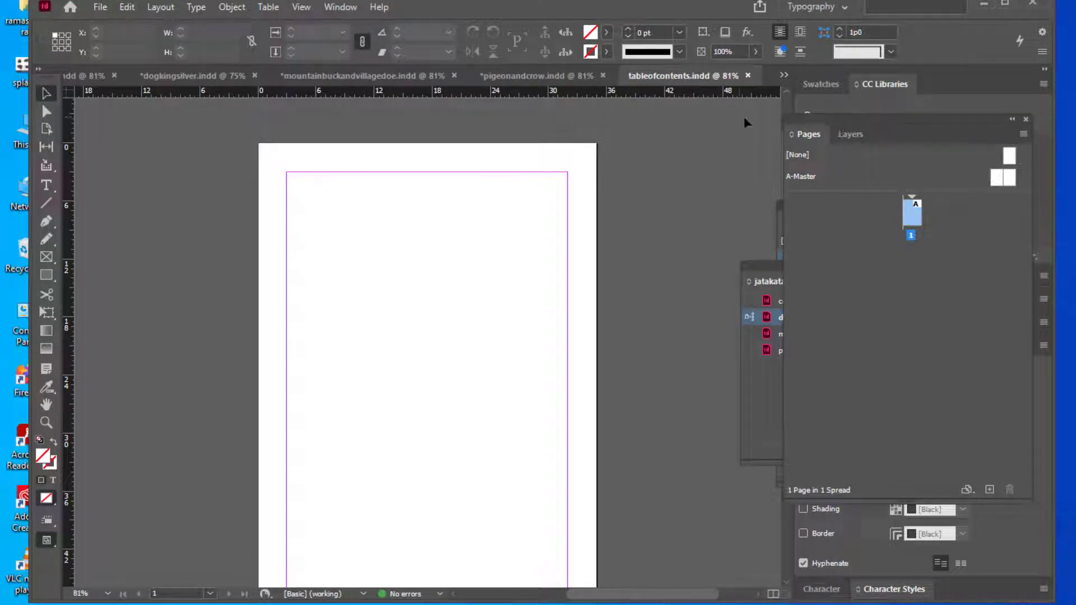
# Add the tableofcontents document from the jatakatales folder to the jatakatalesbook book
pyautogui.moveTo(751, 267); pyautogui.dragTo(508, 161)
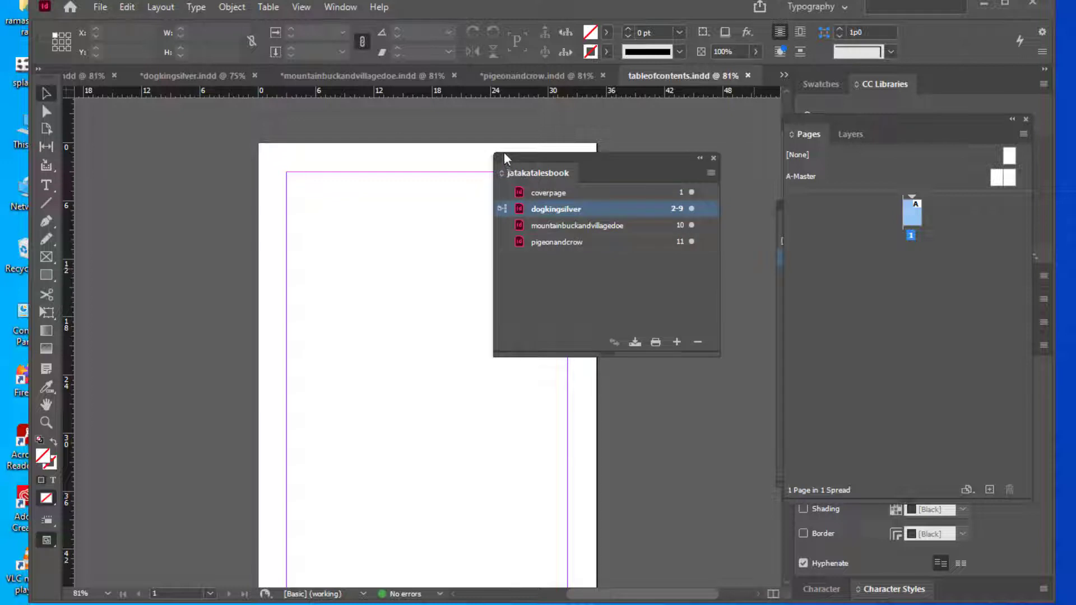
pyautogui.moveTo(609, 161); pyautogui.dragTo(656, 155)
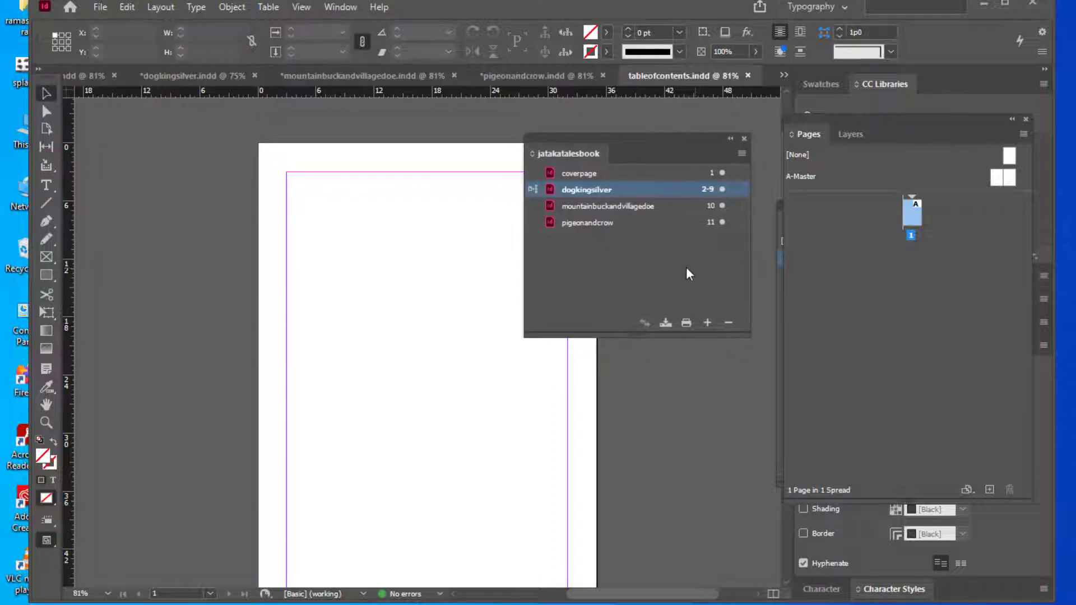
pyautogui.click(707, 324)
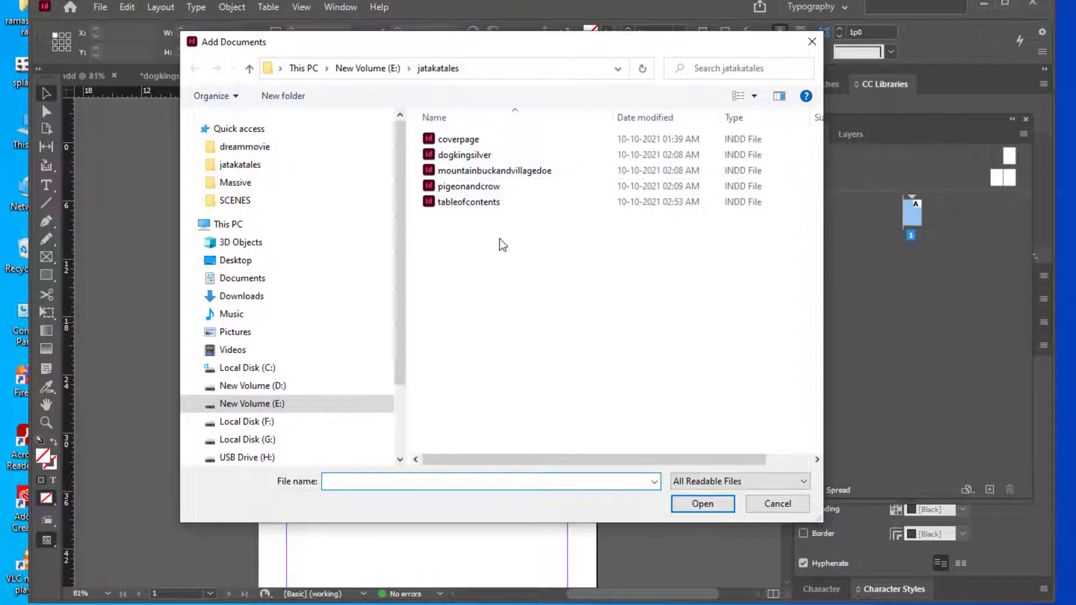
pyautogui.click(490, 203)
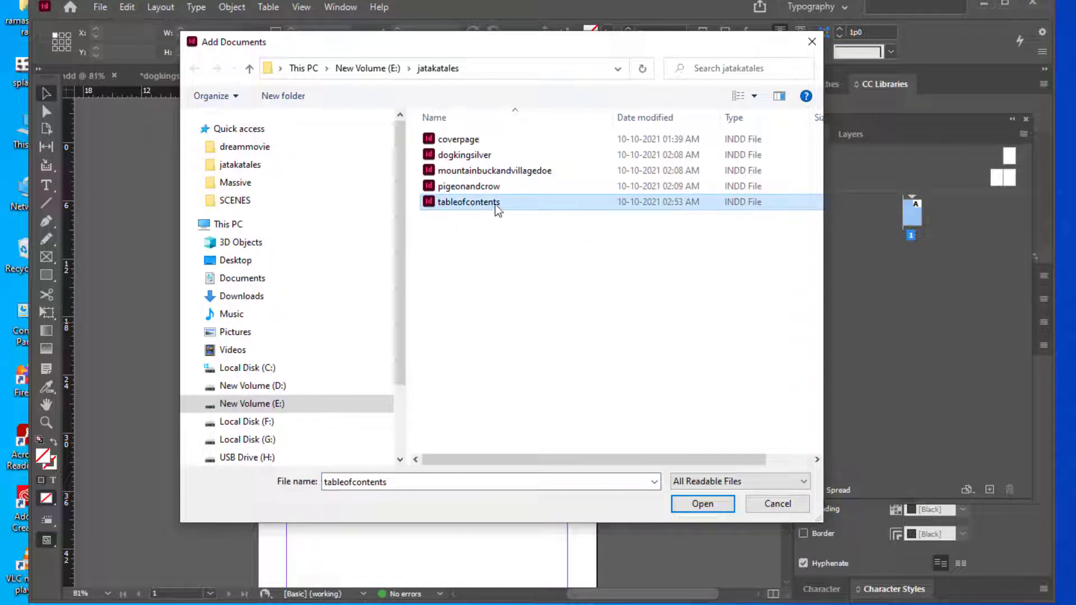
pyautogui.click(697, 503)
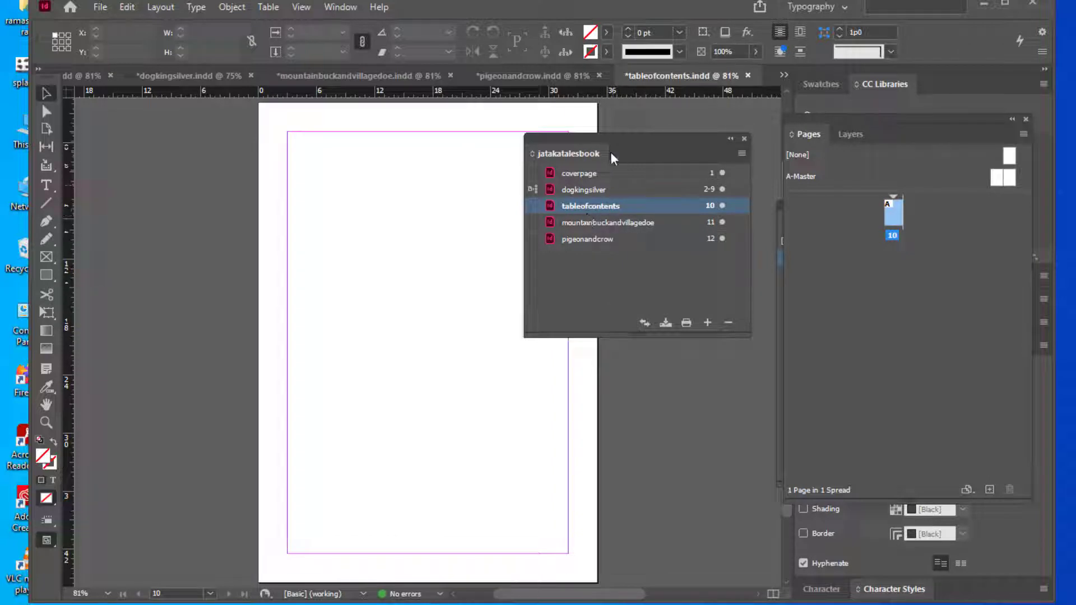
# Reorder the book so that tableofcontents sits between coverpage and dogkingsilver
pyautogui.moveTo(613, 137); pyautogui.dragTo(623, 166)
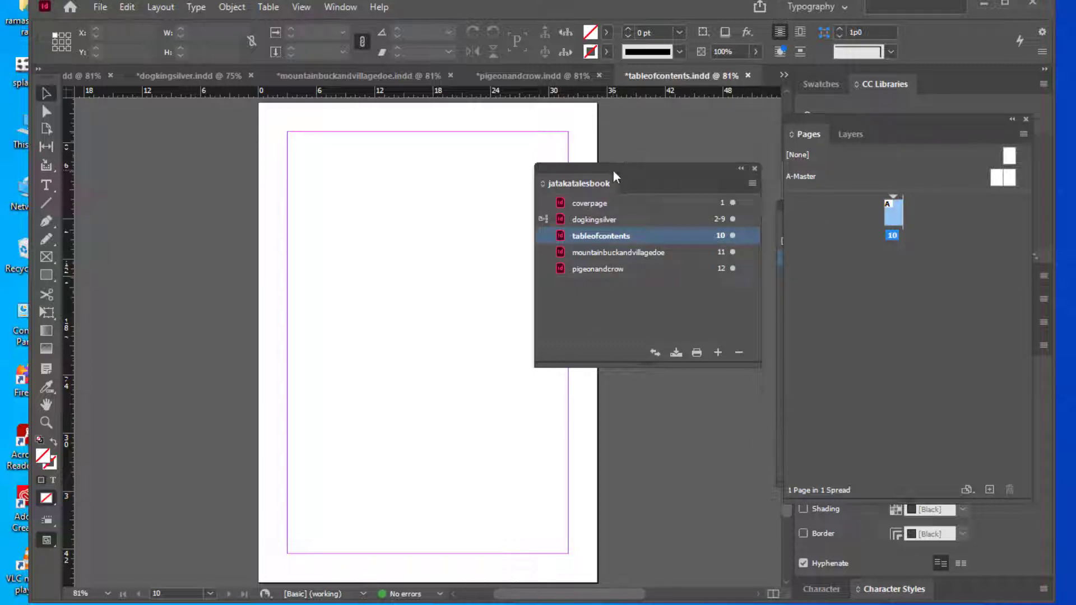
pyautogui.moveTo(613, 169); pyautogui.dragTo(606, 147)
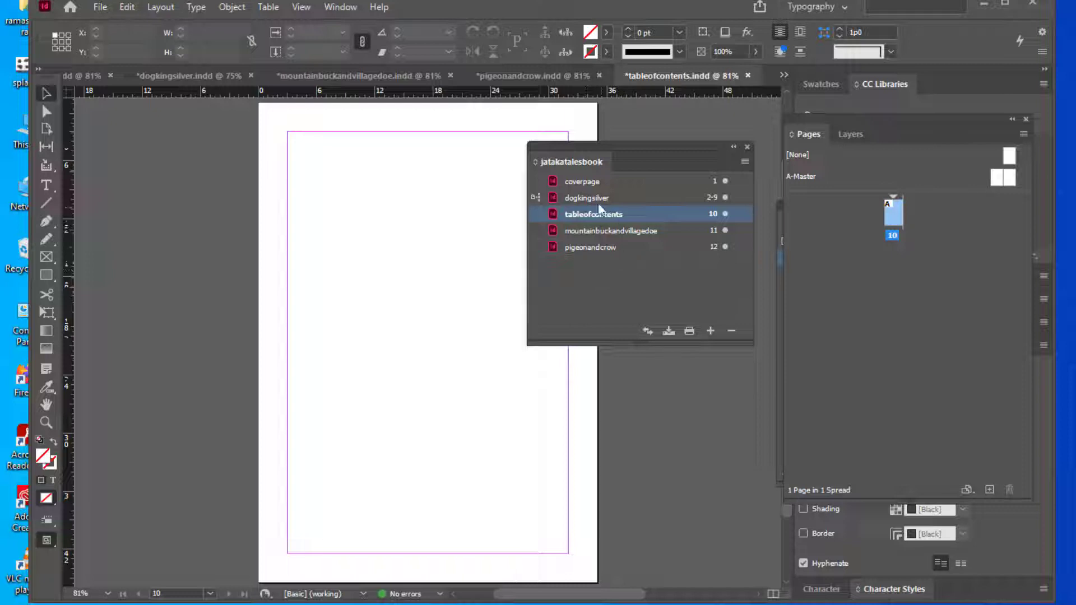
pyautogui.click(596, 182)
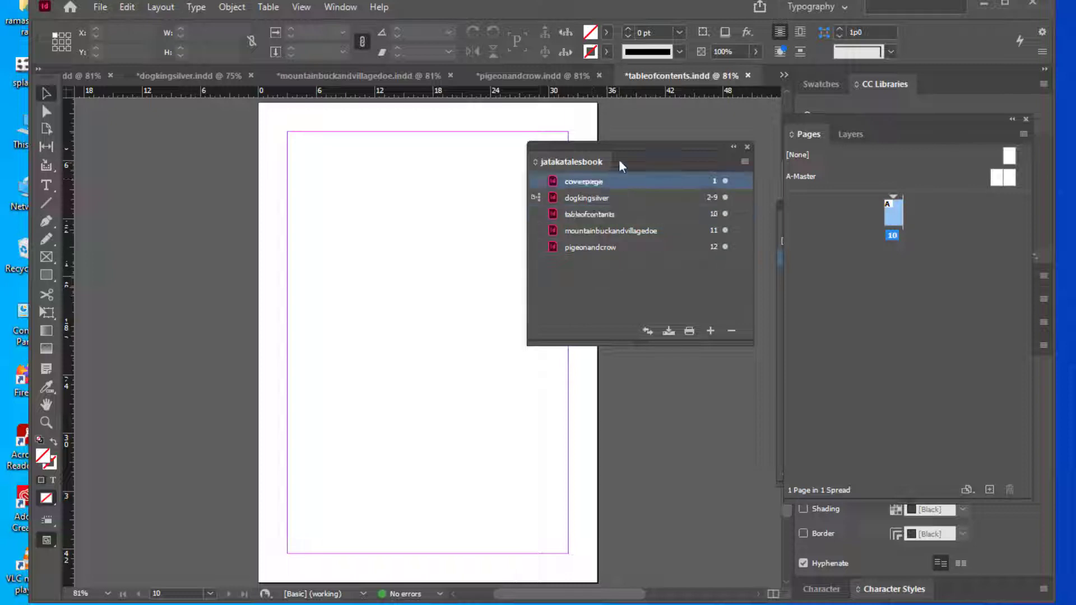
pyautogui.click(624, 213)
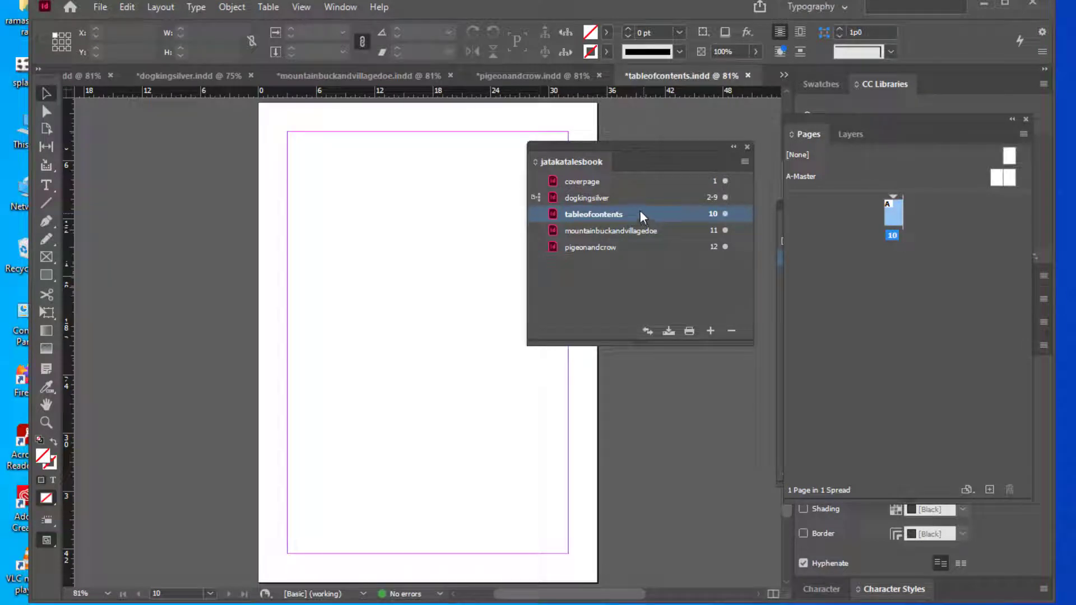
pyautogui.moveTo(640, 210); pyautogui.dragTo(630, 188)
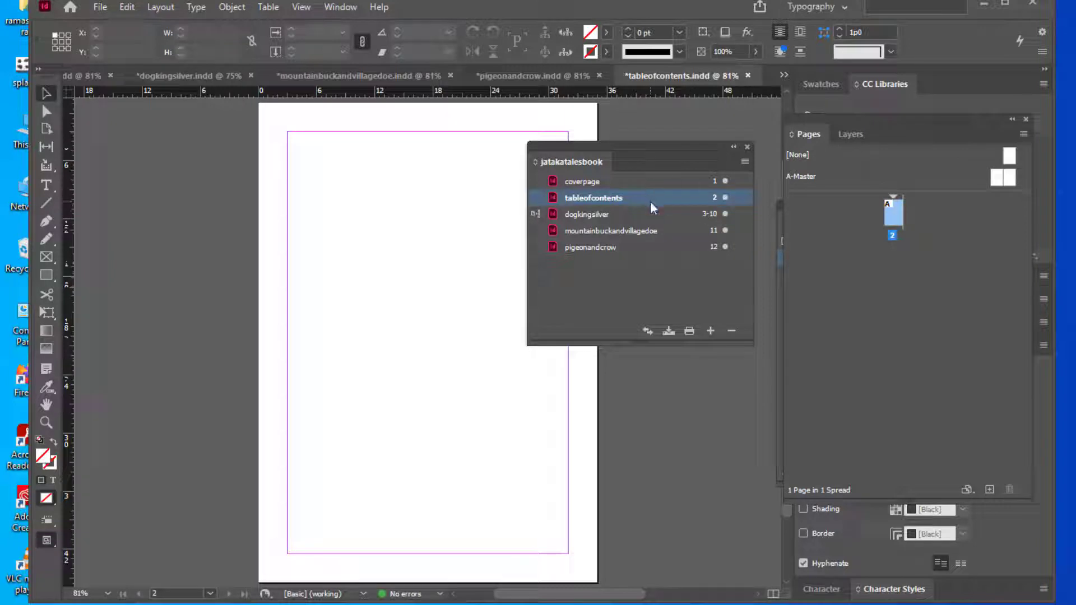
# Open the document numbering options for tableofcontents from its page range in the book
pyautogui.moveTo(603, 144); pyautogui.dragTo(592, 149)
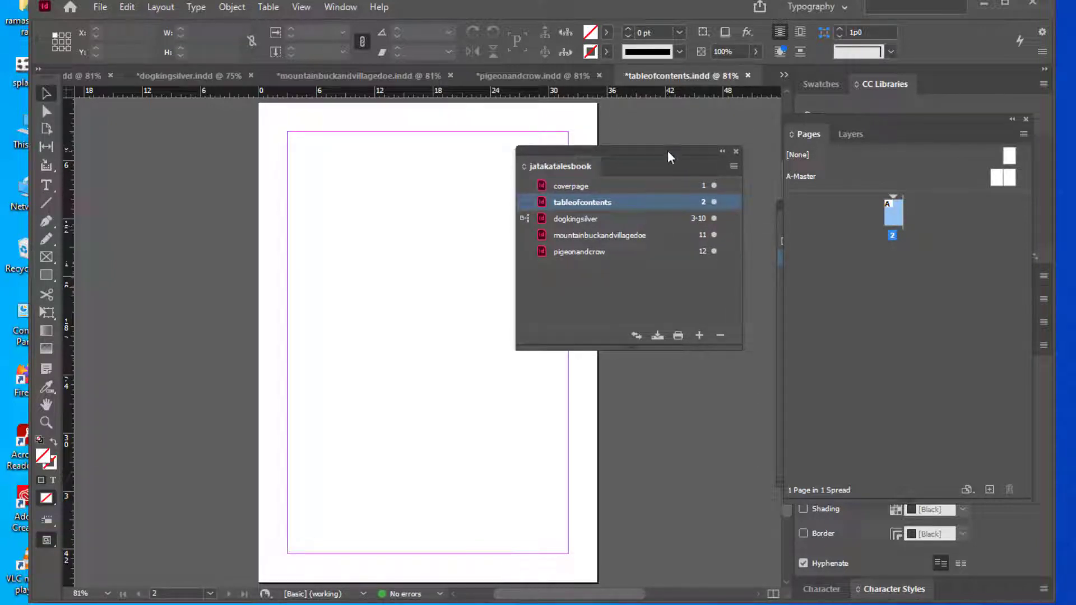
pyautogui.moveTo(667, 150)
pyautogui.mouseDown()
pyautogui.moveTo(642, 148)
pyautogui.moveTo(654, 161)
pyautogui.mouseUp()
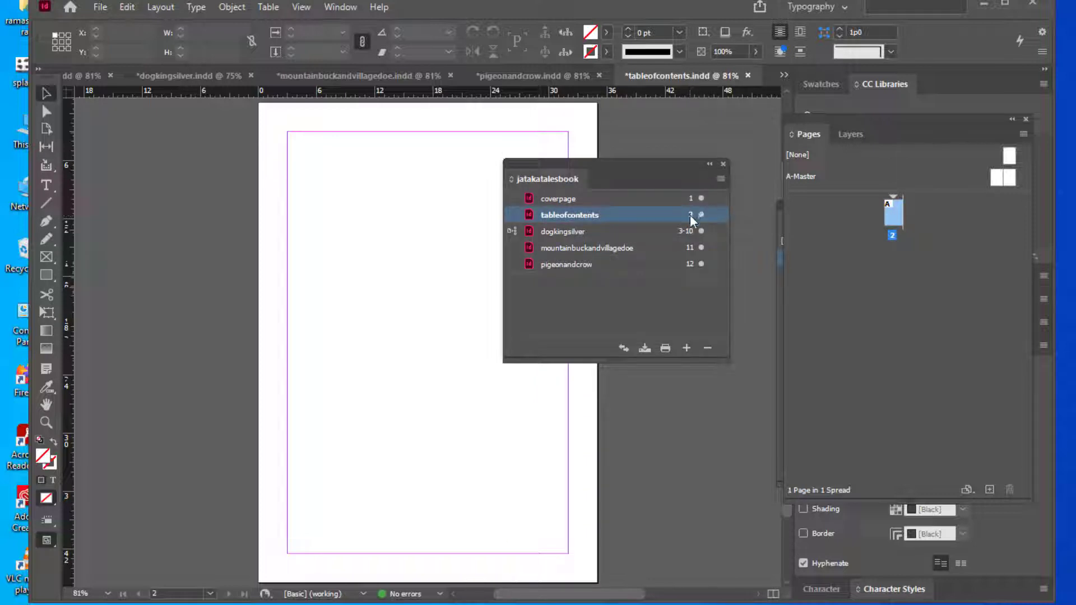
pyautogui.moveTo(647, 165); pyautogui.dragTo(625, 174)
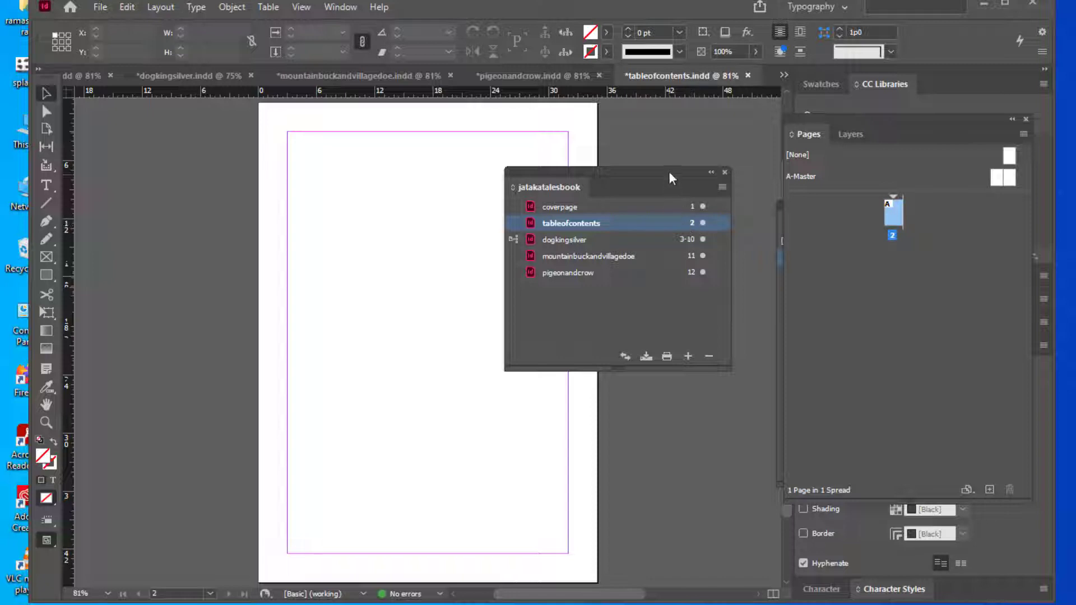
pyautogui.moveTo(670, 178); pyautogui.dragTo(681, 177)
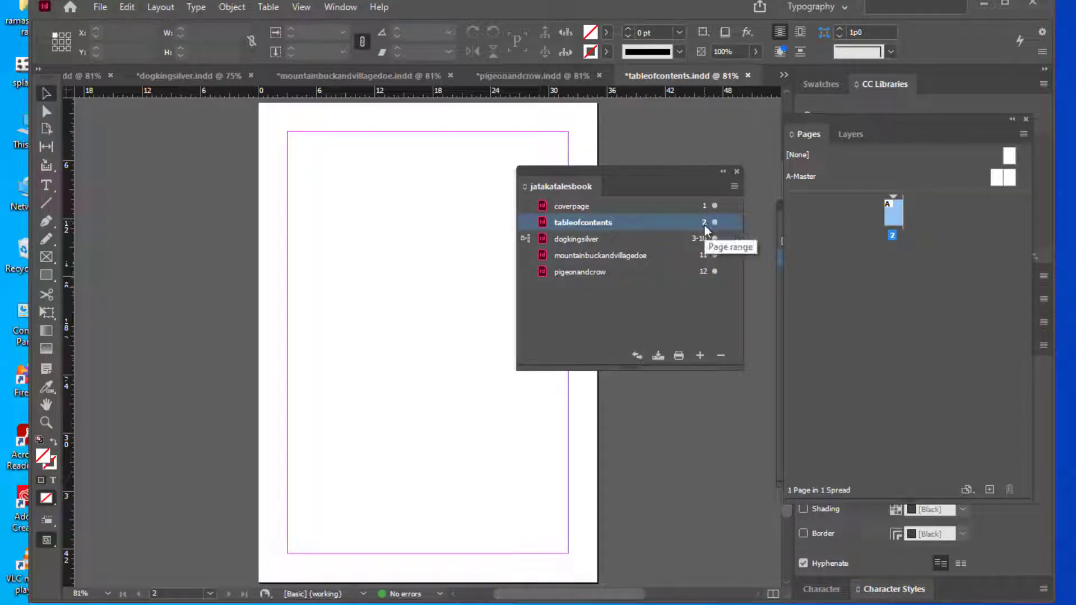
pyautogui.doubleClick(704, 222)
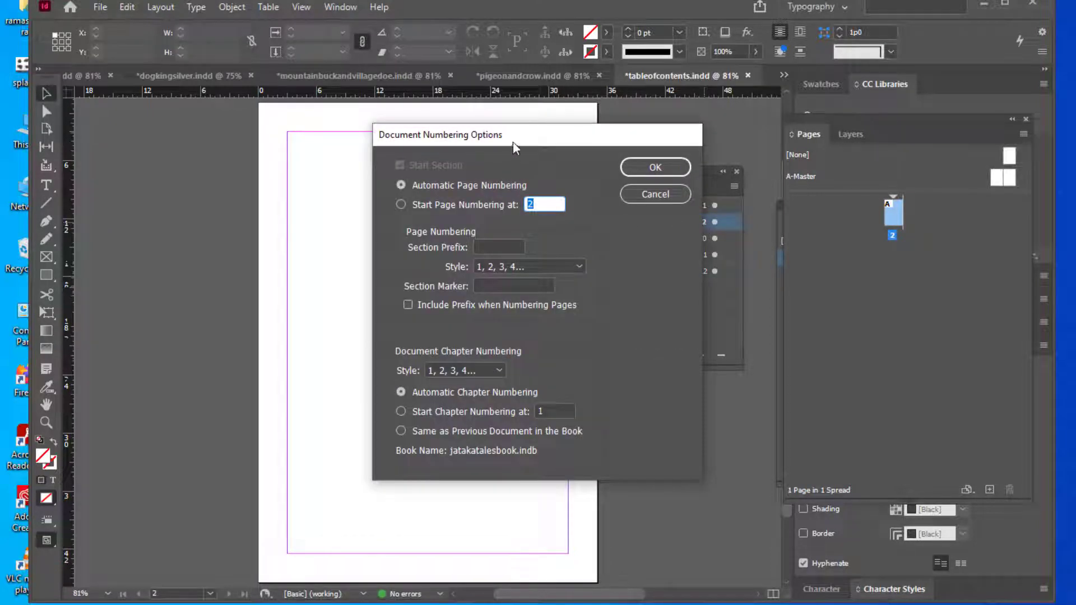
# Set the tableofcontents document to start page numbering at 1 using the i, ii, iii, iv... numbering style
pyautogui.moveTo(512, 142); pyautogui.dragTo(624, 140)
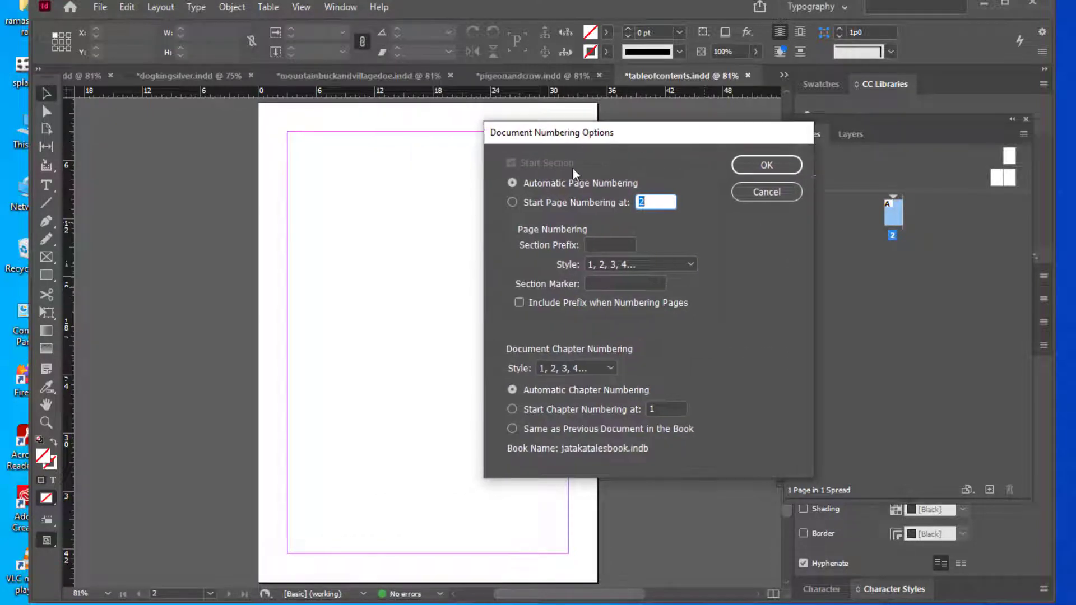
pyautogui.click(512, 202)
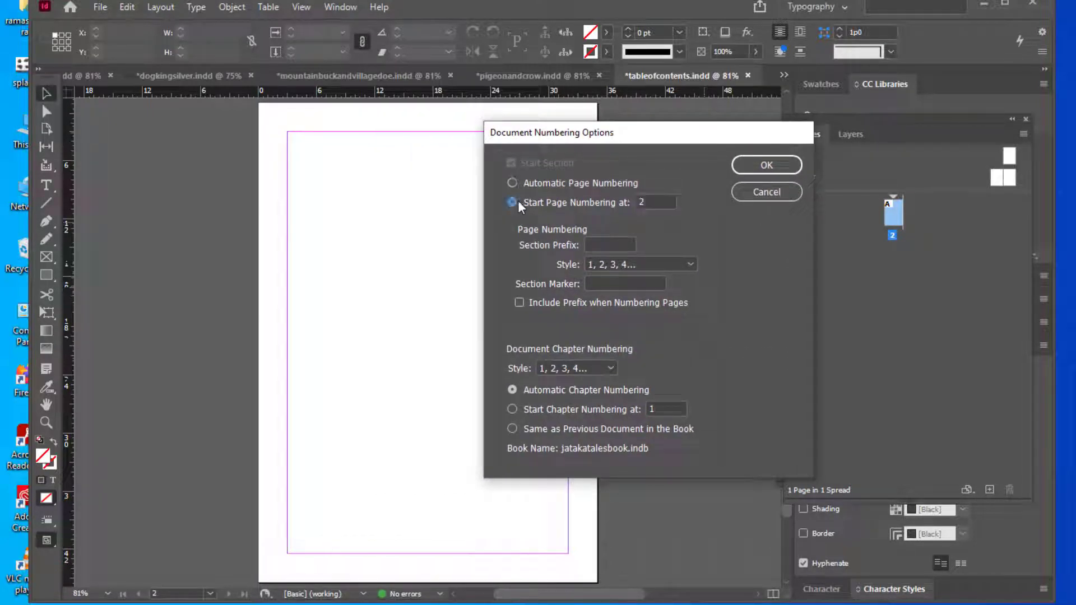
pyautogui.doubleClick(643, 207)
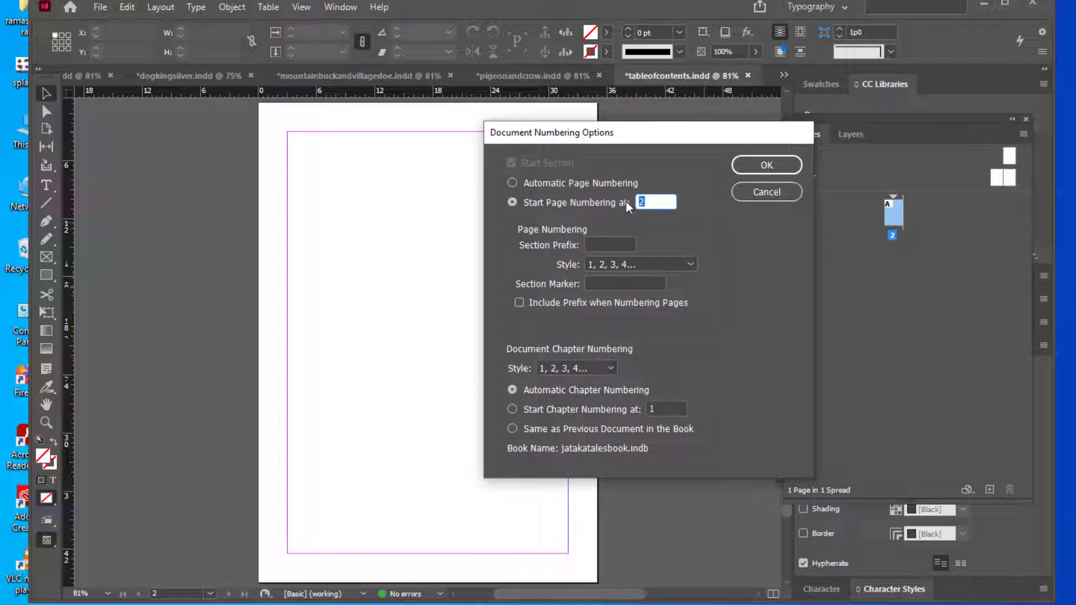
pyautogui.write('1')
pyautogui.moveTo(619, 139); pyautogui.dragTo(632, 130)
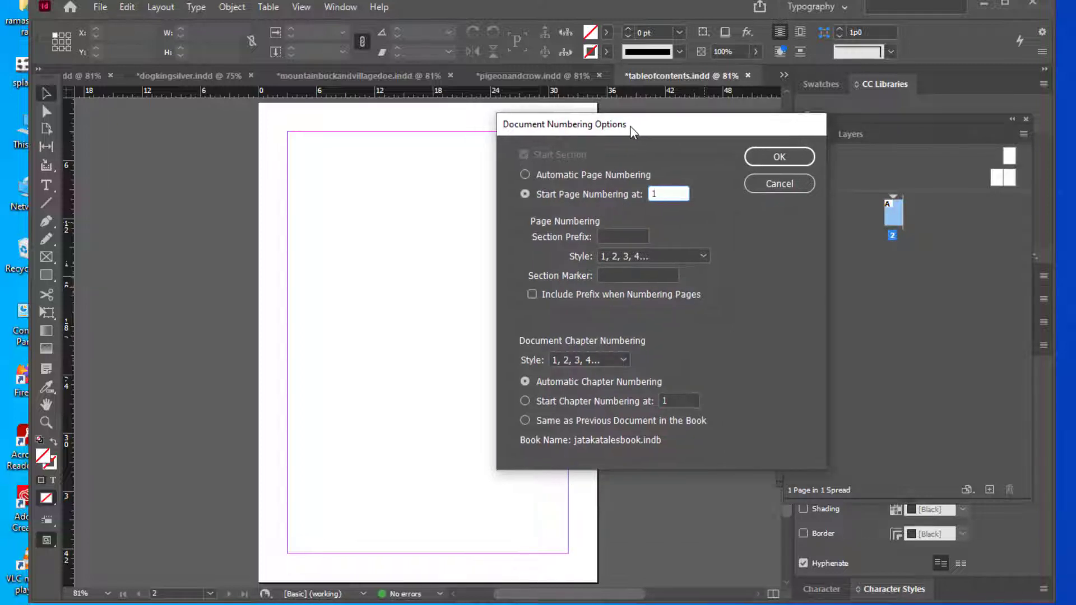
pyautogui.click(705, 256)
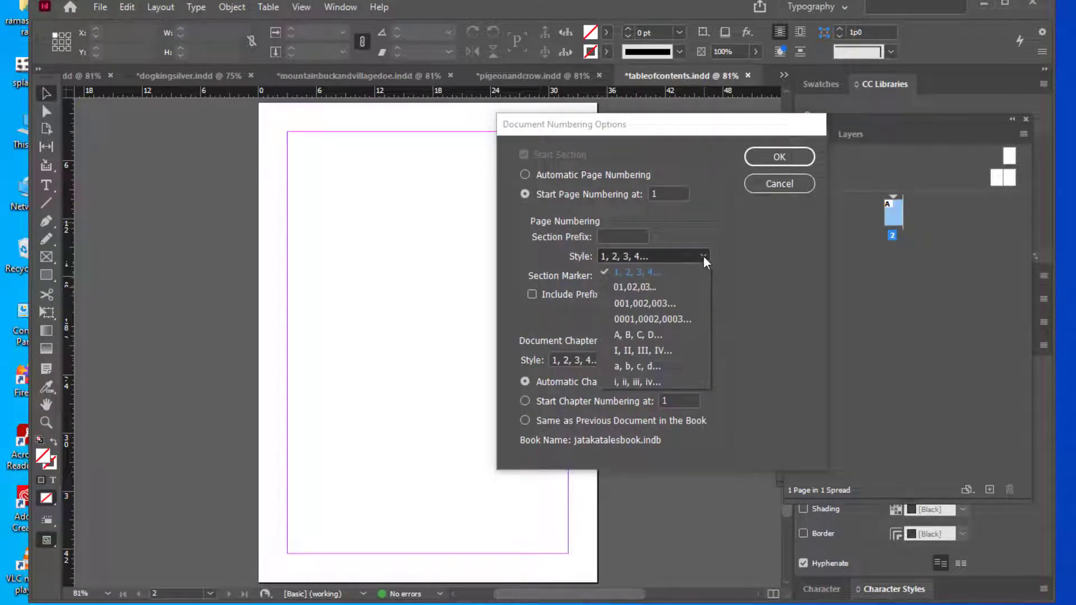
pyautogui.click(647, 382)
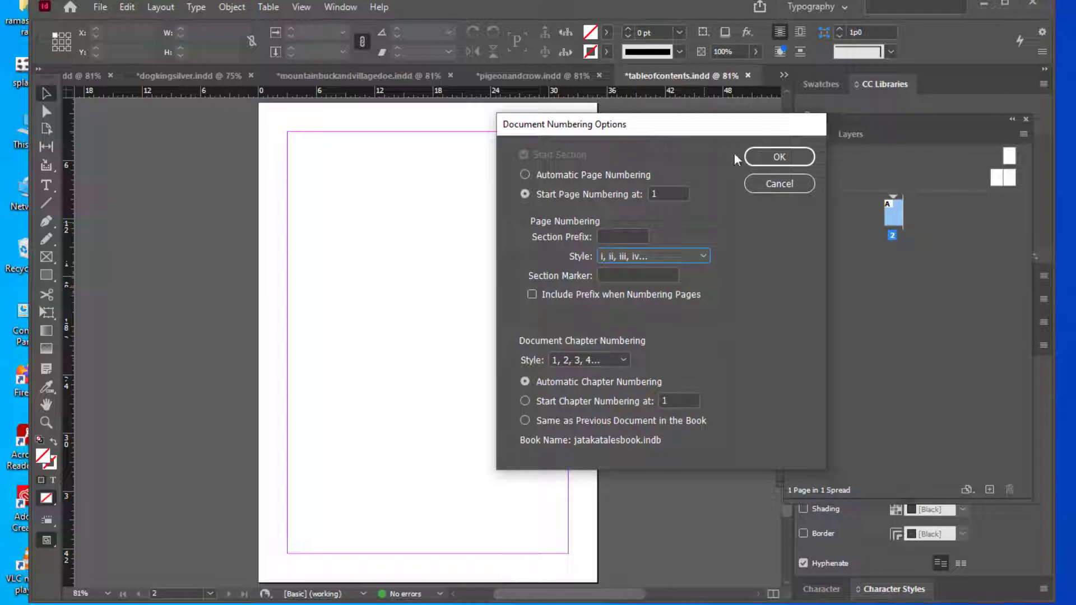
pyautogui.click(767, 159)
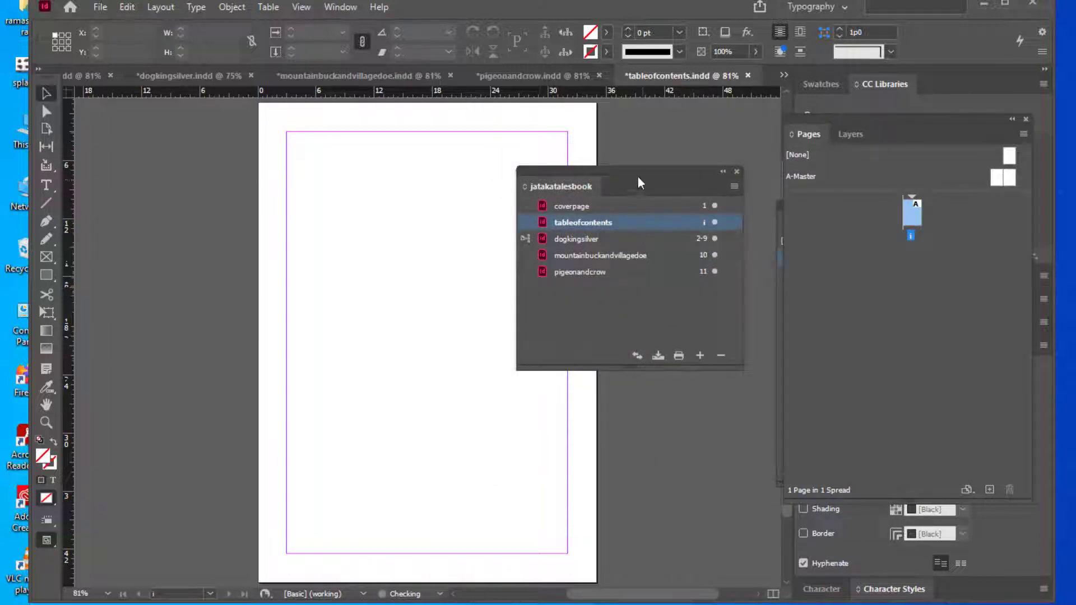
pyautogui.moveTo(637, 173); pyautogui.dragTo(657, 171)
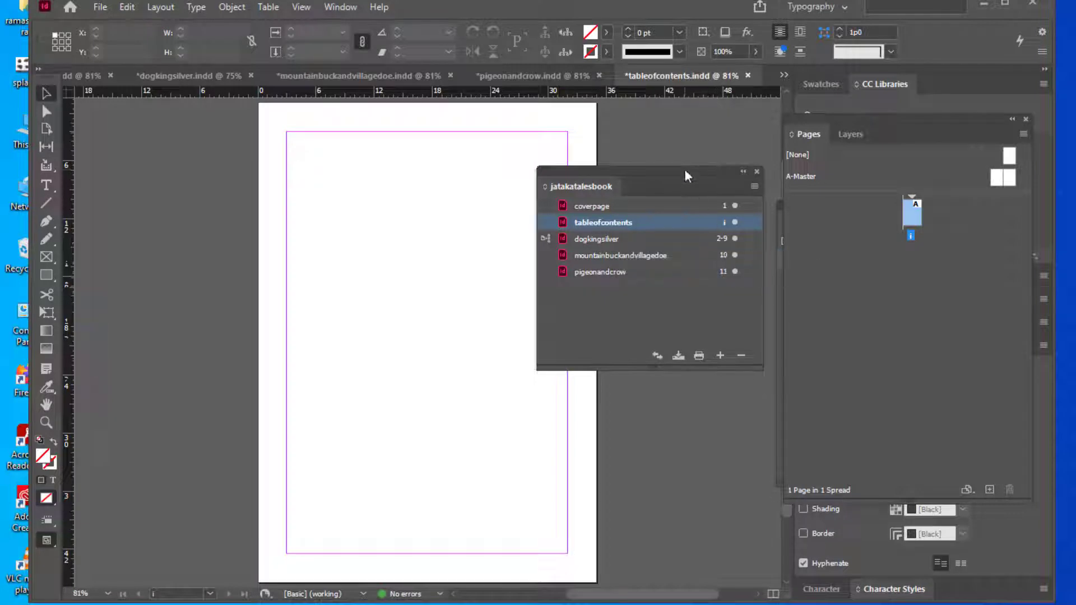
pyautogui.moveTo(684, 169); pyautogui.dragTo(654, 169)
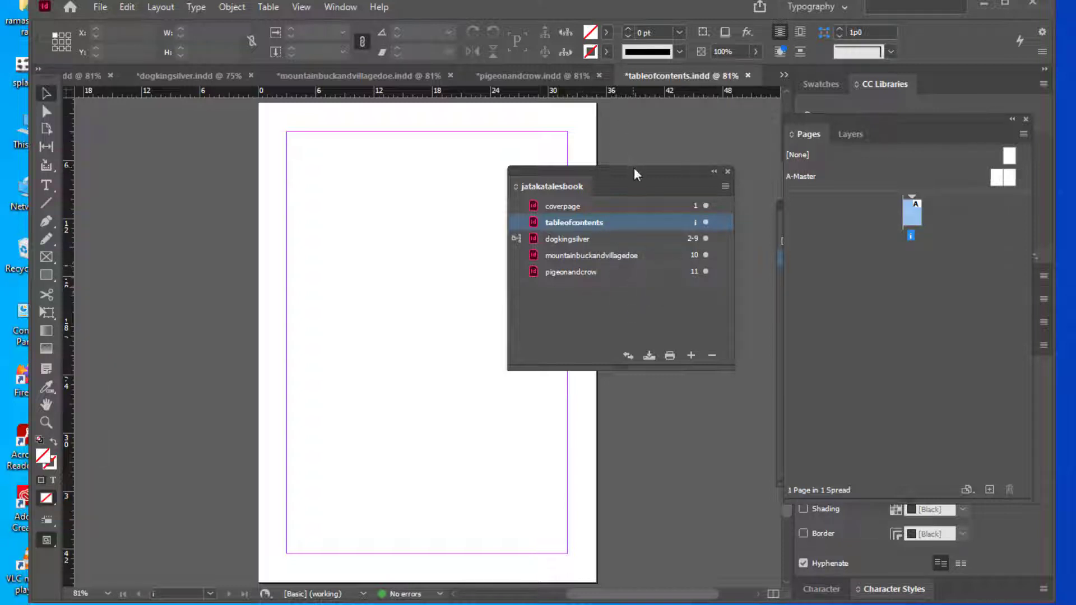
pyautogui.moveTo(634, 168); pyautogui.dragTo(636, 148)
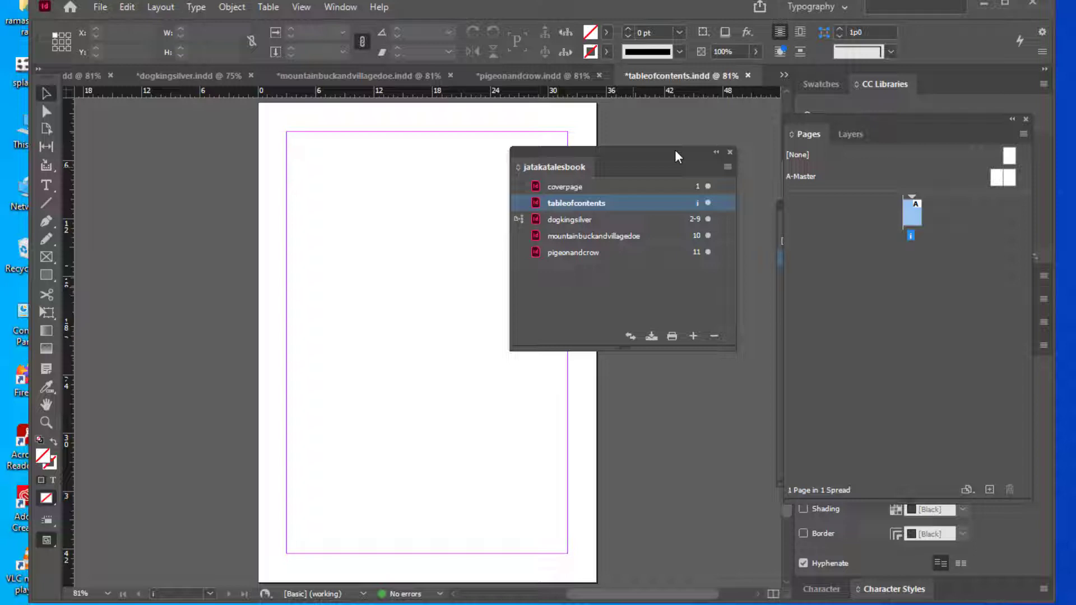
pyautogui.moveTo(675, 150); pyautogui.dragTo(655, 141)
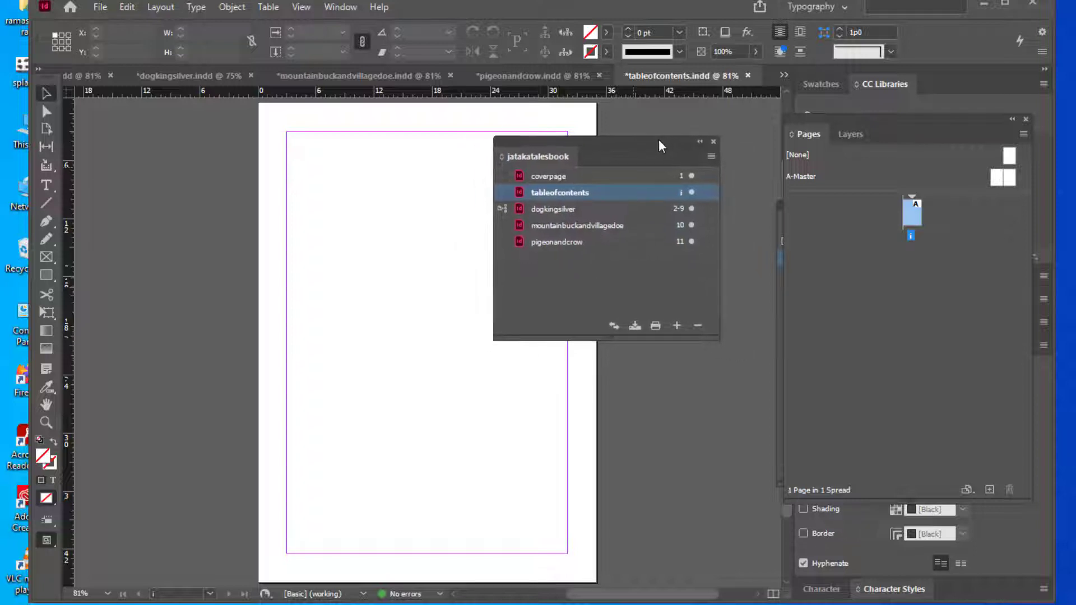
# Synchronize all documents in the book from coverpage to pigeonandcrow with the dogkingsilver style source, including Master Pages in the synchronize options
pyautogui.click(607, 179)
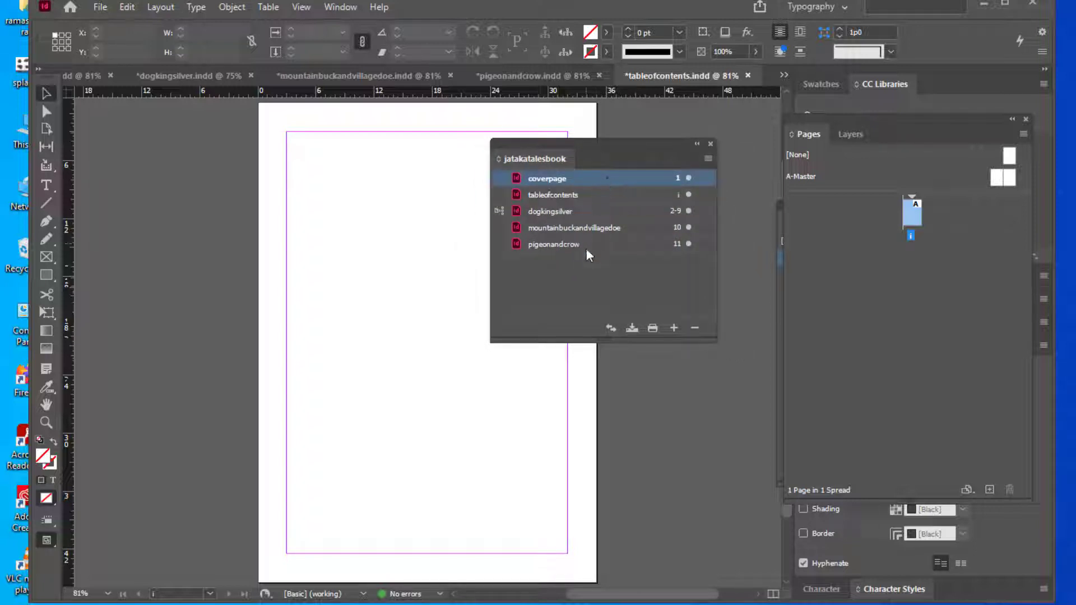
pyautogui.moveTo(614, 145); pyautogui.dragTo(627, 151)
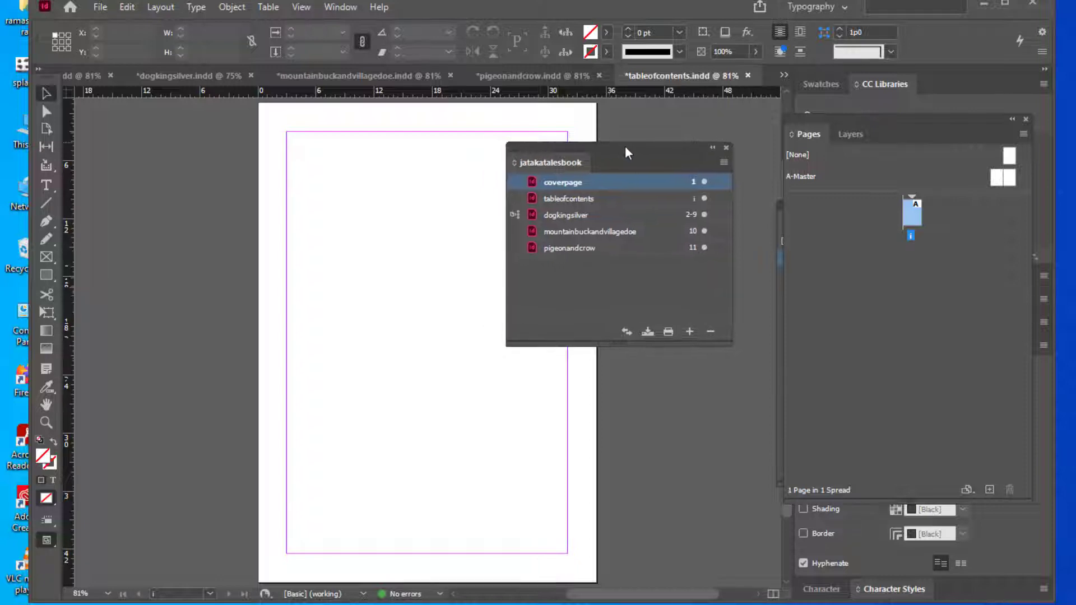
pyautogui.keyDown('shift'); pyautogui.click(640, 247); pyautogui.keyUp('shift')
pyautogui.moveTo(562, 146); pyautogui.dragTo(582, 155)
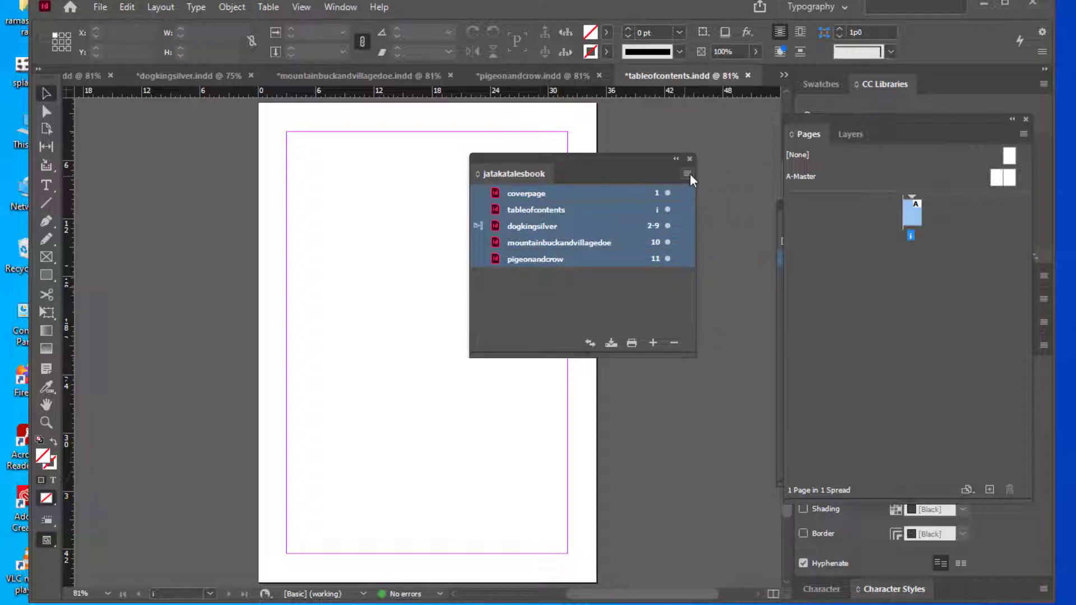
pyautogui.click(689, 174)
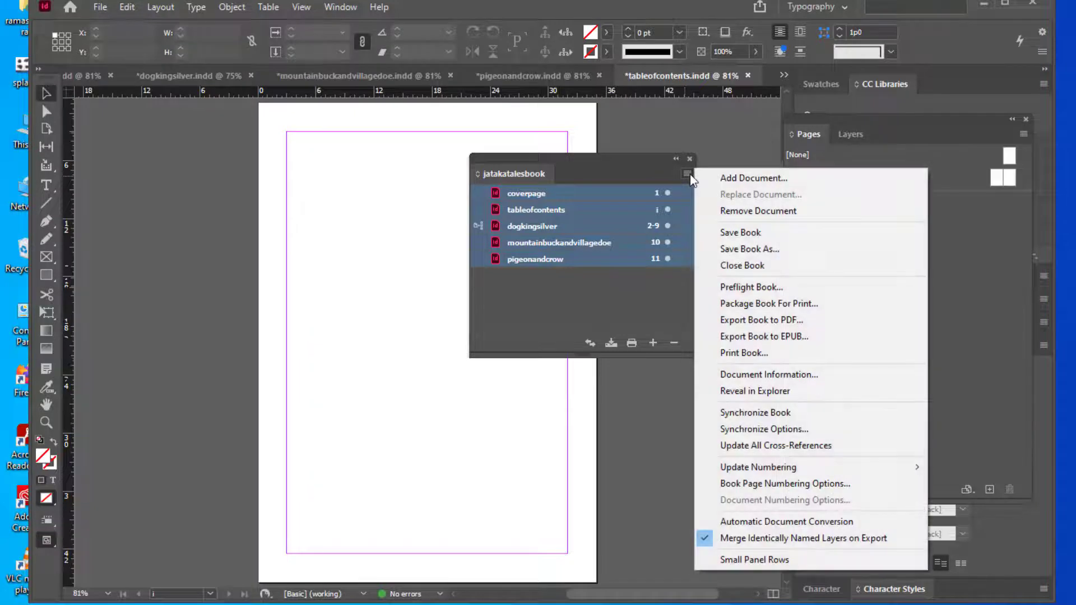
pyautogui.click(783, 429)
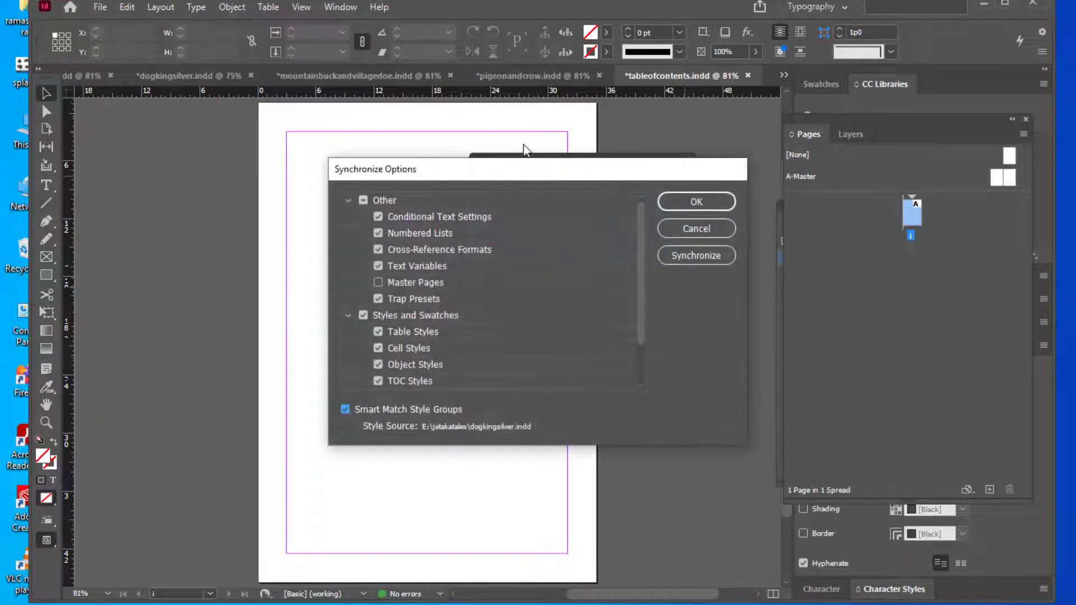
pyautogui.moveTo(479, 176); pyautogui.dragTo(631, 133)
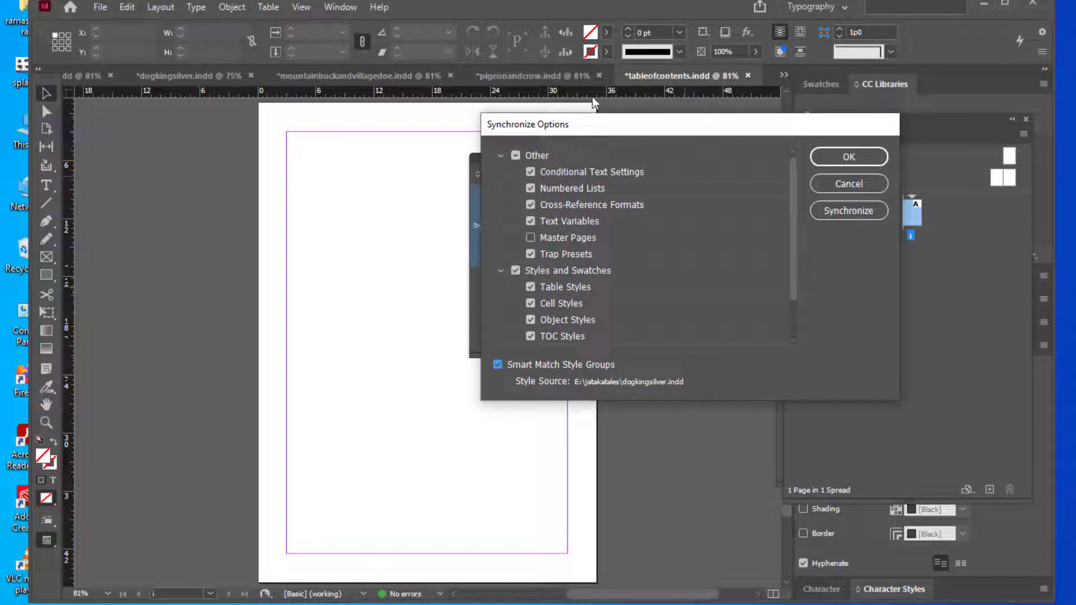
pyautogui.moveTo(586, 126); pyautogui.dragTo(648, 106)
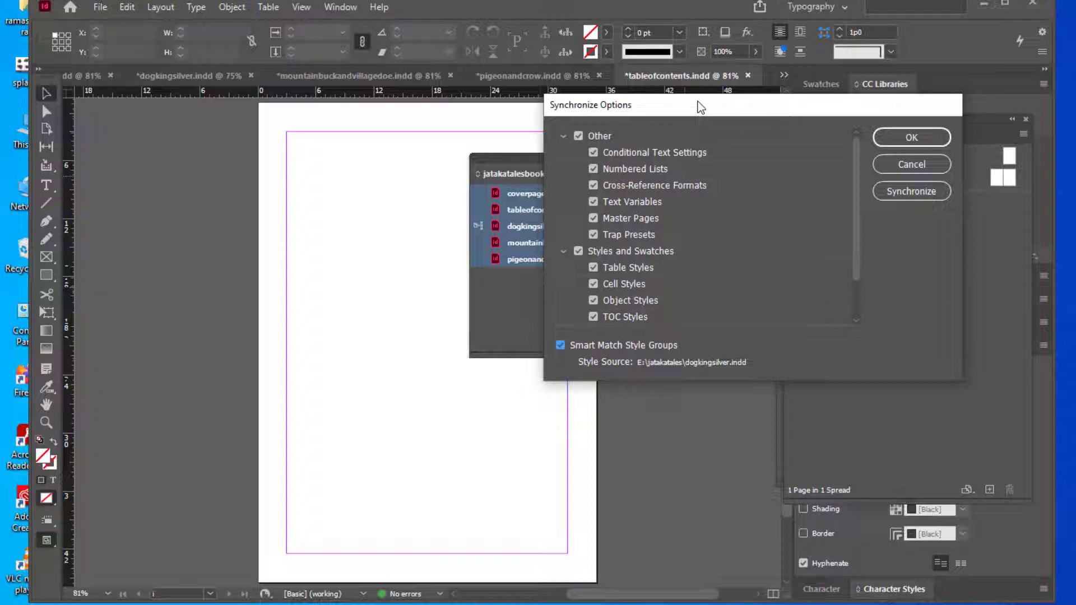
pyautogui.moveTo(711, 106); pyautogui.dragTo(682, 106)
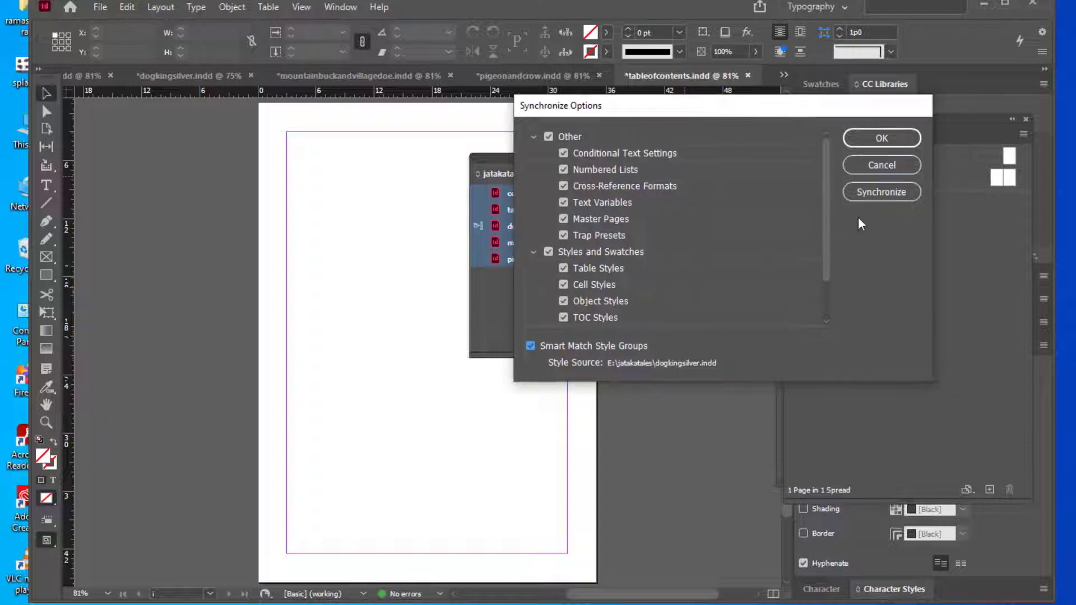
pyautogui.click(881, 193)
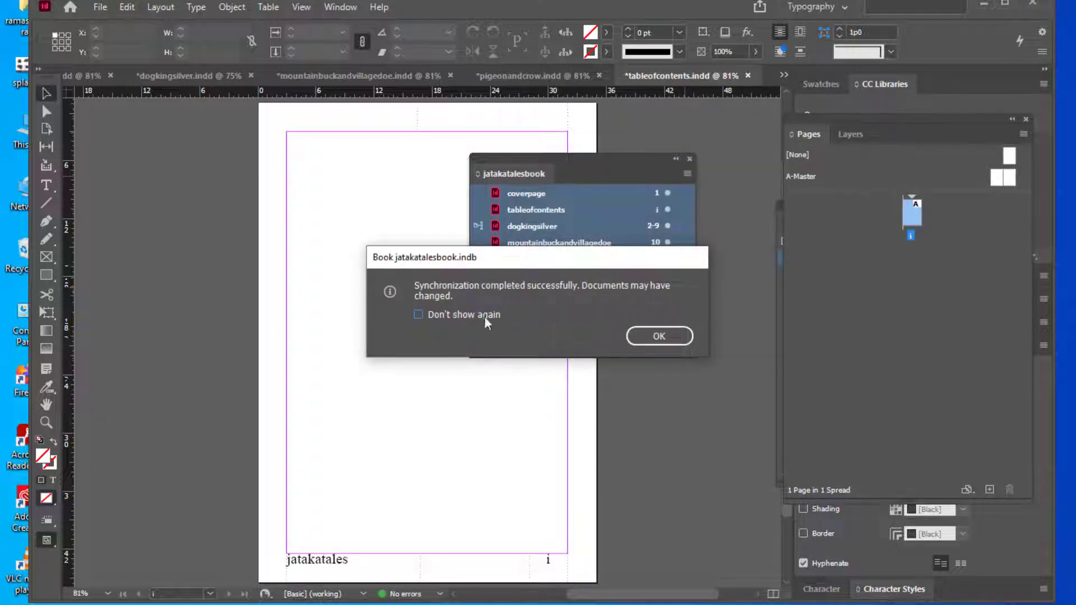
pyautogui.moveTo(549, 254); pyautogui.dragTo(588, 256)
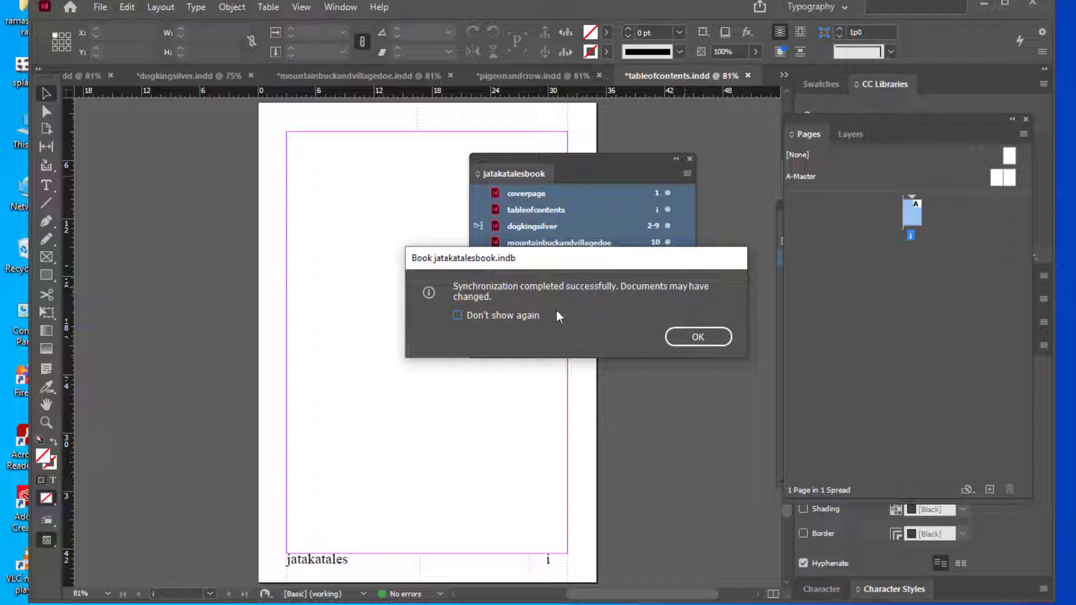
pyautogui.click(699, 339)
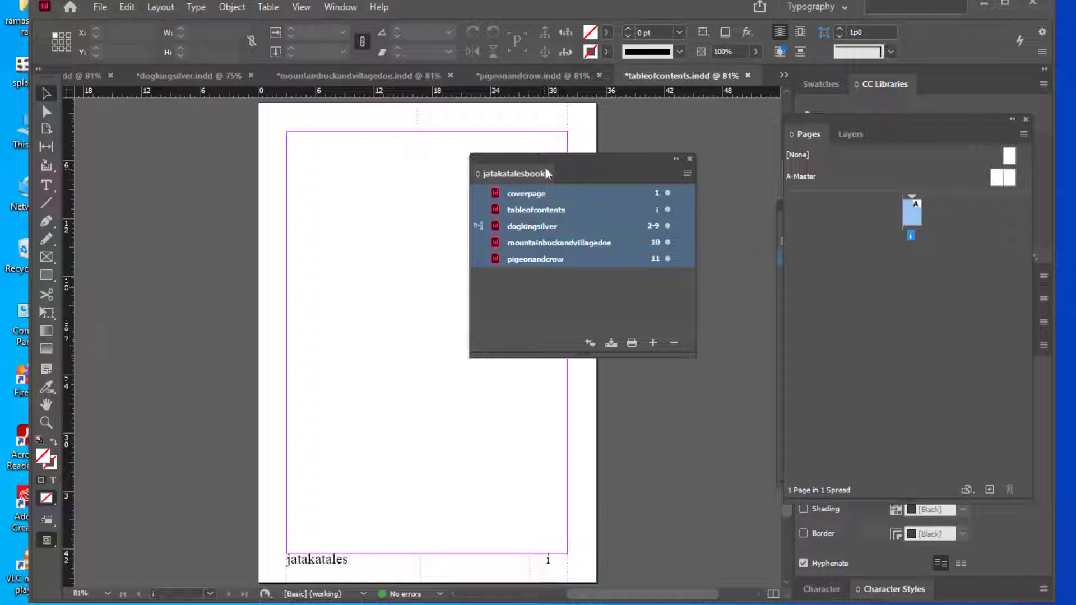
# Switch to the mountainbuckandvillagedoe document, look over its page and keep the book list clear of it
pyautogui.moveTo(548, 174); pyautogui.dragTo(599, 154)
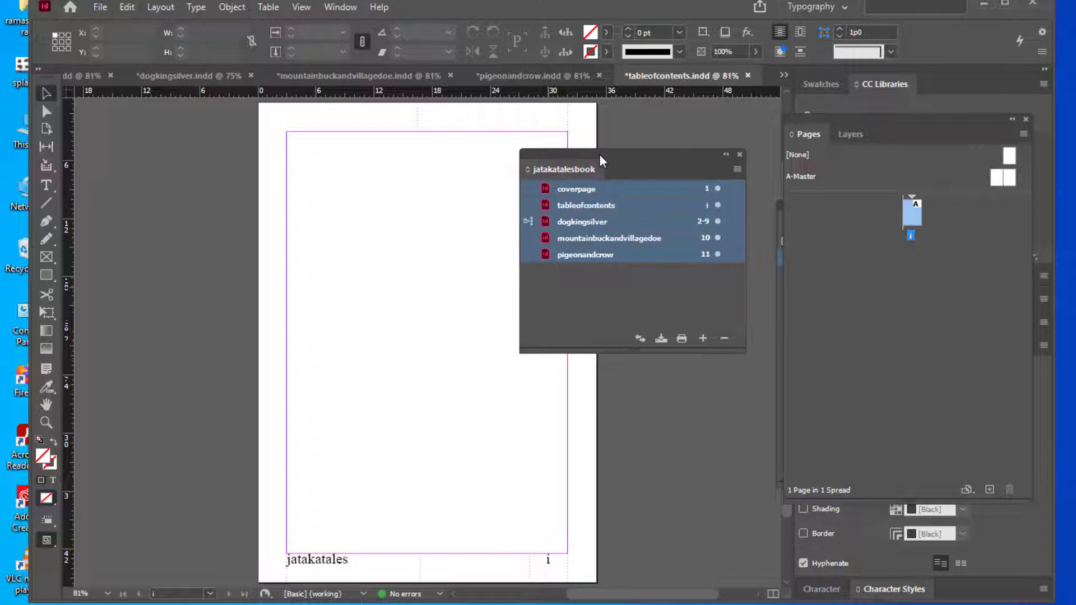
pyautogui.click(343, 76)
pyautogui.moveTo(535, 151); pyautogui.dragTo(623, 153)
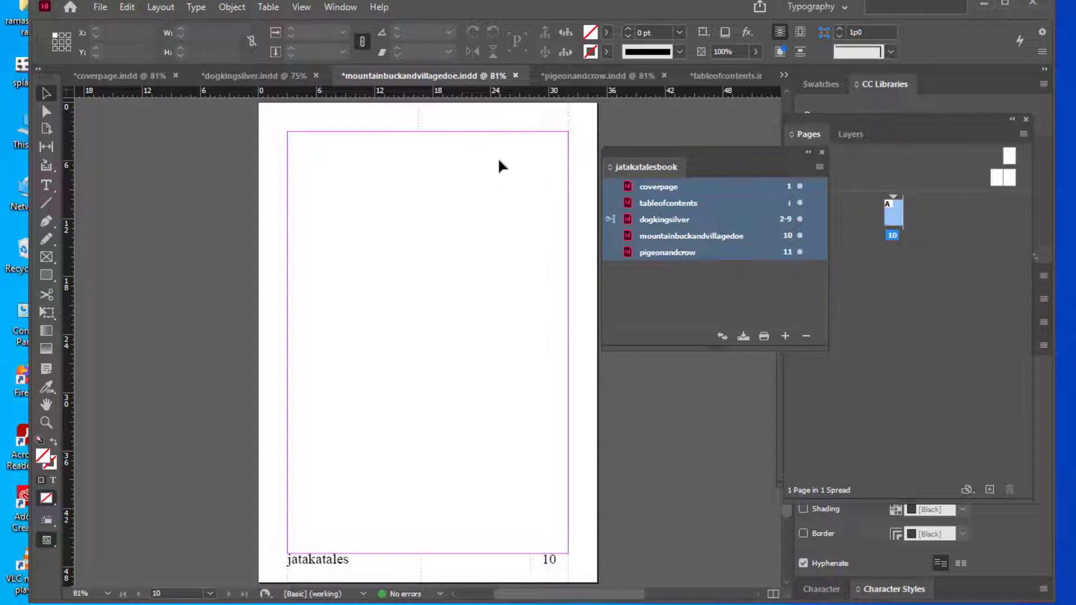
pyautogui.scroll(1, 459, 208)
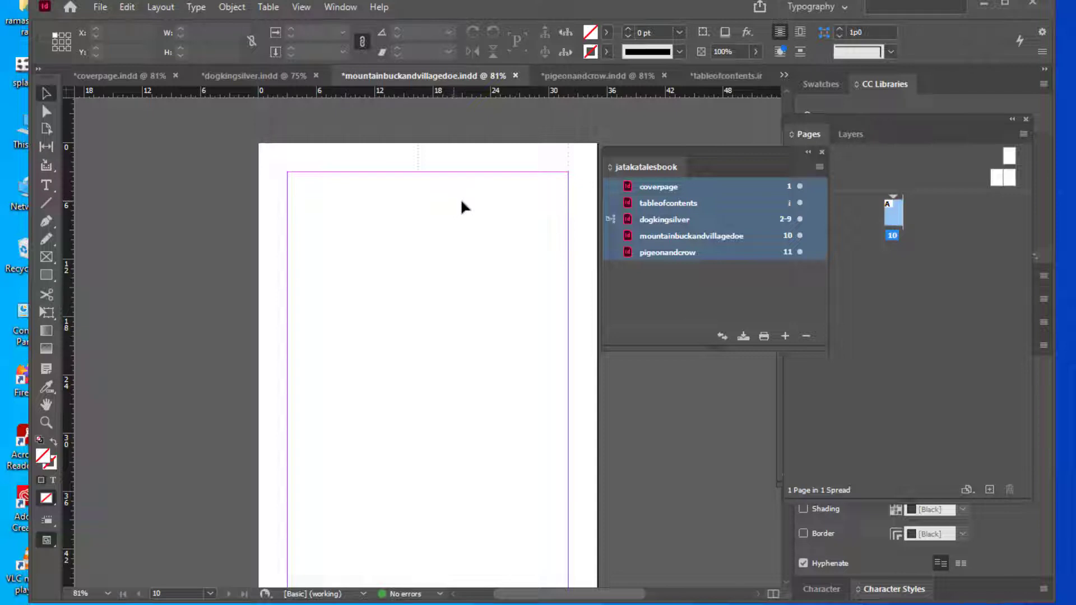
pyautogui.scroll(-2, 463, 207)
pyautogui.scroll(2, 470, 207)
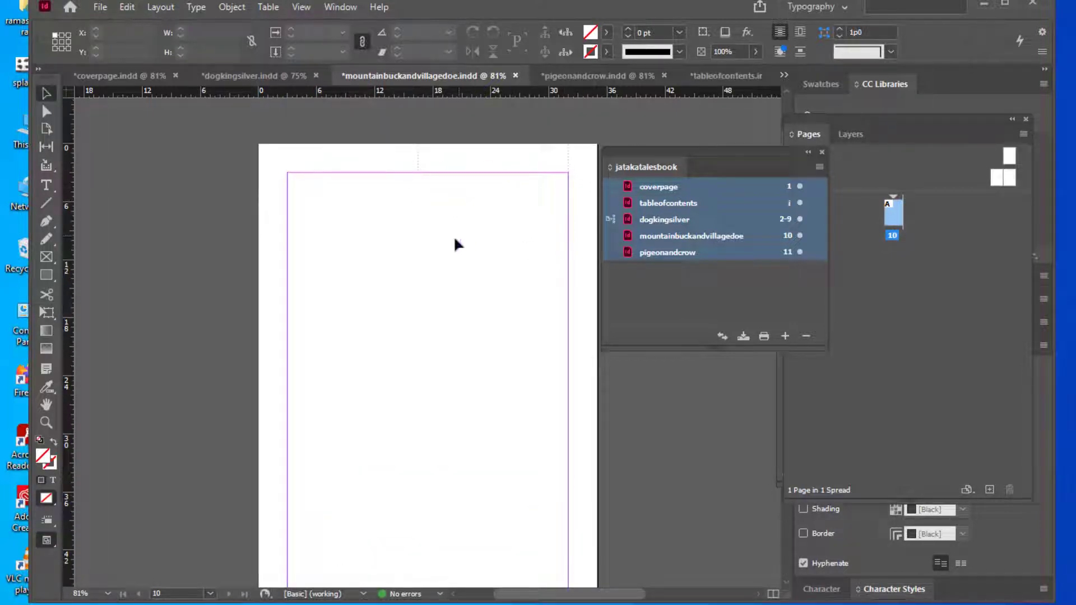
pyautogui.moveTo(677, 154); pyautogui.dragTo(693, 154)
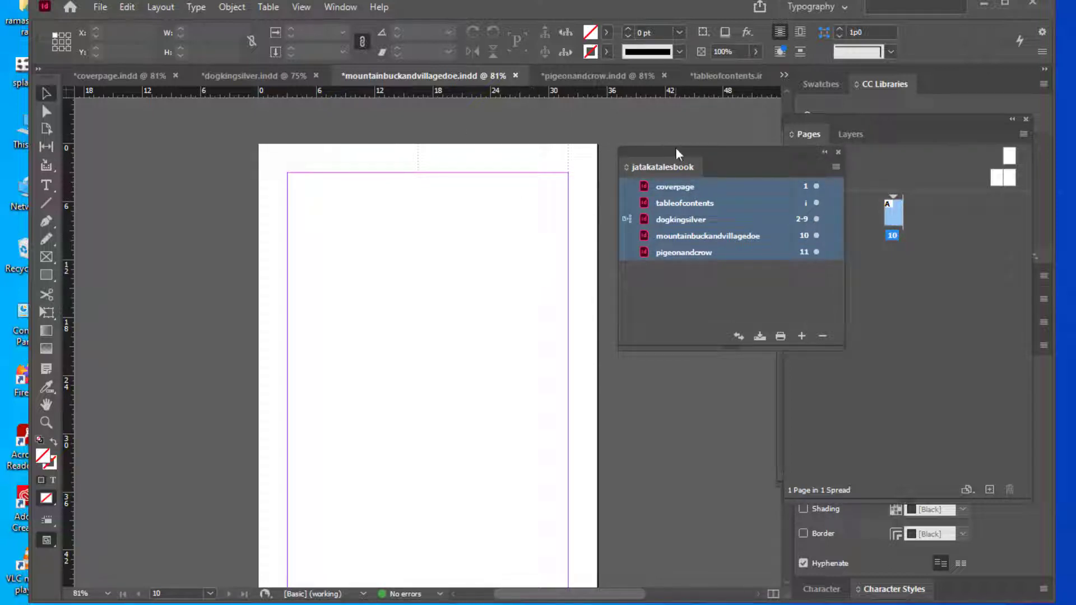
pyautogui.moveTo(676, 151); pyautogui.dragTo(691, 156)
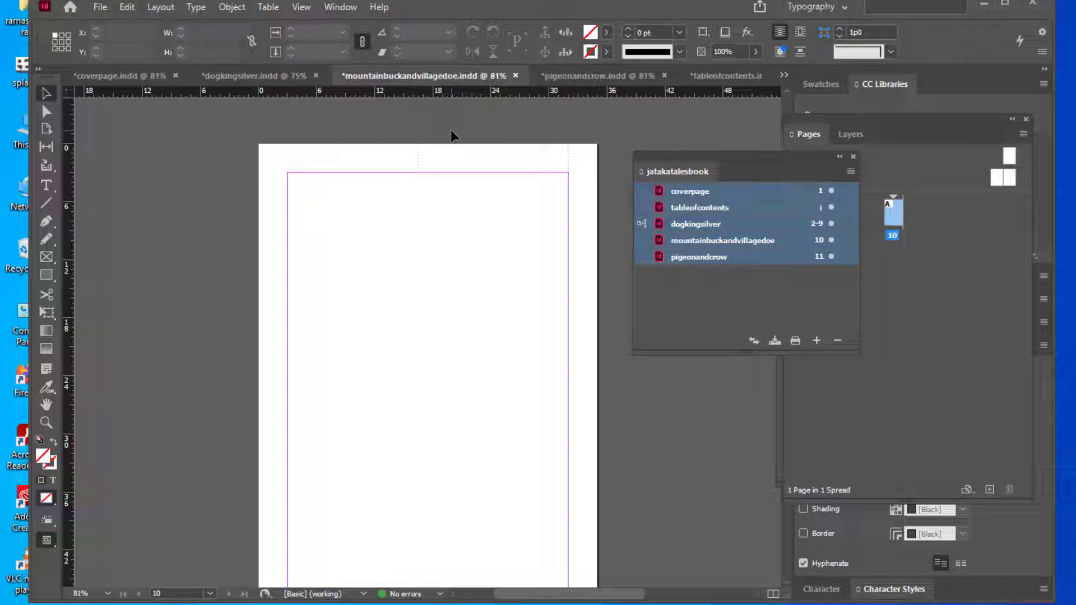
pyautogui.moveTo(667, 156); pyautogui.dragTo(702, 159)
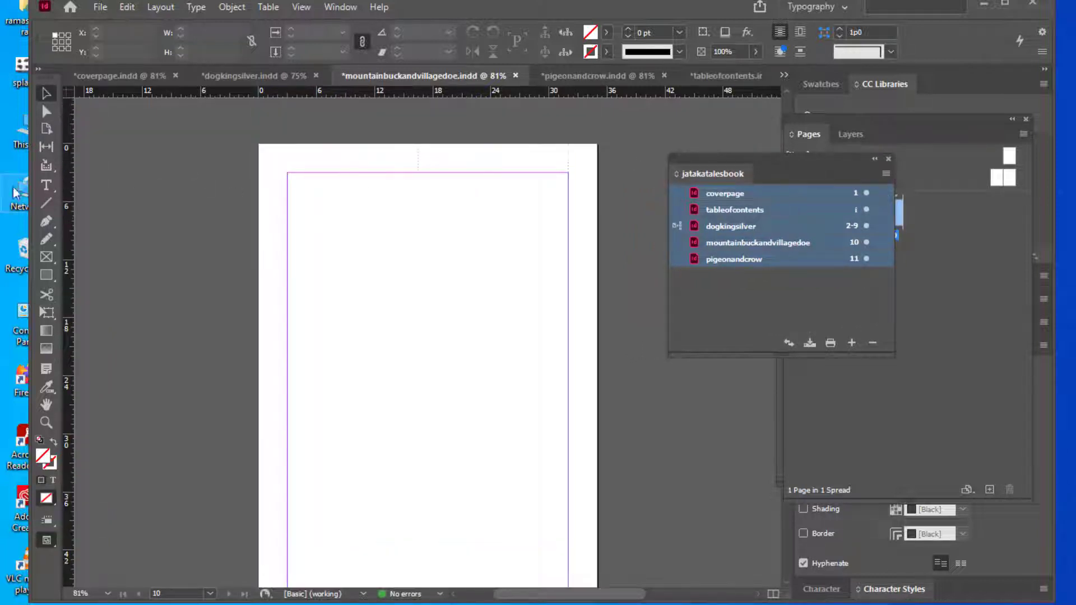
# Add a text frame about 17p8 wide and 3p0 high at the page's top margin reading "mountain buck and village doe"
pyautogui.click(47, 191)
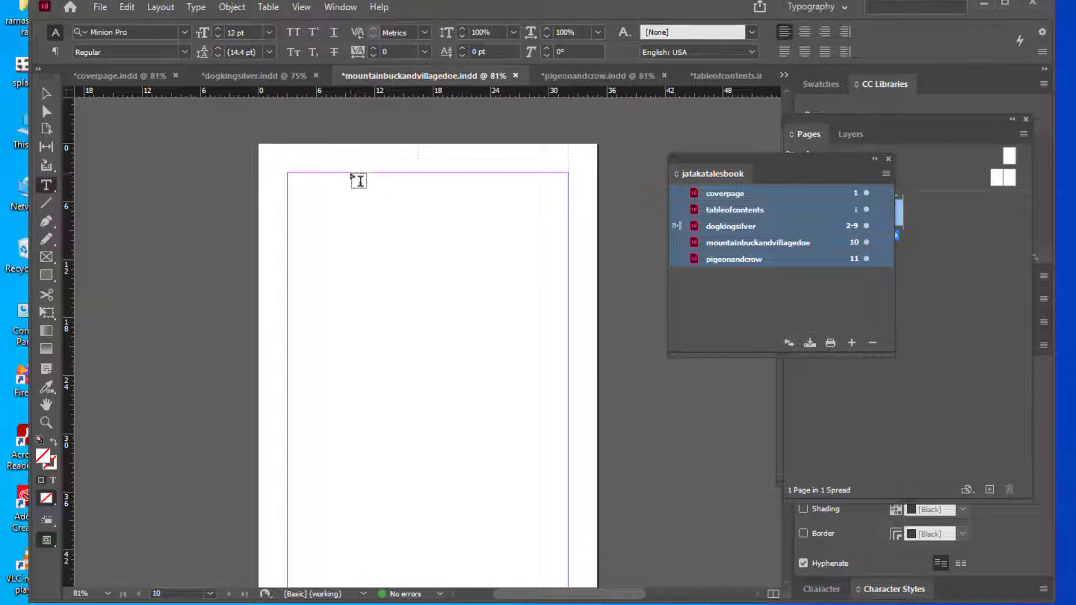
pyautogui.moveTo(349, 172); pyautogui.dragTo(520, 202)
pyautogui.write('mou')
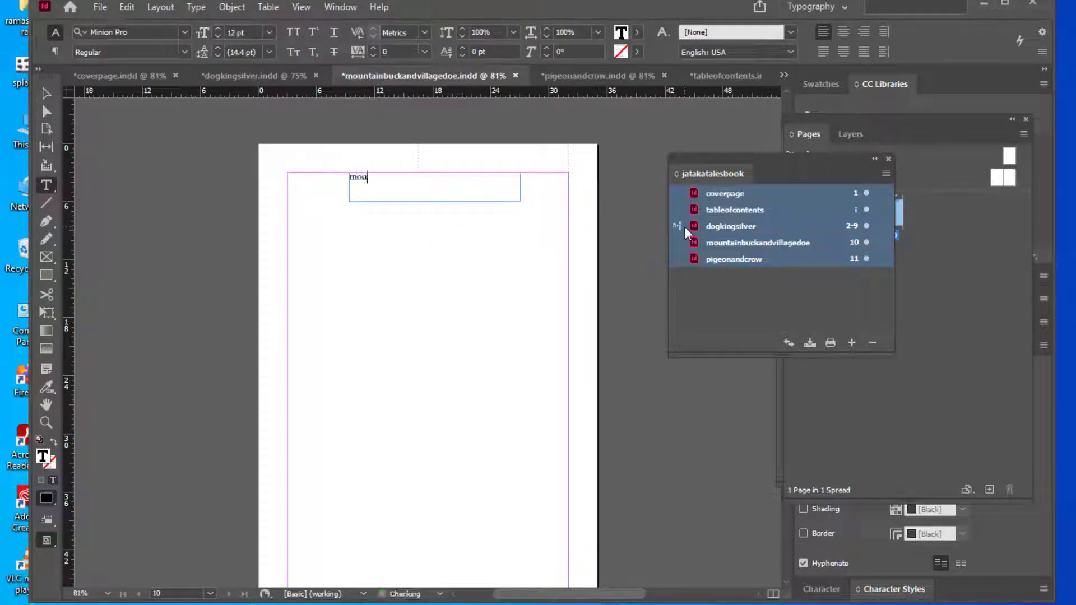
pyautogui.write('ntain buck and village doe')
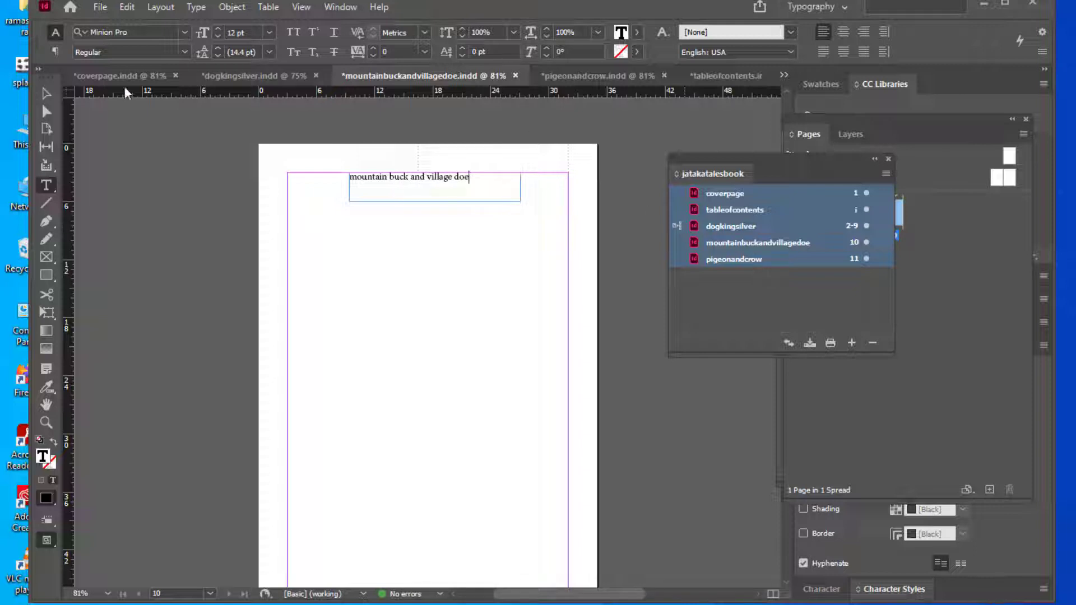
pyautogui.click(46, 93)
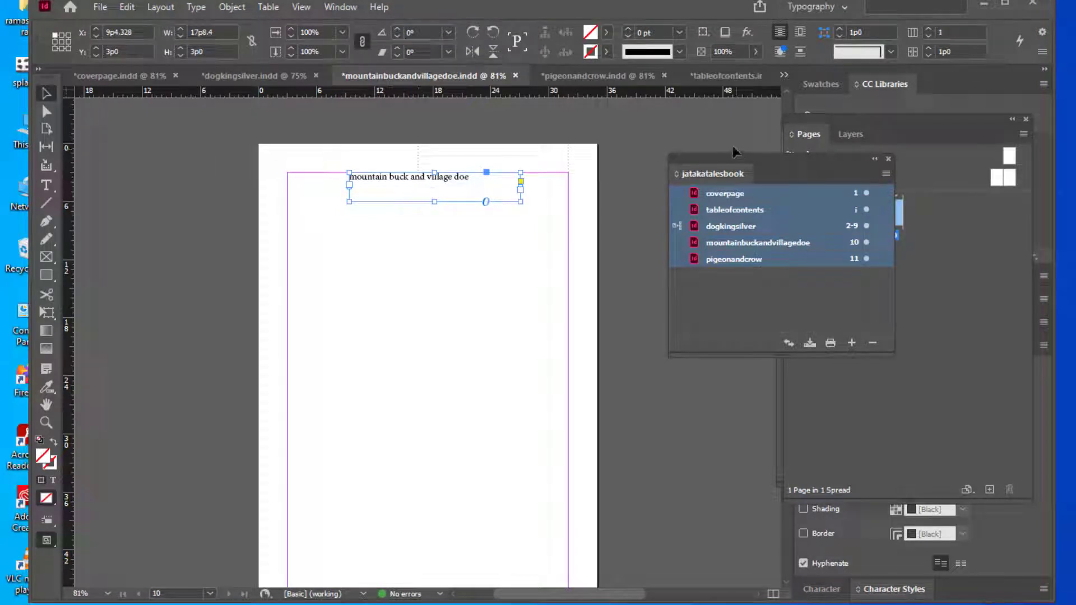
# Apply the chaptertitle paragraph style to the "mountain buck and village doe" title, keeping the book list clear of the page
pyautogui.moveTo(711, 158); pyautogui.dragTo(764, 302)
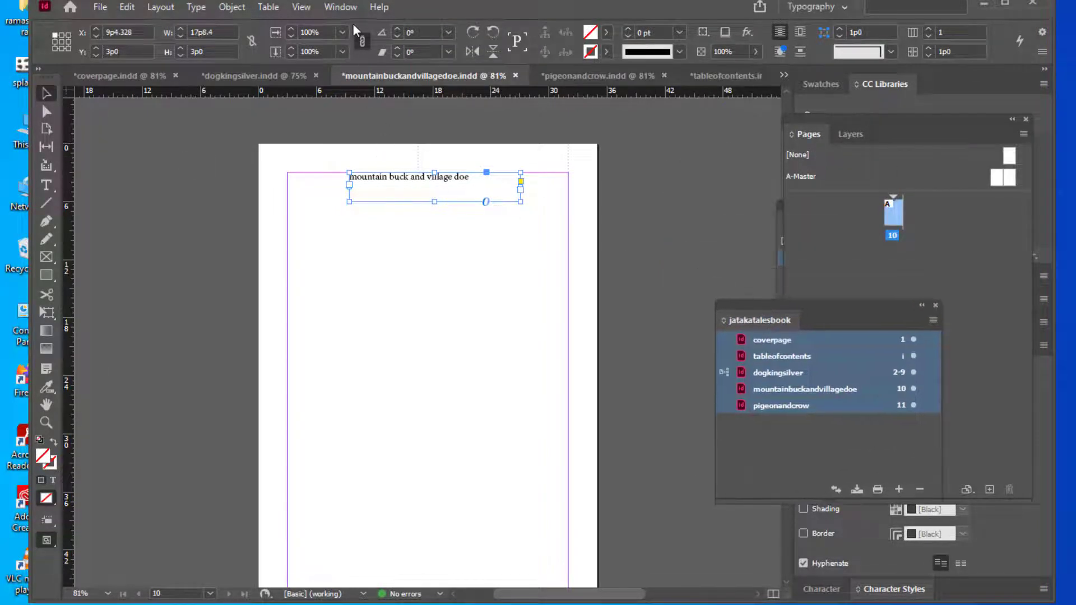
pyautogui.click(340, 7)
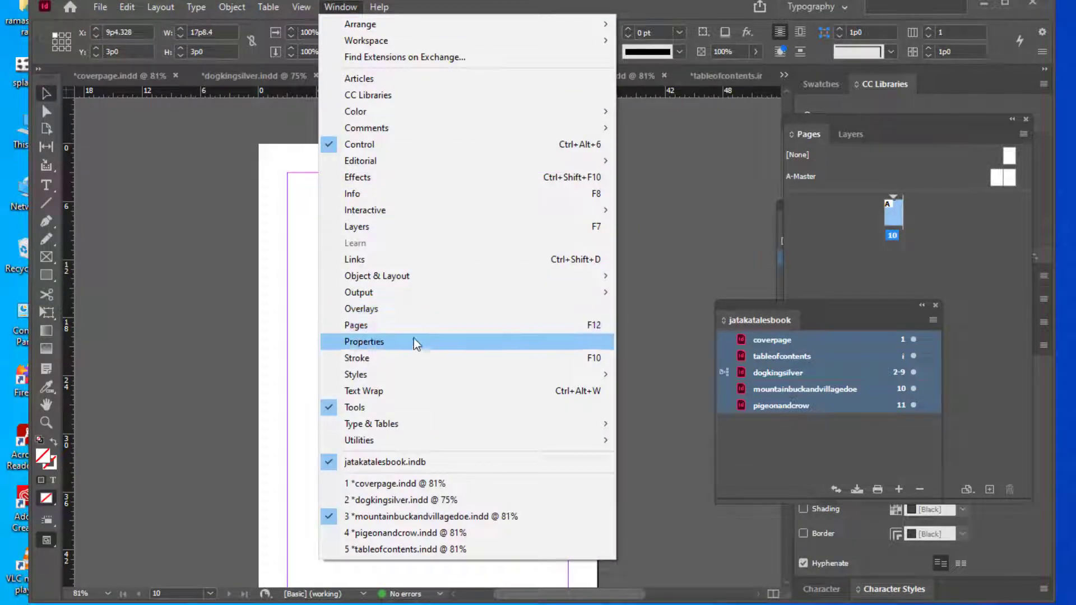
pyautogui.moveTo(408, 371)
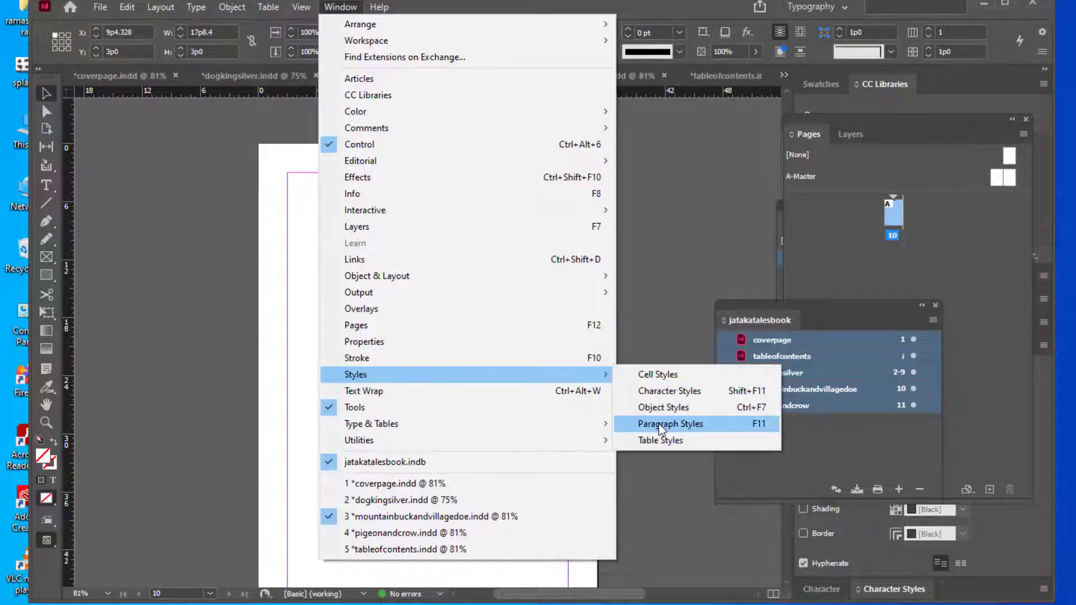
pyautogui.click(658, 424)
pyautogui.moveTo(822, 207); pyautogui.dragTo(677, 143)
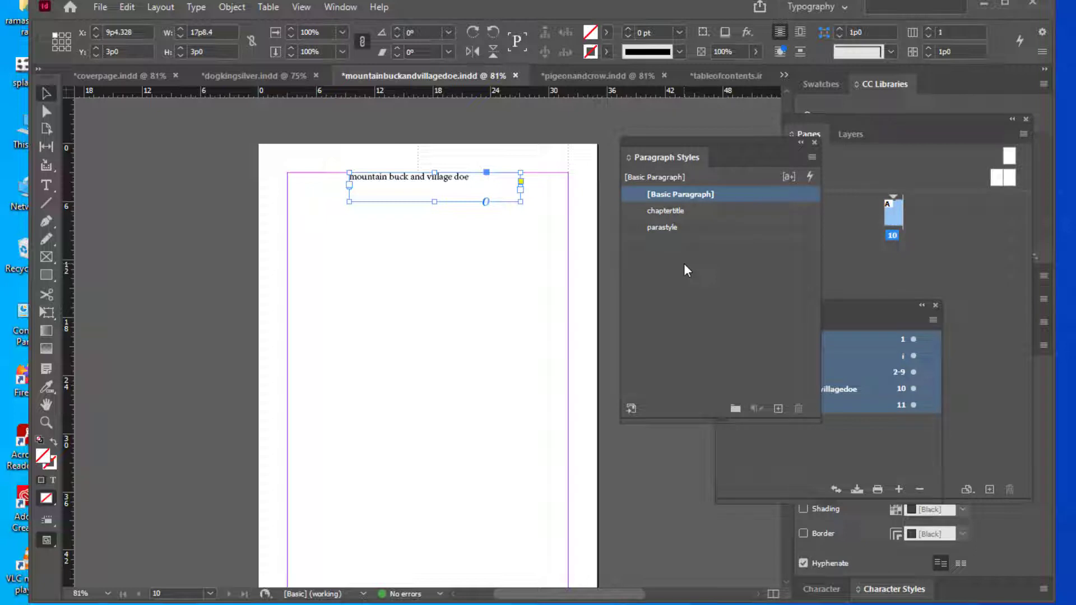
pyautogui.moveTo(659, 140); pyautogui.dragTo(656, 140)
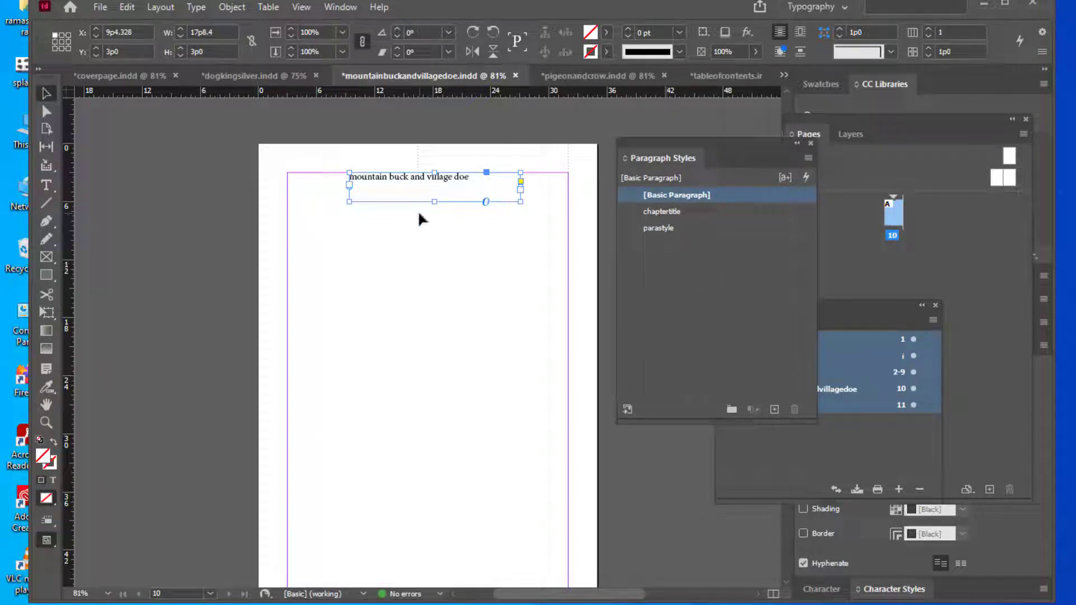
pyautogui.moveTo(663, 140); pyautogui.dragTo(677, 140)
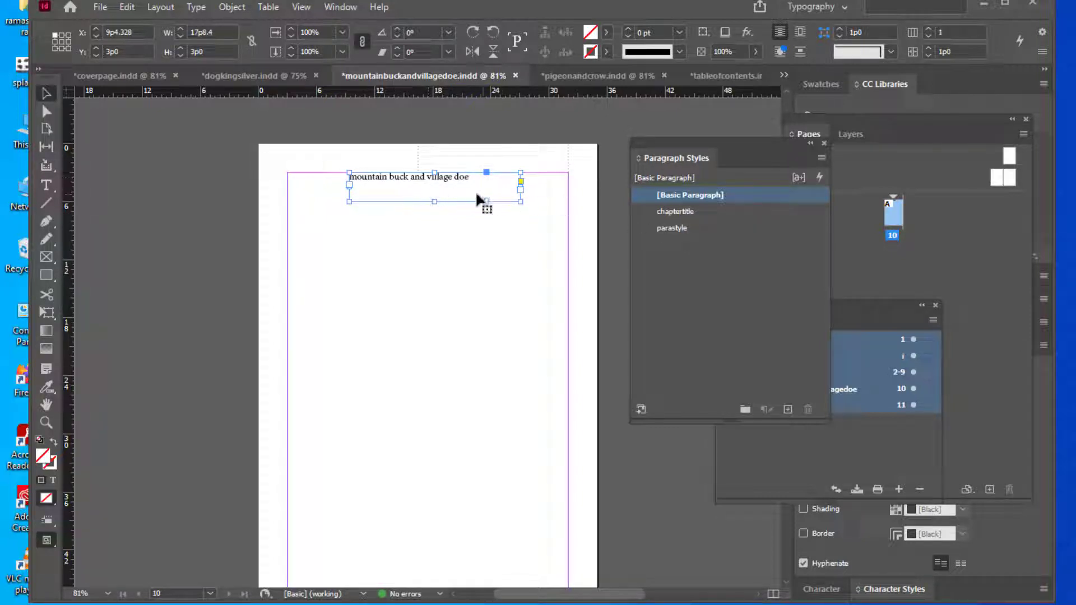
pyautogui.click(711, 211)
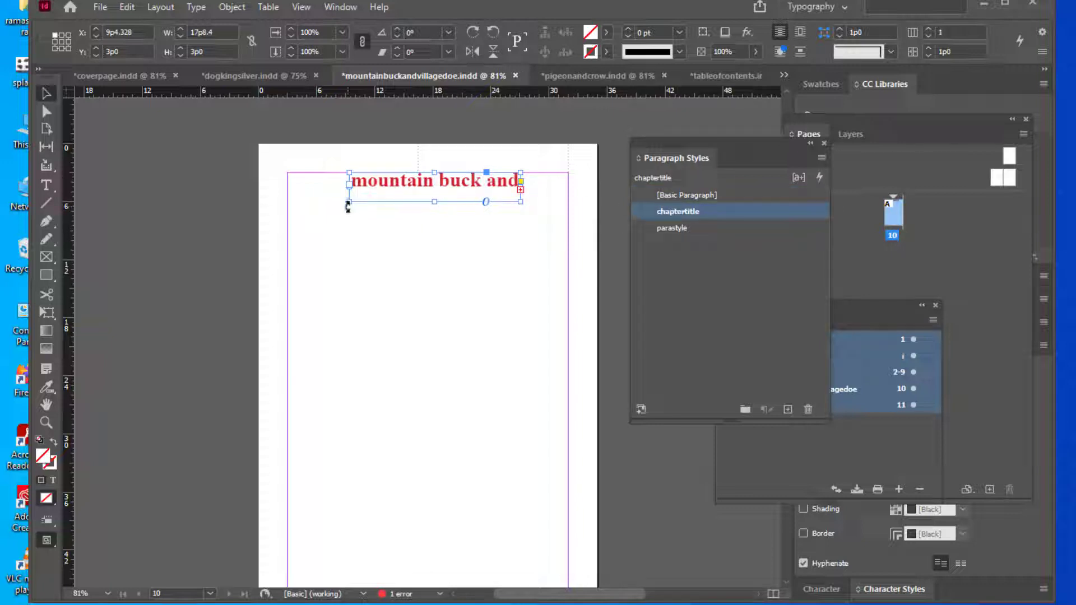
# Widen the title frame on both sides to about 27p11 wide and 3p8 high to fit the whole title, and deselect it
pyautogui.moveTo(348, 203); pyautogui.dragTo(297, 202)
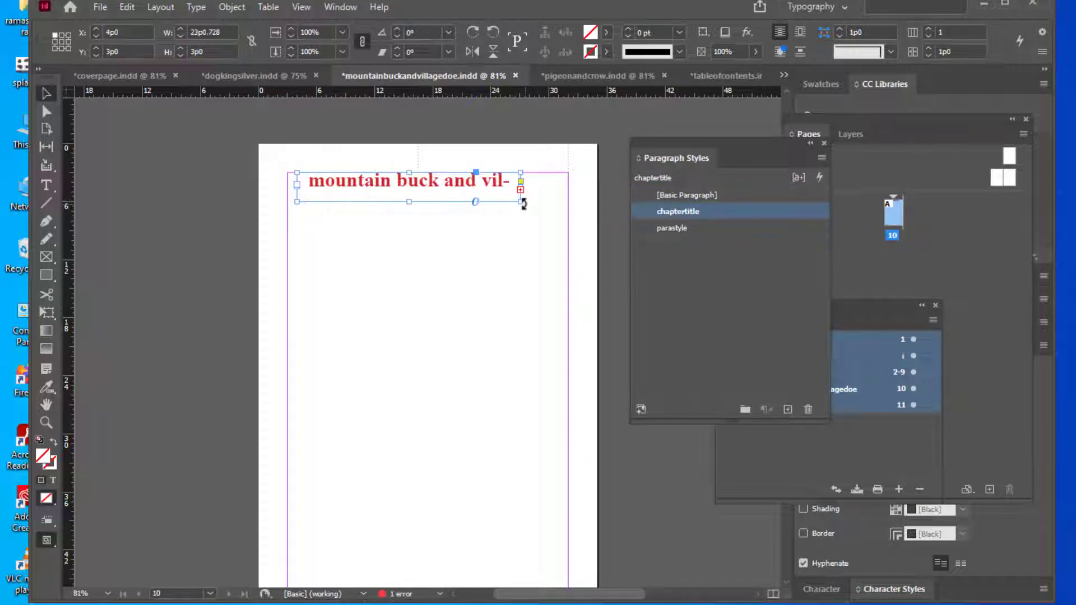
pyautogui.moveTo(522, 204); pyautogui.dragTo(558, 208)
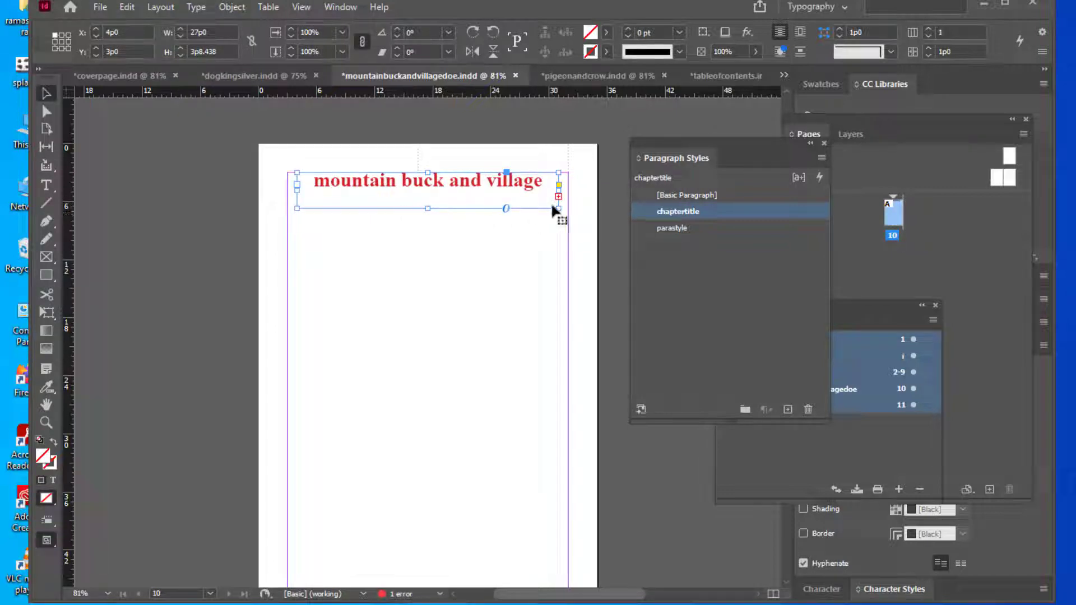
pyautogui.moveTo(558, 208); pyautogui.dragTo(568, 208)
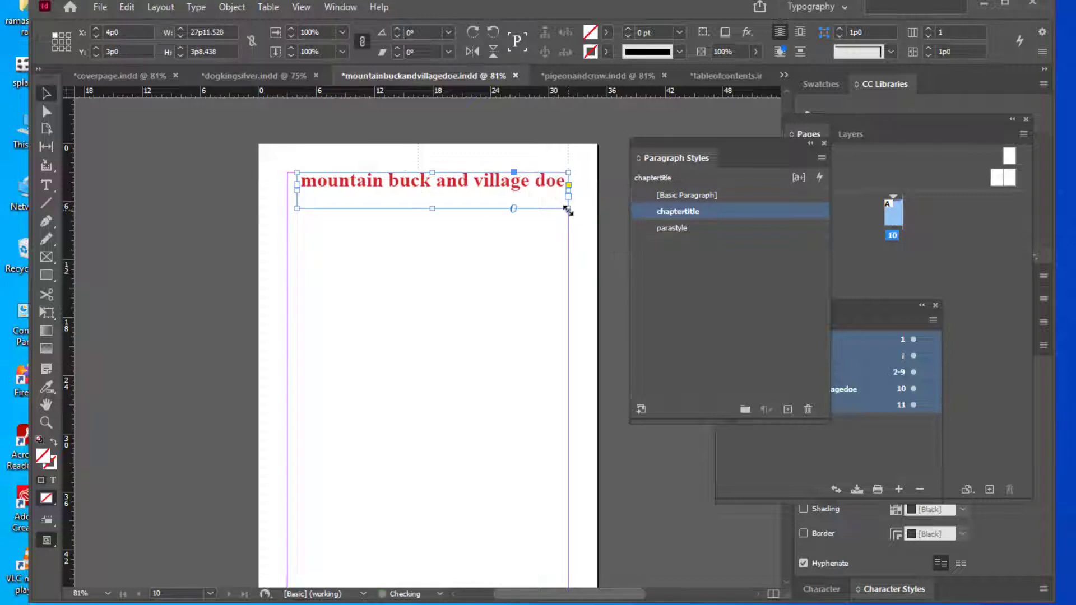
pyautogui.click(604, 298)
pyautogui.scroll(-3, 536, 296)
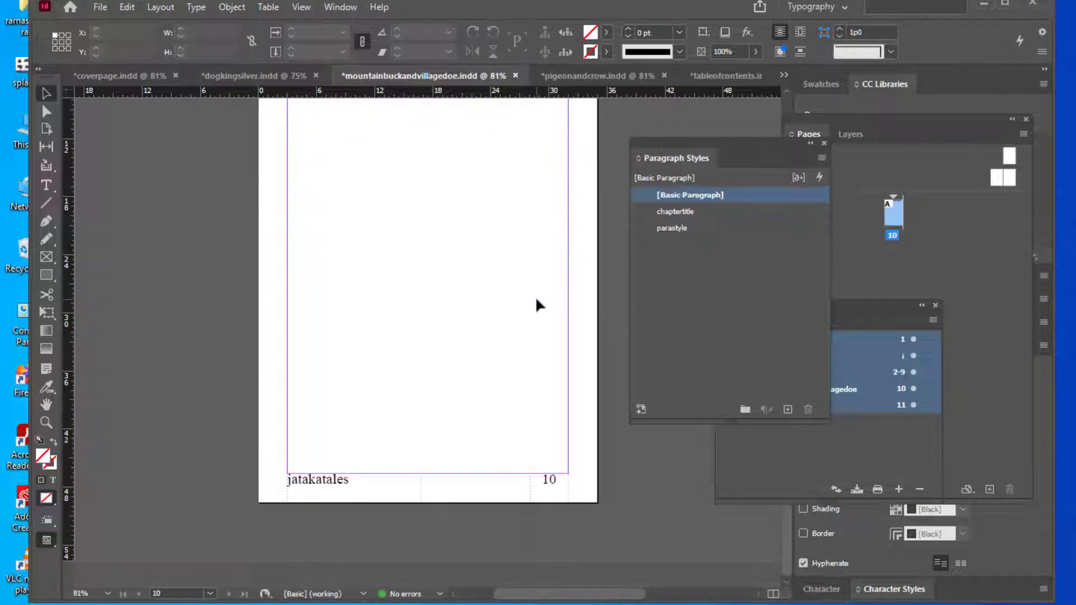
pyautogui.scroll(3, 536, 304)
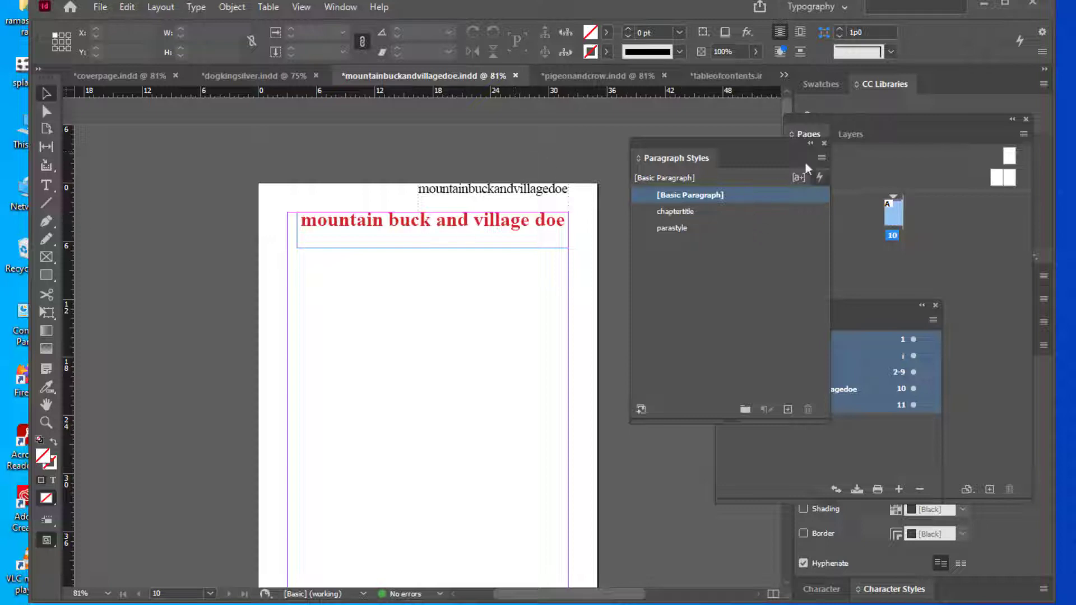
# Place the mountainbuckandvillagedoe text document below the title in parastyle, autoflowing the whole story onto as many pages as needed
pyautogui.moveTo(733, 153); pyautogui.dragTo(697, 131)
pyautogui.click(707, 213)
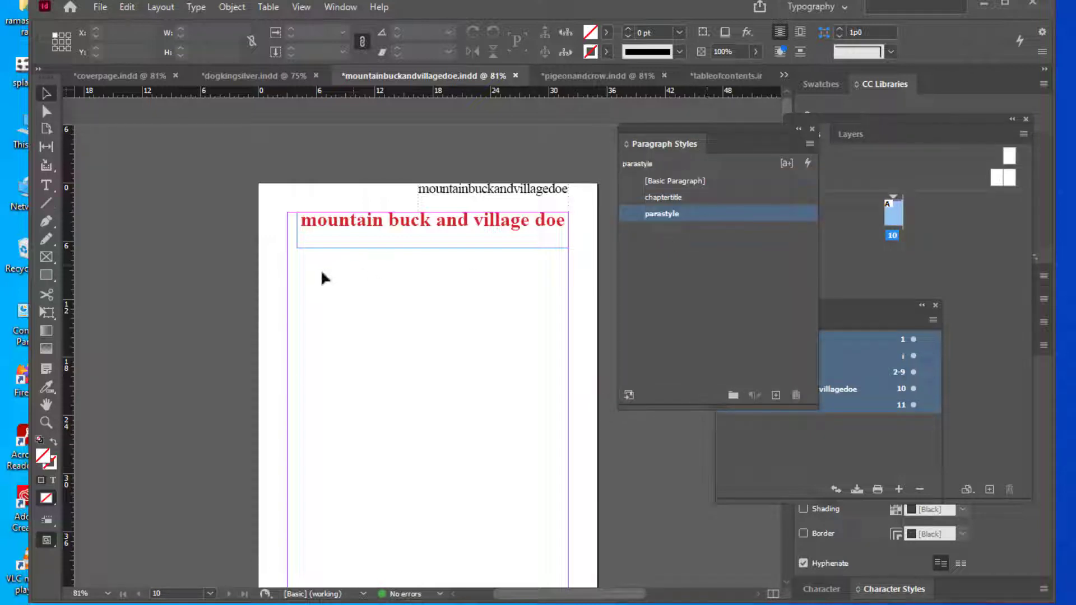
pyautogui.click(98, 8)
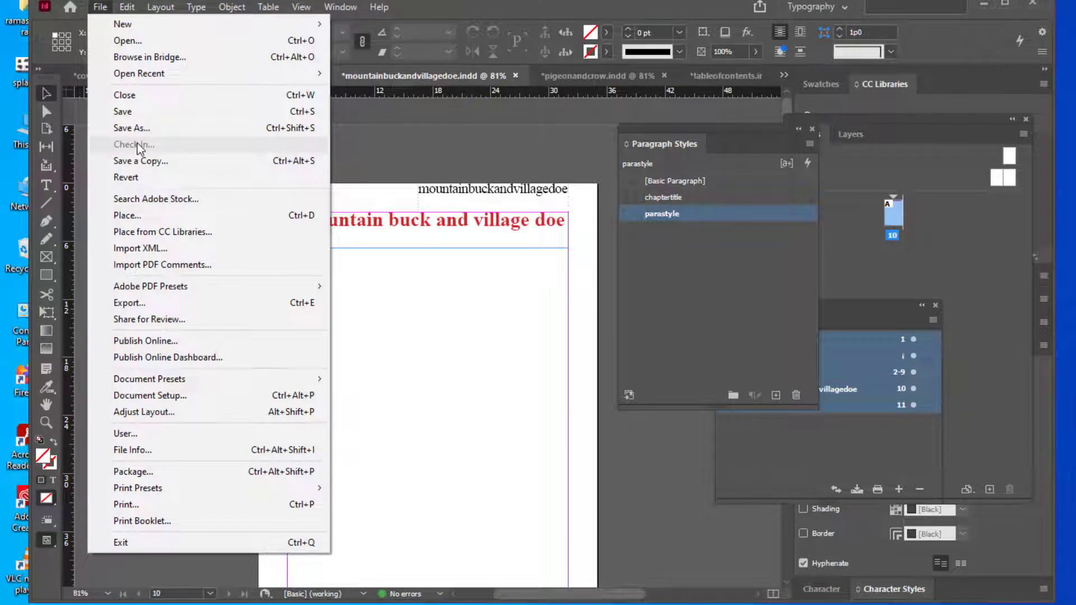
pyautogui.click(143, 217)
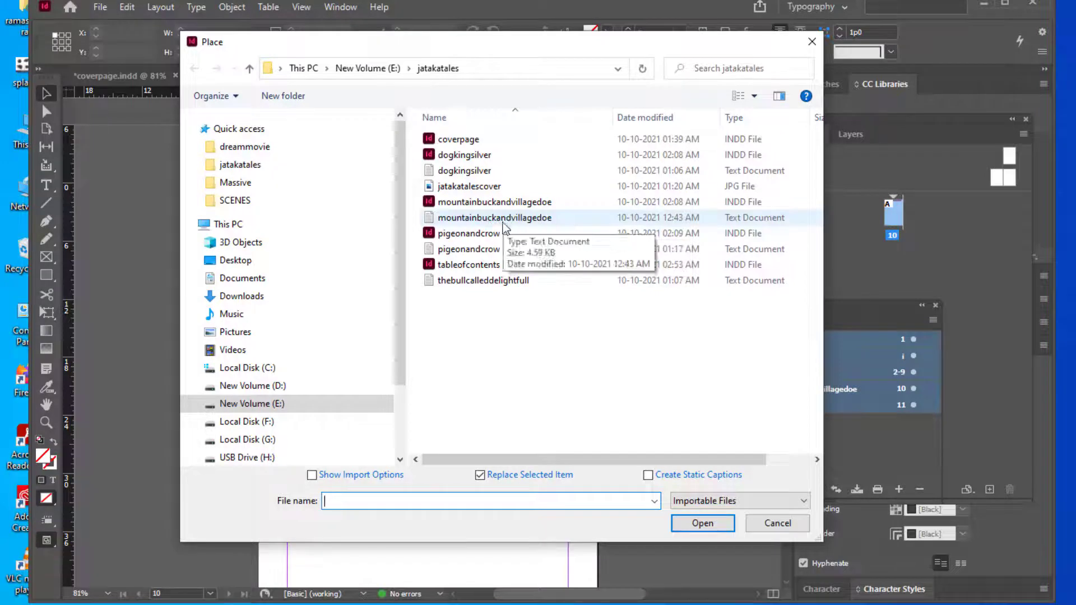
pyautogui.click(524, 221)
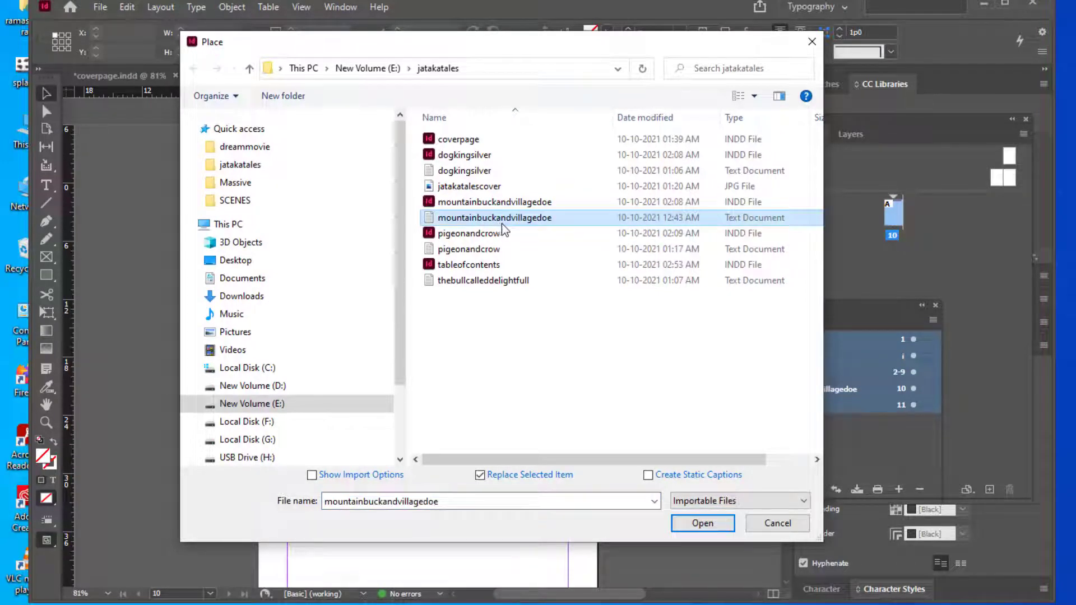
pyautogui.click(706, 527)
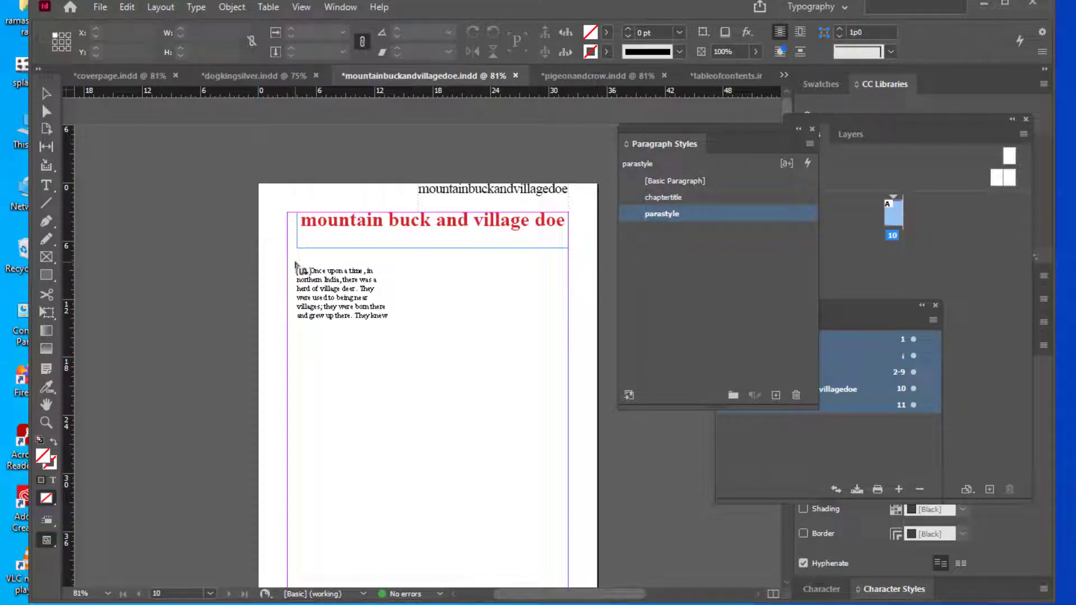
pyautogui.keyDown('shift'); pyautogui.click(297, 263); pyautogui.keyUp('shift')
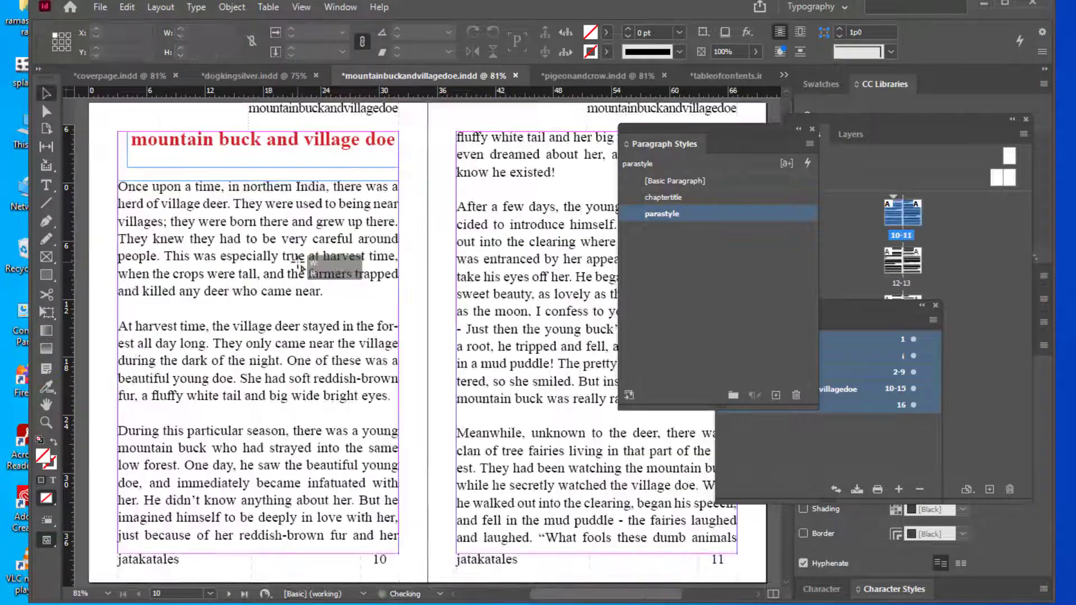
# Examine the flowed story across all its spreads, checking the body text, running headers and page-number footers
pyautogui.scroll(-15, 480, 242)
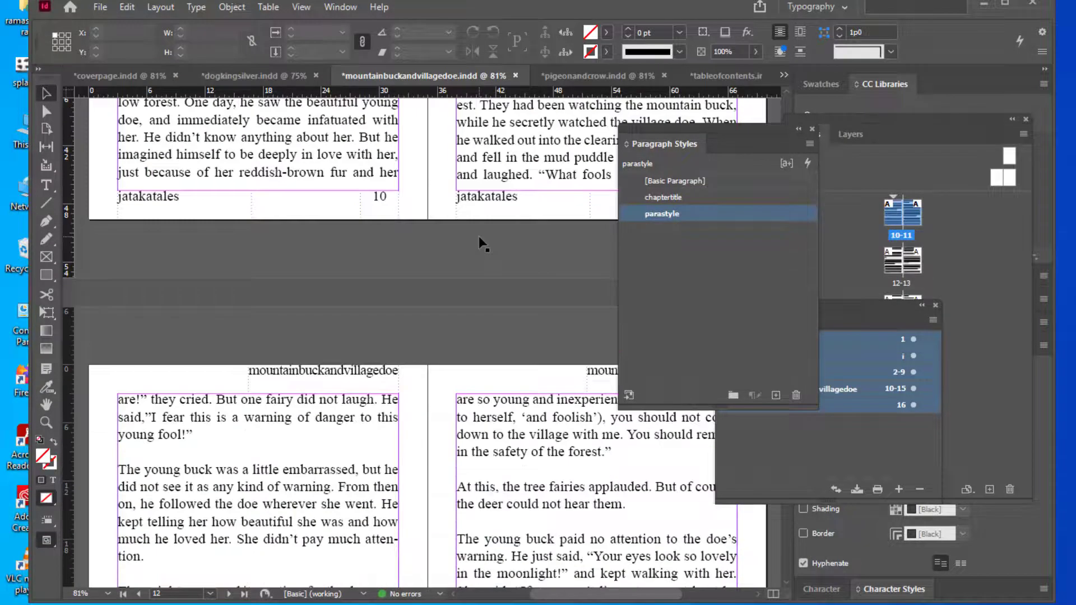
pyautogui.scroll(-5, 480, 243)
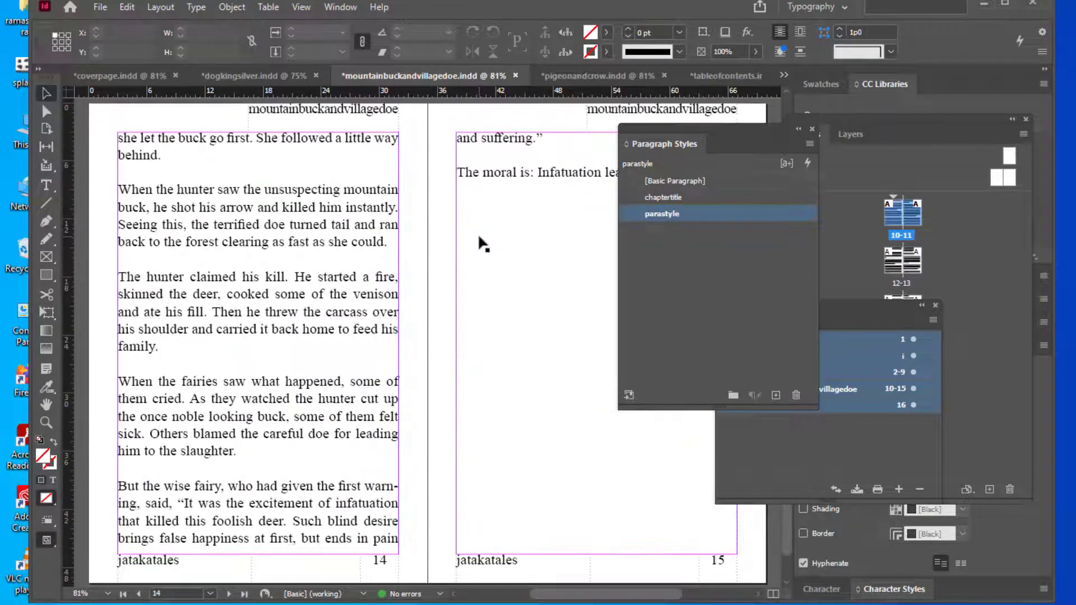
pyautogui.scroll(-3, 479, 238)
pyautogui.scroll(20, 479, 236)
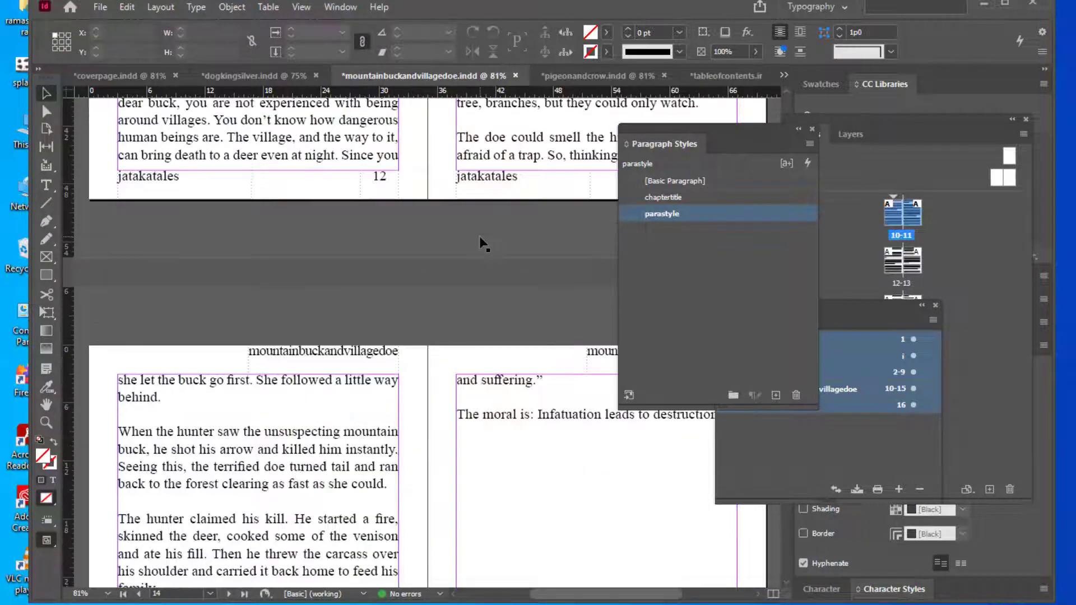
pyautogui.scroll(20, 480, 243)
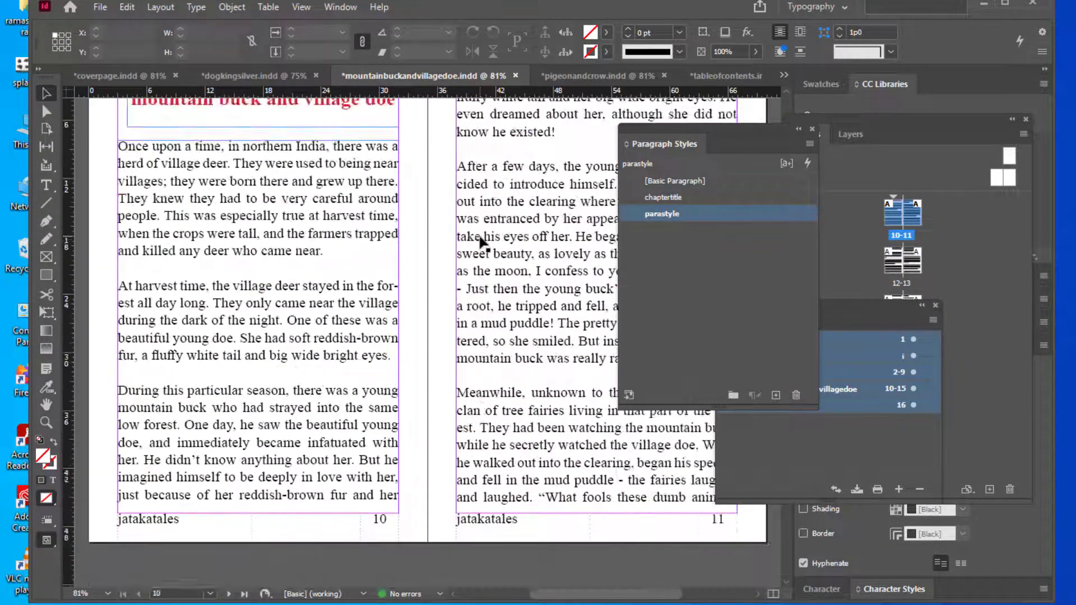
pyautogui.scroll(-20, 481, 242)
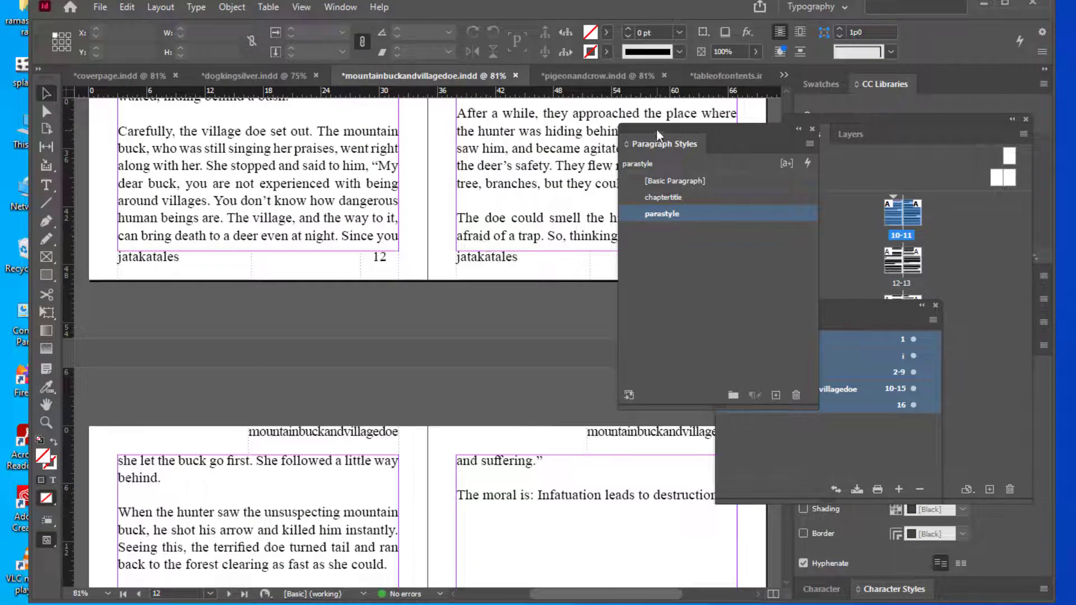
pyautogui.moveTo(654, 126); pyautogui.dragTo(809, 136)
pyautogui.scroll(-7, 424, 259)
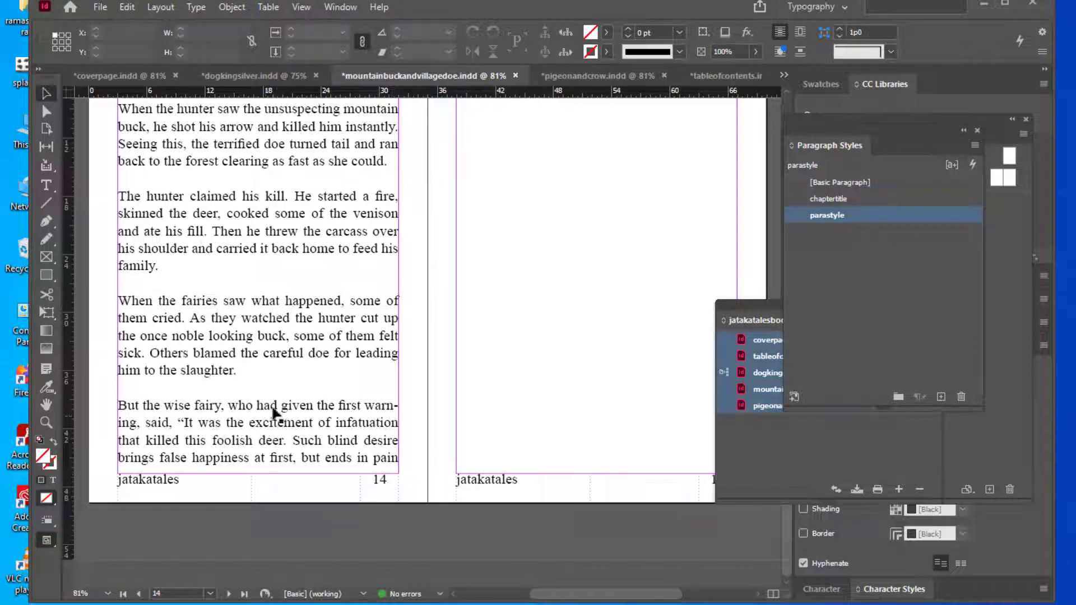
pyautogui.scroll(3, 280, 414)
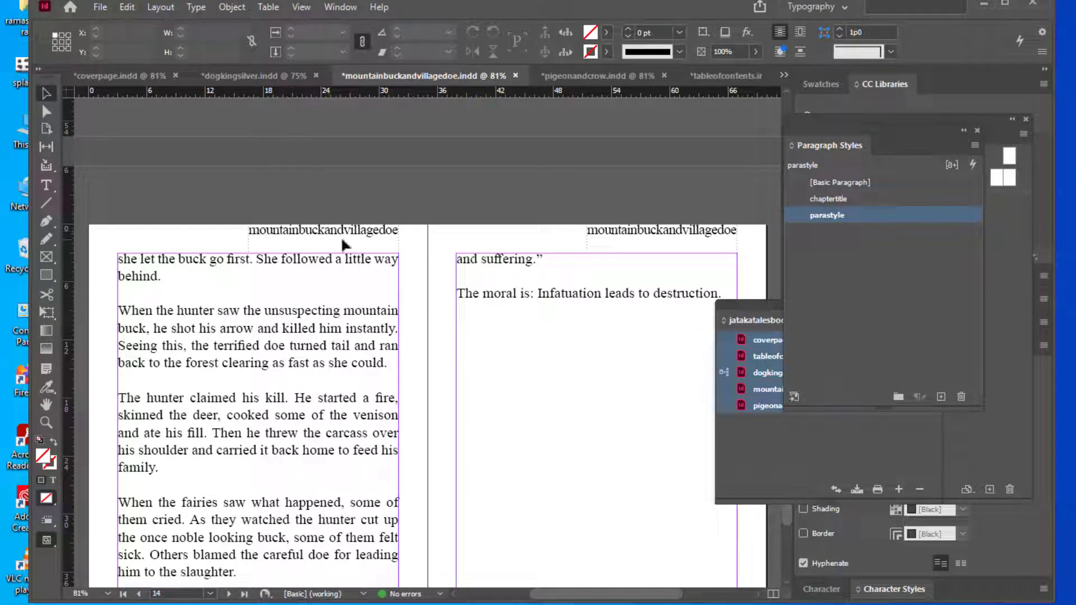
pyautogui.scroll(-3, 391, 246)
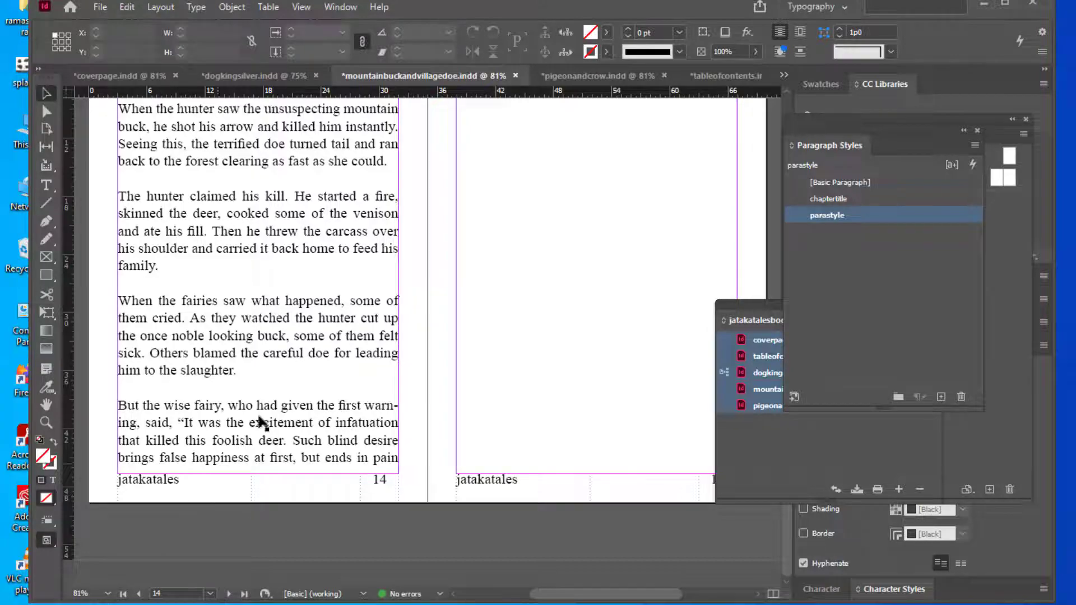
pyautogui.scroll(15, 353, 402)
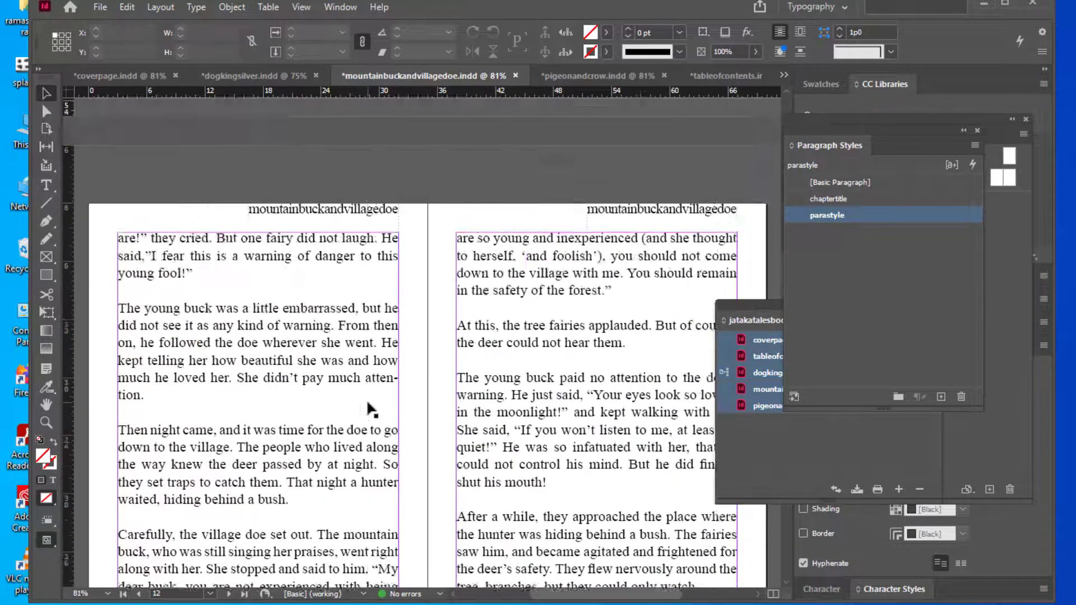
pyautogui.scroll(5, 370, 409)
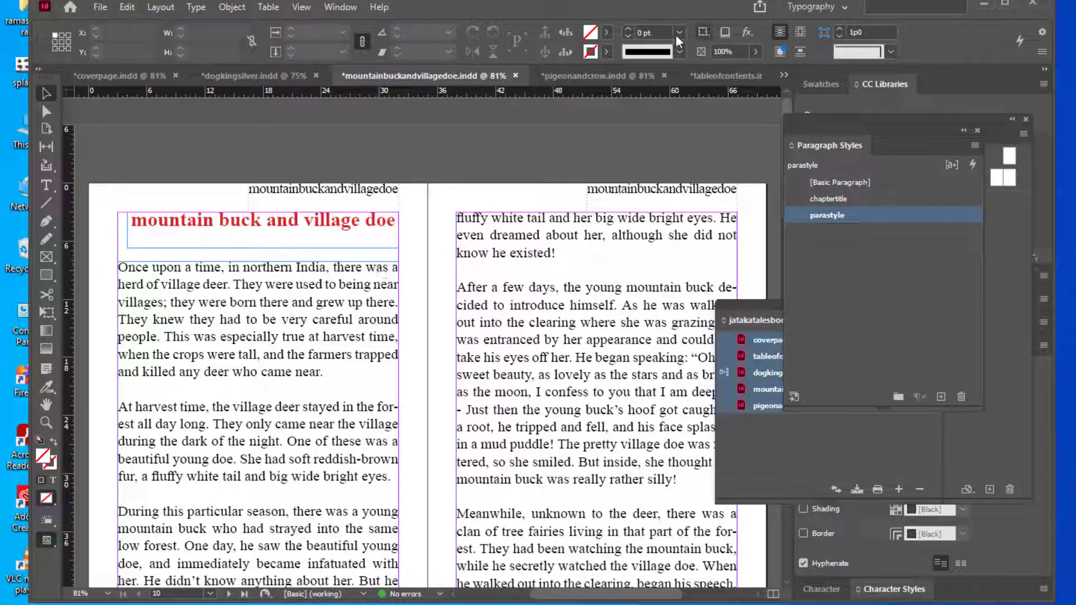
# In the pigeonandcrow document, add a text frame about 20p7 wide and 3p0 high at the page's top margin reading "Pigeon and crow"
pyautogui.click(568, 79)
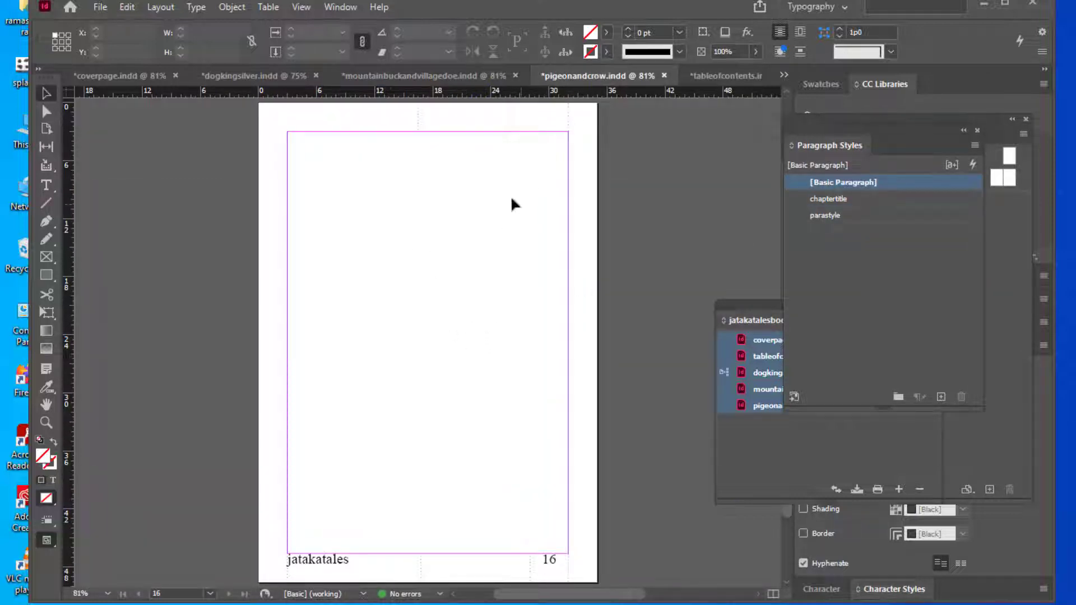
pyautogui.scroll(2, 482, 201)
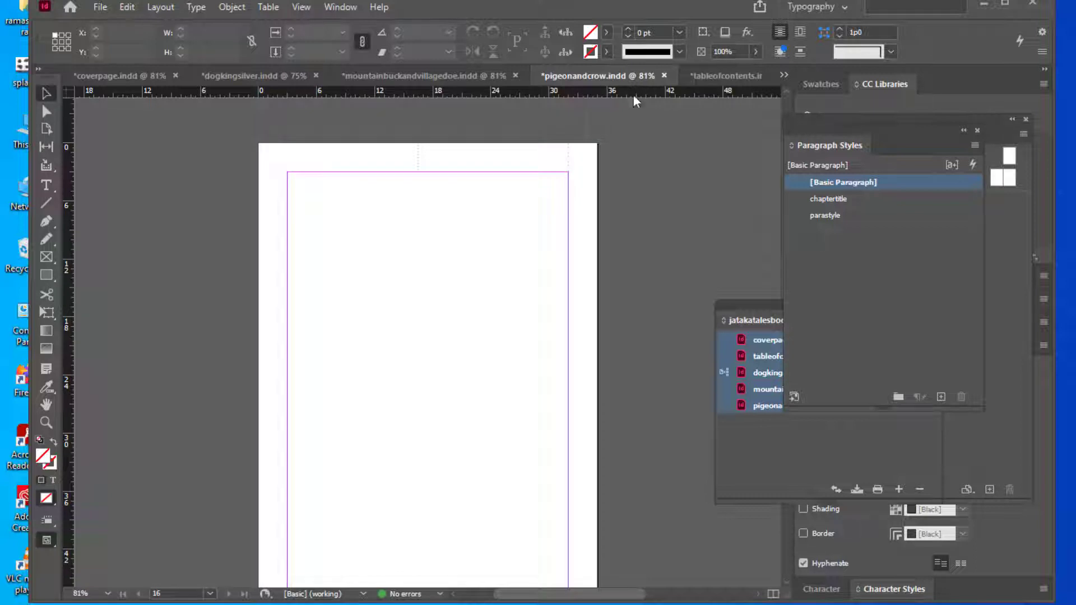
pyautogui.click(46, 188)
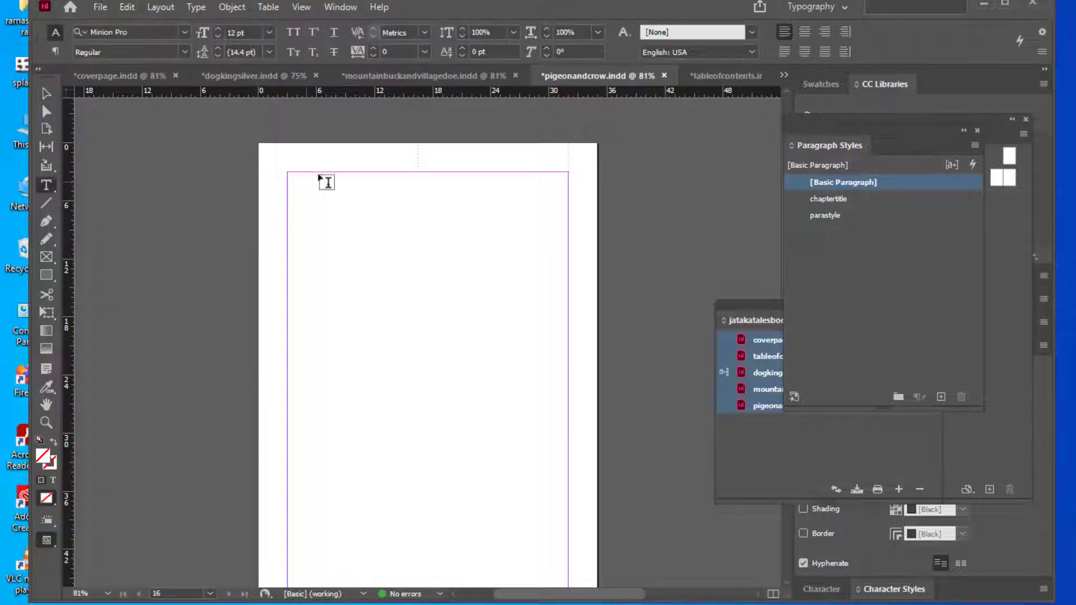
pyautogui.moveTo(335, 172); pyautogui.dragTo(530, 200)
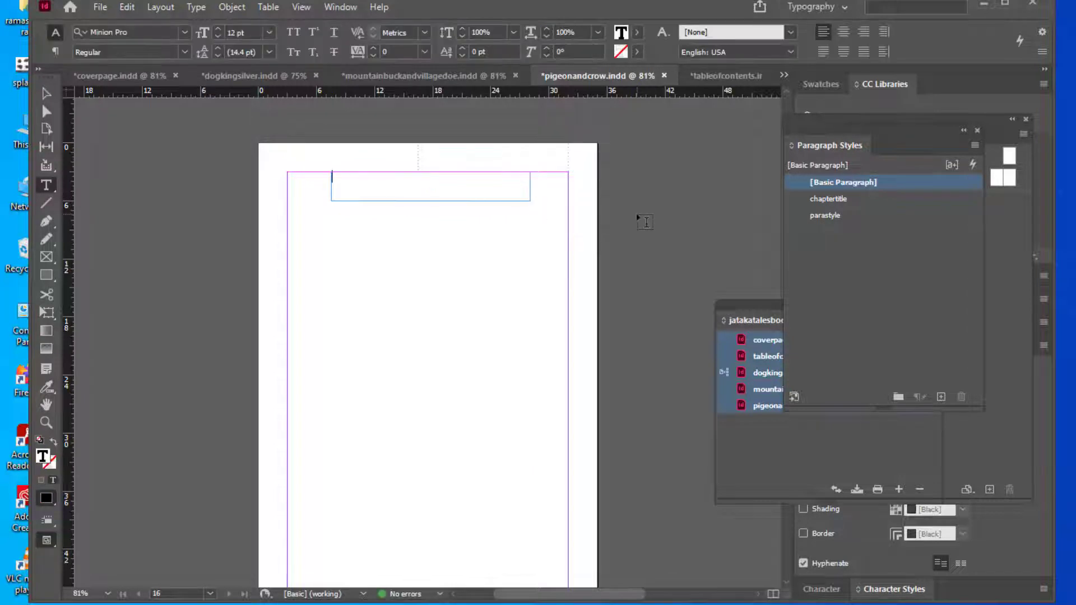
pyautogui.write('Pigeonandcro')
pyautogui.press('Left')
pyautogui.press('Left')
pyautogui.press('Left')
pyautogui.press('Left')
pyautogui.press('Left')
pyautogui.press('Left')
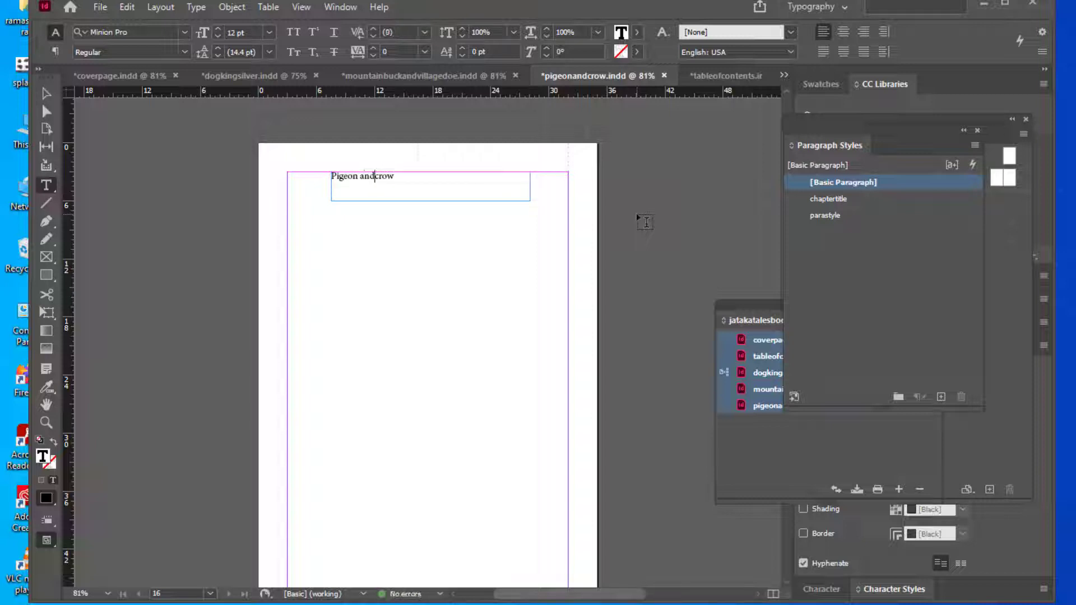
pyautogui.click(45, 93)
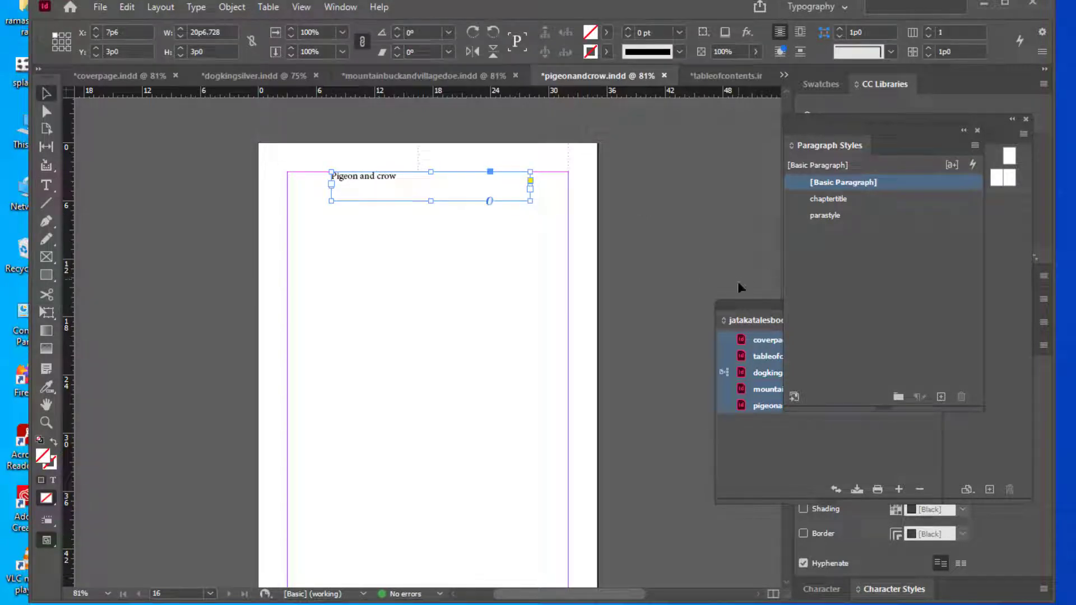
pyautogui.click(802, 129)
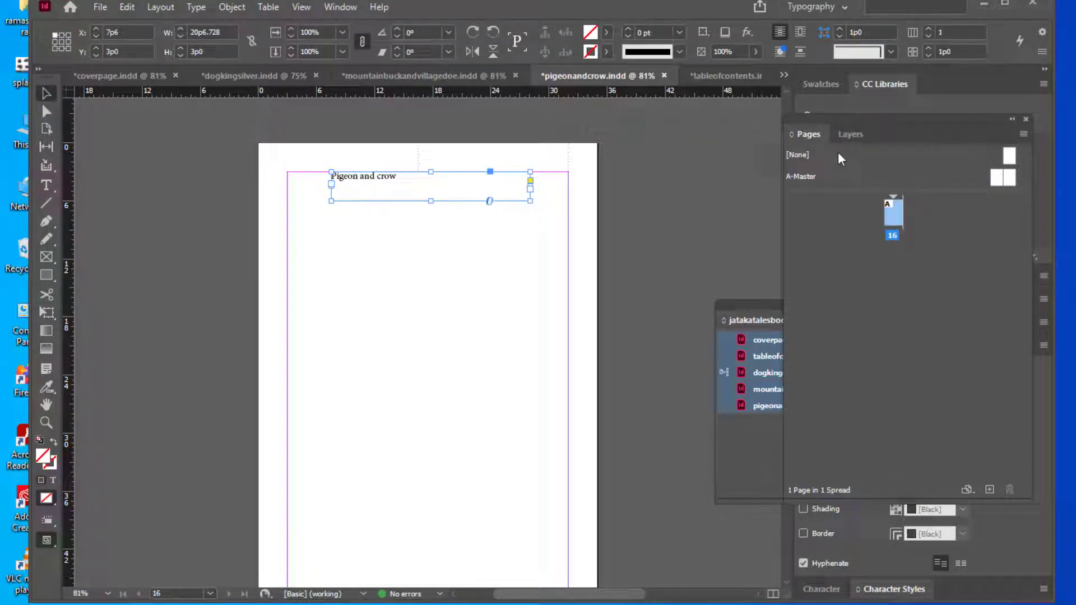
# Apply the chaptertitle paragraph style to the "Pigeon and crow" title frame and deselect it
pyautogui.click(340, 6)
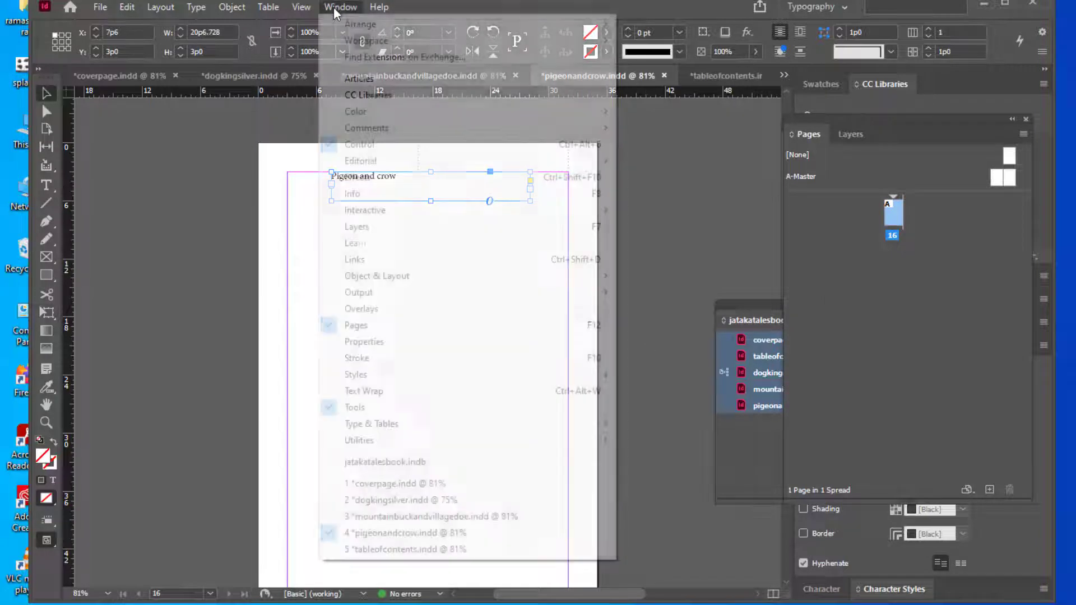
pyautogui.moveTo(387, 376)
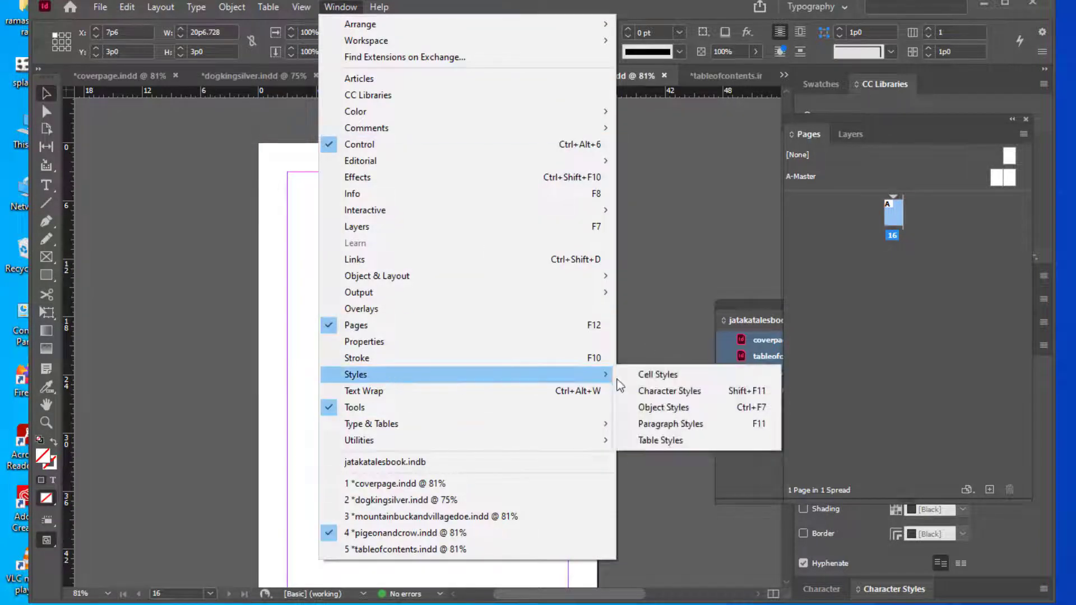
pyautogui.click(678, 428)
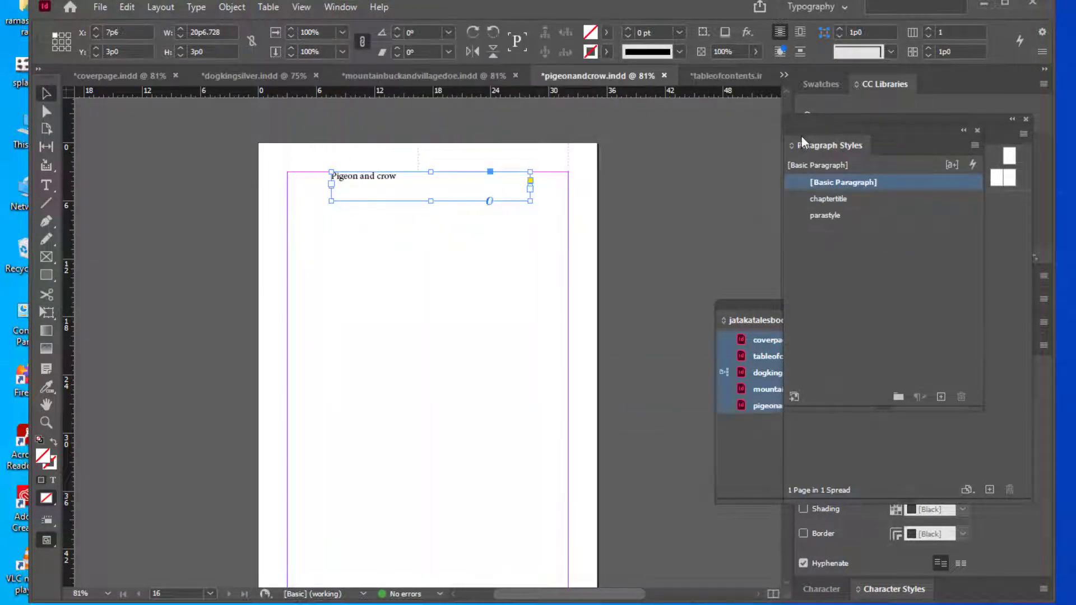
pyautogui.moveTo(802, 140); pyautogui.dragTo(742, 145)
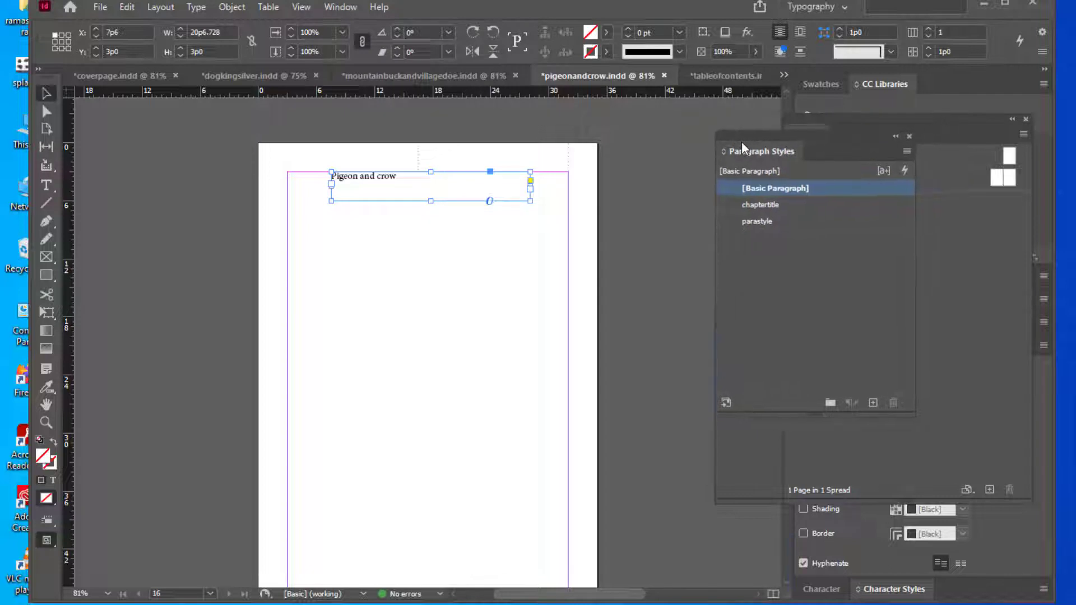
pyautogui.click(784, 204)
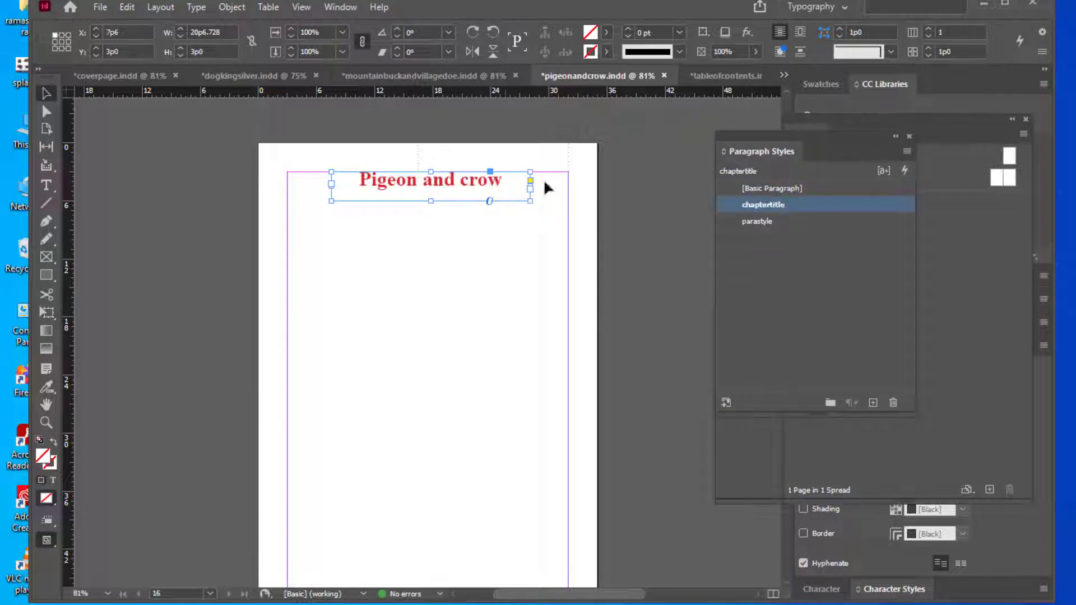
pyautogui.click(614, 227)
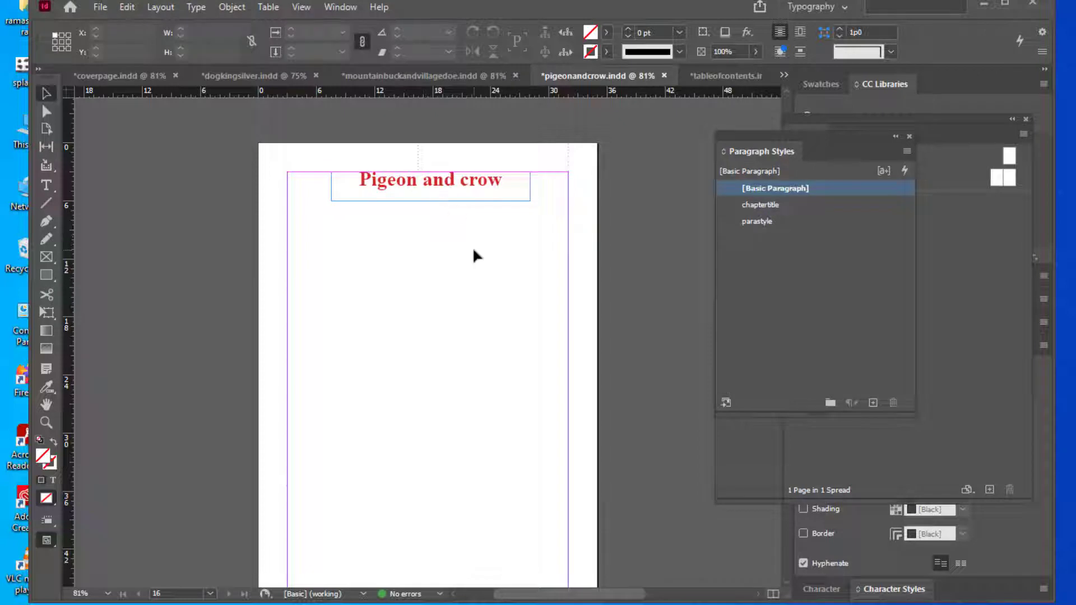
pyautogui.scroll(-3, 478, 257)
pyautogui.scroll(3, 474, 381)
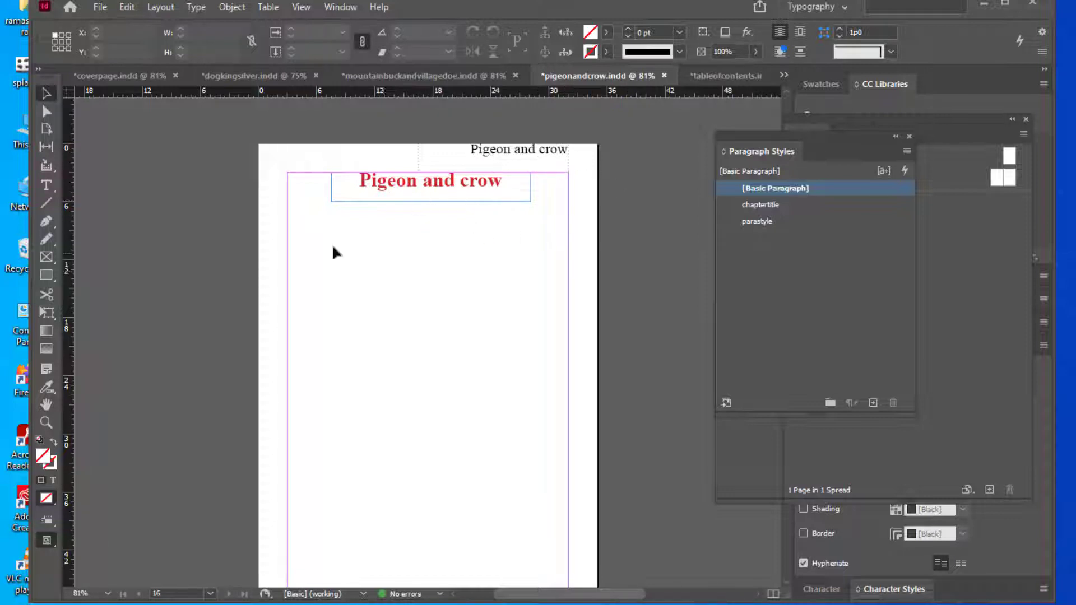
pyautogui.click(99, 6)
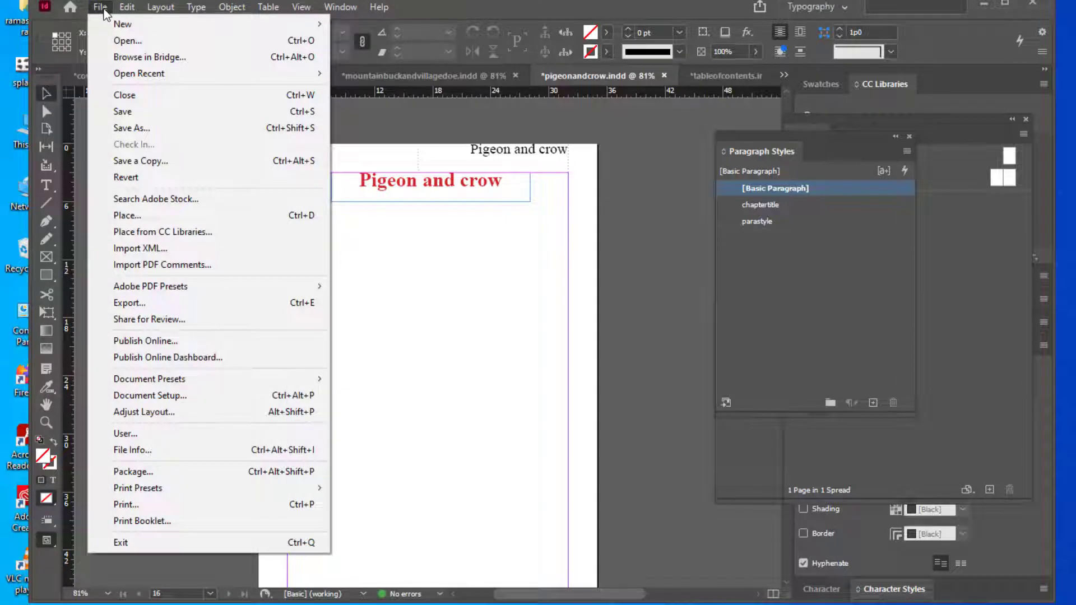
pyautogui.click(147, 214)
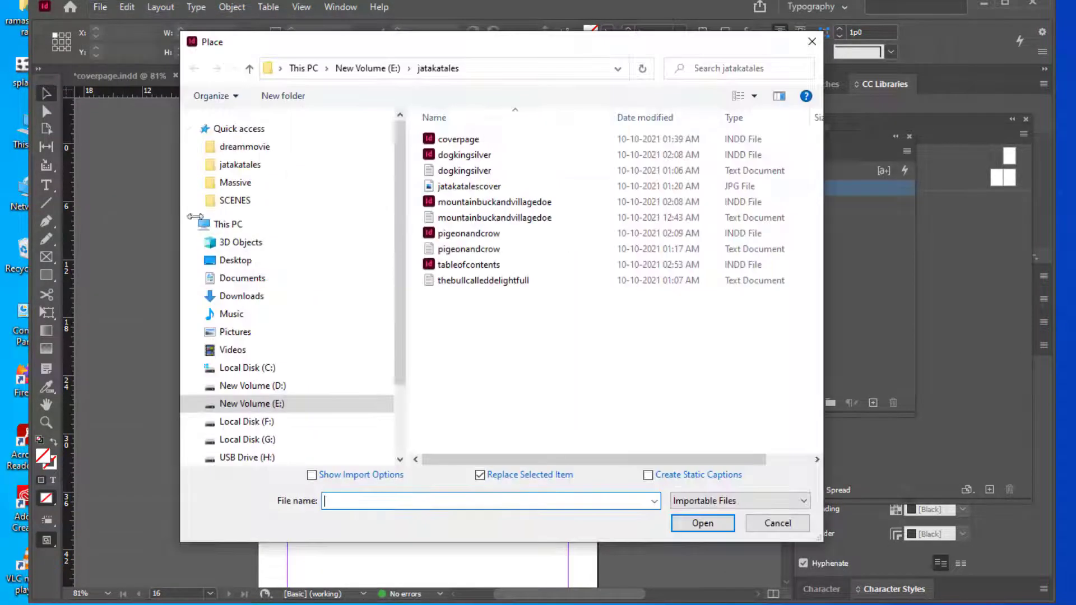
pyautogui.click(472, 250)
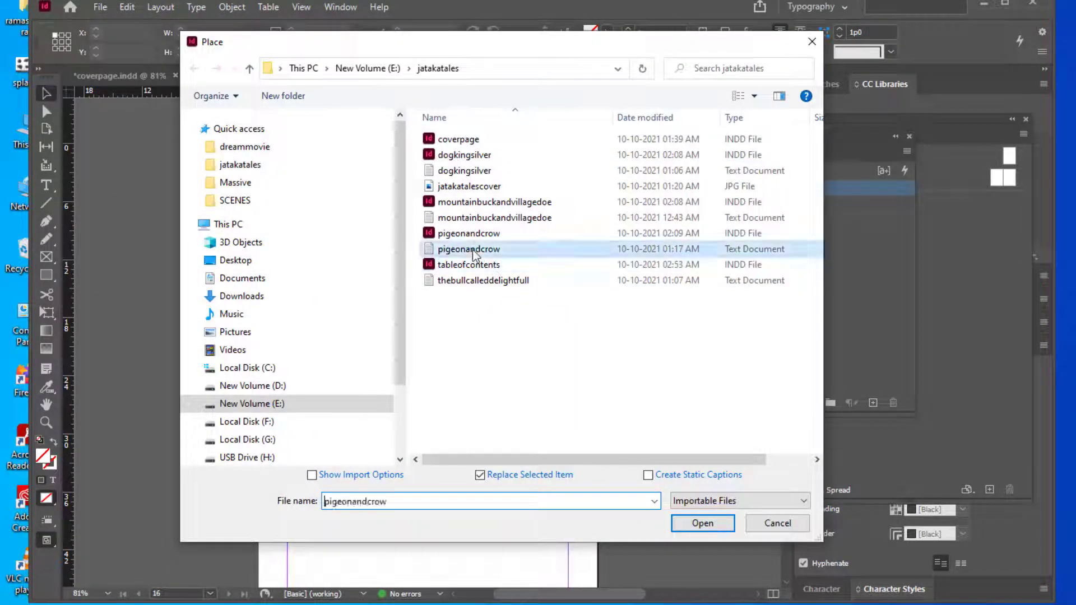
pyautogui.click(460, 255)
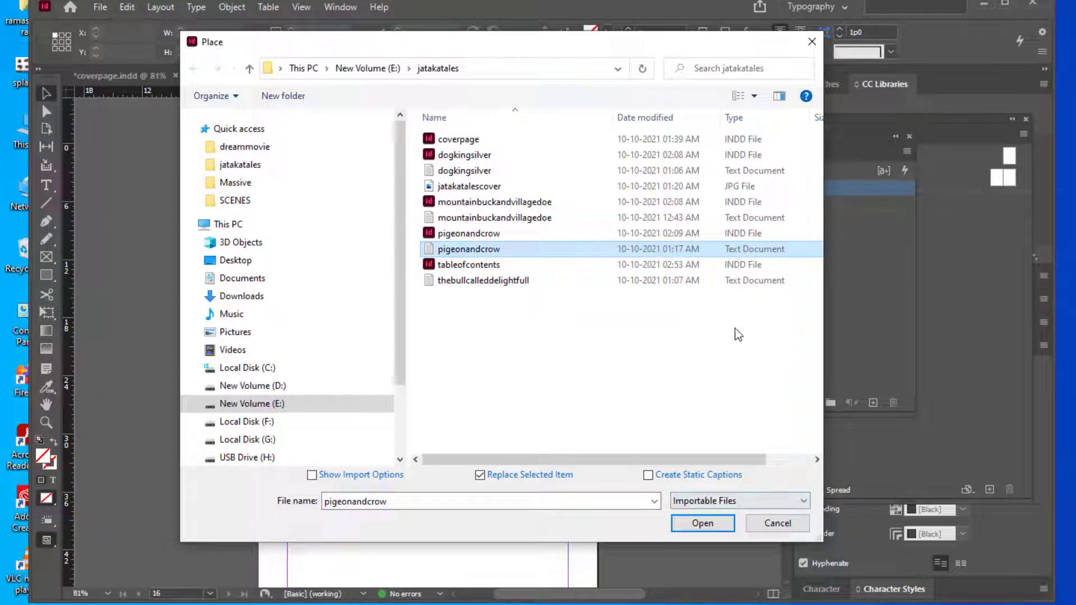
pyautogui.click(774, 522)
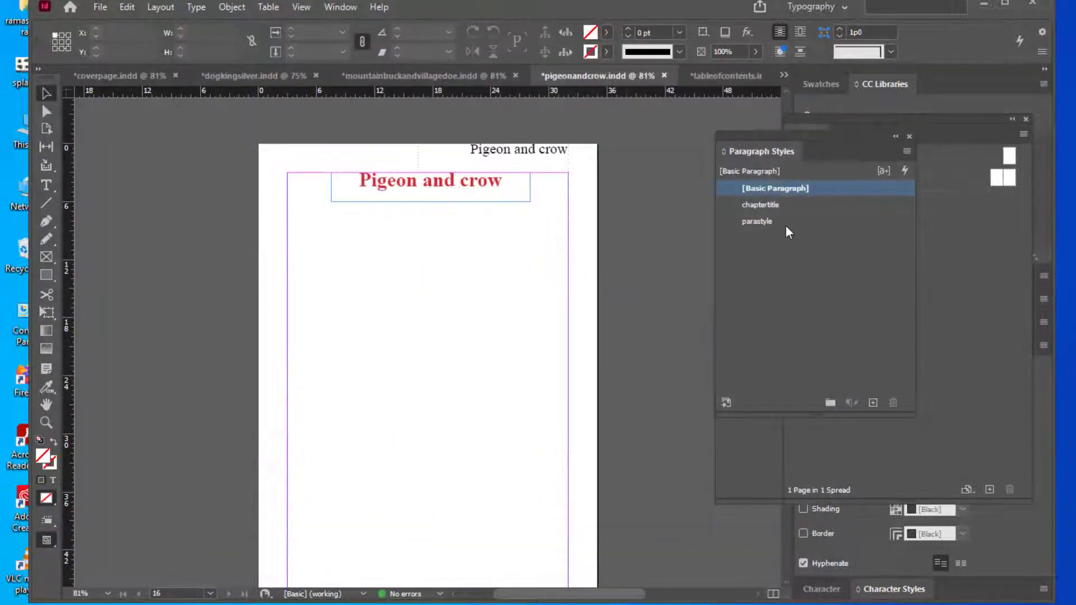
# Place the pigeonandcrow text document below the title in parastyle, autoflowing the whole story onto as many pages as needed
pyautogui.click(784, 224)
pyautogui.click(100, 8)
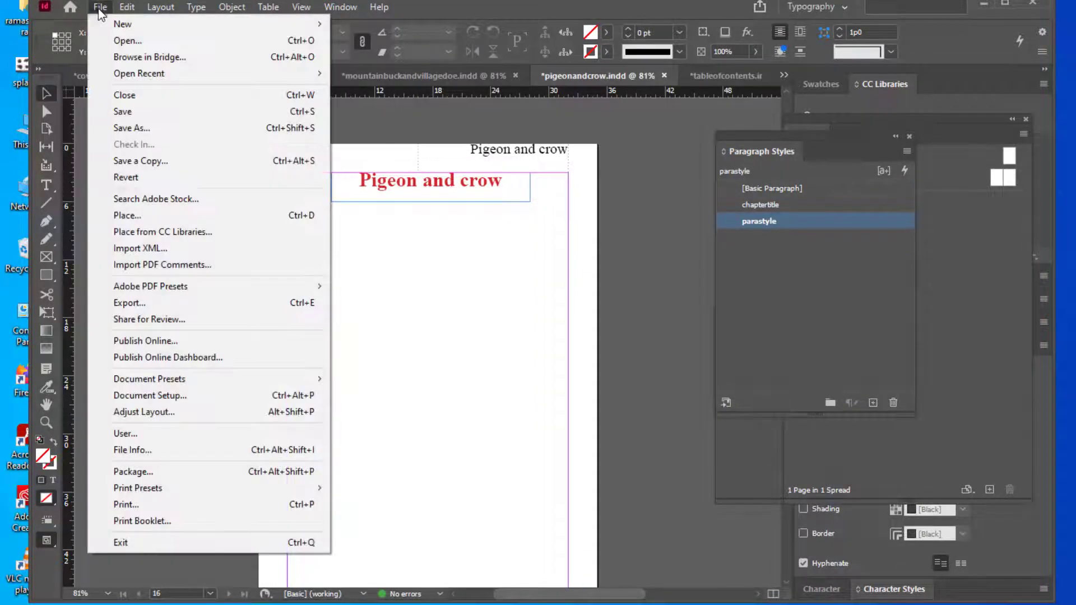
pyautogui.click(173, 217)
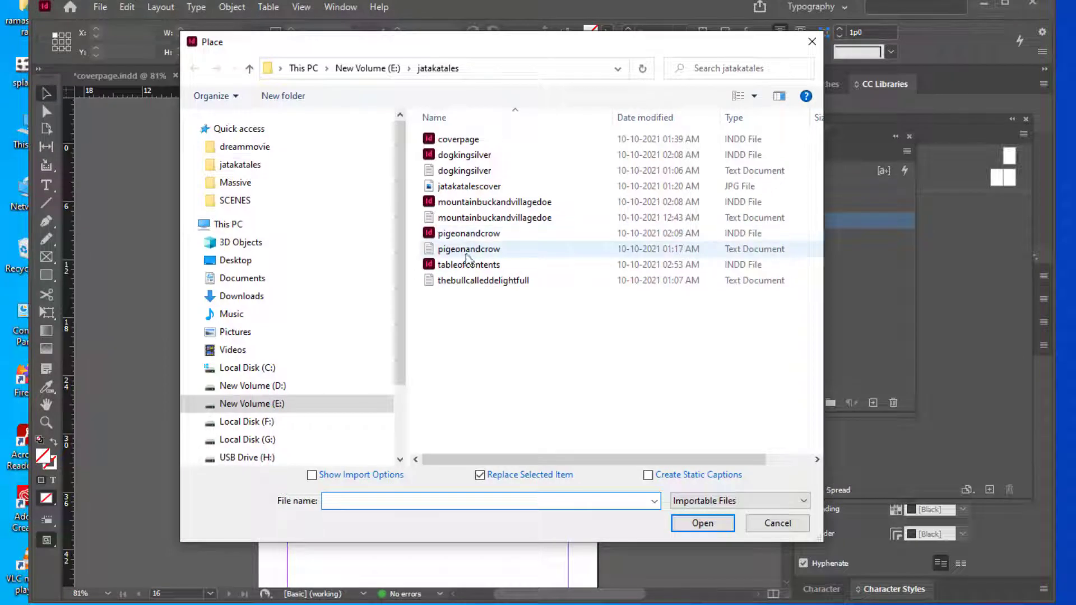
pyautogui.click(468, 255)
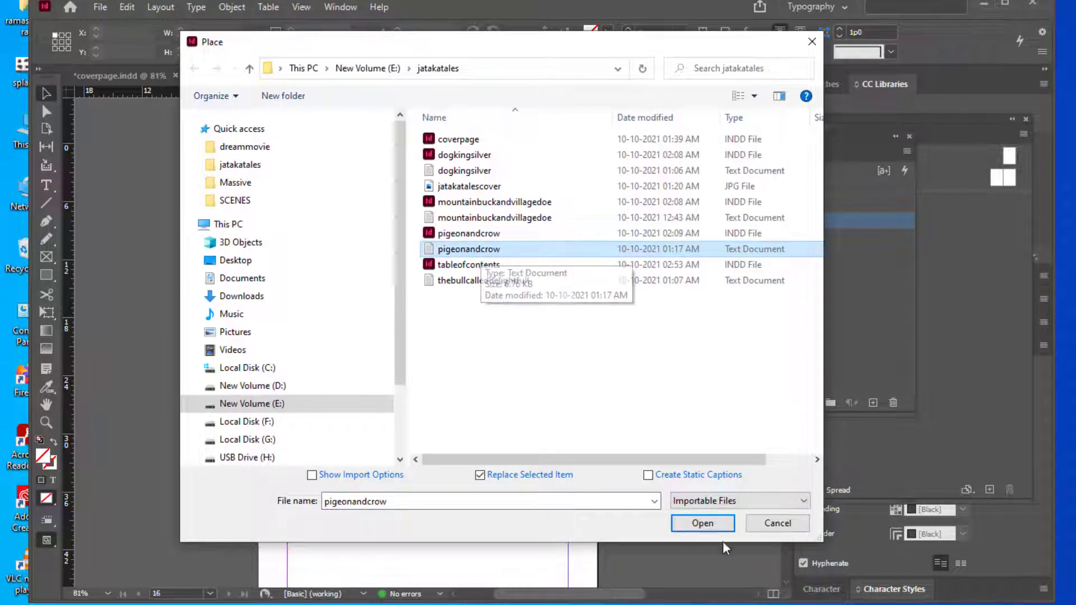
pyautogui.click(706, 523)
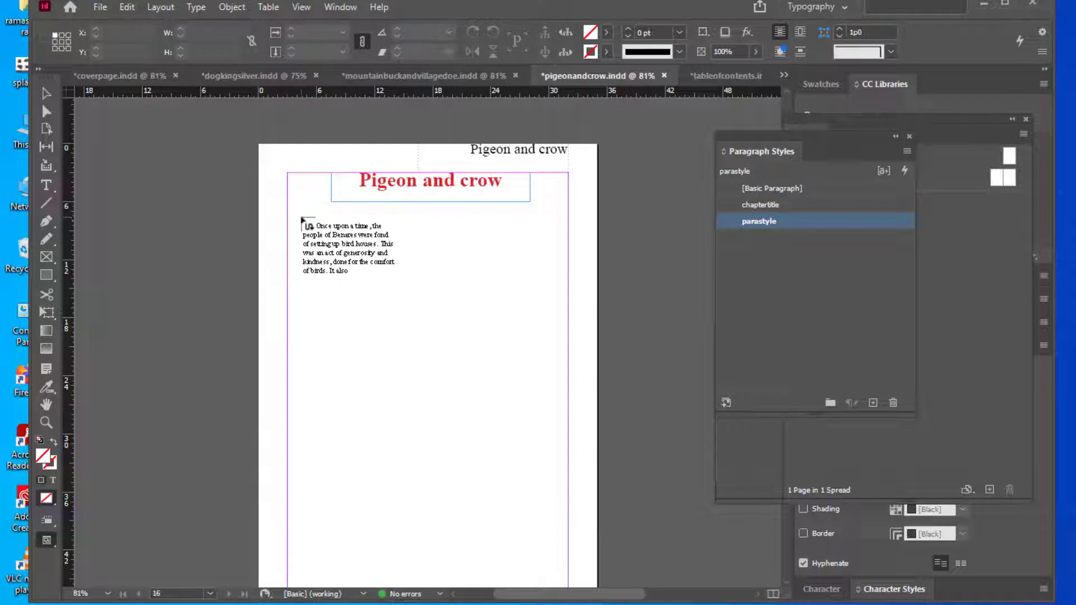
pyautogui.keyDown('shift'); pyautogui.click(303, 220); pyautogui.keyUp('shift')
# Examine the flowed pigeon story's body text, running headers and footers on all spreads, and look over the dogkingsilver and coverpage documents
pyautogui.scroll(-10, 498, 260)
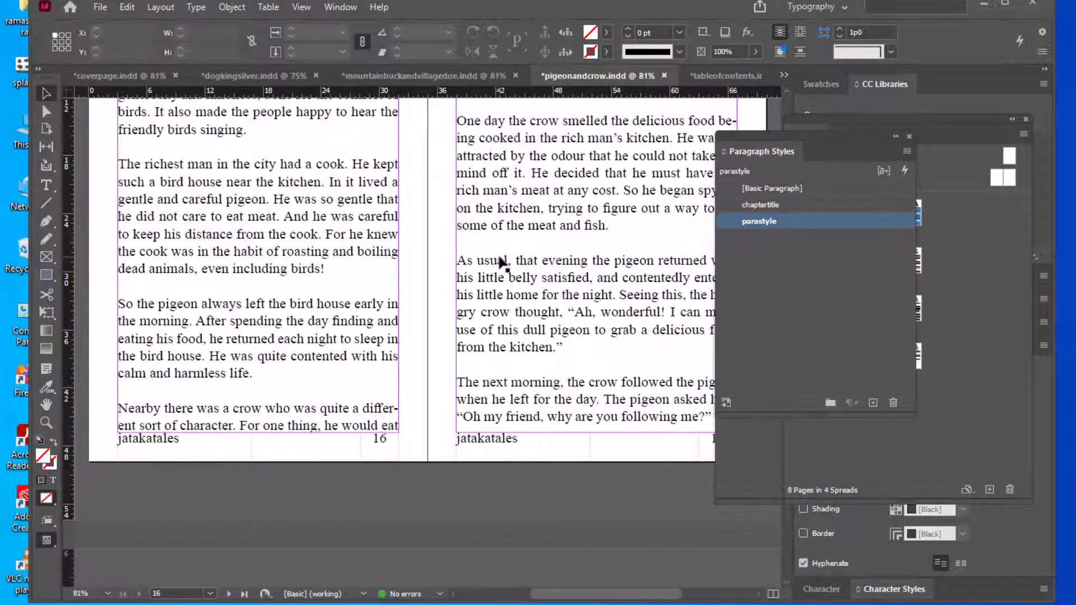
pyautogui.scroll(-10, 498, 257)
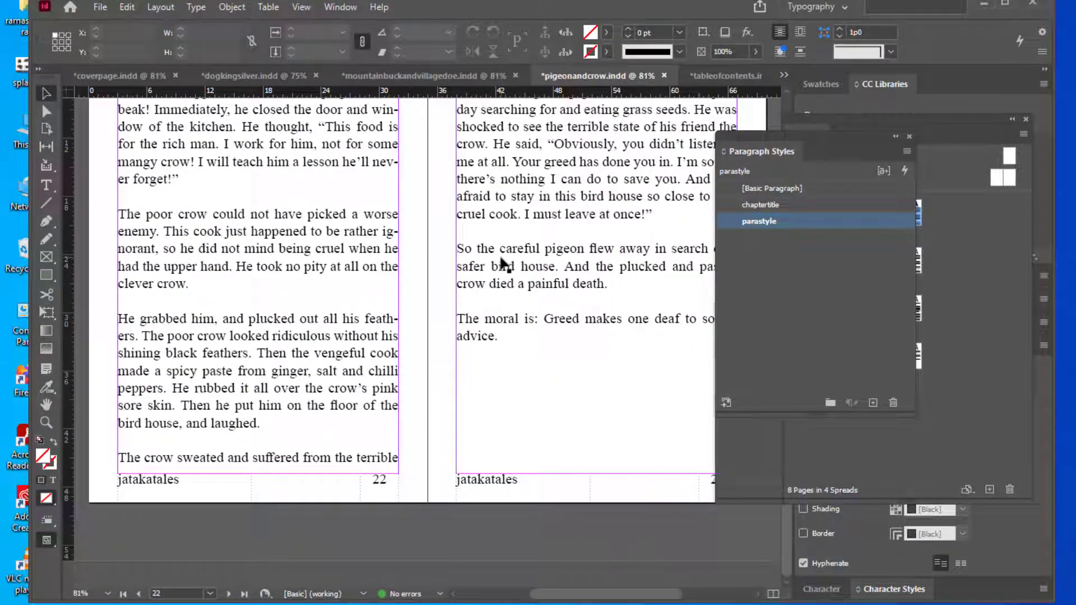
pyautogui.scroll(15, 502, 263)
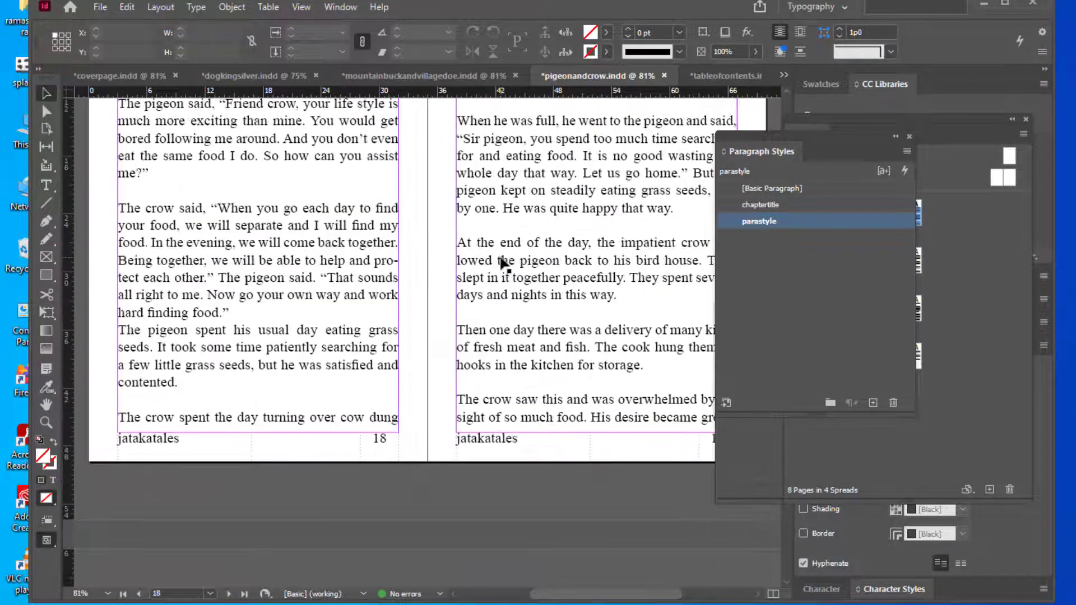
pyautogui.scroll(8, 502, 263)
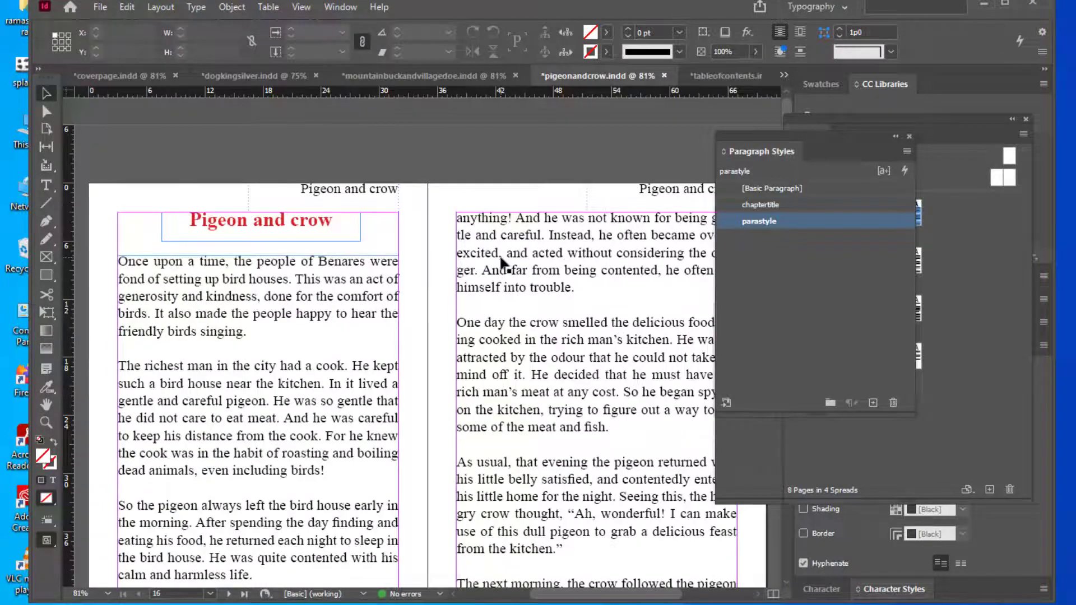
pyautogui.scroll(-10, 503, 261)
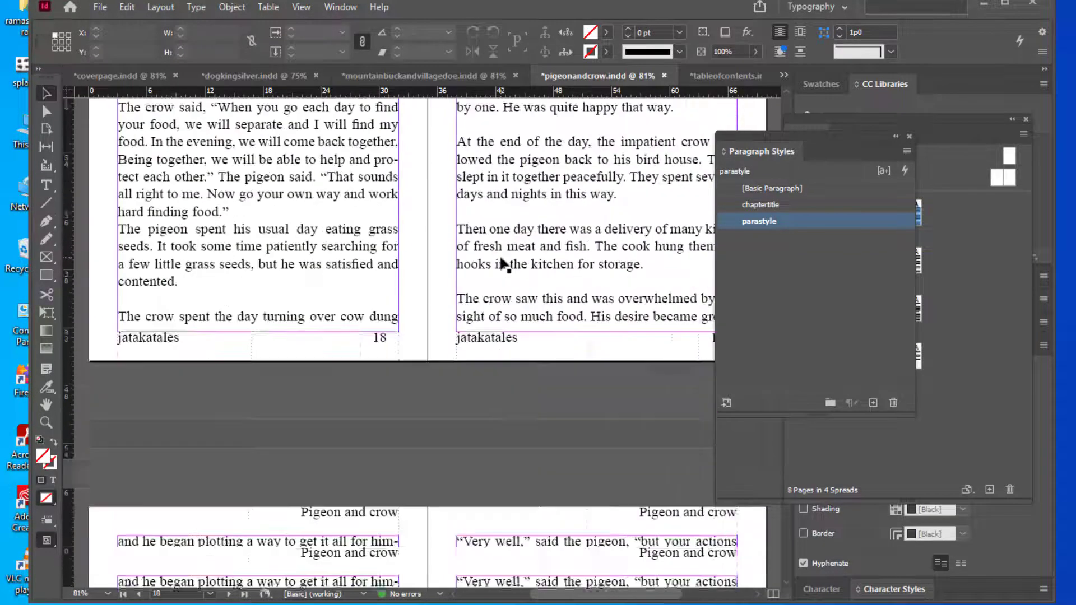
pyautogui.scroll(-3, 503, 263)
pyautogui.scroll(10, 503, 263)
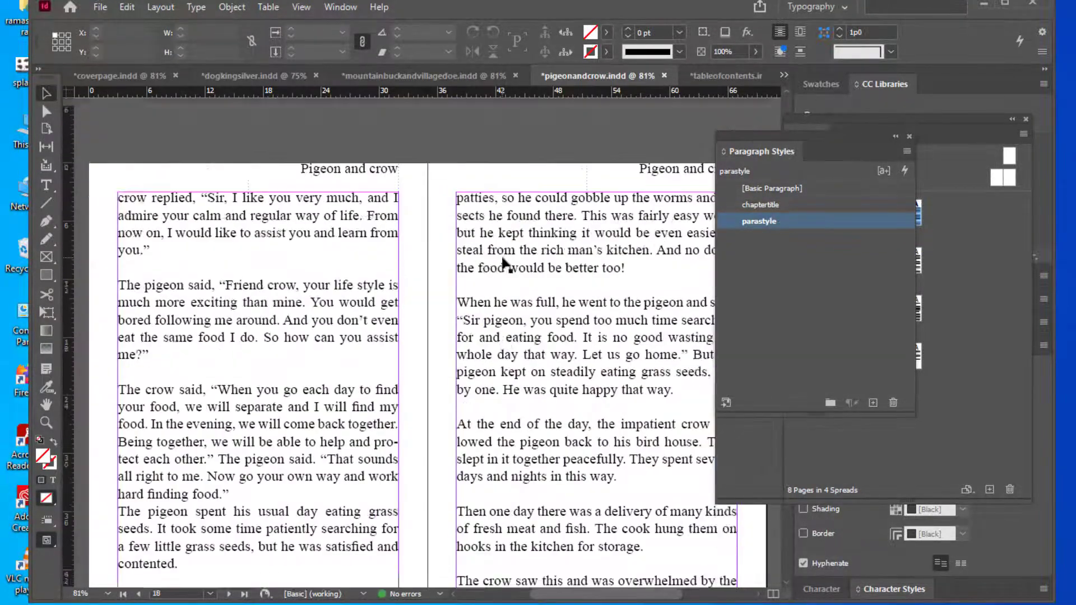
pyautogui.scroll(8, 502, 263)
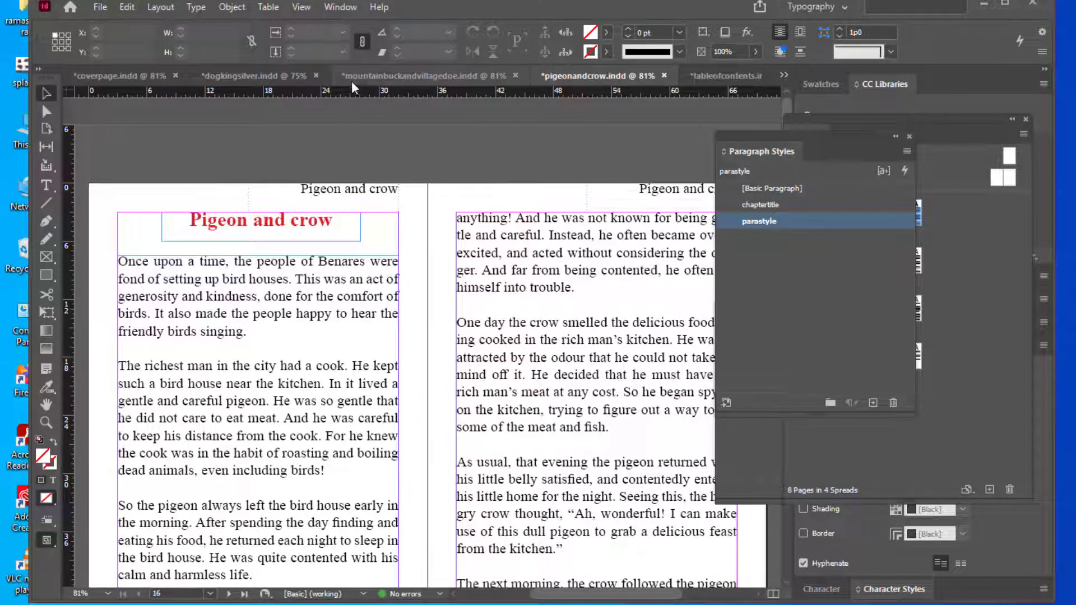
pyautogui.click(376, 77)
pyautogui.click(274, 79)
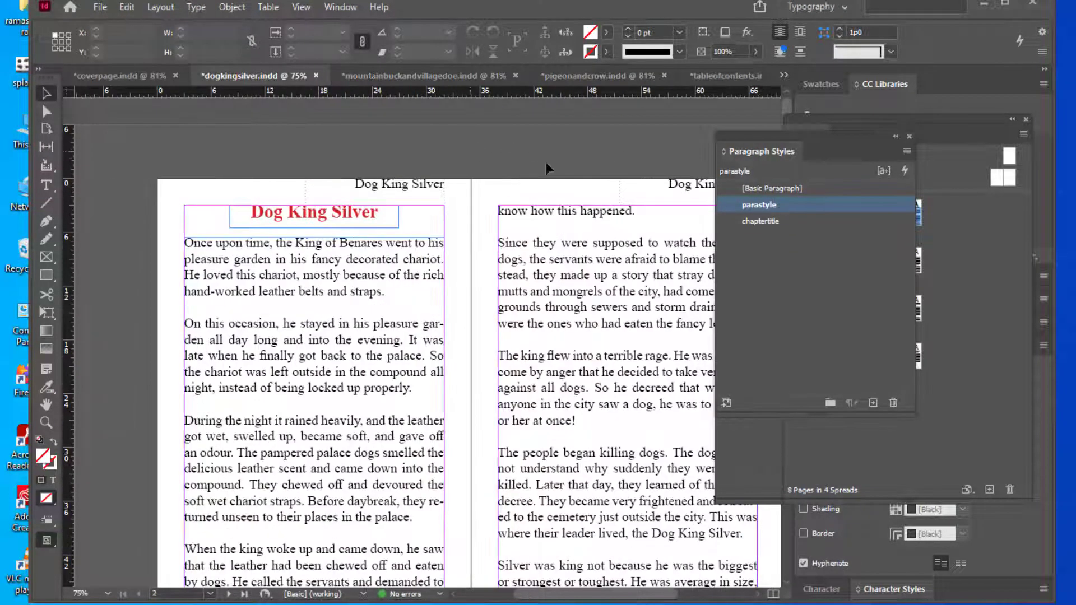
pyautogui.click(118, 79)
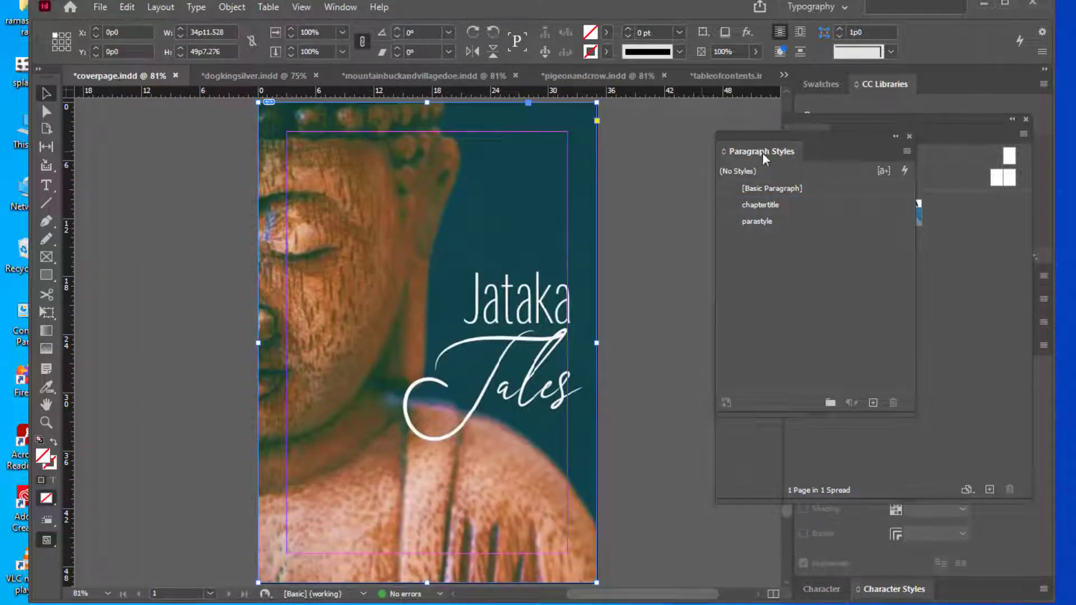
pyautogui.moveTo(754, 145); pyautogui.dragTo(839, 139)
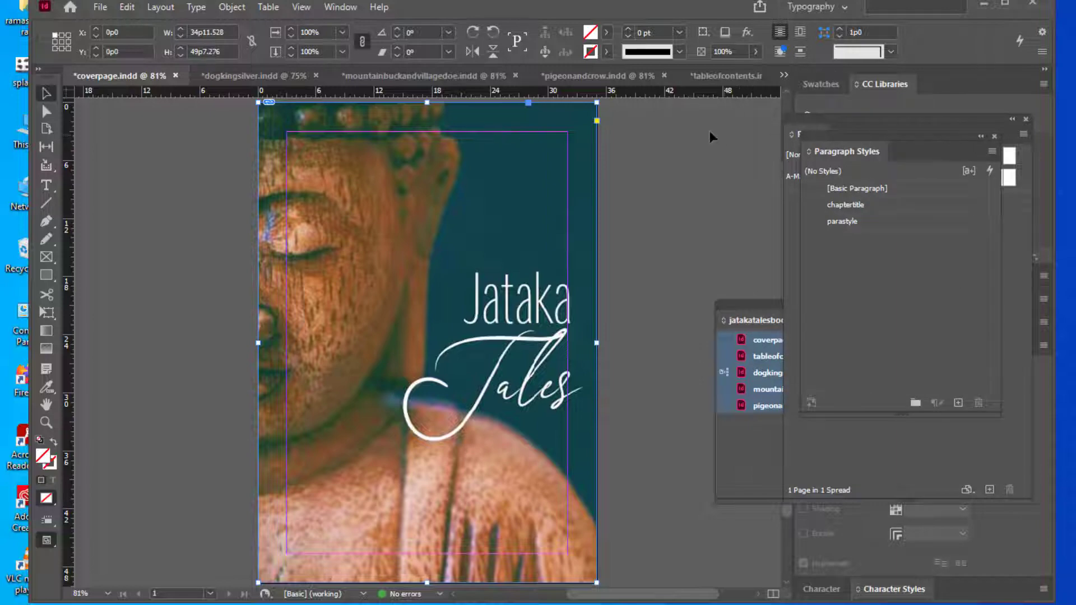
# In the tableofcontents document, add a text frame reading "dogkingsilver" near the page's upper left margin, fitted to about 8 by 2 picas
pyautogui.click(714, 77)
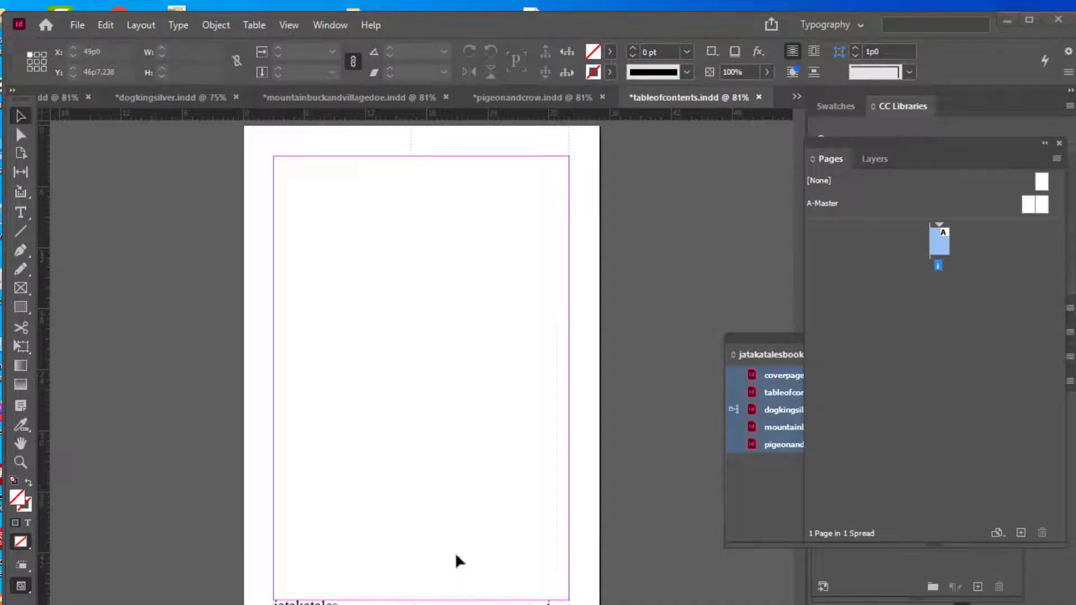
pyautogui.click(20, 212)
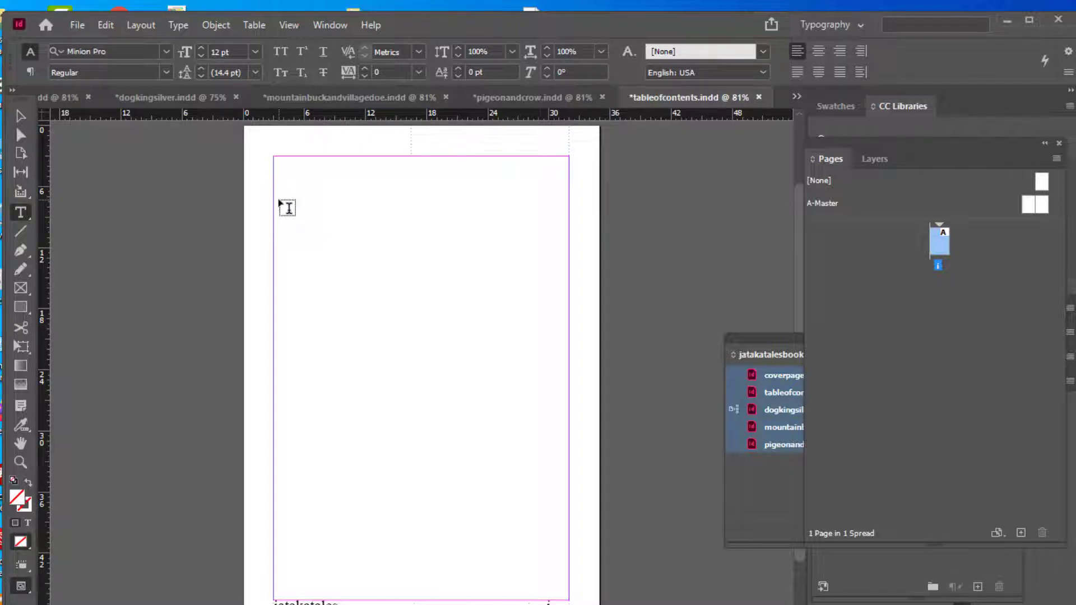
pyautogui.moveTo(279, 200); pyautogui.dragTo(433, 224)
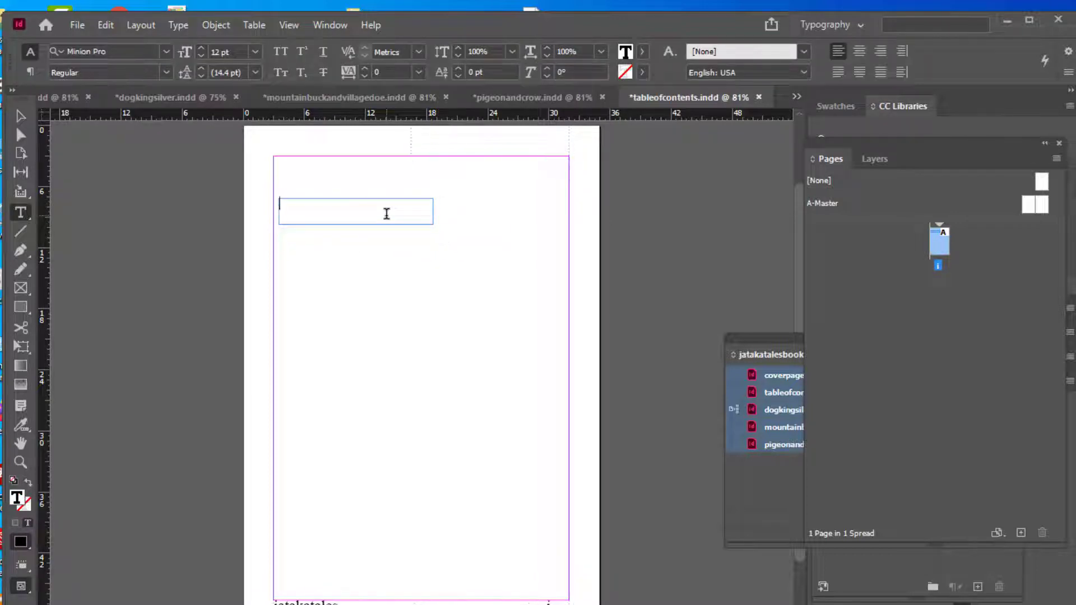
pyautogui.write('dogkingsilver')
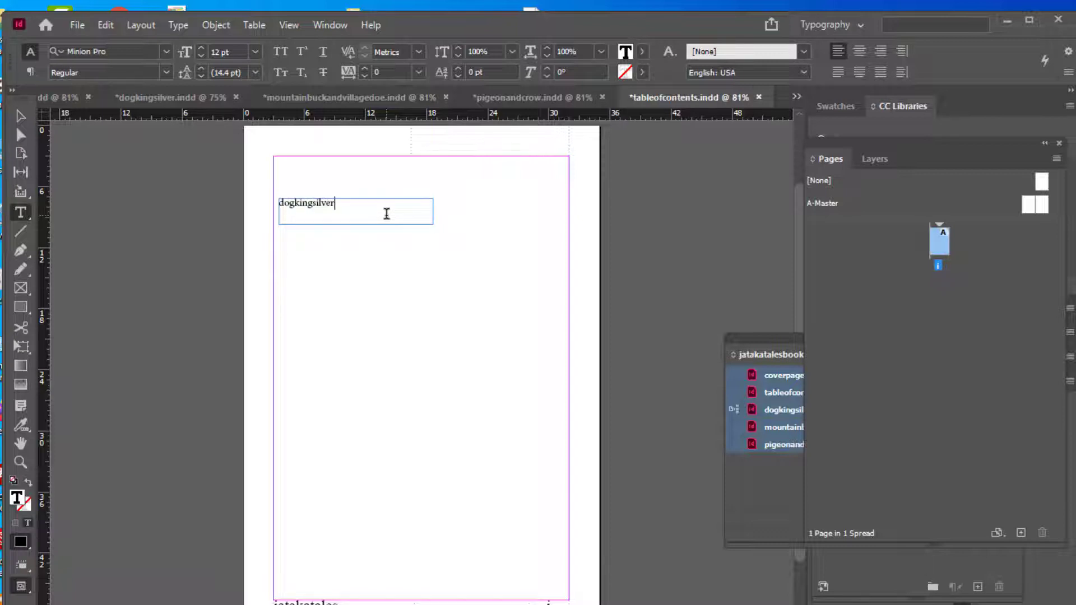
pyautogui.press('Escape')
pyautogui.moveTo(433, 224); pyautogui.dragTo(363, 219)
pyautogui.click(422, 217)
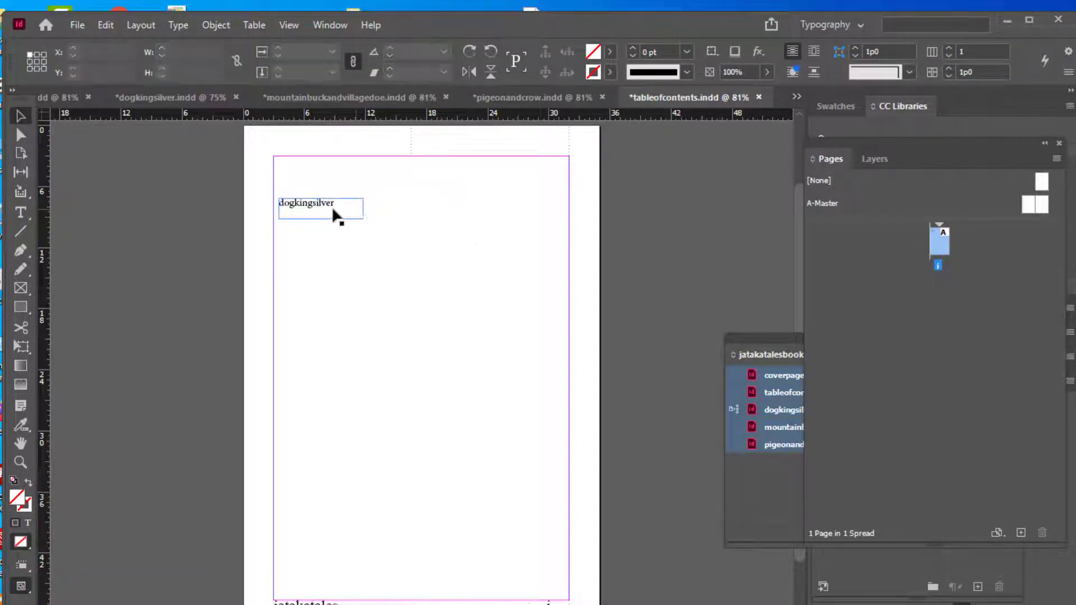
# Add a text frame about 5 by 2 picas near the right margin, level with the dogkingsilver entry, containing the page number 2
pyautogui.click(322, 216)
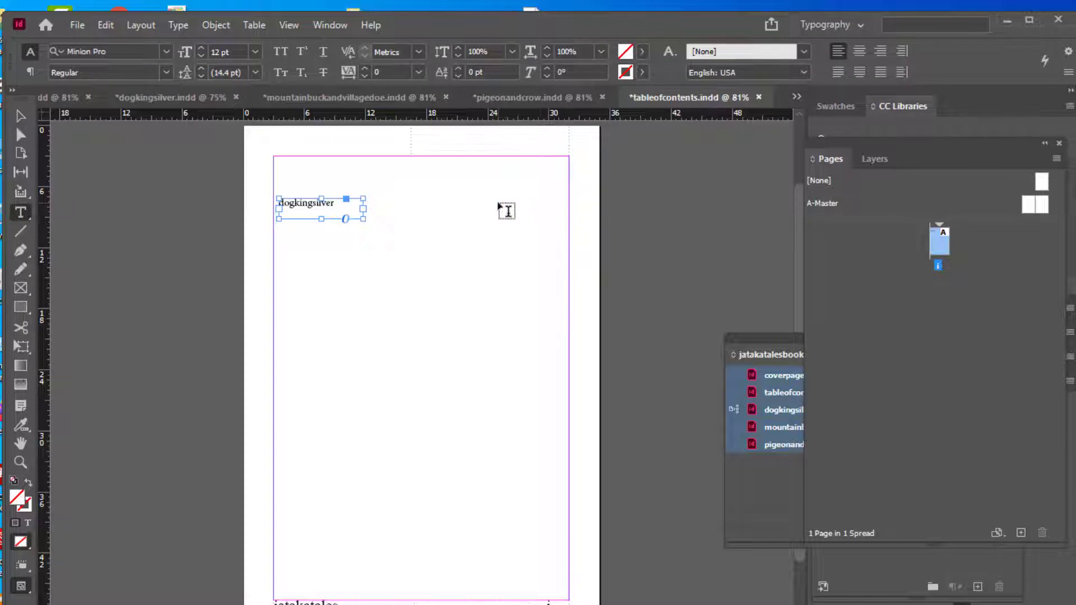
pyautogui.moveTo(500, 198); pyautogui.dragTo(549, 219)
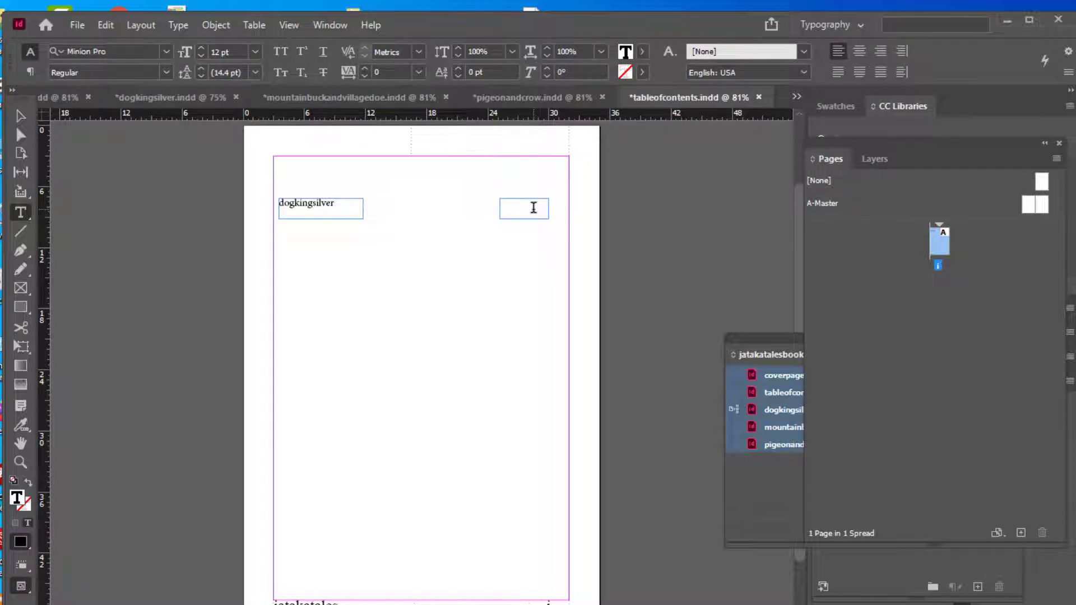
pyautogui.write('2')
# Set the font of the page number 2 in its text frame to Times New Roman Bold
pyautogui.hotkey('ctrl', 'a')
pyautogui.click(121, 51)
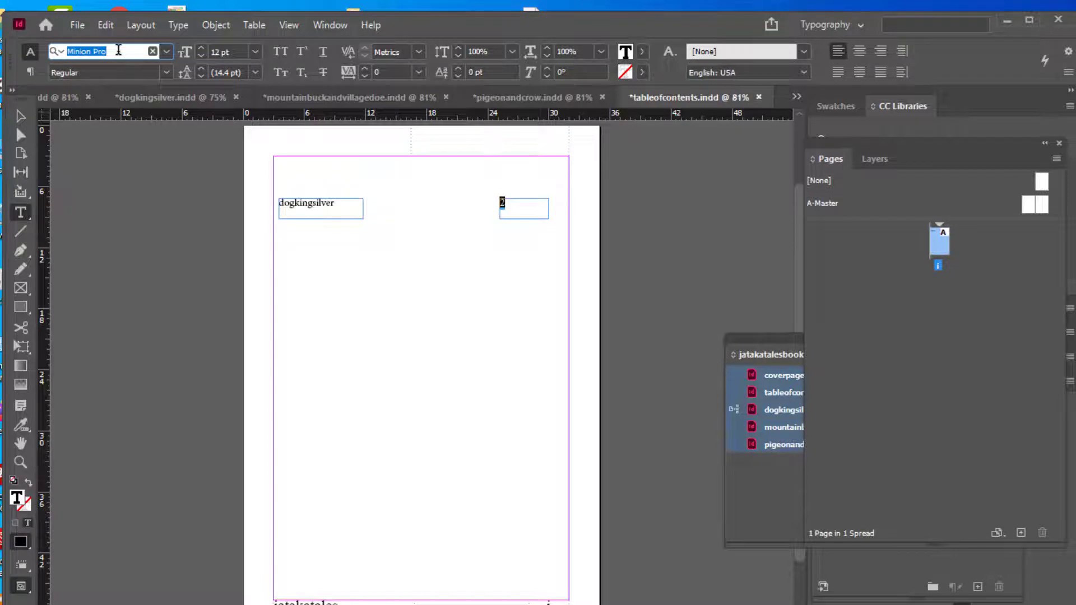
pyautogui.write('time')
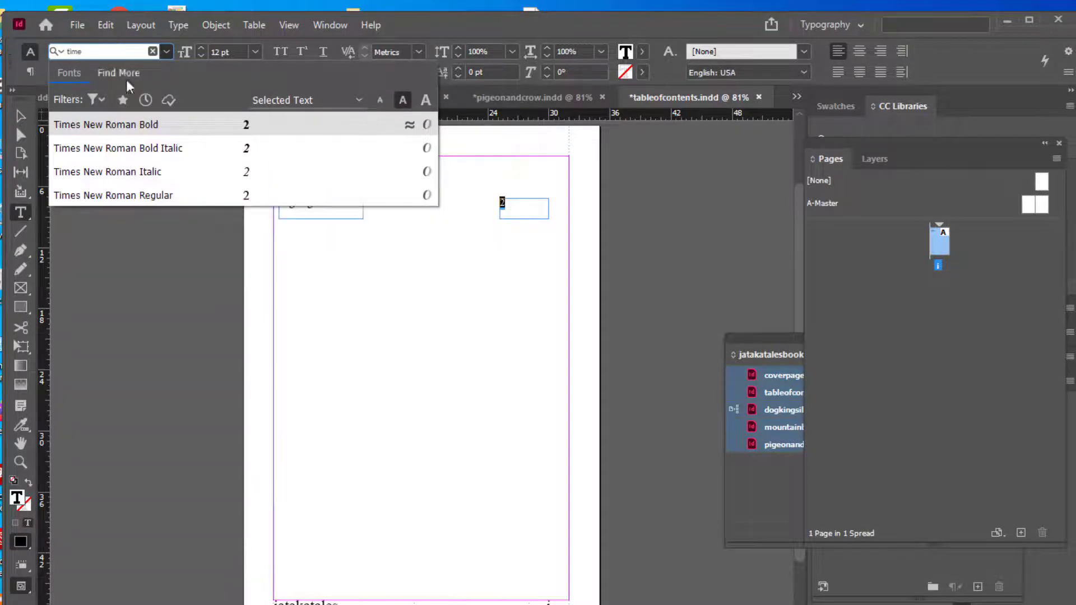
pyautogui.click(126, 127)
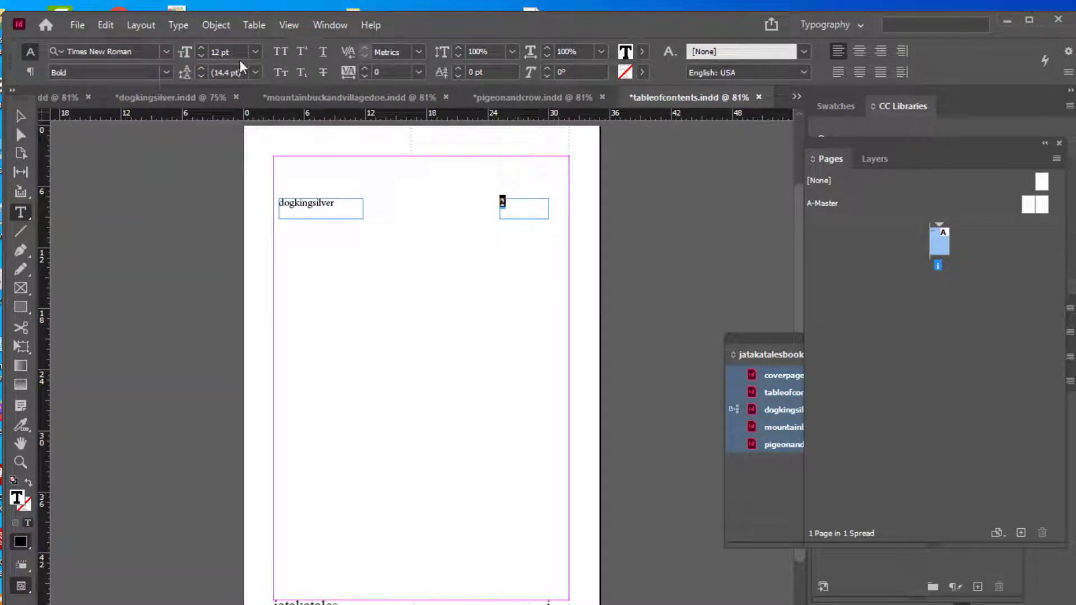
# Set the page number's size to 21 pt and its font style to Bold Italic
pyautogui.click(215, 52)
pyautogui.press('Up')
pyautogui.press('Up')
pyautogui.press('Up')
pyautogui.press('Up')
pyautogui.press('Up')
pyautogui.press('Up')
pyautogui.press('Up')
pyautogui.press('Up')
pyautogui.press('Up')
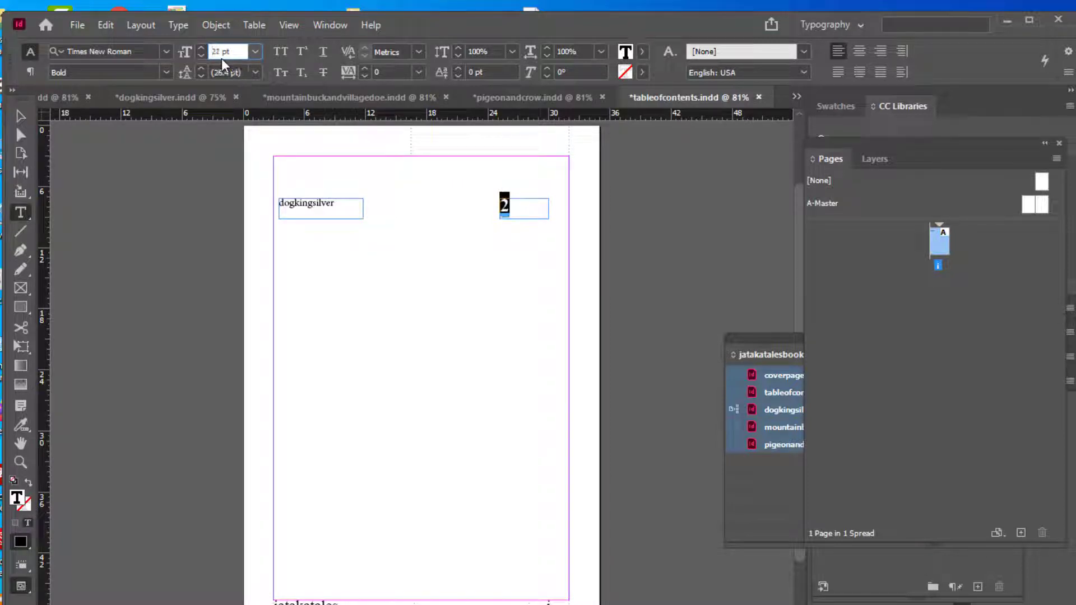
pyautogui.press('Down')
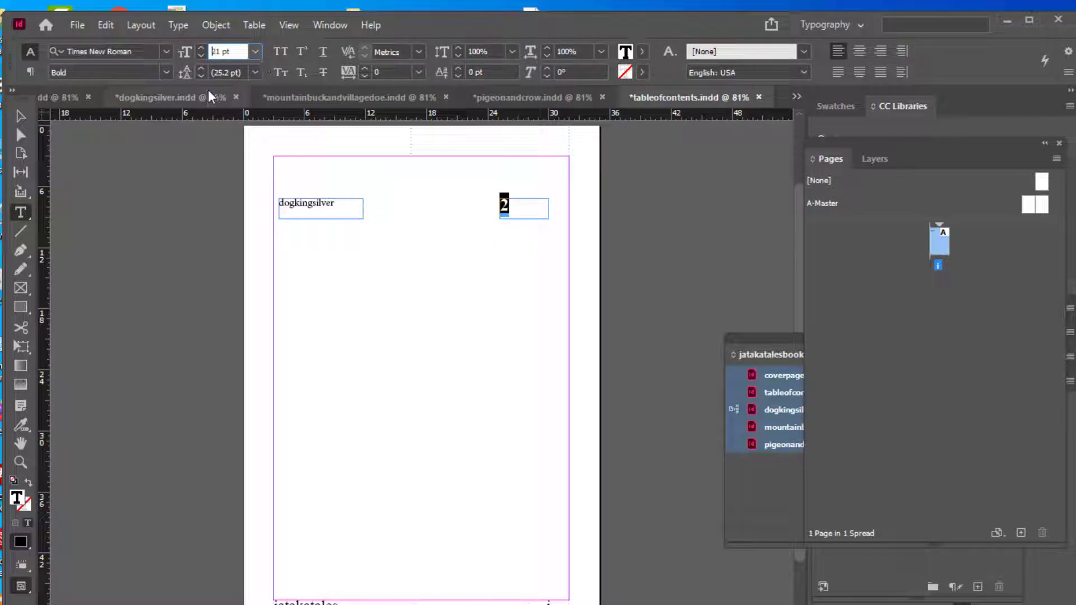
pyautogui.click(166, 72)
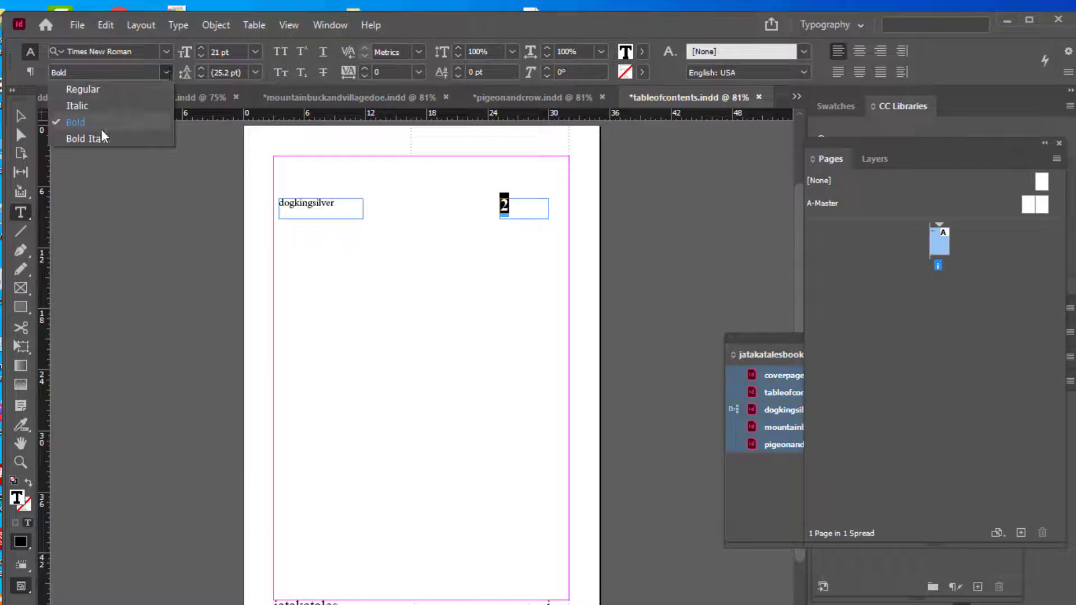
pyautogui.click(93, 138)
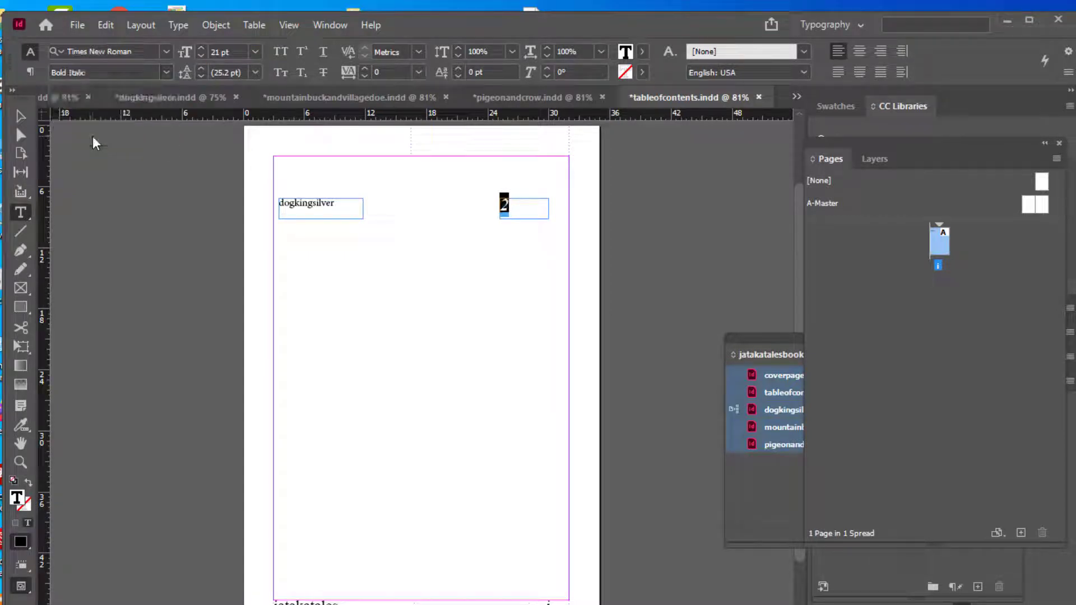
# Create a new character style from the formatted page number 2
pyautogui.click(513, 205)
pyautogui.moveTo(511, 206); pyautogui.dragTo(493, 203)
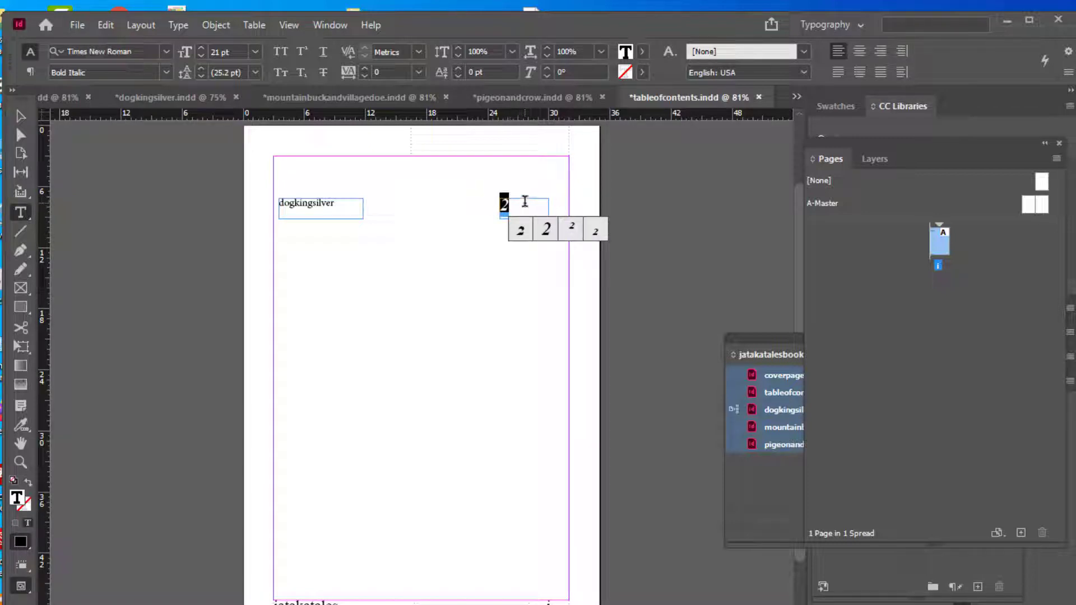
pyautogui.click(327, 24)
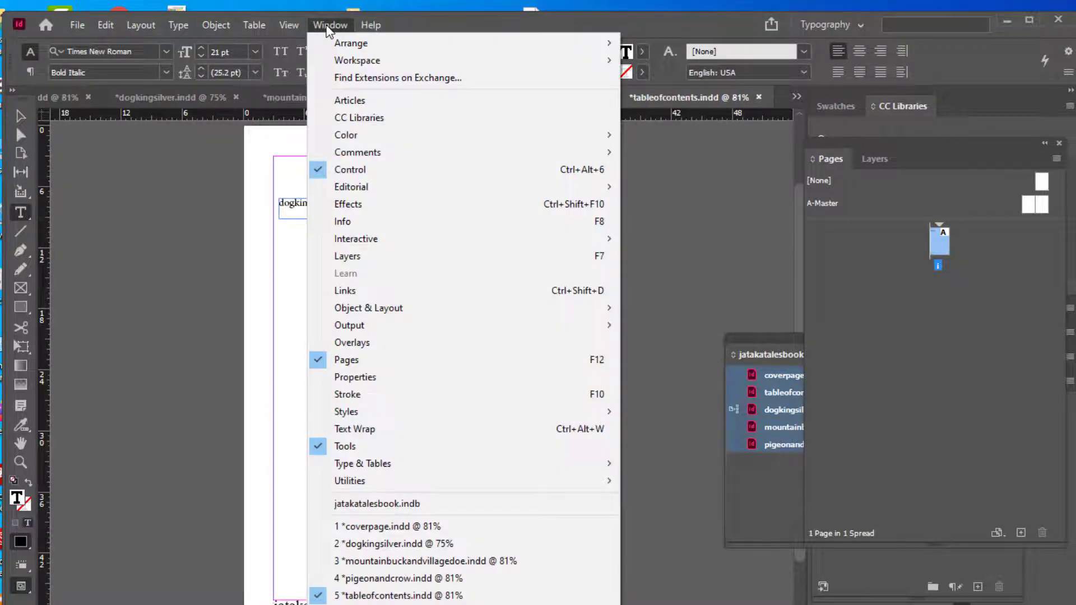
pyautogui.moveTo(440, 423)
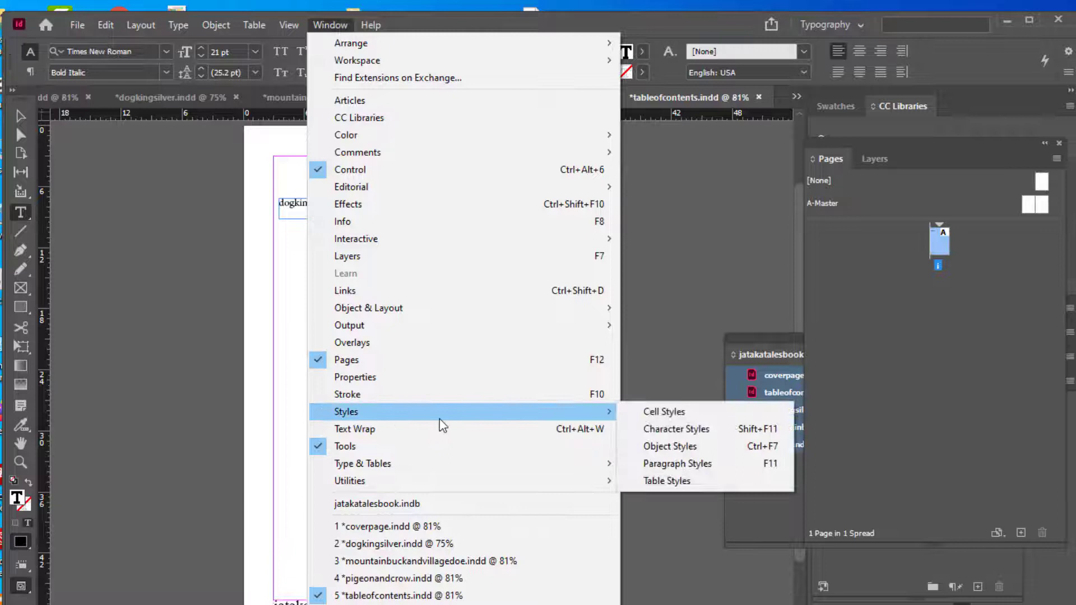
pyautogui.click(678, 429)
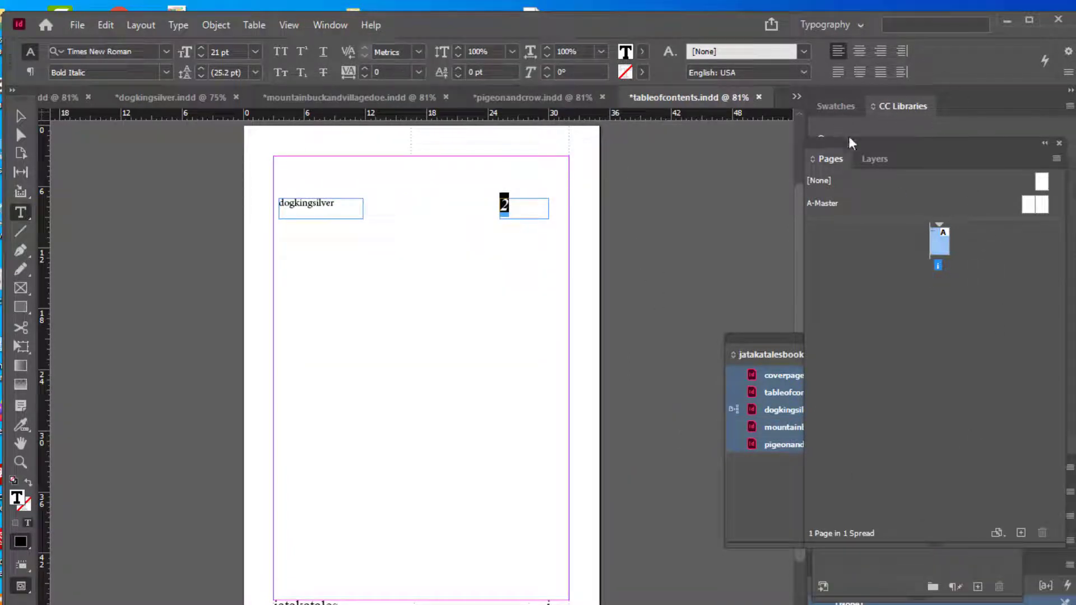
pyautogui.moveTo(847, 141); pyautogui.dragTo(577, 151)
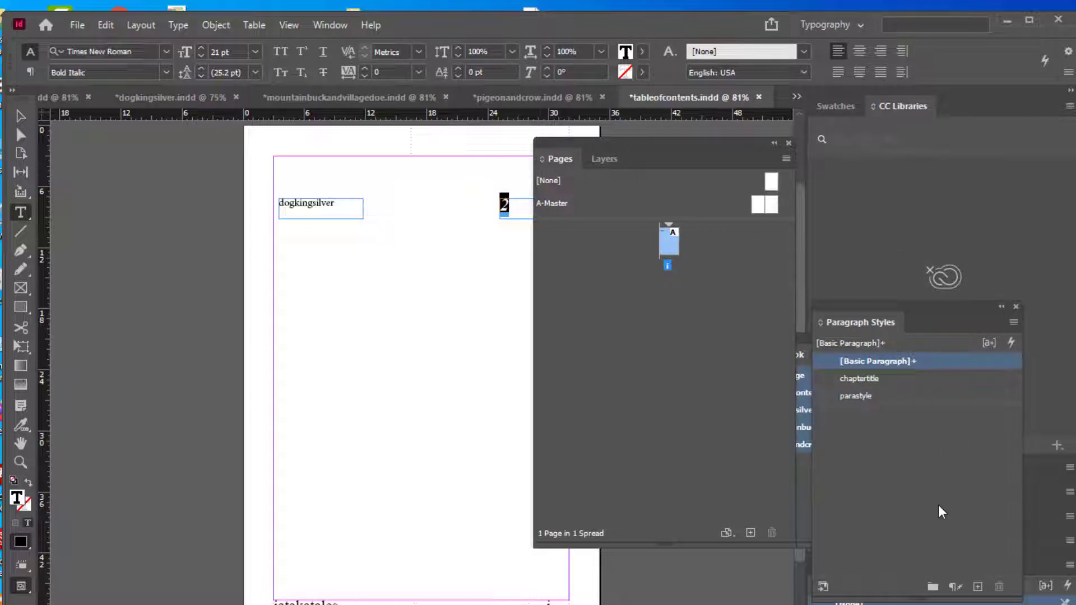
pyautogui.moveTo(866, 314); pyautogui.dragTo(597, 273)
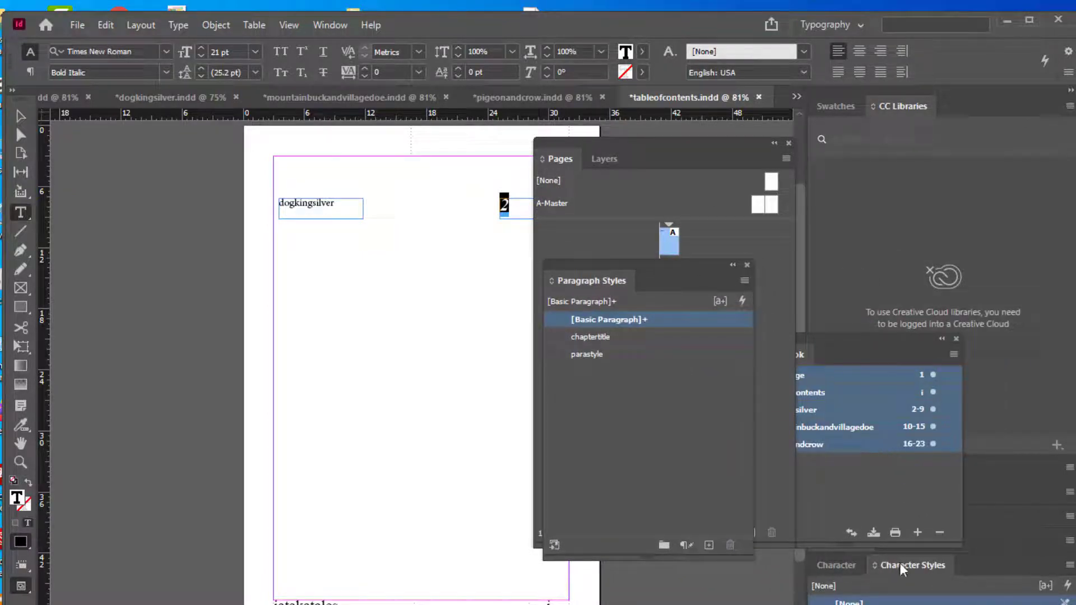
pyautogui.moveTo(899, 567); pyautogui.dragTo(441, 306)
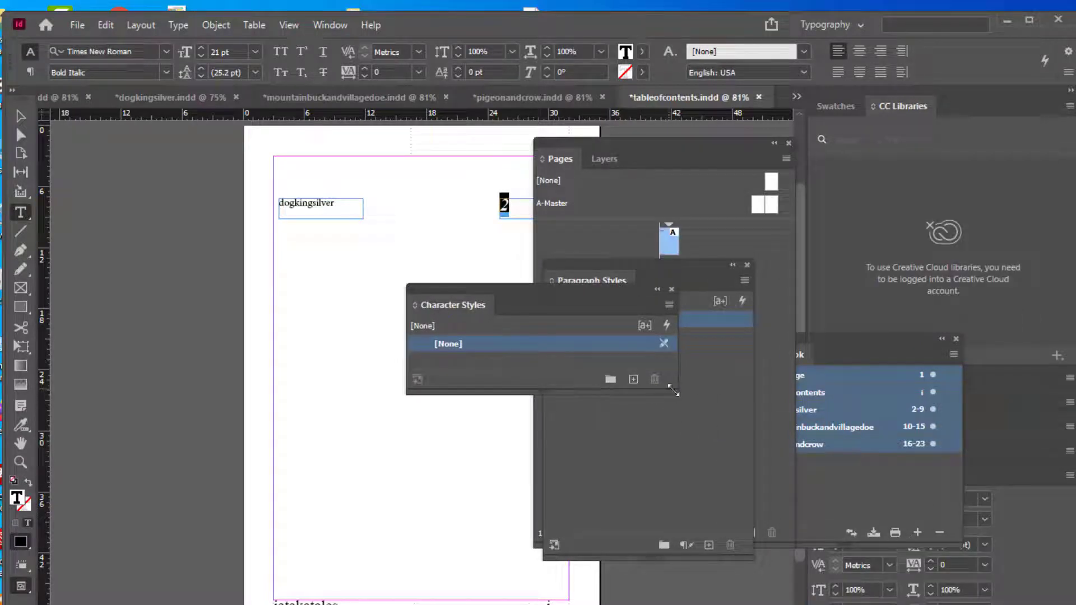
pyautogui.moveTo(675, 391); pyautogui.dragTo(663, 516)
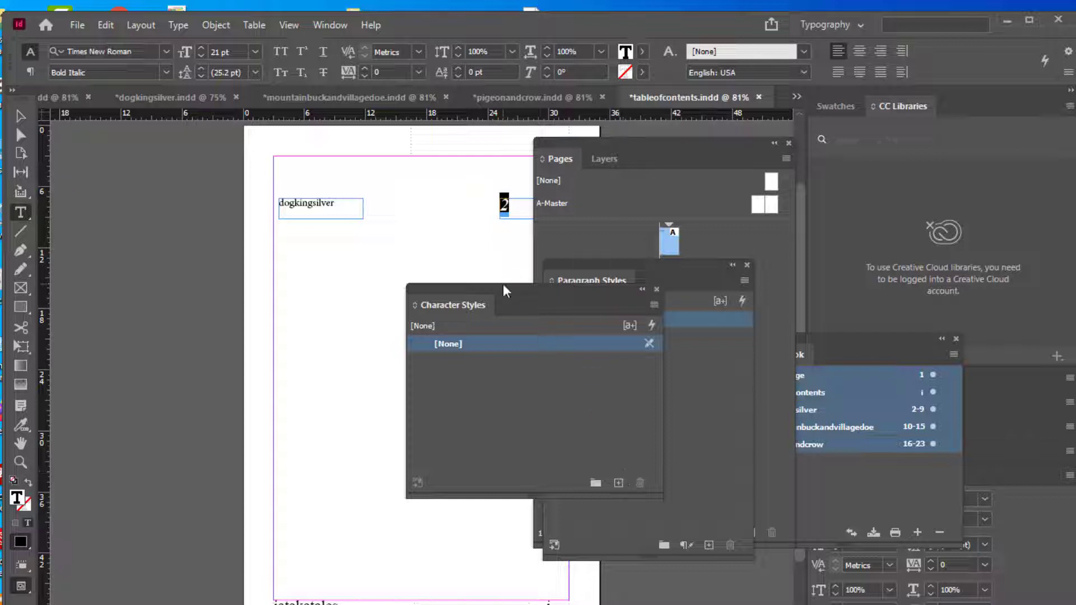
pyautogui.moveTo(504, 290); pyautogui.dragTo(515, 294)
pyautogui.click(628, 485)
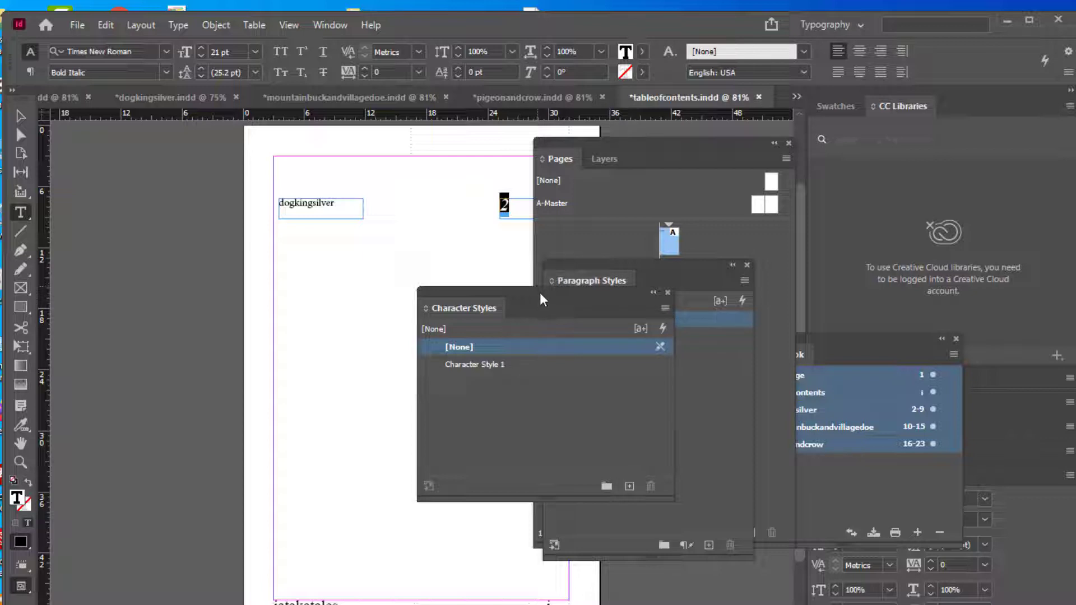
# Apply the new character style to the page number and rename the style numberstyle, with preview turned on
pyautogui.moveTo(540, 297); pyautogui.dragTo(712, 259)
pyautogui.doubleClick(679, 319)
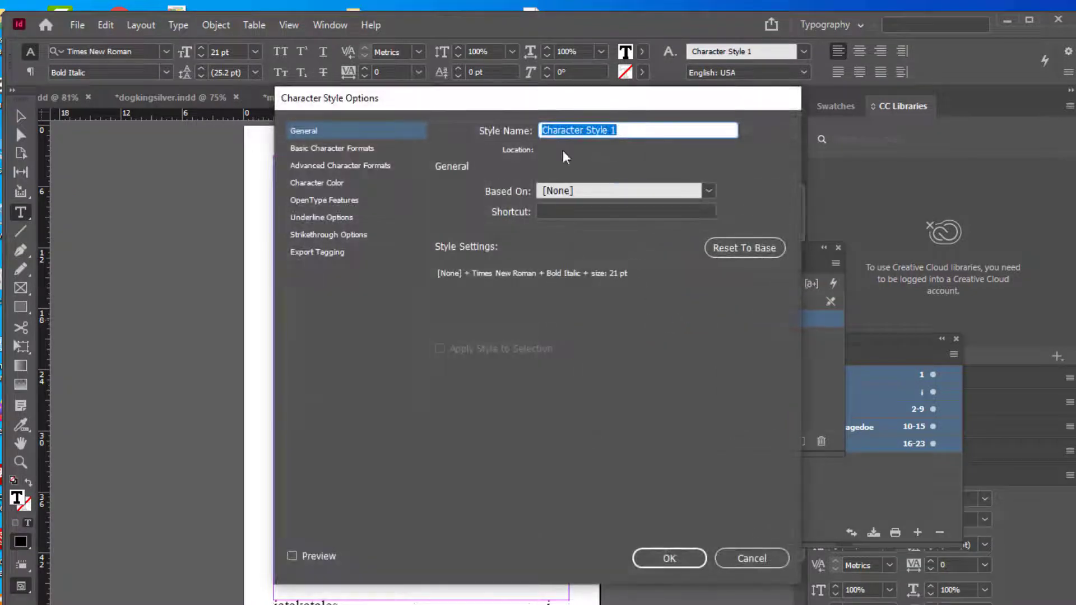
pyautogui.click(676, 150)
pyautogui.moveTo(676, 146); pyautogui.dragTo(461, 156)
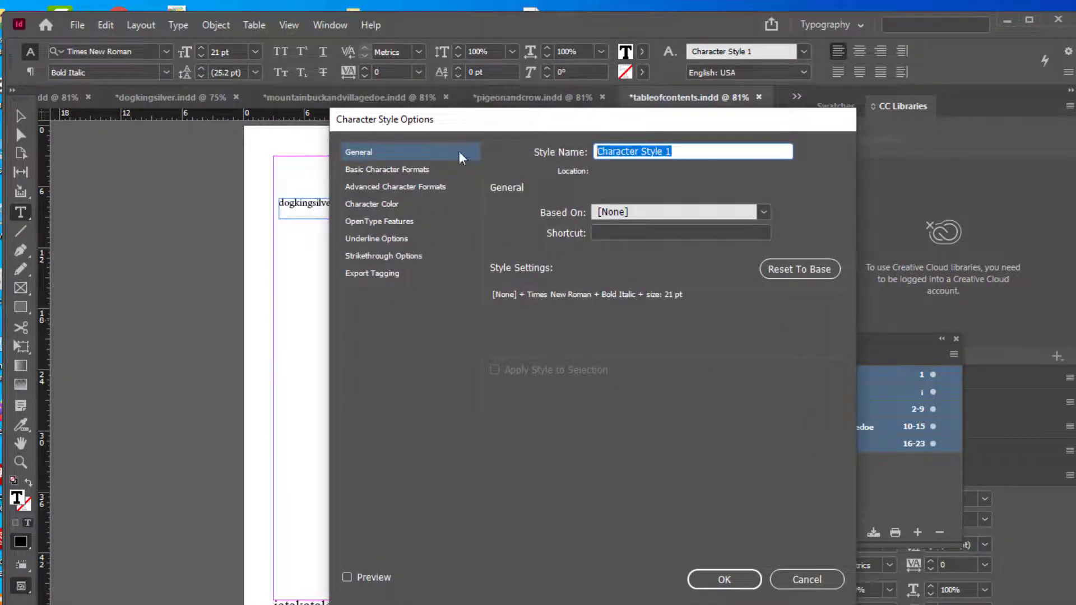
pyautogui.click(348, 577)
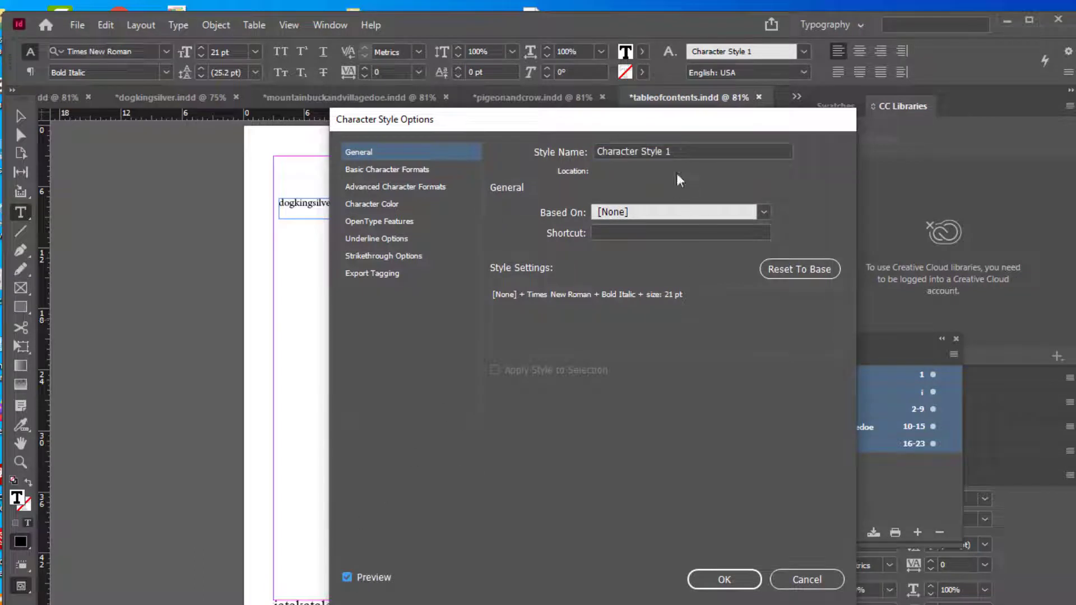
pyautogui.moveTo(684, 145); pyautogui.dragTo(482, 153)
pyautogui.write('numberstyle')
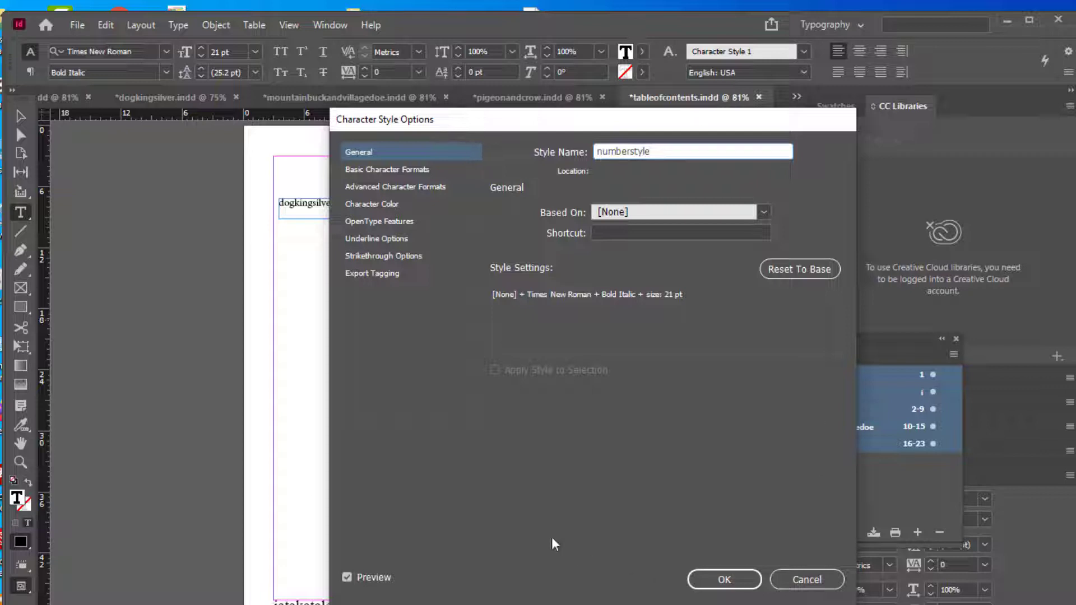
pyautogui.click(533, 506)
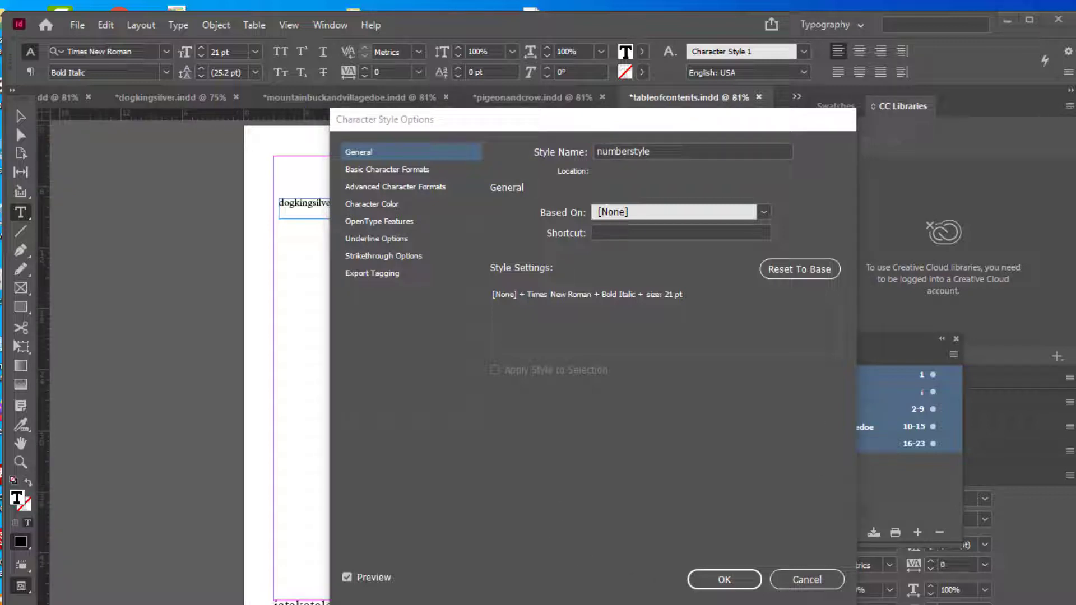
pyautogui.click(724, 579)
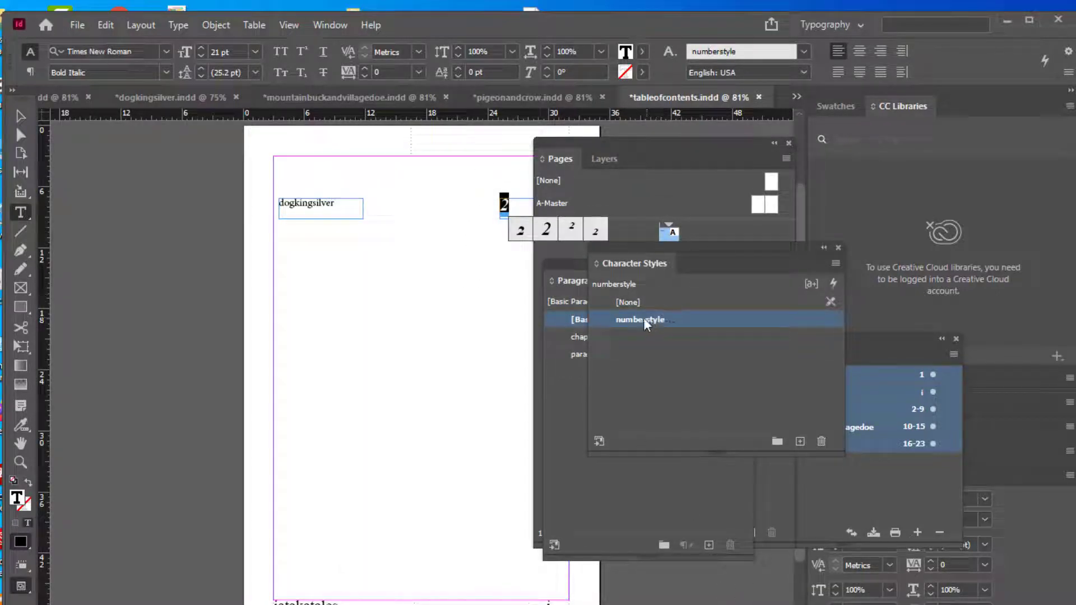
# Start a table of contents with nothing selected on the page, titled "index" and using the chaptertitle style for the title
pyautogui.moveTo(653, 261); pyautogui.dragTo(538, 262)
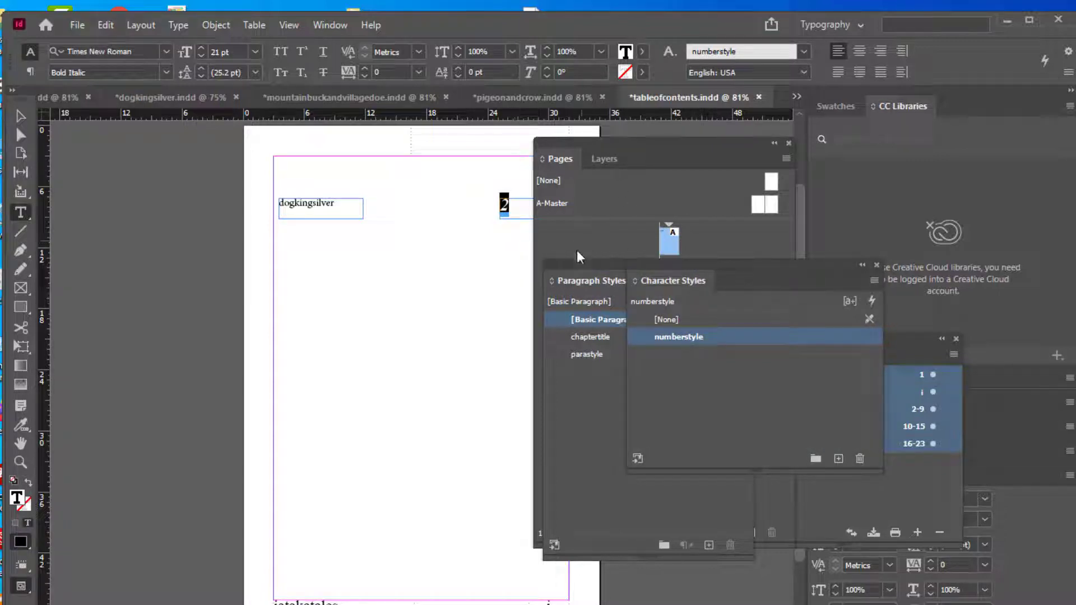
pyautogui.click(579, 273)
pyautogui.moveTo(564, 150); pyautogui.dragTo(641, 162)
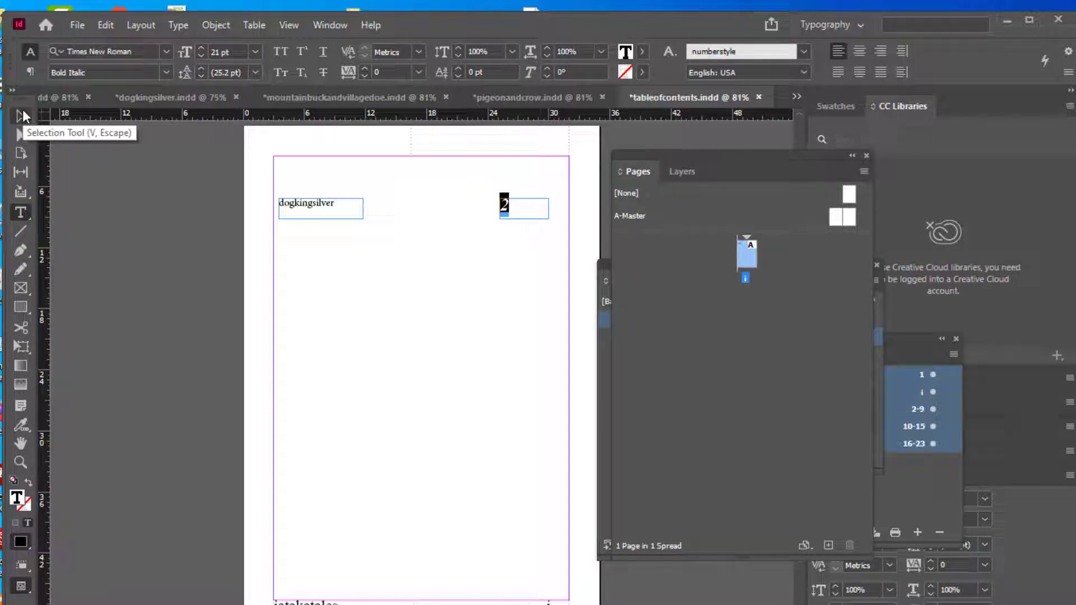
pyautogui.click(20, 118)
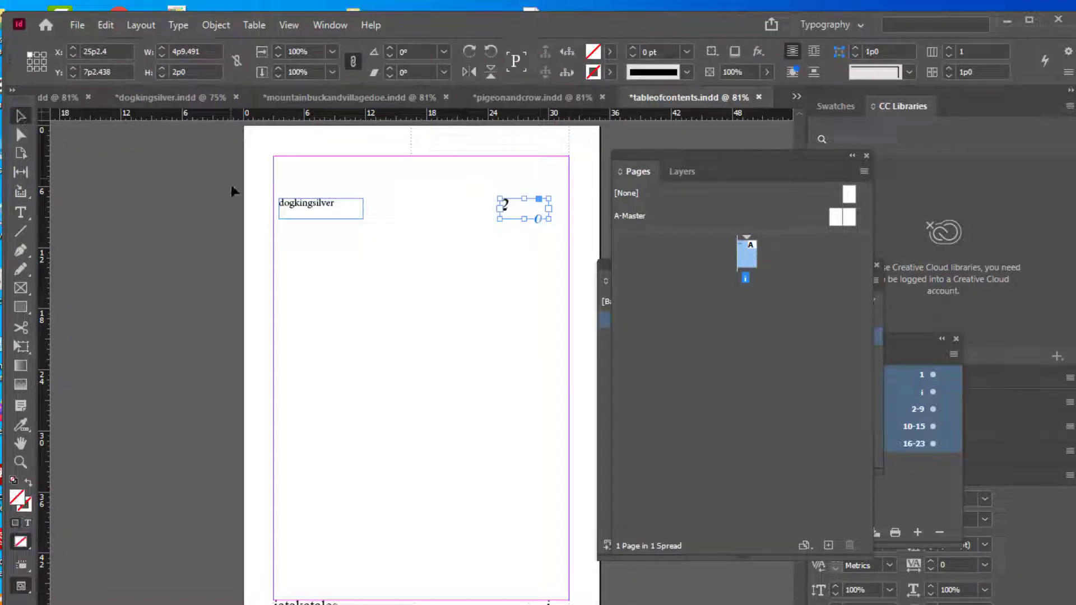
pyautogui.click(312, 277)
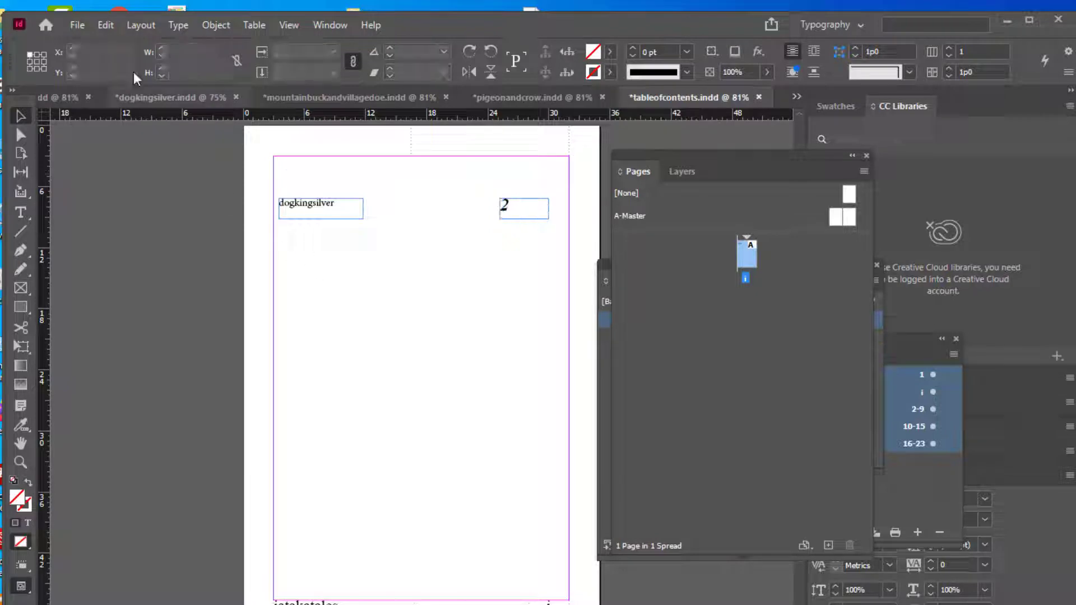
pyautogui.click(144, 28)
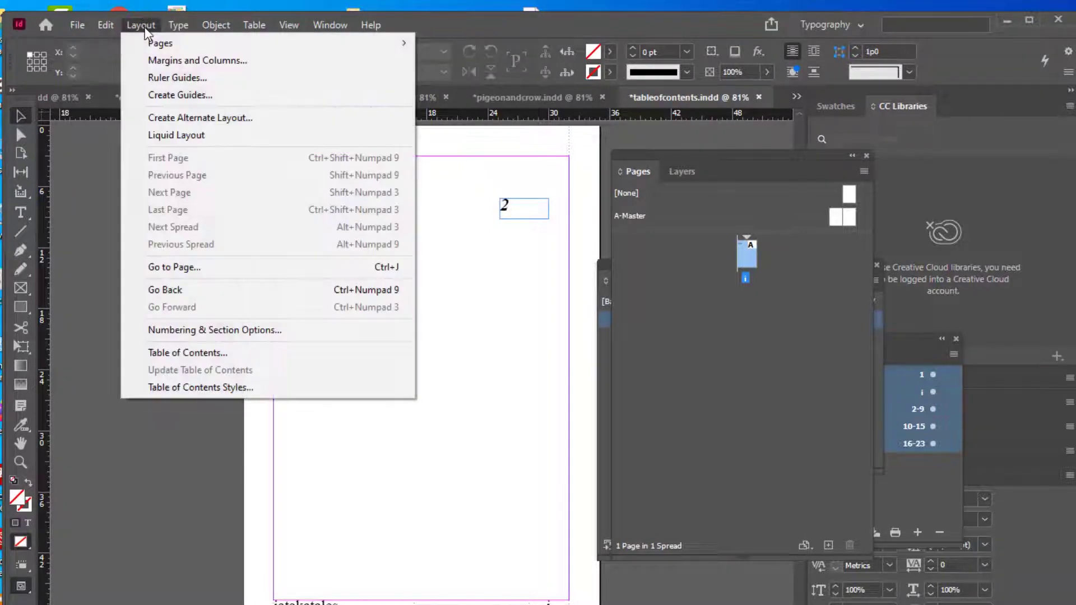
pyautogui.click(213, 354)
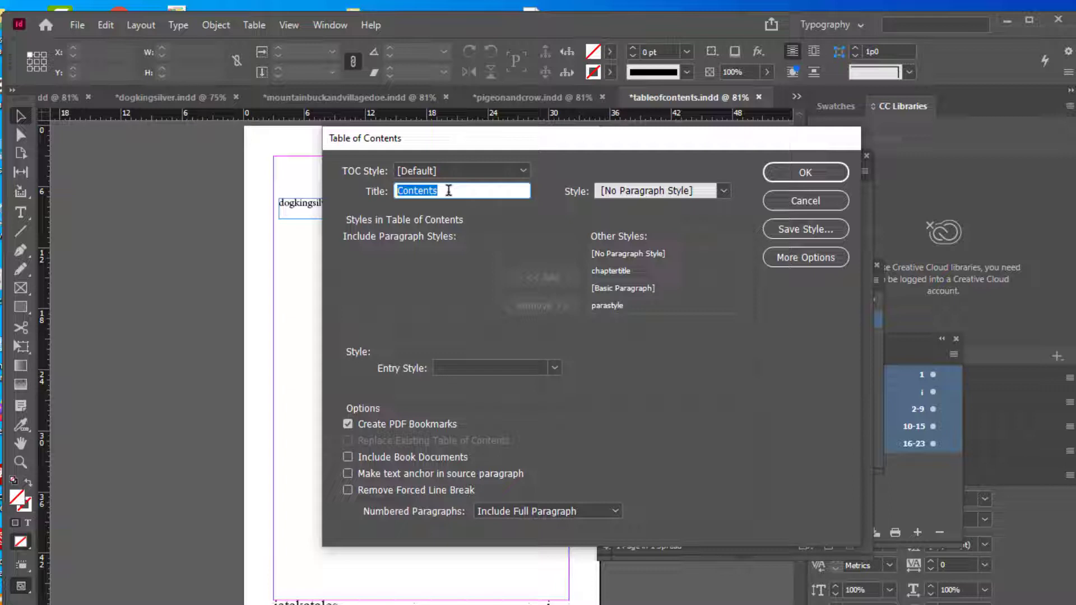
pyautogui.write('In')
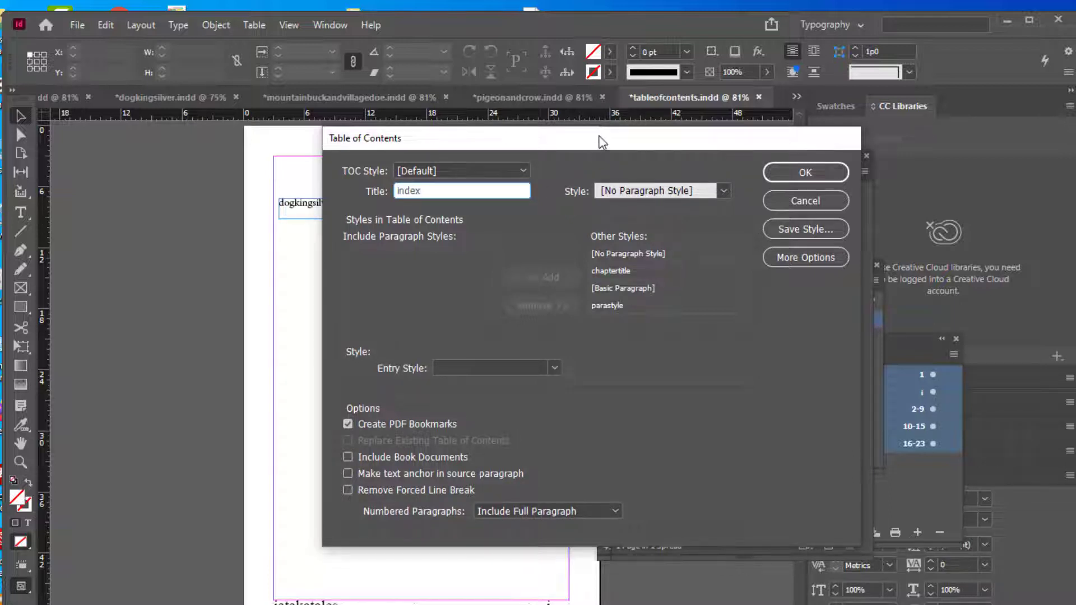
pyautogui.moveTo(600, 140); pyautogui.dragTo(588, 139)
pyautogui.click(709, 192)
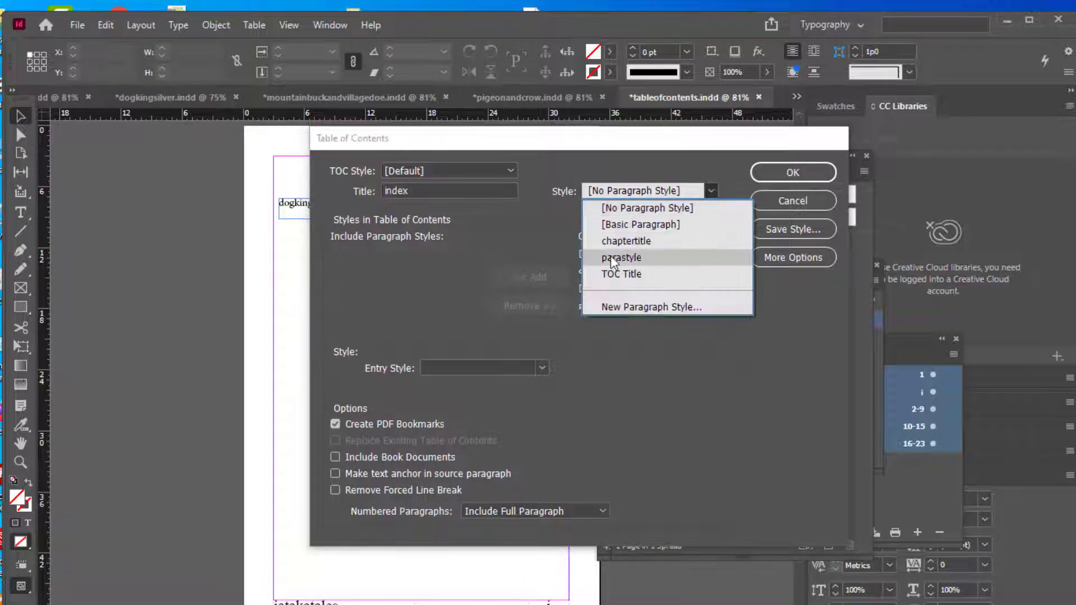
pyautogui.click(644, 242)
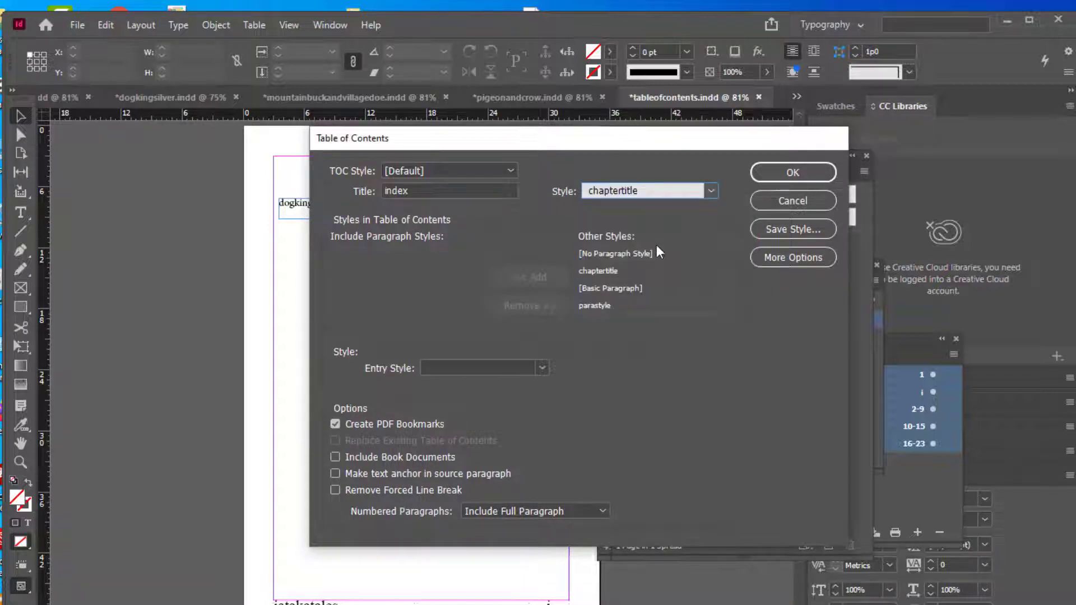
# Include the chaptertitle paragraph style in the table of contents and show the additional entry options
pyautogui.click(621, 272)
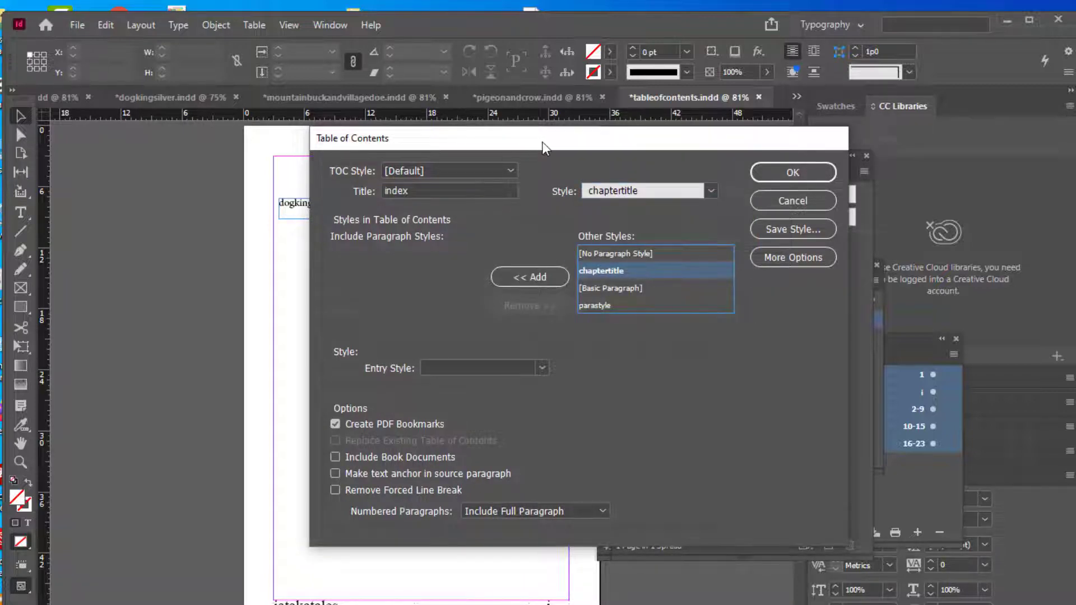
pyautogui.moveTo(543, 145); pyautogui.dragTo(550, 146)
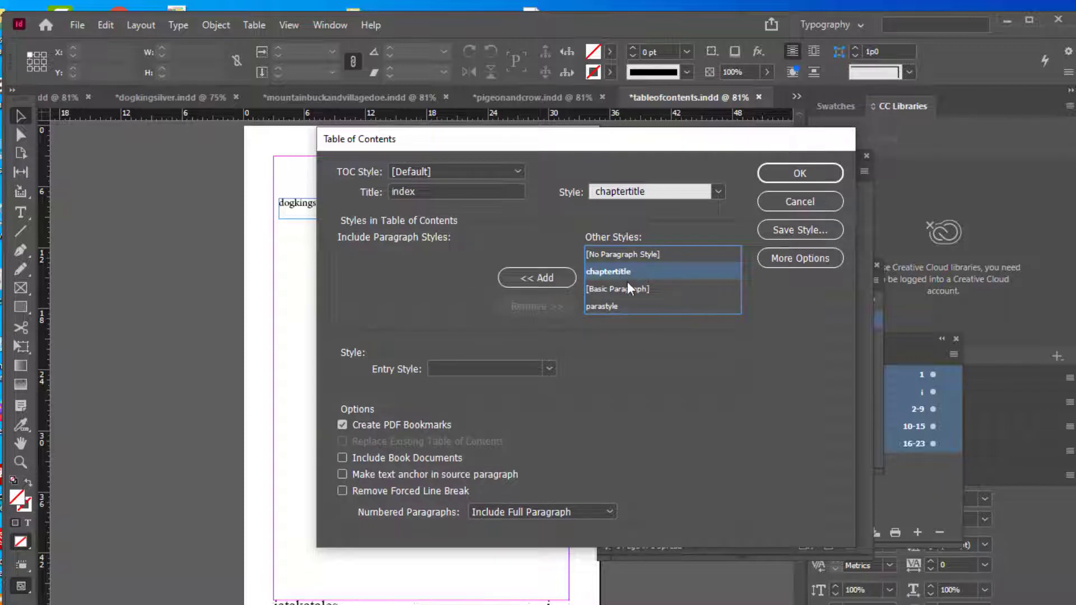
pyautogui.click(537, 280)
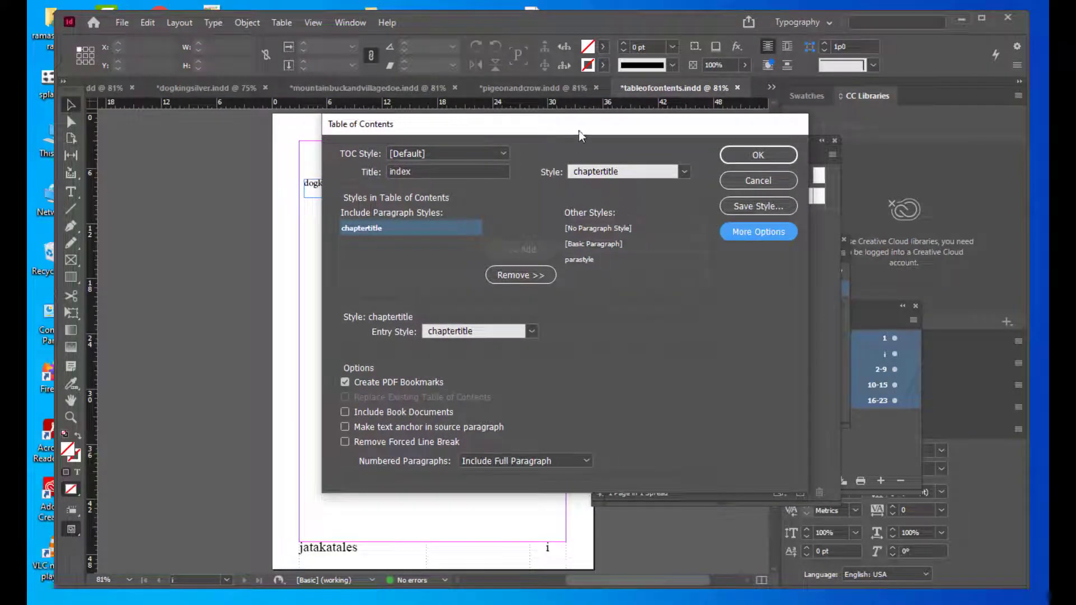
pyautogui.moveTo(640, 134); pyautogui.dragTo(563, 69)
pyautogui.click(746, 218)
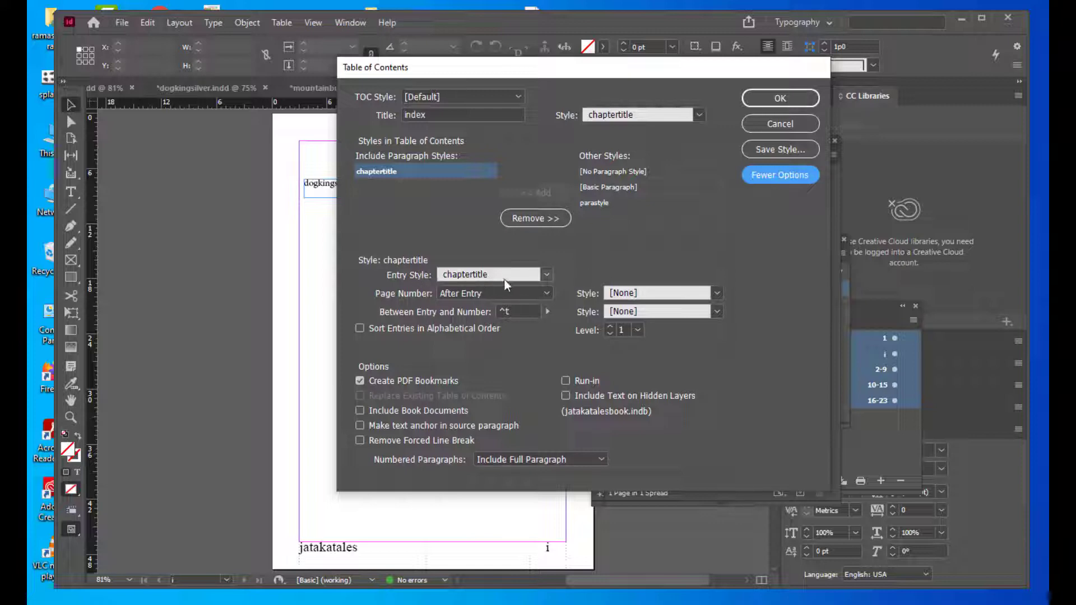
# Apply numberstyle to the page numbers and include the book documents in the table of contents
pyautogui.click(717, 293)
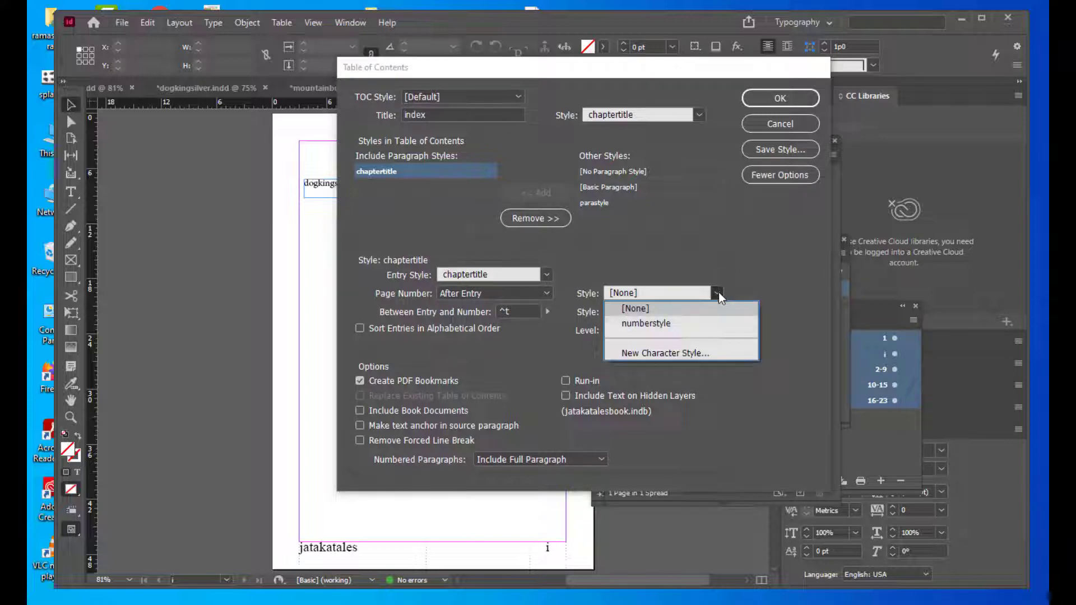
pyautogui.click(663, 324)
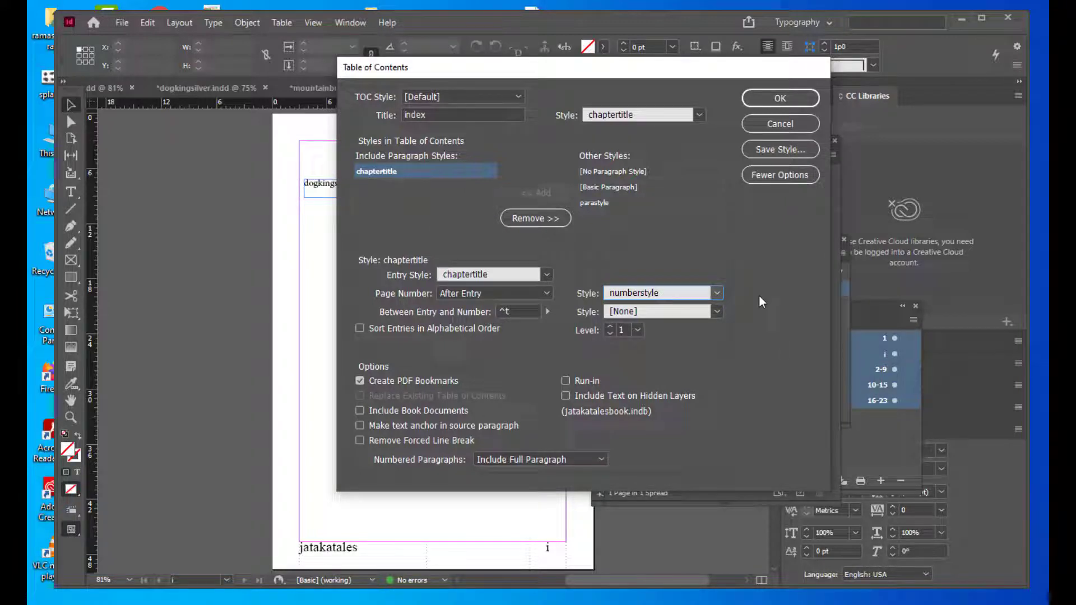
pyautogui.moveTo(560, 65); pyautogui.dragTo(637, 21)
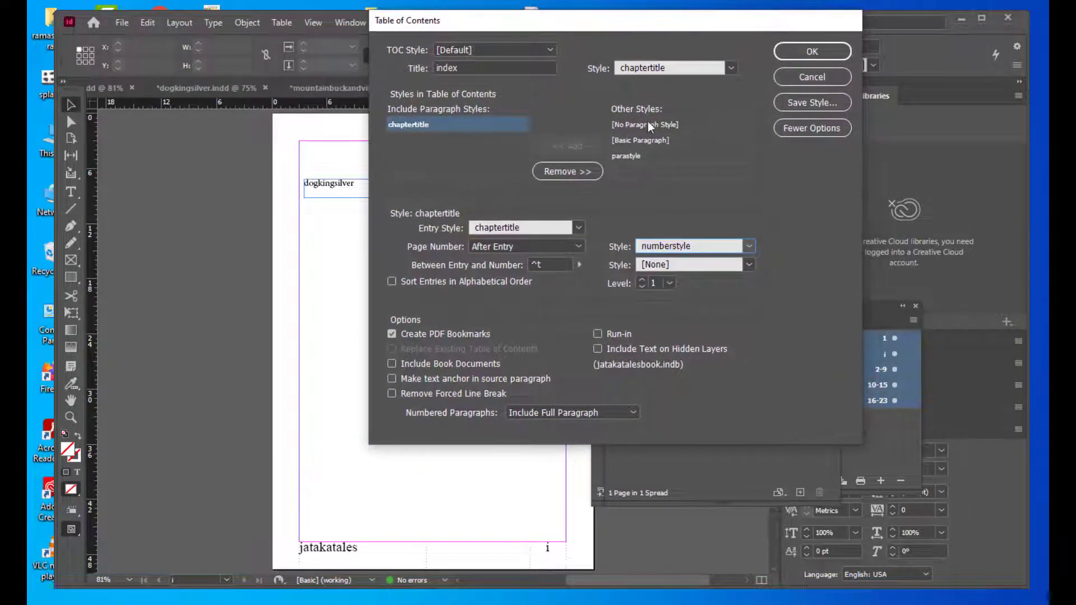
pyautogui.click(392, 363)
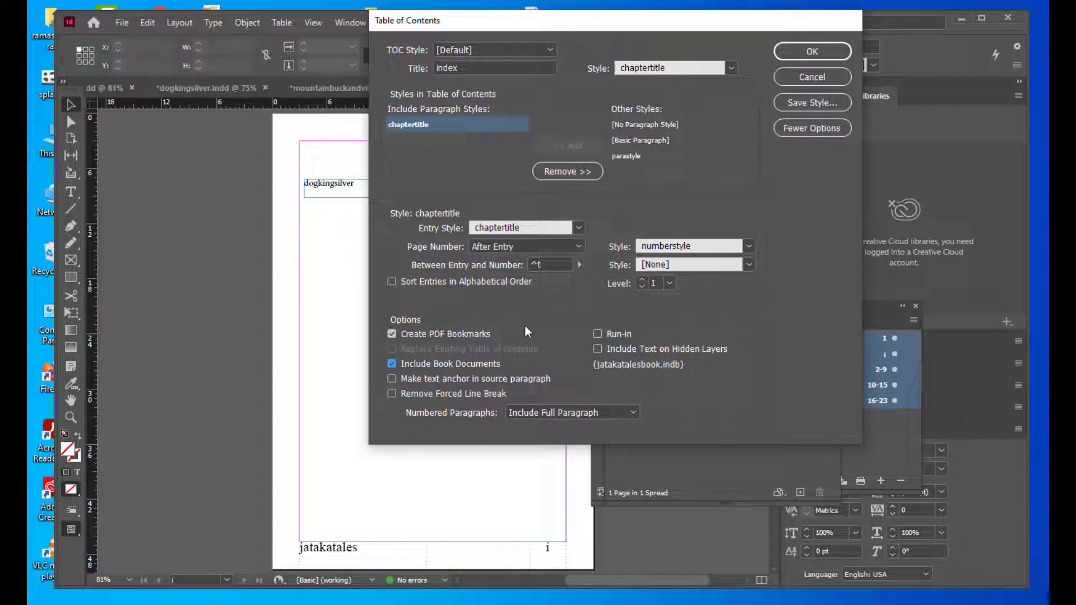
pyautogui.moveTo(594, 22); pyautogui.dragTo(566, 26)
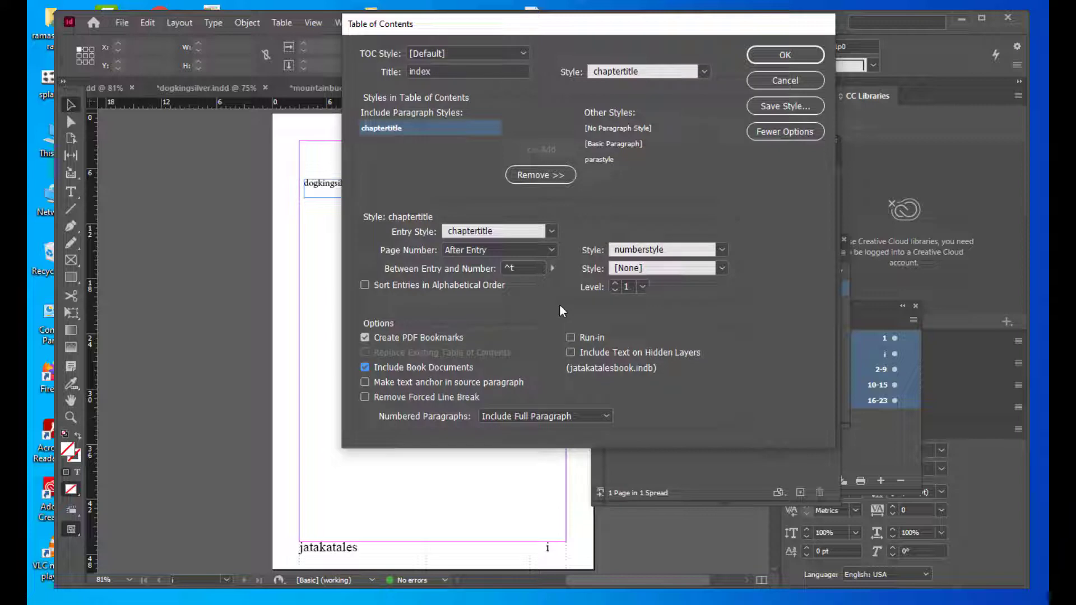
# Generate the table of contents with the default TOC style and place it on the page beneath the dogkingsilver frame
pyautogui.moveTo(432, 24); pyautogui.dragTo(416, 39)
pyautogui.click(505, 66)
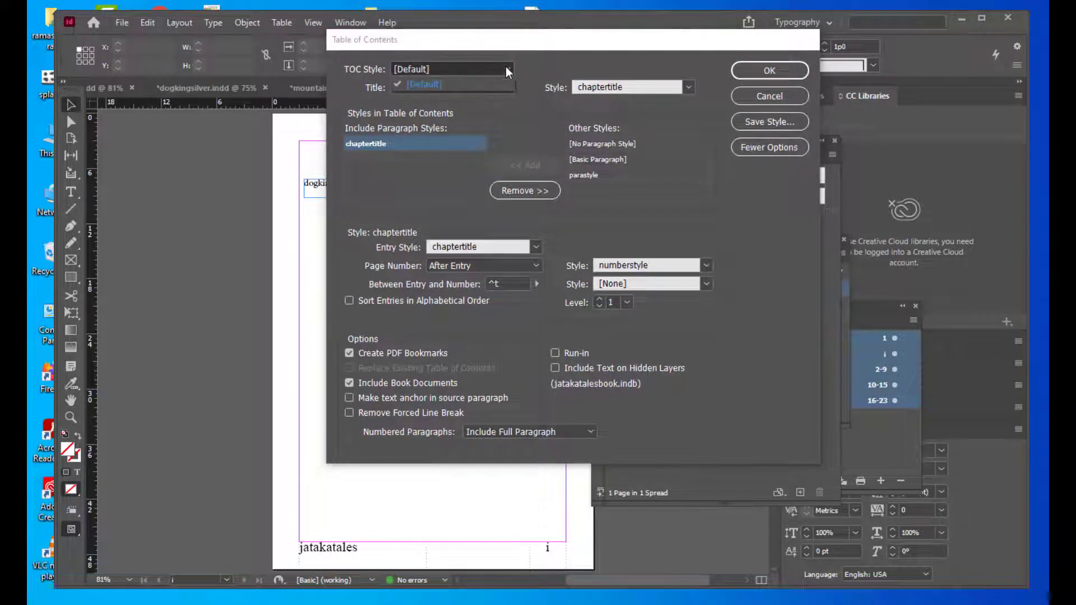
pyautogui.moveTo(659, 40); pyautogui.dragTo(635, 38)
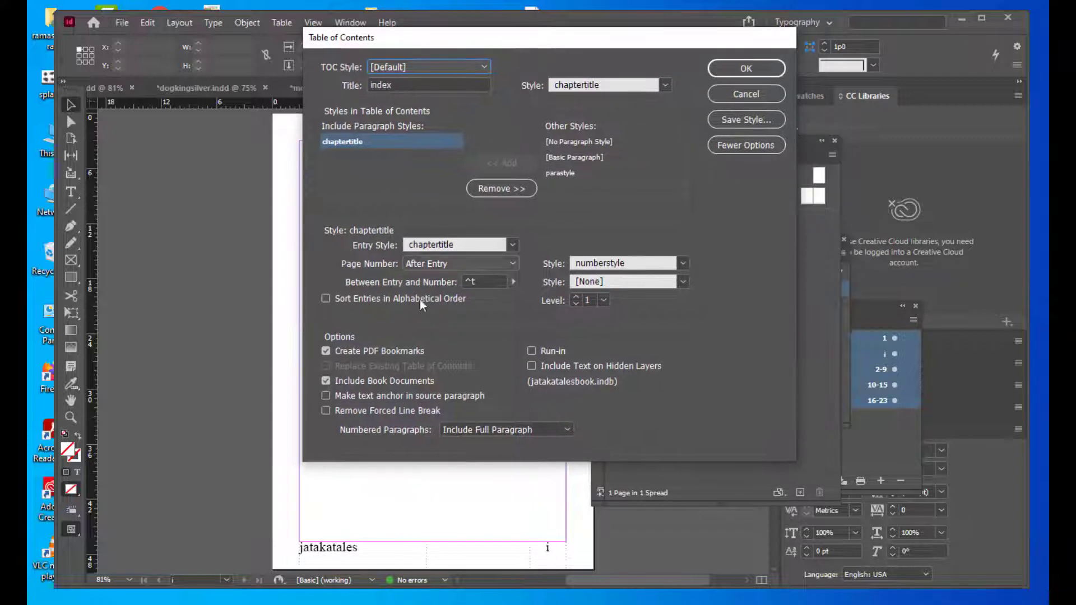
pyautogui.click(740, 71)
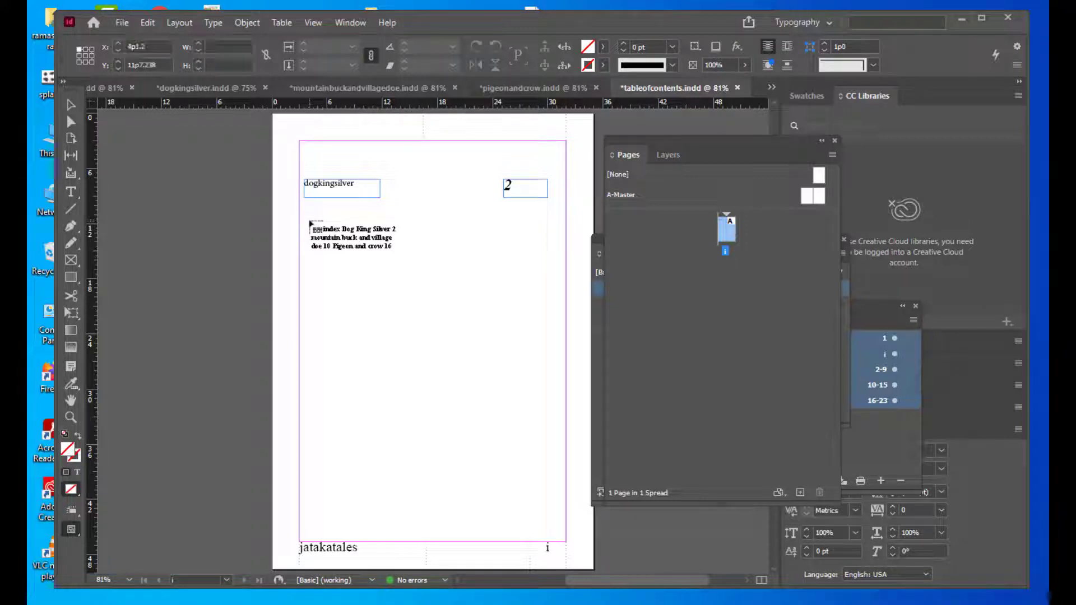
pyautogui.click(310, 223)
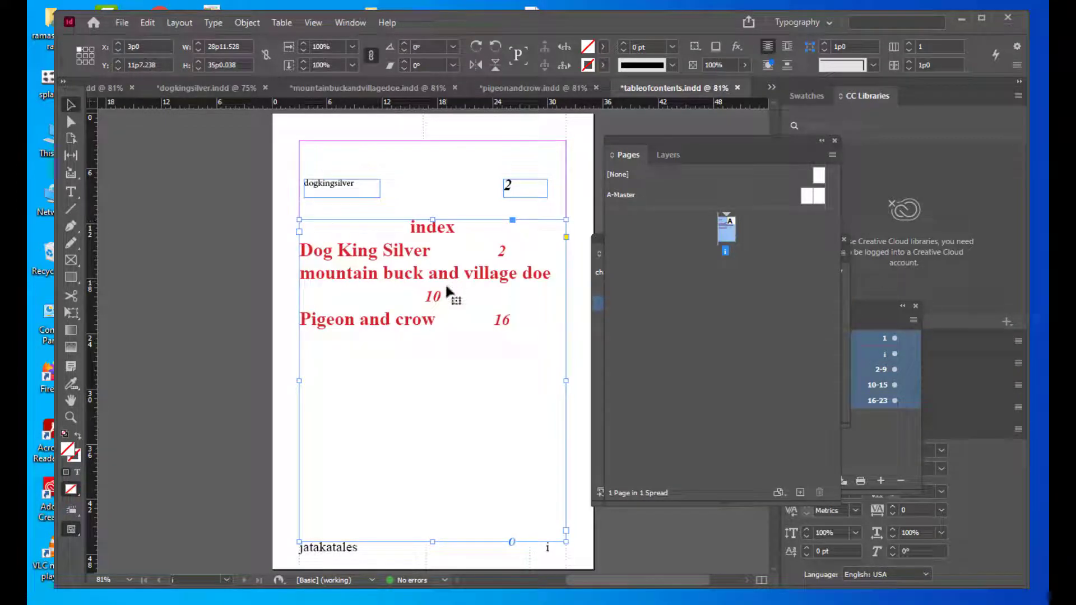
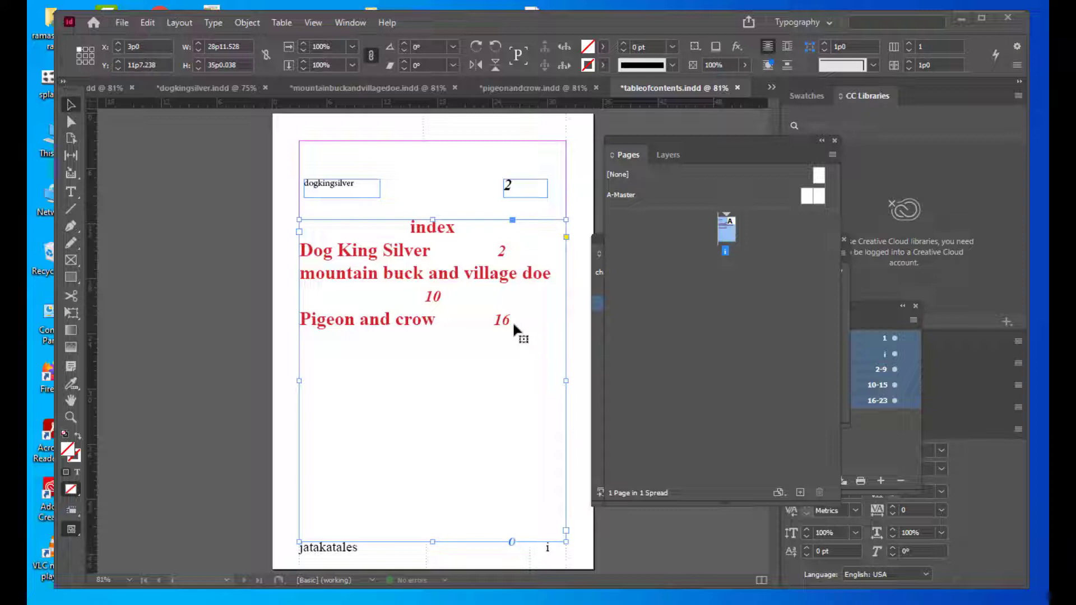
# Delete the sample dogkingsilver and page number 2 text frames above the table of contents
pyautogui.click(347, 190)
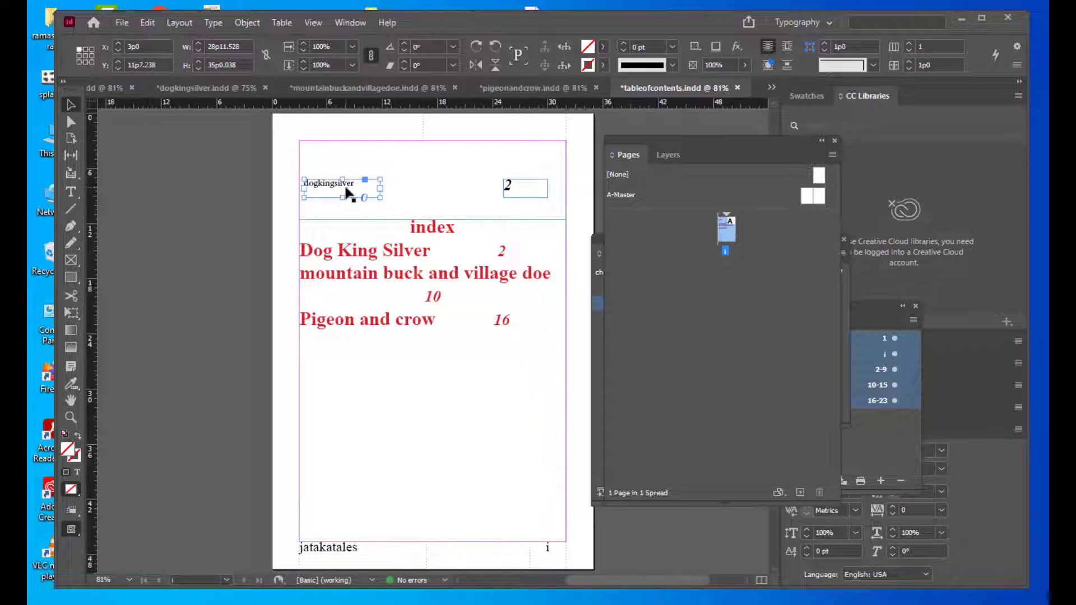
pyautogui.press('Delete')
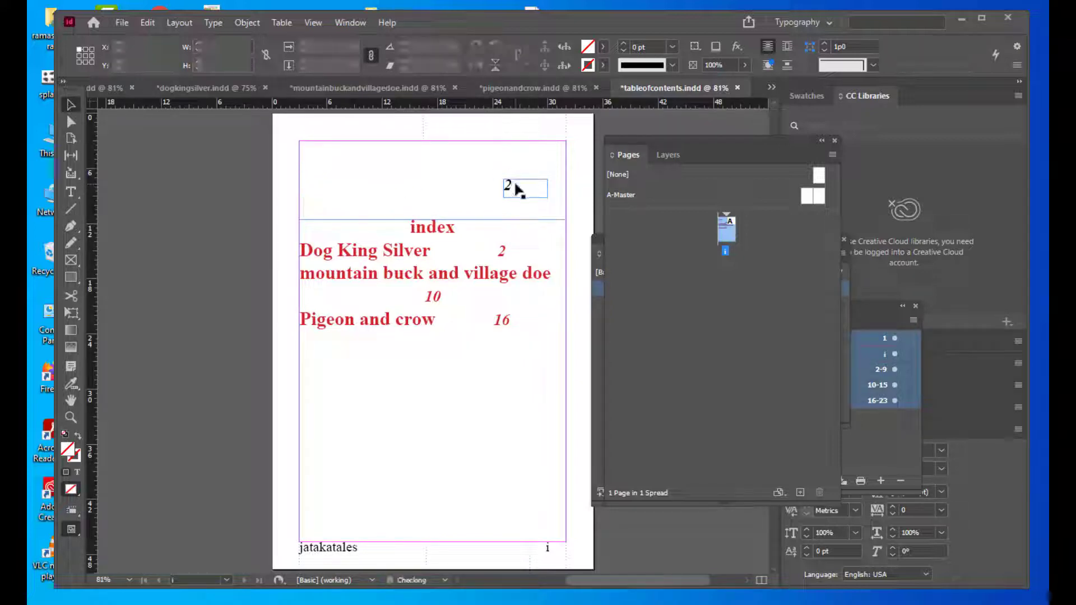
pyautogui.click(513, 186)
pyautogui.press('Delete')
# Move the table of contents frame up near the top margin, to about Y 4p7
pyautogui.moveTo(643, 147); pyautogui.dragTo(674, 147)
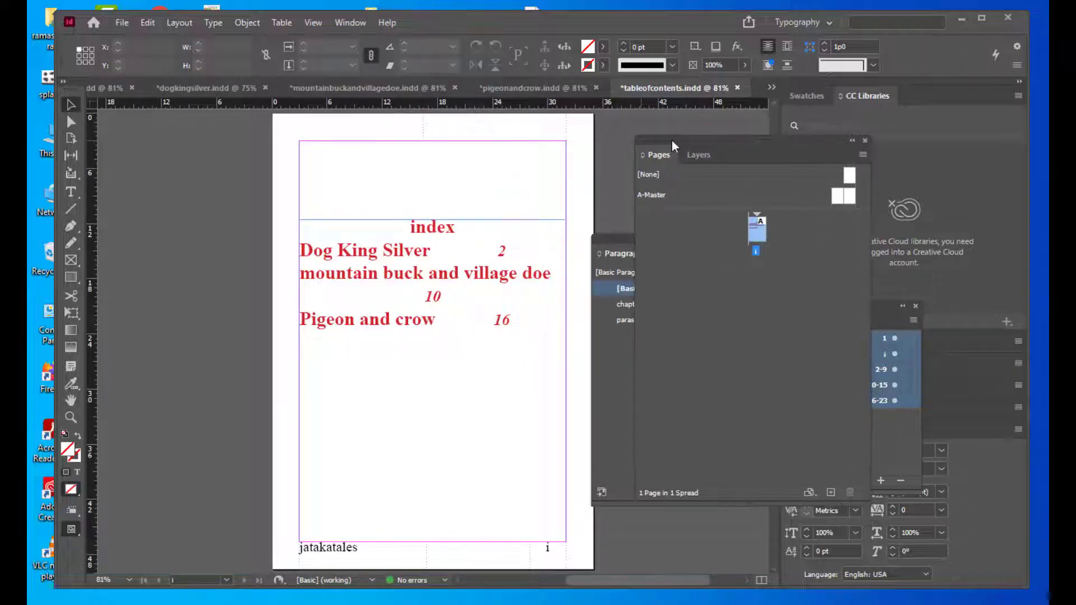
pyautogui.click(406, 254)
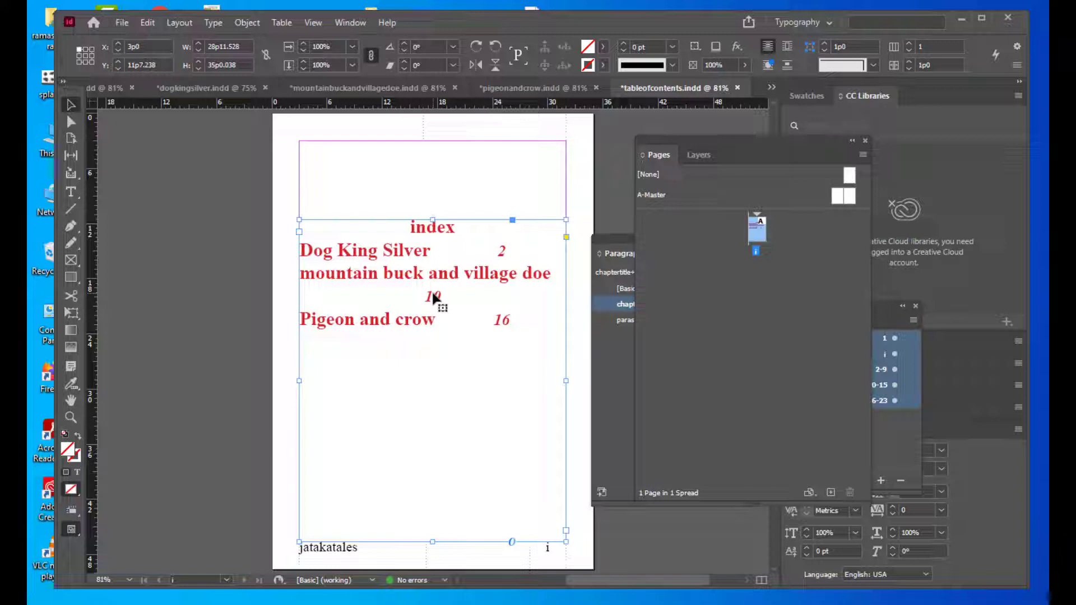
pyautogui.moveTo(442, 231); pyautogui.dragTo(449, 168)
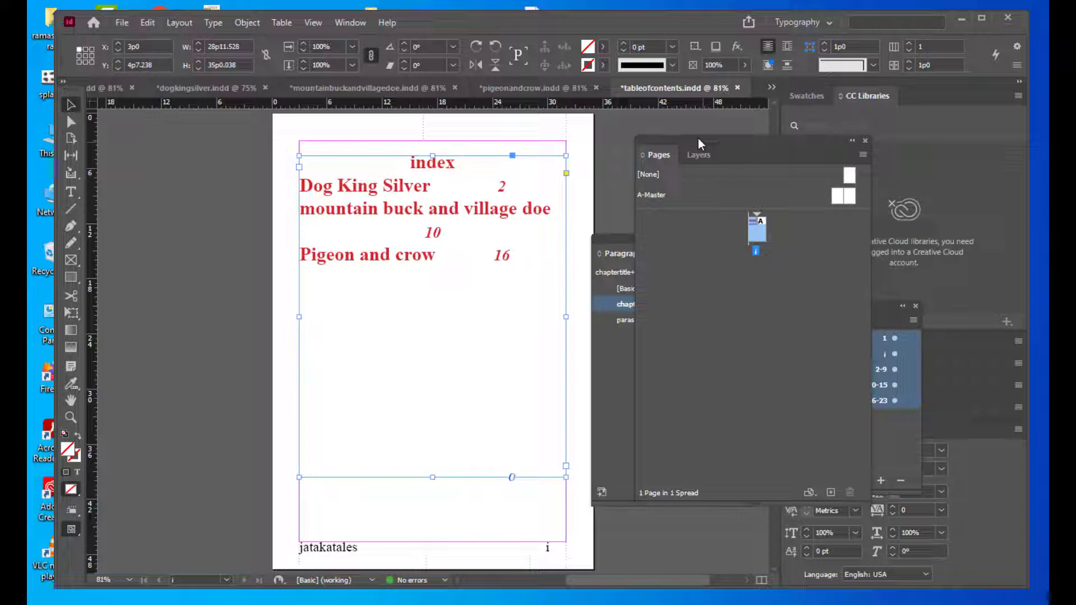
# Bring the jatakatalesbook book into clear view and select all its documents from coverpage to pigeonandcrow
pyautogui.moveTo(698, 137); pyautogui.dragTo(748, 138)
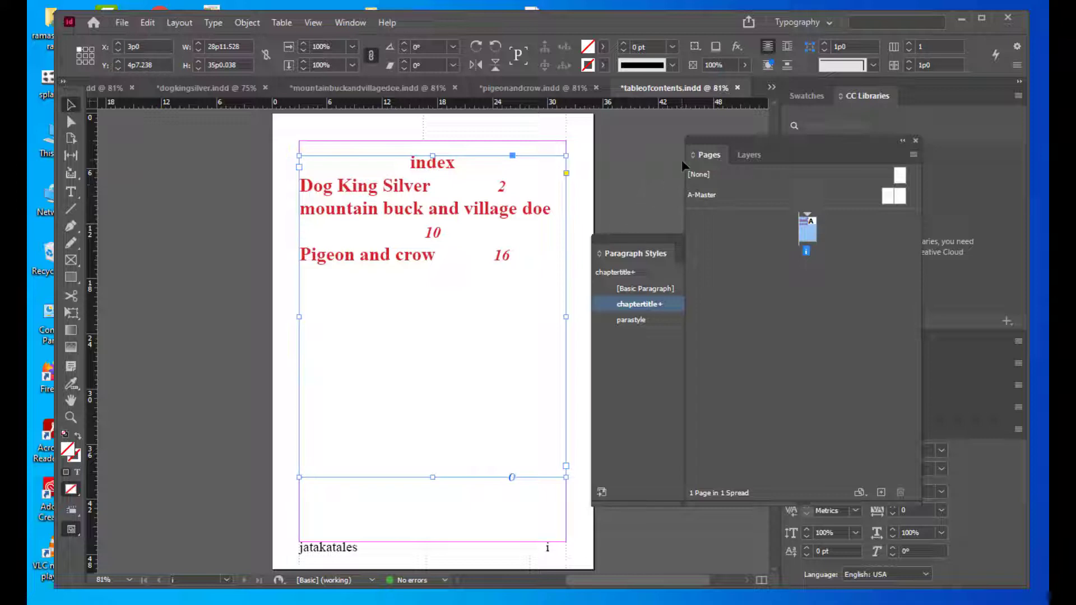
pyautogui.moveTo(728, 139); pyautogui.dragTo(403, 214)
pyautogui.moveTo(871, 301); pyautogui.dragTo(633, 153)
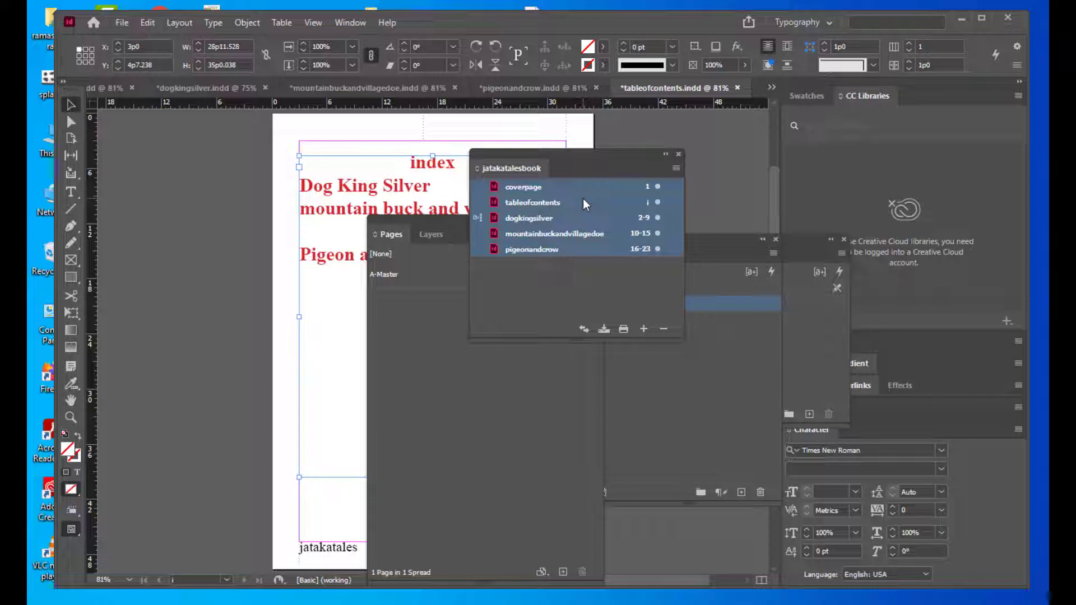
pyautogui.click(551, 185)
pyautogui.keyDown('shift'); pyautogui.click(573, 250); pyautogui.keyUp('shift')
# Start packaging the jatakatalesbook book for print
pyautogui.moveTo(627, 162); pyautogui.dragTo(617, 163)
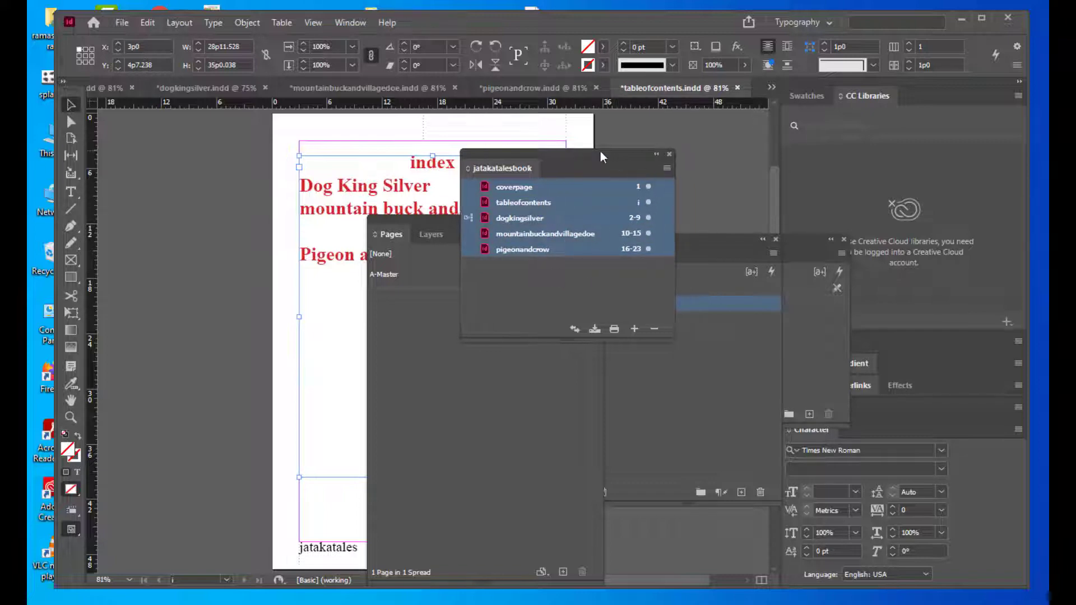
pyautogui.click(665, 168)
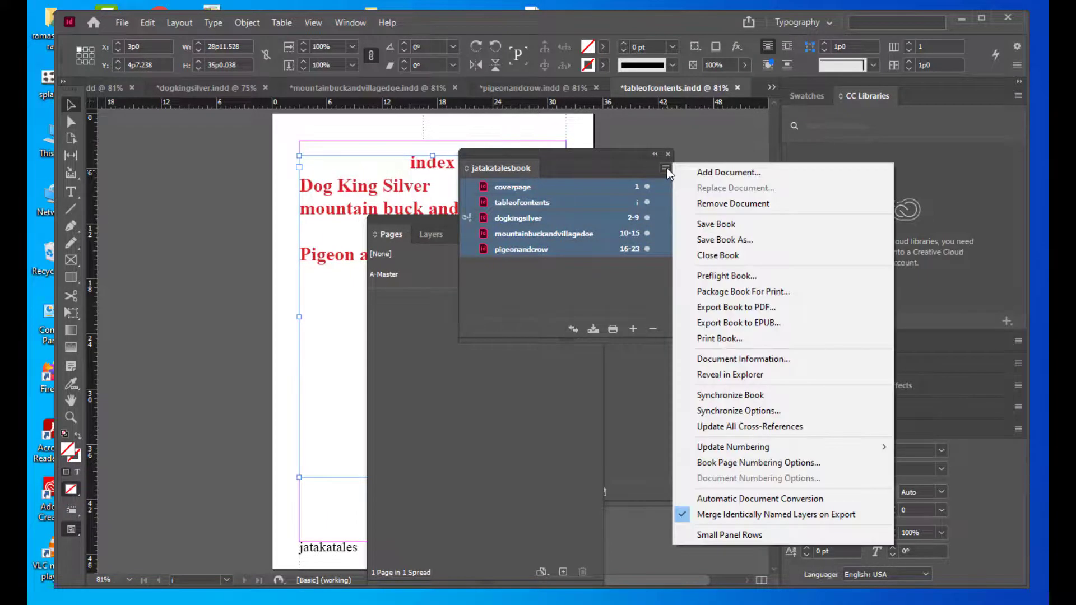
pyautogui.click(569, 153)
pyautogui.moveTo(569, 153); pyautogui.dragTo(544, 129)
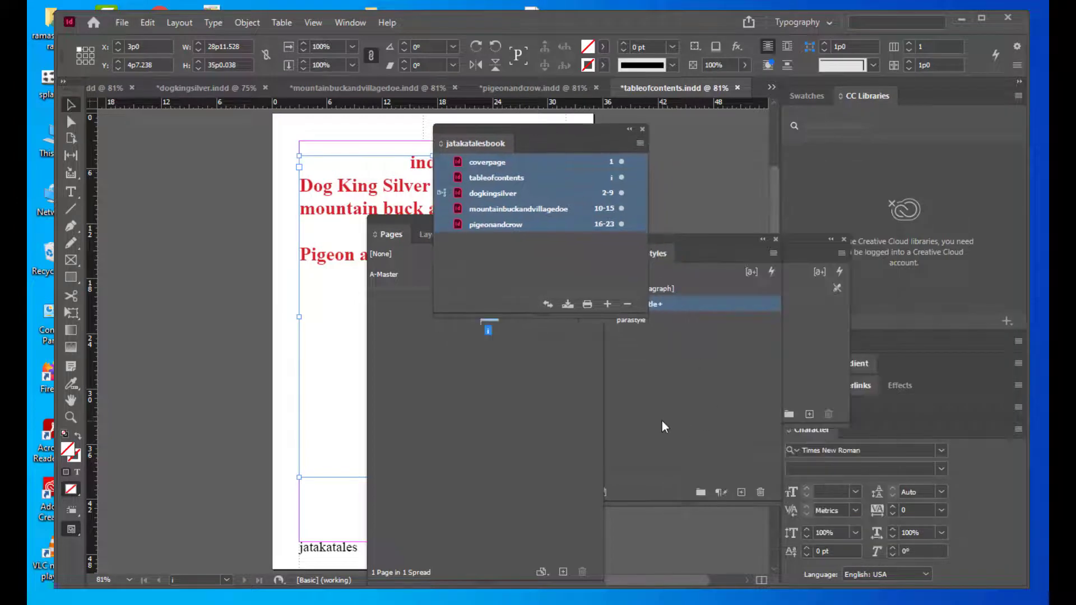
pyautogui.click(639, 142)
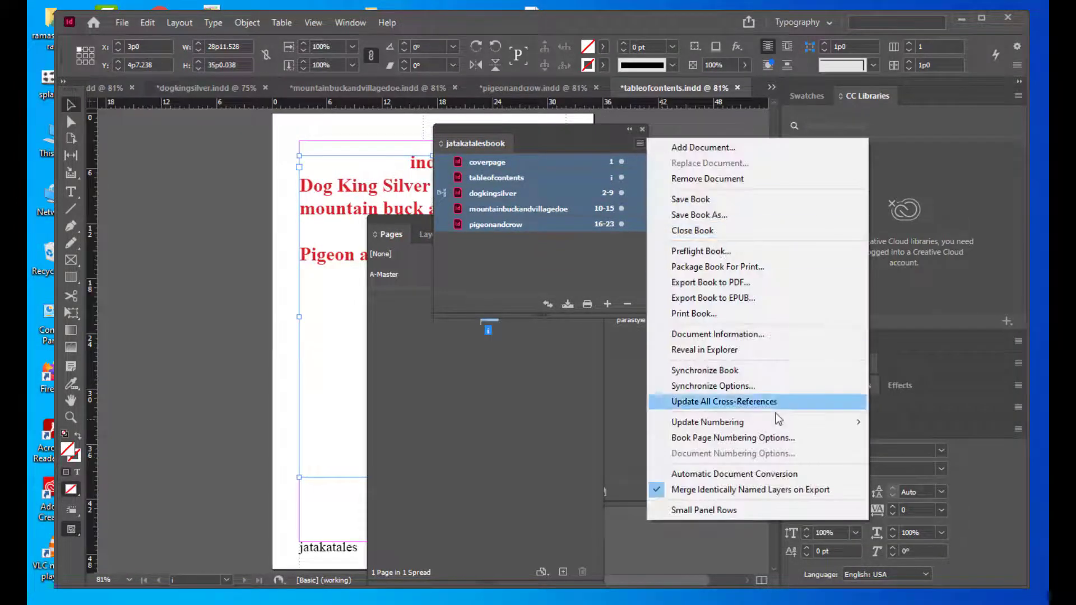
pyautogui.click(727, 268)
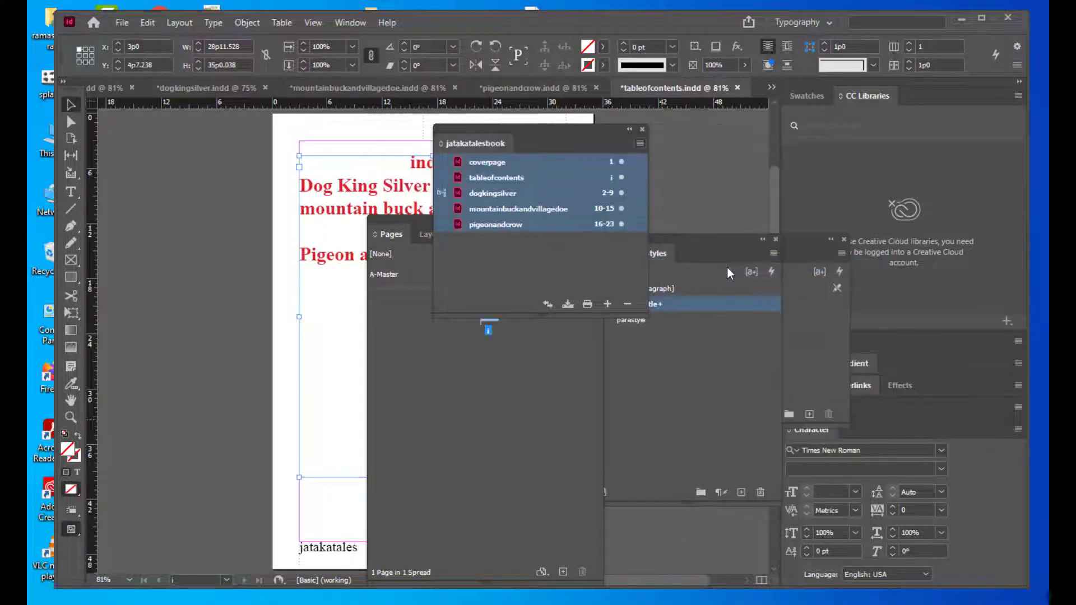
pyautogui.moveTo(513, 149); pyautogui.dragTo(590, 142)
# Review the package's summary, fonts, colors and inks, print settings and external plug-ins
pyautogui.click(462, 249)
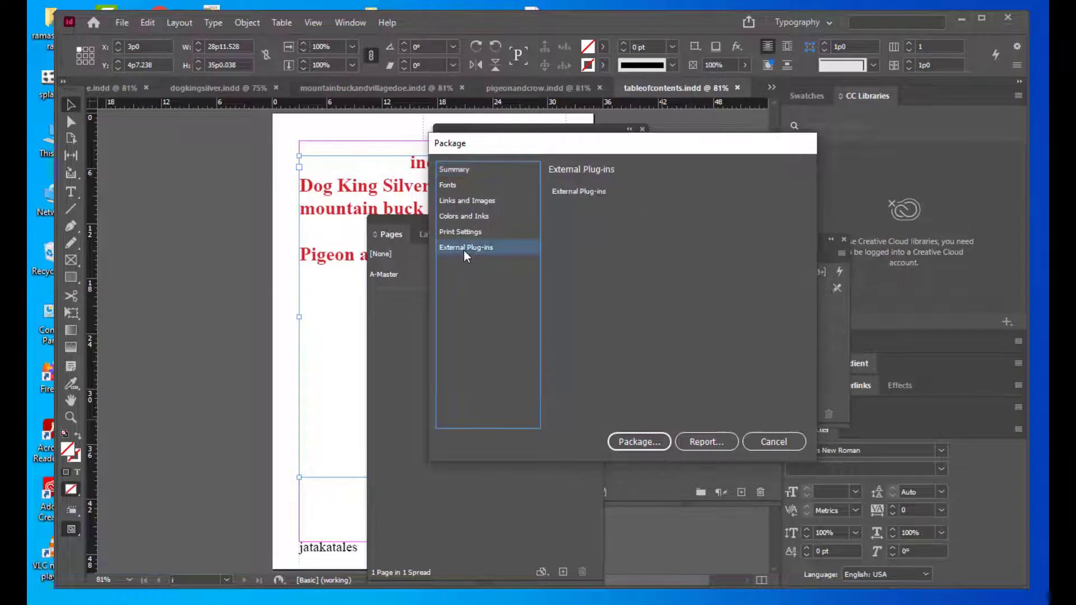
pyautogui.click(454, 170)
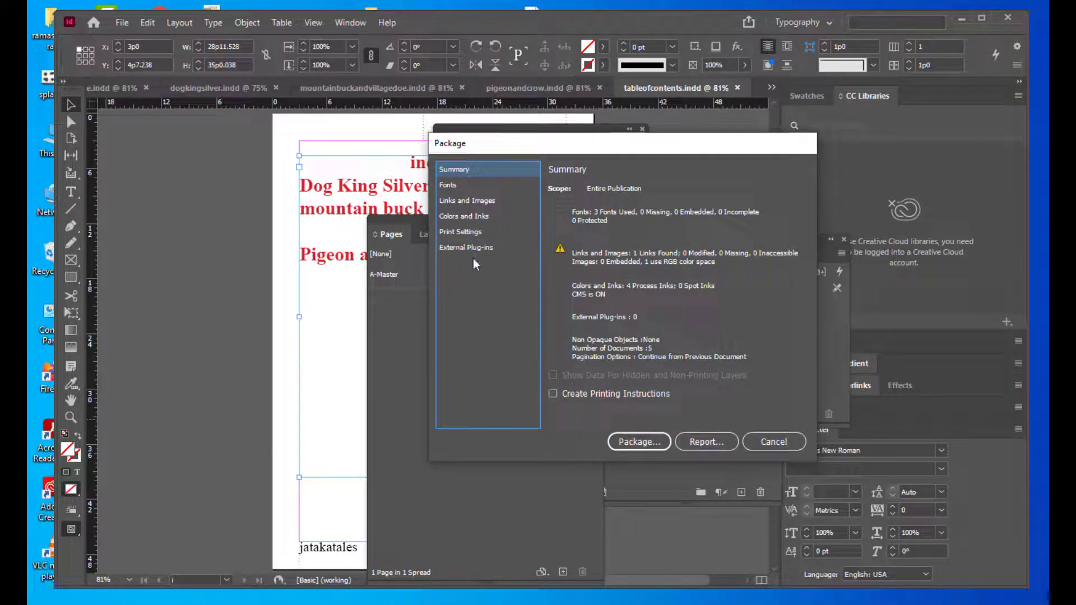
pyautogui.click(469, 214)
pyautogui.click(468, 232)
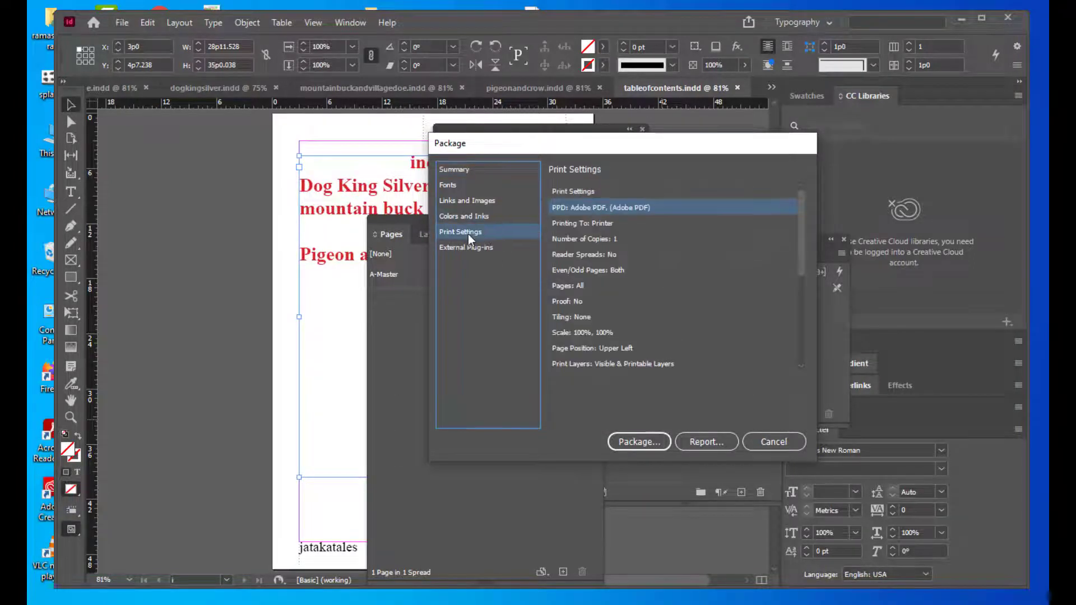
pyautogui.click(463, 249)
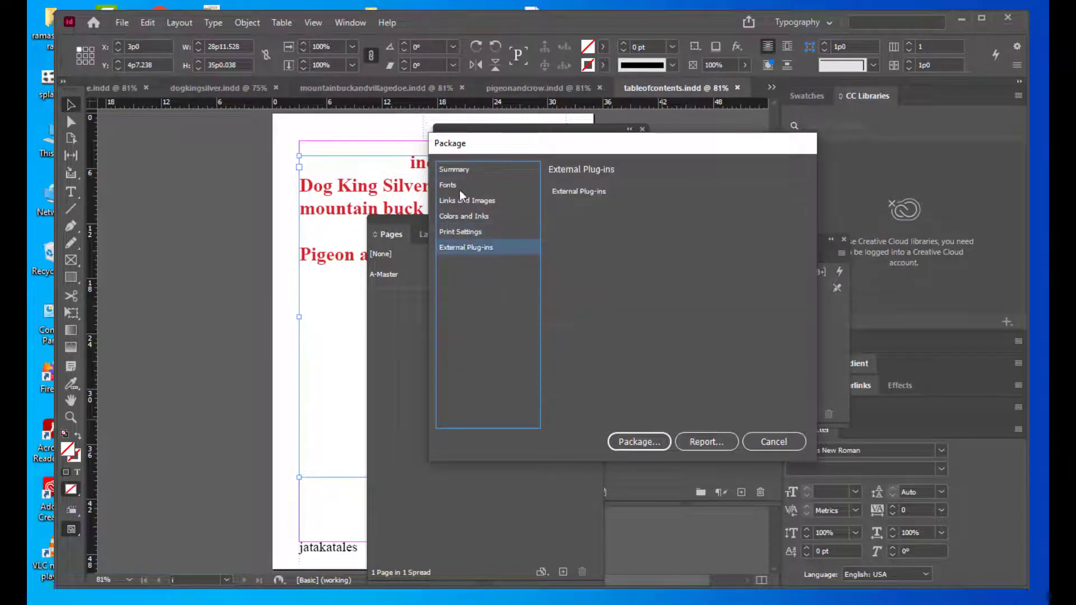
pyautogui.click(456, 186)
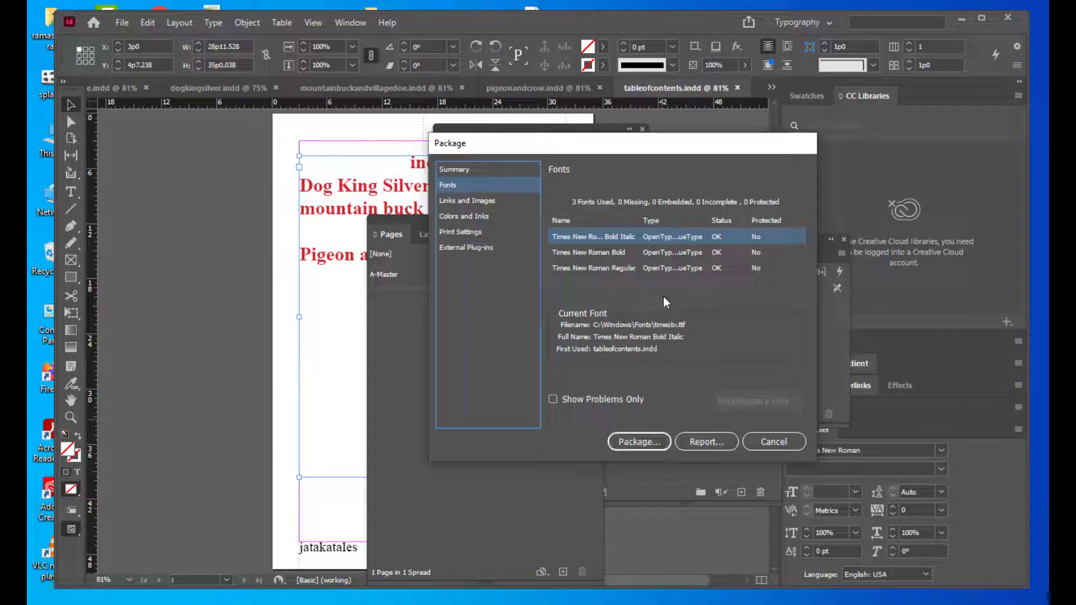
# Proceed to the package publication options and check the PDF presets, keeping [Press Quality]
pyautogui.click(633, 442)
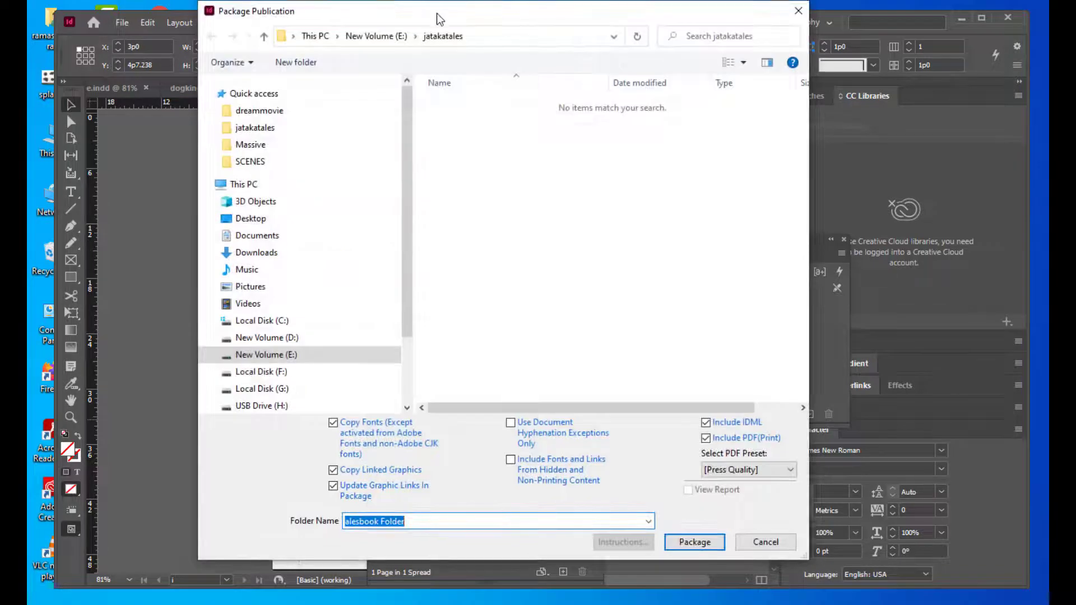
pyautogui.moveTo(438, 13); pyautogui.dragTo(380, 22)
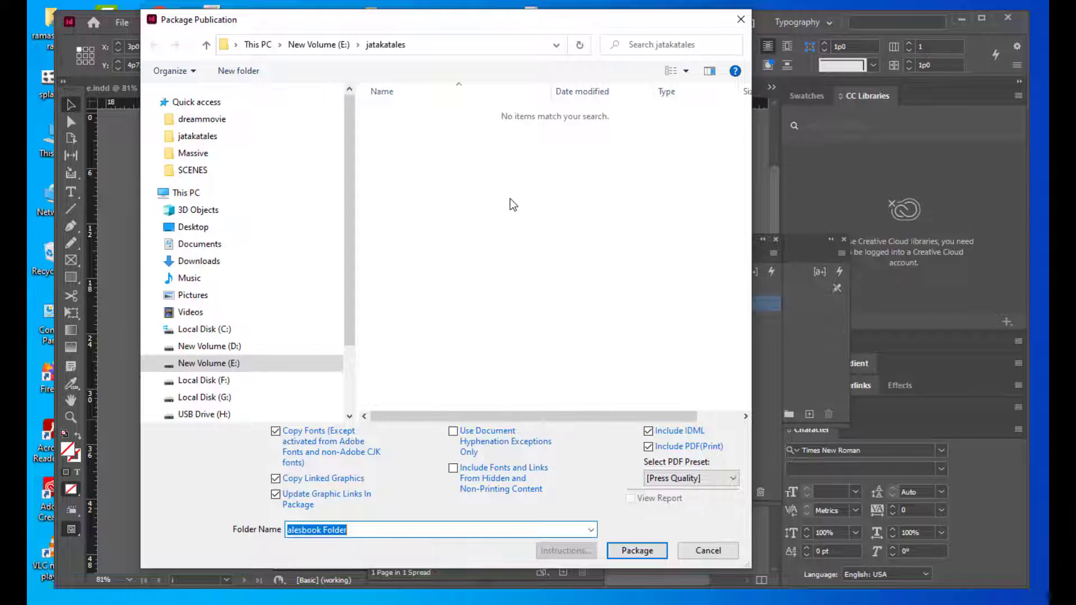
pyautogui.moveTo(405, 22); pyautogui.dragTo(365, 23)
pyautogui.click(644, 481)
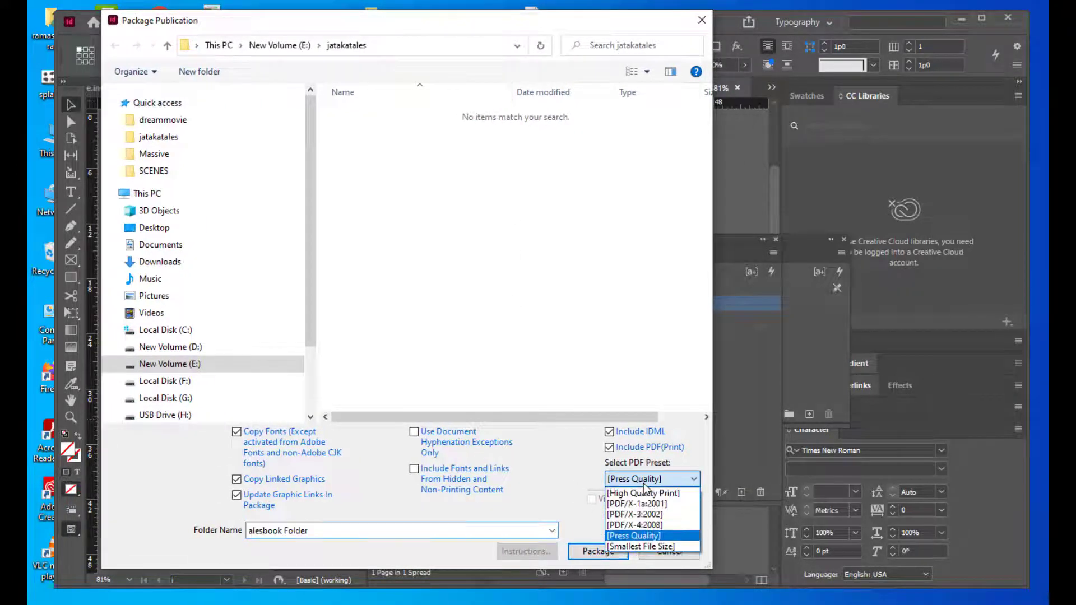
pyautogui.click(643, 484)
# Name the package folder jatakatalesbook and start creating the package in the jatakatales folder
pyautogui.tripleClick(328, 532)
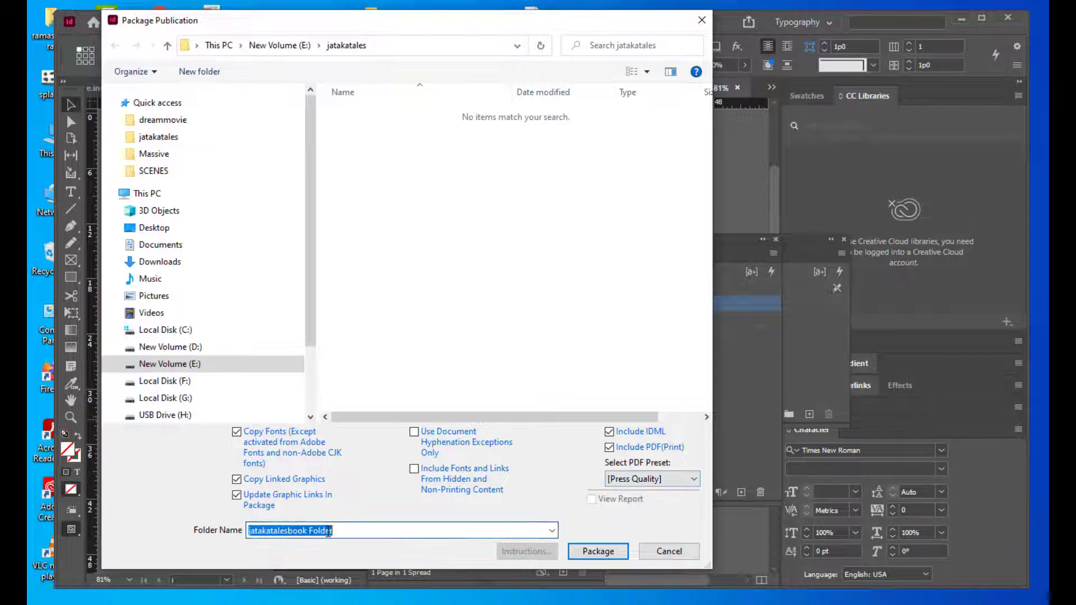
pyautogui.click(361, 531)
pyautogui.moveTo(360, 530); pyautogui.dragTo(183, 531)
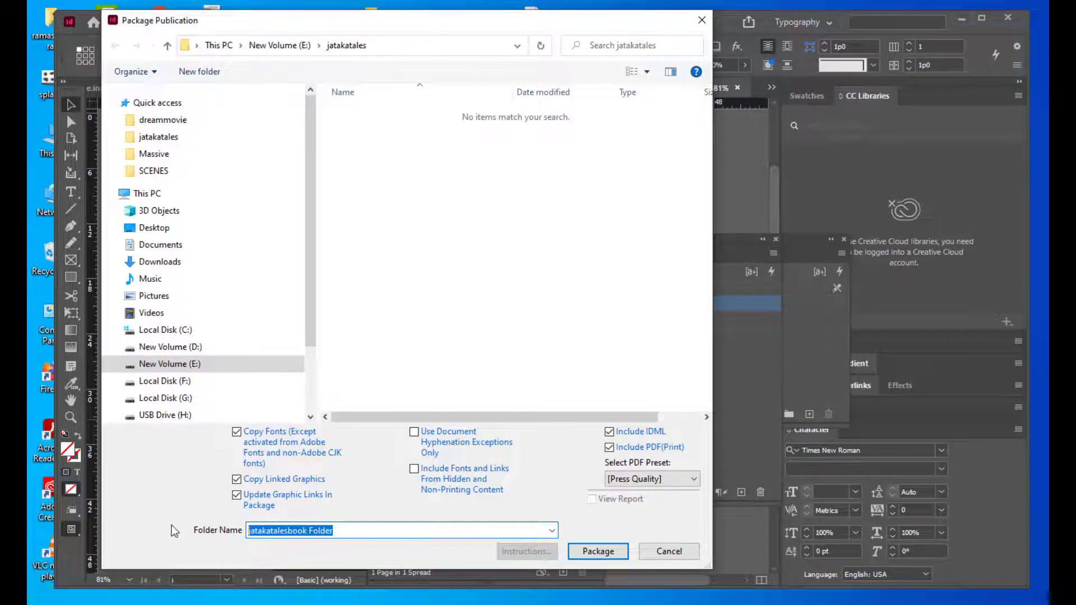
pyautogui.write('jatak')
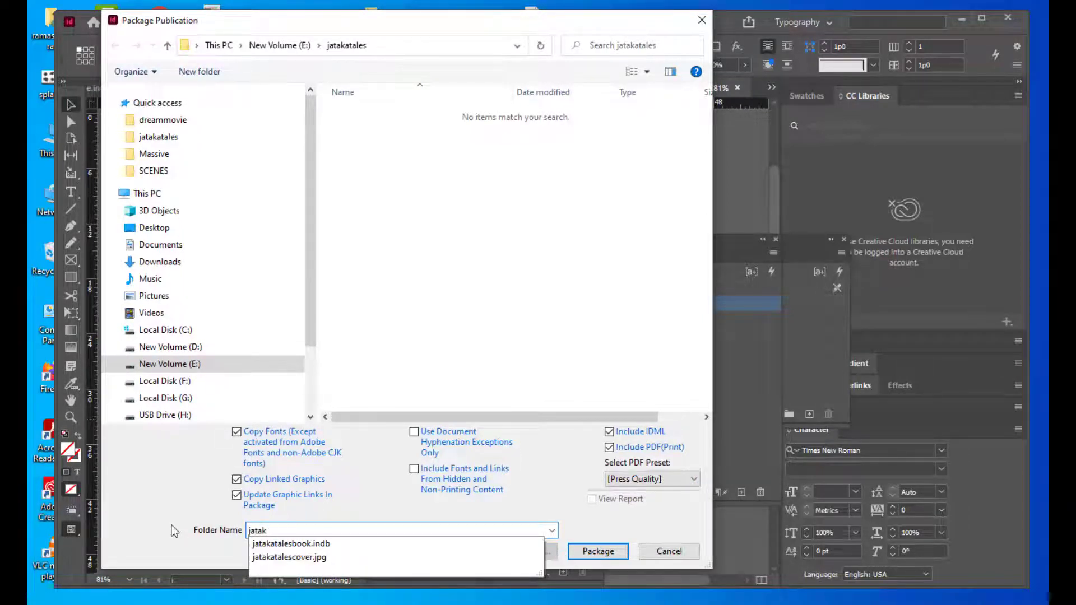
pyautogui.write('atalesbook')
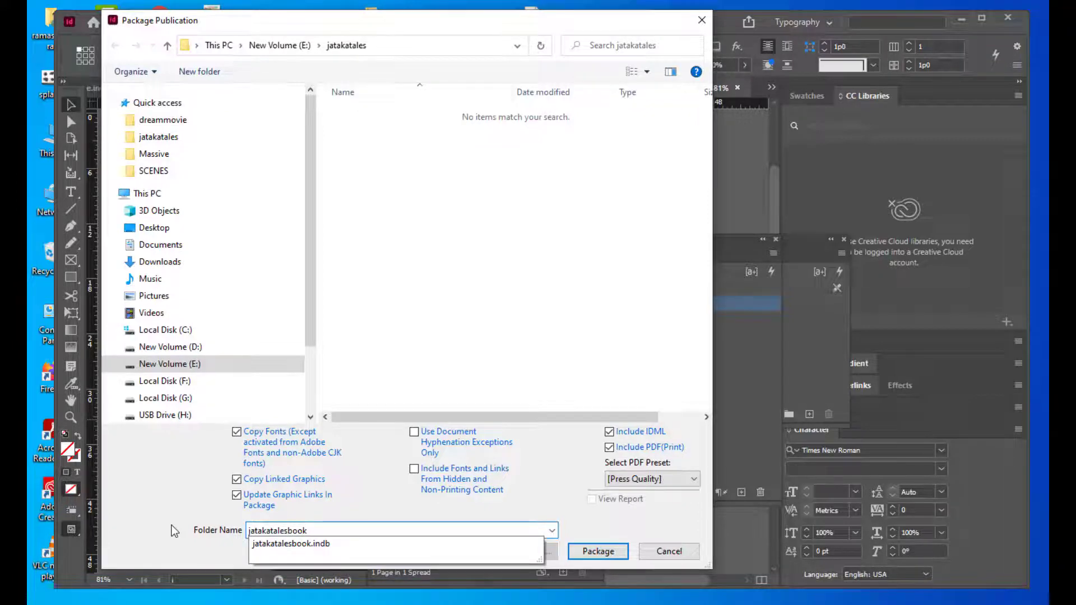
pyautogui.click(192, 516)
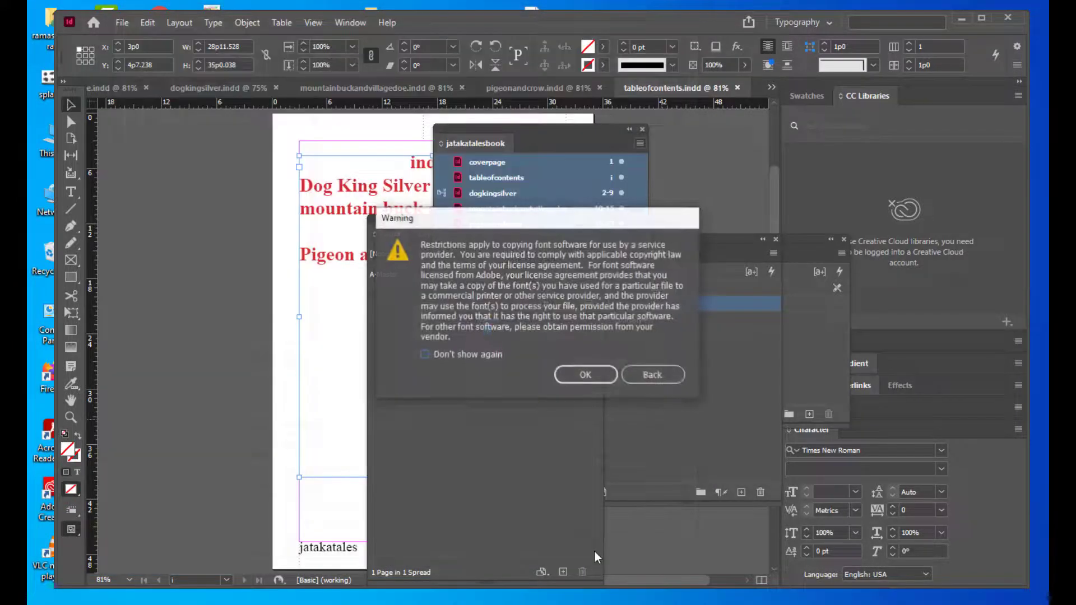
# Accept the font copying notice to create the package, and open the resulting jatakatalesbook folder in File Explorer
pyautogui.click(595, 551)
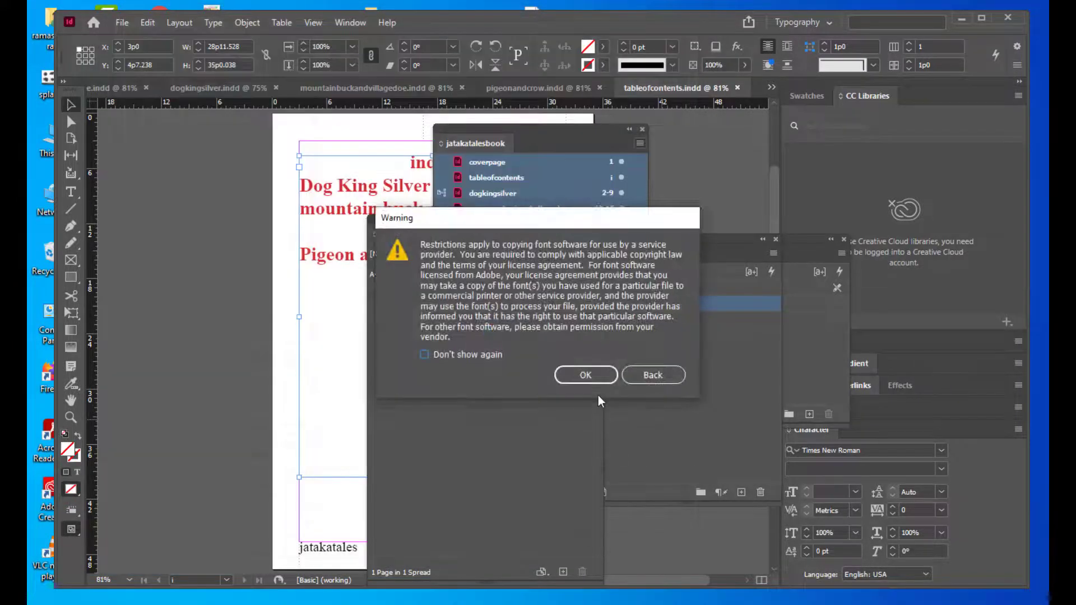
pyautogui.click(596, 375)
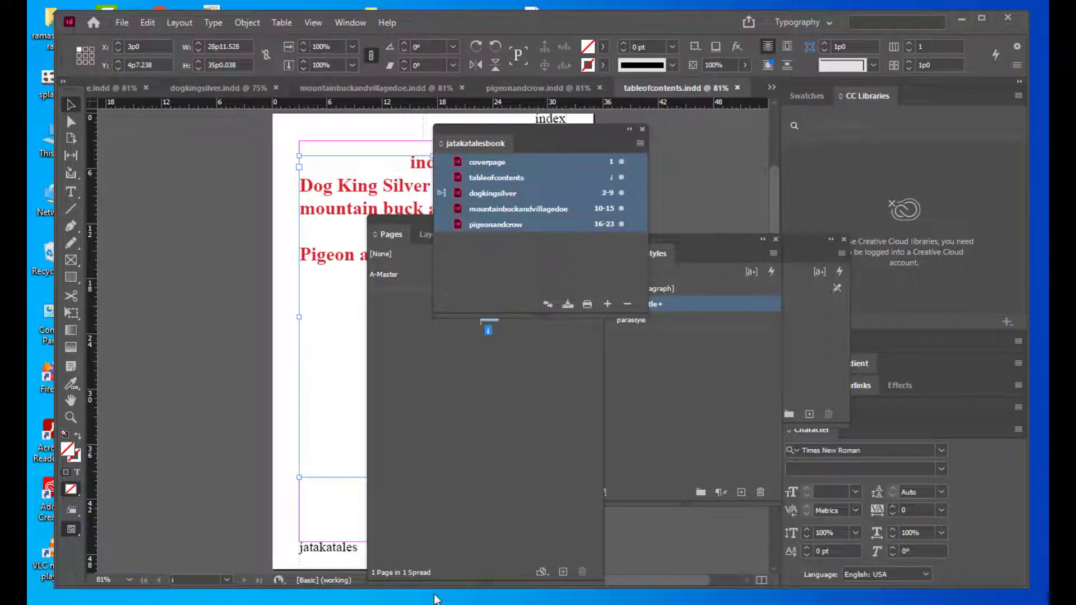
pyautogui.click(413, 596)
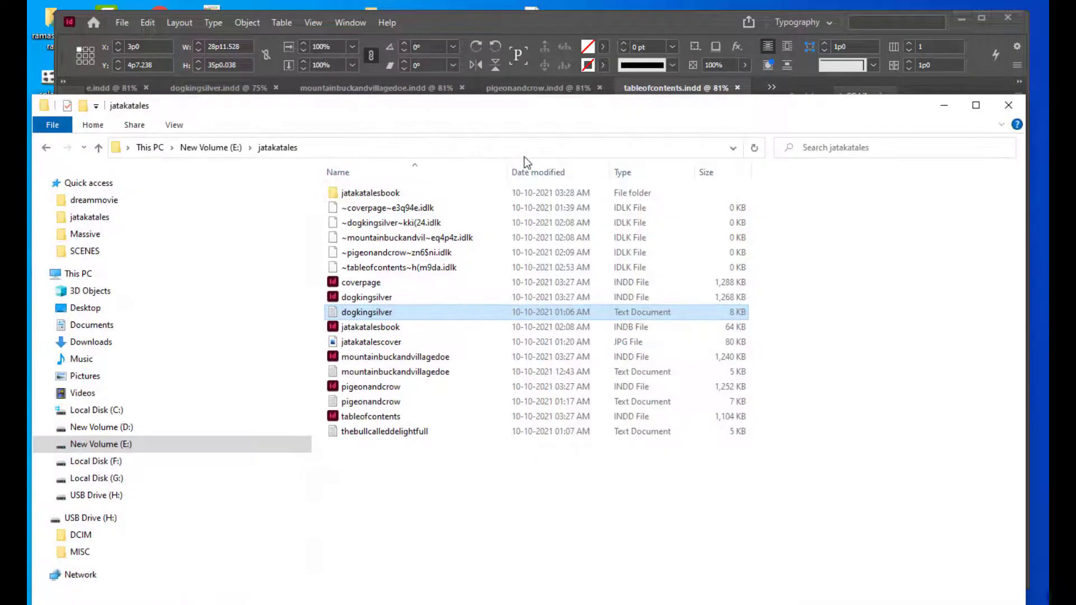
pyautogui.moveTo(441, 109); pyautogui.dragTo(486, 102)
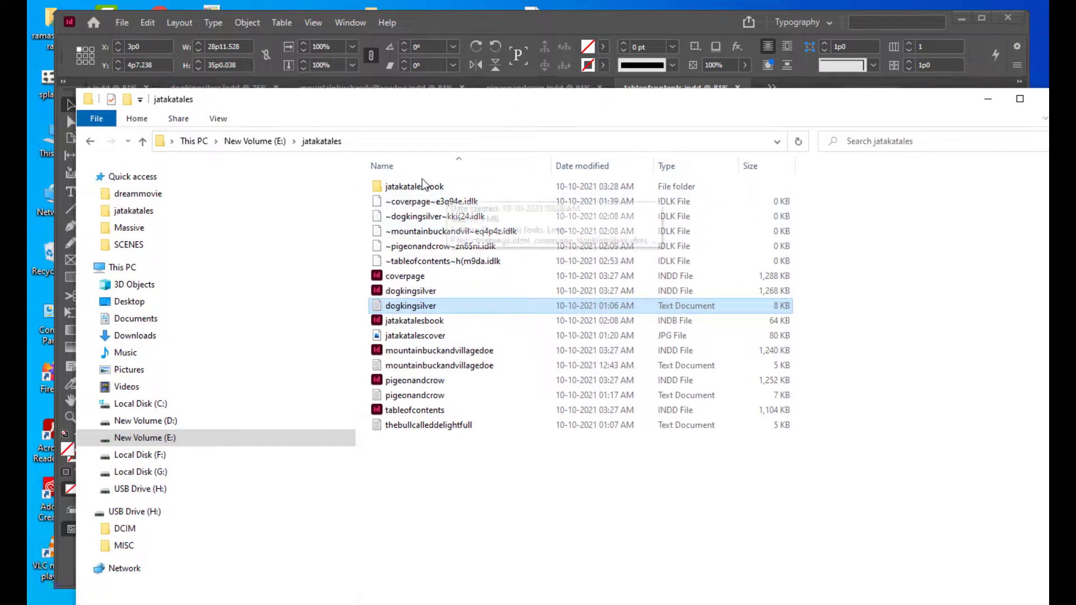
pyautogui.click(394, 190)
pyautogui.doubleClick(395, 191)
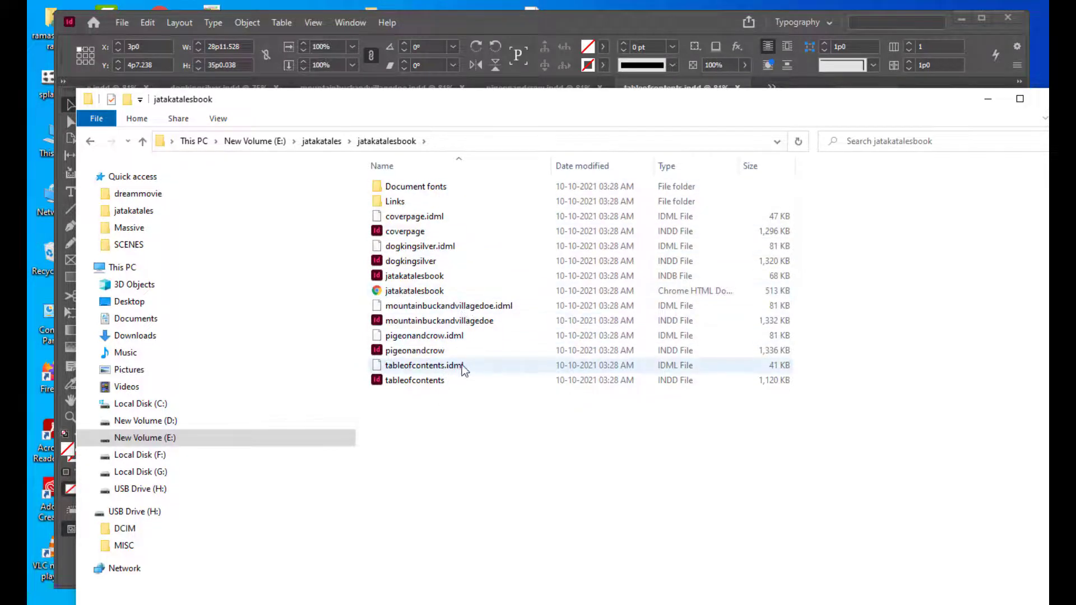
# Open the packaged jatakatalesbook PDF in Chrome and look through its cover, index and first two stories, returning to the index page
pyautogui.click(431, 294)
pyautogui.doubleClick(430, 295)
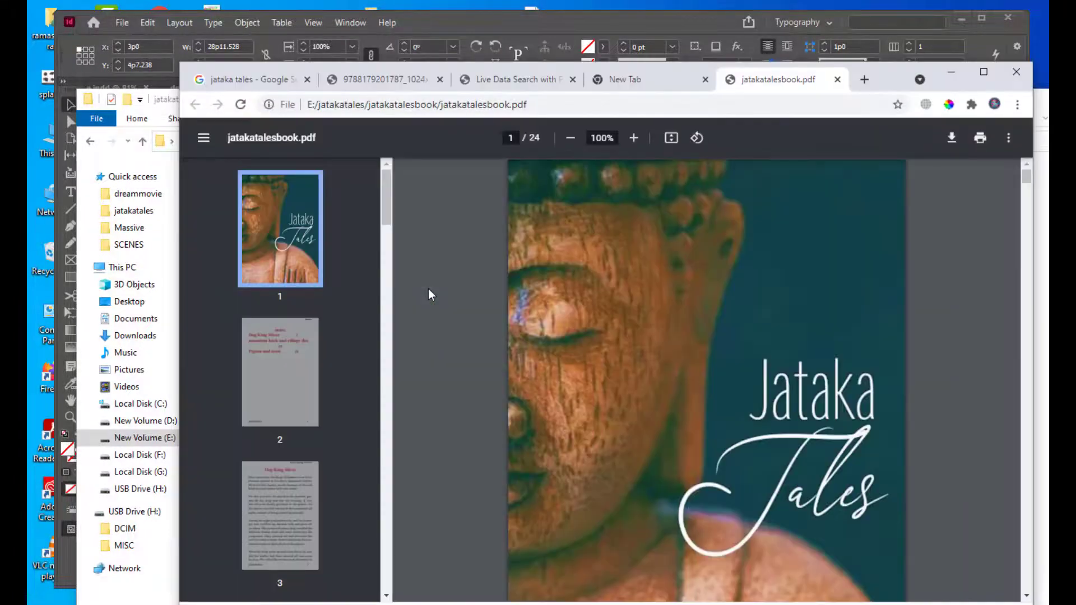
pyautogui.scroll(-5, 596, 290)
pyautogui.scroll(-15, 616, 291)
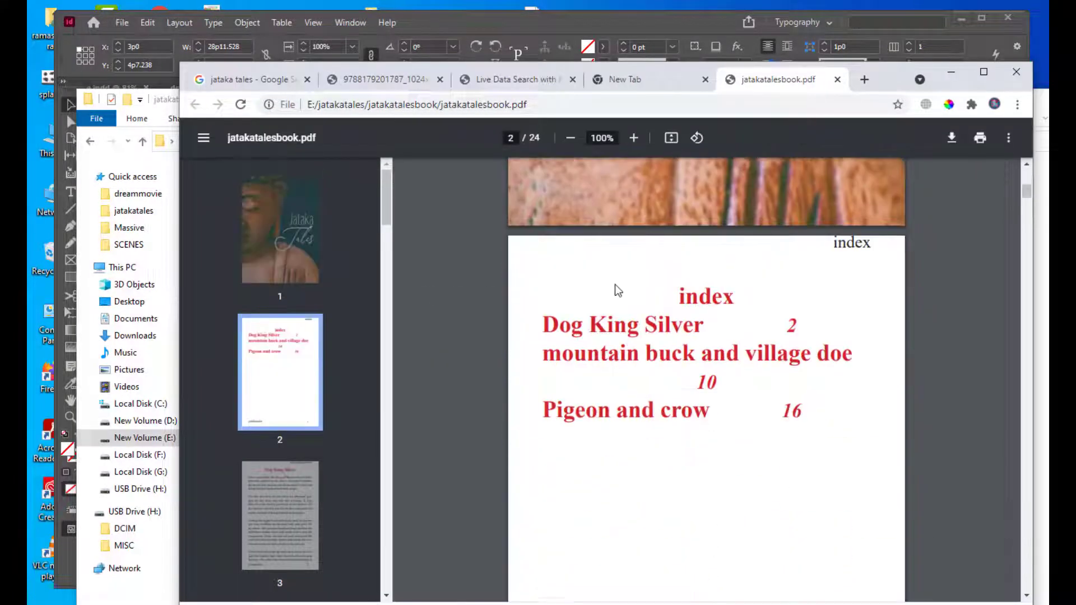
pyautogui.scroll(-15, 617, 290)
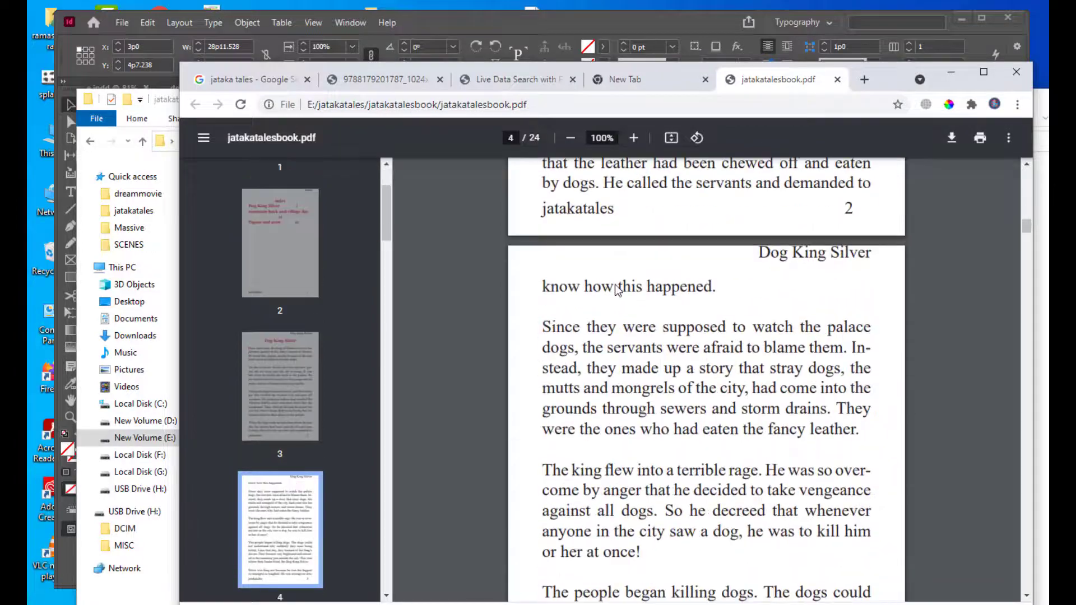
pyautogui.scroll(-15, 618, 290)
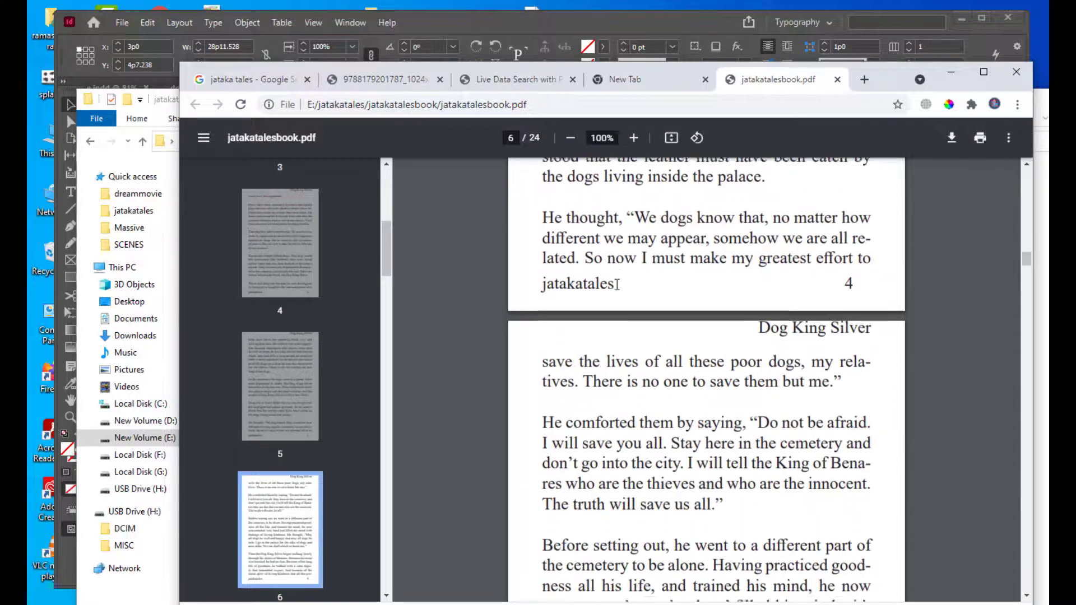
pyautogui.scroll(-15, 616, 285)
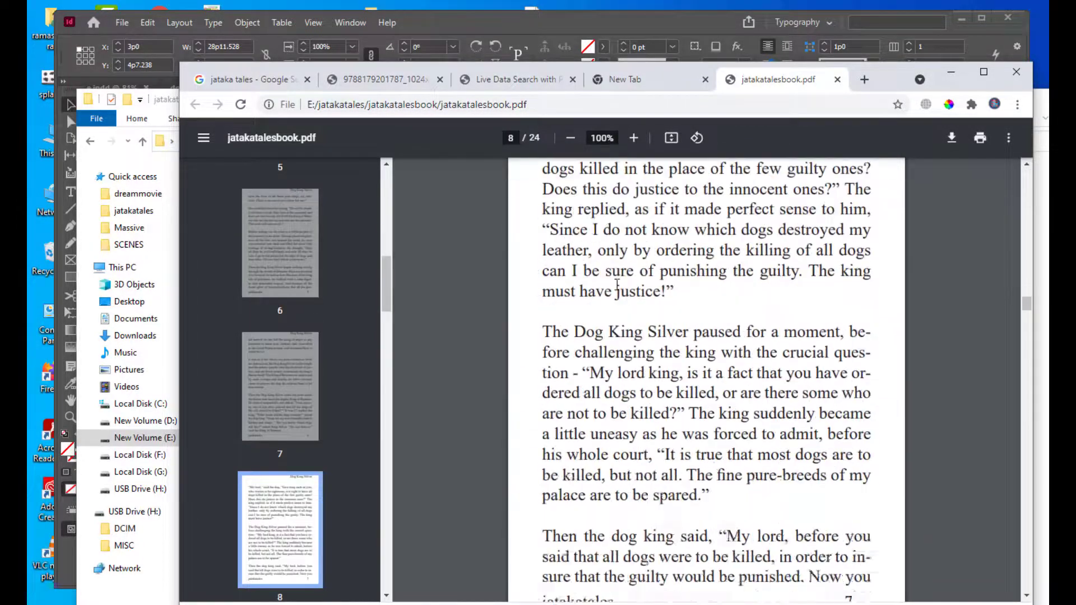
pyautogui.scroll(-15, 617, 285)
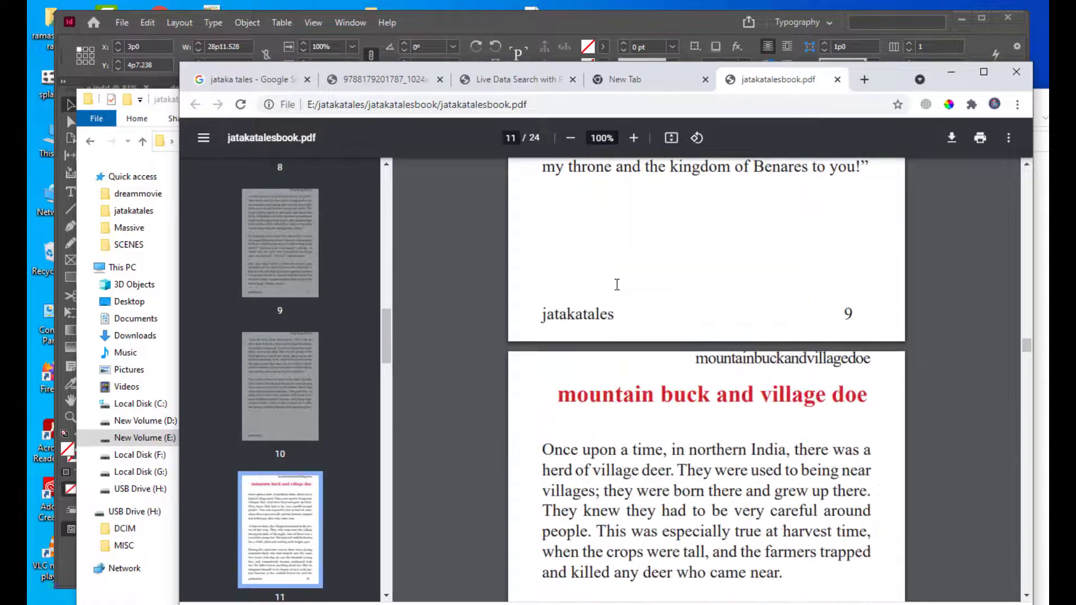
pyautogui.scroll(-15, 617, 285)
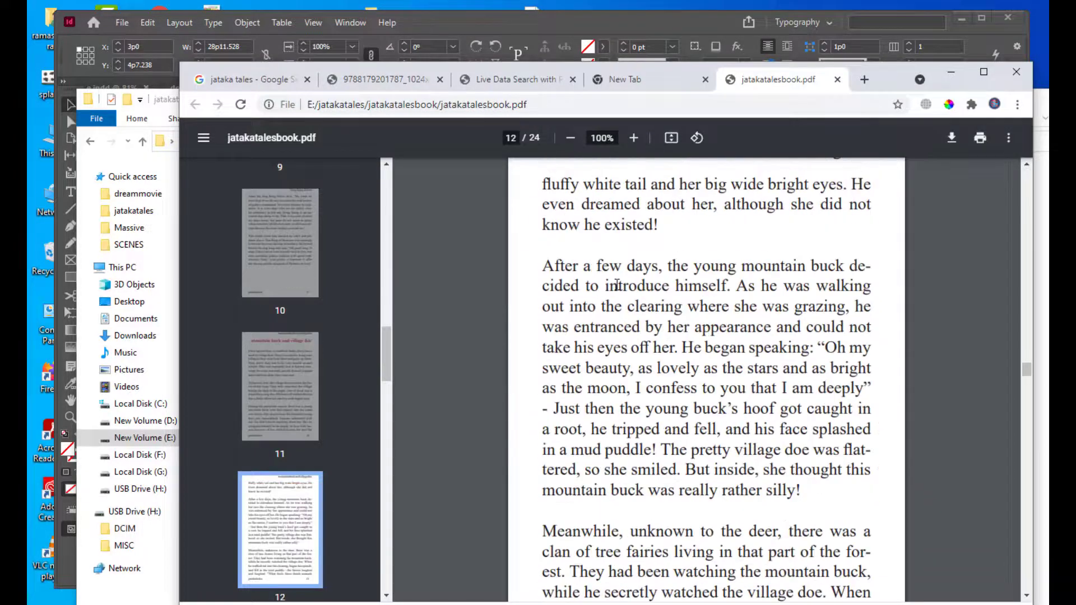
pyautogui.scroll(-15, 617, 288)
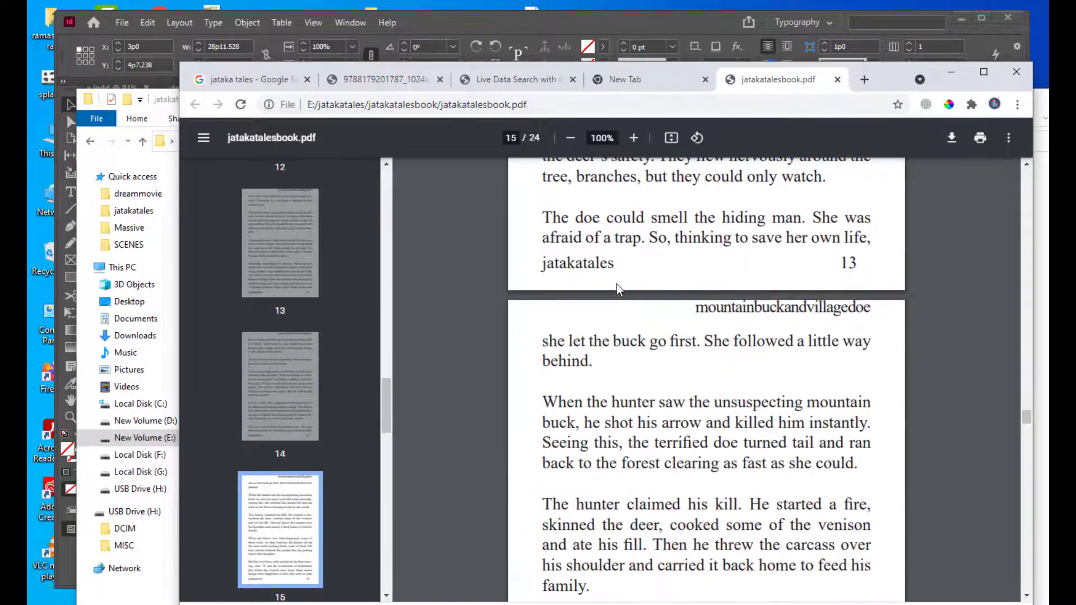
pyautogui.scroll(15, 620, 289)
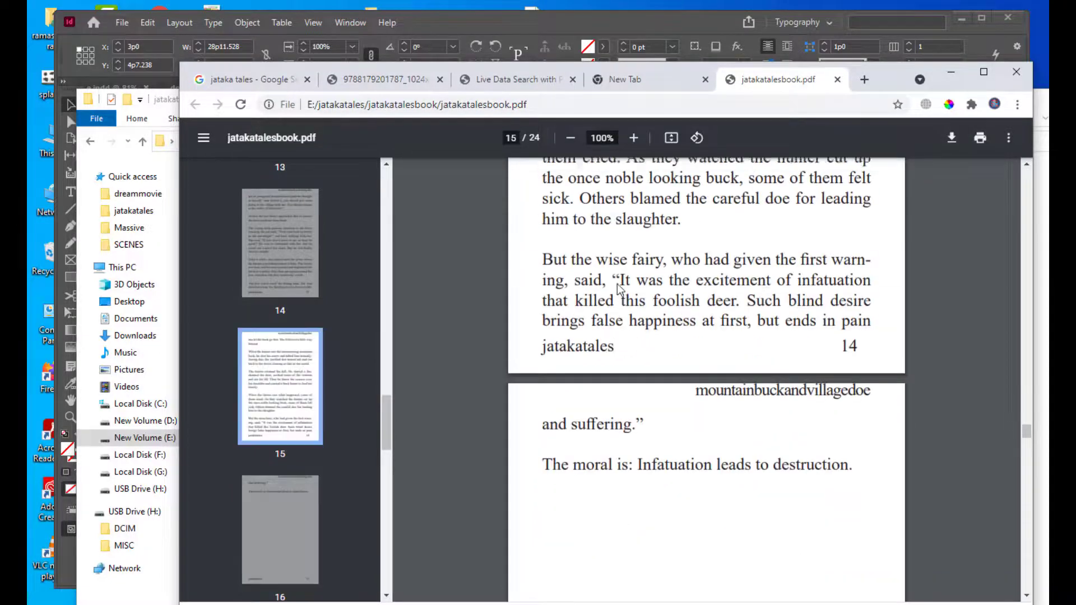
pyautogui.scroll(20, 621, 284)
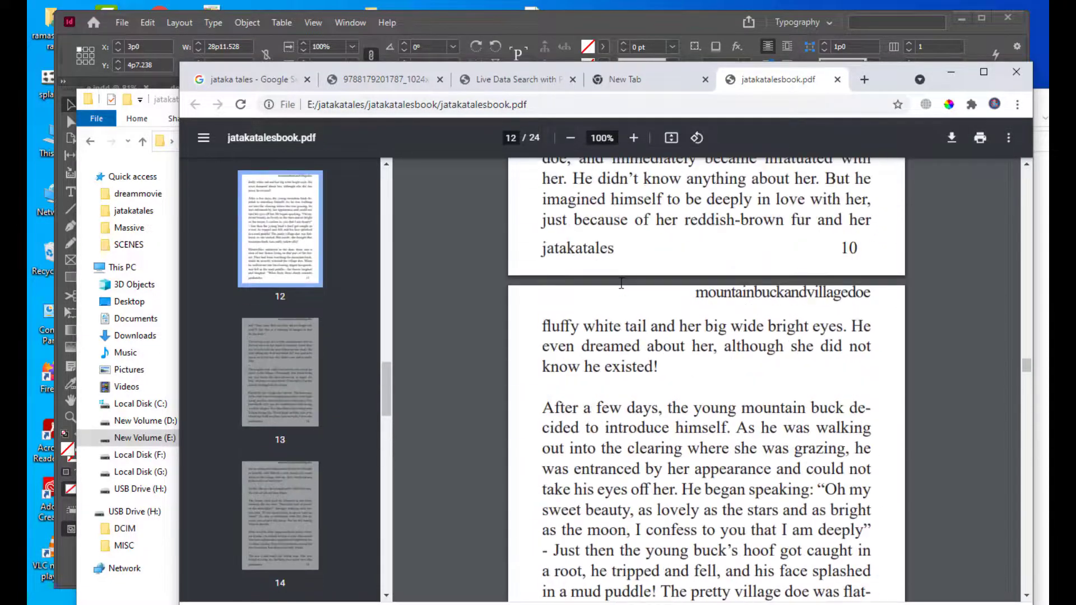
pyautogui.scroll(20, 621, 284)
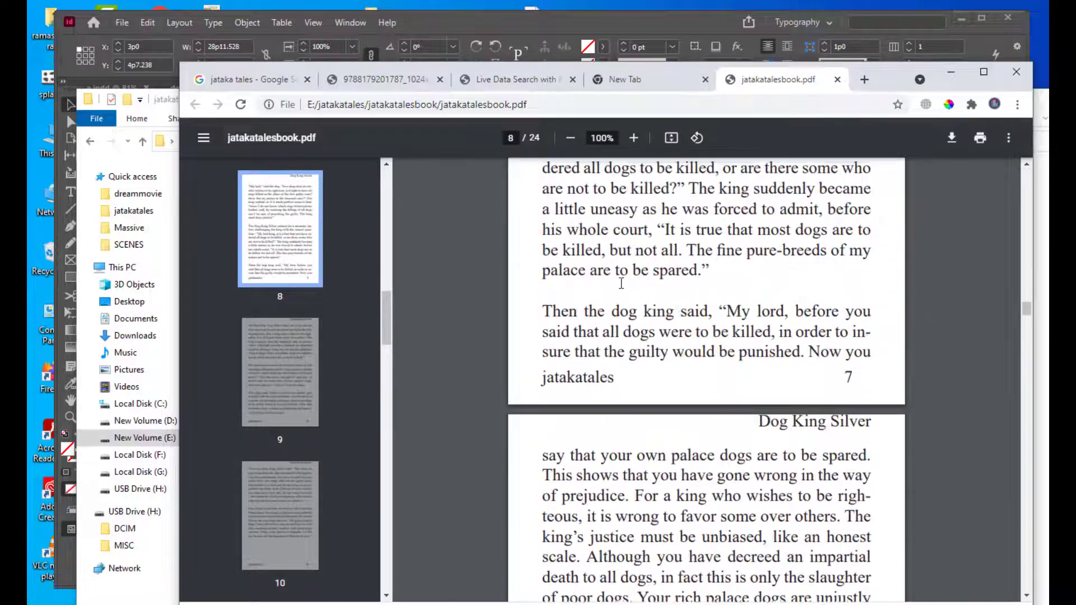
pyautogui.scroll(15, 620, 283)
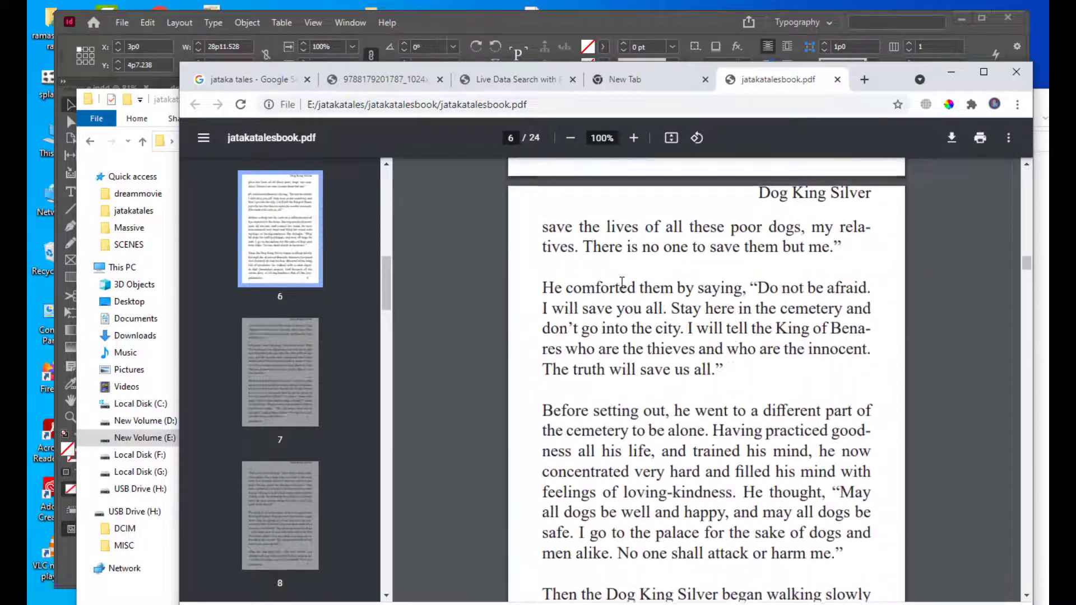
pyautogui.scroll(15, 621, 283)
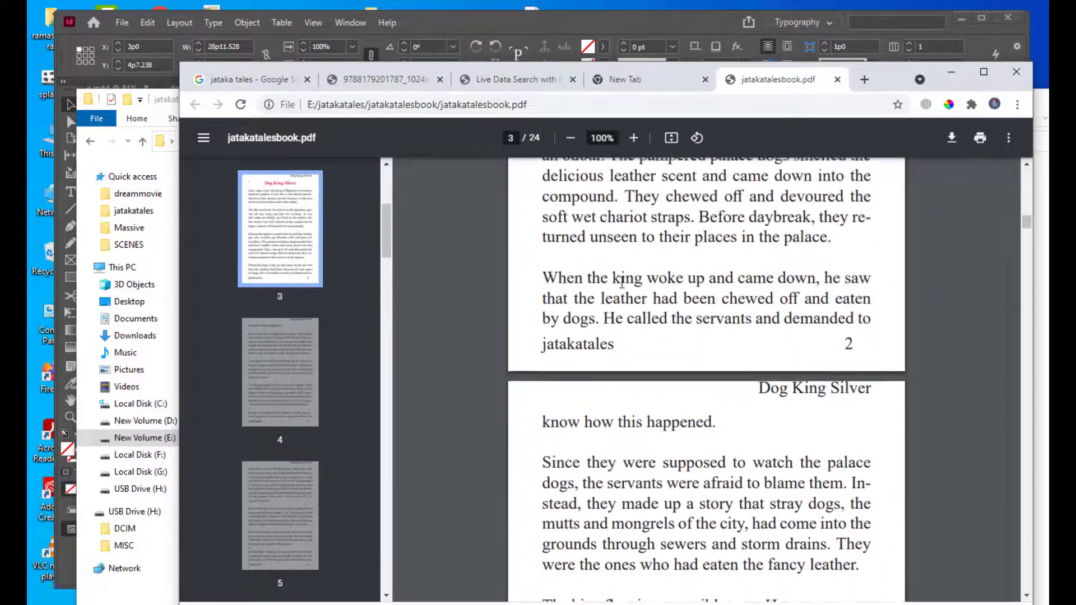
pyautogui.scroll(5, 622, 282)
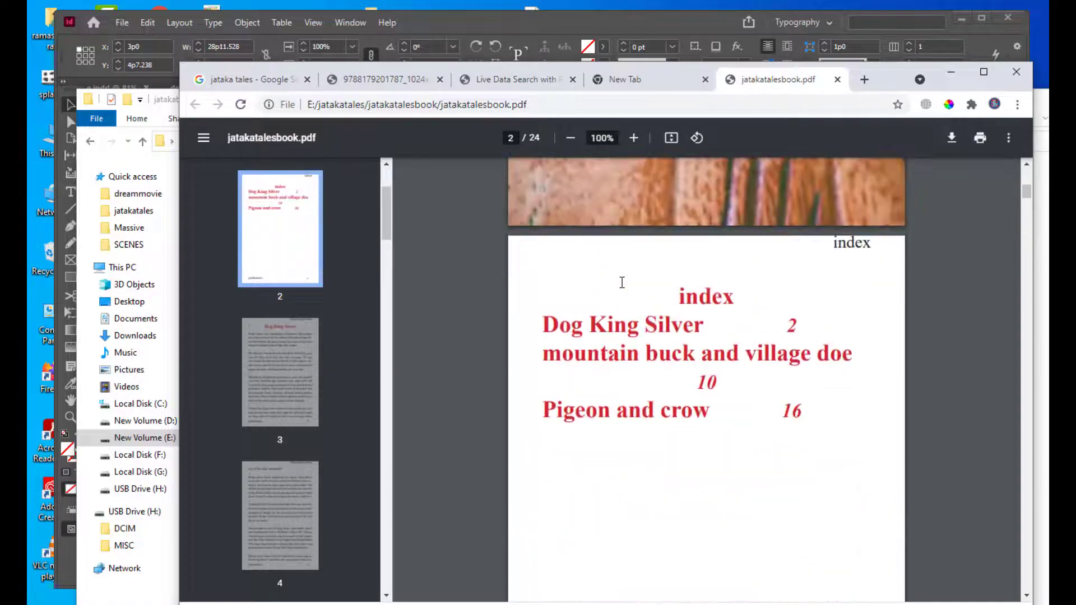
# Check the running headers, footers and page numbers from the index through the Pigeon and crow story, and put the PDF away
pyautogui.scroll(-20, 621, 282)
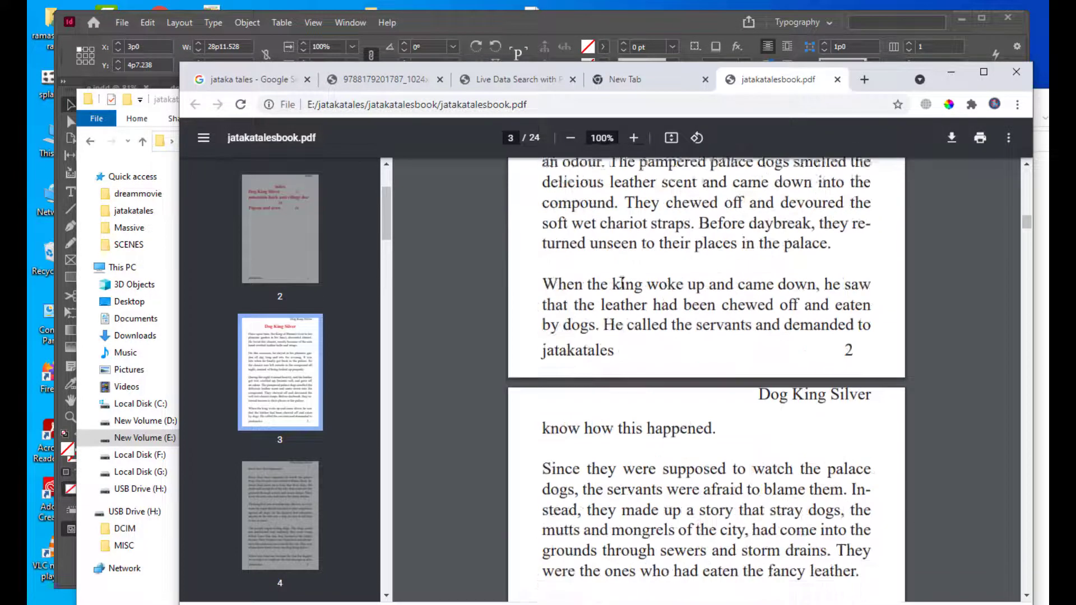
pyautogui.scroll(-18, 621, 283)
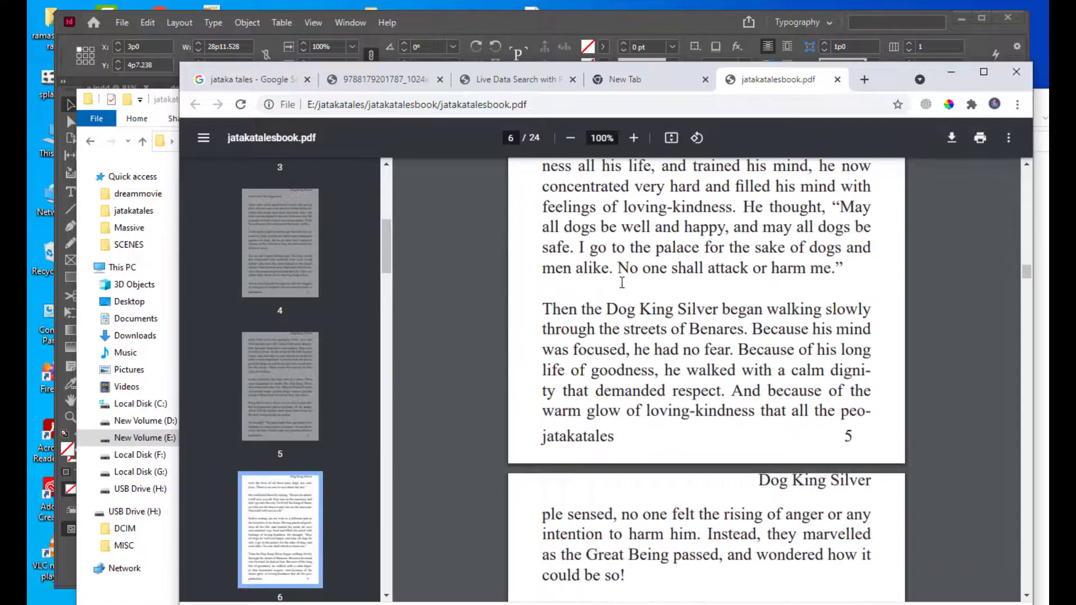
pyautogui.scroll(-20, 622, 283)
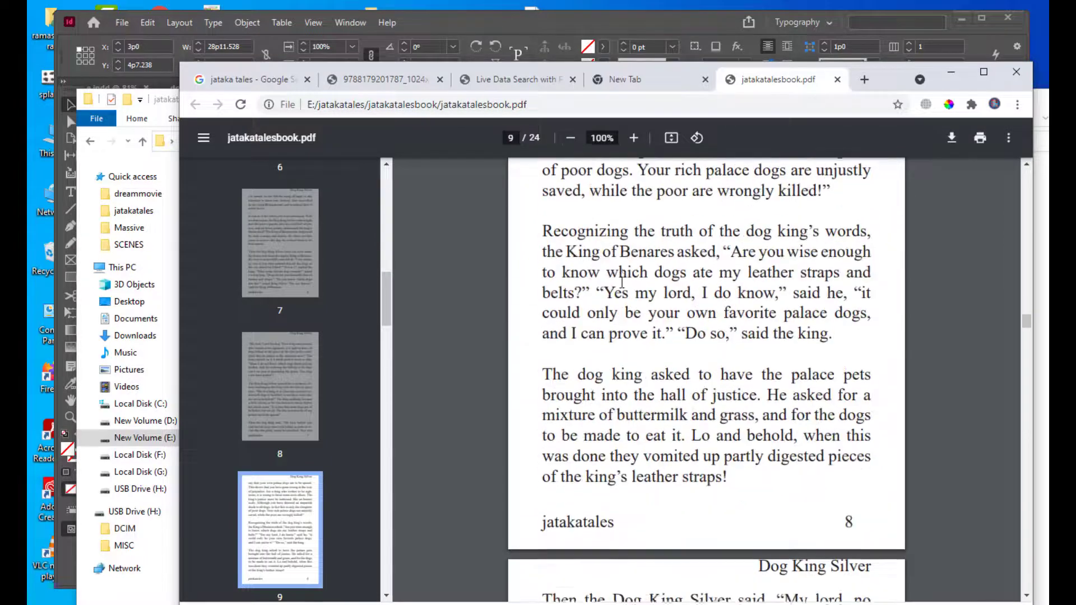
pyautogui.scroll(13, 622, 282)
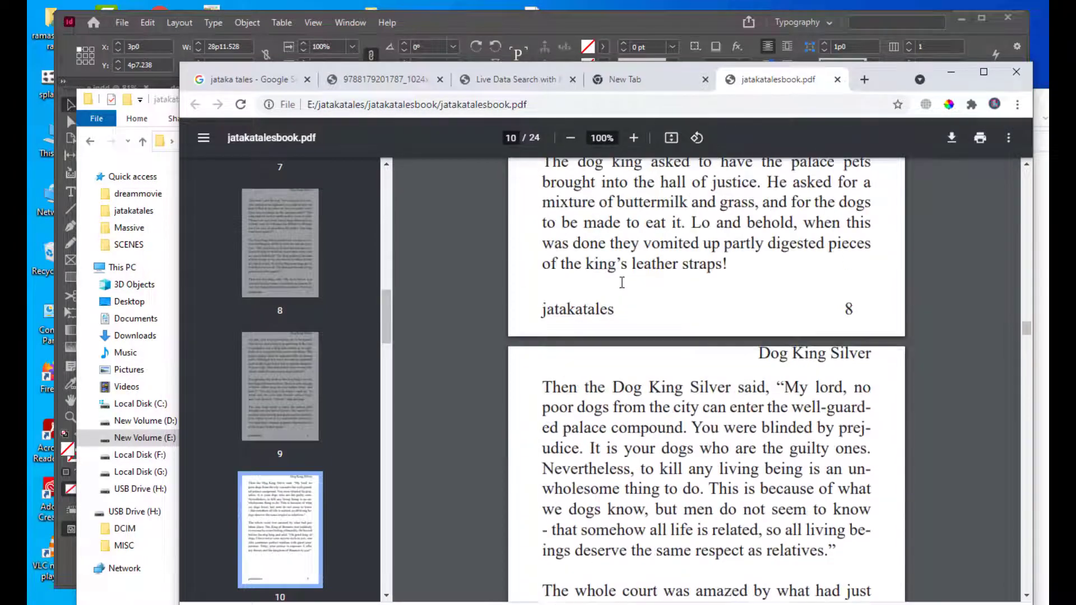
pyautogui.scroll(-6, 621, 281)
pyautogui.scroll(-20, 621, 281)
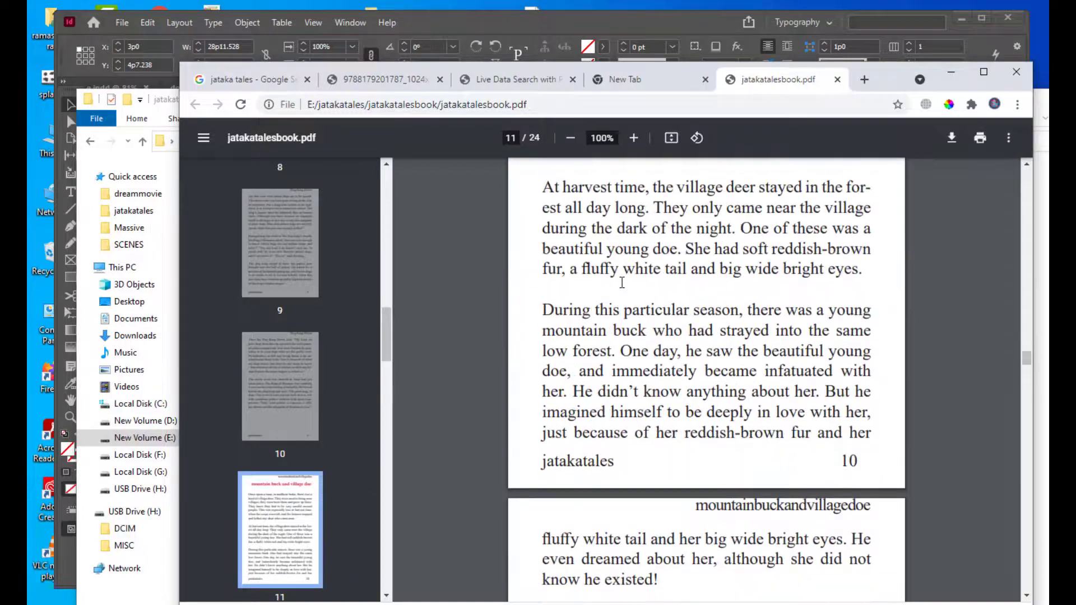
pyautogui.scroll(-20, 622, 282)
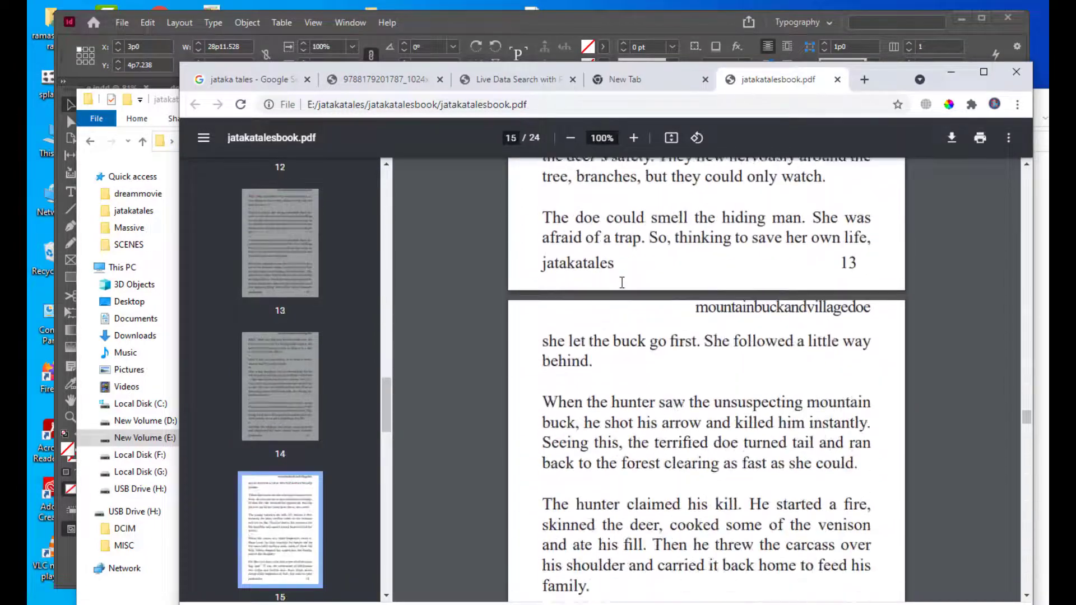
pyautogui.scroll(-20, 622, 282)
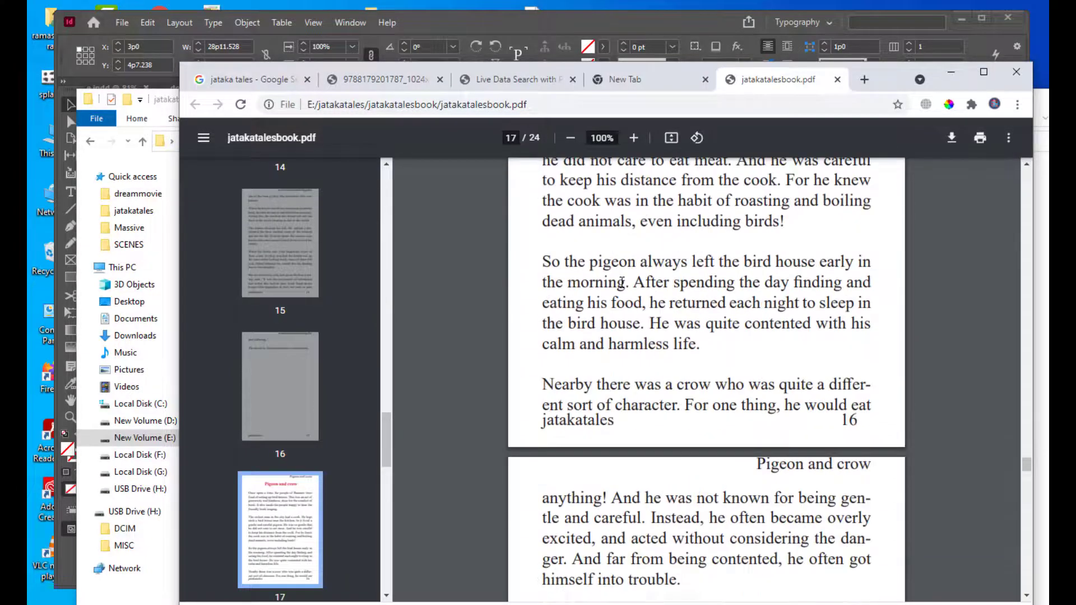
pyautogui.scroll(-20, 622, 281)
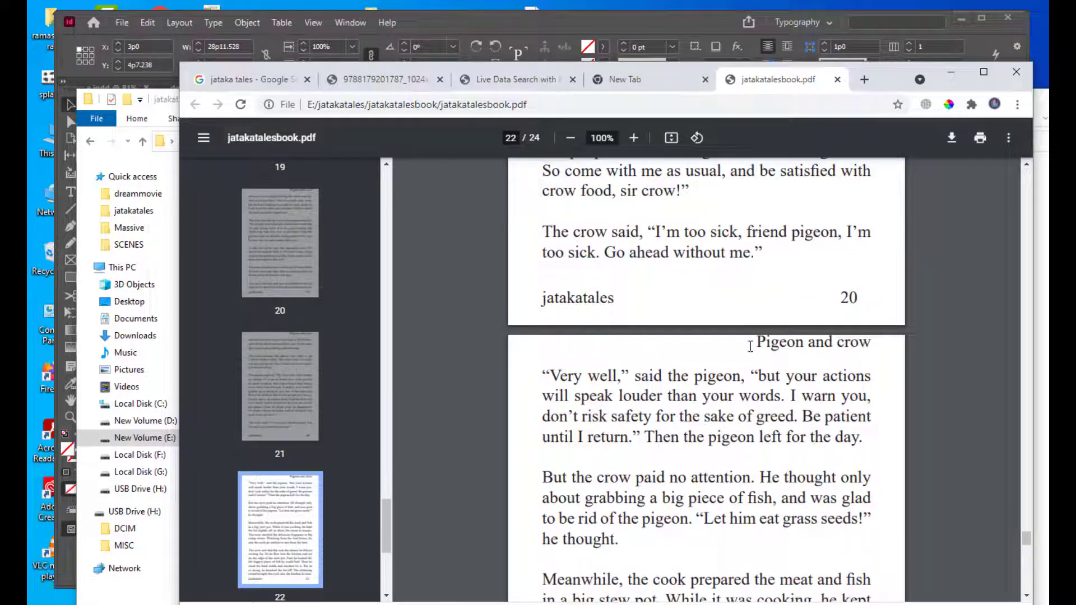
pyautogui.click(950, 72)
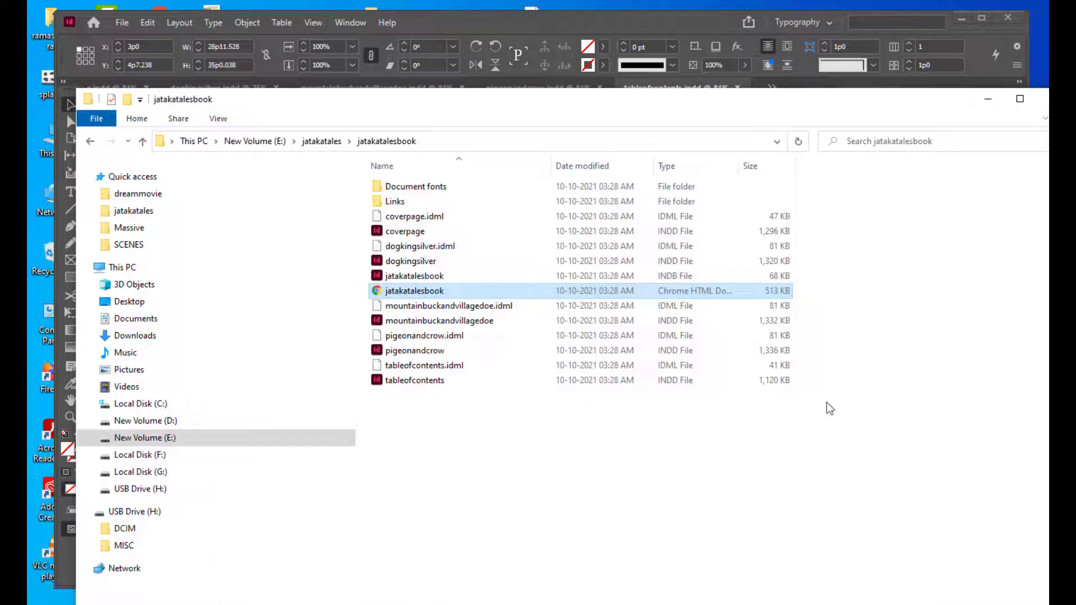
# Return to the jatakatales folder, view the story text in thebullcalleddelightfull, and go back to InDesign
pyautogui.click(311, 142)
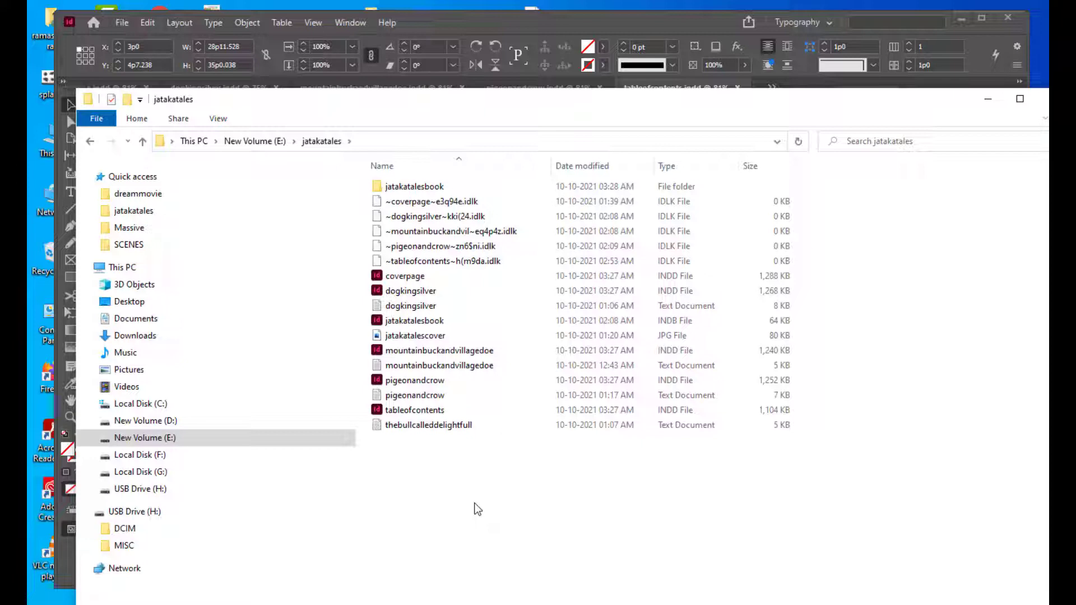
pyautogui.moveTo(548, 101); pyautogui.dragTo(569, 86)
pyautogui.doubleClick(415, 418)
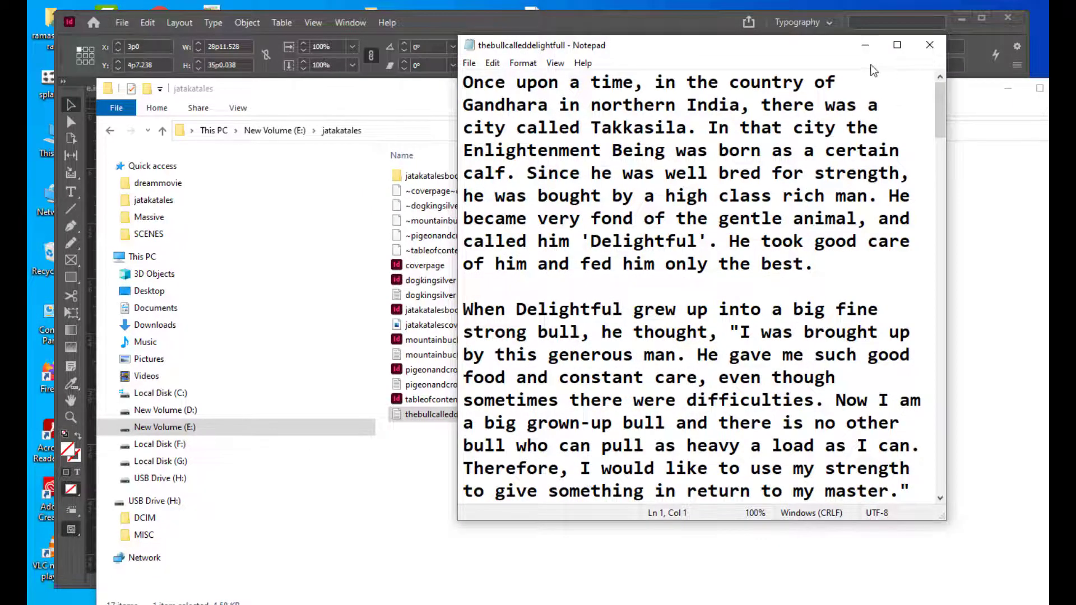
pyautogui.click(865, 45)
pyautogui.click(1005, 91)
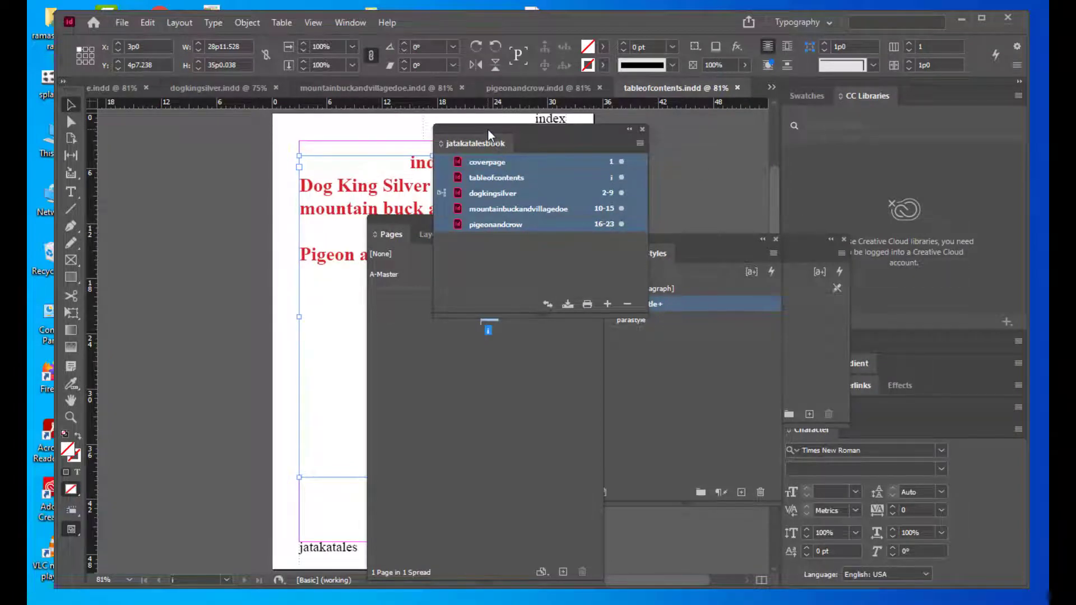
# Move the book panel off the index text and create a one-page A5 portrait document with facing pages and 3p0 margins
pyautogui.moveTo(488, 129); pyautogui.dragTo(611, 147)
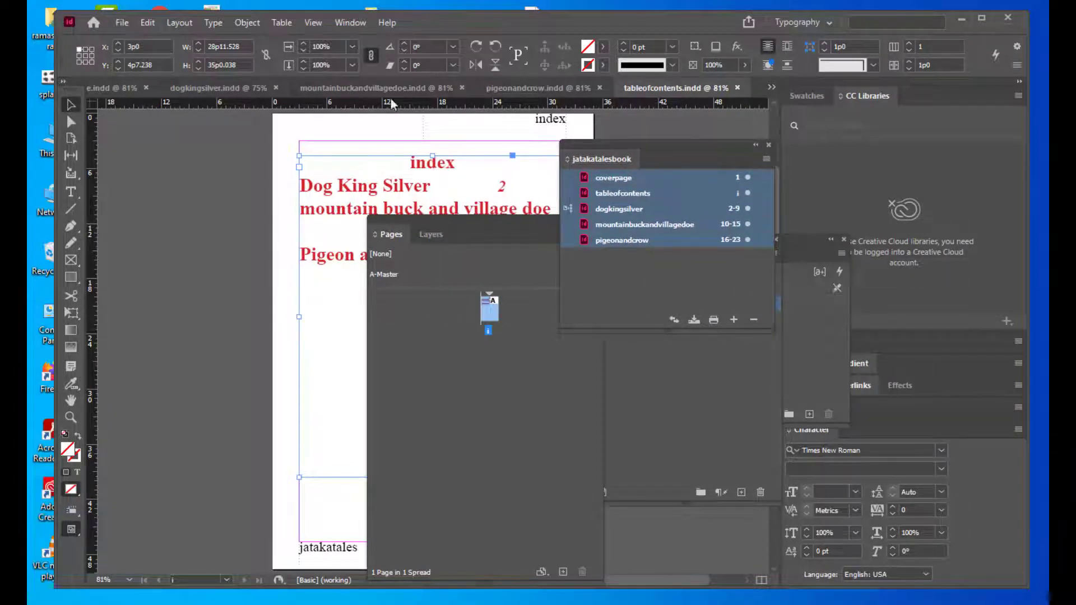
pyautogui.click(120, 23)
pyautogui.moveTo(132, 36)
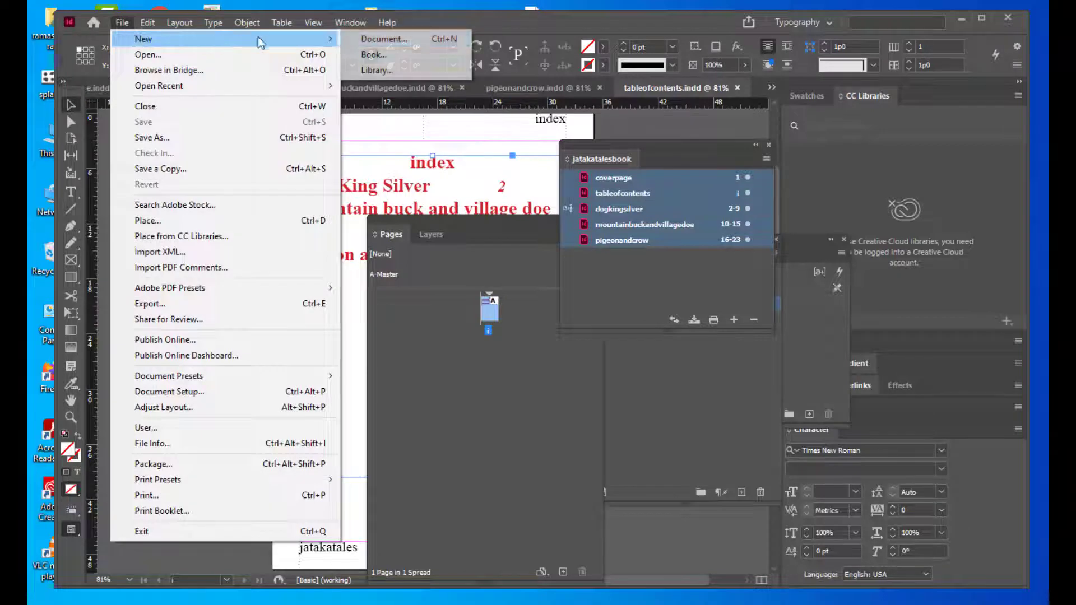
pyautogui.click(354, 36)
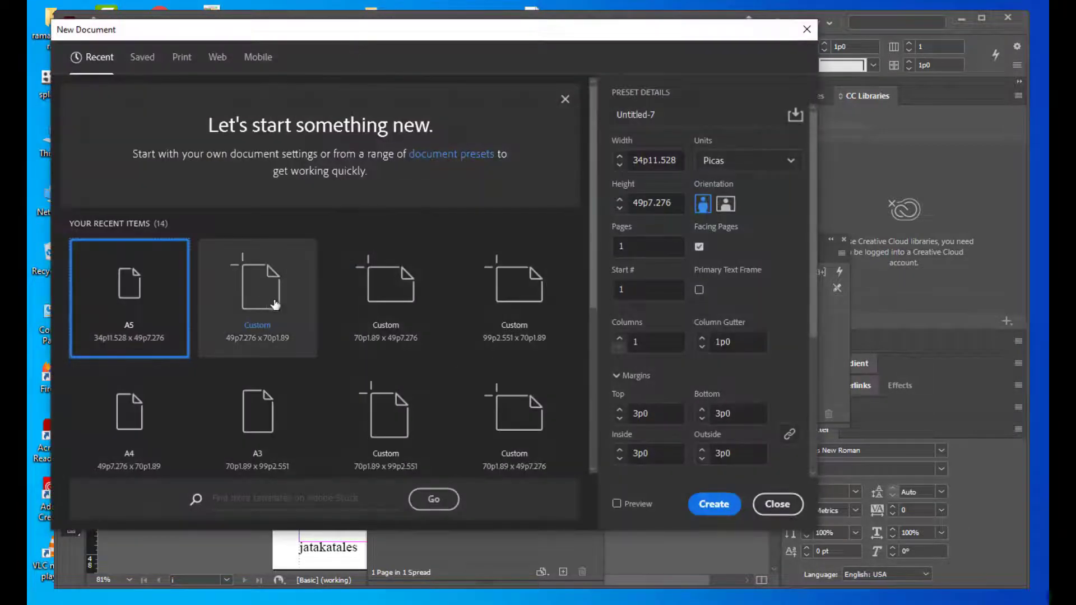
pyautogui.click(708, 503)
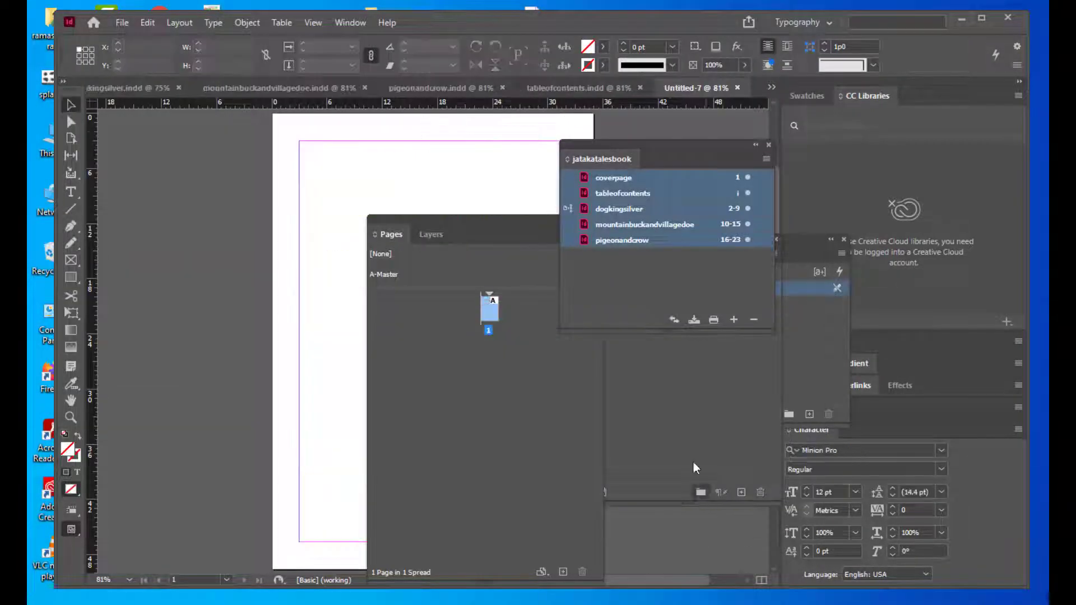
# Move the book and Pages panels off the page and save the new document in the jatakatales folder as thebullcalleddelightfull
pyautogui.moveTo(623, 142); pyautogui.dragTo(768, 147)
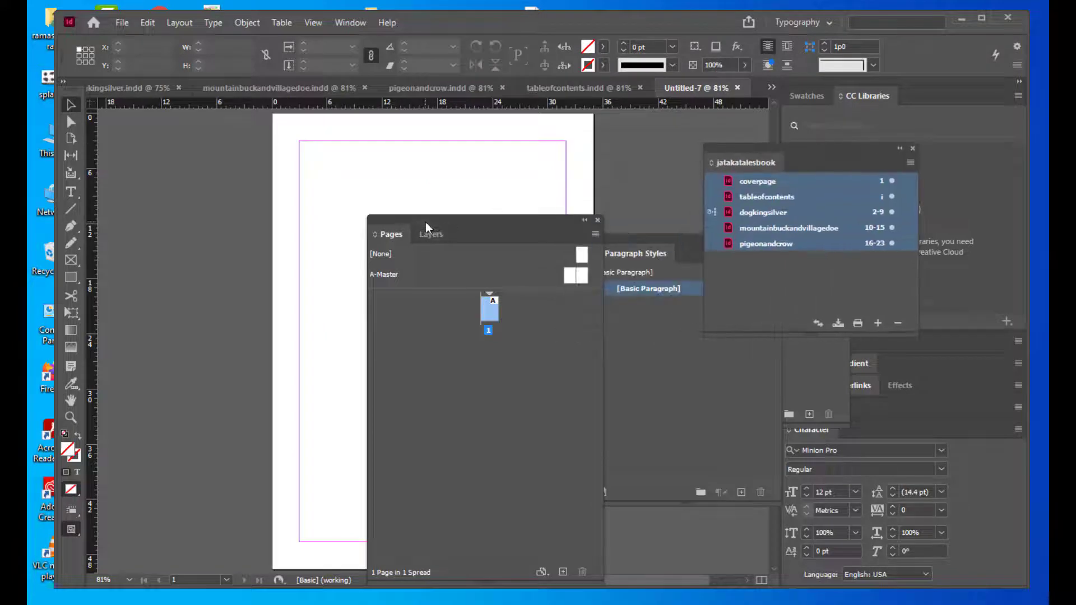
pyautogui.moveTo(425, 222); pyautogui.dragTo(659, 253)
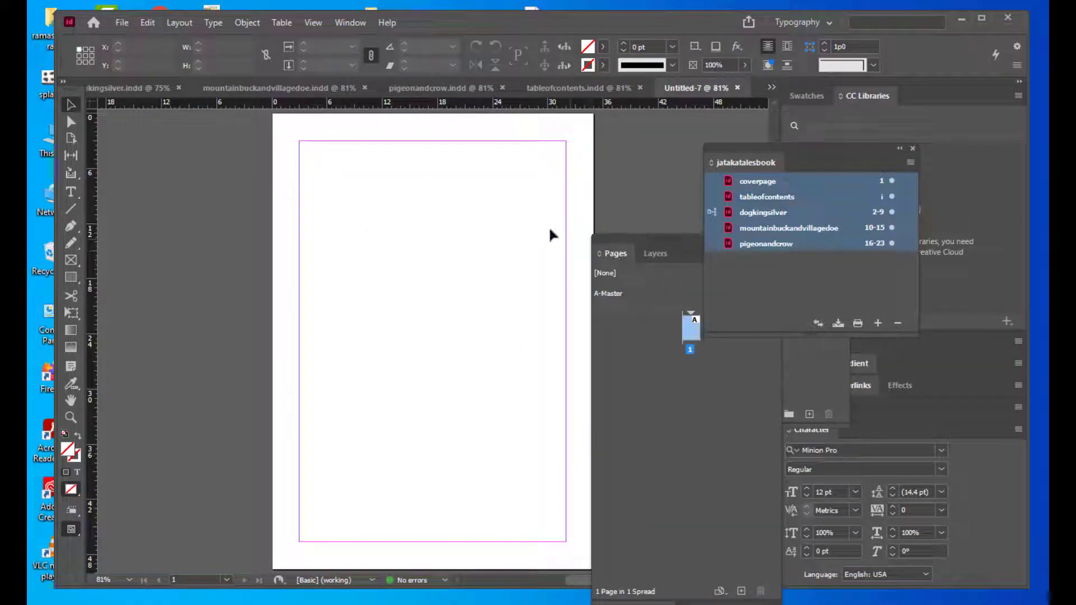
pyautogui.click(113, 27)
pyautogui.click(183, 137)
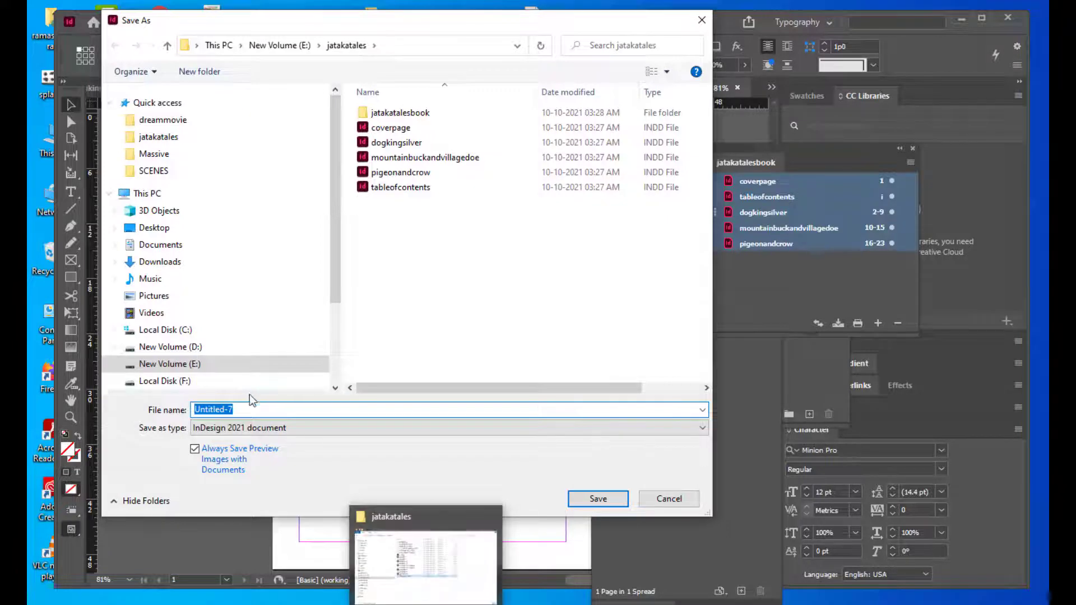
pyautogui.write('the')
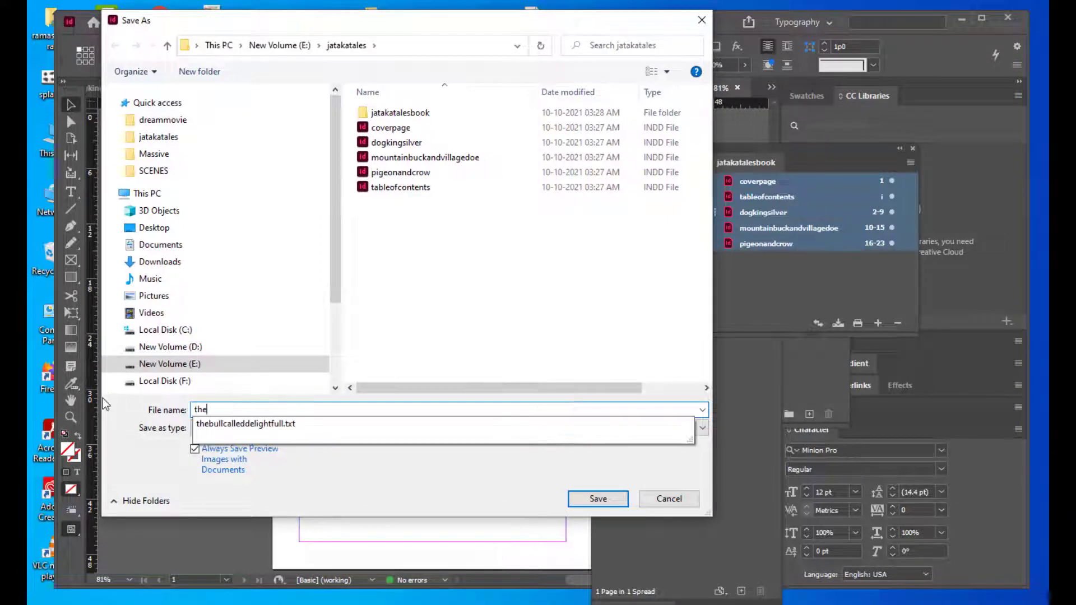
pyautogui.write('bullcalledde')
pyautogui.click(270, 424)
pyautogui.click(305, 408)
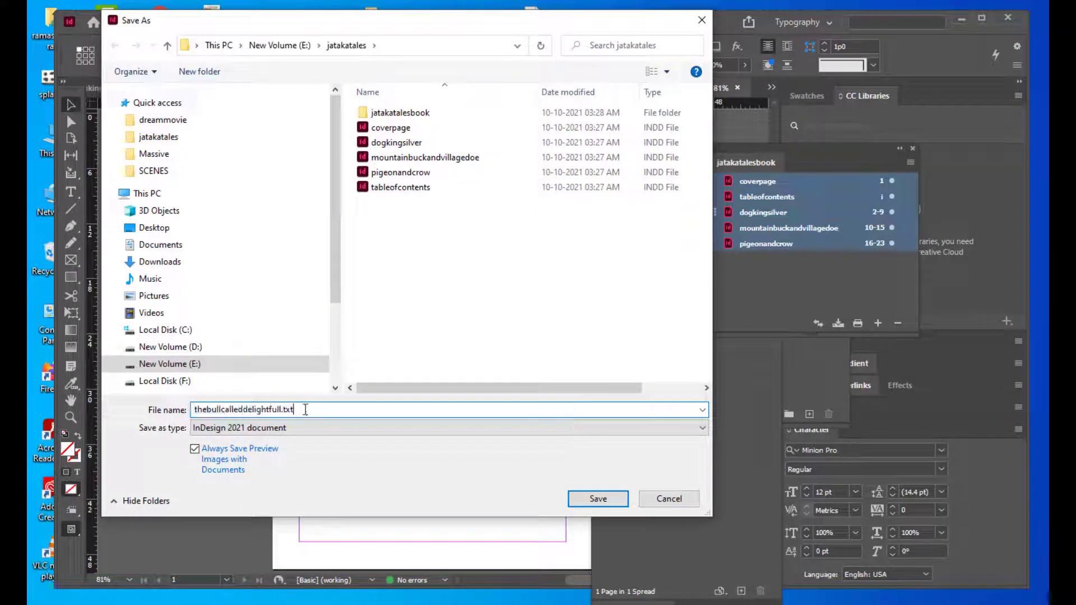
pyautogui.press('BackSpace')
pyautogui.press('BackSpace')
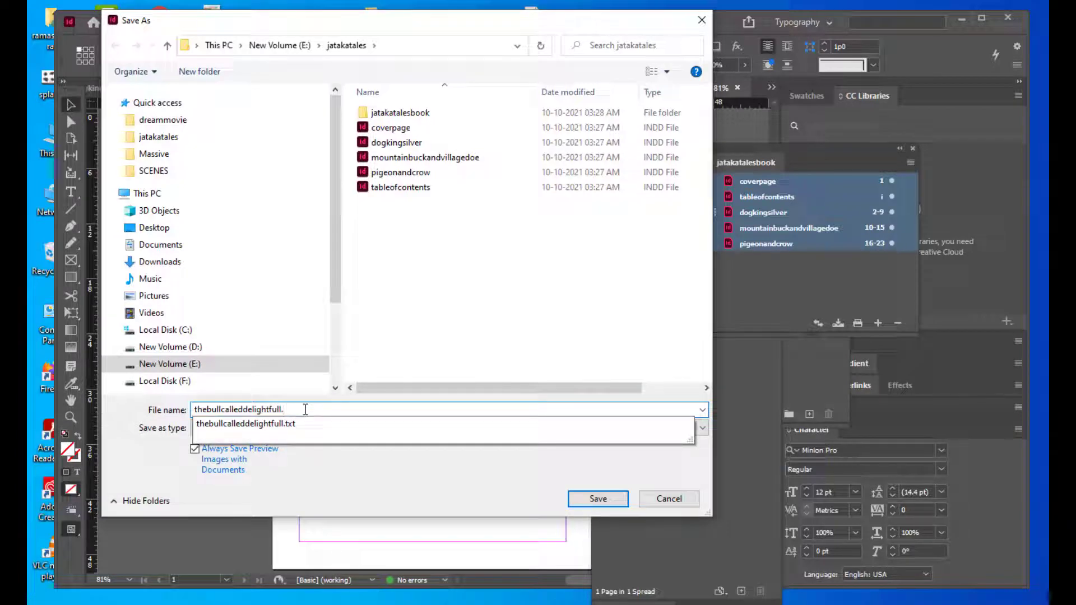
pyautogui.click(129, 416)
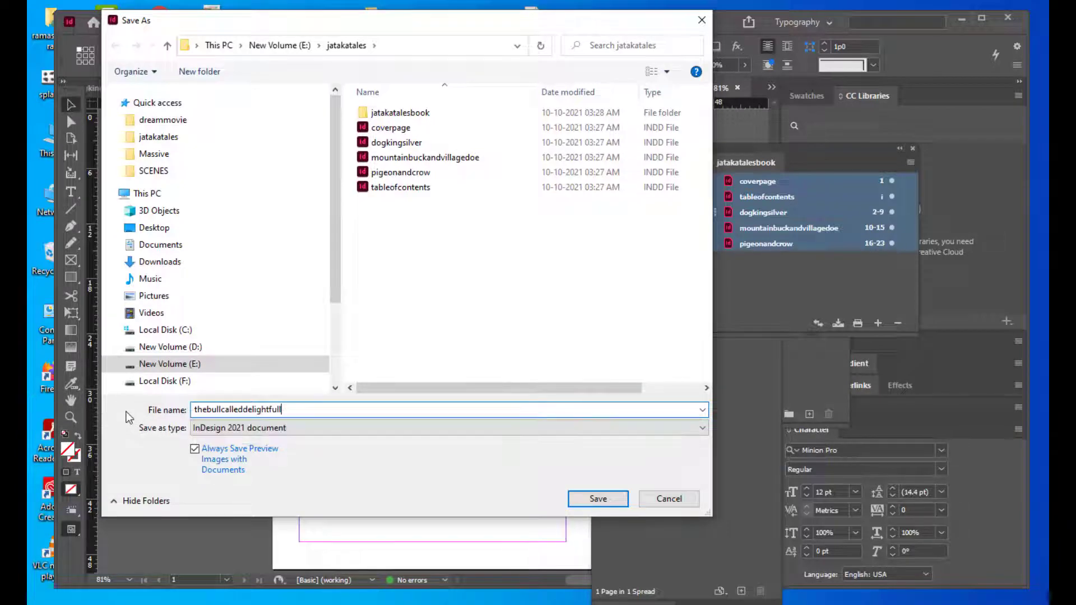
pyautogui.click(603, 498)
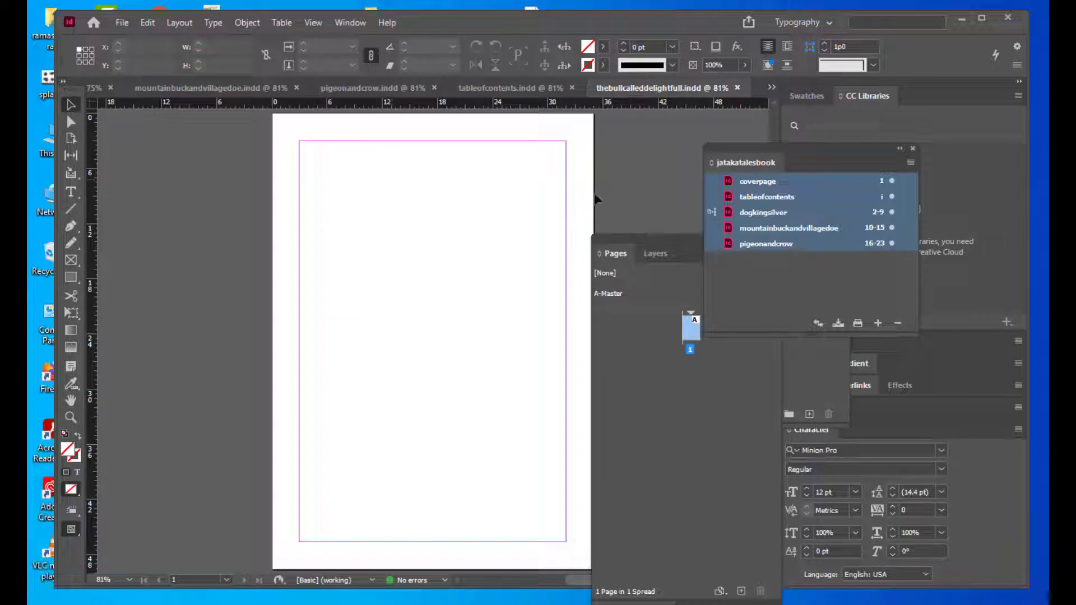
# Bring the book panel forward and add the thebullcalleddelightfull document to jatakatalesbook
pyautogui.moveTo(613, 240); pyautogui.dragTo(449, 241)
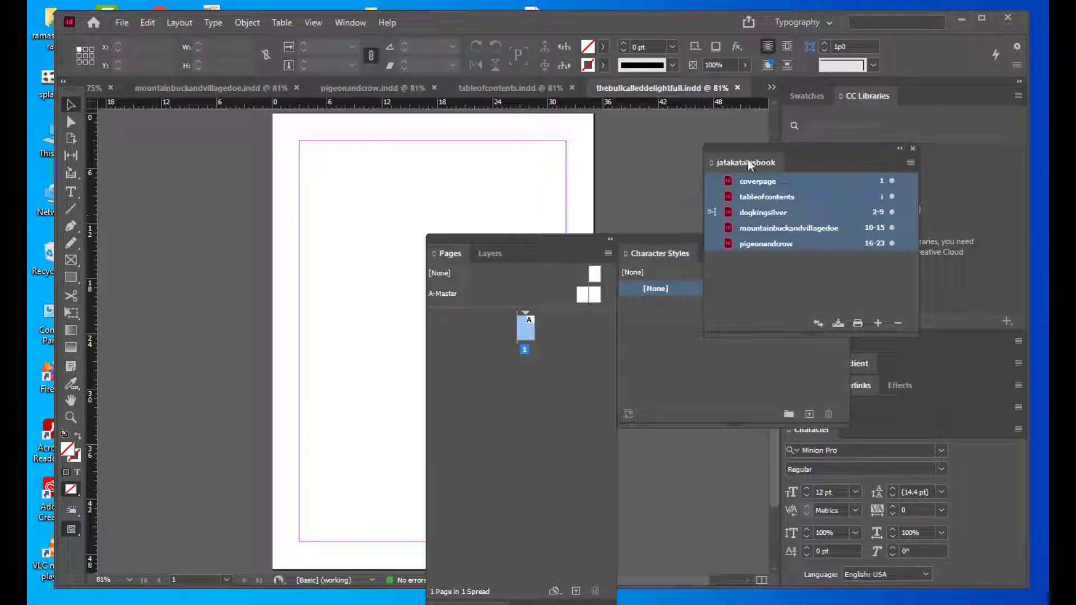
pyautogui.moveTo(735, 146); pyautogui.dragTo(615, 137)
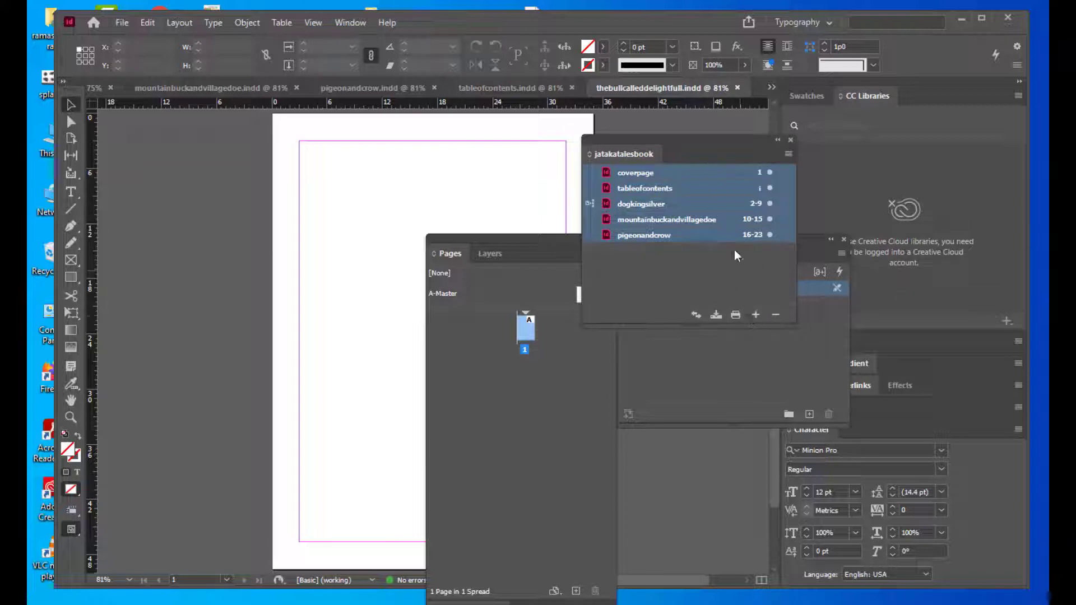
pyautogui.click(755, 315)
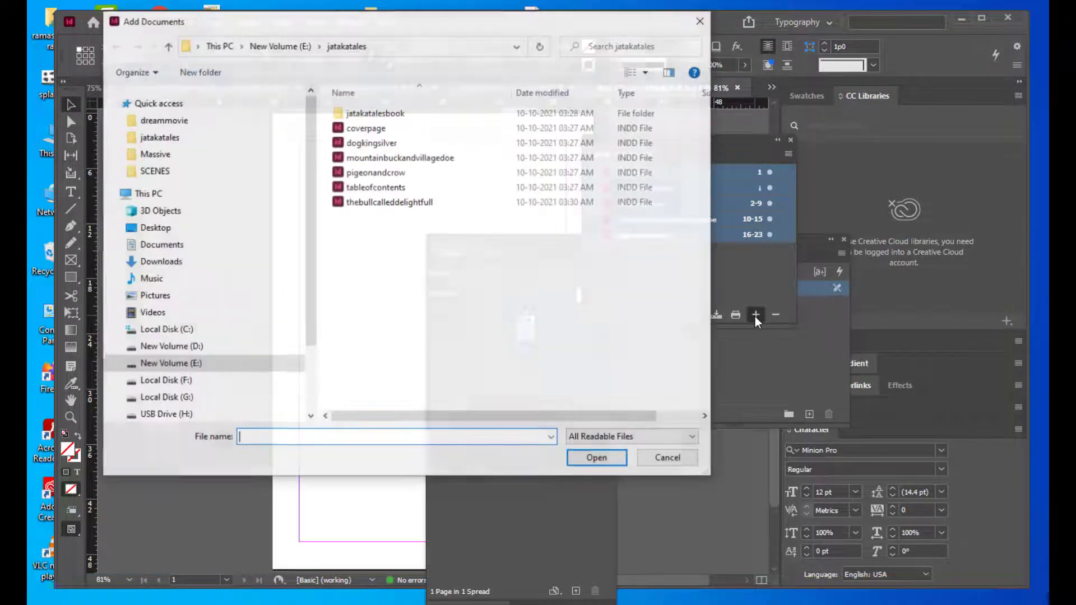
pyautogui.click(392, 203)
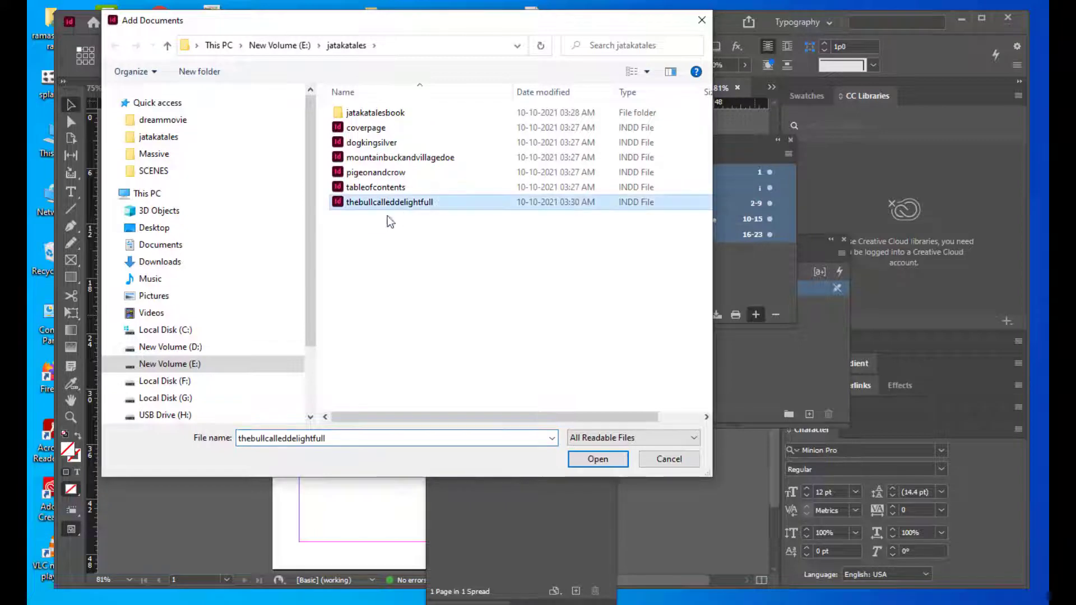
pyautogui.click(606, 456)
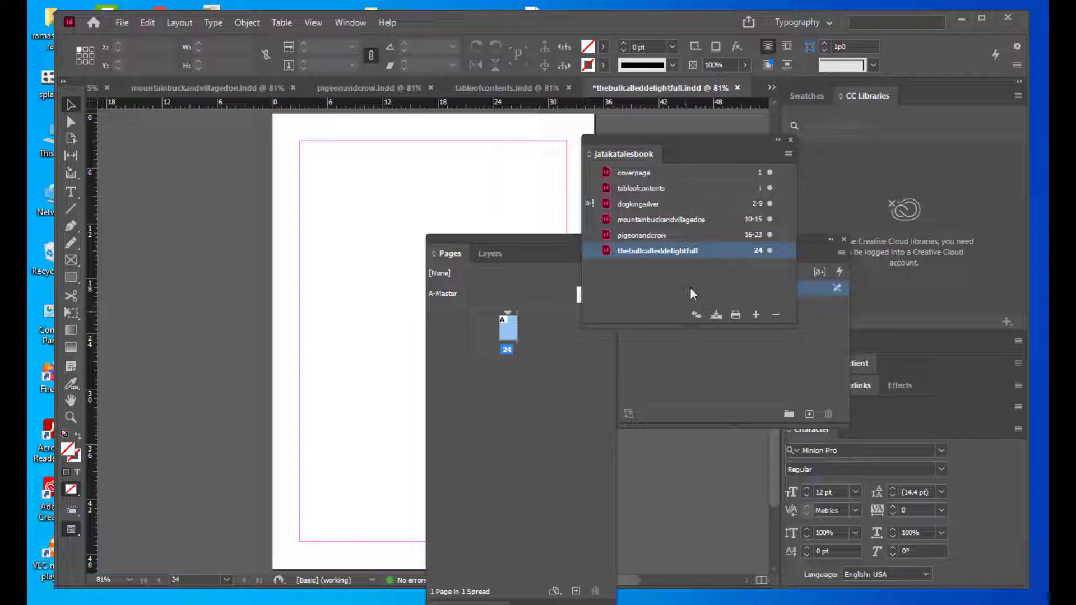
# Synchronize all documents from coverpage to thebullcalleddelightfull with the dogkingsilver style source, keeping every synchronize option enabled
pyautogui.click(686, 170)
pyautogui.keyDown('shift'); pyautogui.click(715, 249); pyautogui.keyUp('shift')
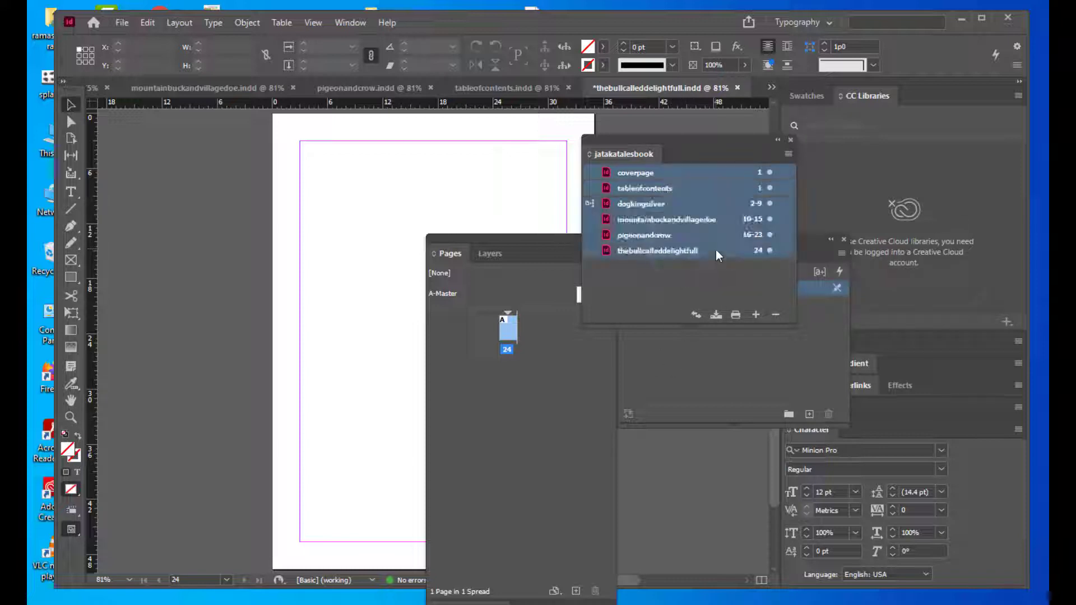
pyautogui.click(789, 154)
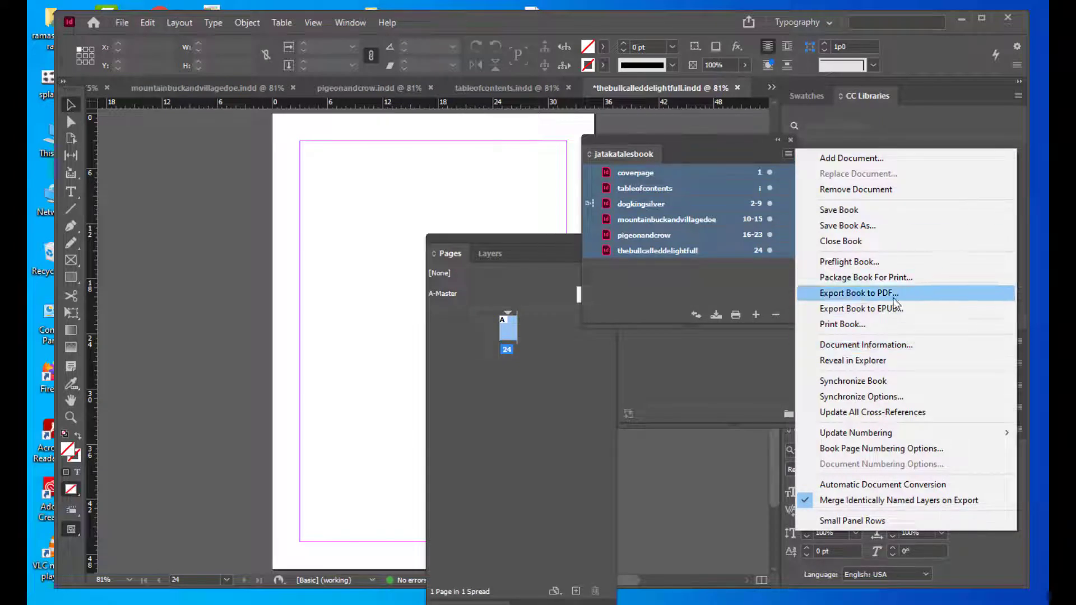
pyautogui.click(884, 397)
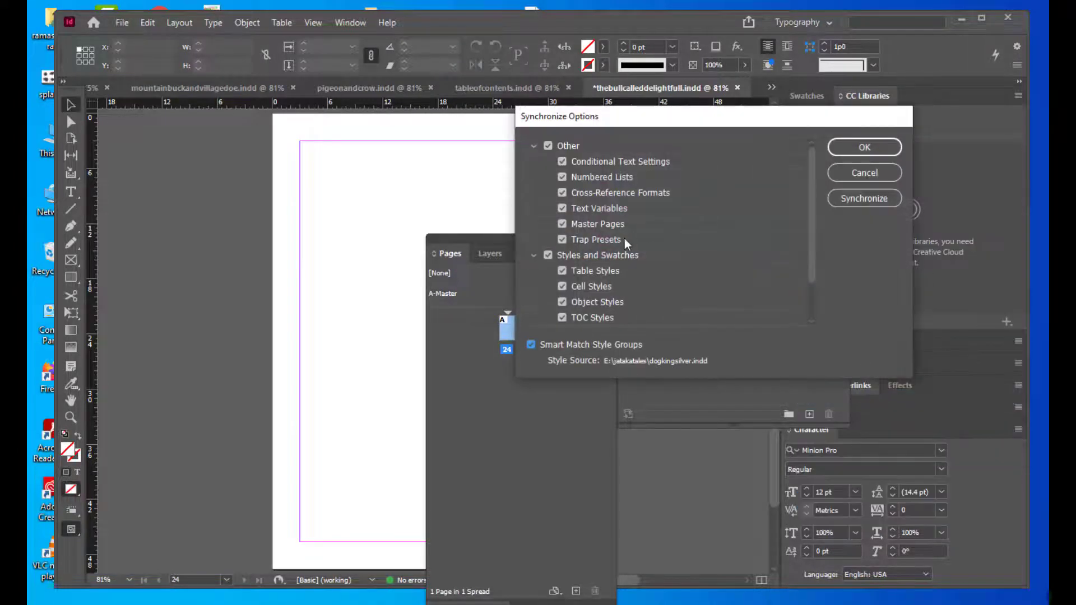
pyautogui.click(864, 199)
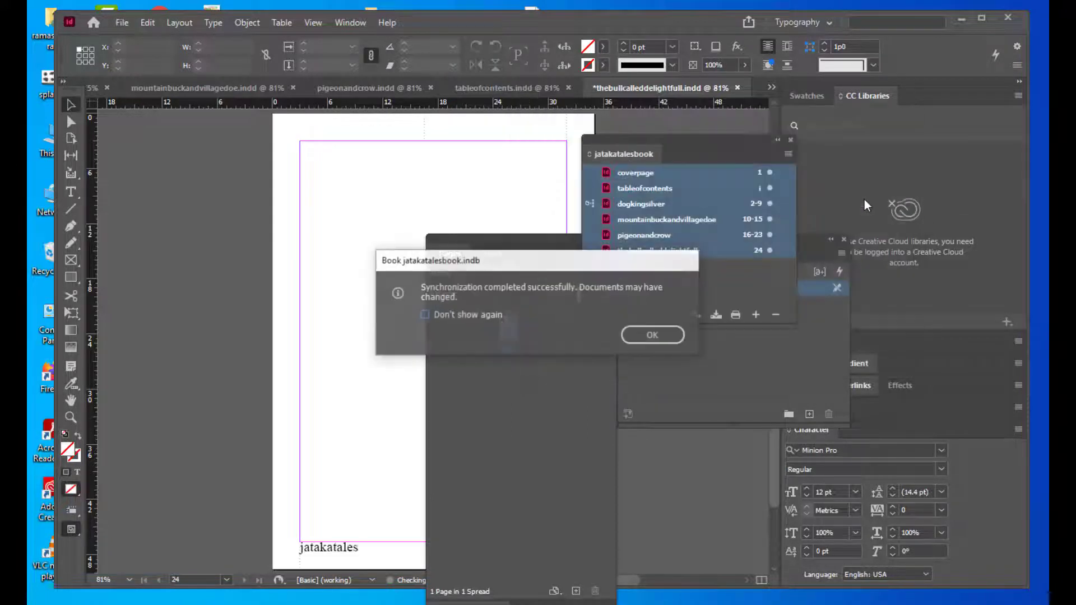
pyautogui.click(652, 335)
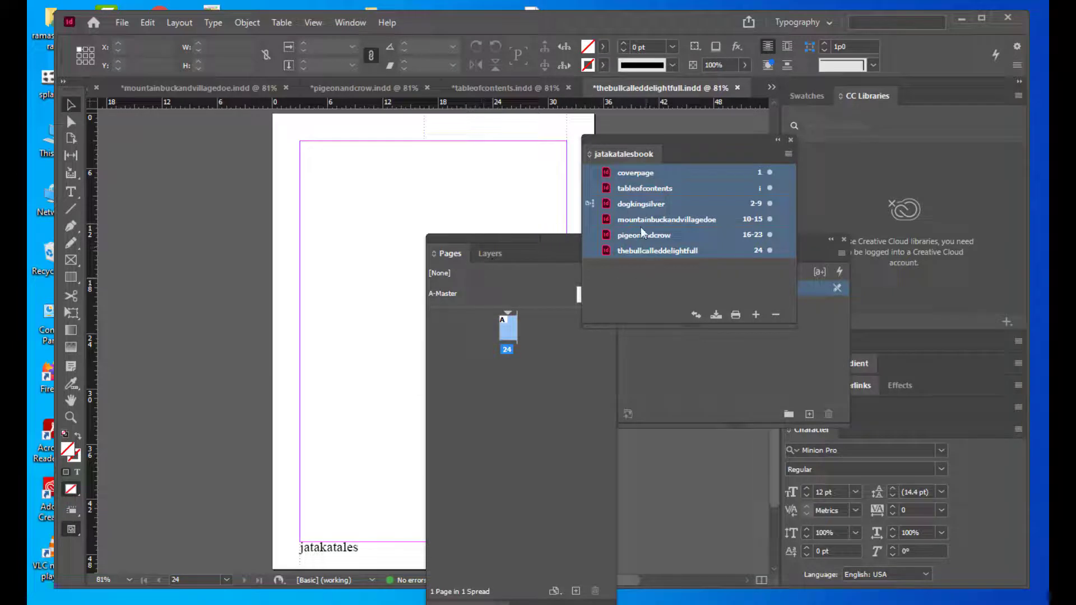
# Clear the panels off the page and add a text frame about 28p wide and 3p high at the upper margin reading "the bull called delight full"
pyautogui.moveTo(627, 139); pyautogui.dragTo(660, 141)
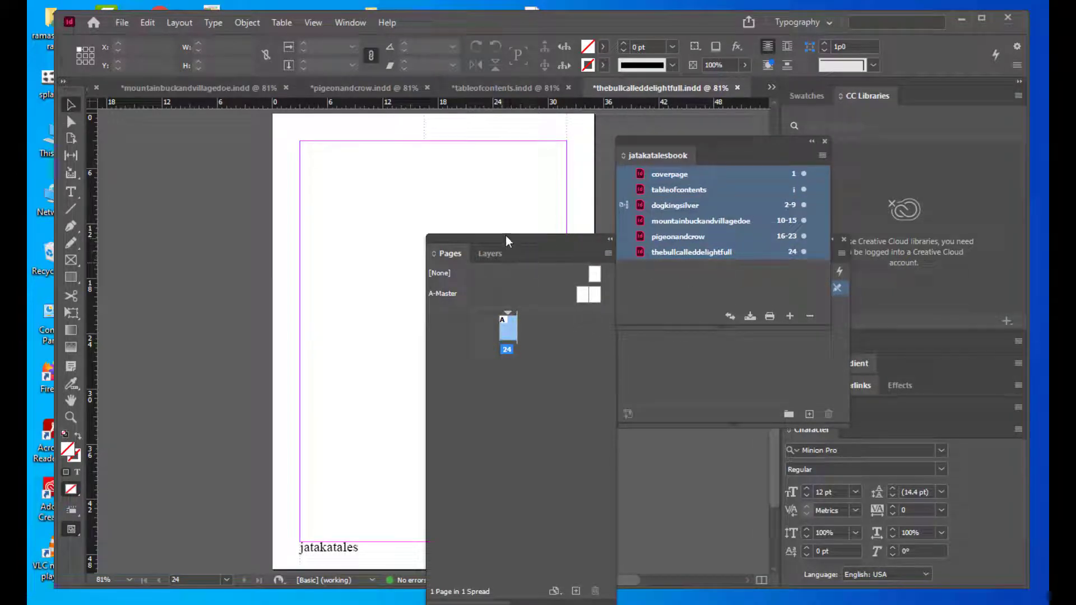
pyautogui.moveTo(506, 237); pyautogui.dragTo(784, 305)
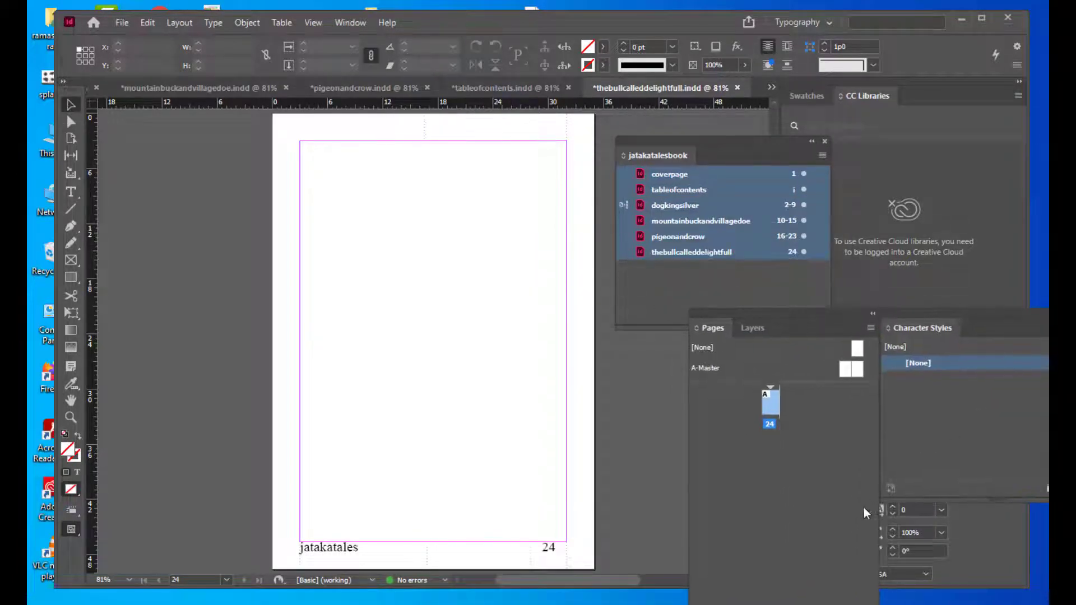
pyautogui.moveTo(673, 140); pyautogui.dragTo(681, 143)
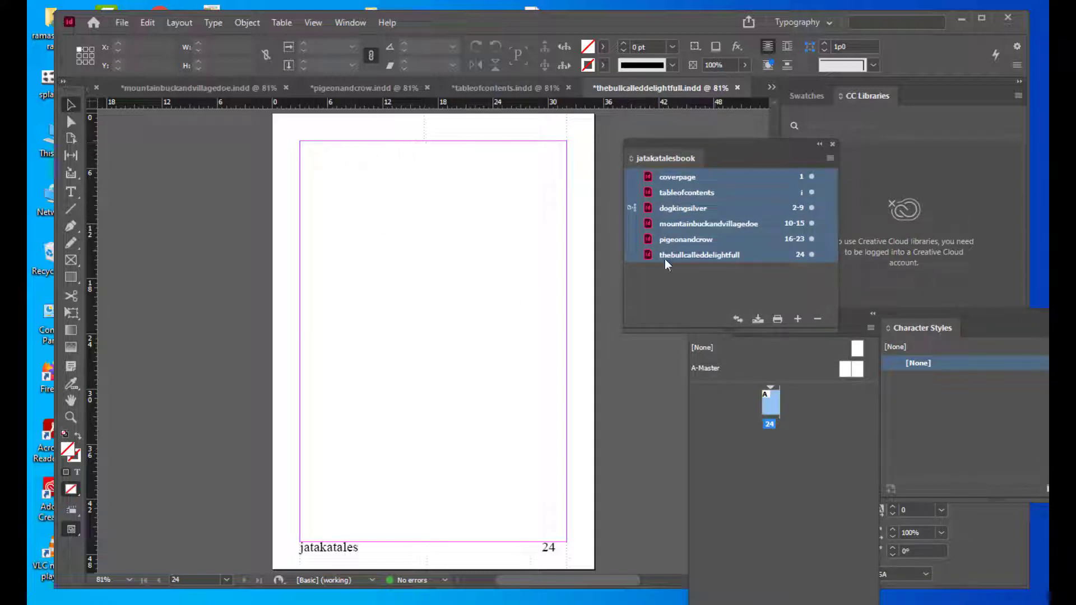
pyautogui.click(71, 192)
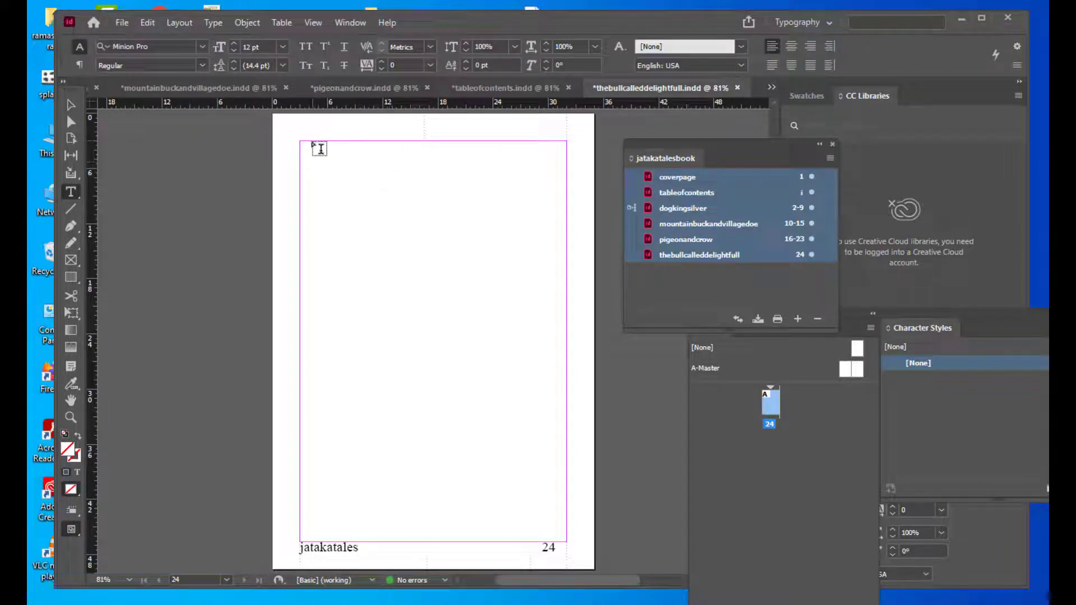
pyautogui.moveTo(304, 141); pyautogui.dragTo(564, 167)
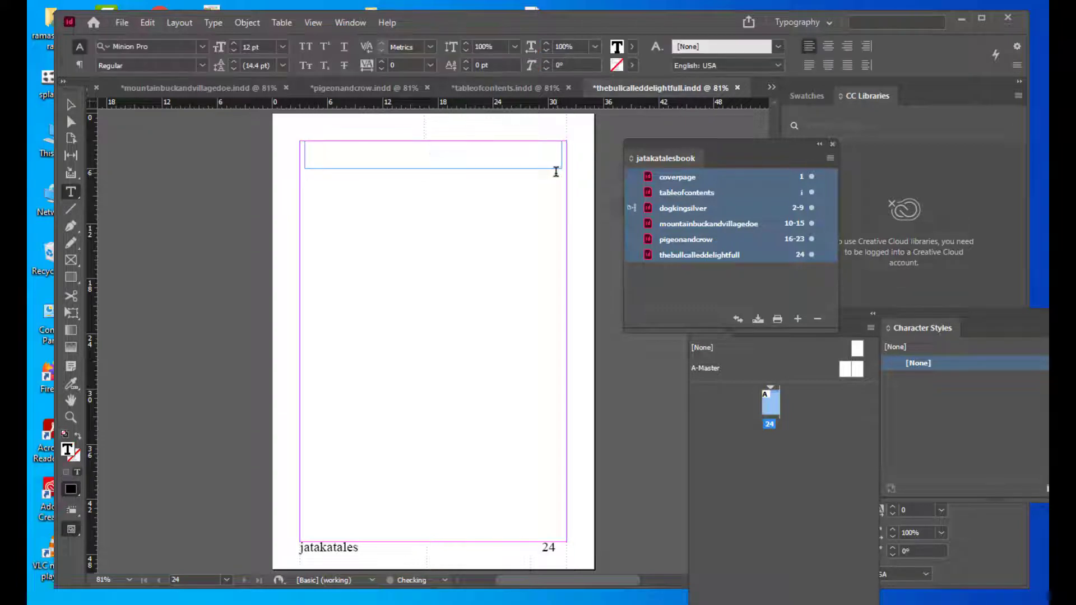
pyautogui.write('the bull cal')
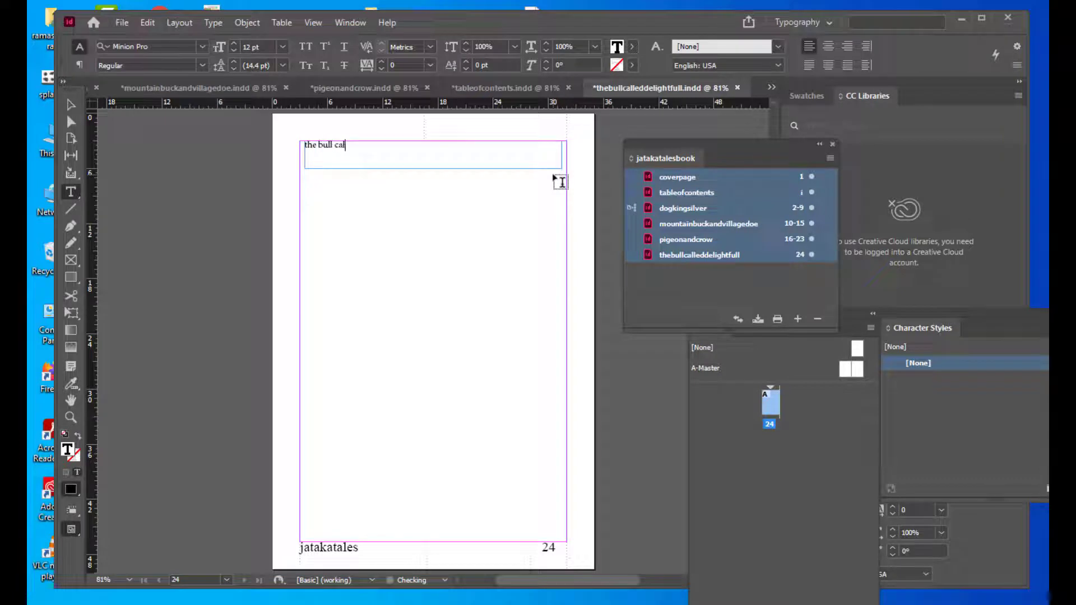
pyautogui.write('led delight full')
pyautogui.click(70, 104)
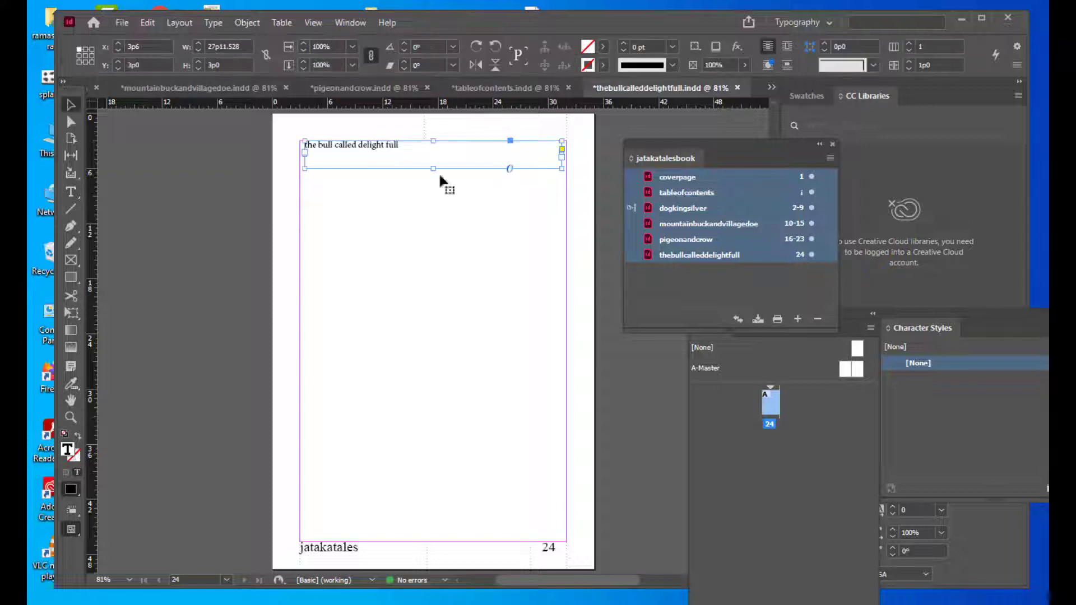
pyautogui.moveTo(668, 140); pyautogui.dragTo(697, 151)
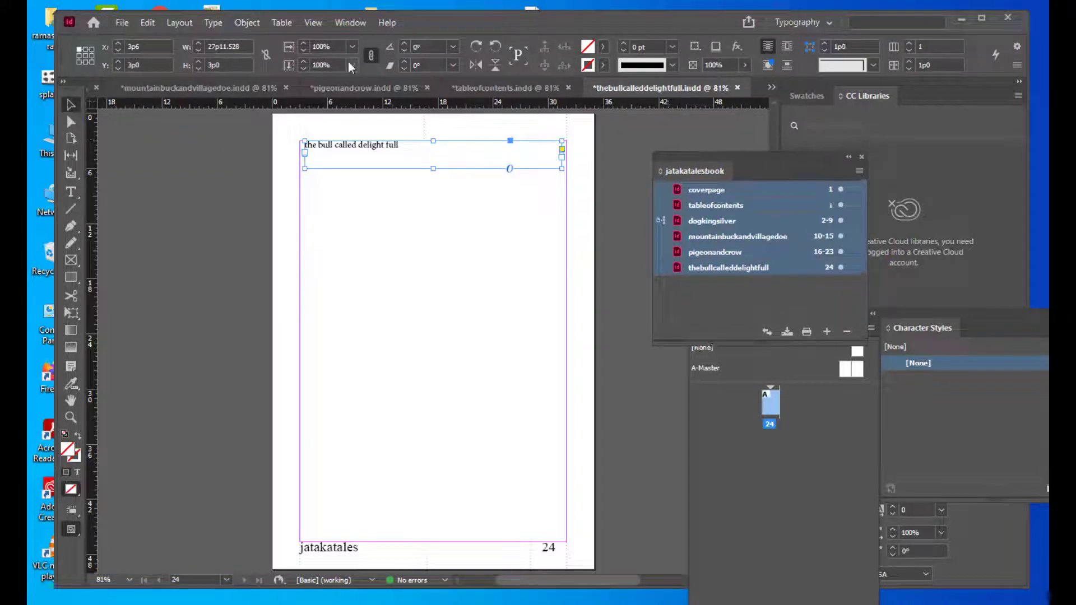
pyautogui.click(345, 22)
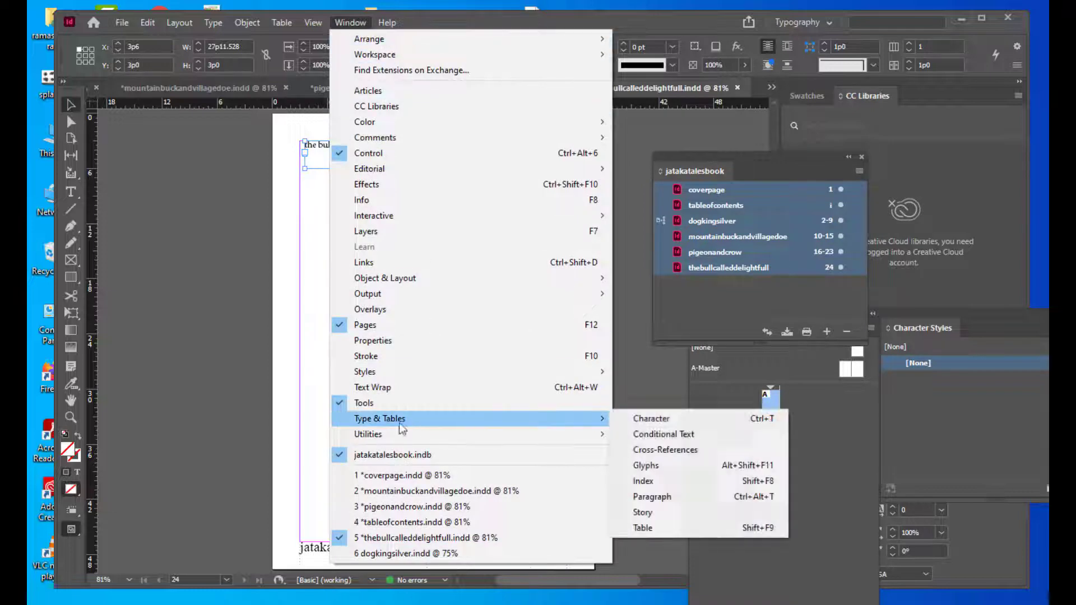
pyautogui.moveTo(396, 373)
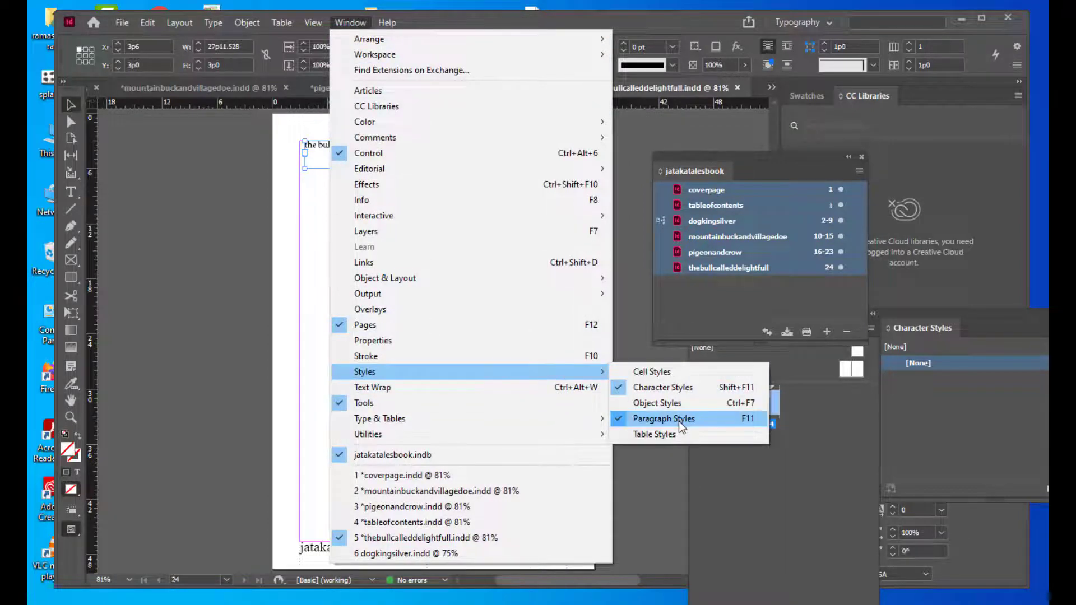
pyautogui.click(679, 420)
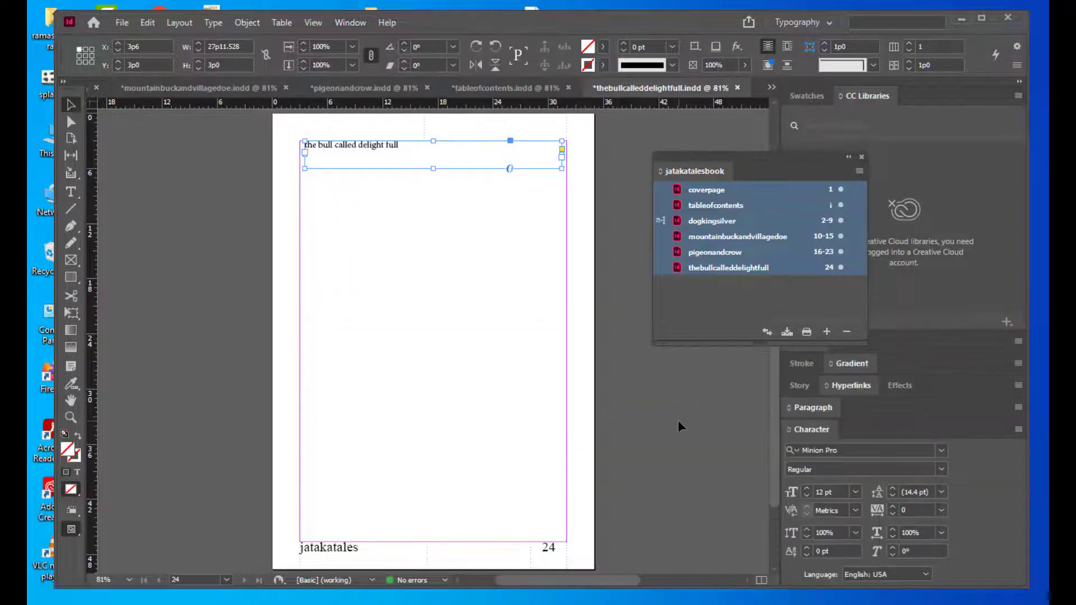
pyautogui.click(355, 23)
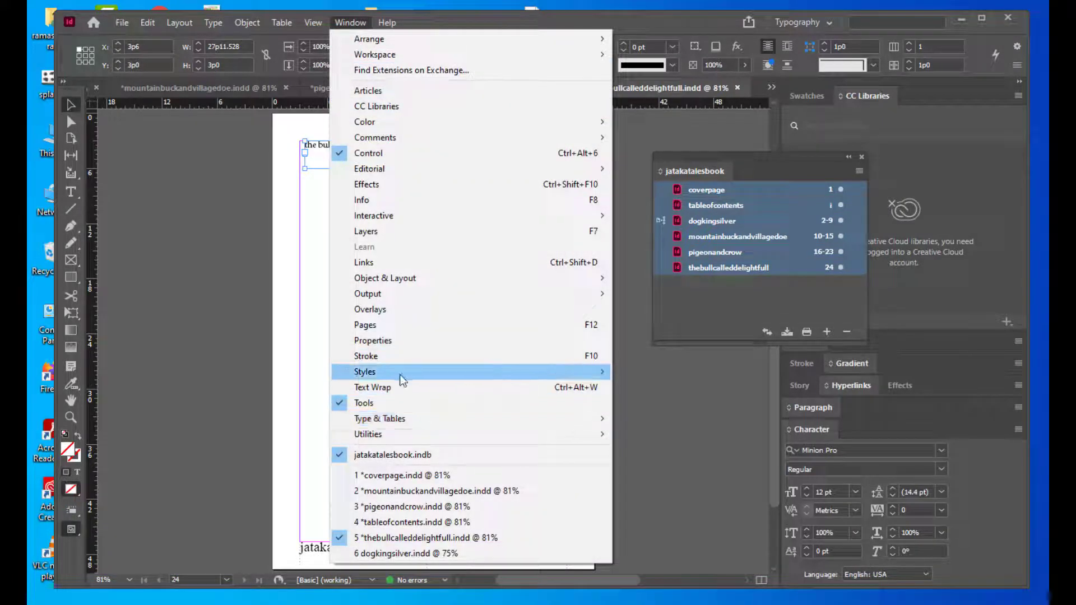
pyautogui.moveTo(402, 378)
pyautogui.click(654, 418)
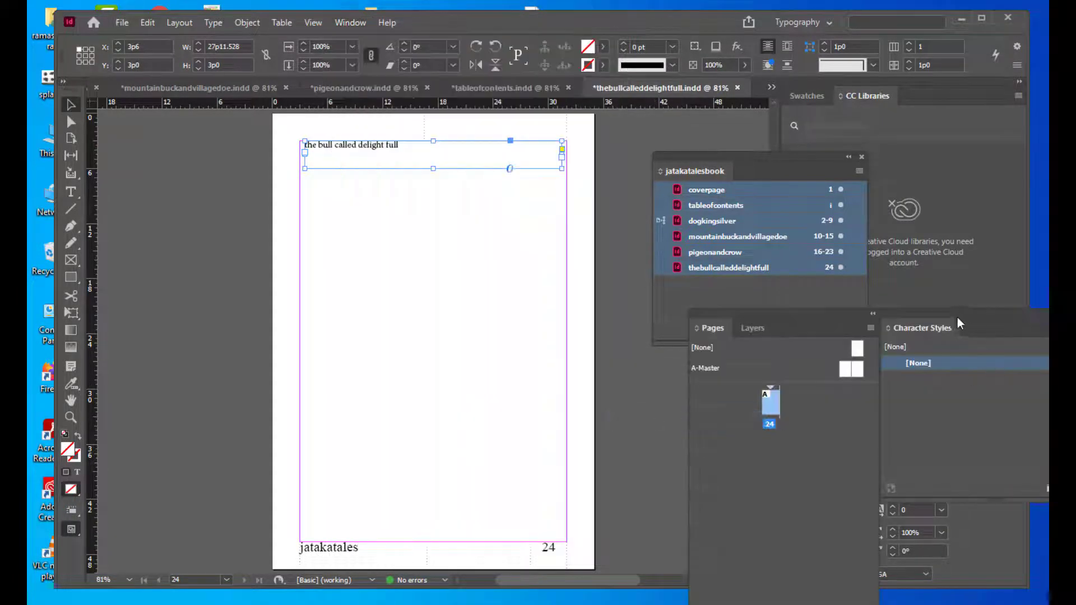
# Detach the Paragraph Styles panel from the Pages and Character Styles group and arrange the panels clear of the story title
pyautogui.click(728, 307)
pyautogui.click(718, 365)
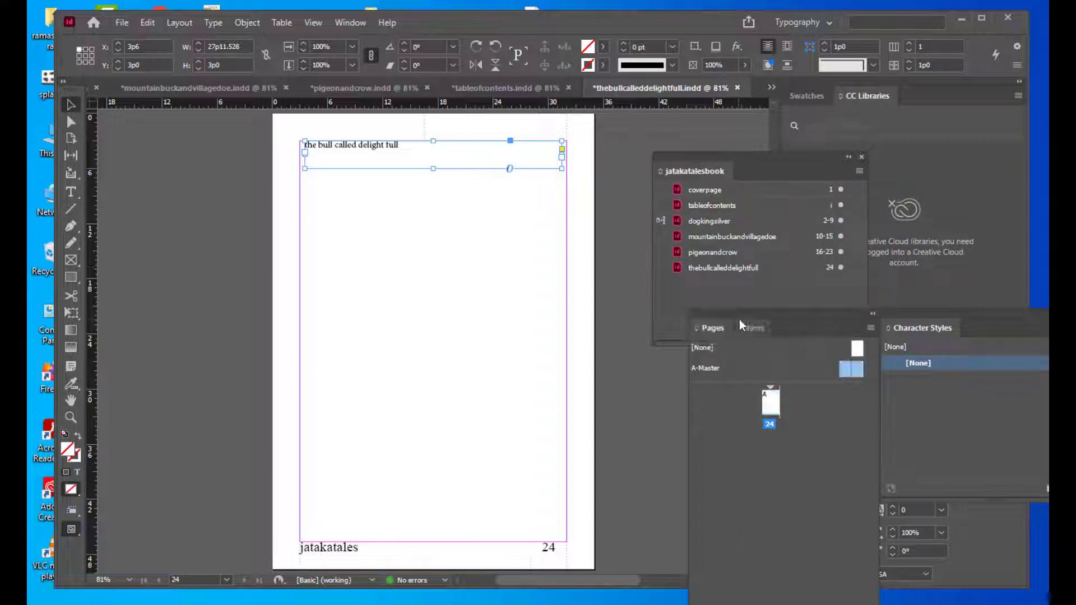
pyautogui.moveTo(738, 320); pyautogui.dragTo(619, 95)
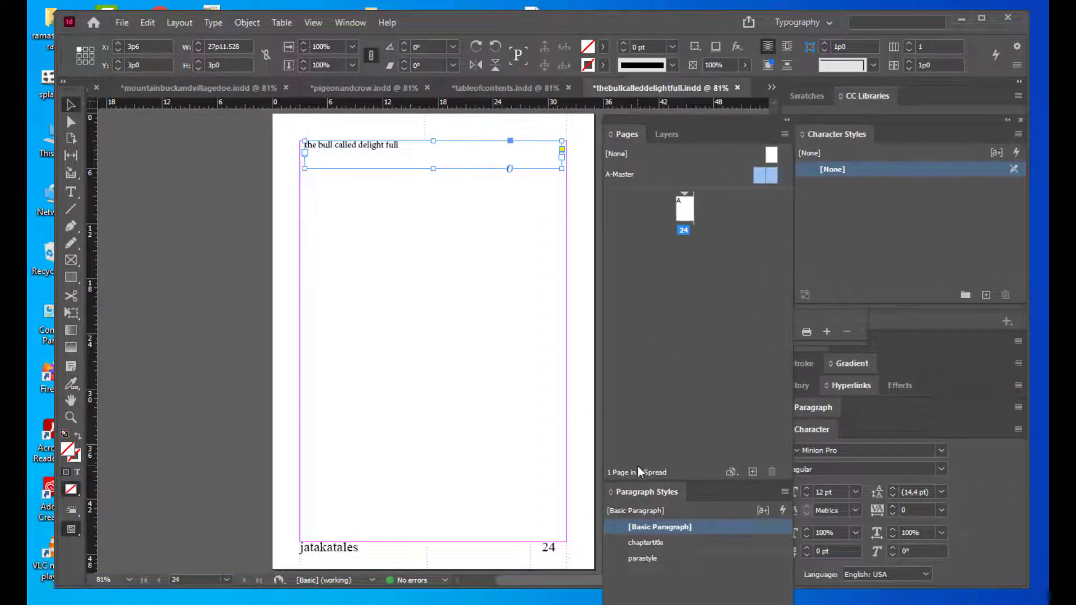
pyautogui.moveTo(627, 493); pyautogui.dragTo(422, 274)
pyautogui.moveTo(650, 119); pyautogui.dragTo(765, 164)
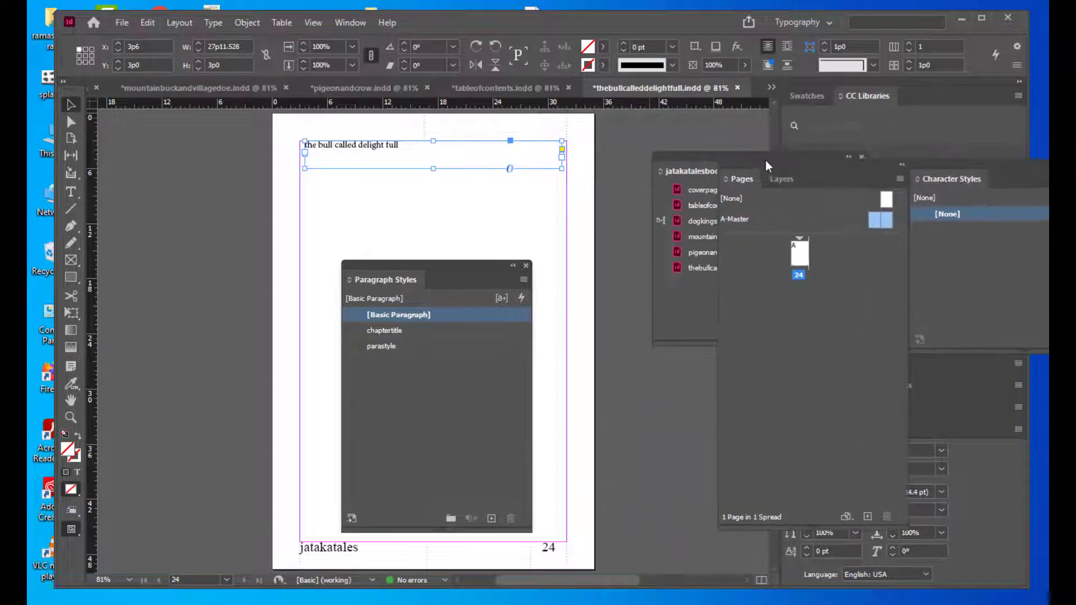
pyautogui.moveTo(375, 268); pyautogui.dragTo(615, 257)
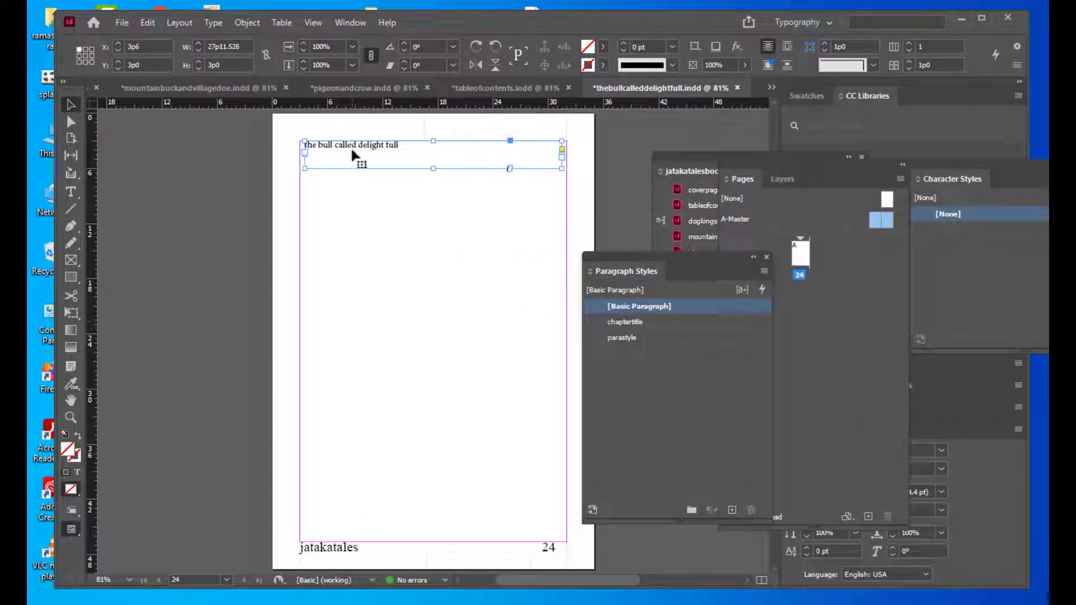
# Apply the chaptertitle paragraph style to the story title and stretch its frame between both side margins, about 3p11 high
pyautogui.click(639, 322)
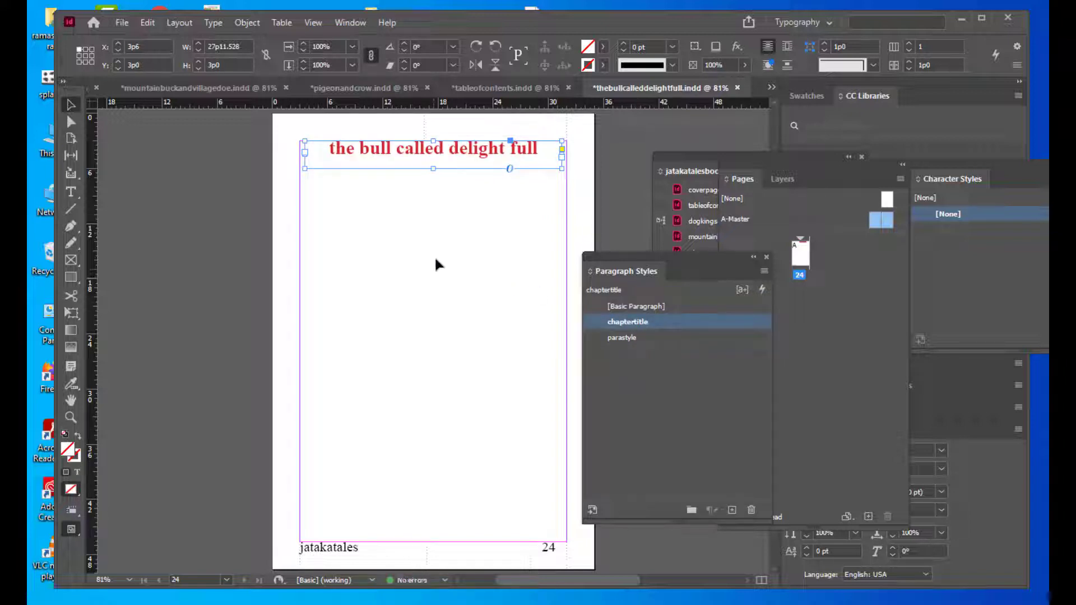
pyautogui.moveTo(434, 169); pyautogui.dragTo(433, 202)
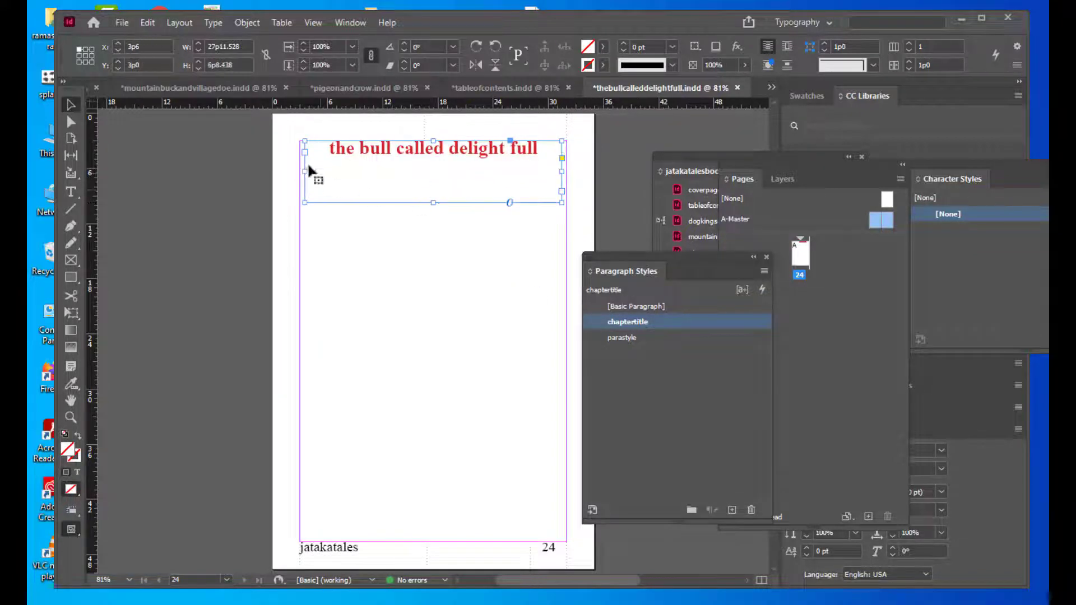
pyautogui.moveTo(305, 171)
pyautogui.mouseDown()
pyautogui.moveTo(280, 169)
pyautogui.moveTo(300, 174)
pyautogui.mouseUp()
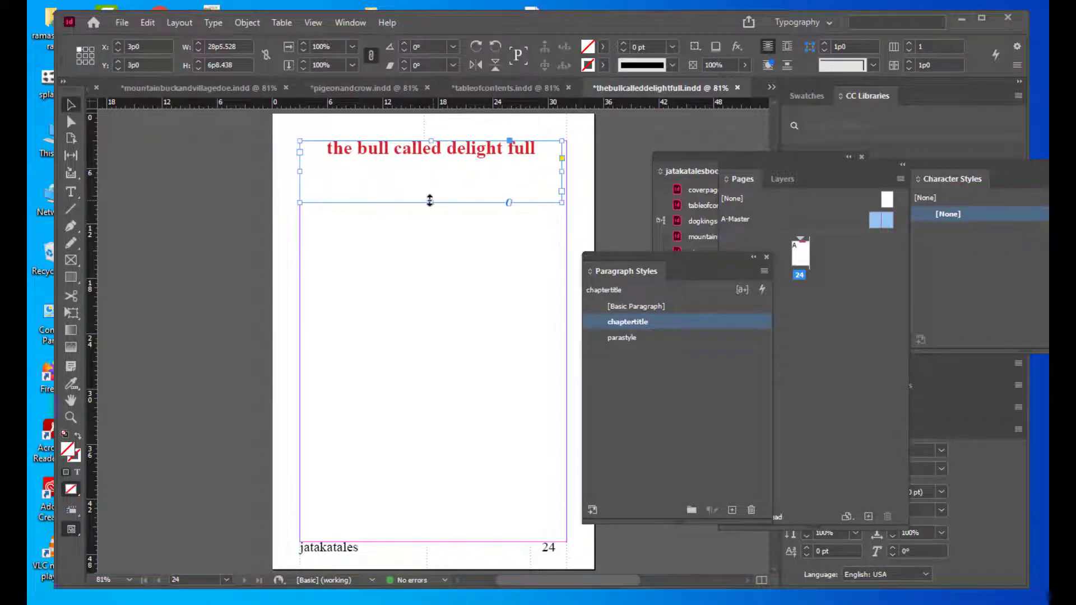
pyautogui.moveTo(431, 200); pyautogui.dragTo(432, 177)
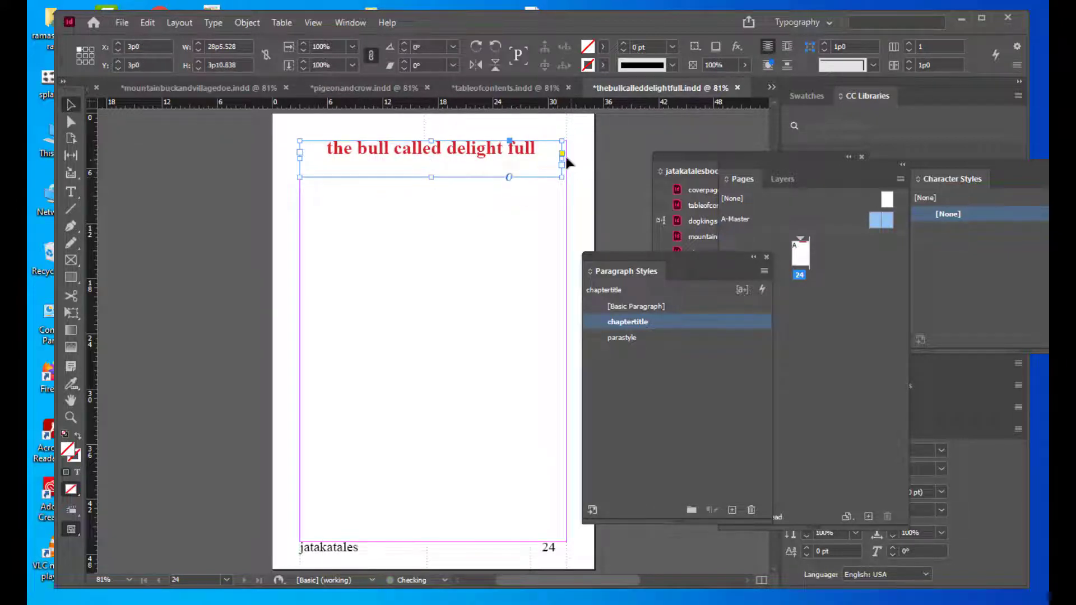
pyautogui.moveTo(562, 174); pyautogui.dragTo(567, 175)
pyautogui.click(621, 157)
# Move the Paragraph Styles panel clear of the story's first page and check its header, title and footer
pyautogui.scroll(1, 404, 298)
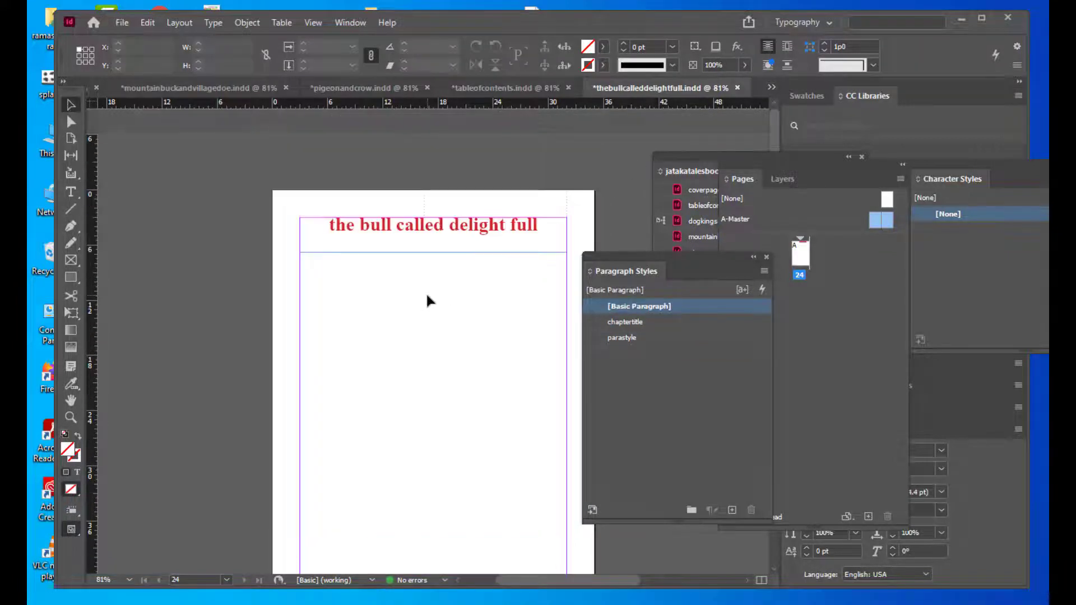
pyautogui.scroll(-2, 426, 291)
pyautogui.scroll(2, 451, 506)
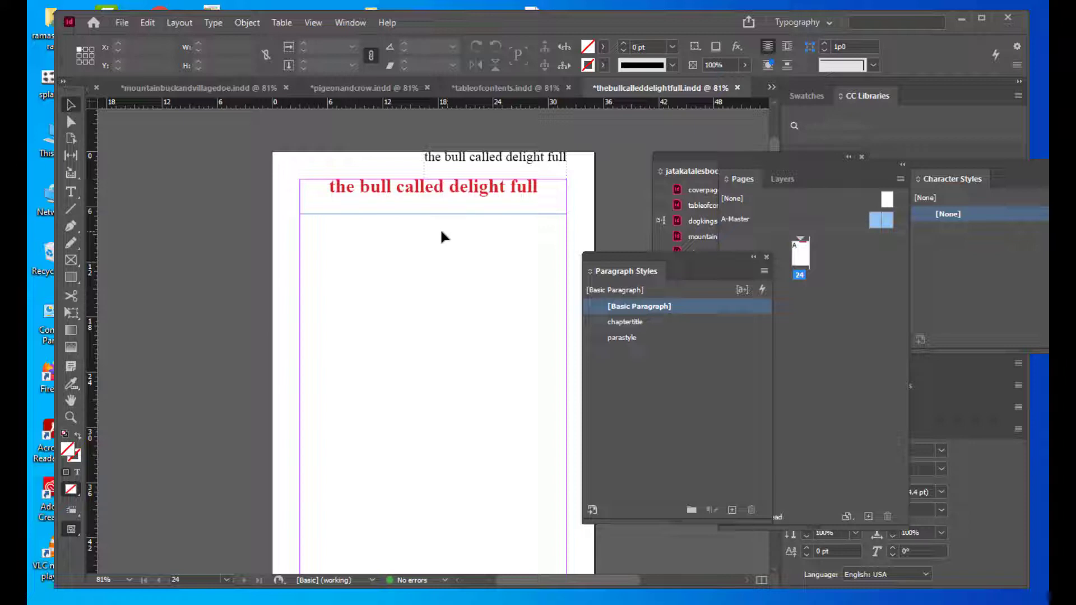
pyautogui.moveTo(627, 256); pyautogui.dragTo(672, 256)
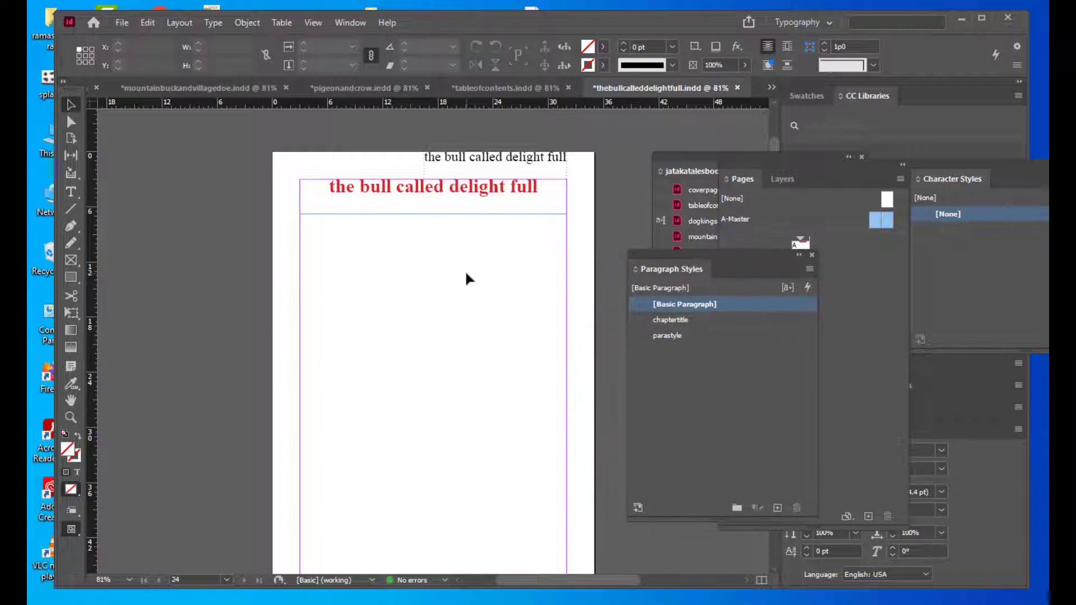
pyautogui.scroll(-1, 432, 242)
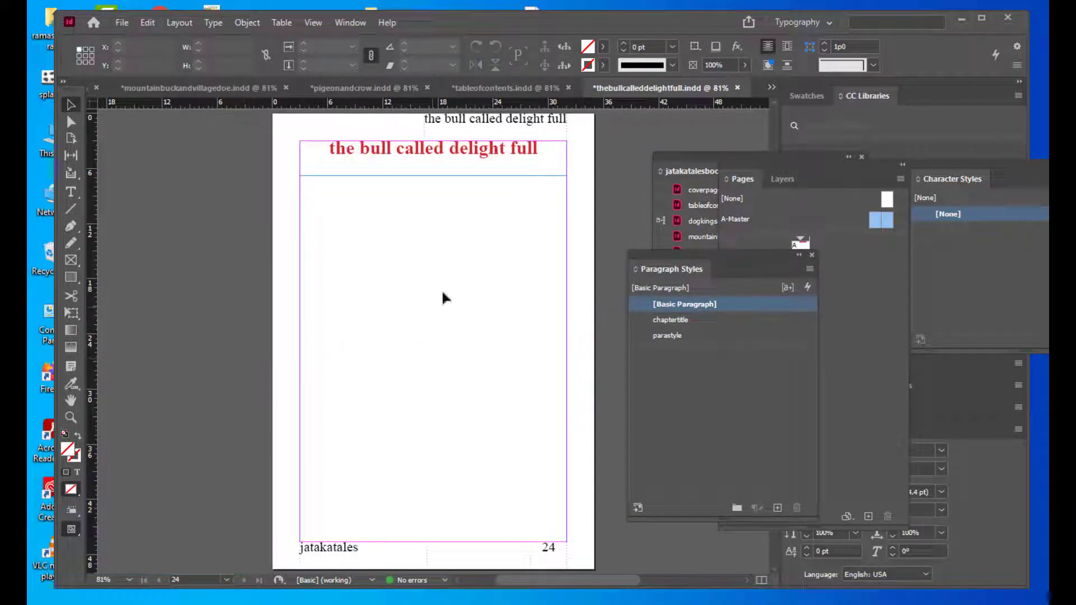
pyautogui.scroll(1, 439, 267)
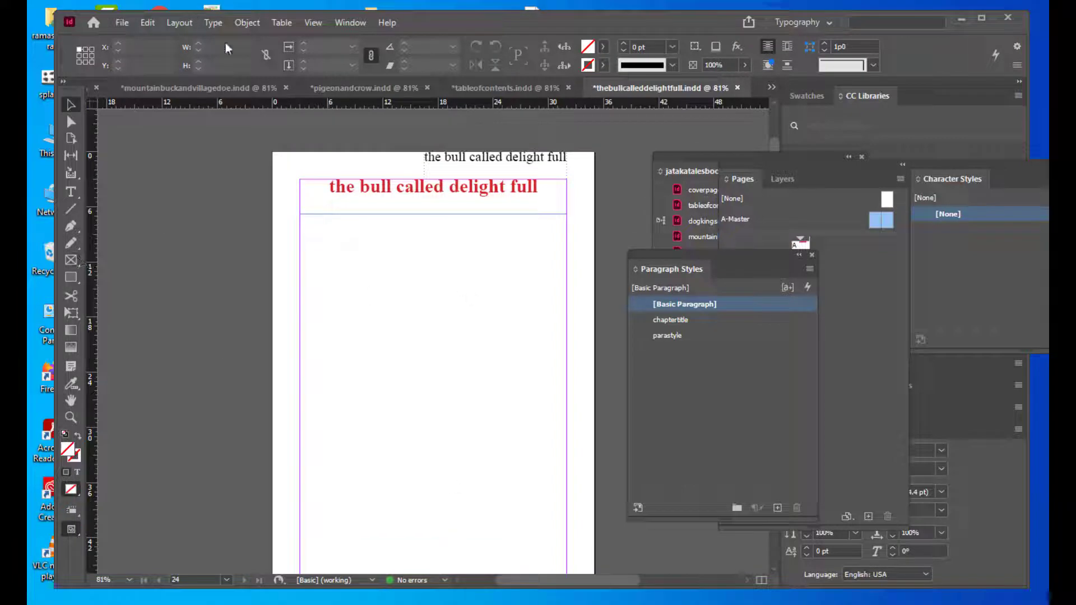
pyautogui.click(122, 25)
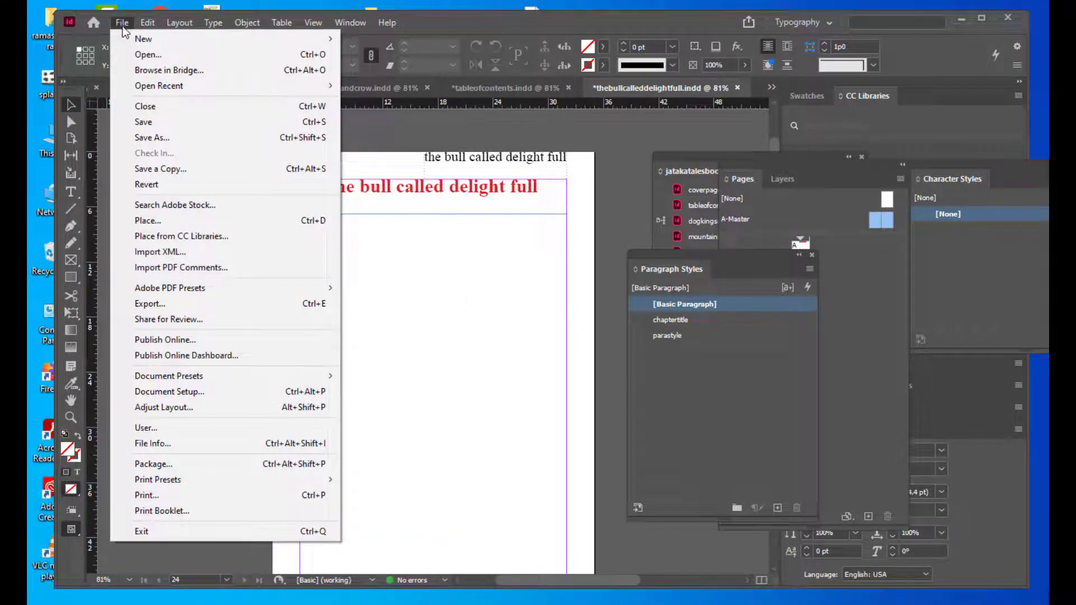
pyautogui.click(163, 222)
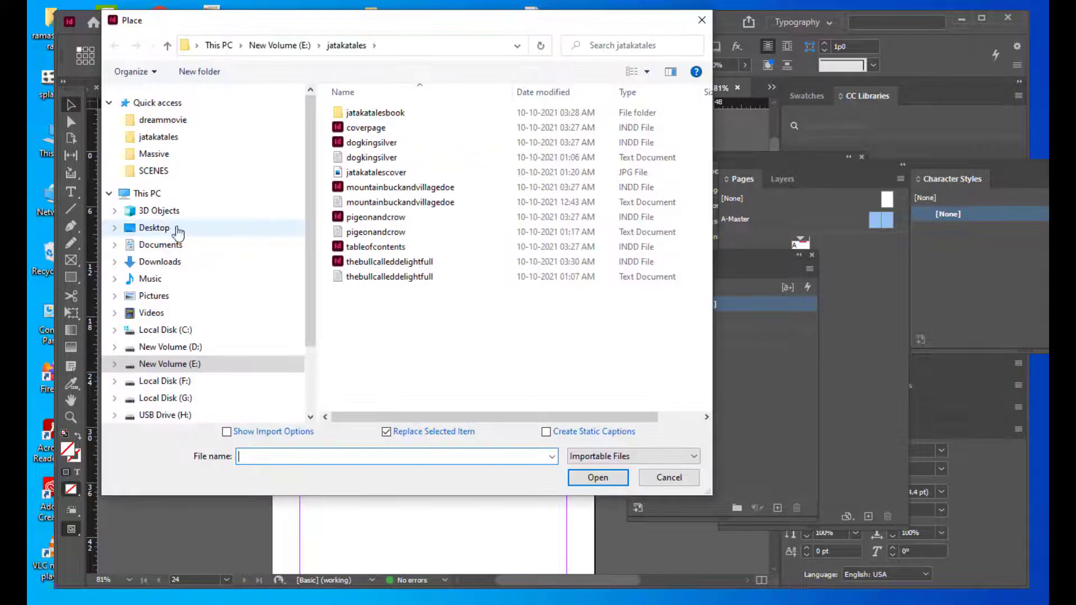
pyautogui.click(359, 283)
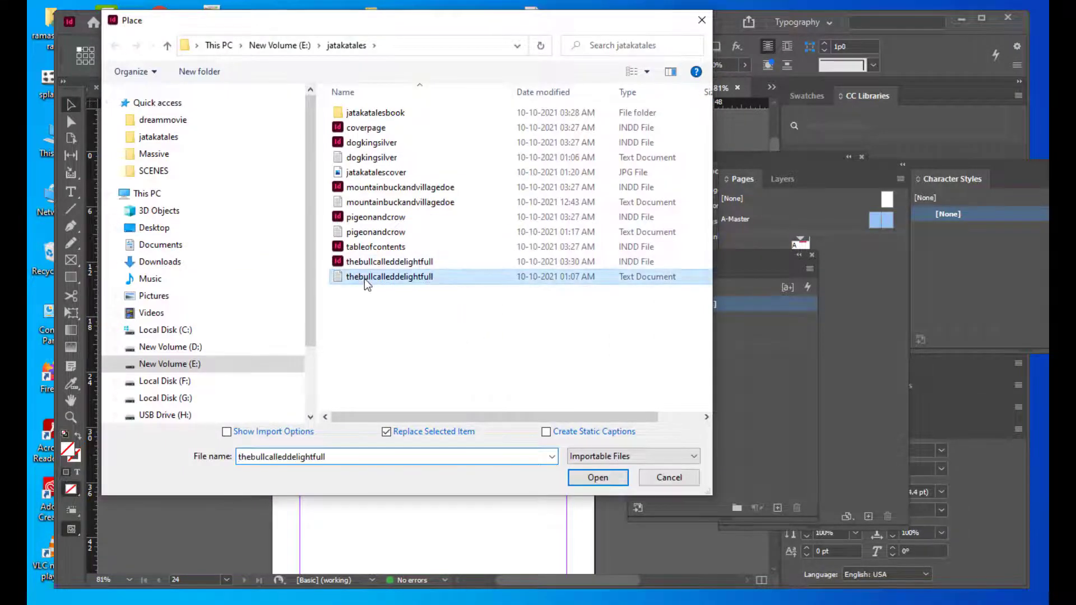
pyautogui.click(677, 477)
# Set parastyle as the default paragraph style and place the thebullcalleddelightfull text document below the title, flowing it across added pages
pyautogui.click(709, 336)
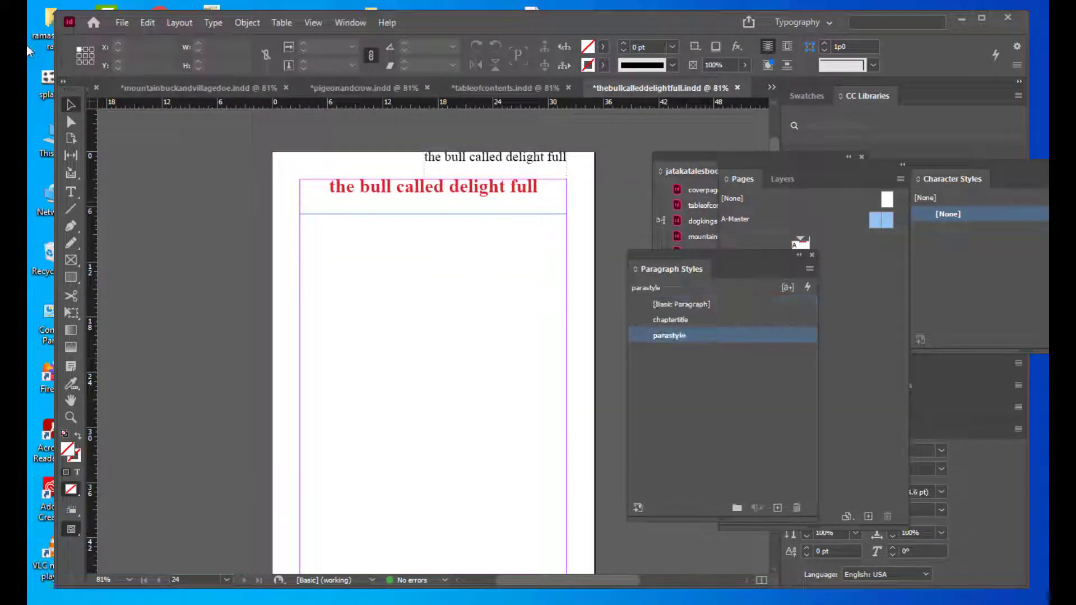
pyautogui.click(123, 22)
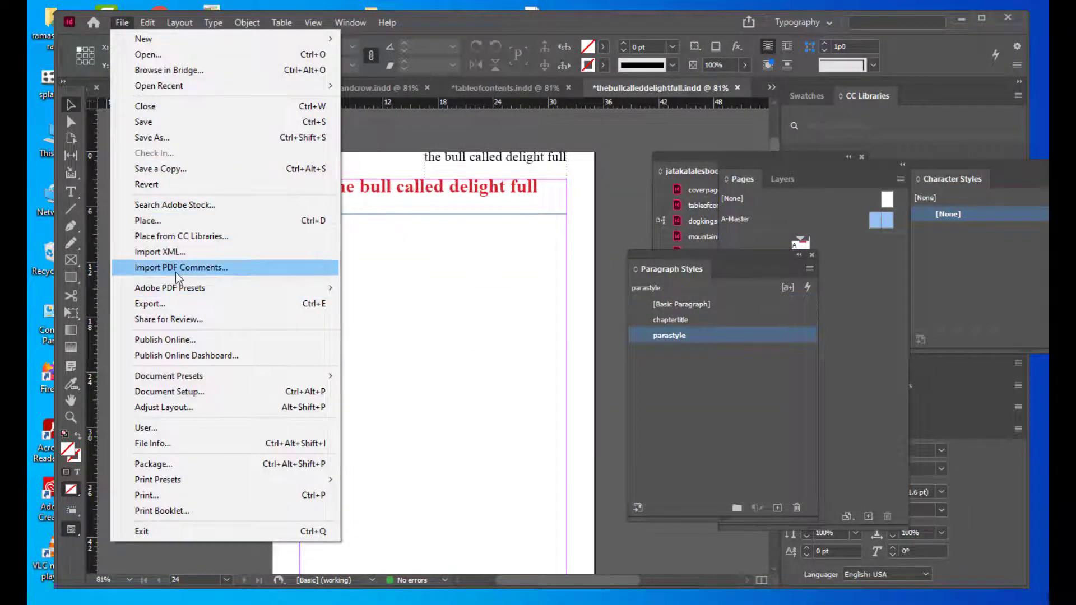
pyautogui.click(174, 223)
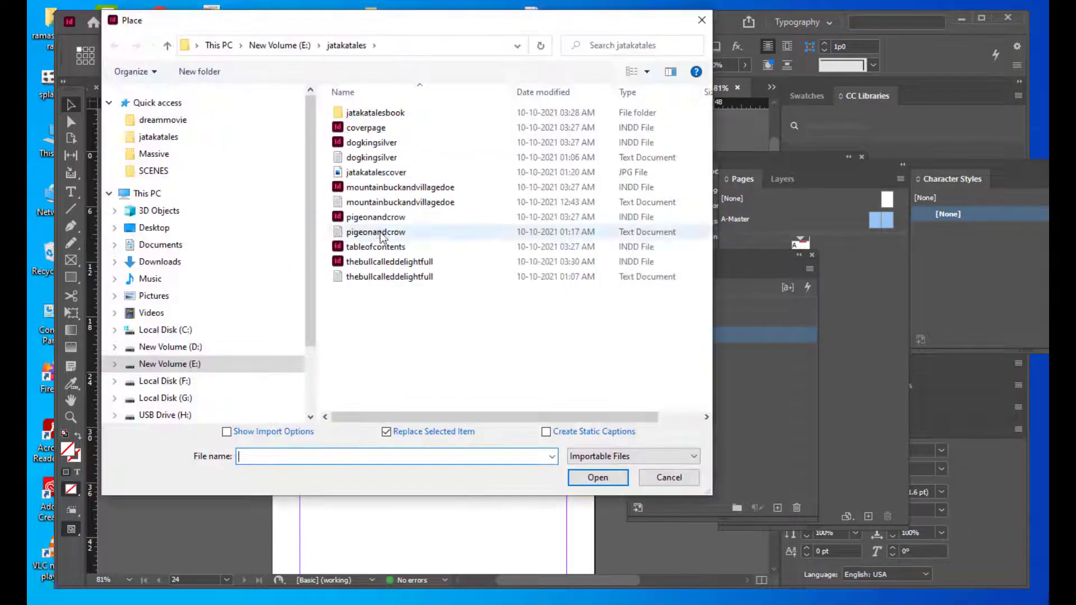
pyautogui.click(385, 281)
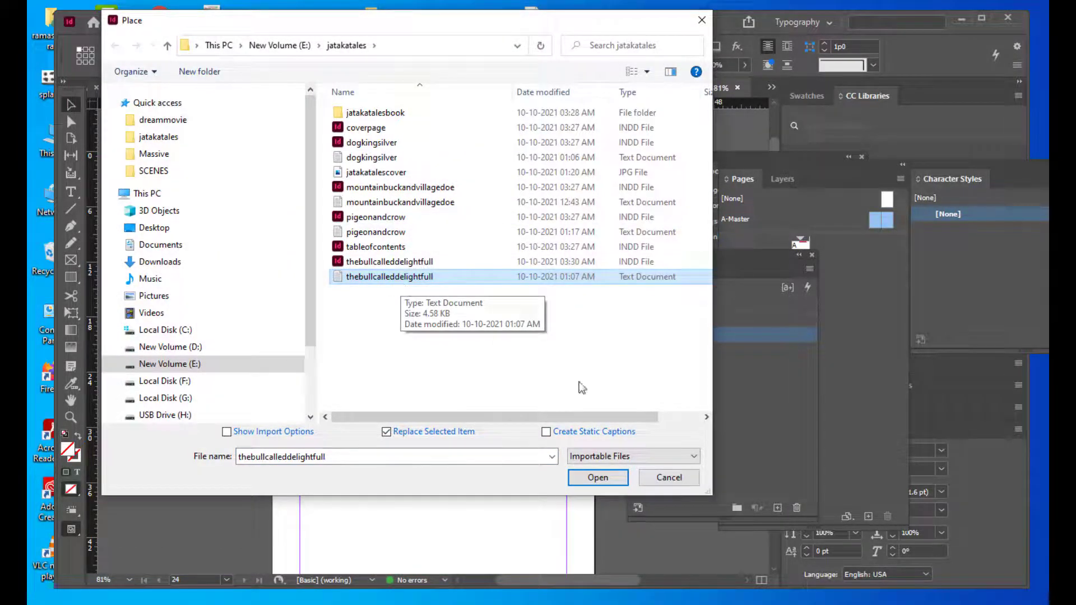
pyautogui.click(598, 480)
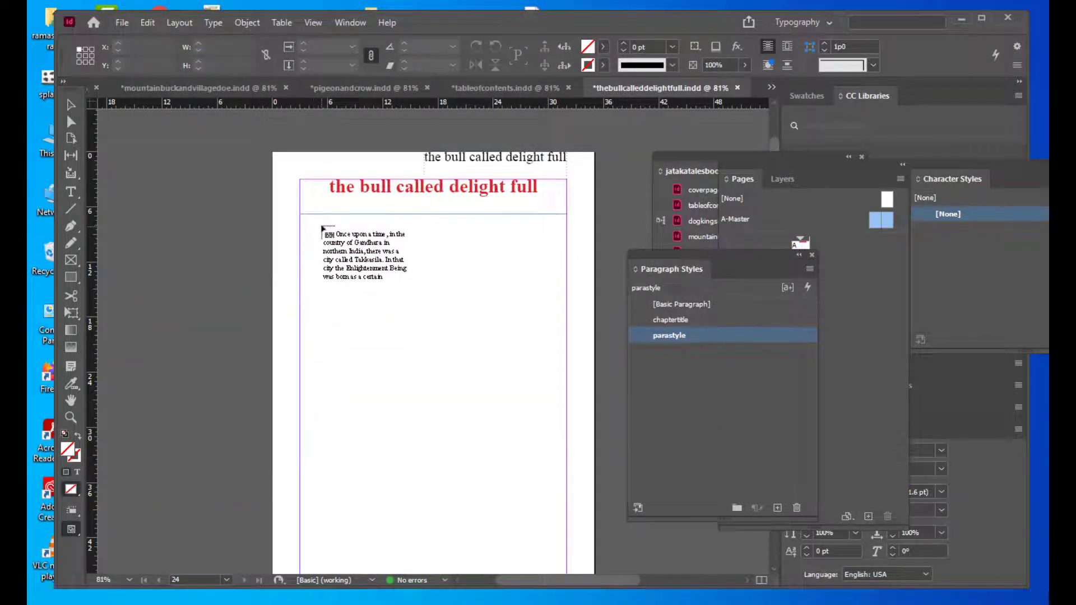
pyautogui.moveTo(317, 228); pyautogui.dragTo(317, 228)
pyautogui.scroll(-10, 446, 221)
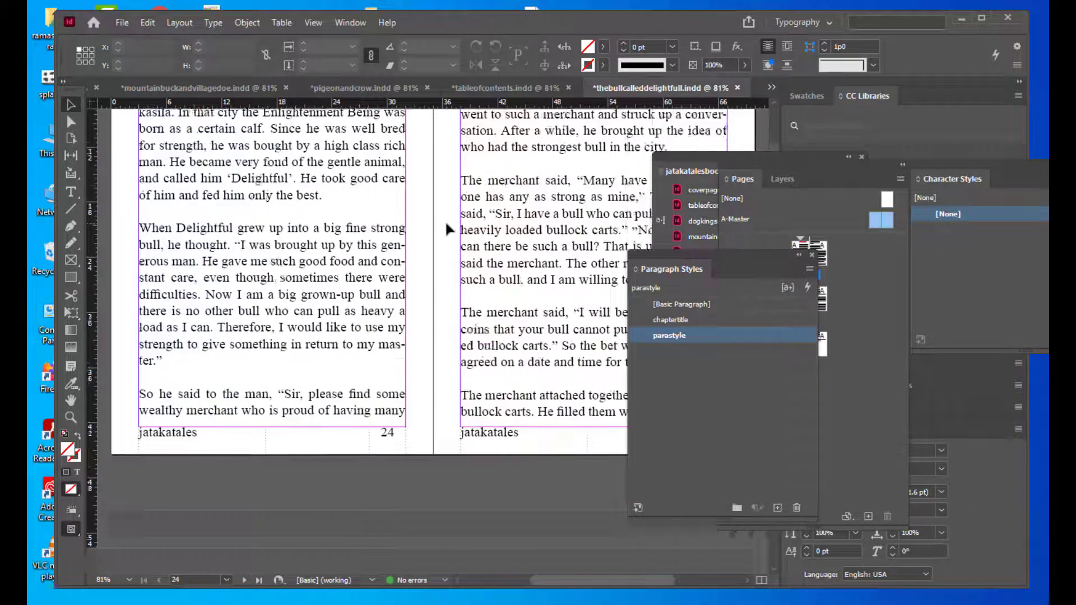
pyautogui.scroll(-12, 448, 218)
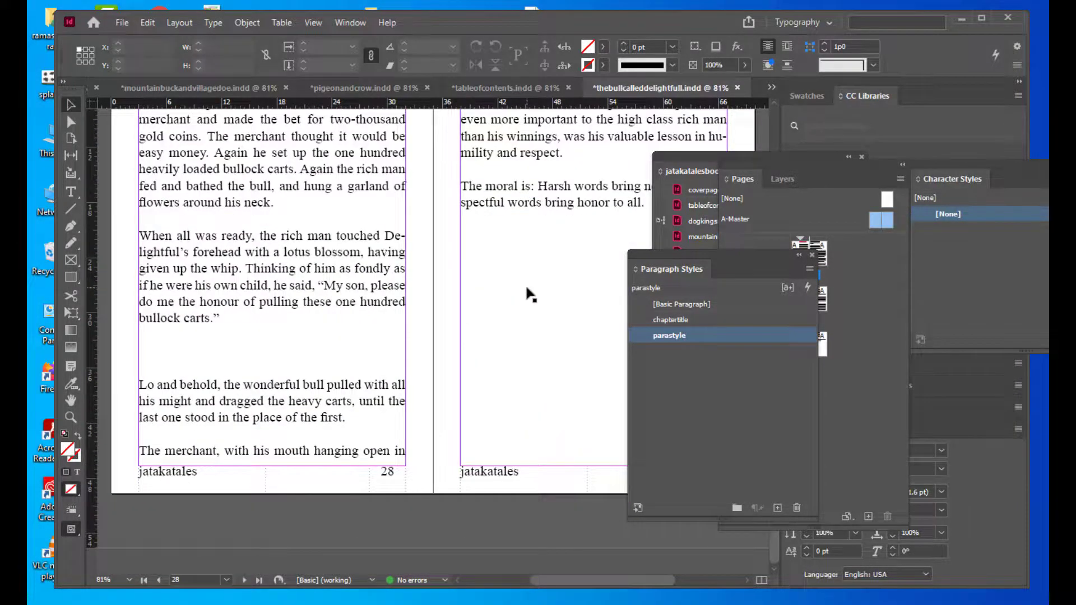
pyautogui.scroll(10, 528, 293)
pyautogui.scroll(10, 528, 293)
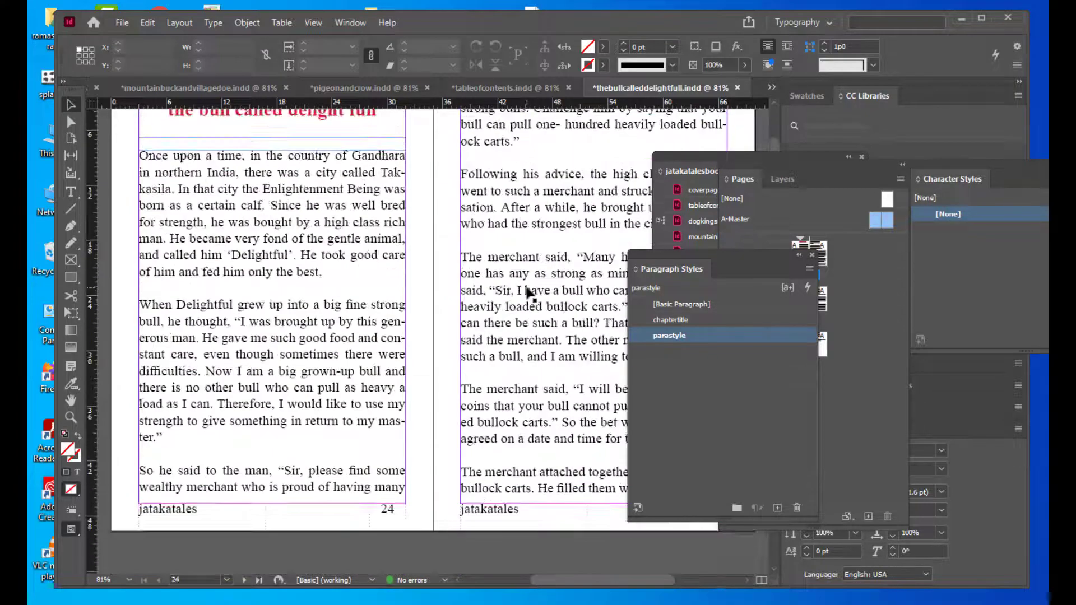
# Shift the Paragraph Styles panel aside, switch to the tableofcontents document and delete its old index text frame
pyautogui.moveTo(669, 270); pyautogui.dragTo(707, 272)
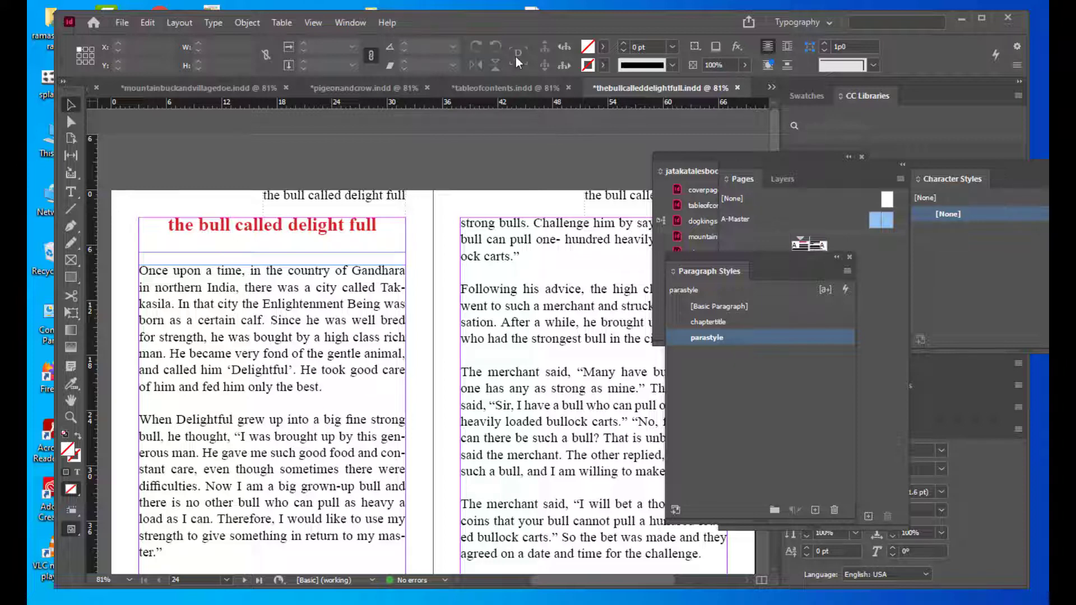
pyautogui.click(503, 87)
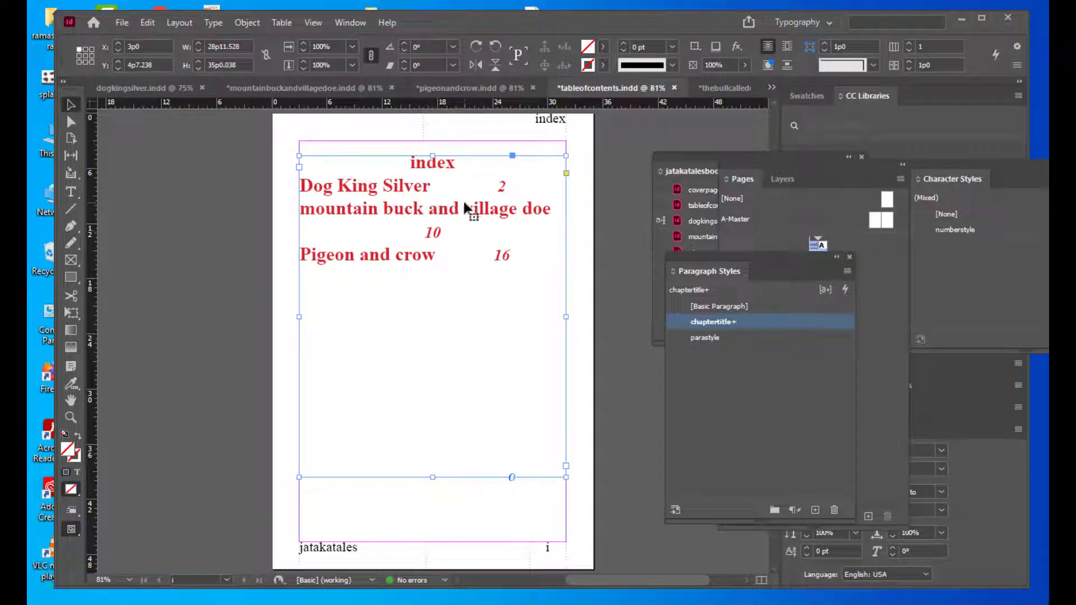
pyautogui.click(603, 174)
pyautogui.click(434, 194)
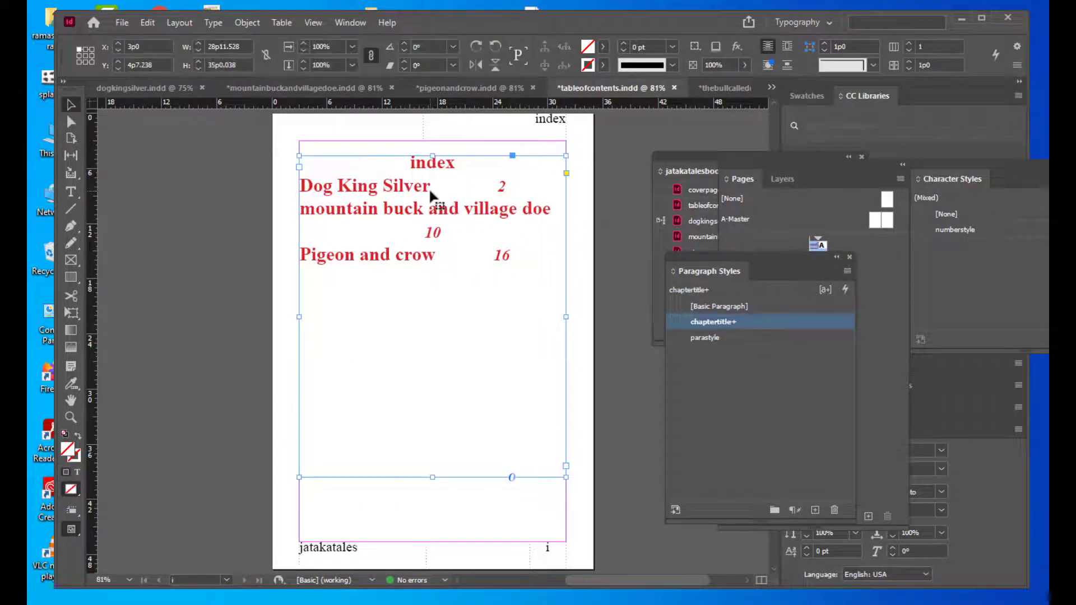
pyautogui.press('Delete')
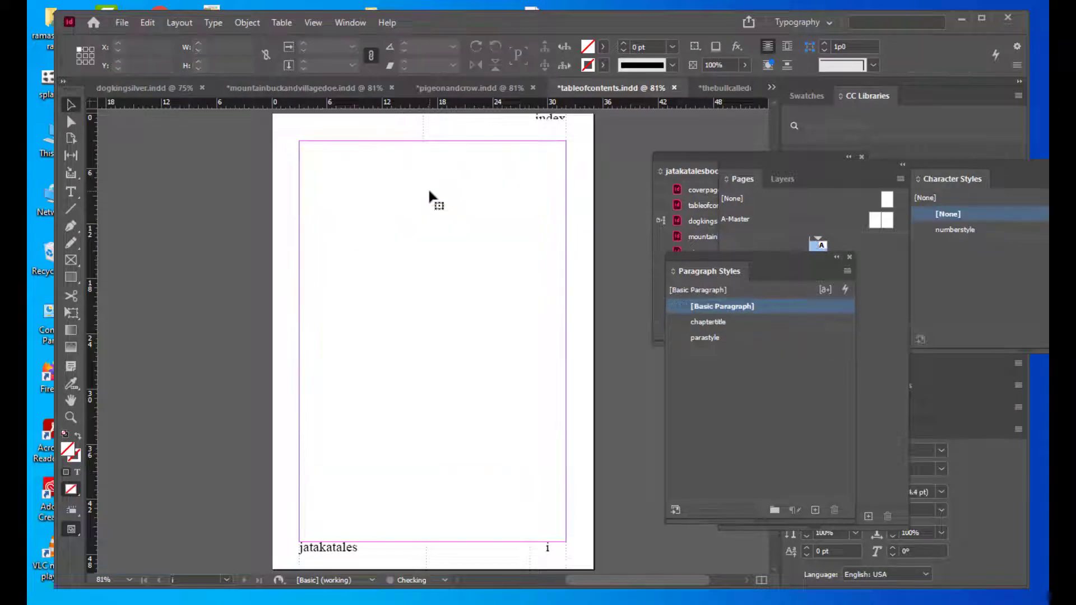
pyautogui.scroll(1, 430, 192)
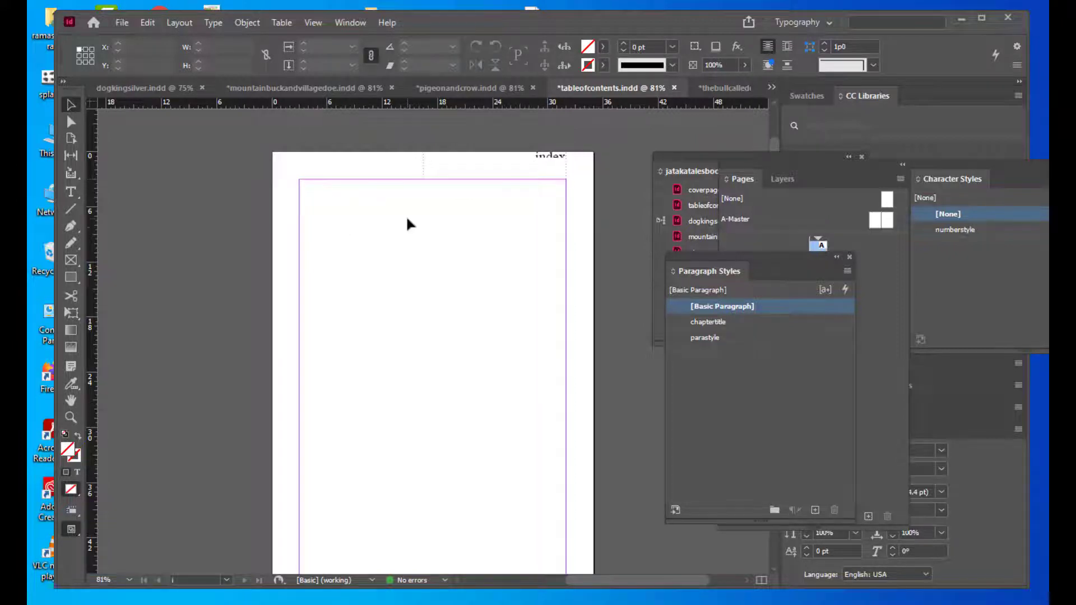
# Start a new table of contents titled "index" with the TOC Title style for its heading
pyautogui.scroll(1, 405, 215)
pyautogui.scroll(-1, 406, 215)
pyautogui.click(181, 23)
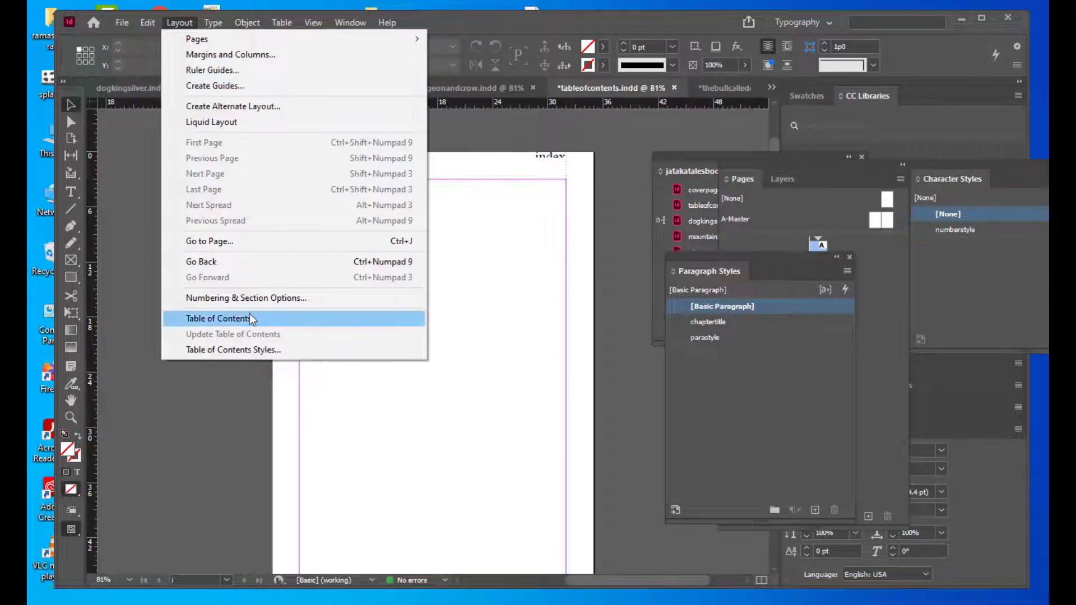
pyautogui.click(251, 318)
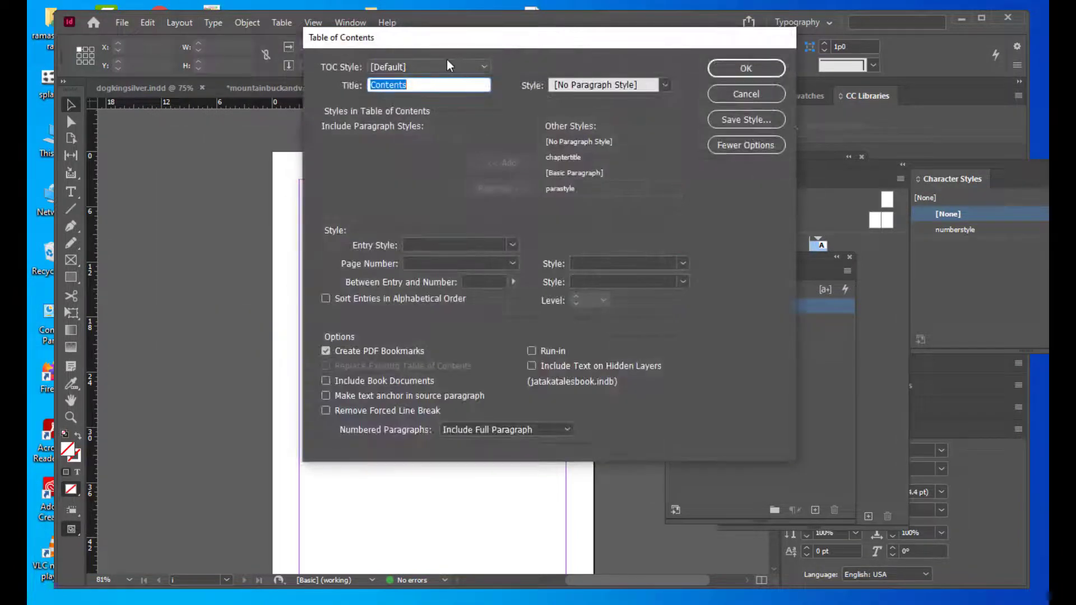
pyautogui.click(575, 158)
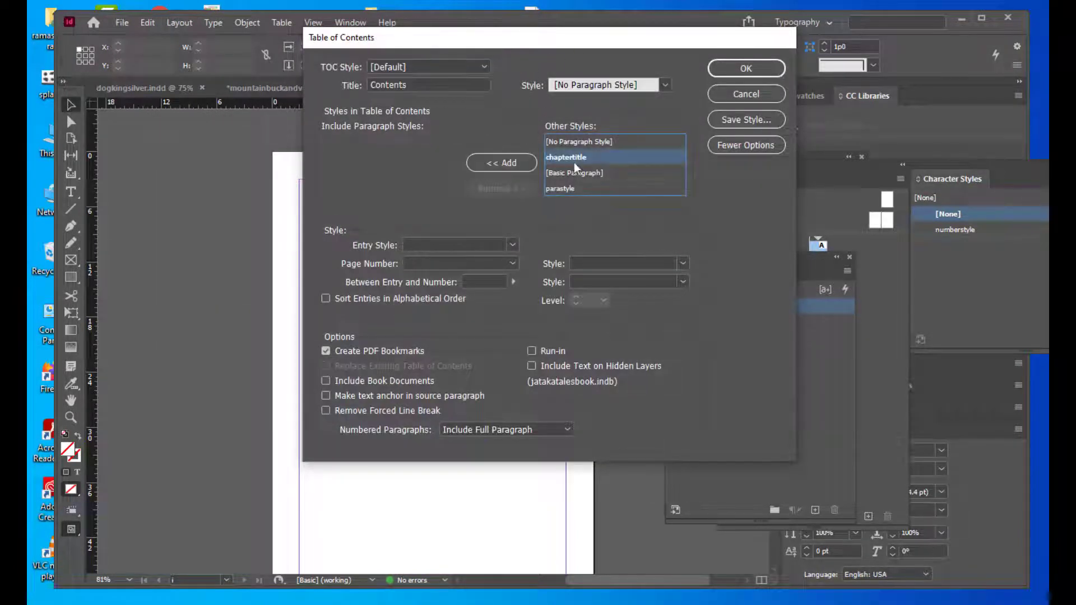
pyautogui.click(664, 87)
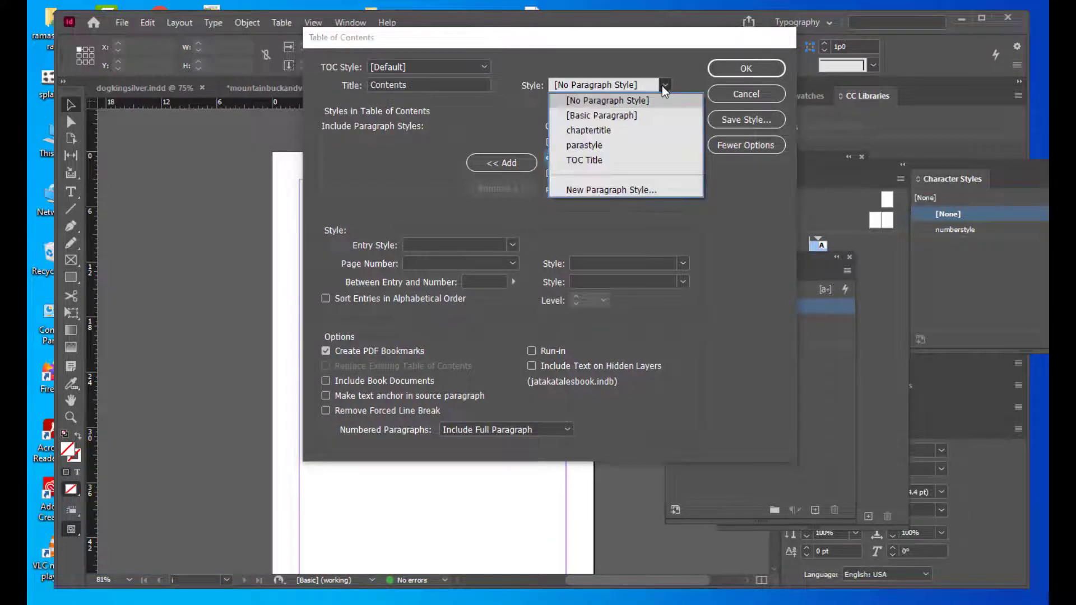
pyautogui.click(604, 161)
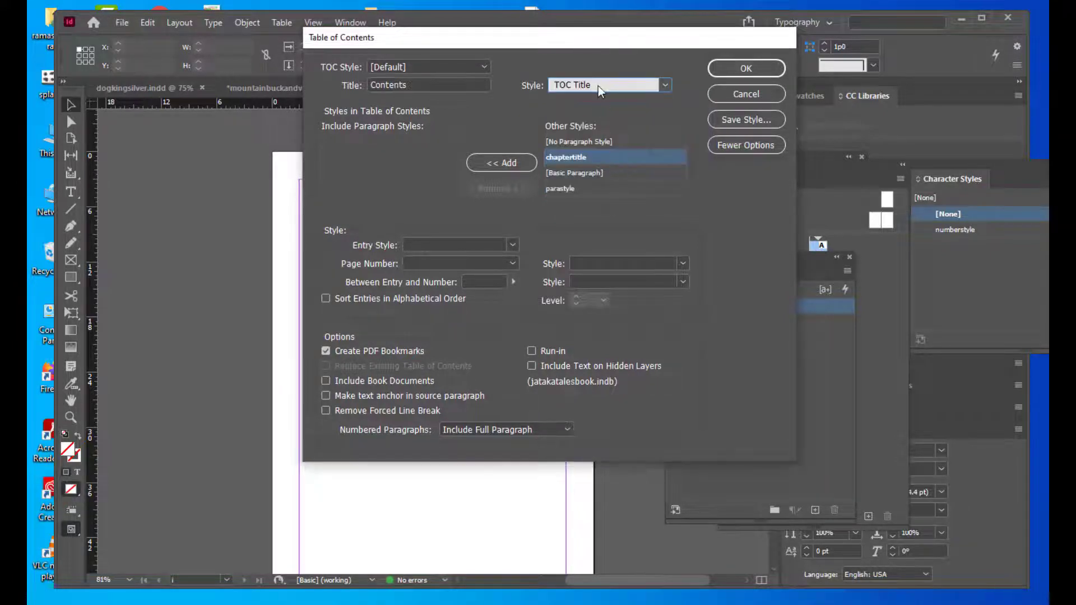
pyautogui.click(415, 85)
pyautogui.moveTo(415, 85); pyautogui.dragTo(313, 89)
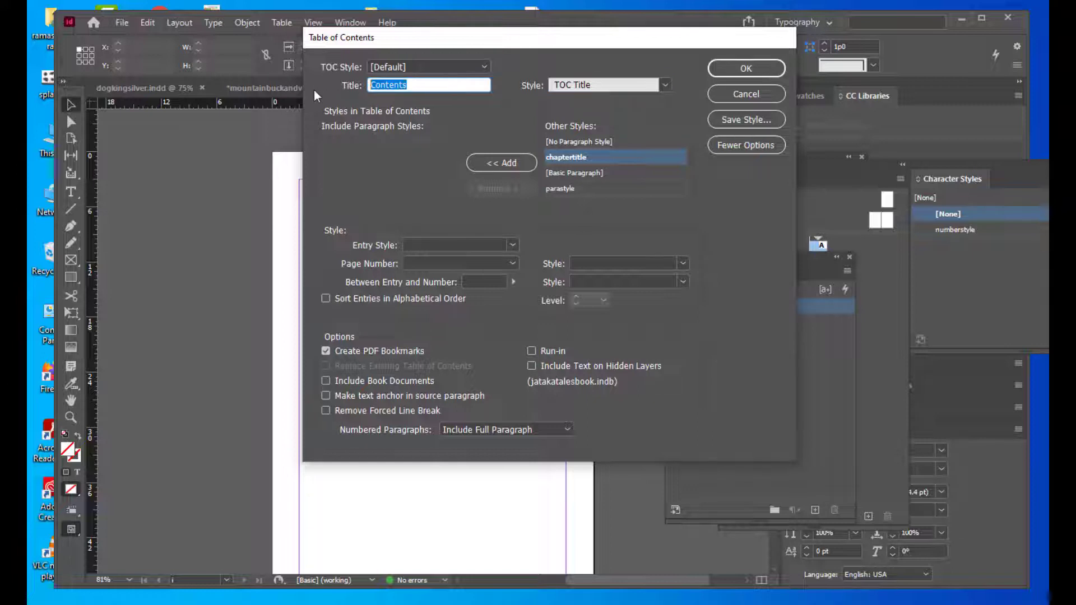
pyautogui.write('index')
# Include the chaptertitle paragraph style in the table of contents and set its page number style to numberstyle
pyautogui.moveTo(535, 38); pyautogui.dragTo(593, 94)
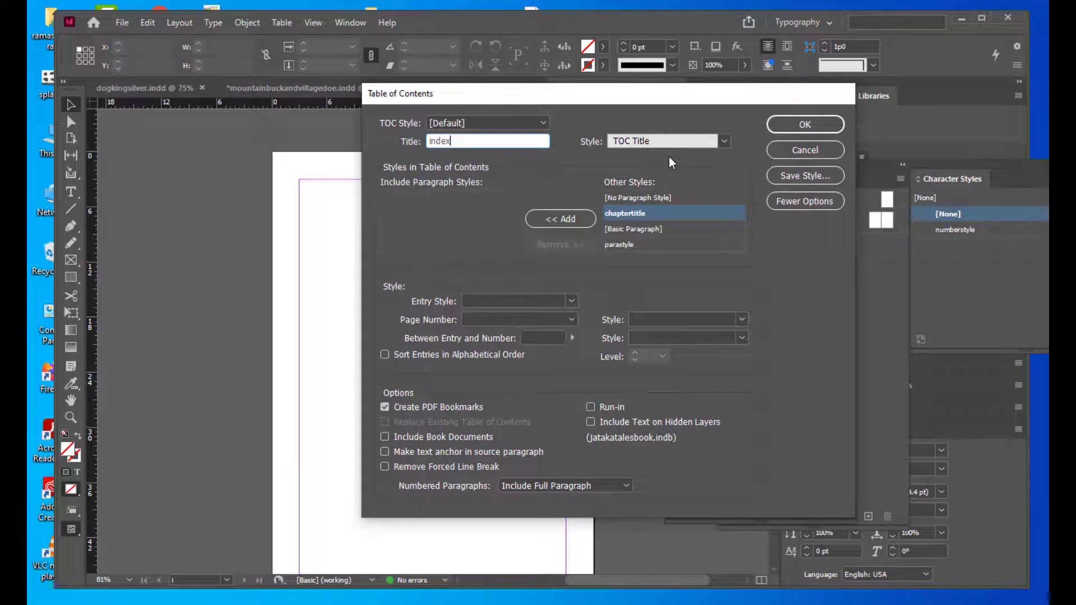
pyautogui.moveTo(621, 88); pyautogui.dragTo(653, 91)
pyautogui.click(593, 222)
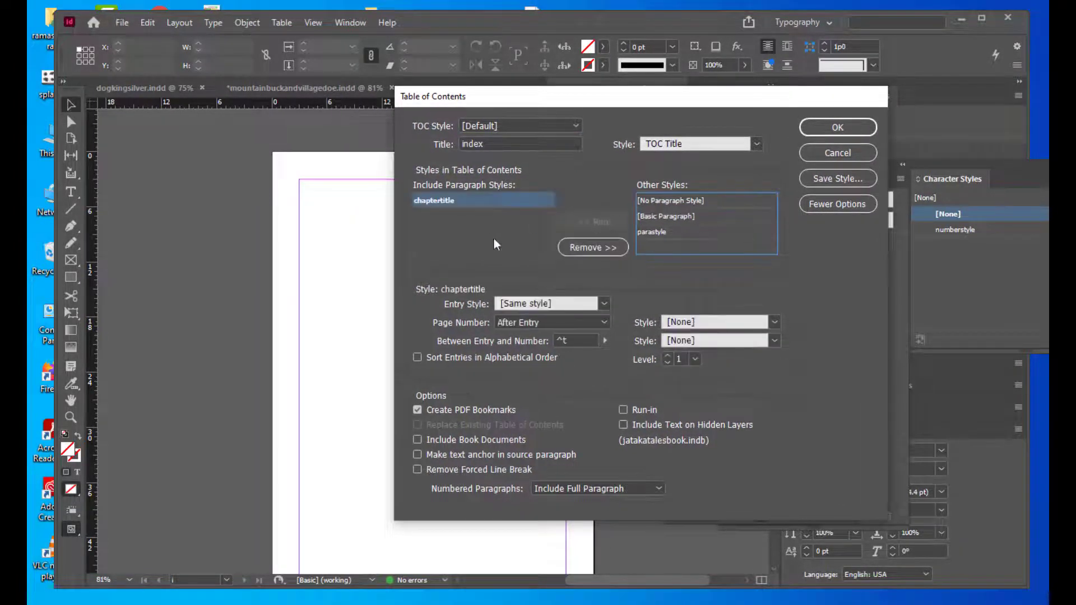
pyautogui.click(773, 323)
pyautogui.click(714, 354)
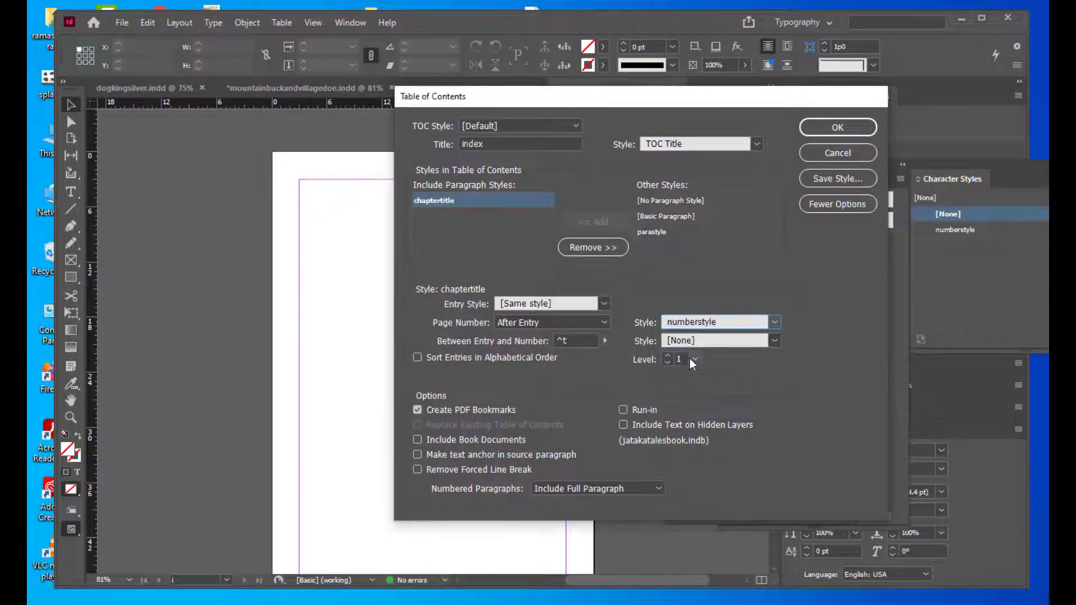
pyautogui.moveTo(577, 100); pyautogui.dragTo(612, 93)
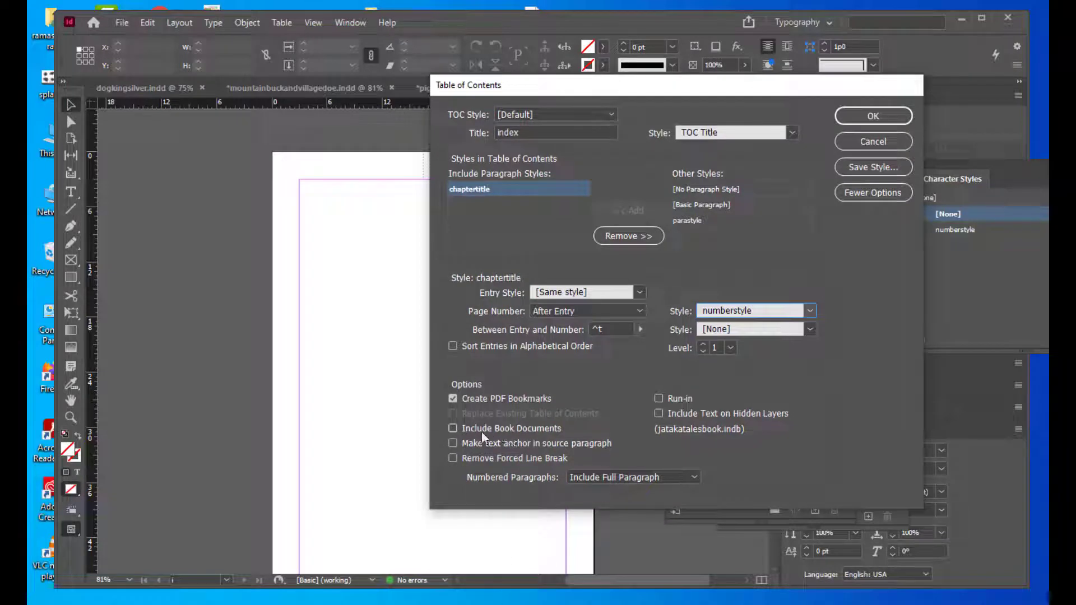
# Include the book documents in the table of contents and set the chaptertitle entry style to chaptertitle
pyautogui.click(455, 429)
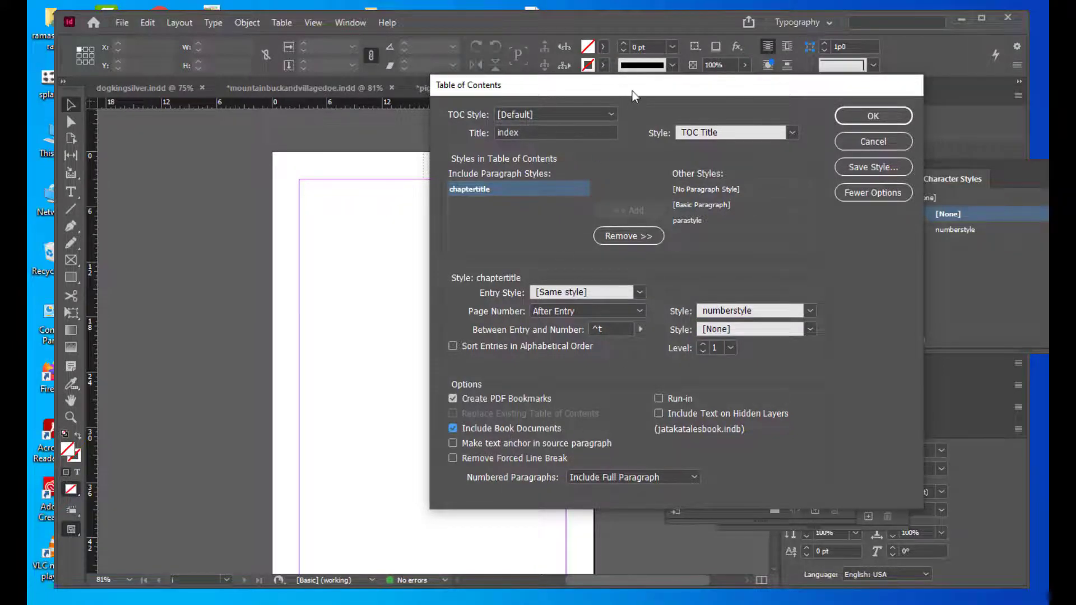
pyautogui.moveTo(632, 91); pyautogui.dragTo(608, 91)
pyautogui.click(618, 291)
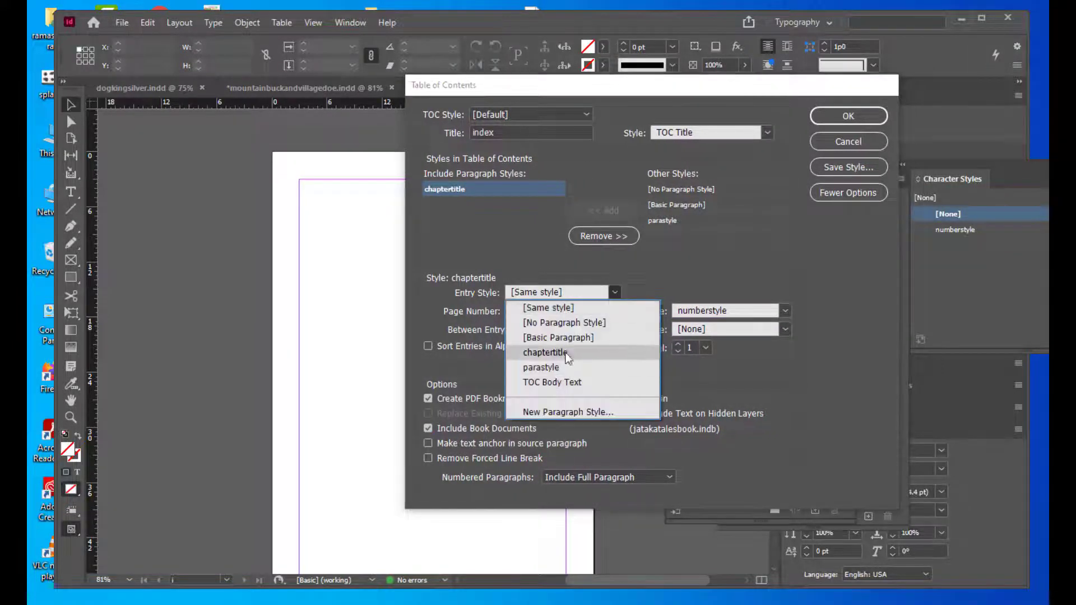
pyautogui.click(566, 353)
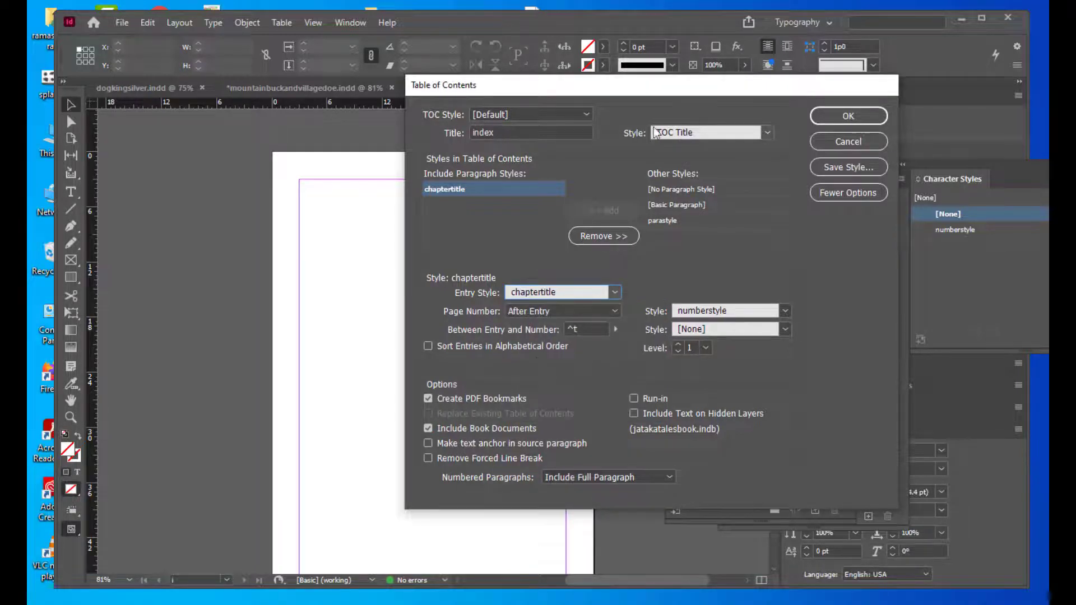
# Generate the table of contents and place it within the page margins in a frame about 28p6 wide and 35p4 high
pyautogui.moveTo(664, 87); pyautogui.dragTo(623, 79)
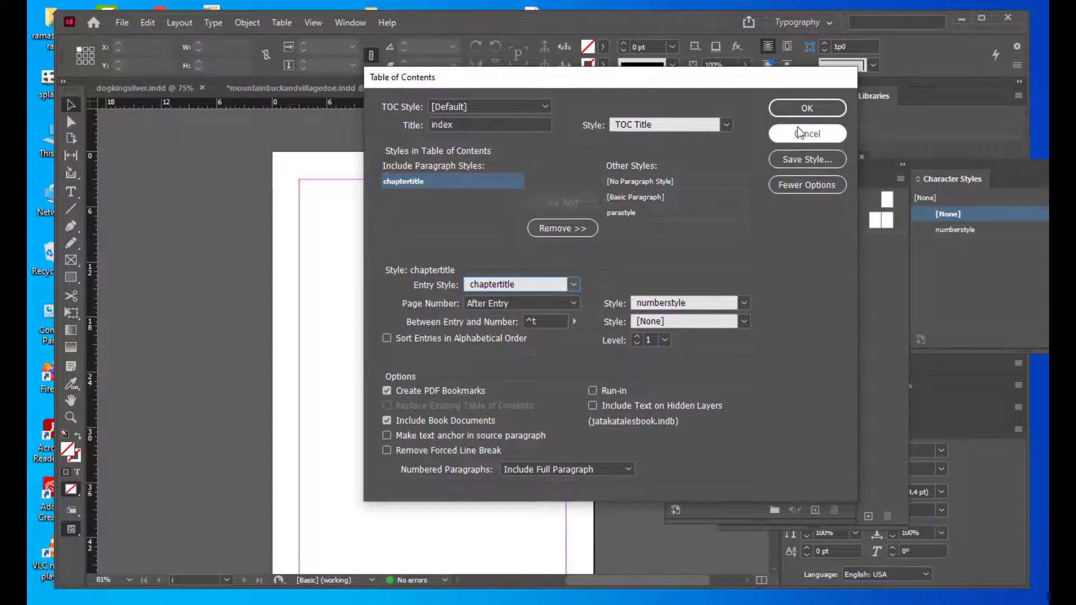
pyautogui.click(805, 107)
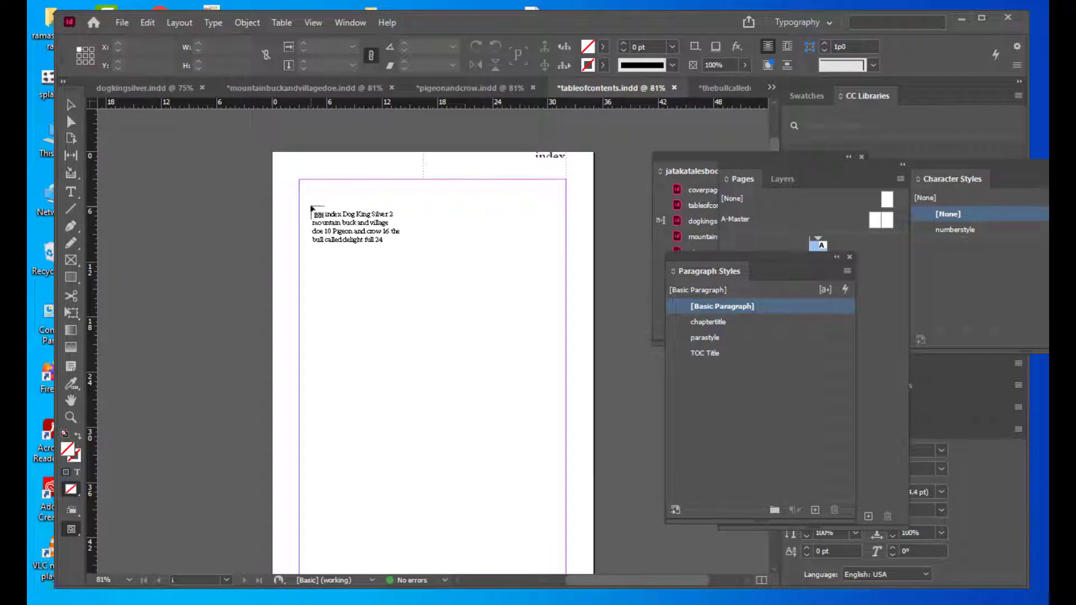
pyautogui.moveTo(304, 195); pyautogui.dragTo(563, 519)
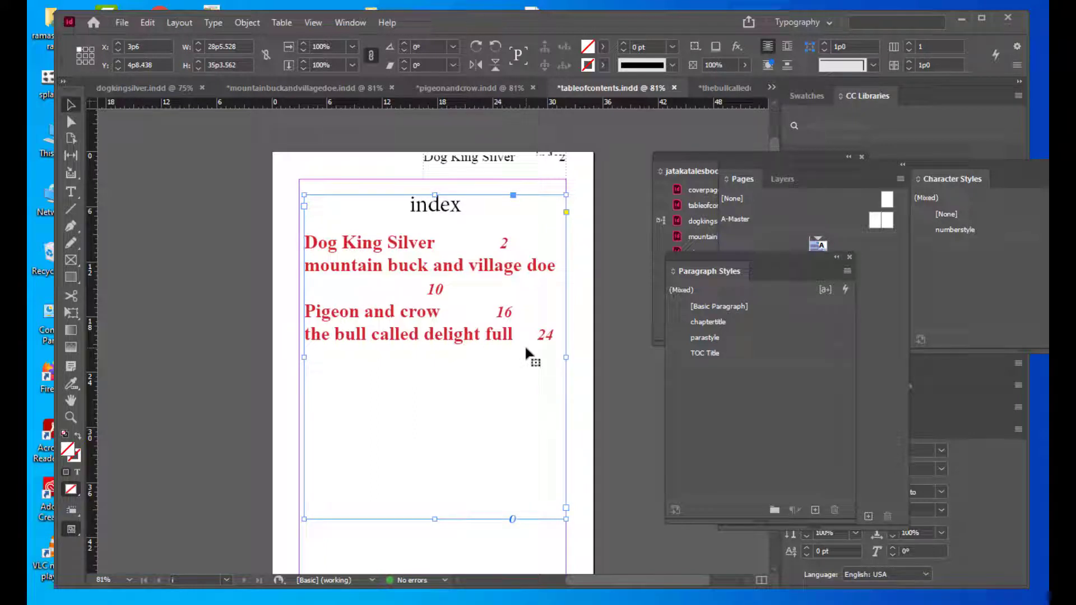
# Select all documents from coverpage to thebullcalleddelightfull in the jatakatalesbook book and start packaging the book for print
pyautogui.moveTo(674, 156); pyautogui.dragTo(565, 182)
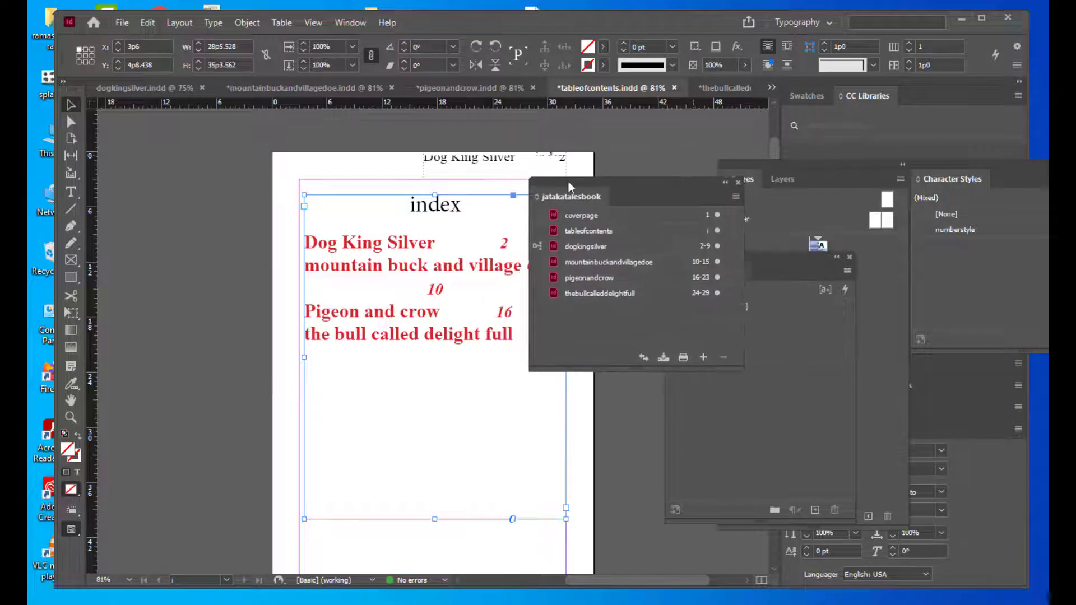
pyautogui.click(617, 214)
pyautogui.keyDown('shift'); pyautogui.click(662, 295); pyautogui.keyUp('shift')
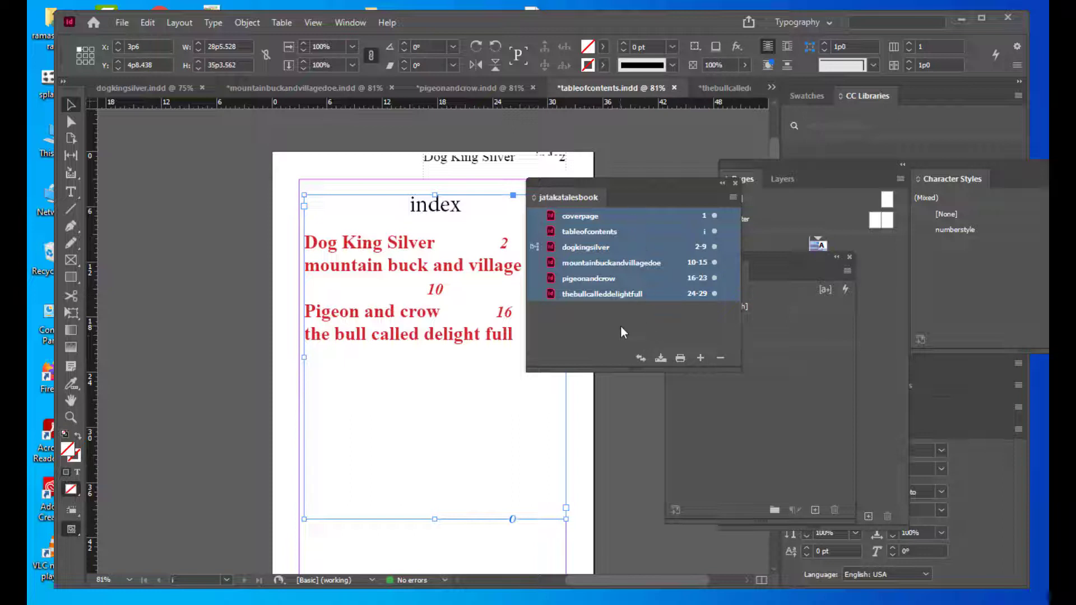
pyautogui.moveTo(640, 184)
pyautogui.mouseDown()
pyautogui.moveTo(645, 201)
pyautogui.moveTo(657, 195)
pyautogui.mouseUp()
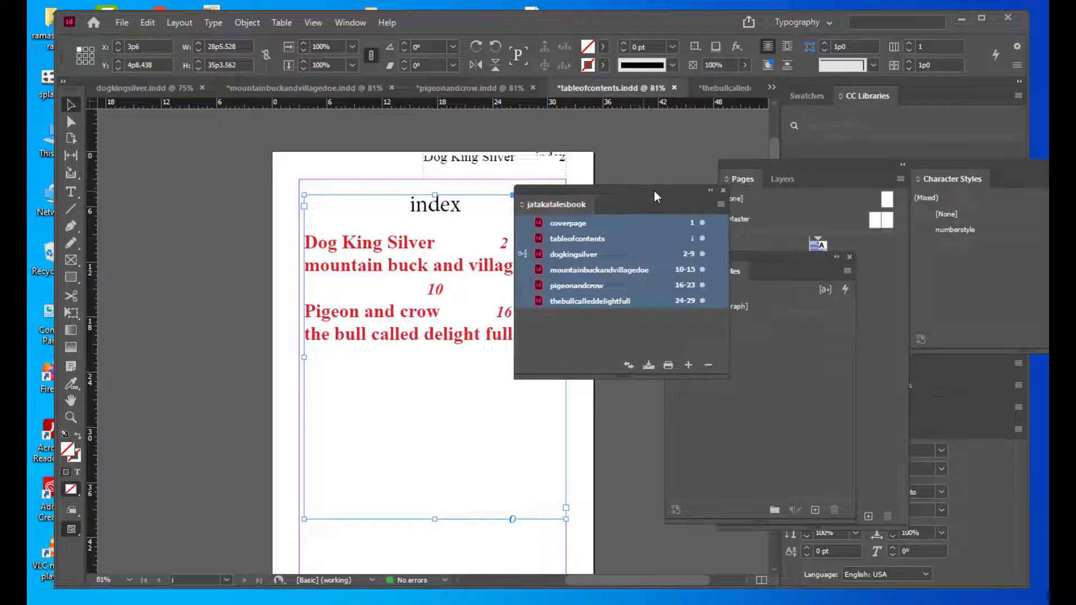
pyautogui.click(722, 204)
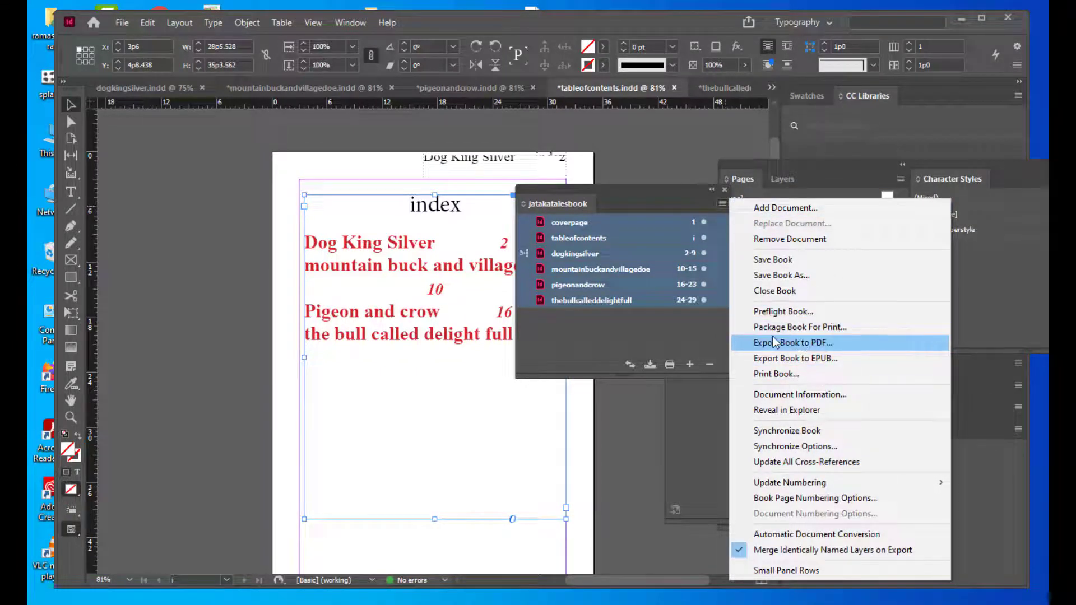
pyautogui.click(838, 329)
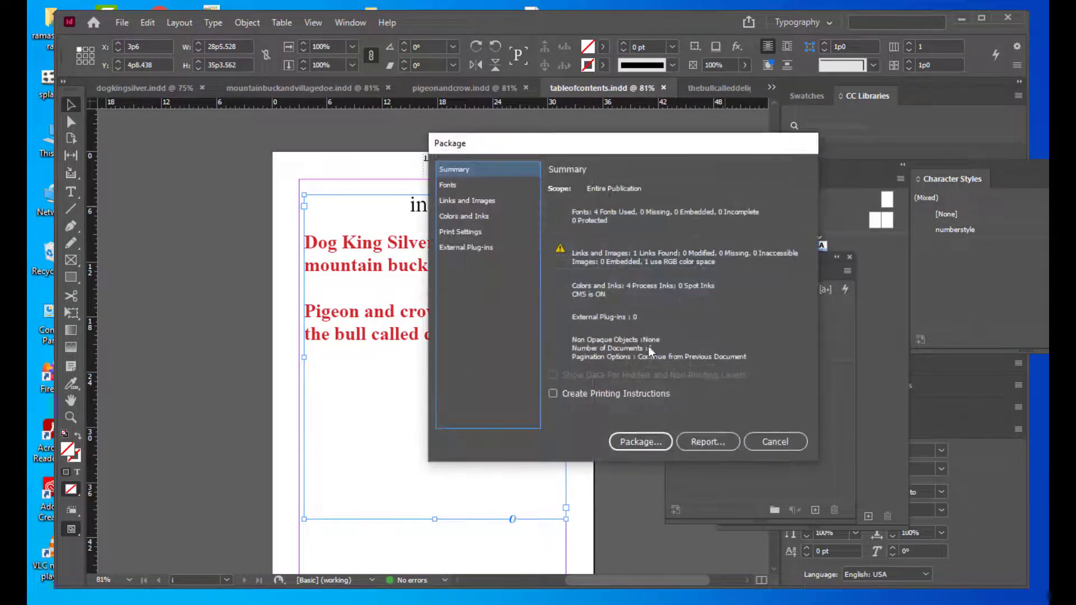
pyautogui.click(630, 442)
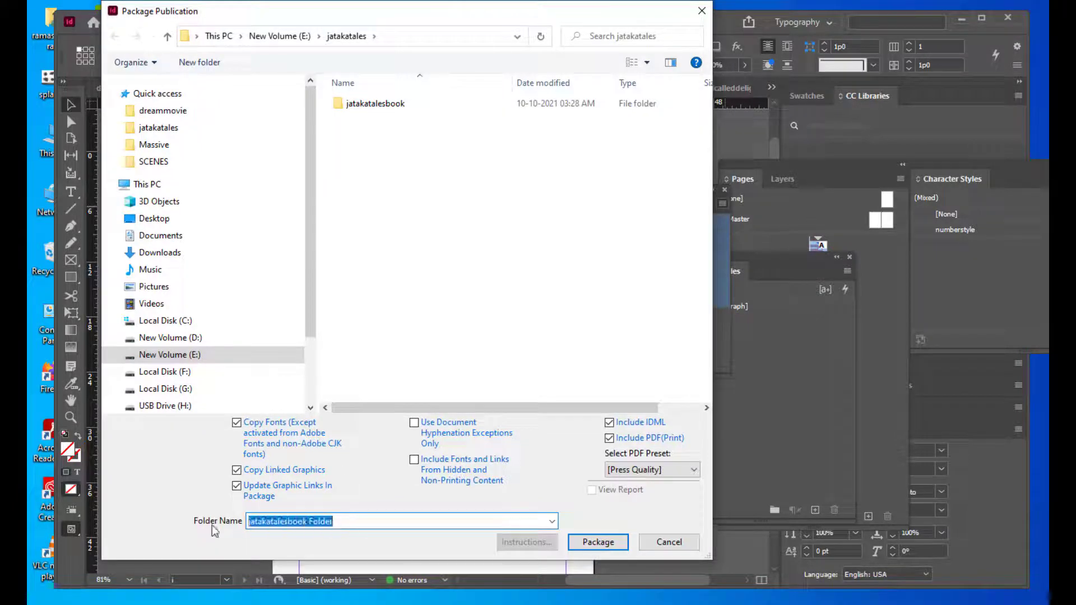
# Name the package folder jatakatalesbookfinal
pyautogui.write('jata')
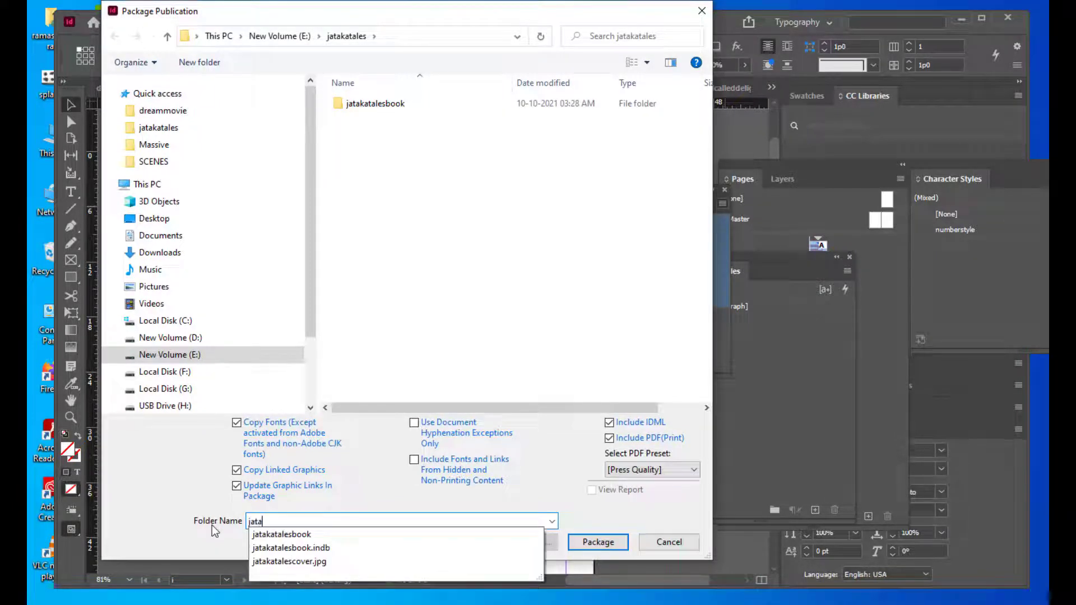
pyautogui.write('ta')
pyautogui.press('BackSpace')
pyautogui.write('katalesbo')
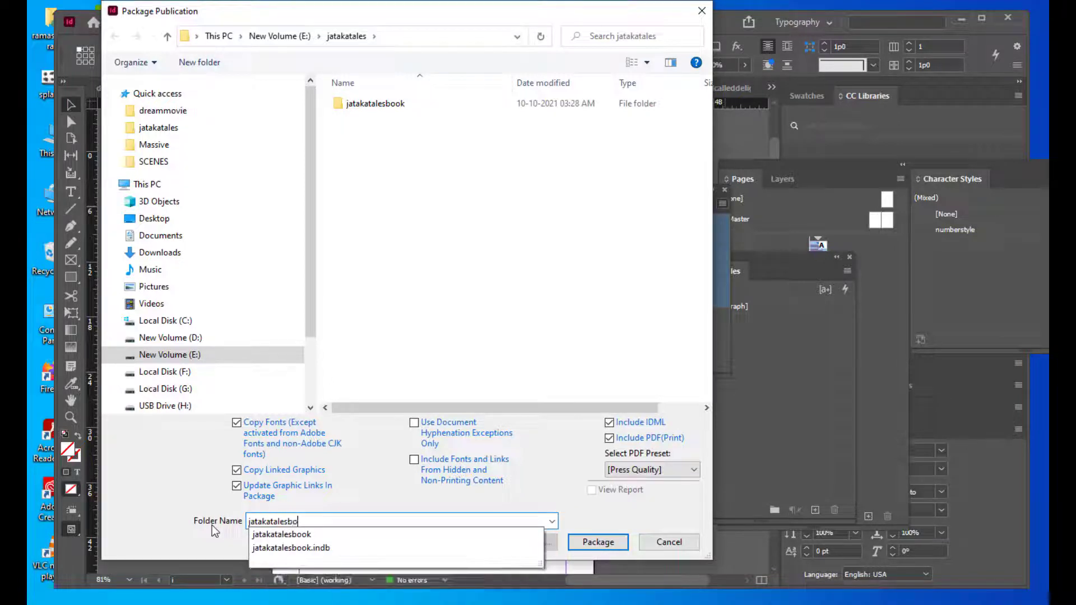
pyautogui.write('okfinal')
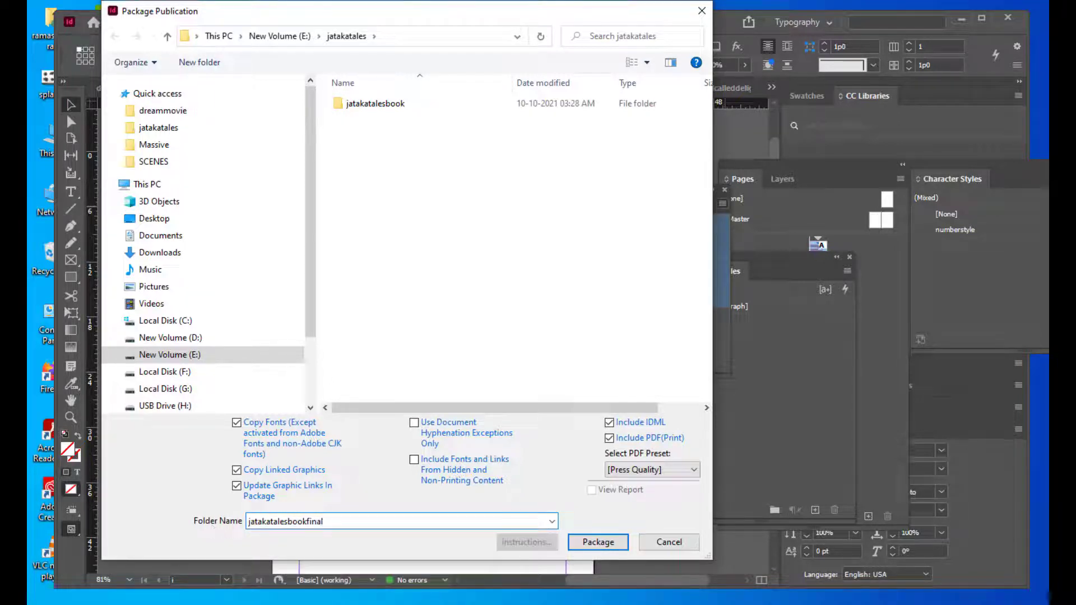
pyautogui.moveTo(380, 13); pyautogui.dragTo(406, 11)
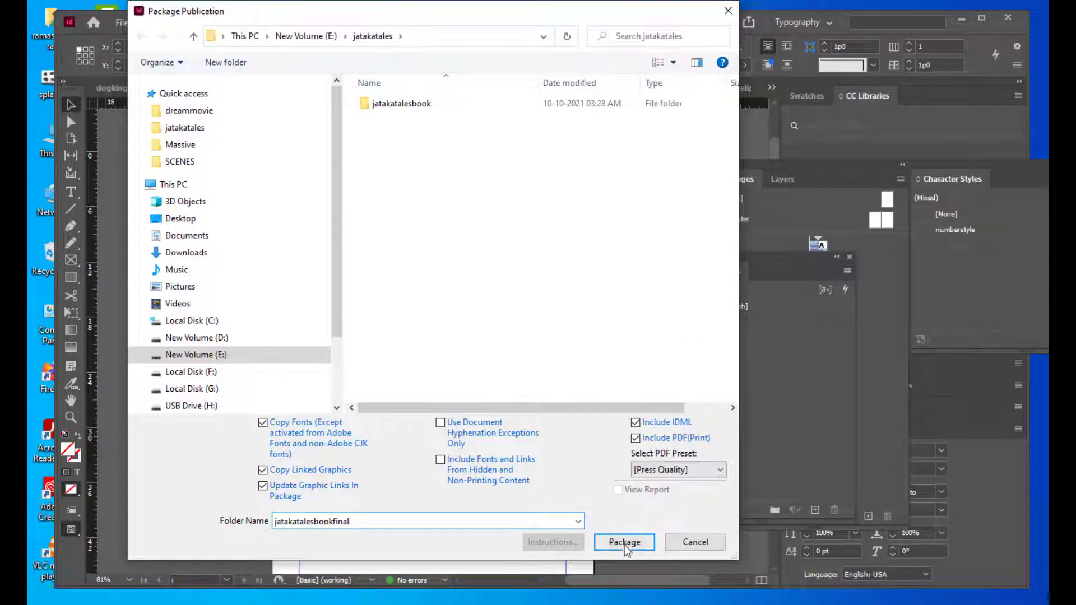
# Choose the [Press Quality] PDF preset and create the package in the jatakatales folder, accepting the font copying notice
pyautogui.click(661, 471)
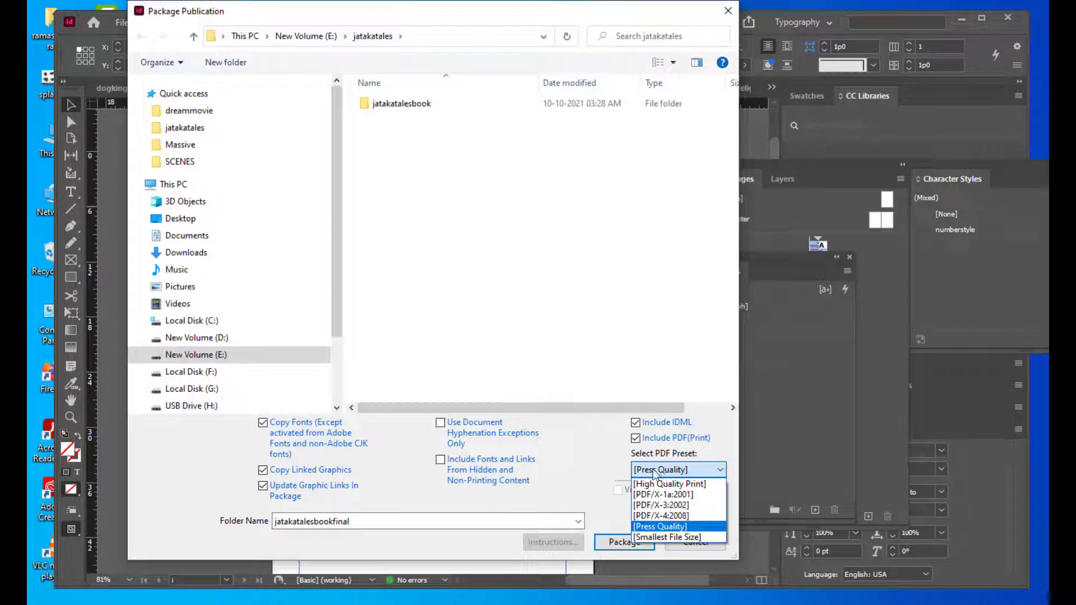
pyautogui.click(669, 530)
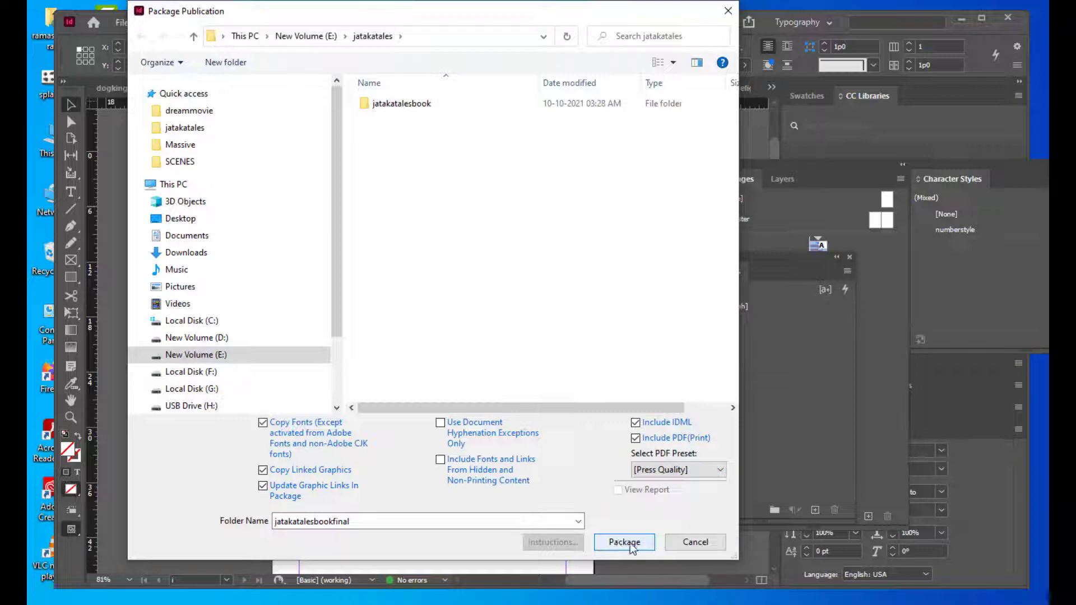
pyautogui.click(625, 542)
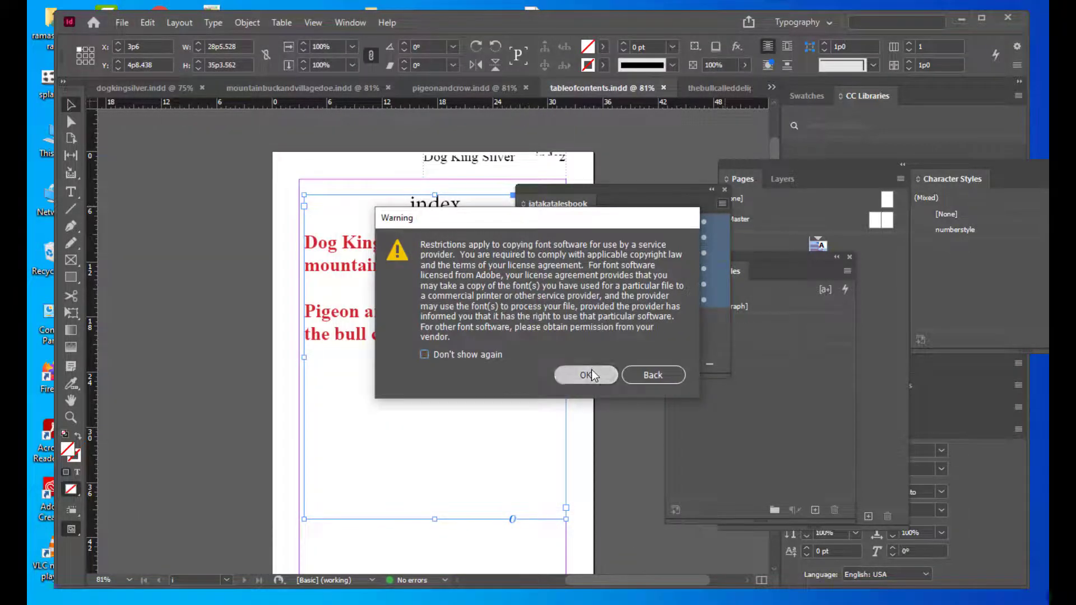
pyautogui.click(591, 374)
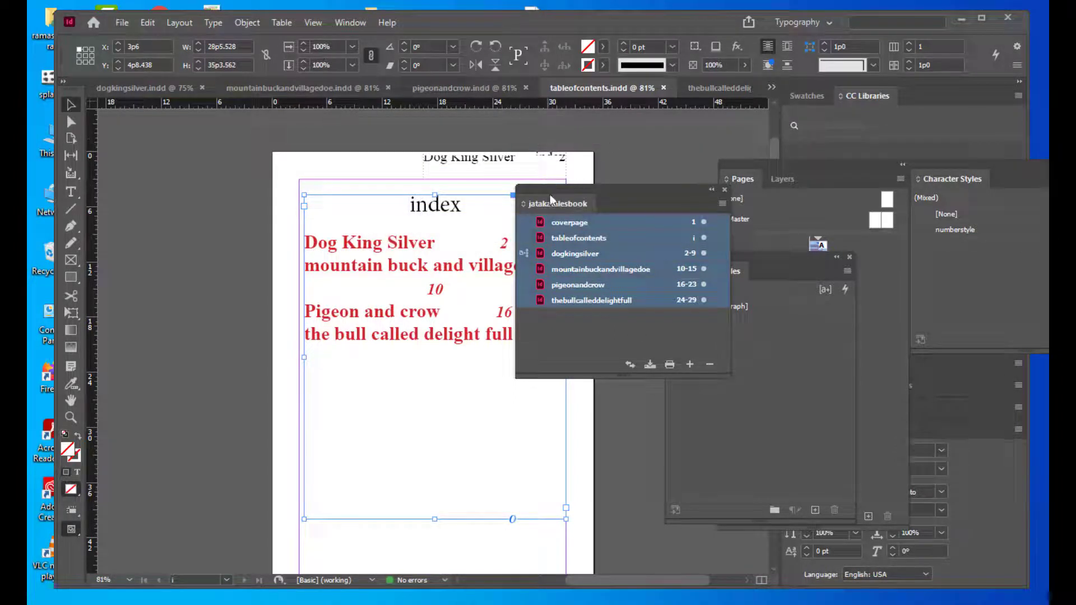
# Switch to File Explorer and open the packaged jatakatalesbookfinal folder inside jatakatales
pyautogui.hotkey('alt', 'Tab')
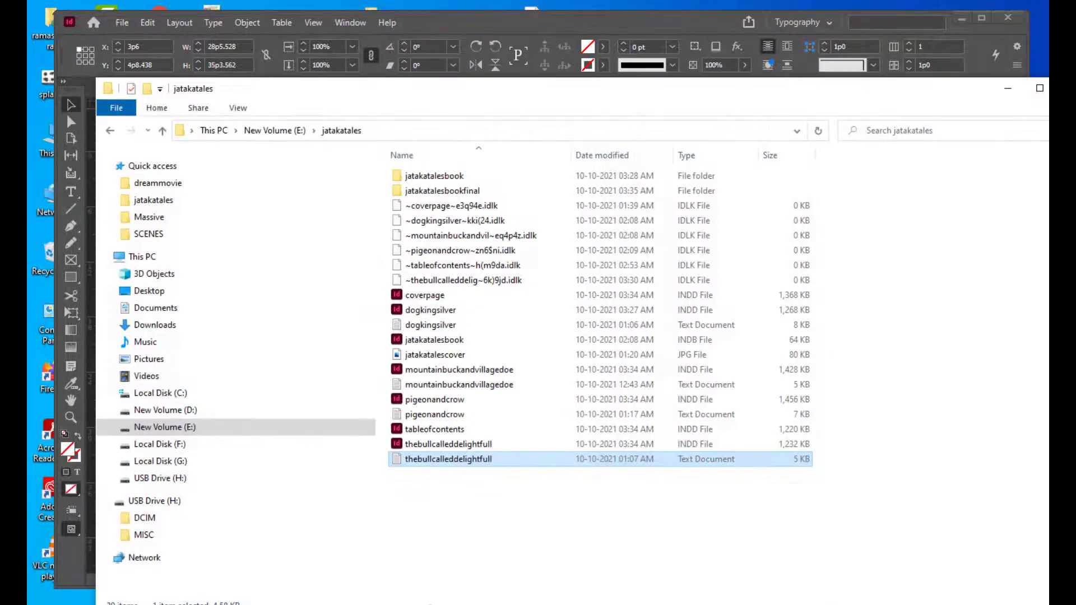
pyautogui.click(344, 131)
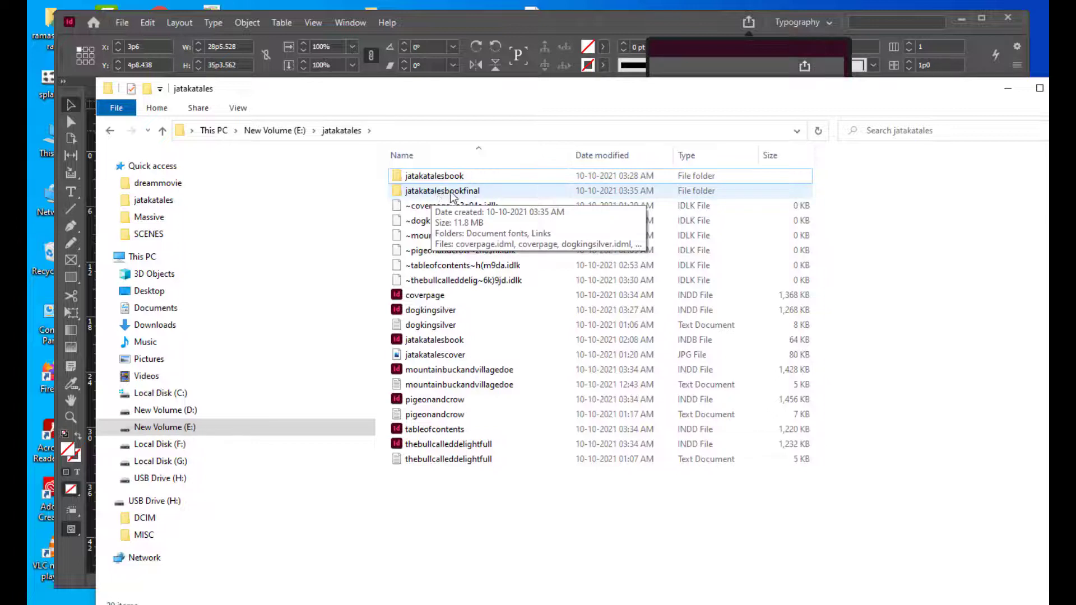
pyautogui.doubleClick(434, 194)
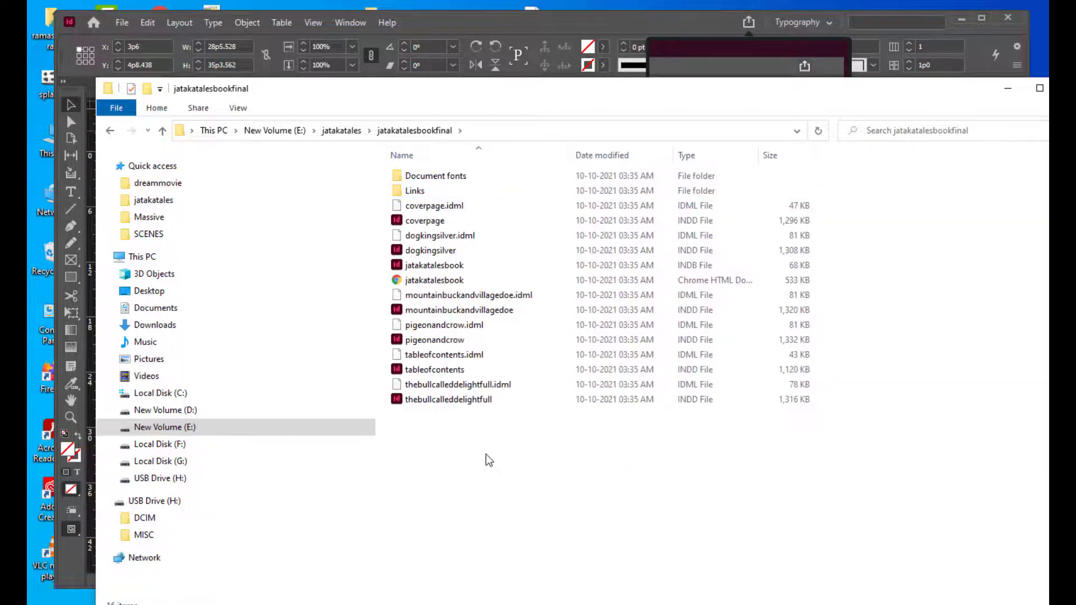
# Open the packaged jatakatalesbook PDF in Chrome, examine its cover and index page, and minimize the browser
pyautogui.doubleClick(439, 281)
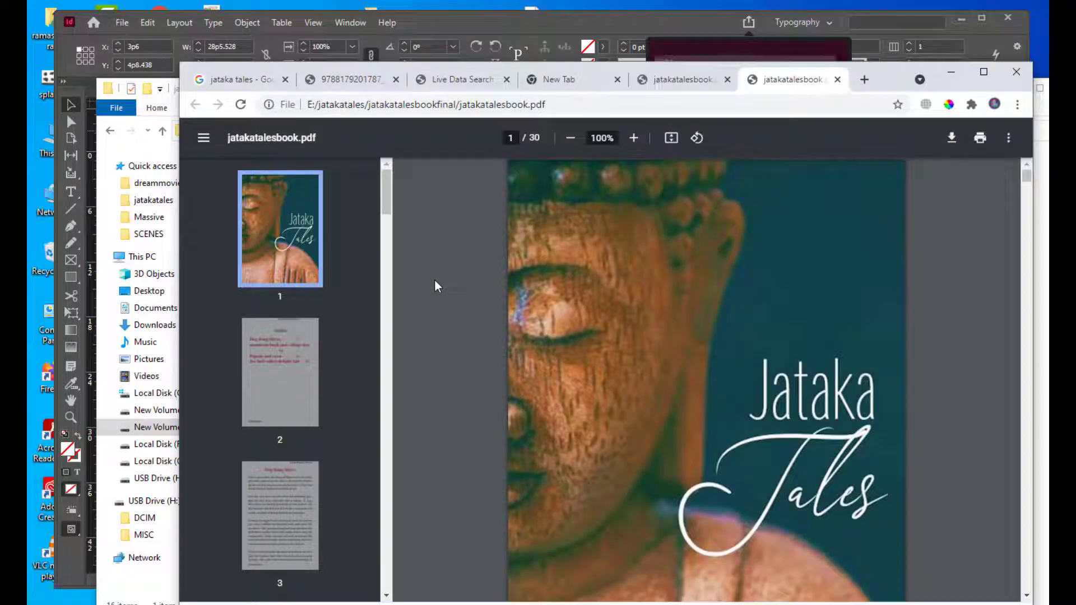
pyautogui.scroll(-12, 627, 282)
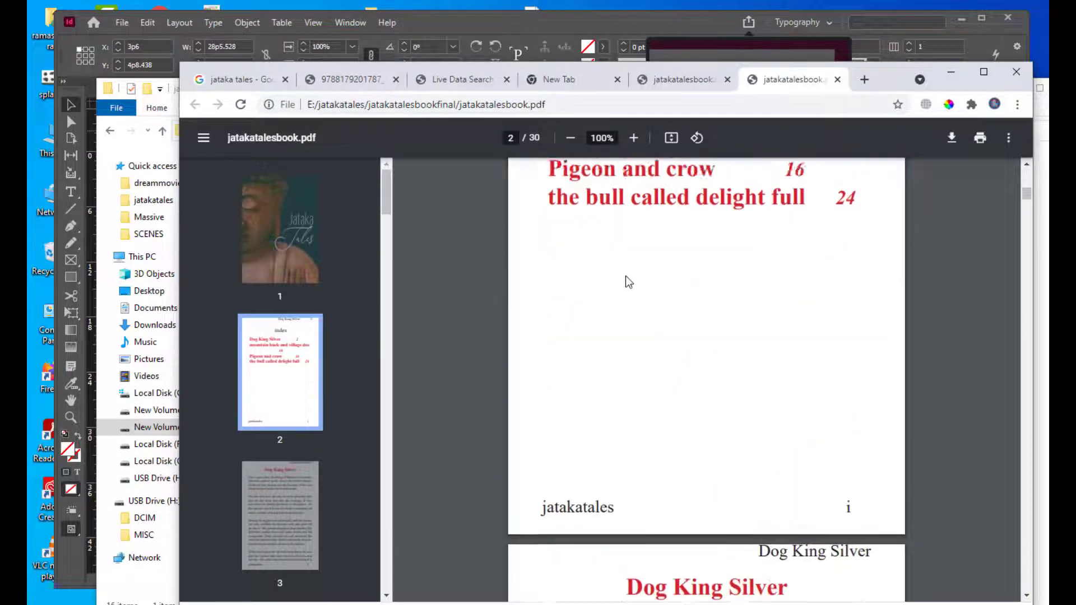
pyautogui.scroll(12, 625, 276)
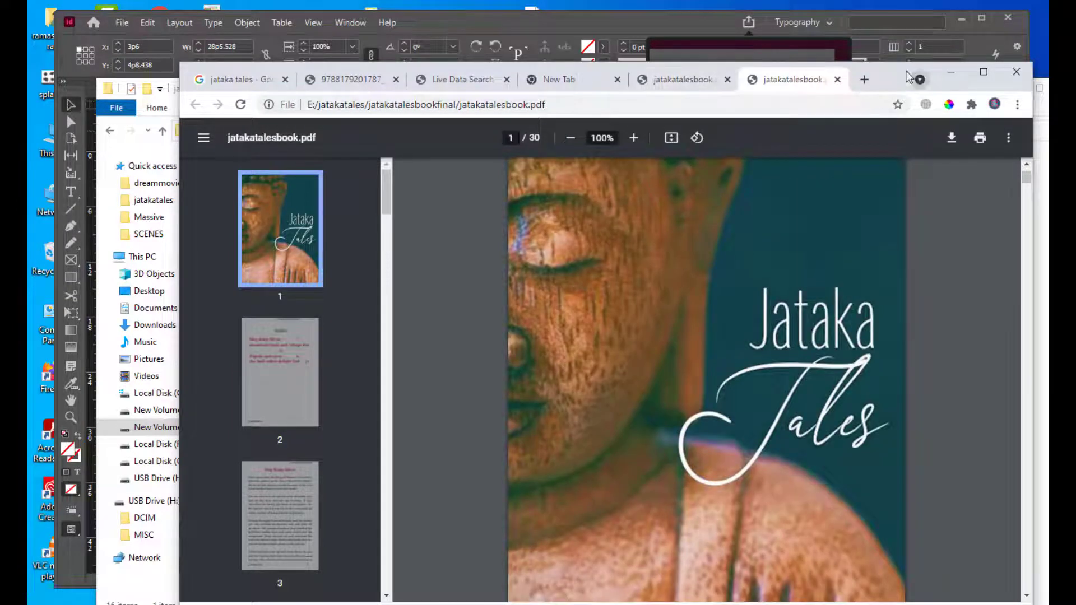
pyautogui.moveTo(890, 73); pyautogui.dragTo(846, 54)
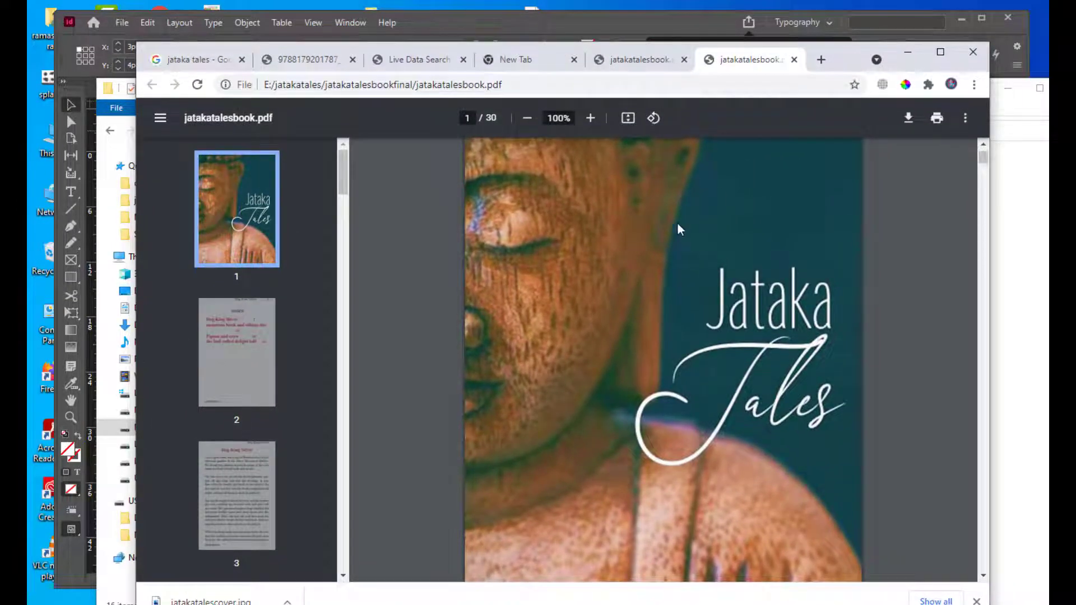
pyautogui.scroll(-10, 676, 222)
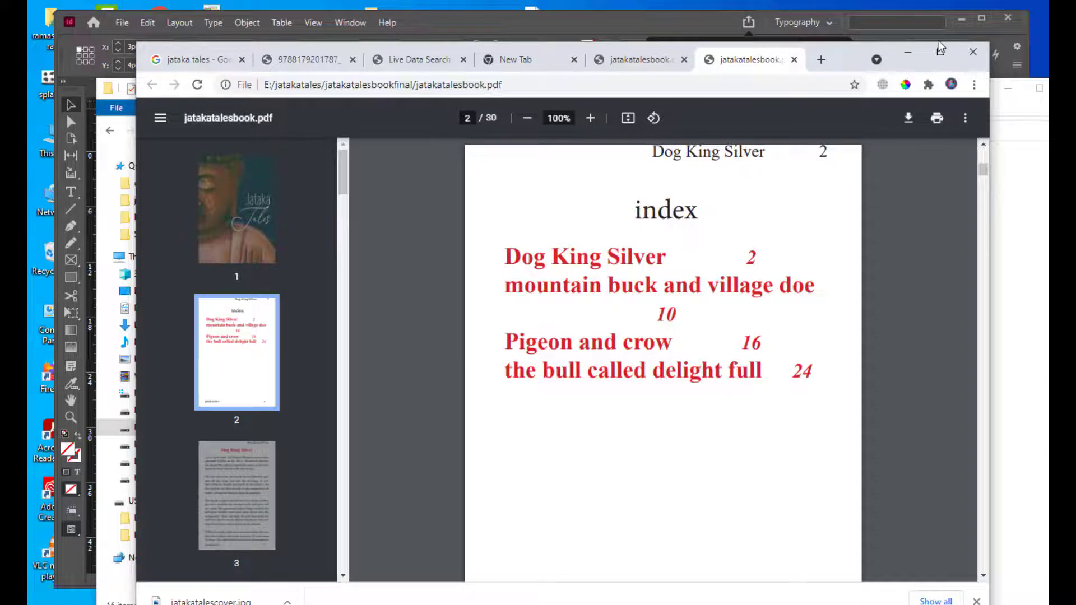
pyautogui.click(908, 52)
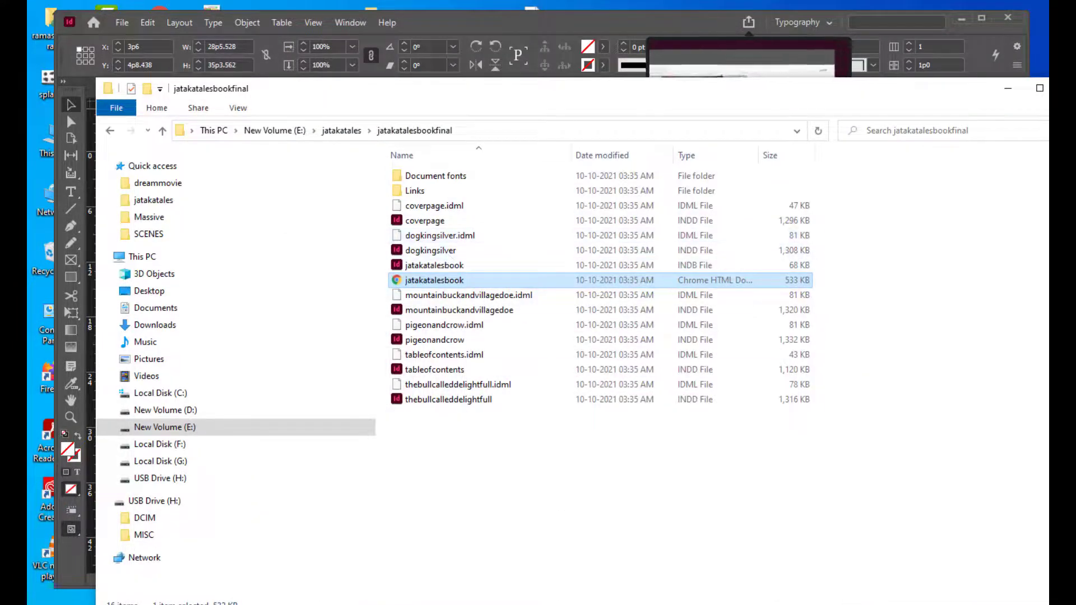
# Return to InDesign and delete the overridden master header frame together with the index text frame from the tableofcontents page
pyautogui.hotkey('alt', 'Tab')
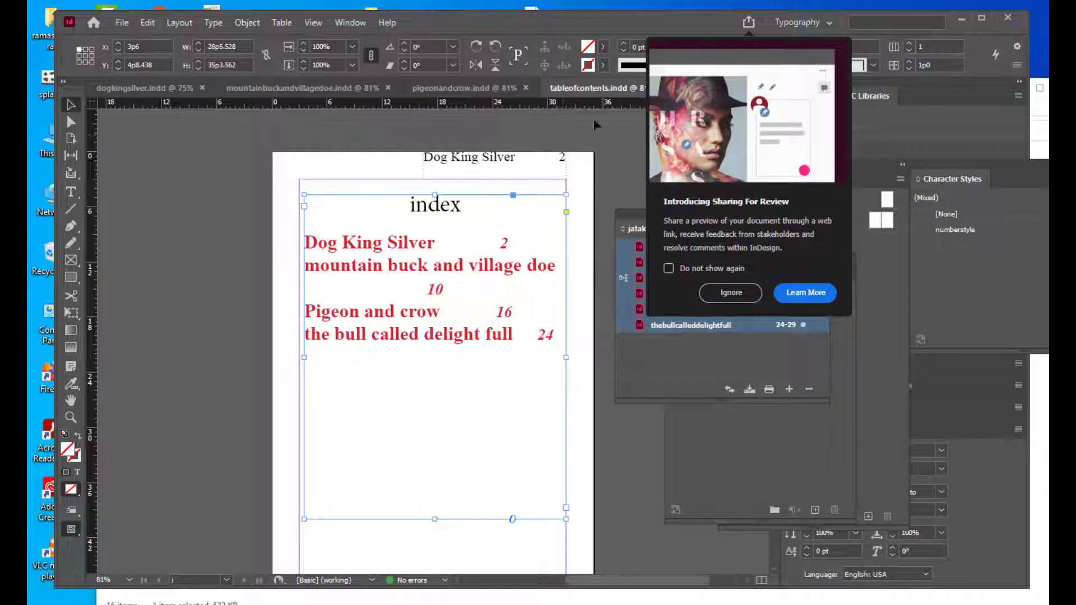
pyautogui.keyDown('ctrl'); pyautogui.keyDown('shift'); pyautogui.click(485, 163); pyautogui.keyUp('shift'); pyautogui.keyUp('ctrl')
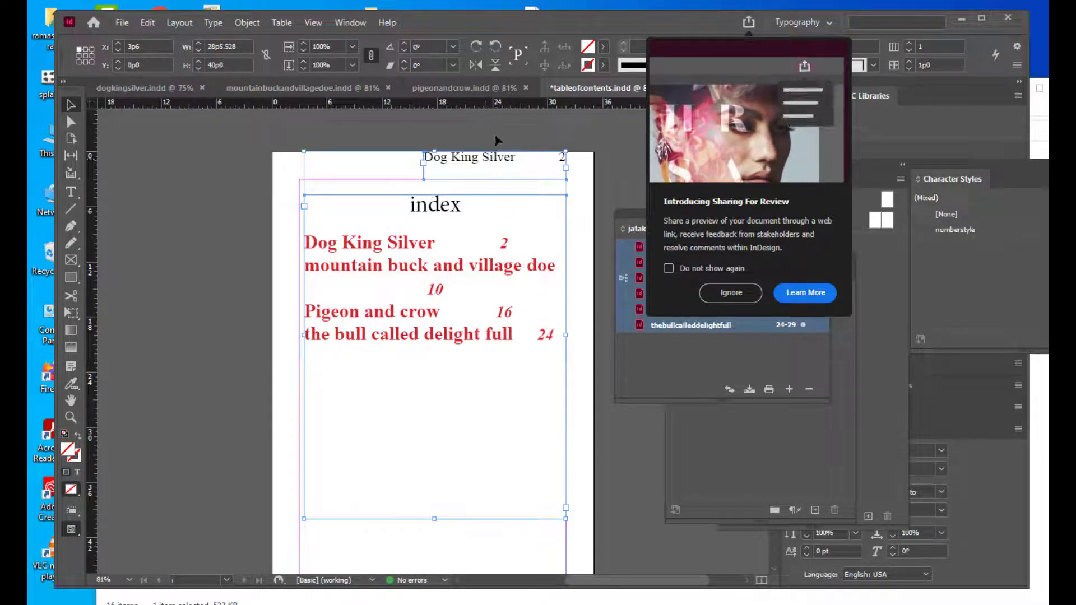
pyautogui.press('Delete')
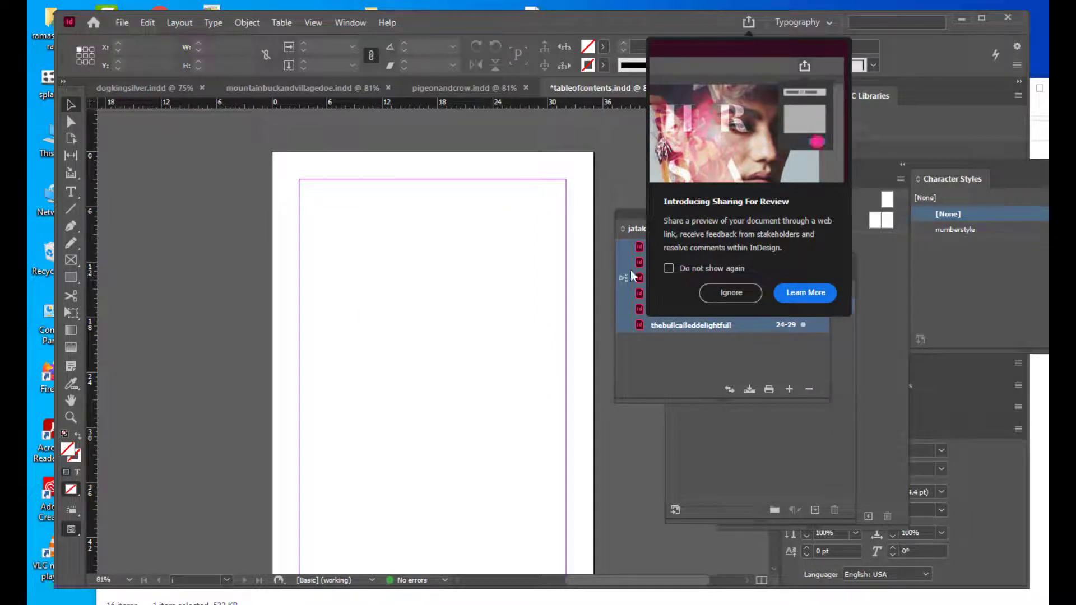
# Generate the table of contents titled index from the book documents and place its frame between the margins near the page's upper edge
pyautogui.moveTo(626, 213); pyautogui.dragTo(646, 217)
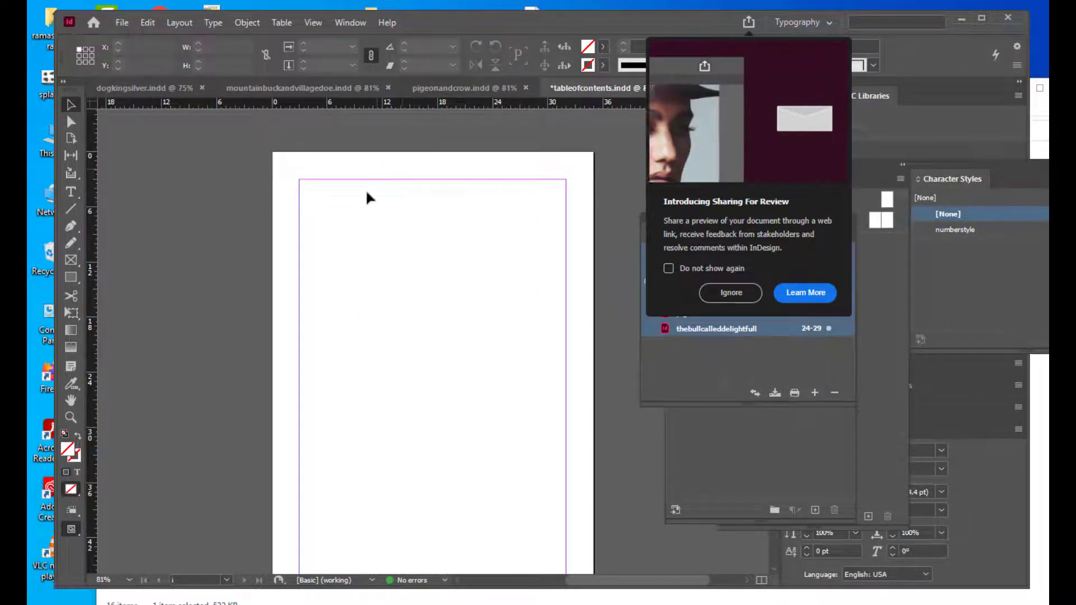
pyautogui.click(168, 22)
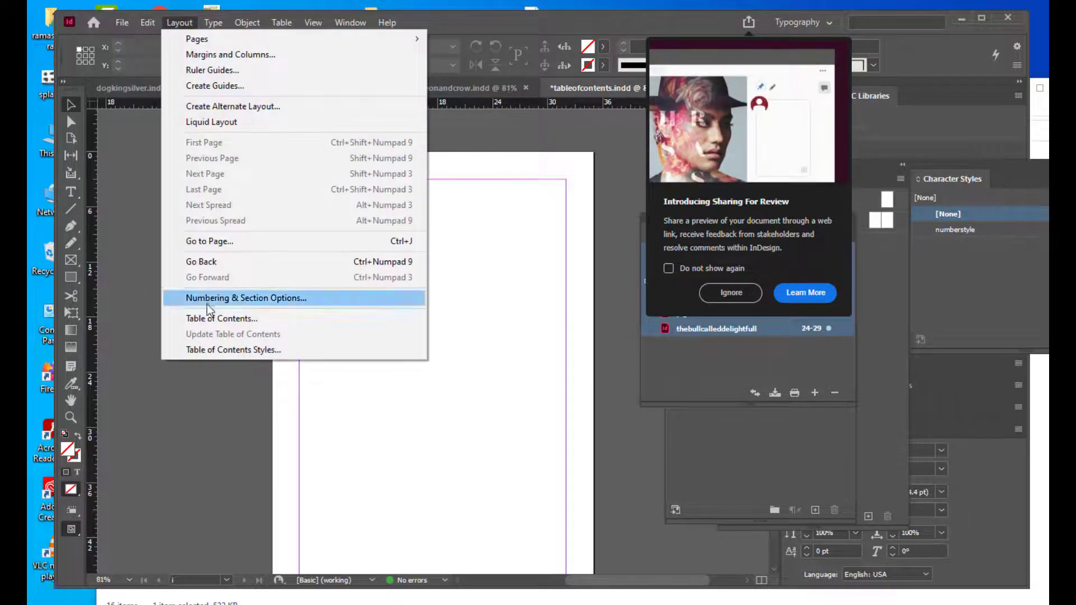
pyautogui.click(252, 319)
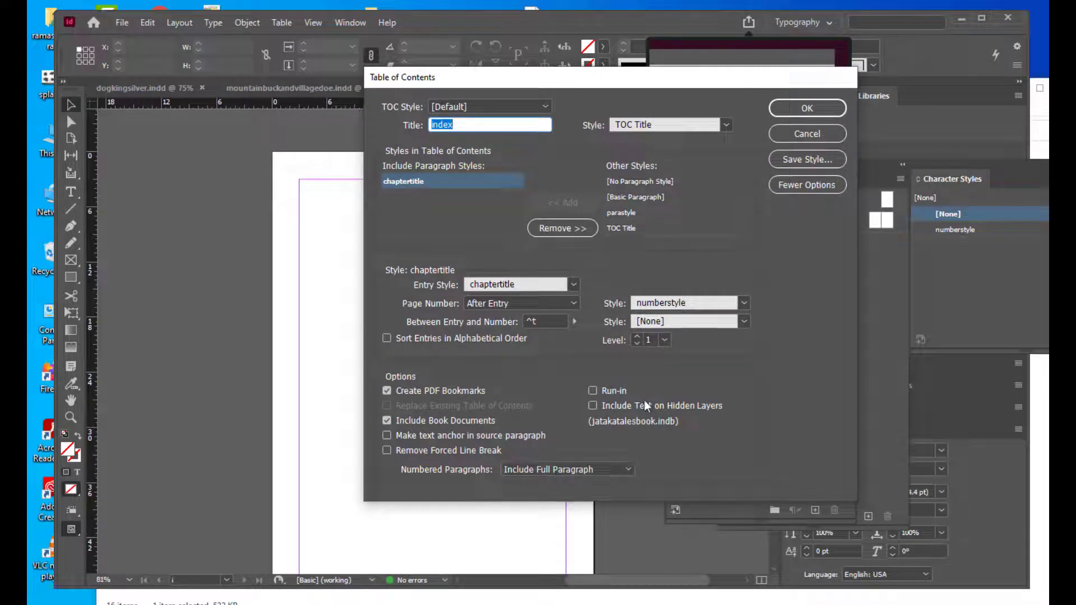
pyautogui.click(797, 114)
pyautogui.moveTo(335, 256); pyautogui.dragTo(566, 489)
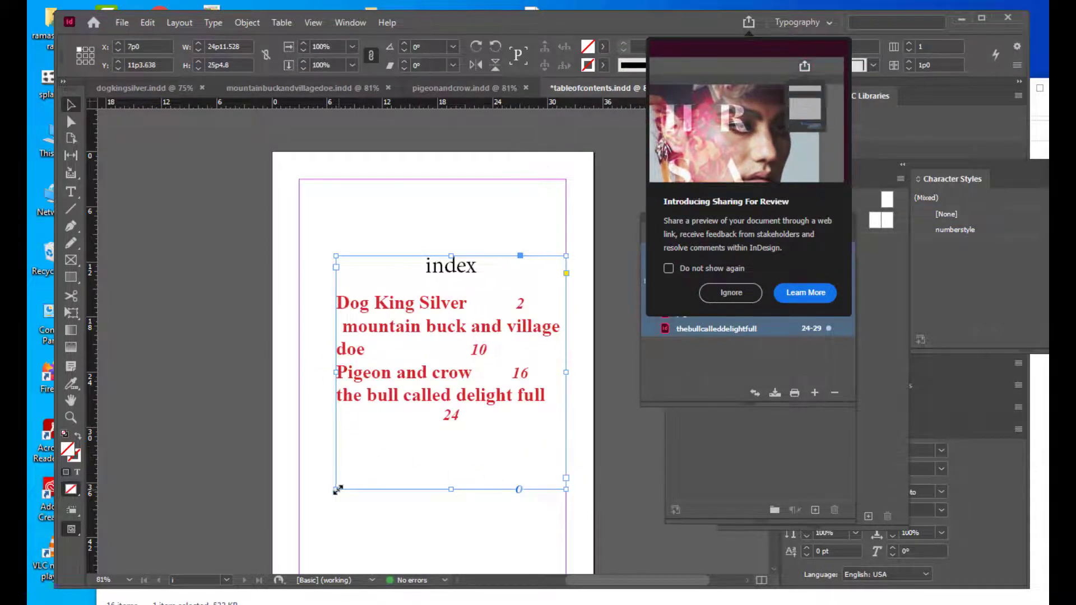
pyautogui.moveTo(335, 489); pyautogui.dragTo(299, 486)
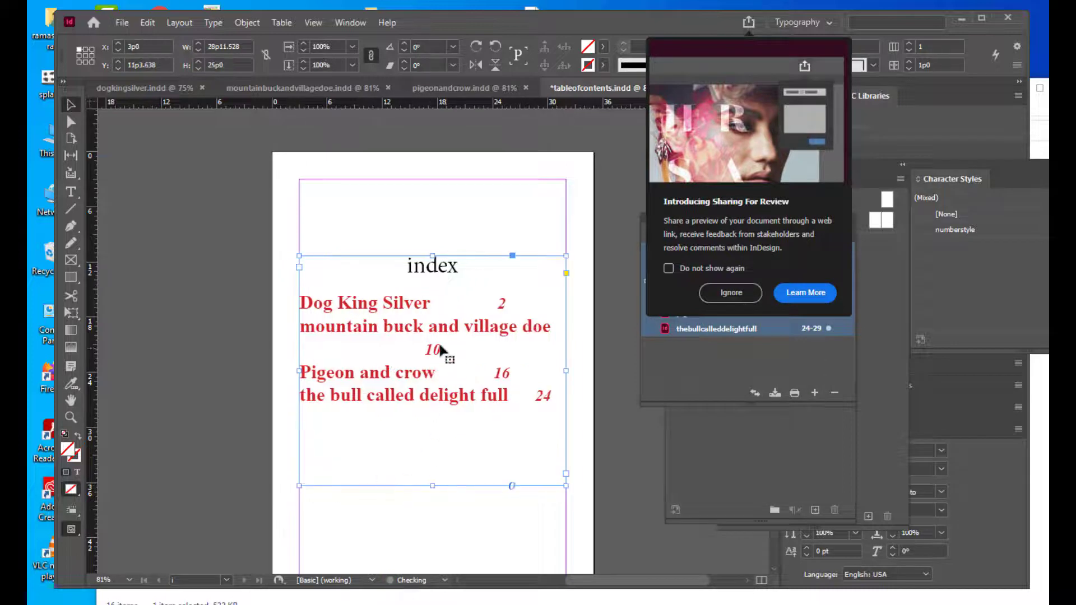
pyautogui.moveTo(407, 303); pyautogui.dragTo(408, 252)
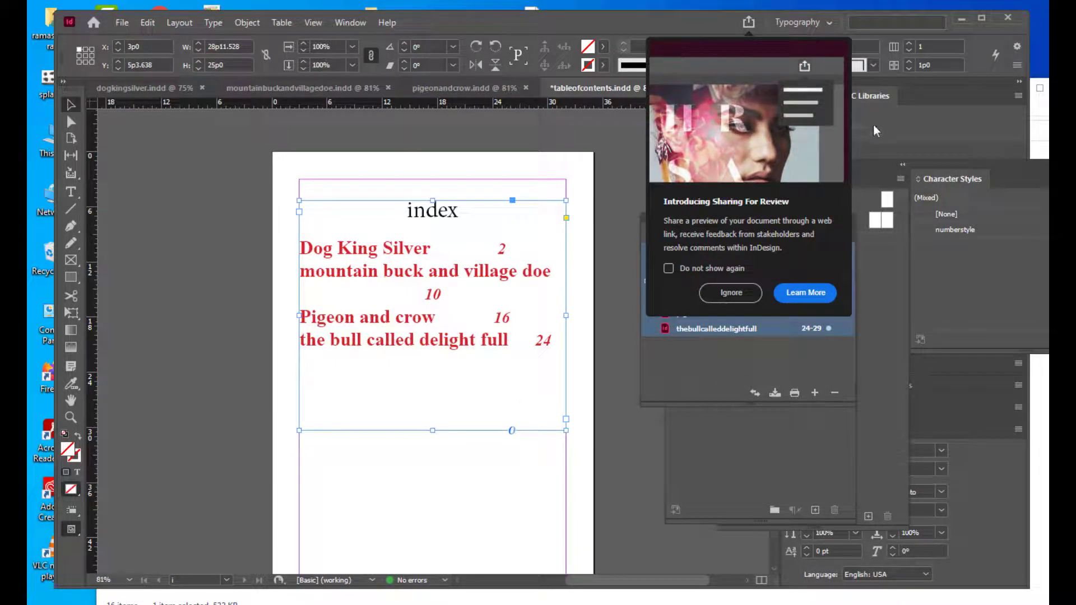
# Dismiss the Introducing Sharing For Review notice permanently and reposition the jatakatalesbook document list
pyautogui.click(705, 358)
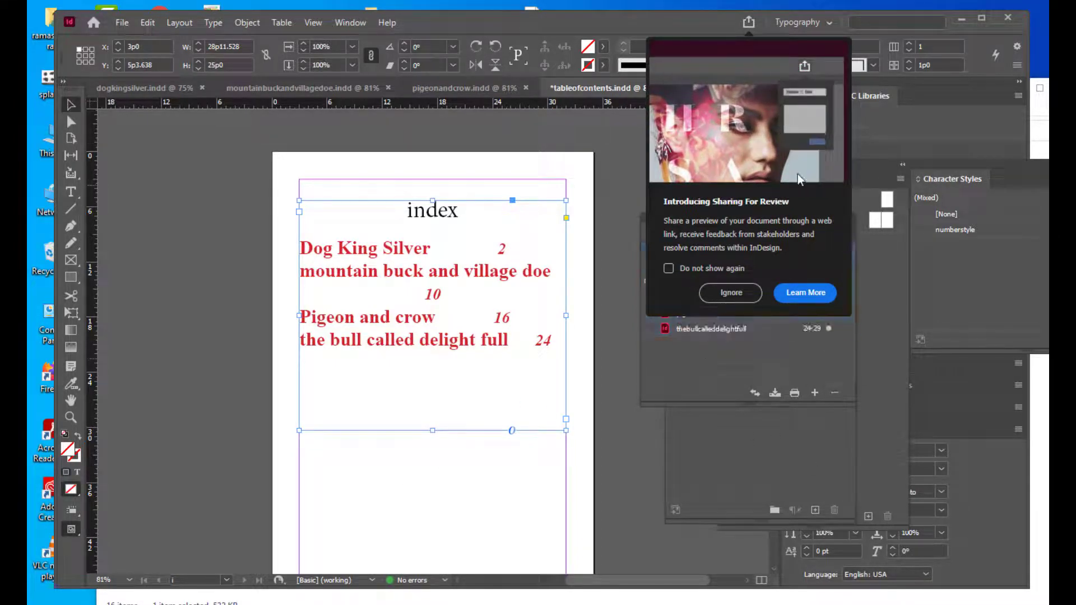
pyautogui.click(668, 268)
pyautogui.click(715, 293)
pyautogui.moveTo(689, 223); pyautogui.dragTo(663, 211)
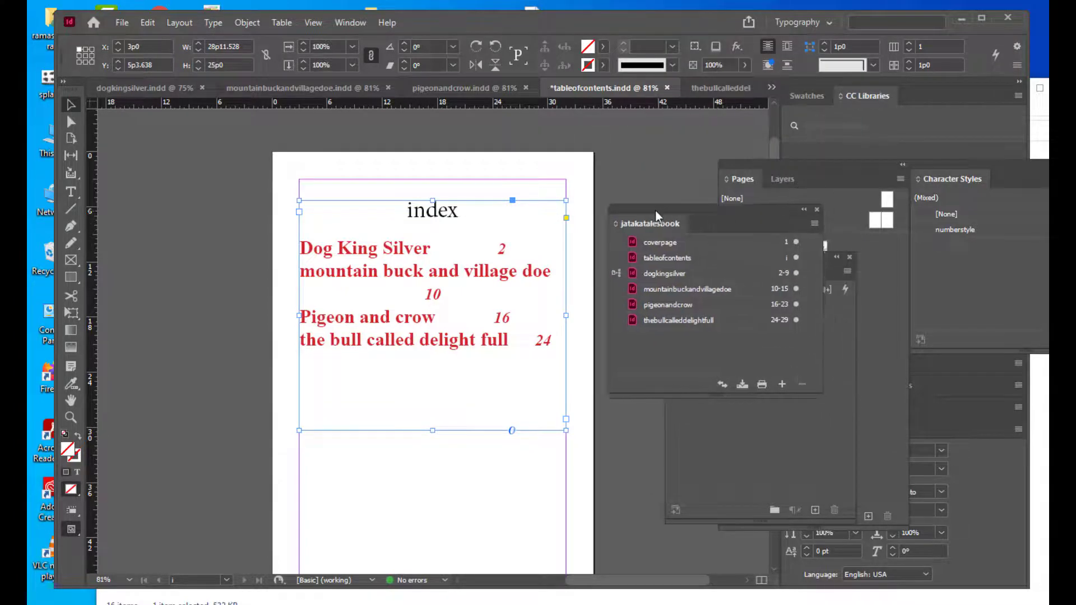
# Start packaging the book for print with all documents selected, from coverpage through thebullcalleddelightfull
pyautogui.click(714, 239)
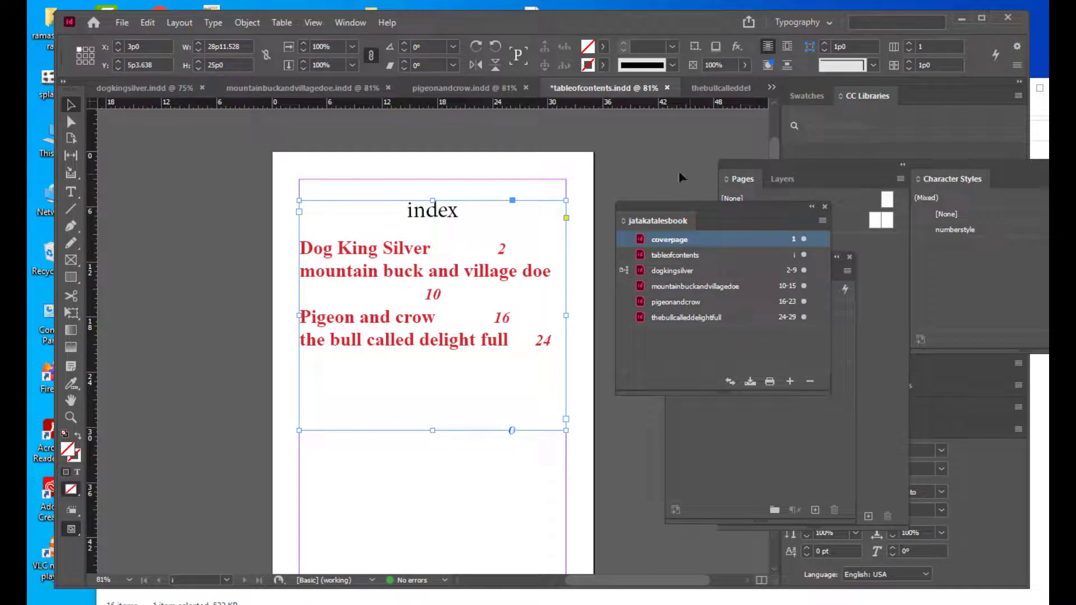
pyautogui.moveTo(669, 205); pyautogui.dragTo(655, 202)
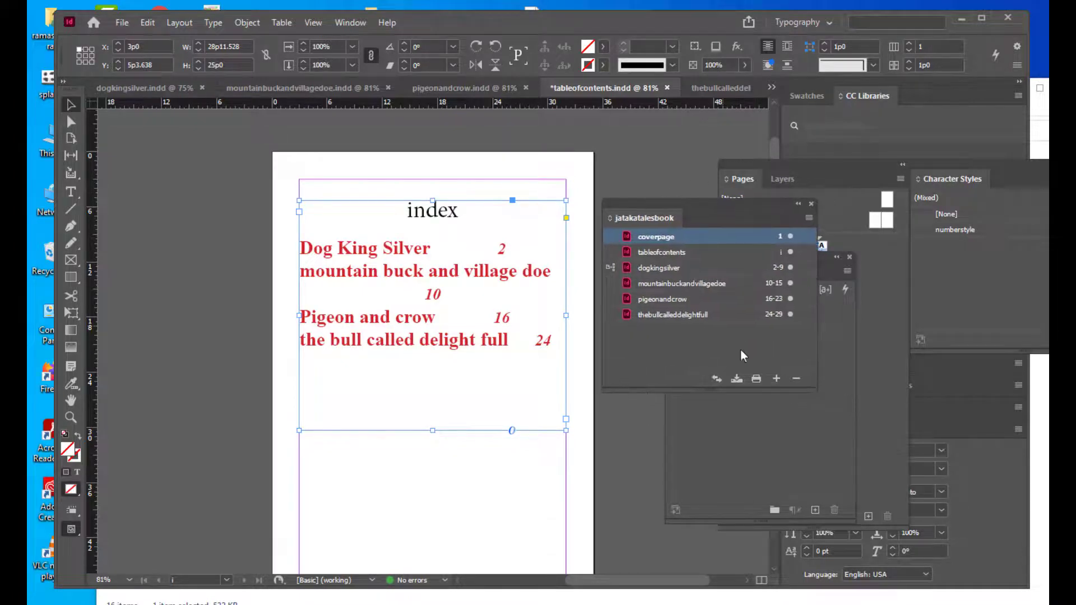
pyautogui.keyDown('shift'); pyautogui.click(807, 313); pyautogui.keyUp('shift')
pyautogui.click(807, 220)
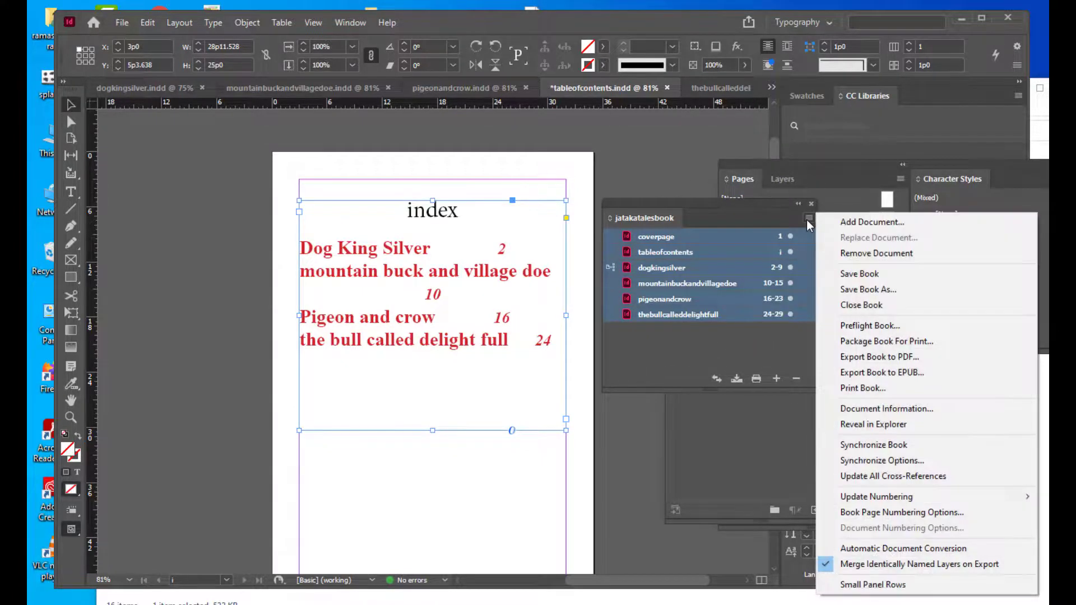
pyautogui.click(906, 343)
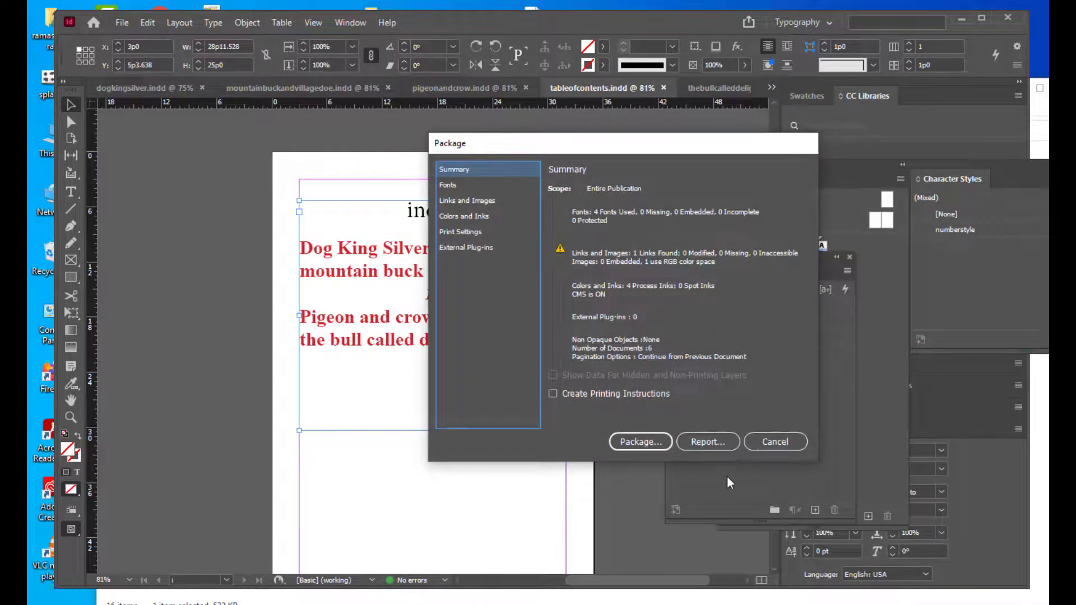
pyautogui.click(634, 443)
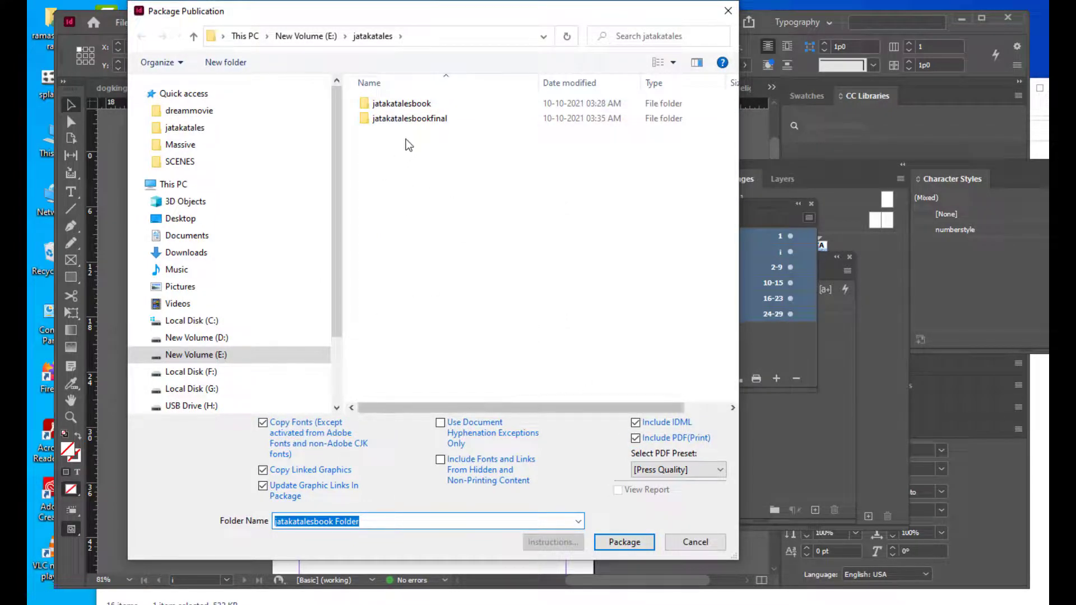
# Create the package as a folder named jatakatalesbook inside jatakatalesbookfinal, accepting the font copying notice
pyautogui.doubleClick(414, 120)
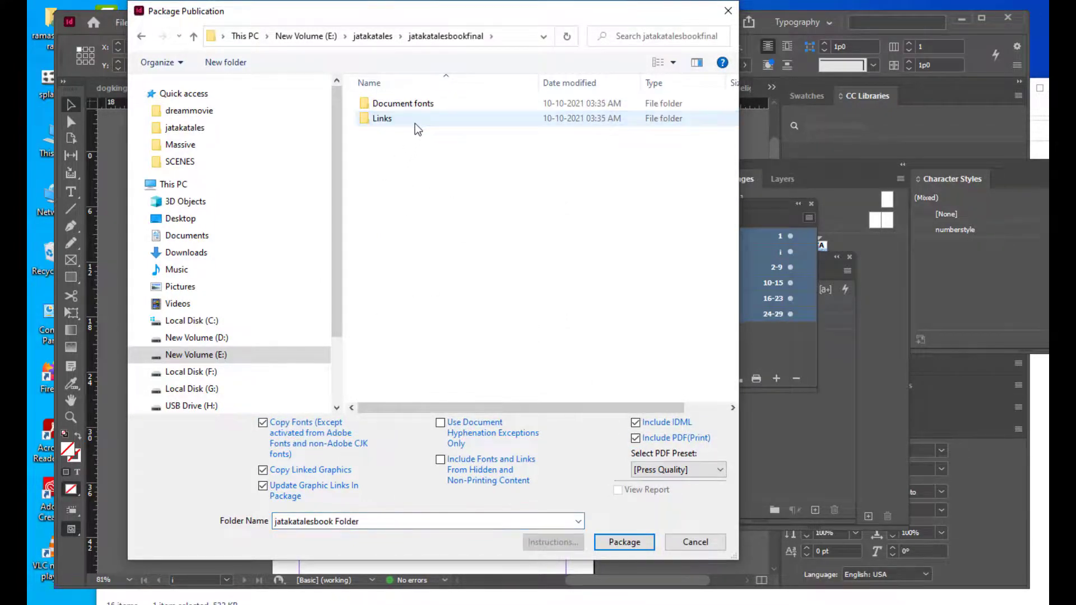
pyautogui.click(377, 521)
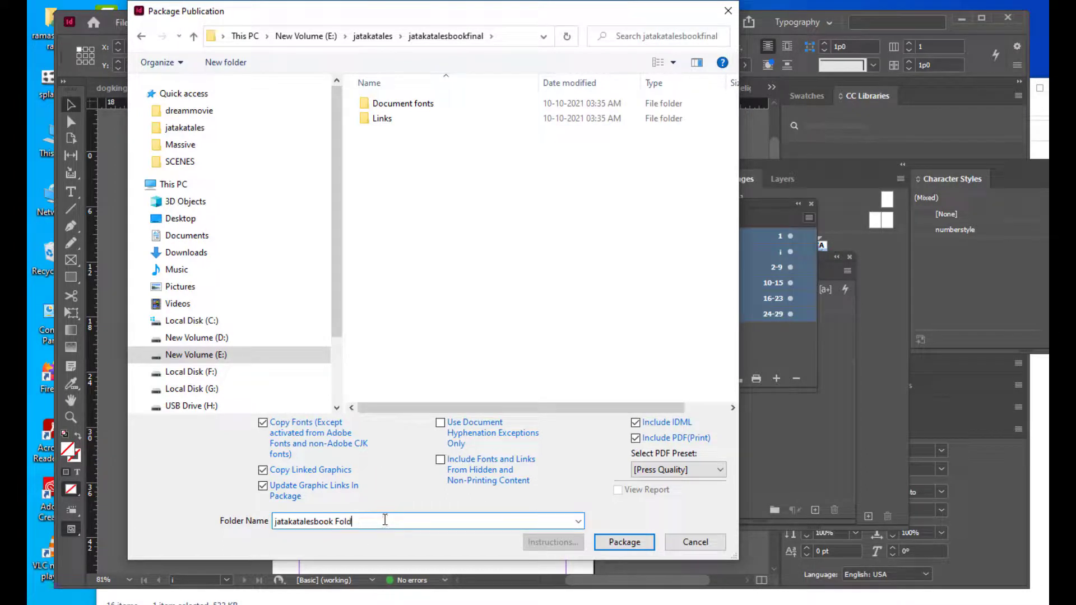
pyautogui.press('BackSpace')
pyautogui.press('BackSpace')
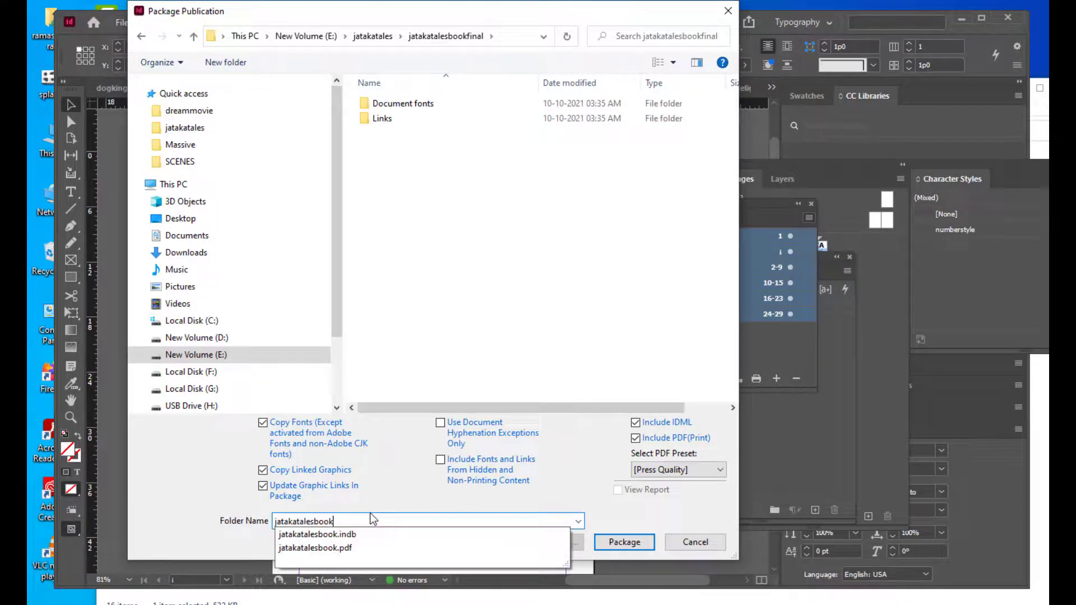
pyautogui.write('f')
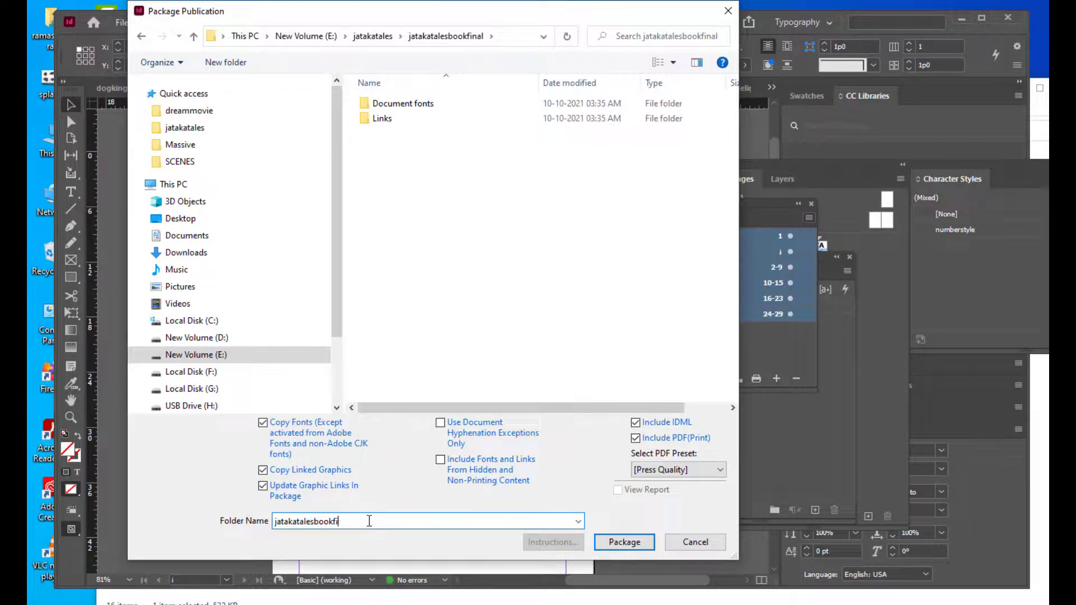
pyautogui.press('BackSpace')
pyautogui.click(188, 506)
pyautogui.click(621, 542)
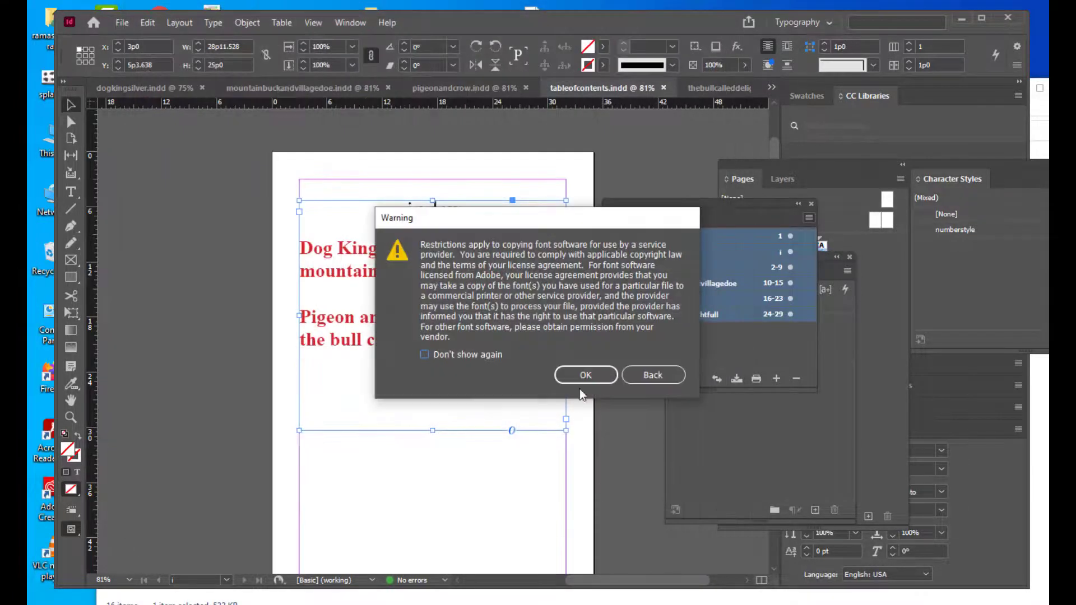
pyautogui.click(593, 378)
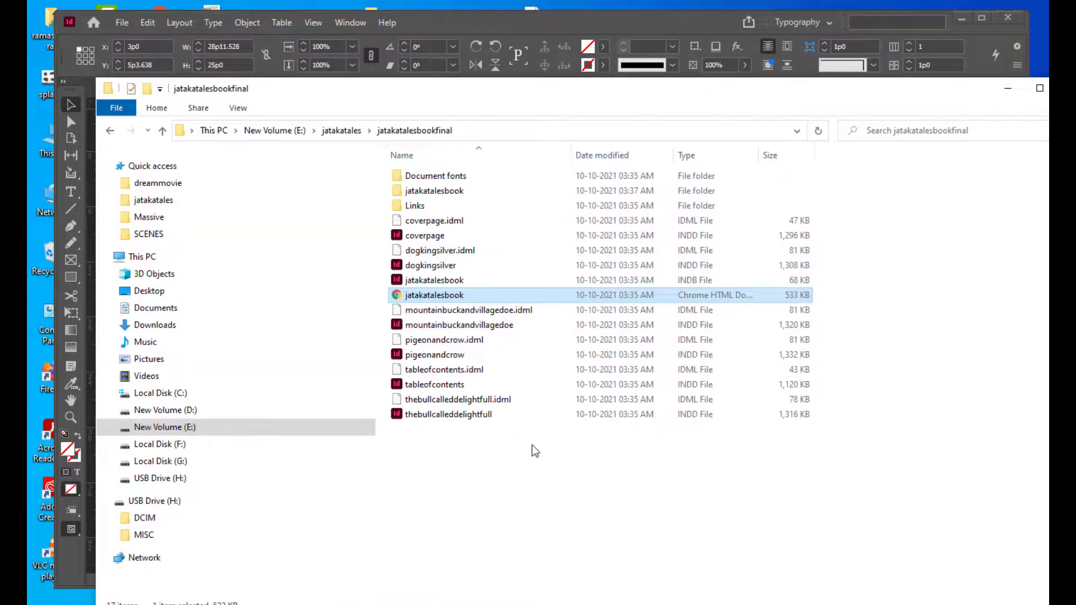
# Switch to File Explorer, open the jatakatalesbook PDF from the new jatakatalesbook folder in Chrome, and examine its index page
pyautogui.click(535, 451)
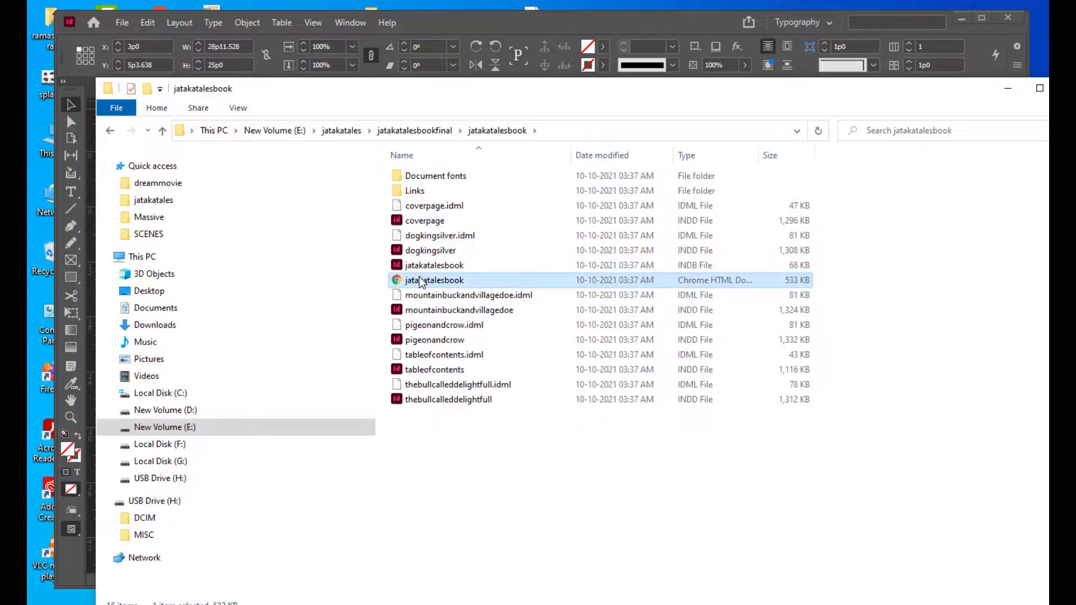
pyautogui.doubleClick(398, 281)
pyautogui.scroll(-8, 653, 295)
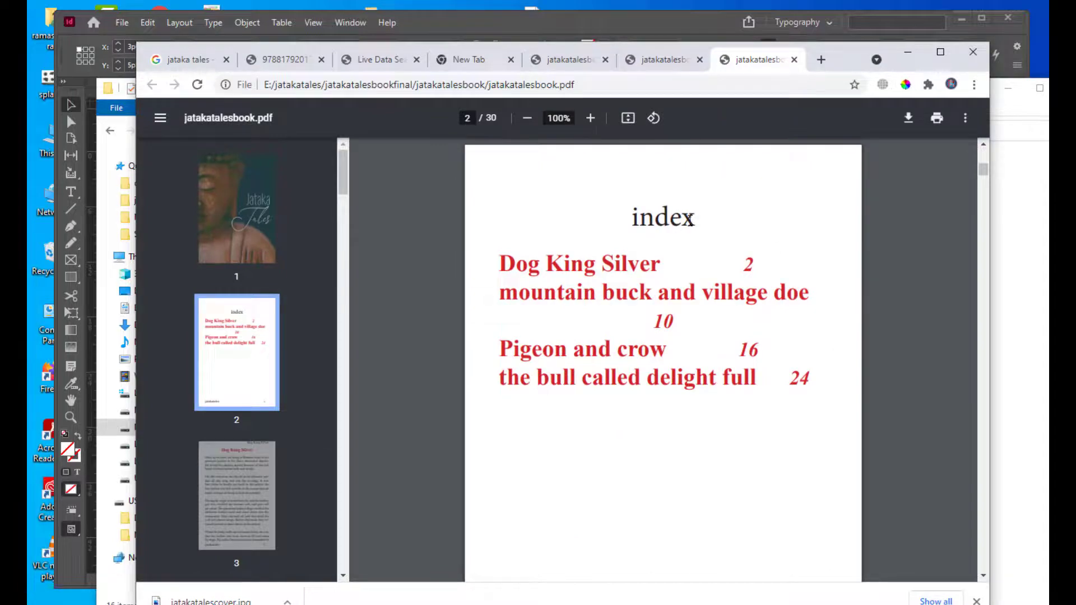
# Examine the Dog King Silver chapter in the PDF through the opening of mountain buck and village doe, checking running headers and page numbers
pyautogui.scroll(-13, 647, 300)
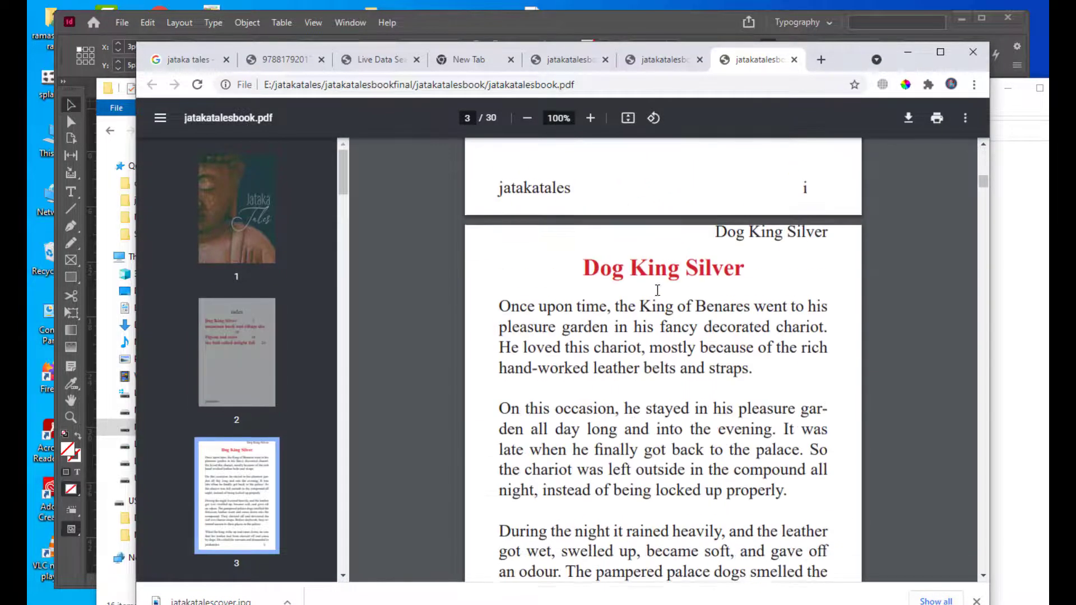
pyautogui.scroll(-9, 657, 290)
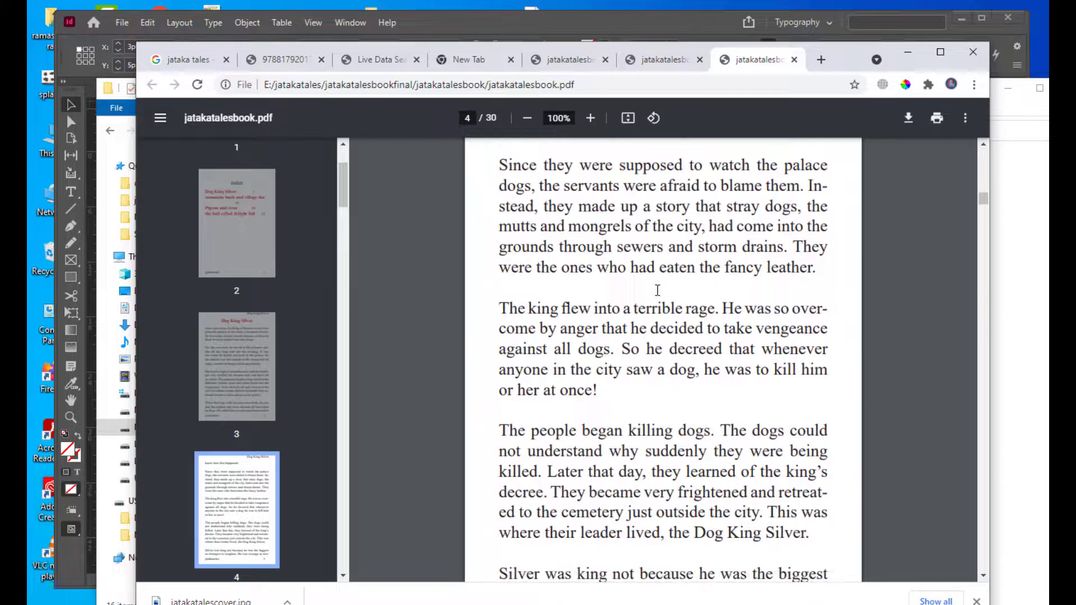
pyautogui.scroll(5, 695, 289)
pyautogui.scroll(-15, 726, 337)
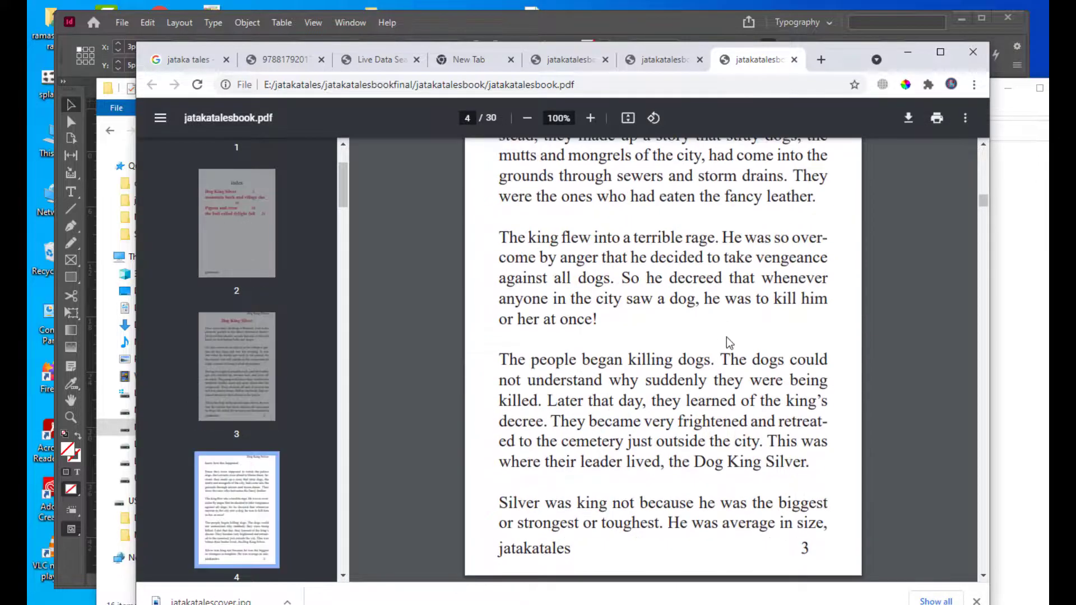
pyautogui.scroll(-15, 592, 321)
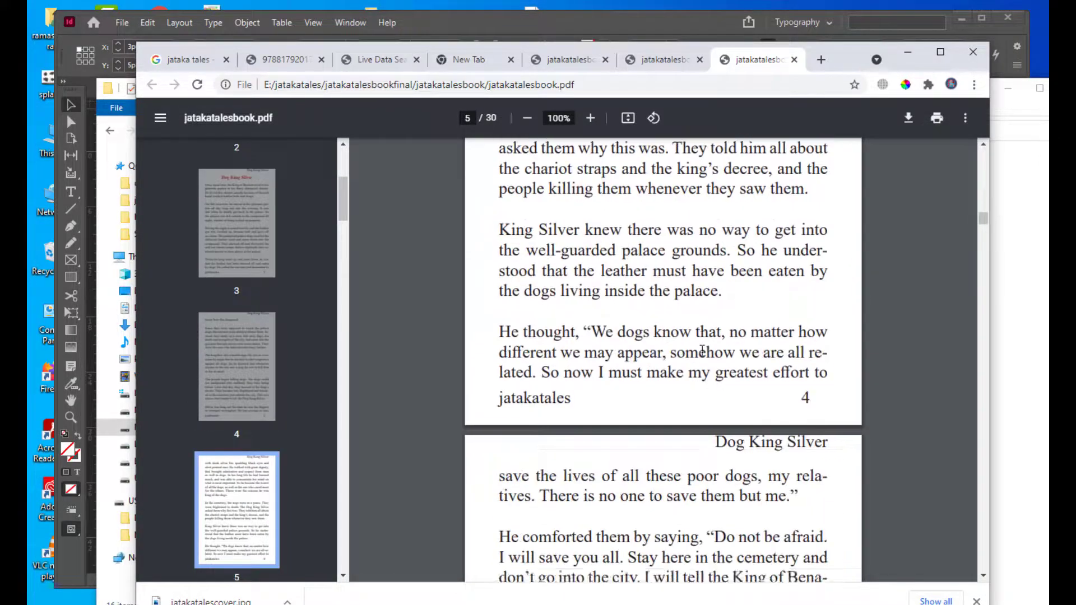
pyautogui.scroll(-10, 702, 350)
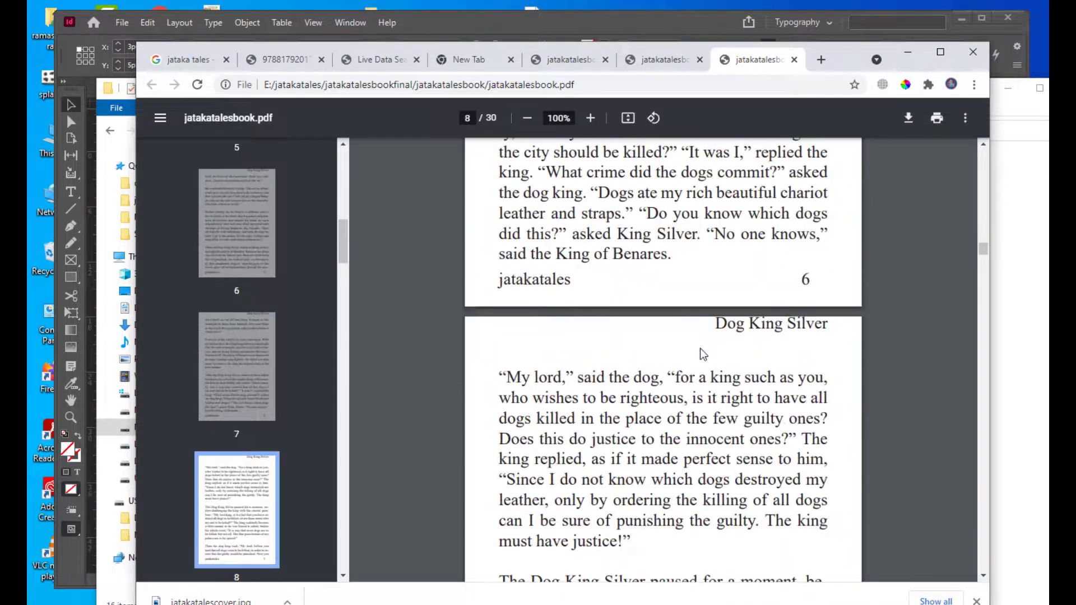
pyautogui.scroll(-15, 700, 351)
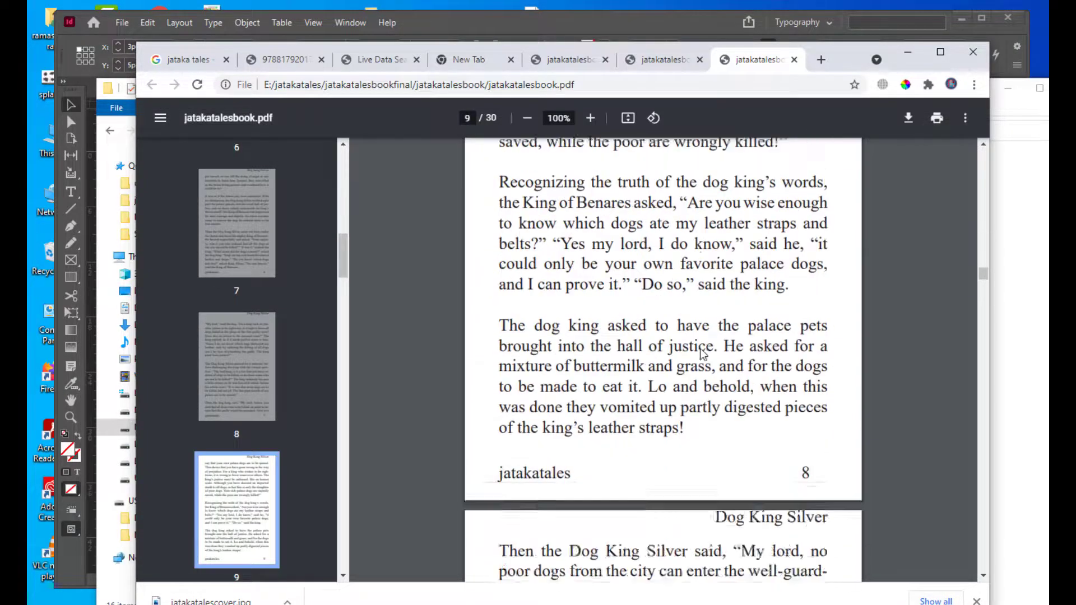
pyautogui.scroll(-5, 700, 348)
pyautogui.scroll(4, 700, 348)
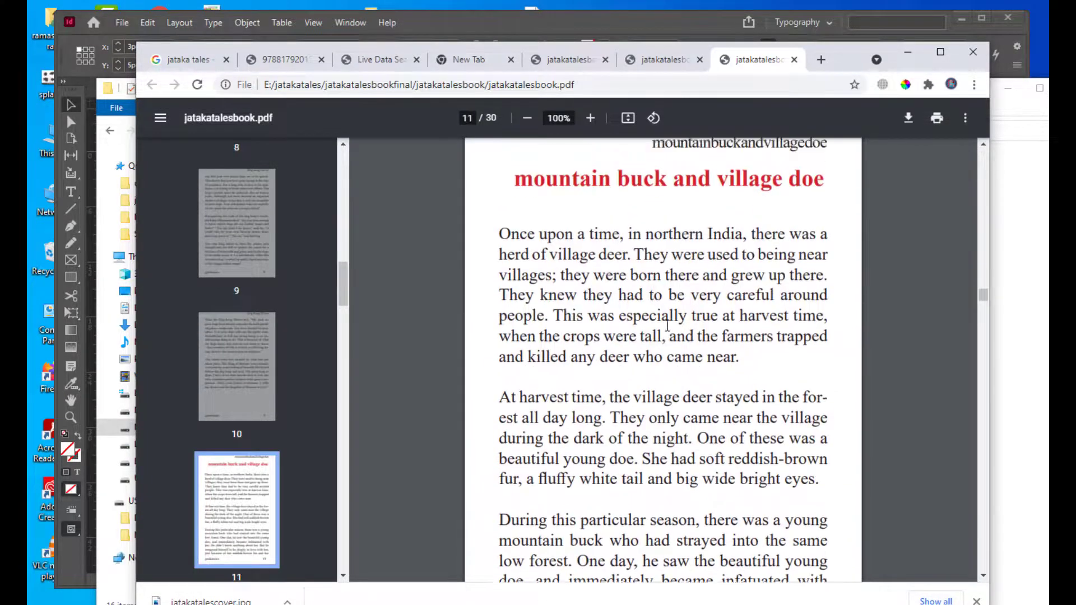
# Check the page flow, running headers and page numbers through the mountain buck and village doe and Pigeon and crow chapters
pyautogui.scroll(-15, 717, 326)
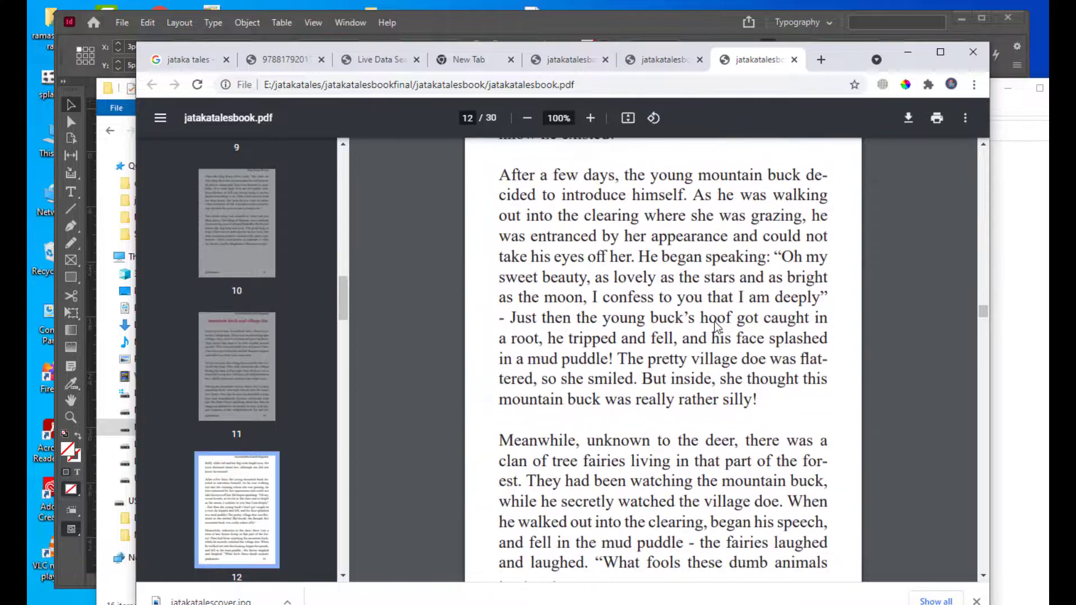
pyautogui.scroll(-10, 717, 327)
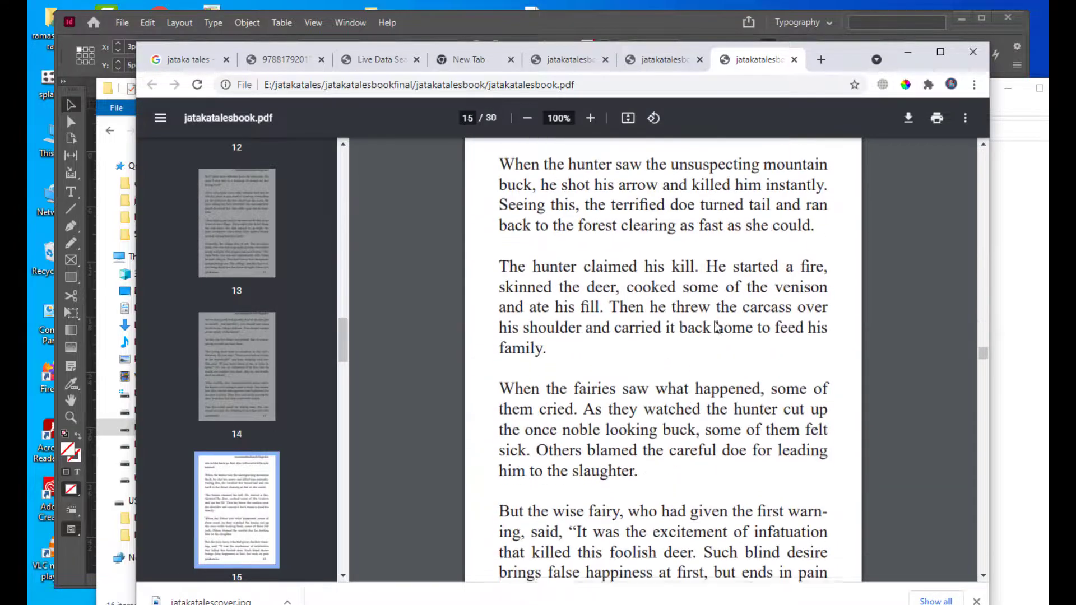
pyautogui.scroll(-20, 717, 328)
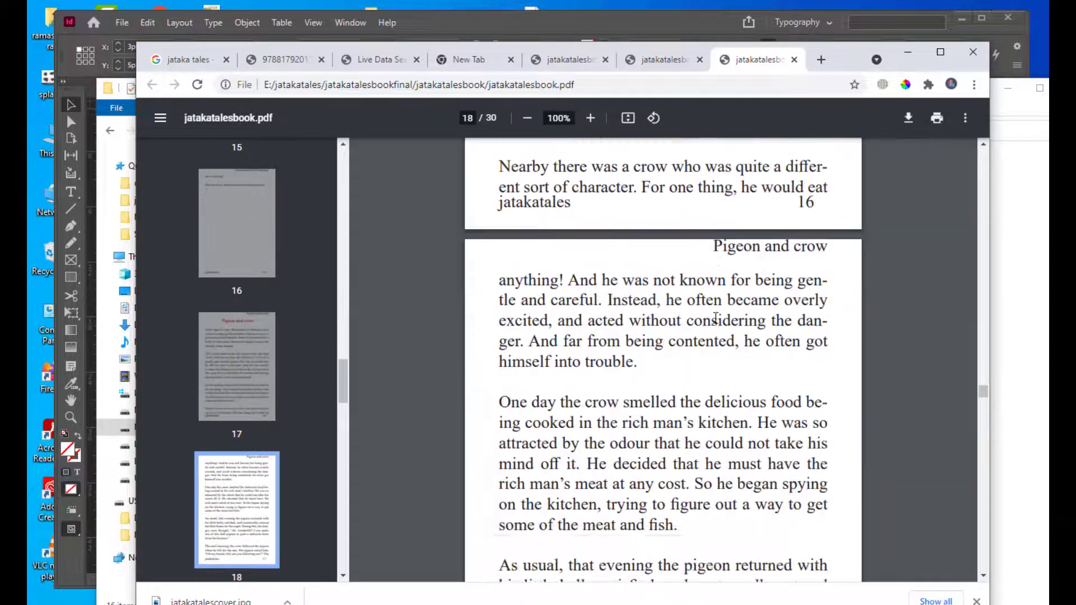
pyautogui.scroll(-8, 716, 318)
pyautogui.scroll(-20, 716, 317)
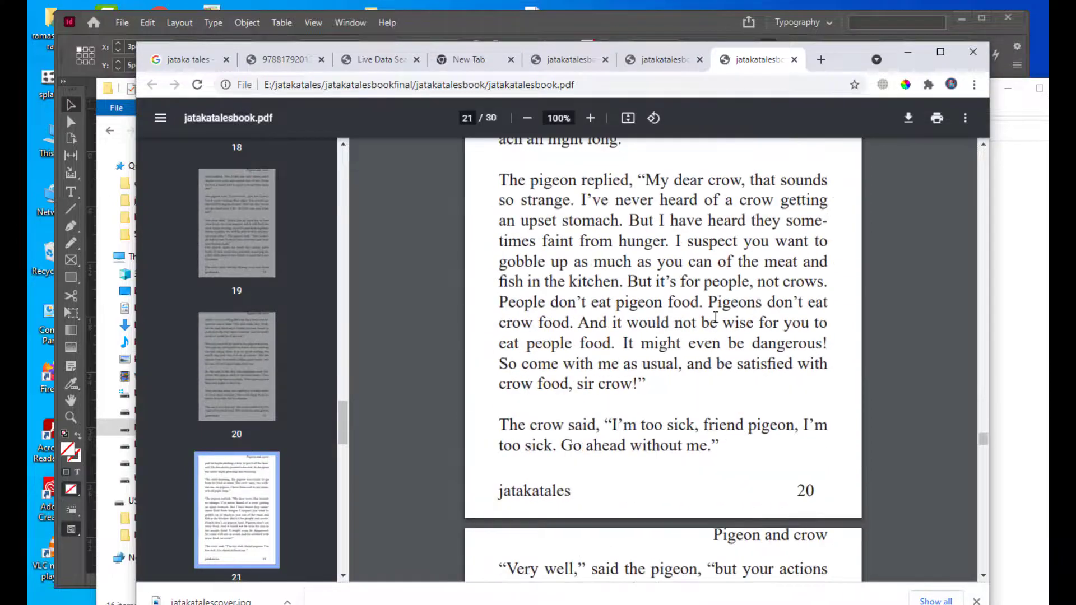
pyautogui.scroll(-15, 716, 317)
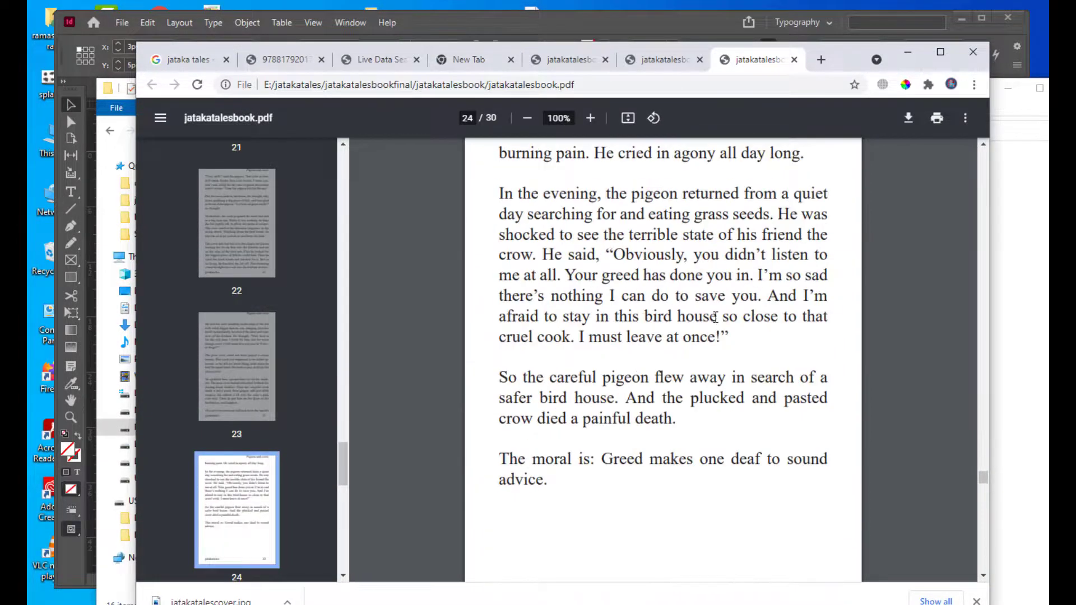
# Review the bull called delight full chapter through the book's last page, and look back over its headers and numbering towards Pigeon and crow
pyautogui.scroll(-6, 716, 318)
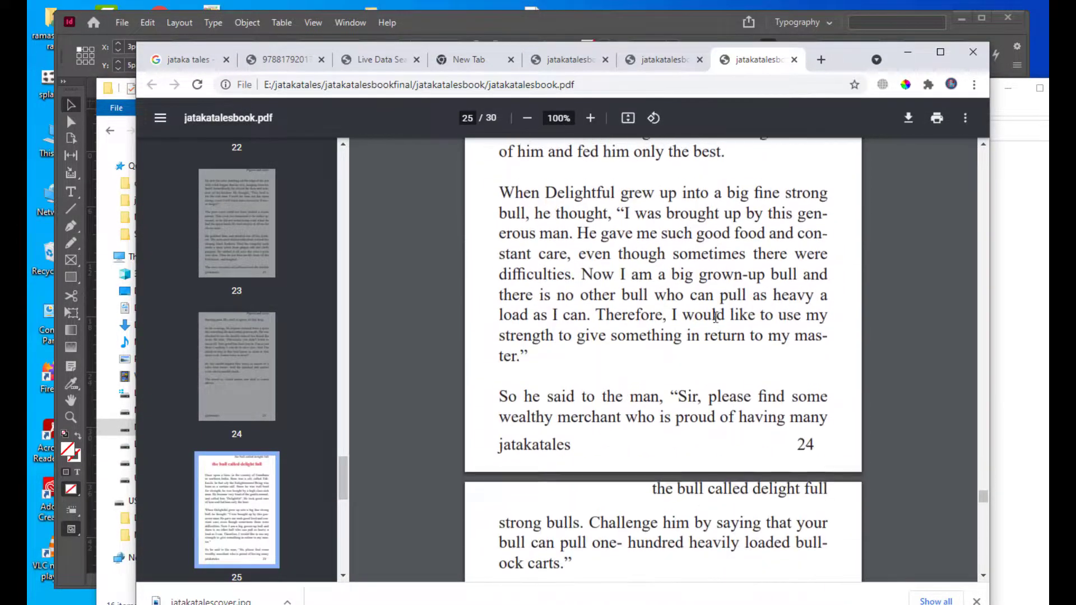
pyautogui.scroll(5, 723, 292)
pyautogui.scroll(-10, 726, 273)
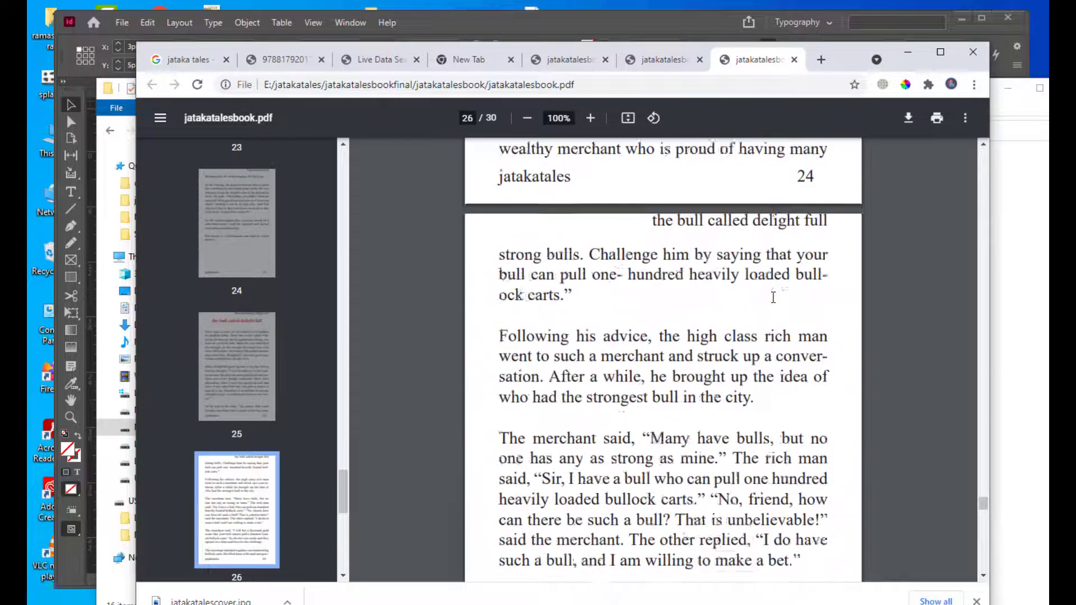
pyautogui.scroll(9, 773, 298)
pyautogui.scroll(4, 594, 325)
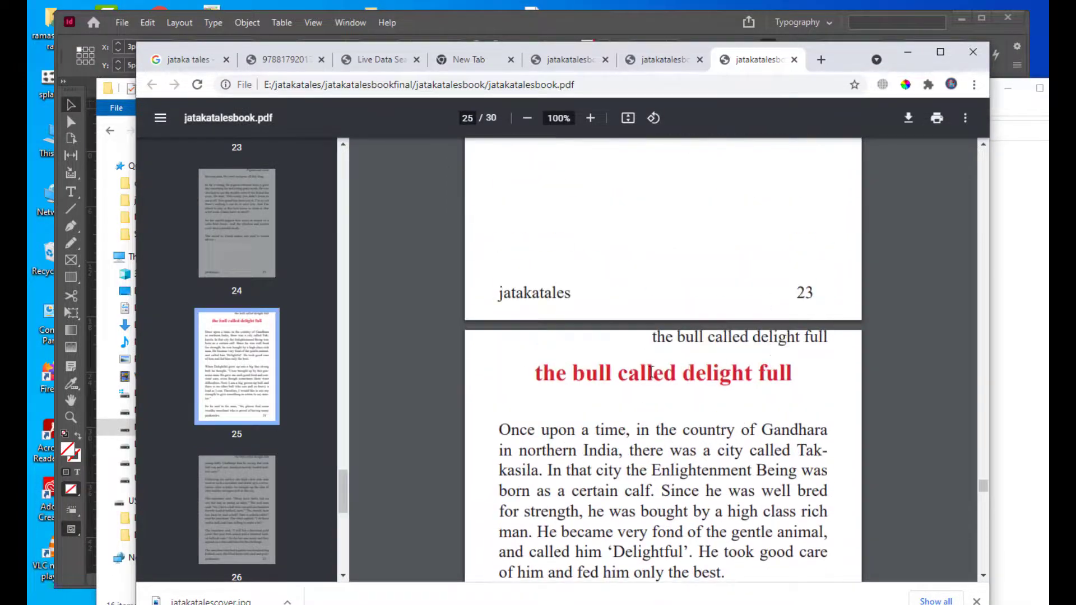
pyautogui.scroll(-20, 652, 373)
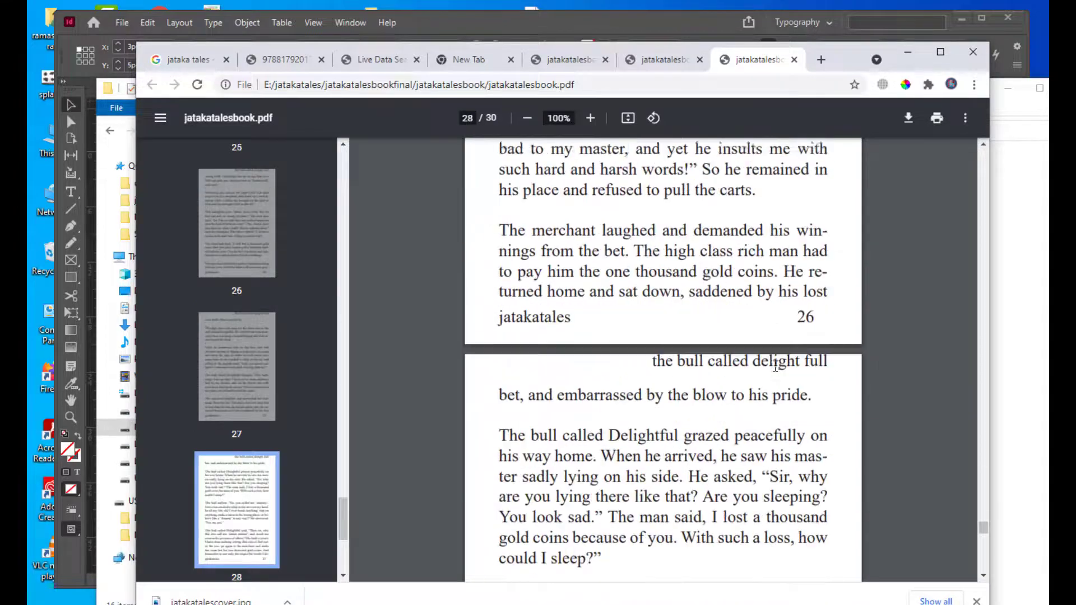
pyautogui.scroll(-20, 775, 367)
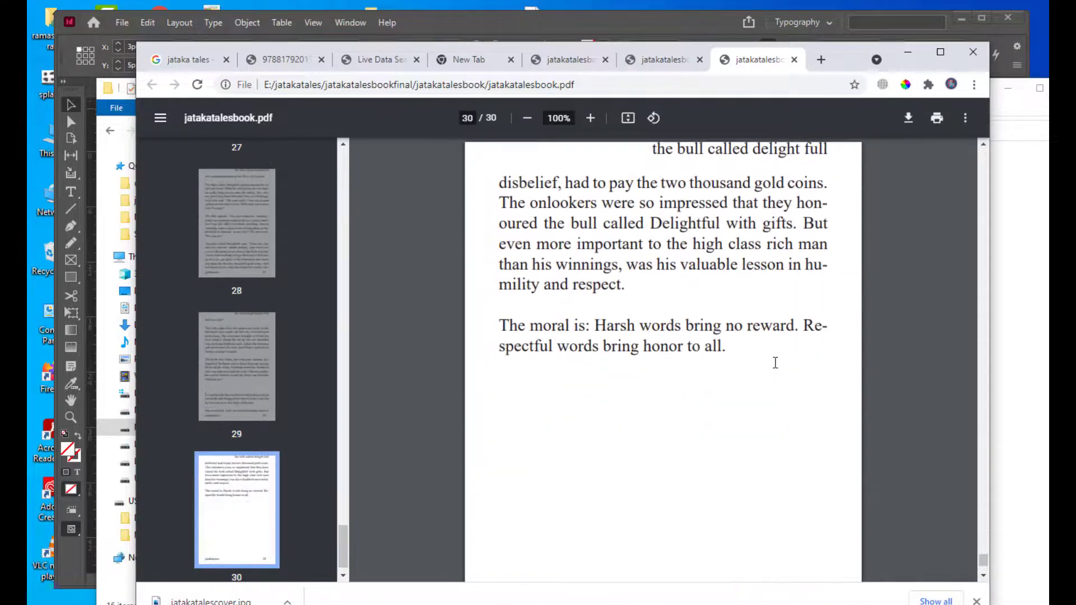
pyautogui.scroll(20, 775, 363)
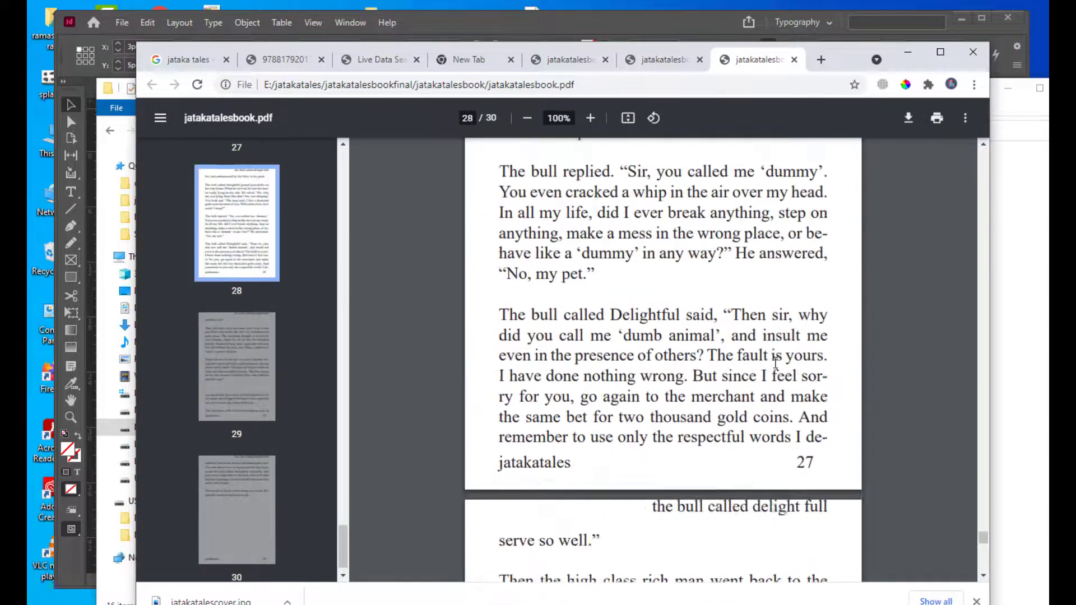
pyautogui.scroll(20, 774, 362)
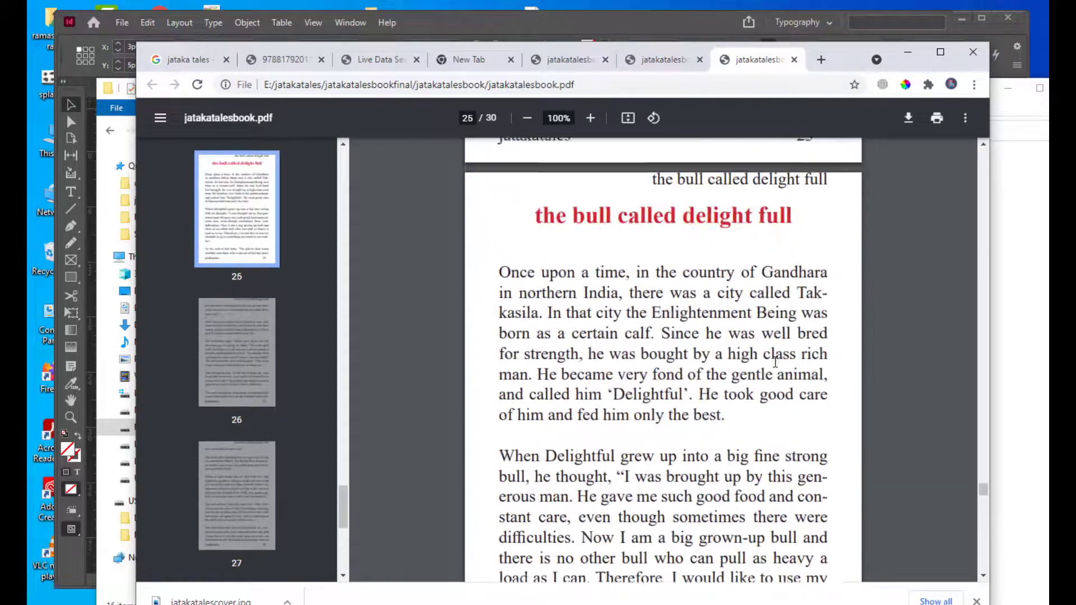
pyautogui.scroll(10, 775, 362)
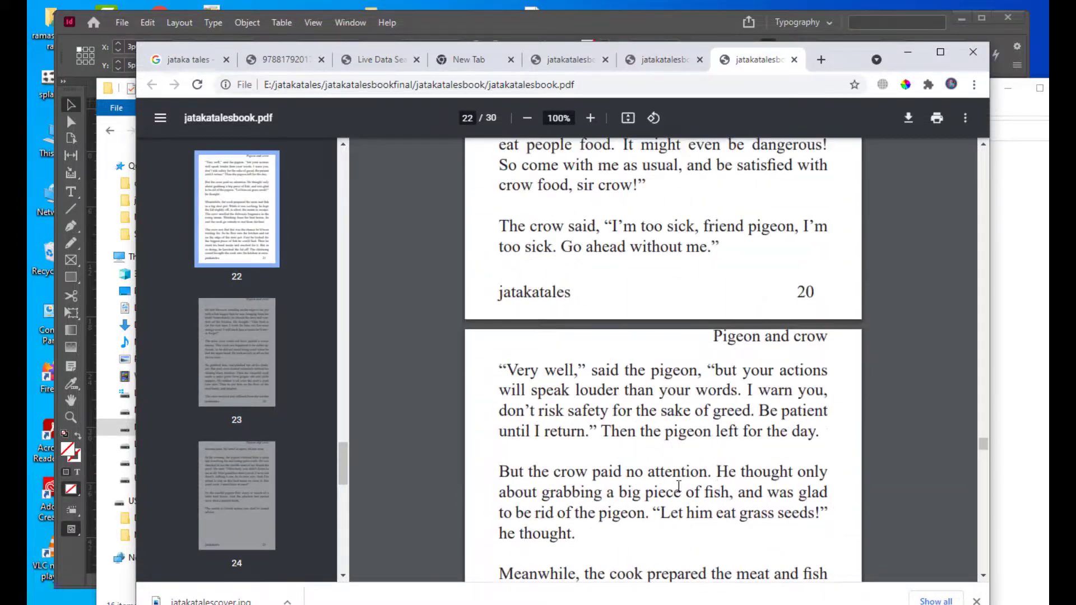